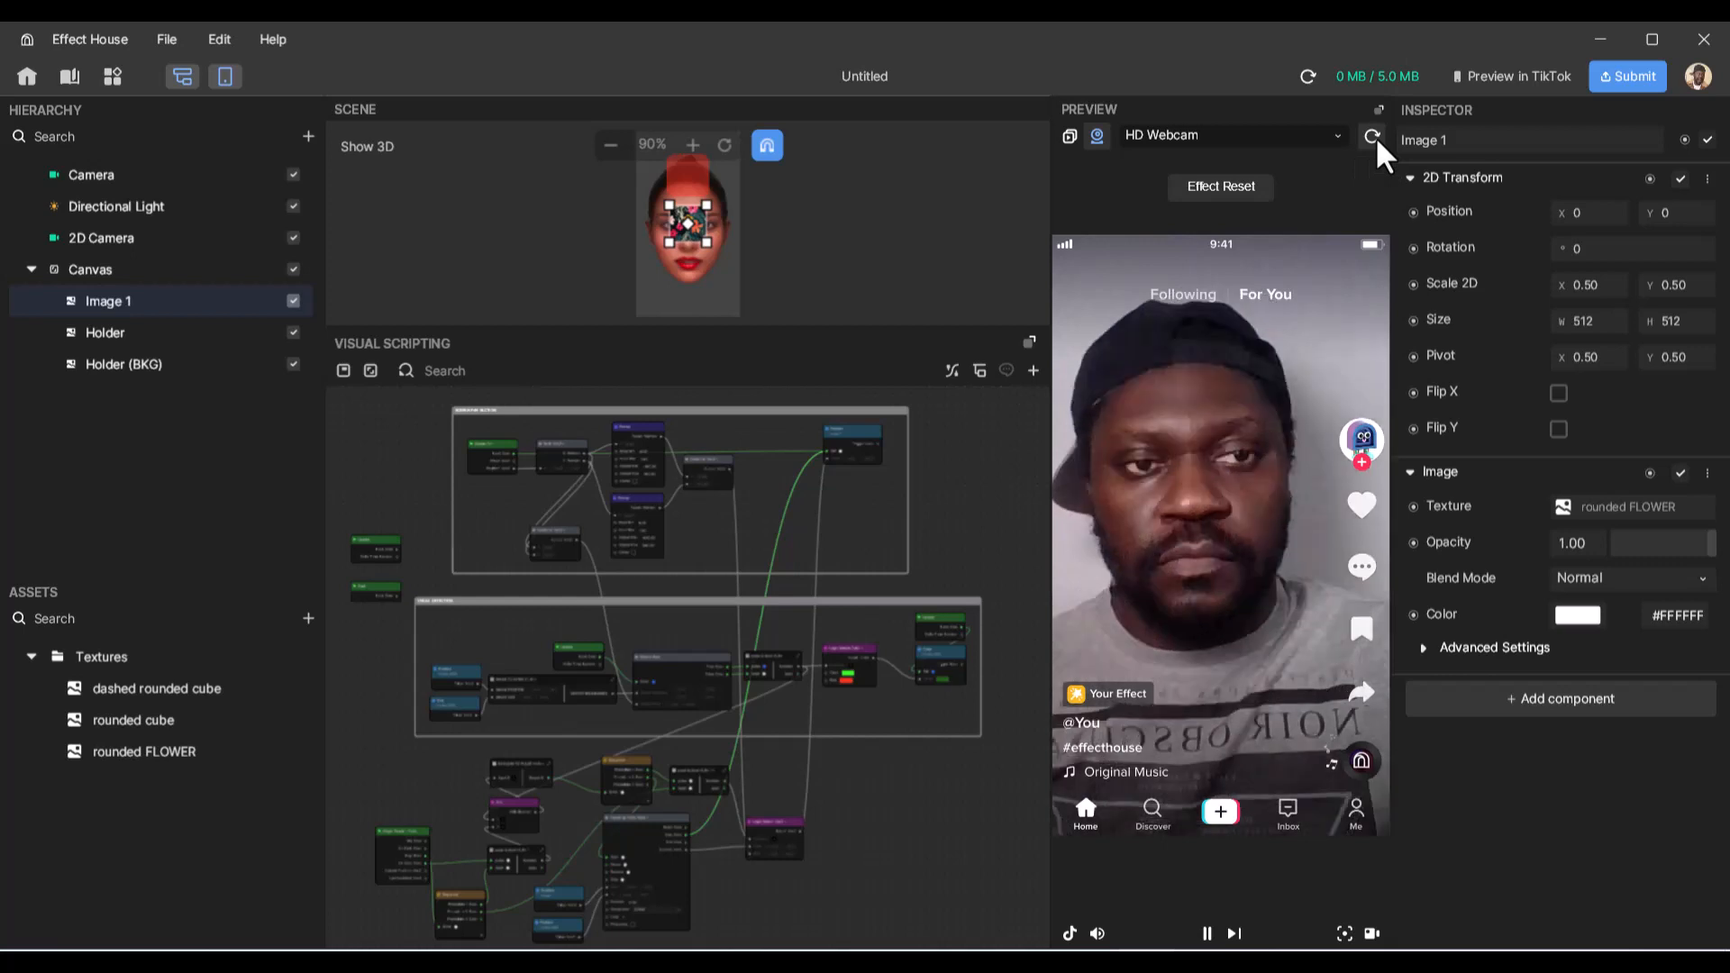
drag(1264, 528, 1285, 457)
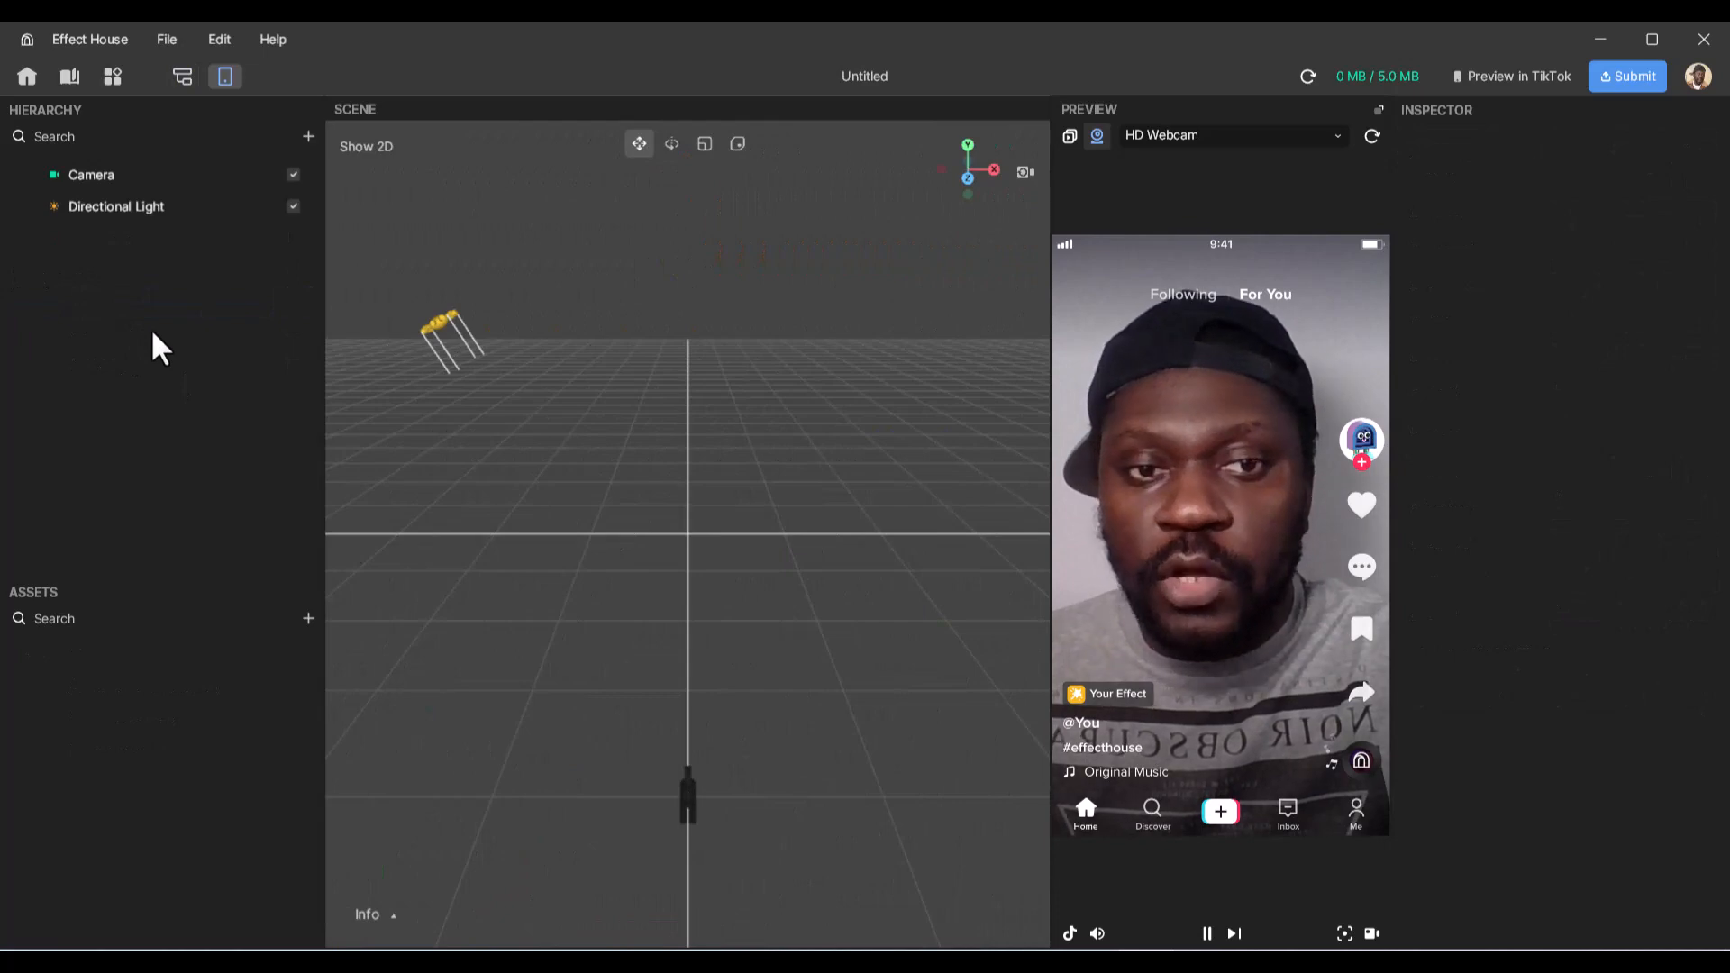
- Add a 2D image to the scene and duplicate it within the canvas
right_click(151, 333)
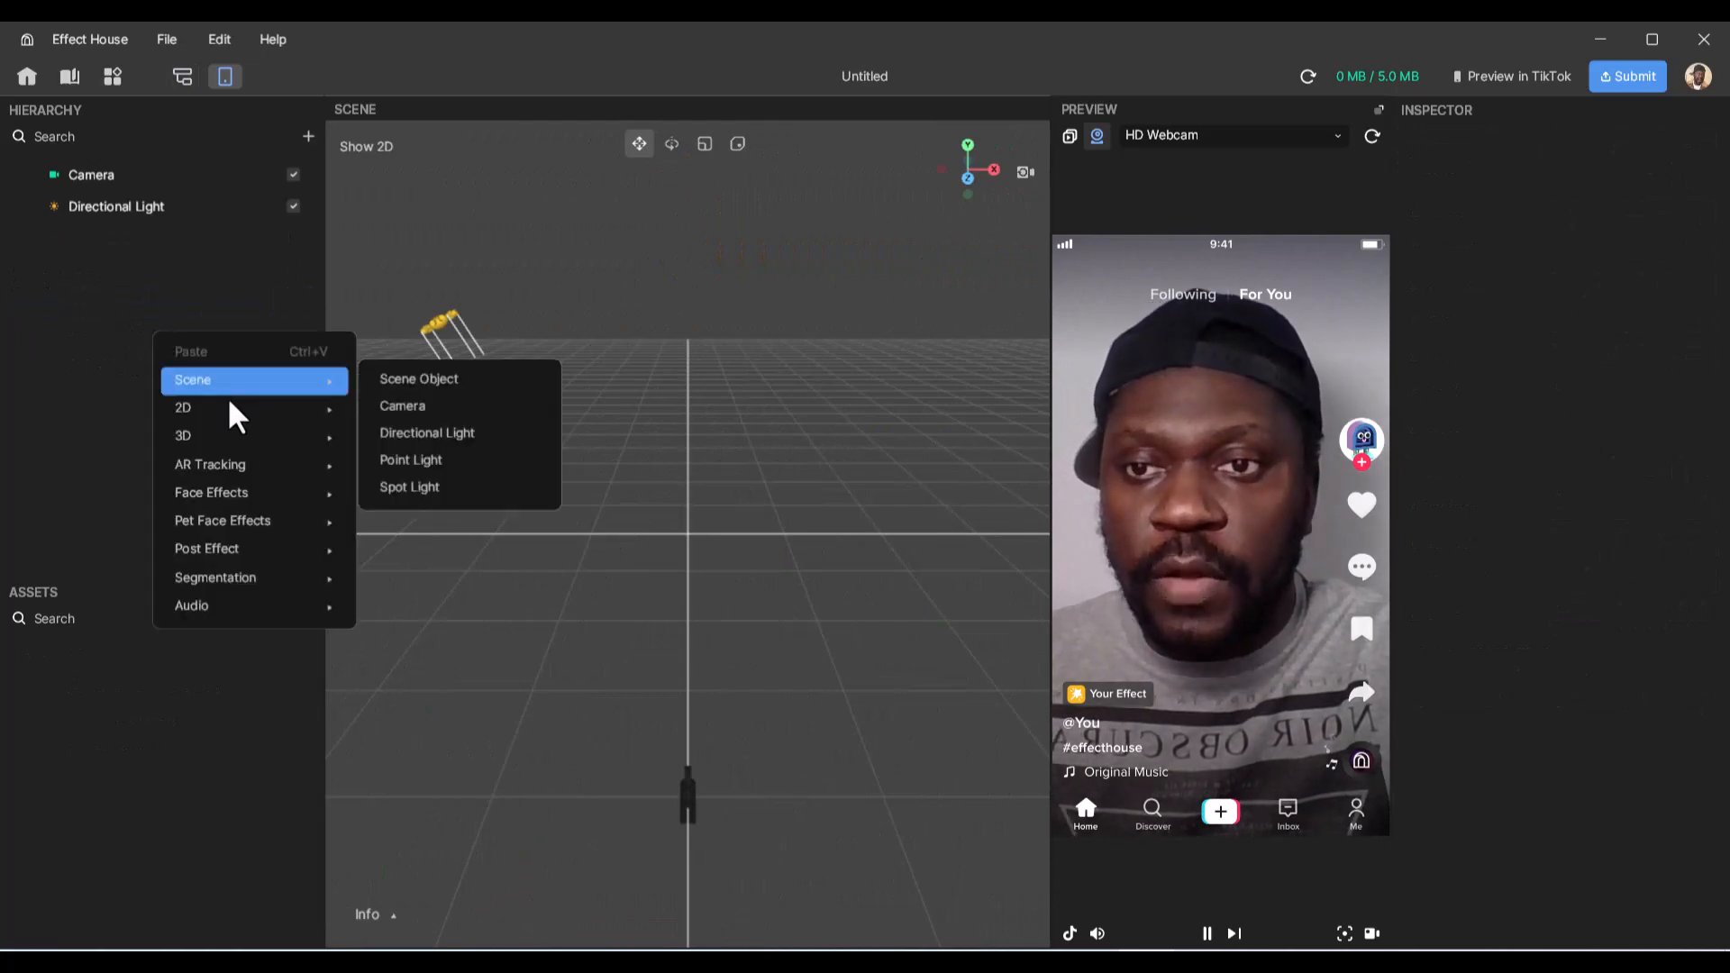
mouse_move(256, 410)
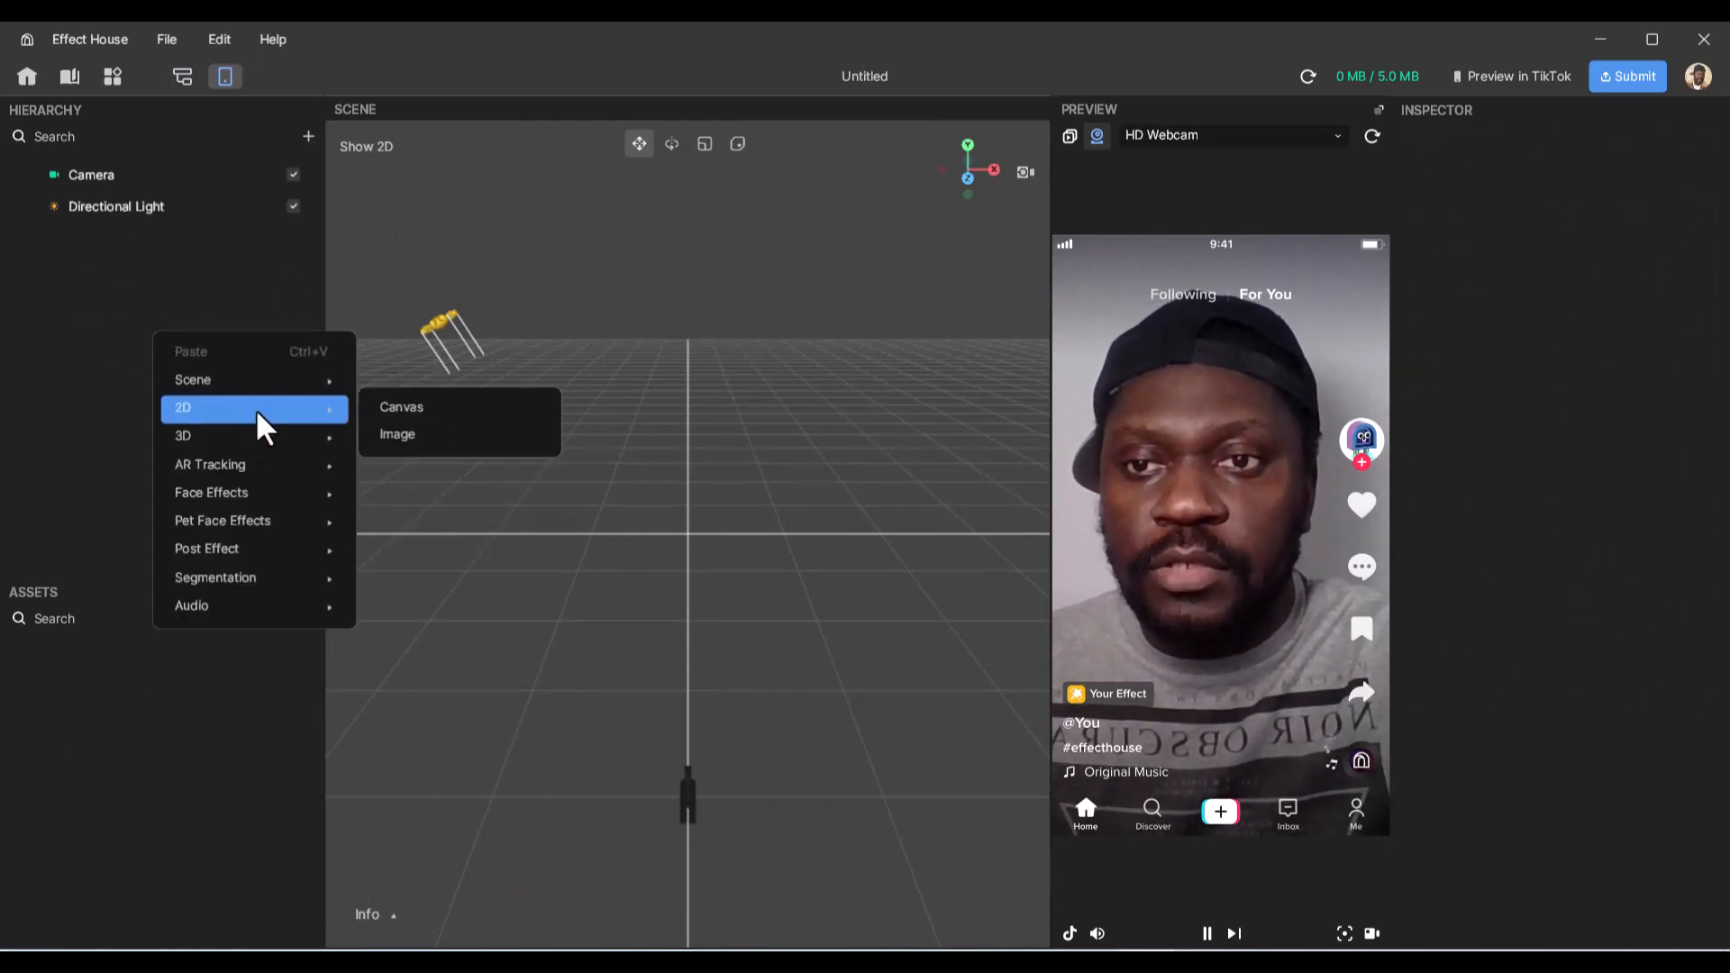
click(403, 428)
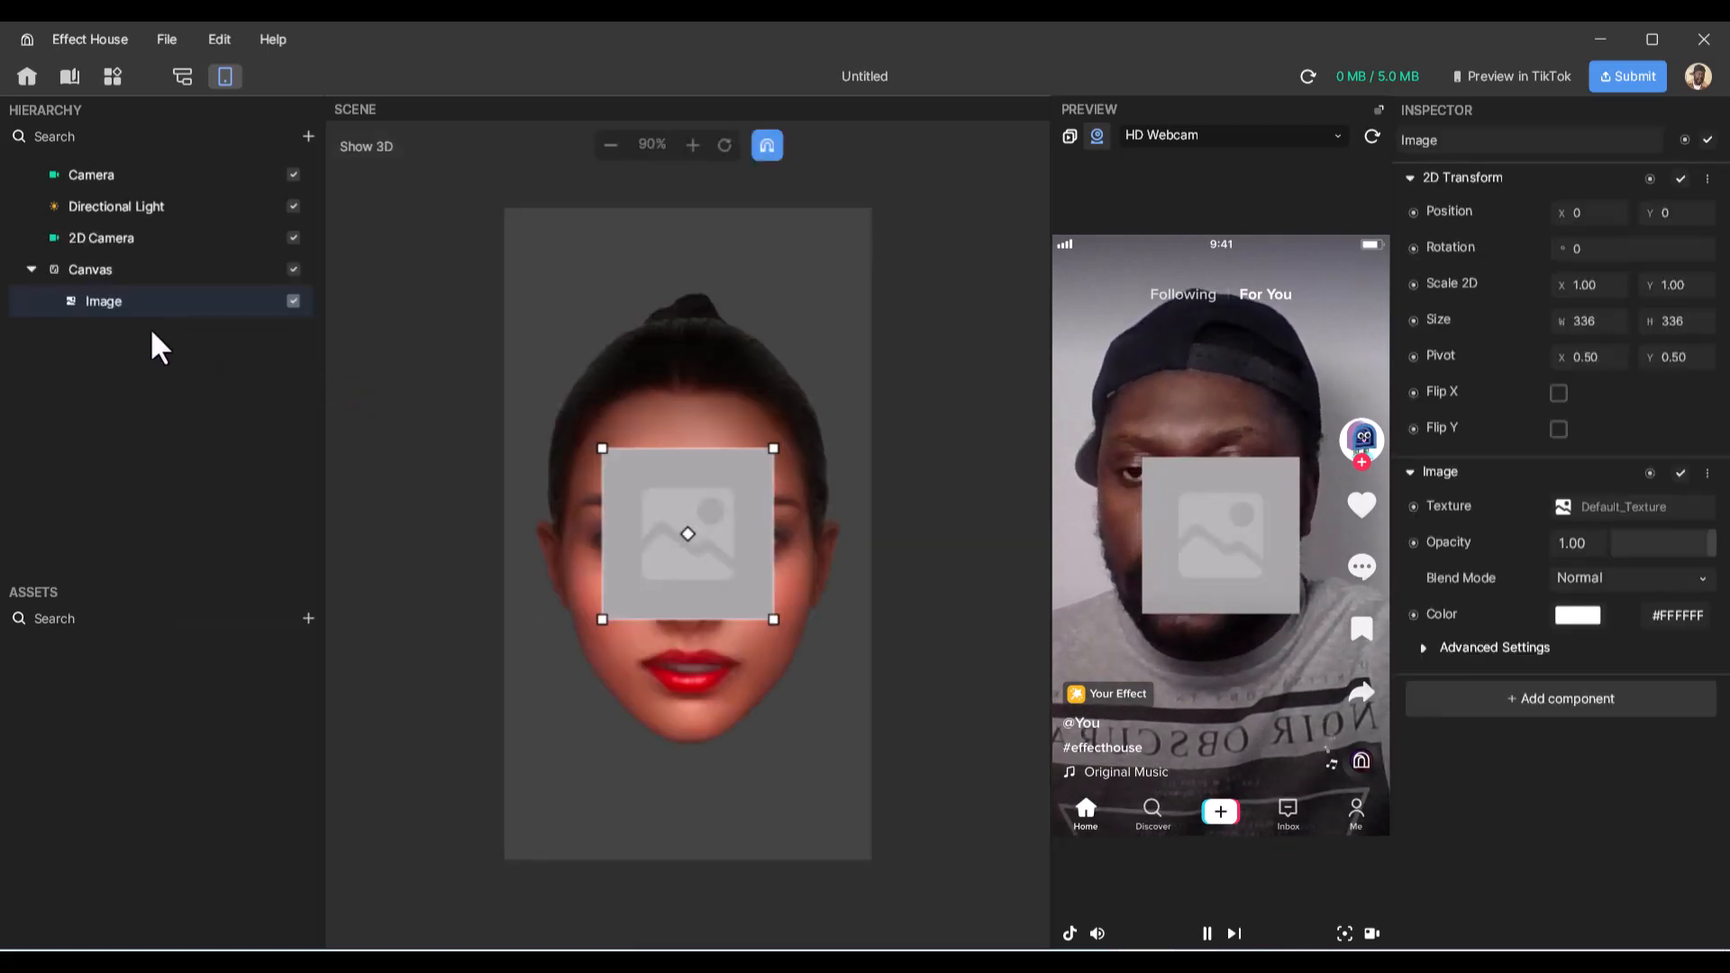
right_click(126, 311)
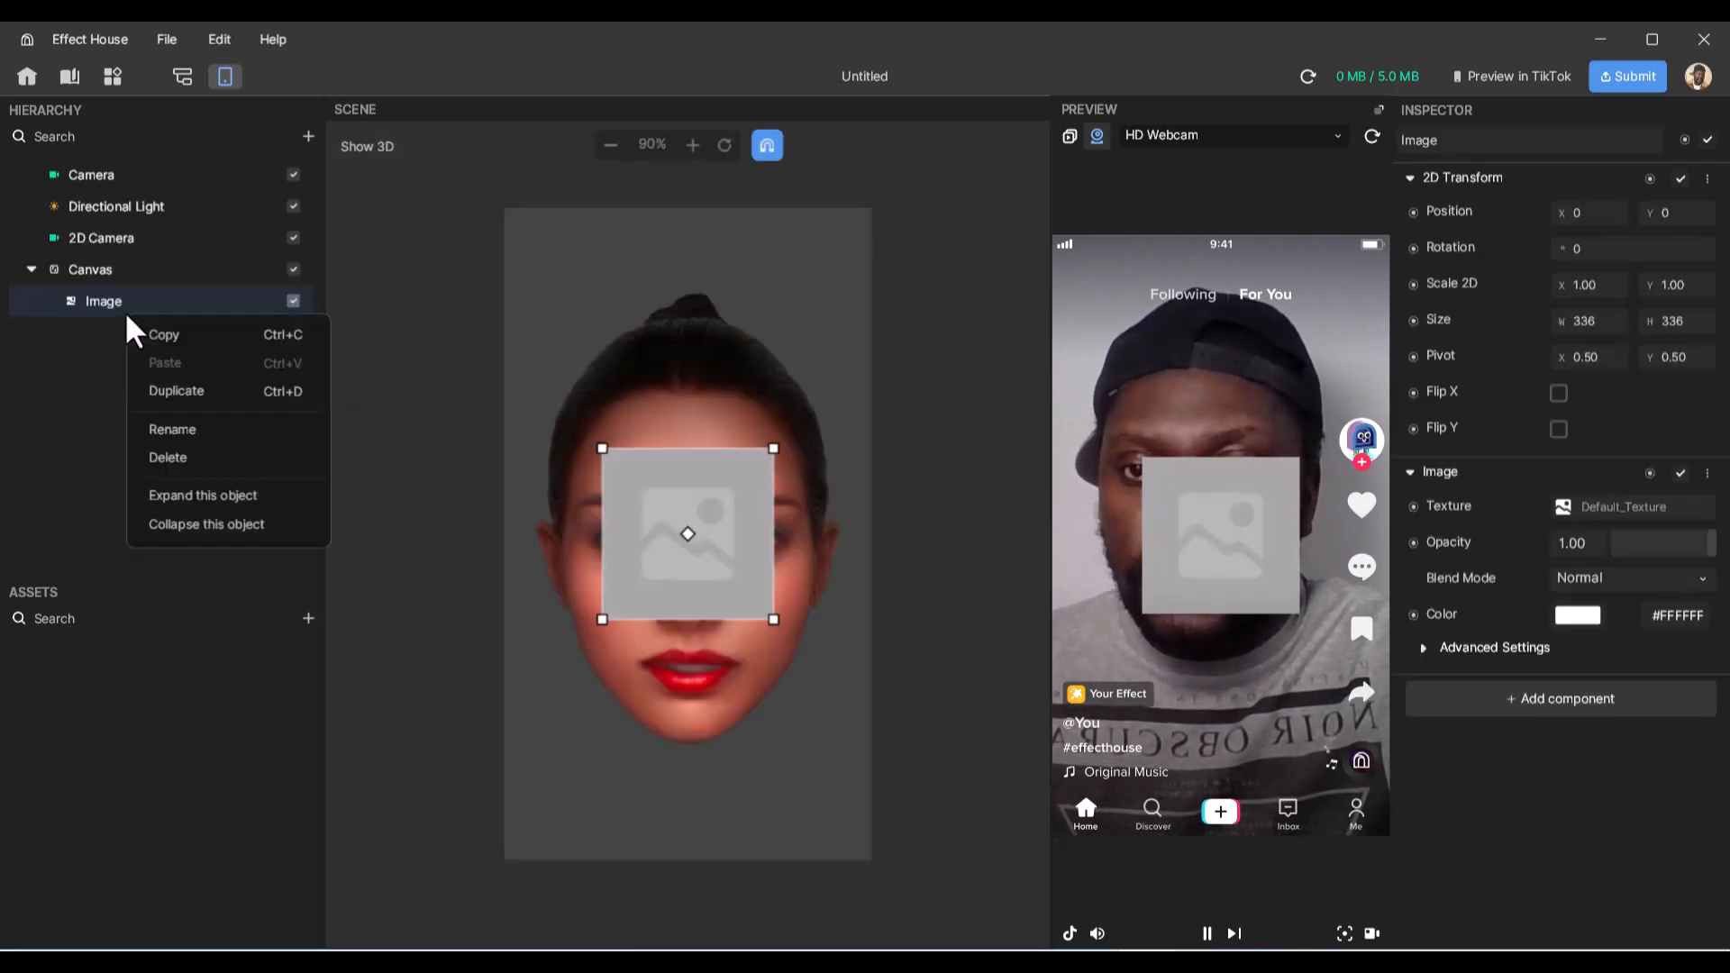
click(191, 391)
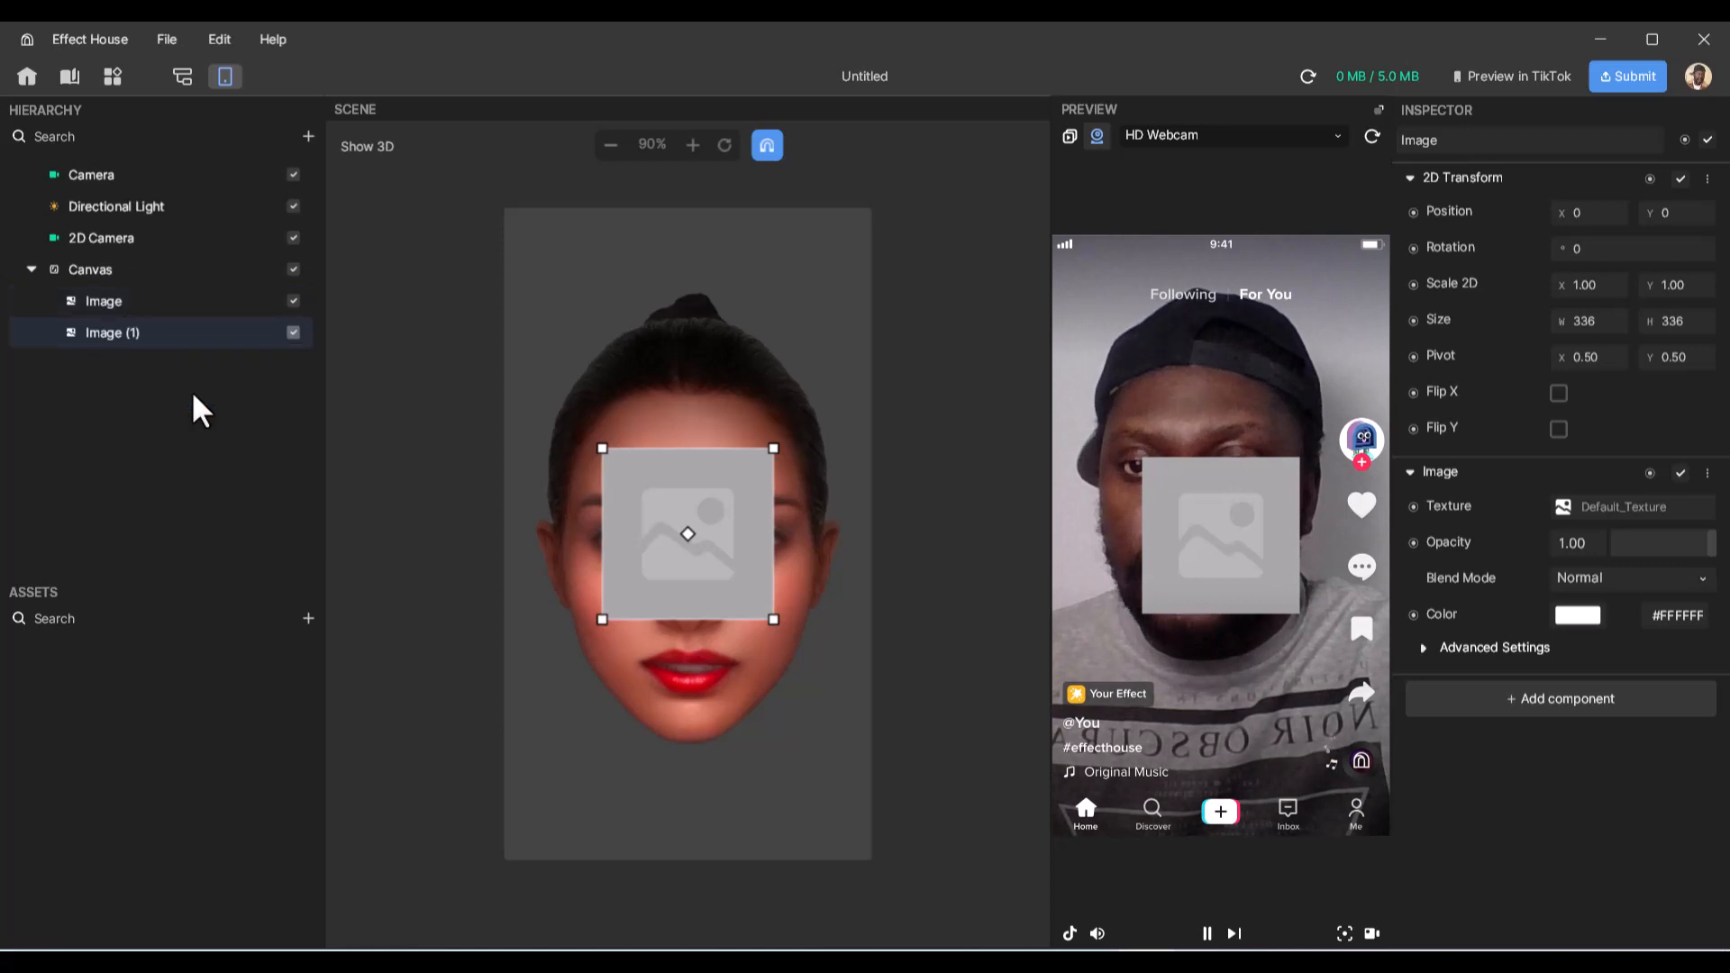
- Rename the original image as "Image 1" and its duplicate as "Holder"
click(106, 303)
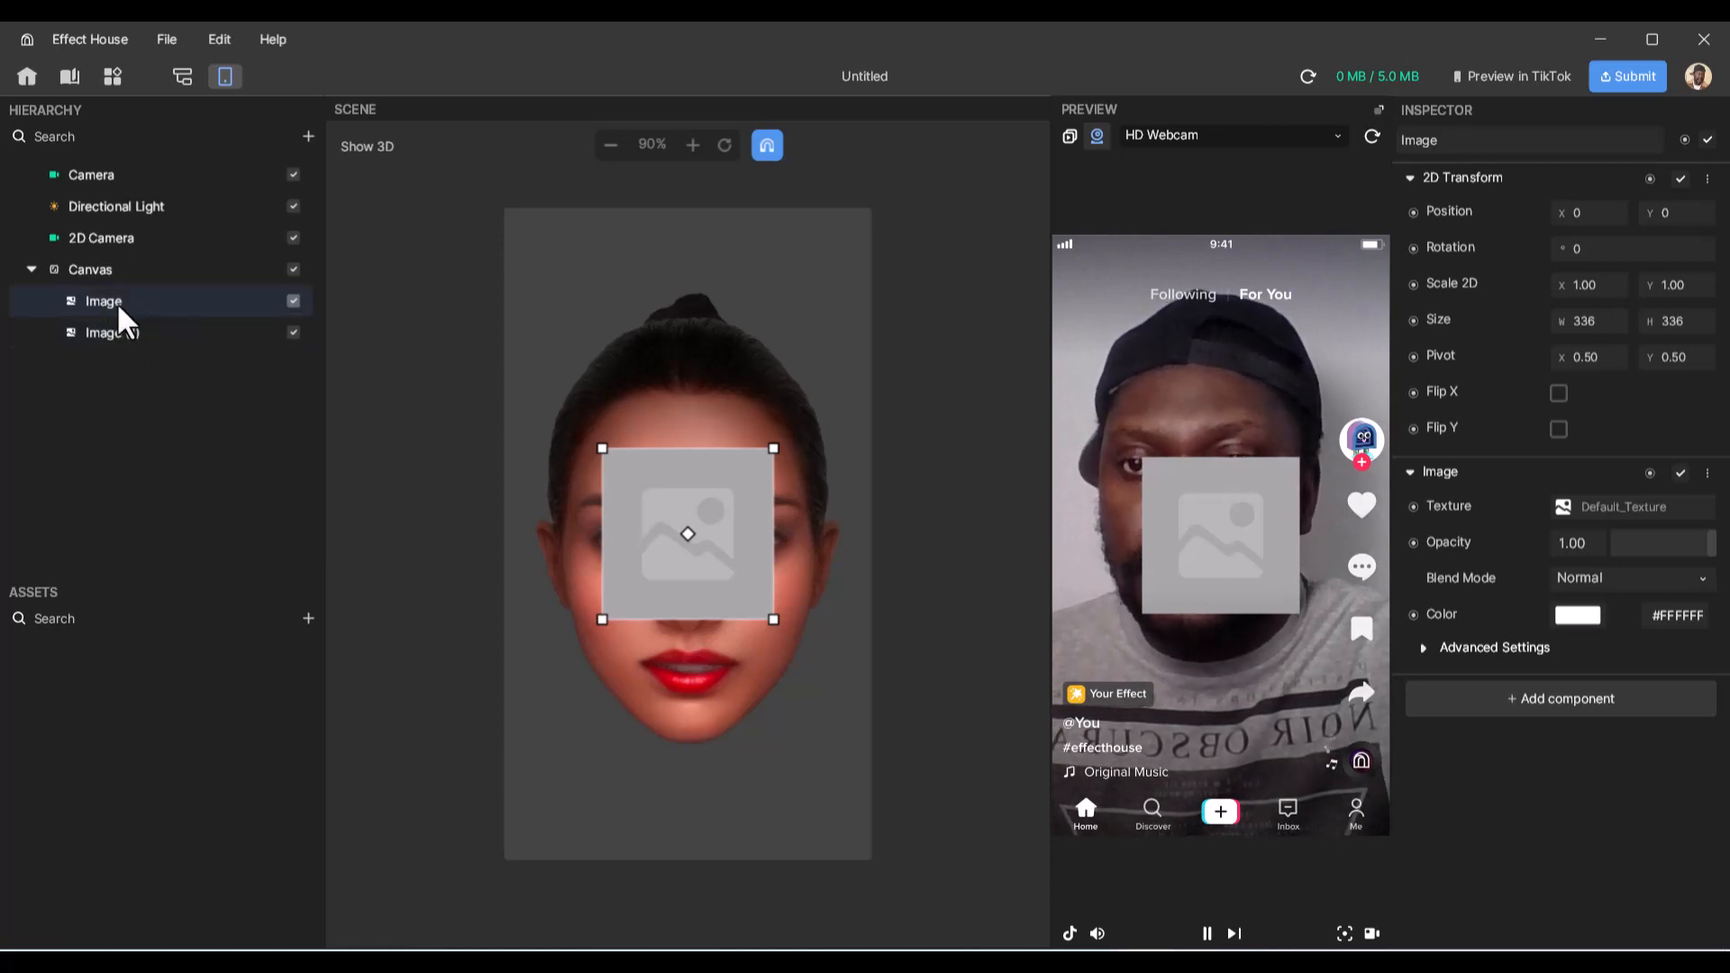
double_click(117, 300)
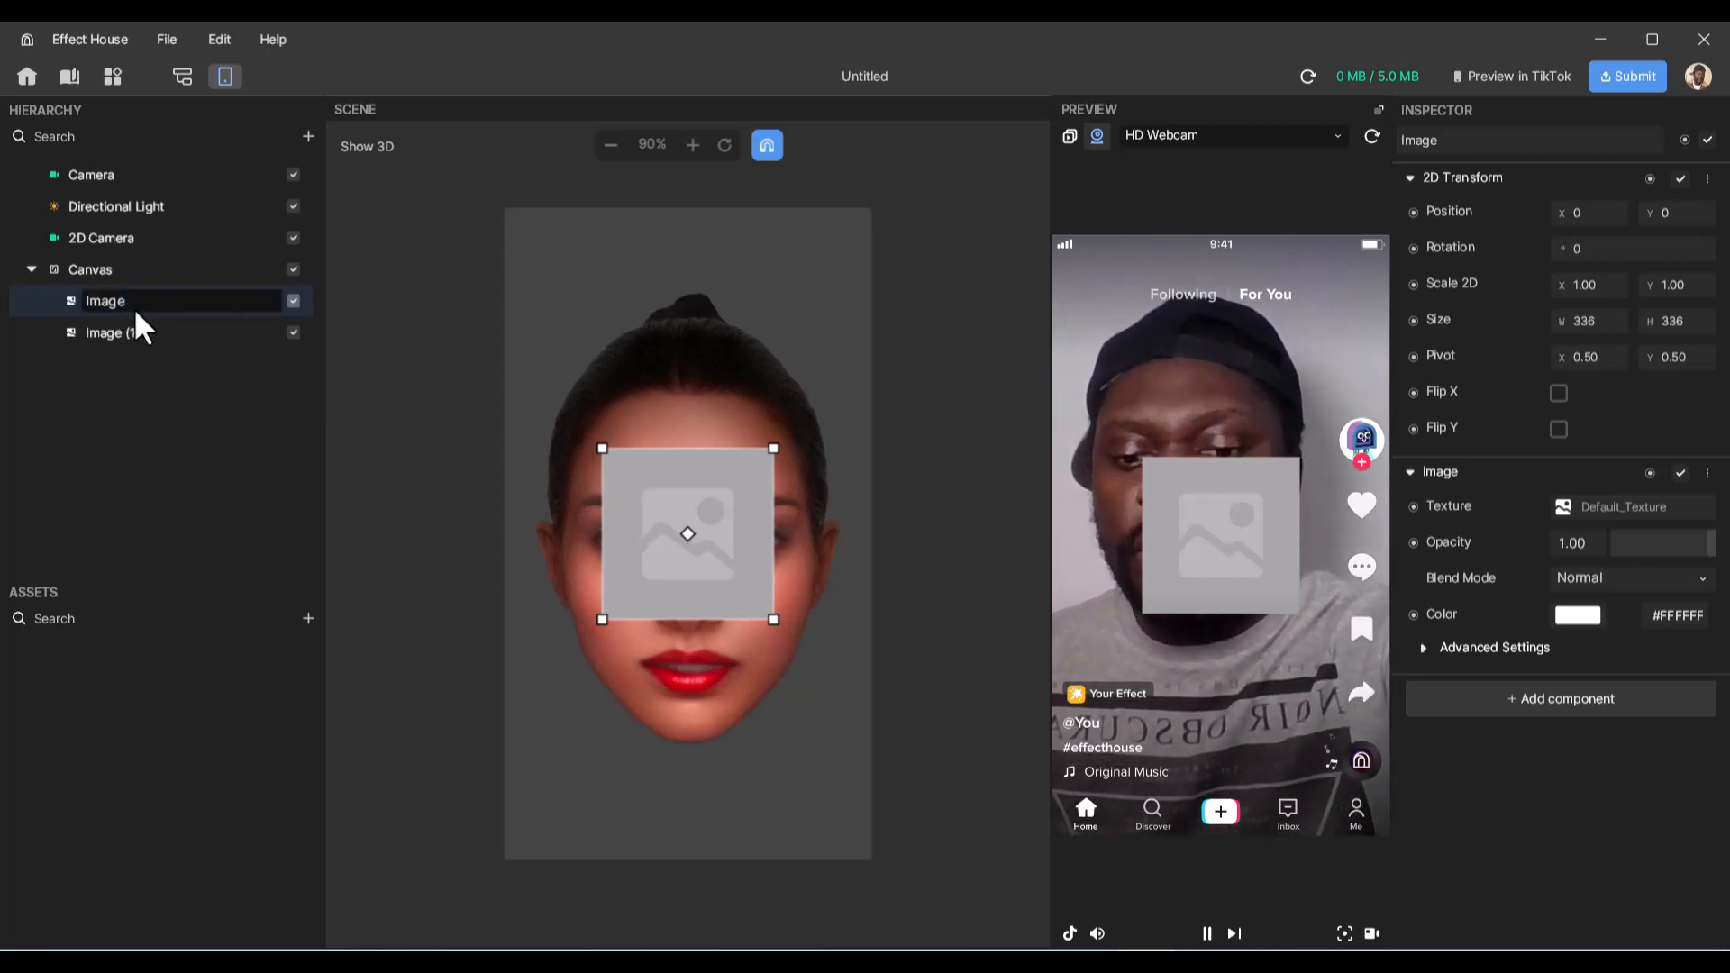
text(1)
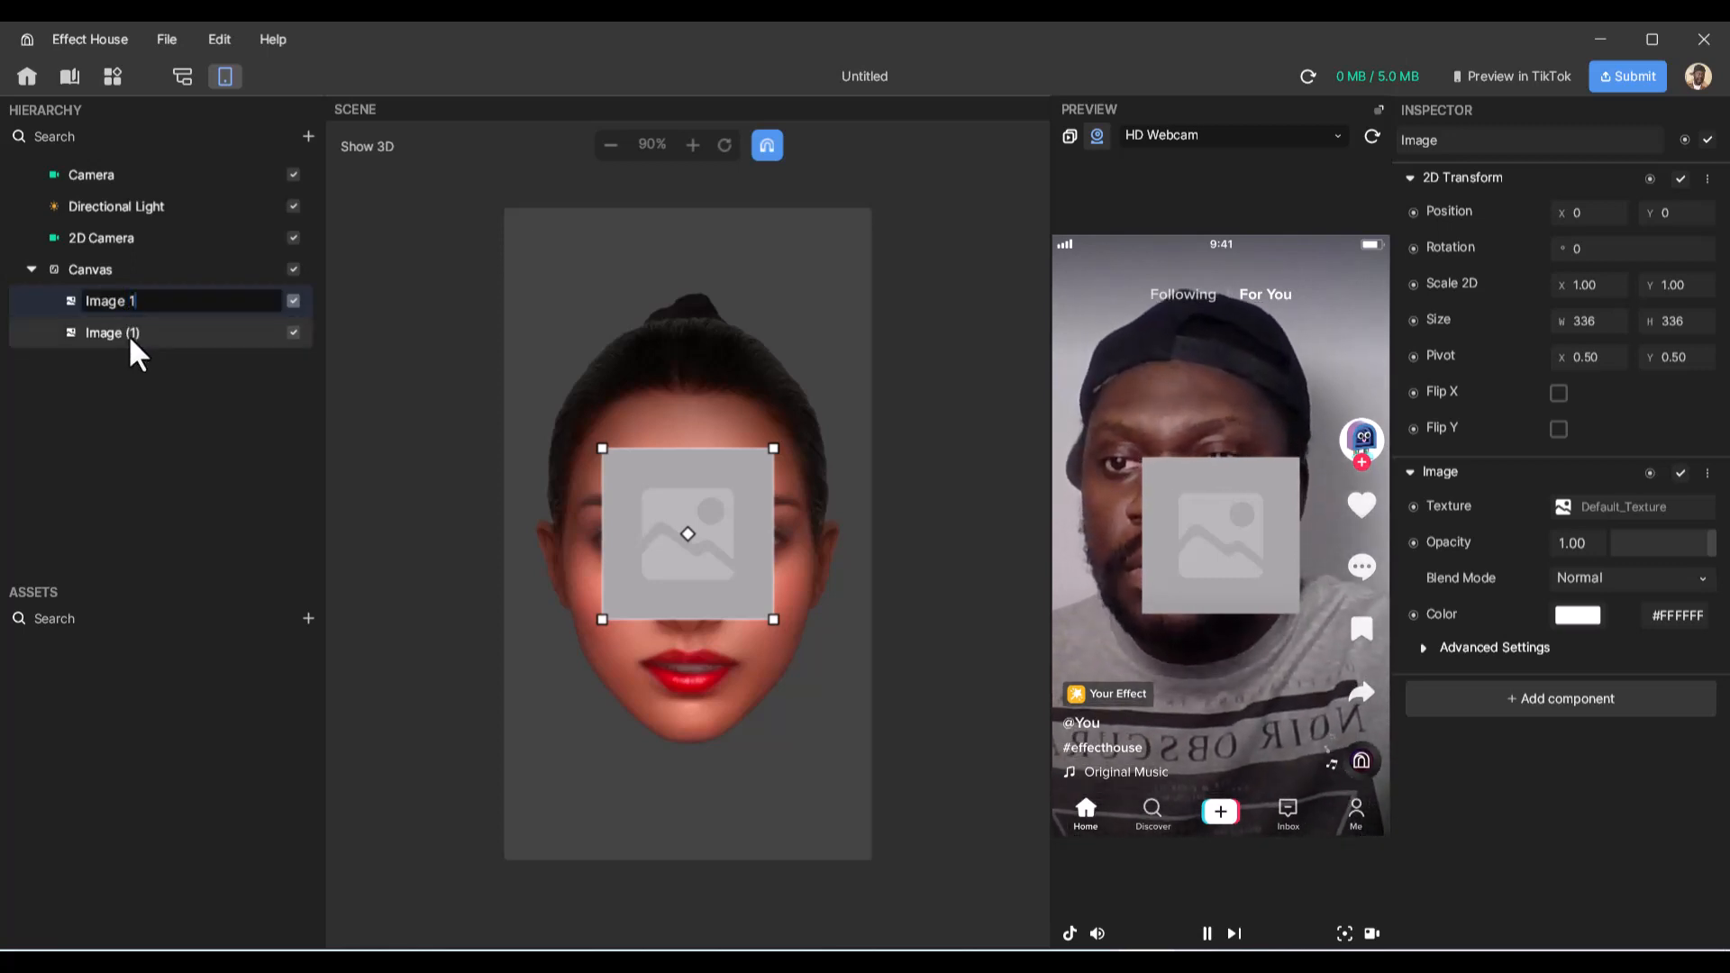
key(Return)
double_click(127, 333)
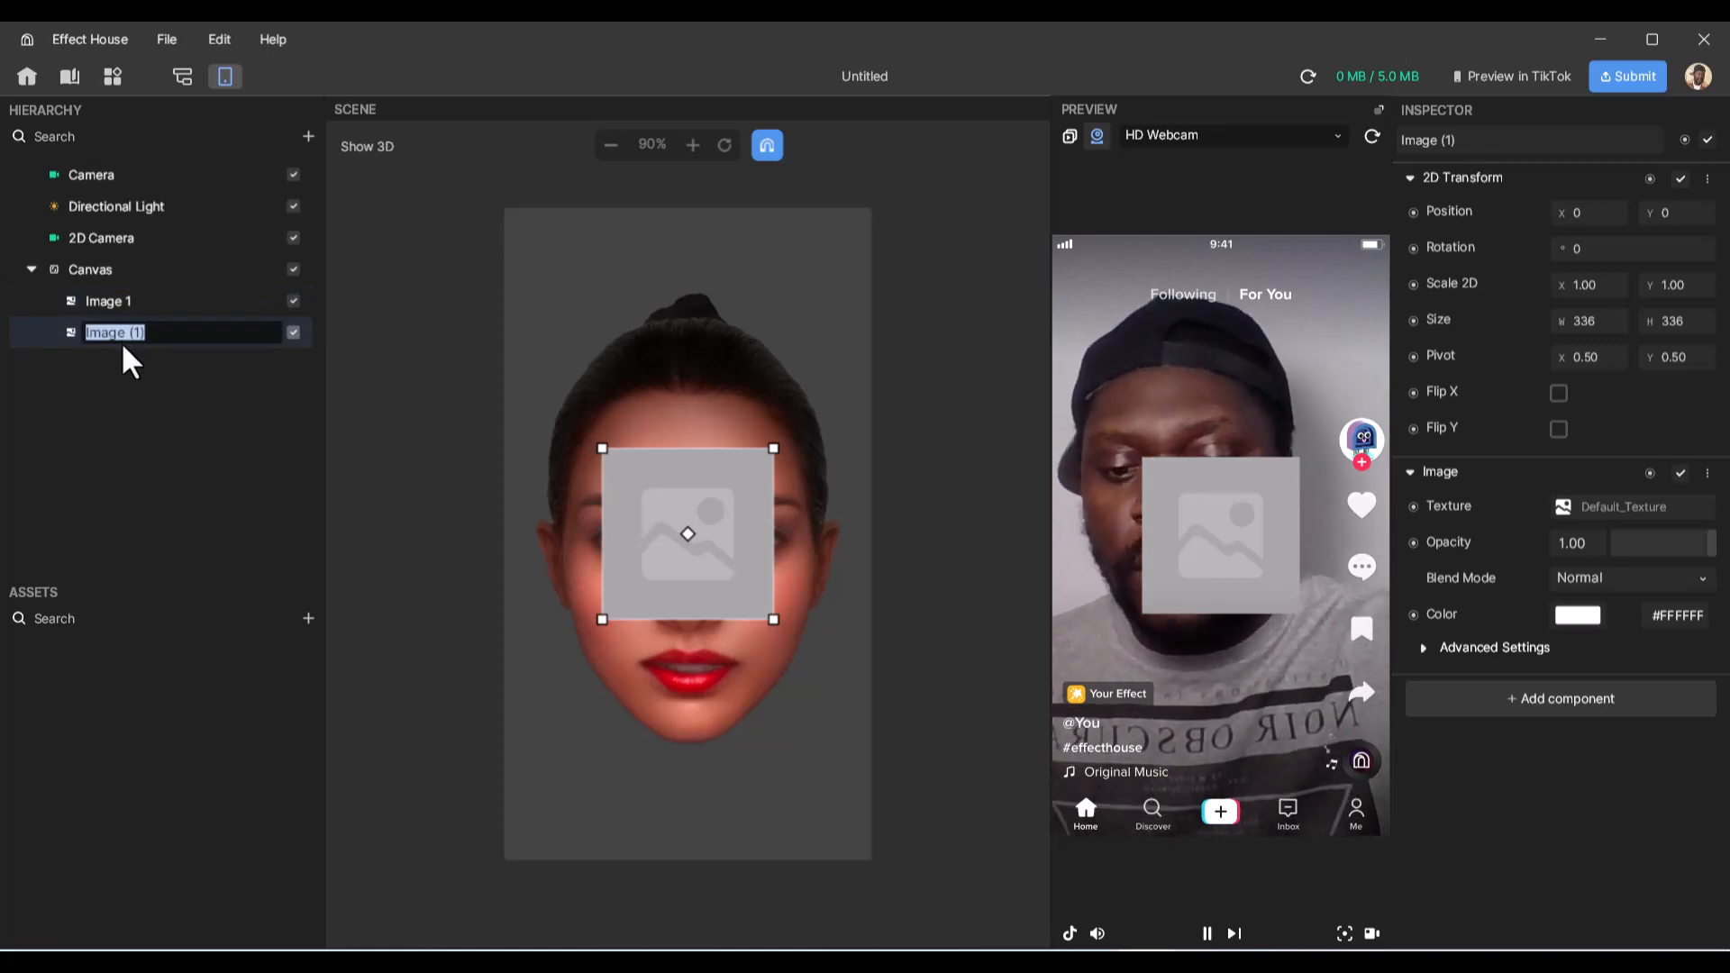
text(holder)
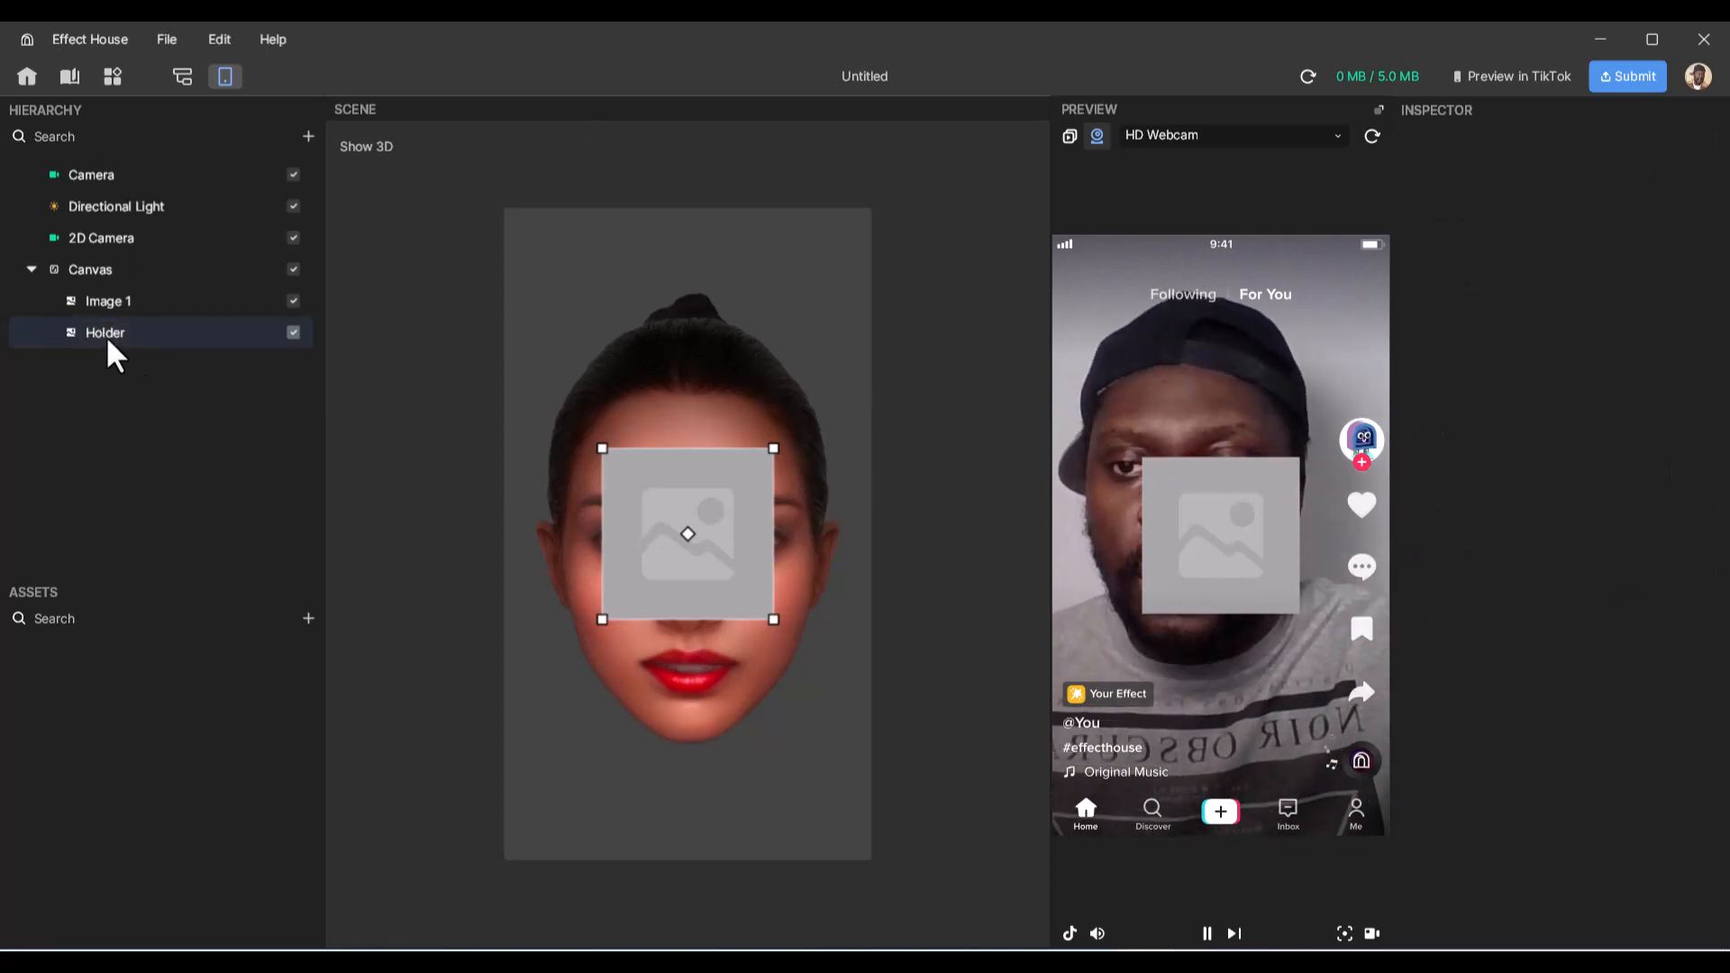
- Set the Holder image's color to red (#FF3624)
click(106, 333)
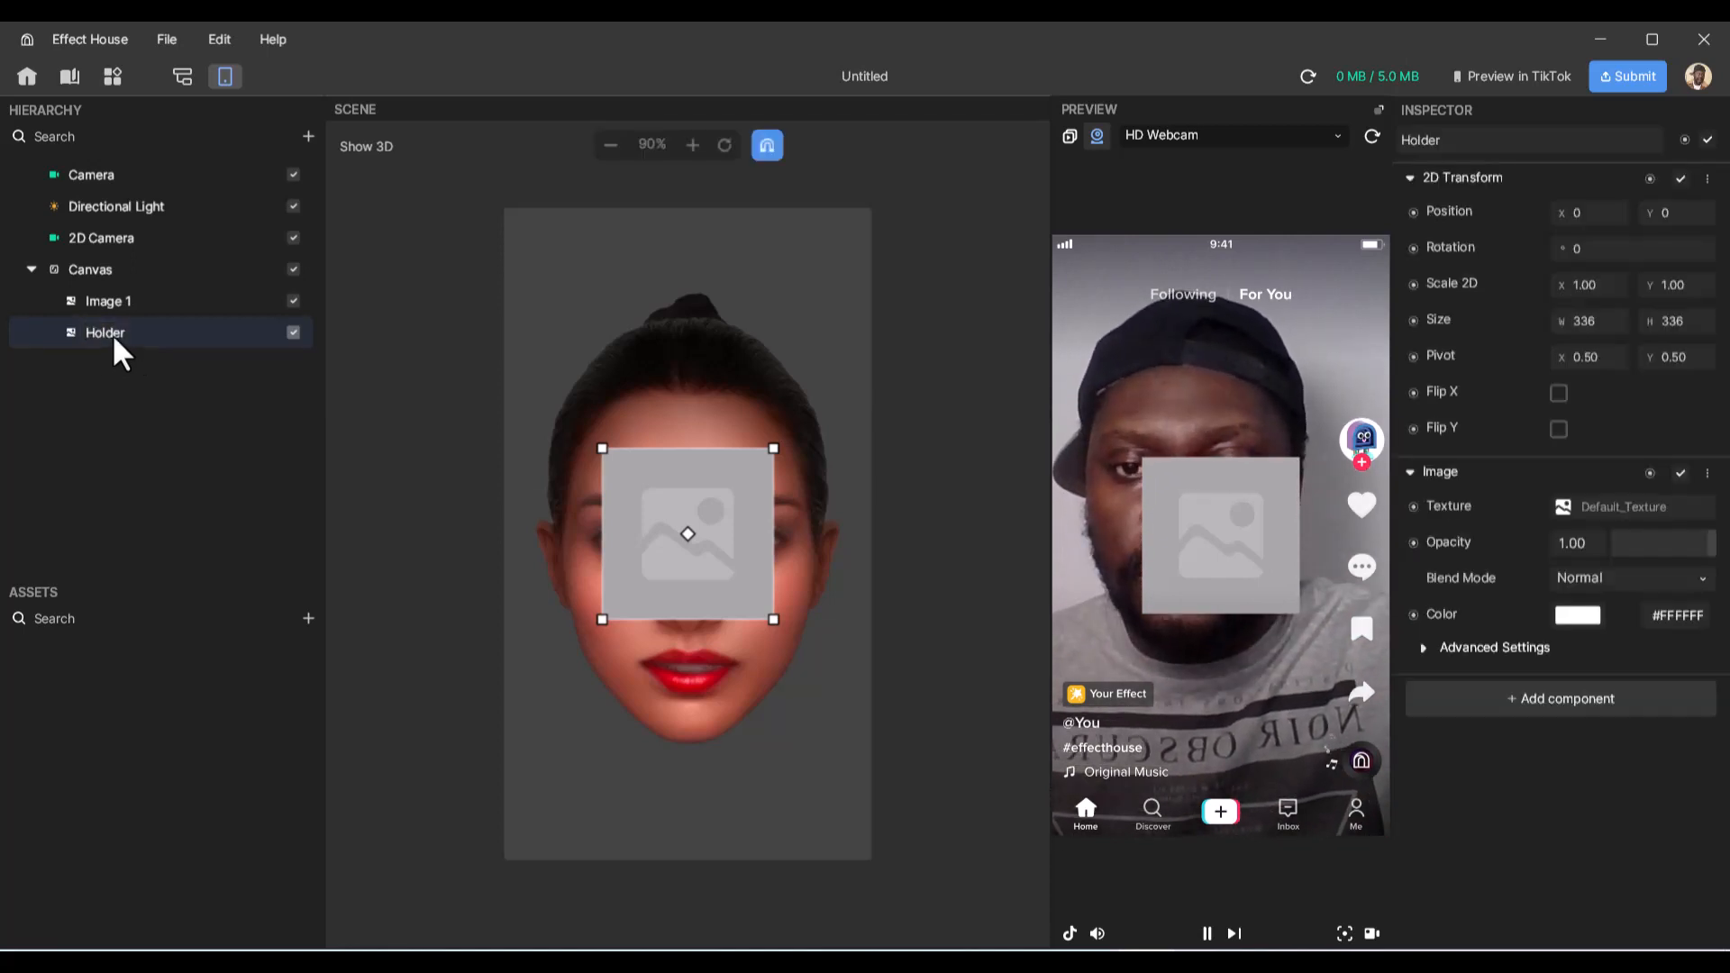
click(1574, 619)
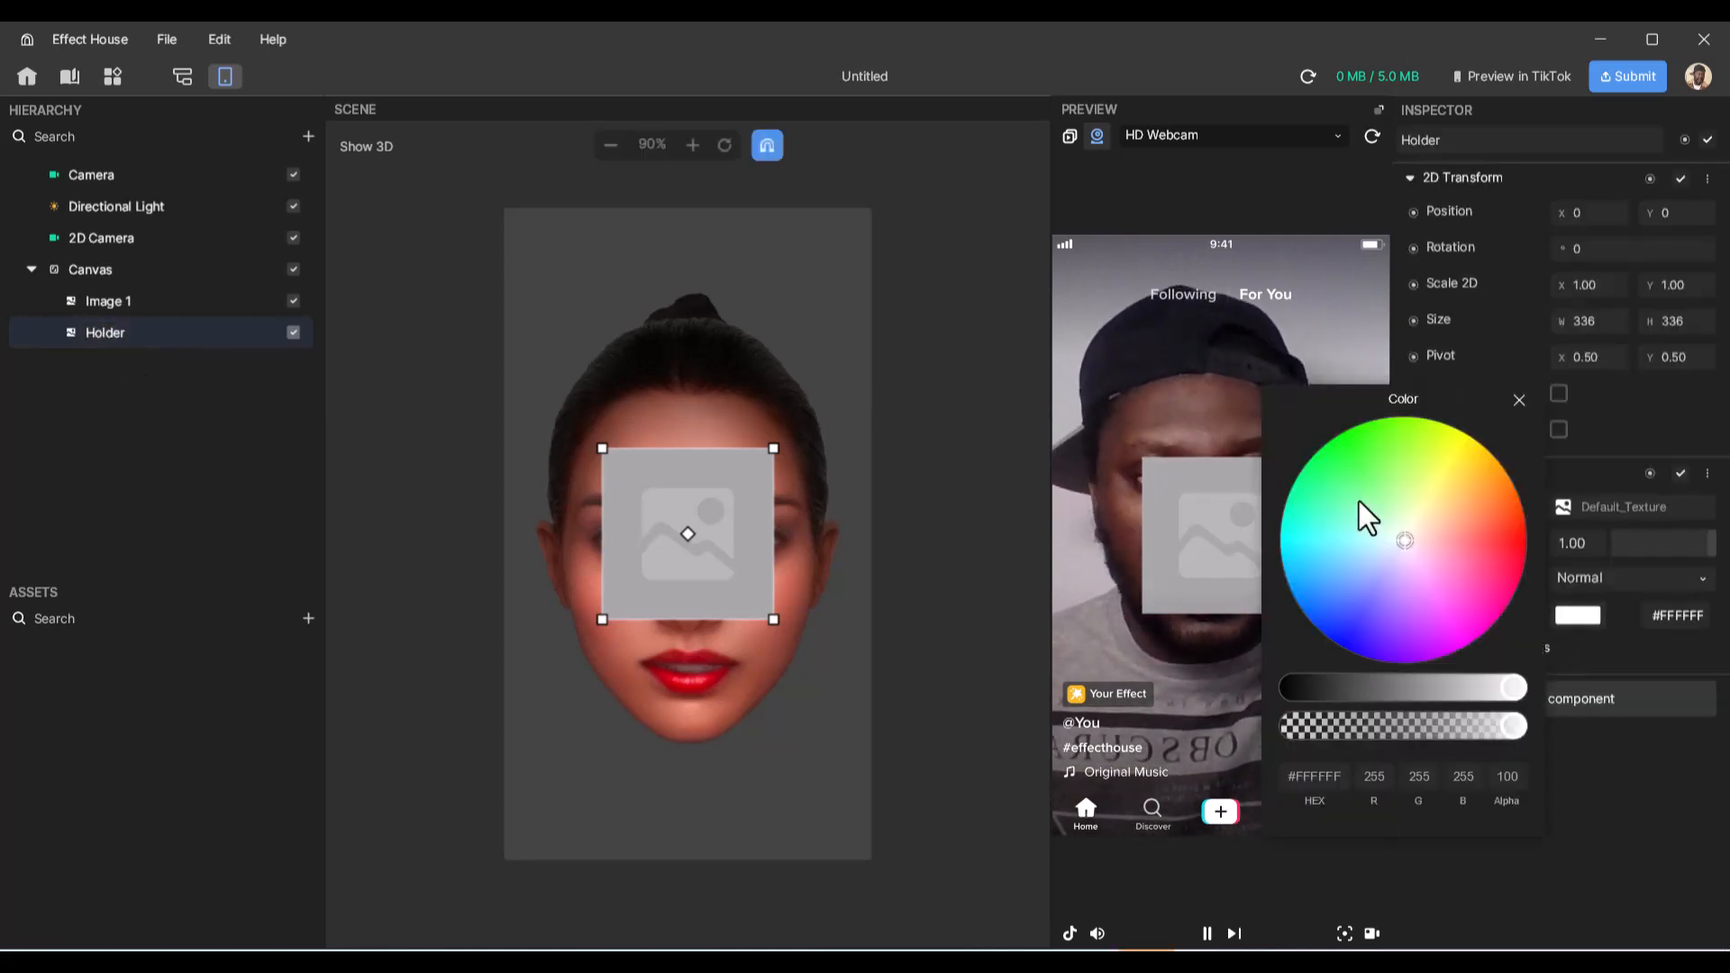
click(1511, 531)
click(1534, 395)
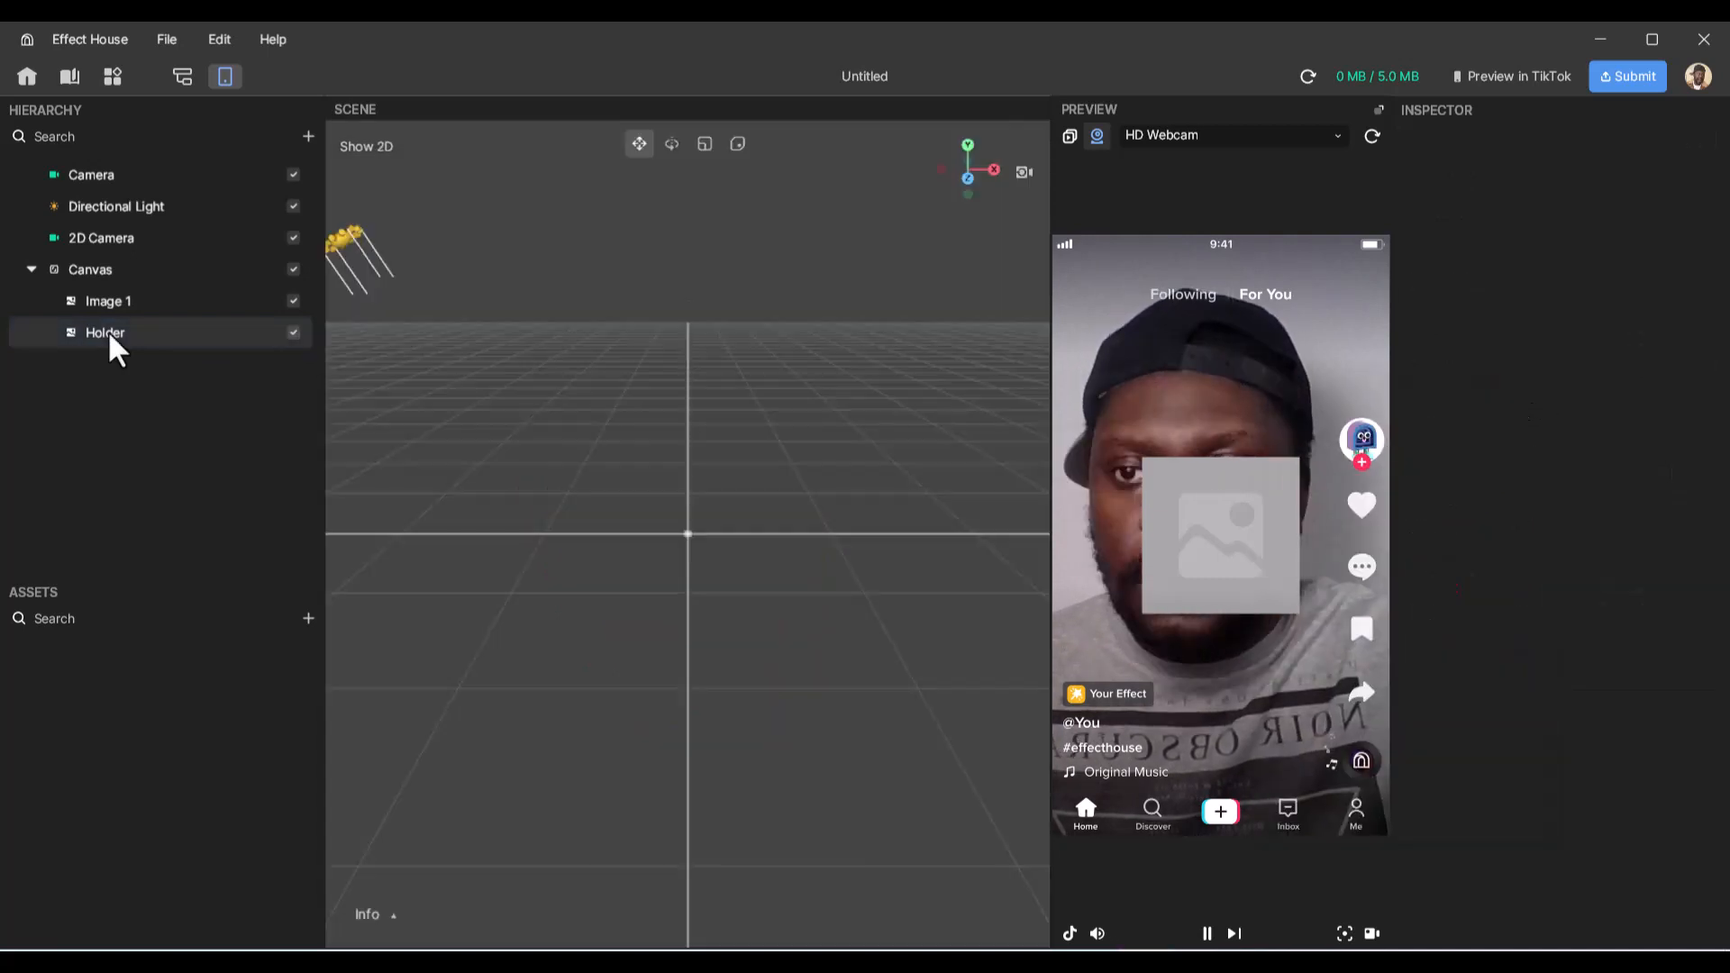
- Duplicate the Holder image and rename the copy as "Holder (BKG)"
click(106, 330)
right_click(109, 330)
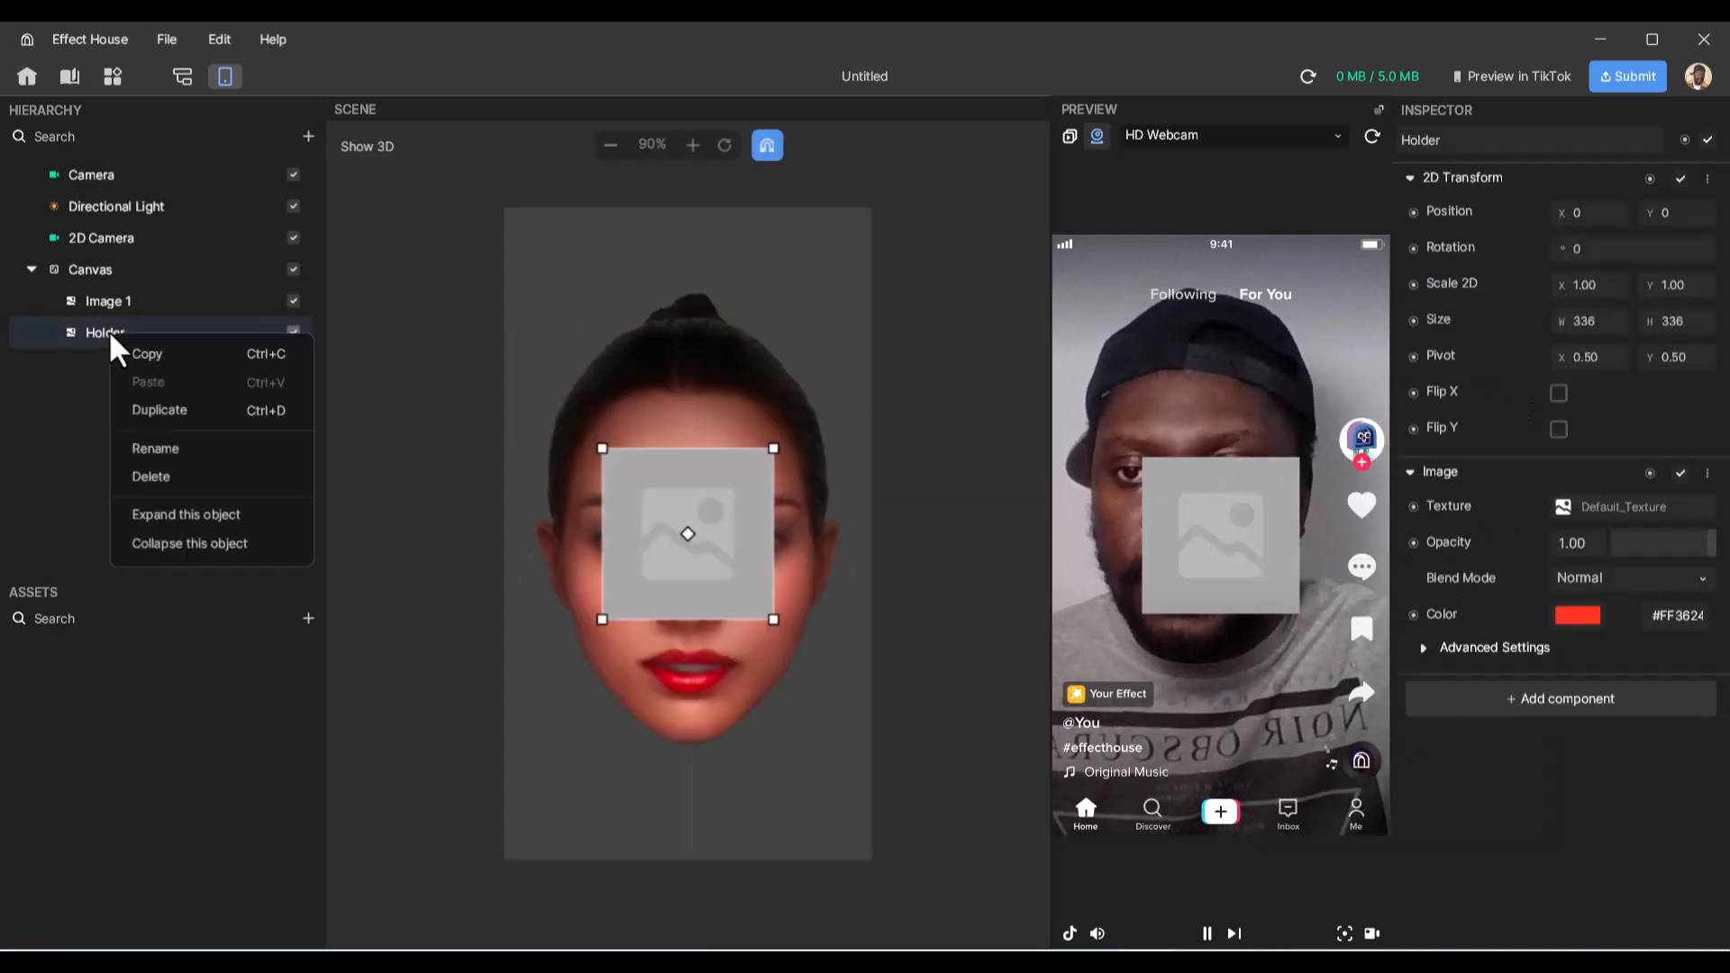
click(164, 410)
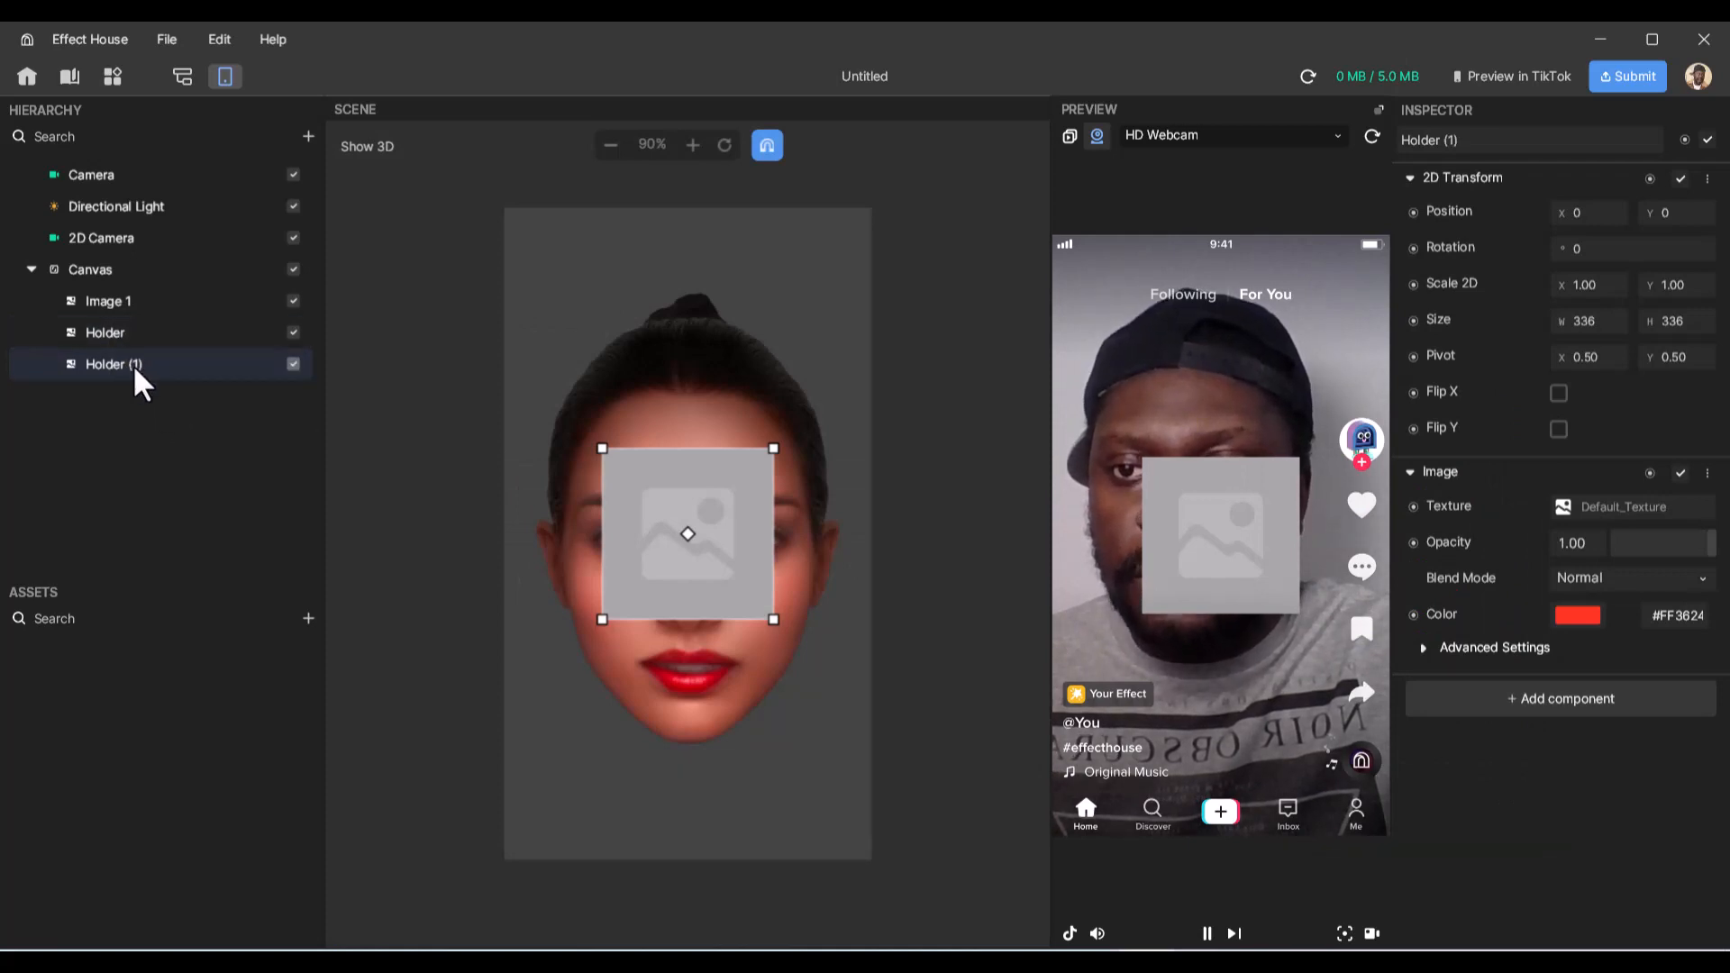
double_click(132, 364)
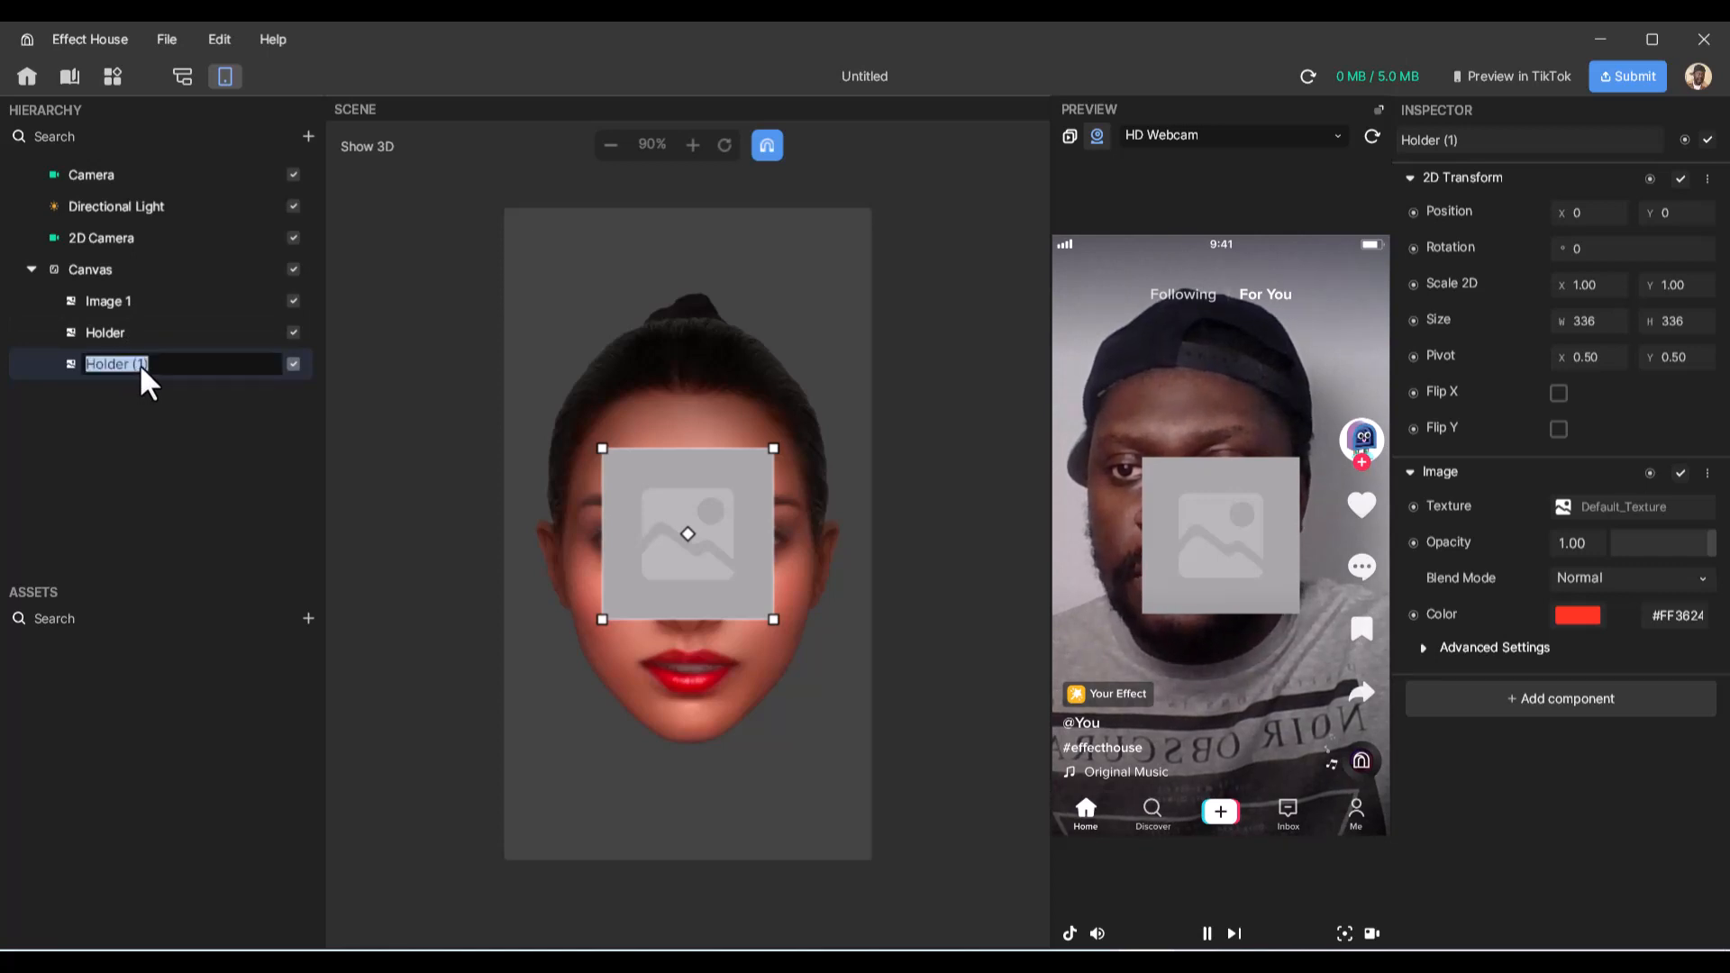
text(Holder (BKG))
key(Return)
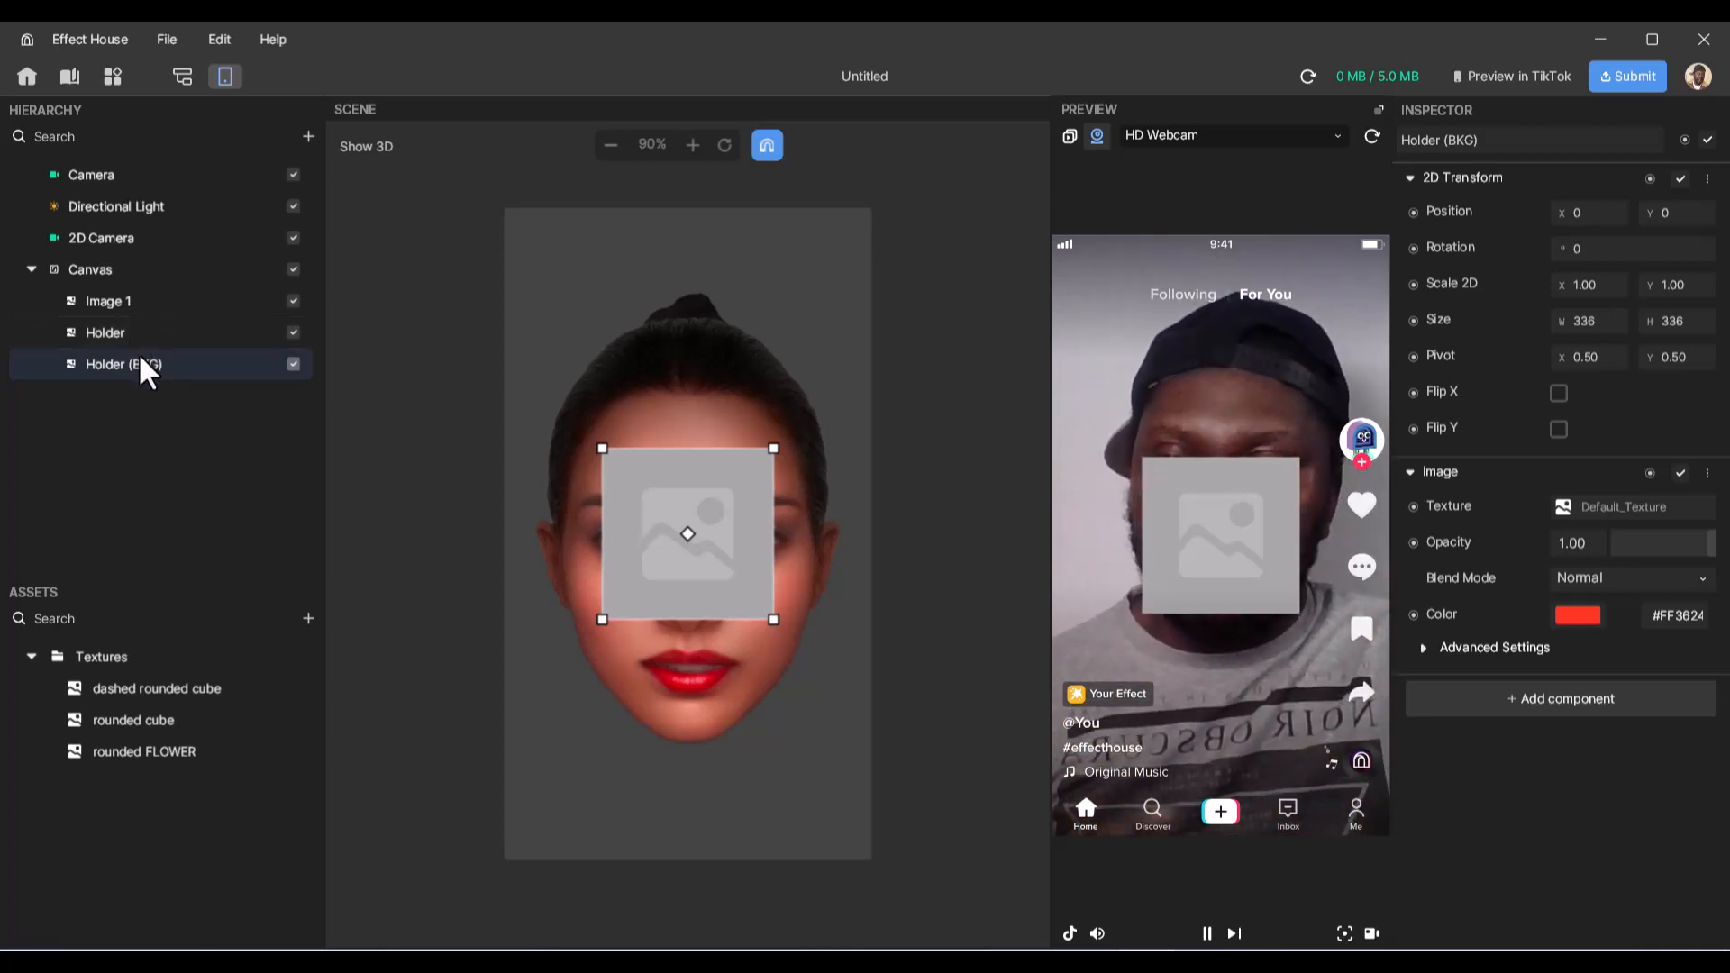
- Apply the "rounded FLOWER" texture to Image 1
click(122, 304)
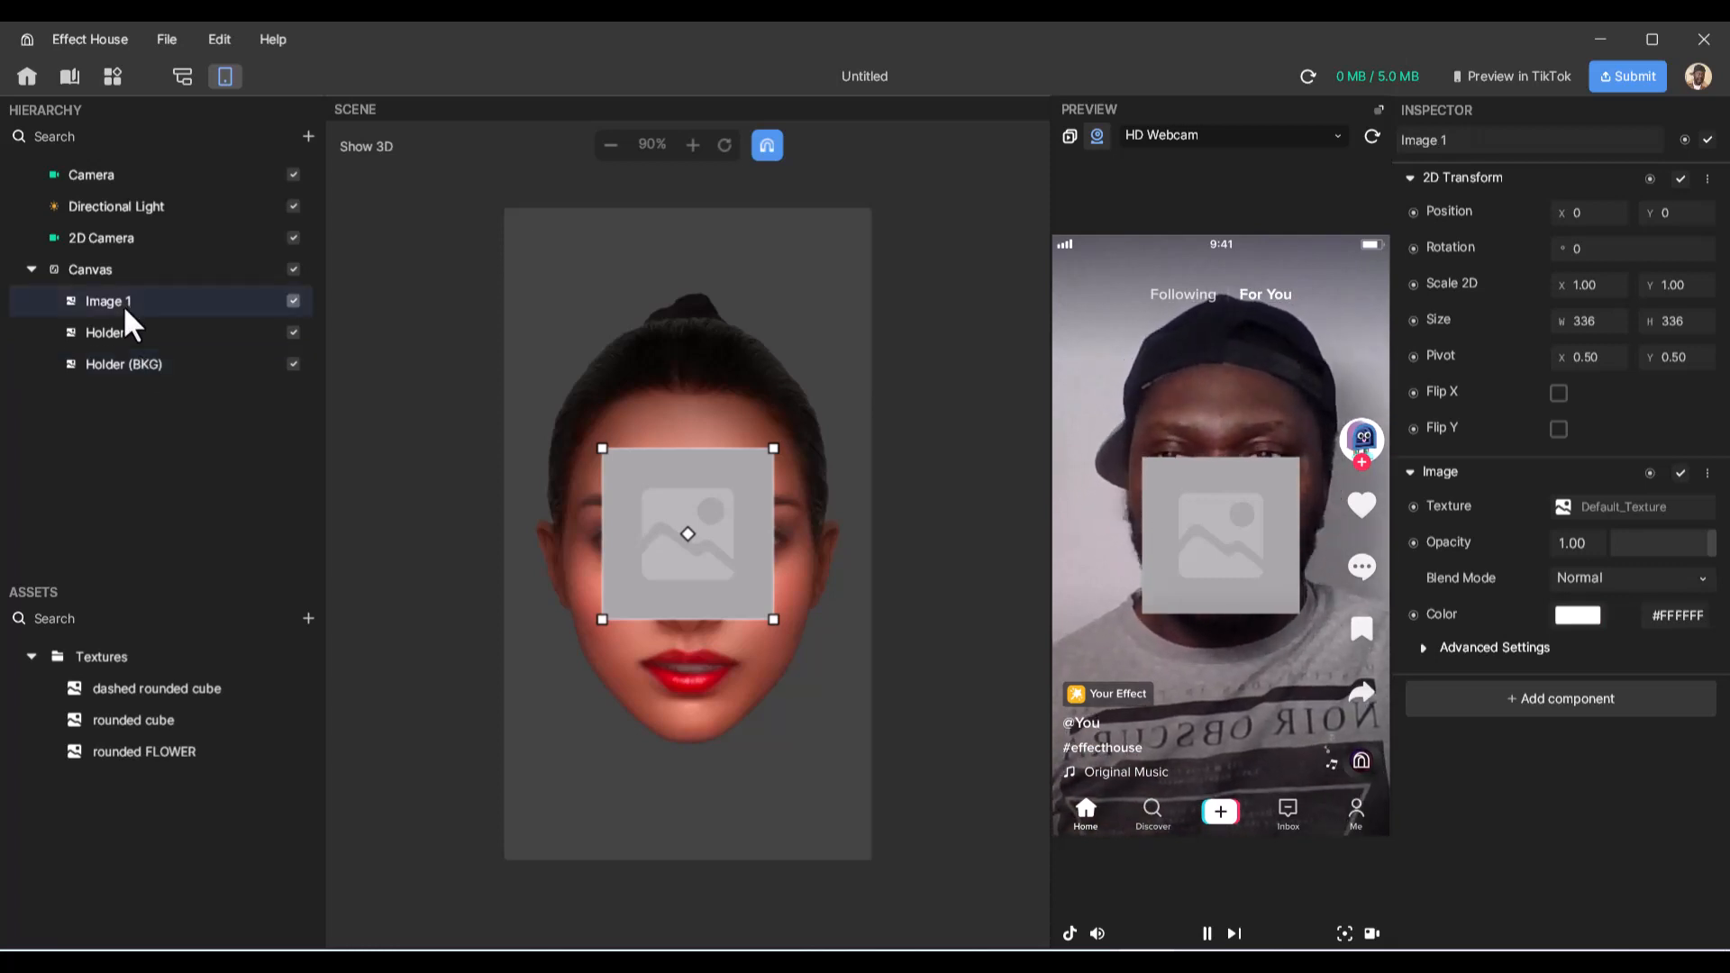
click(1630, 509)
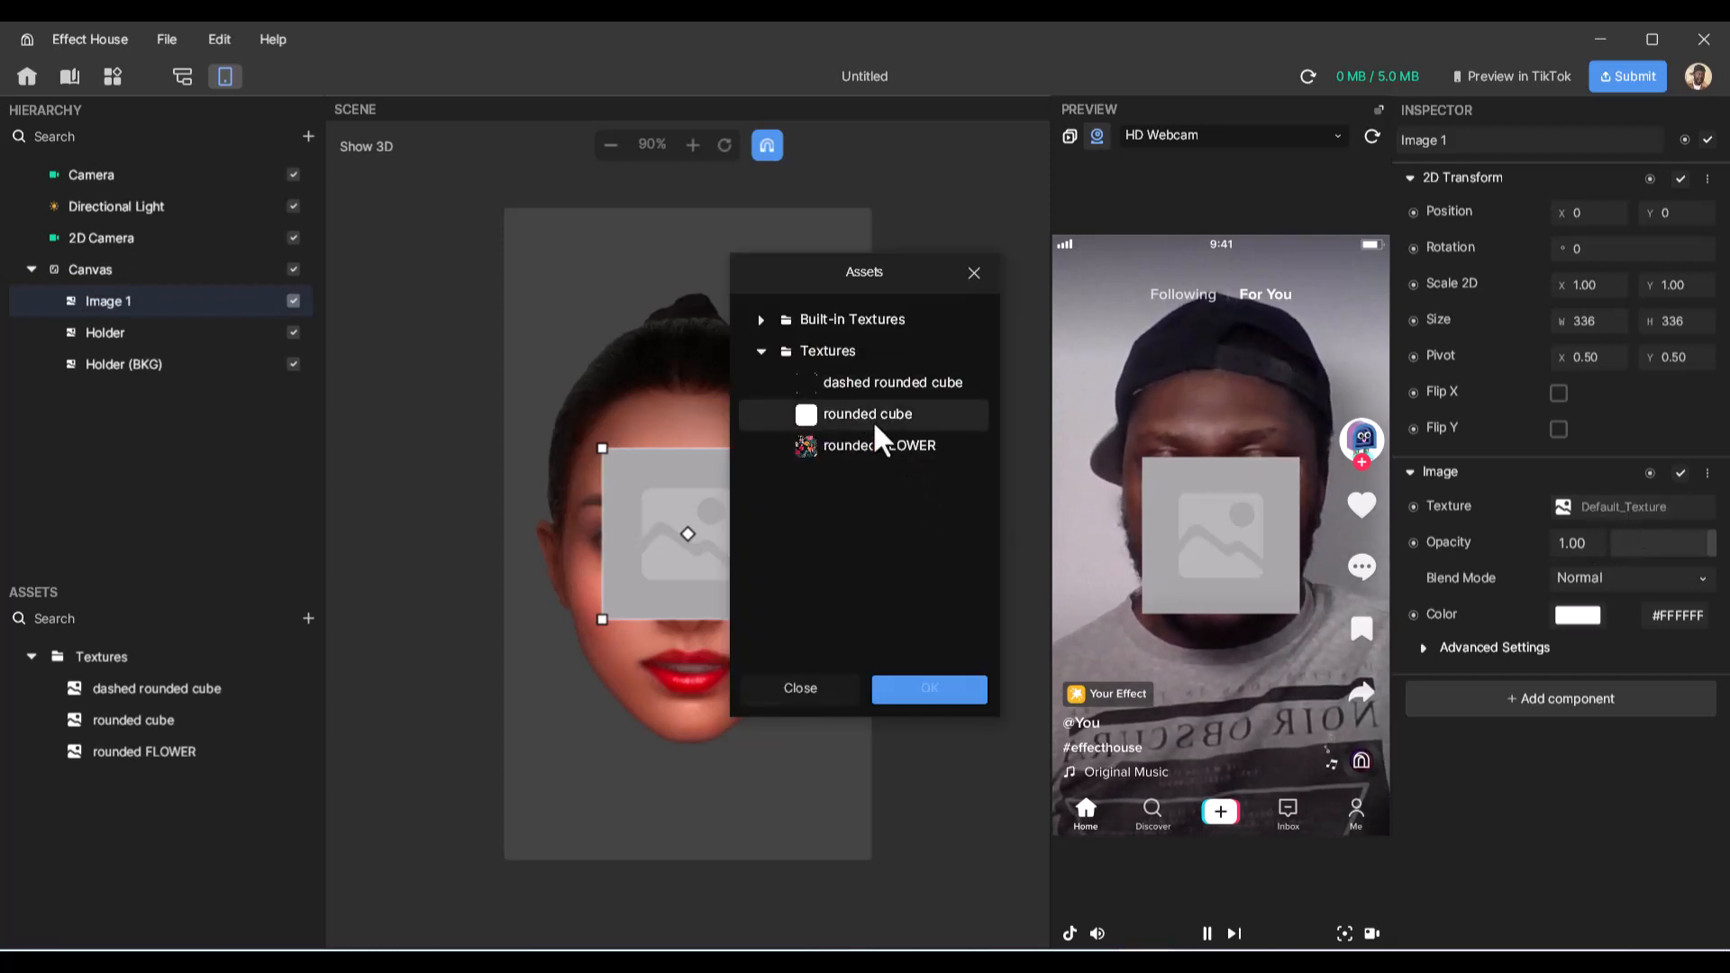
double_click(865, 449)
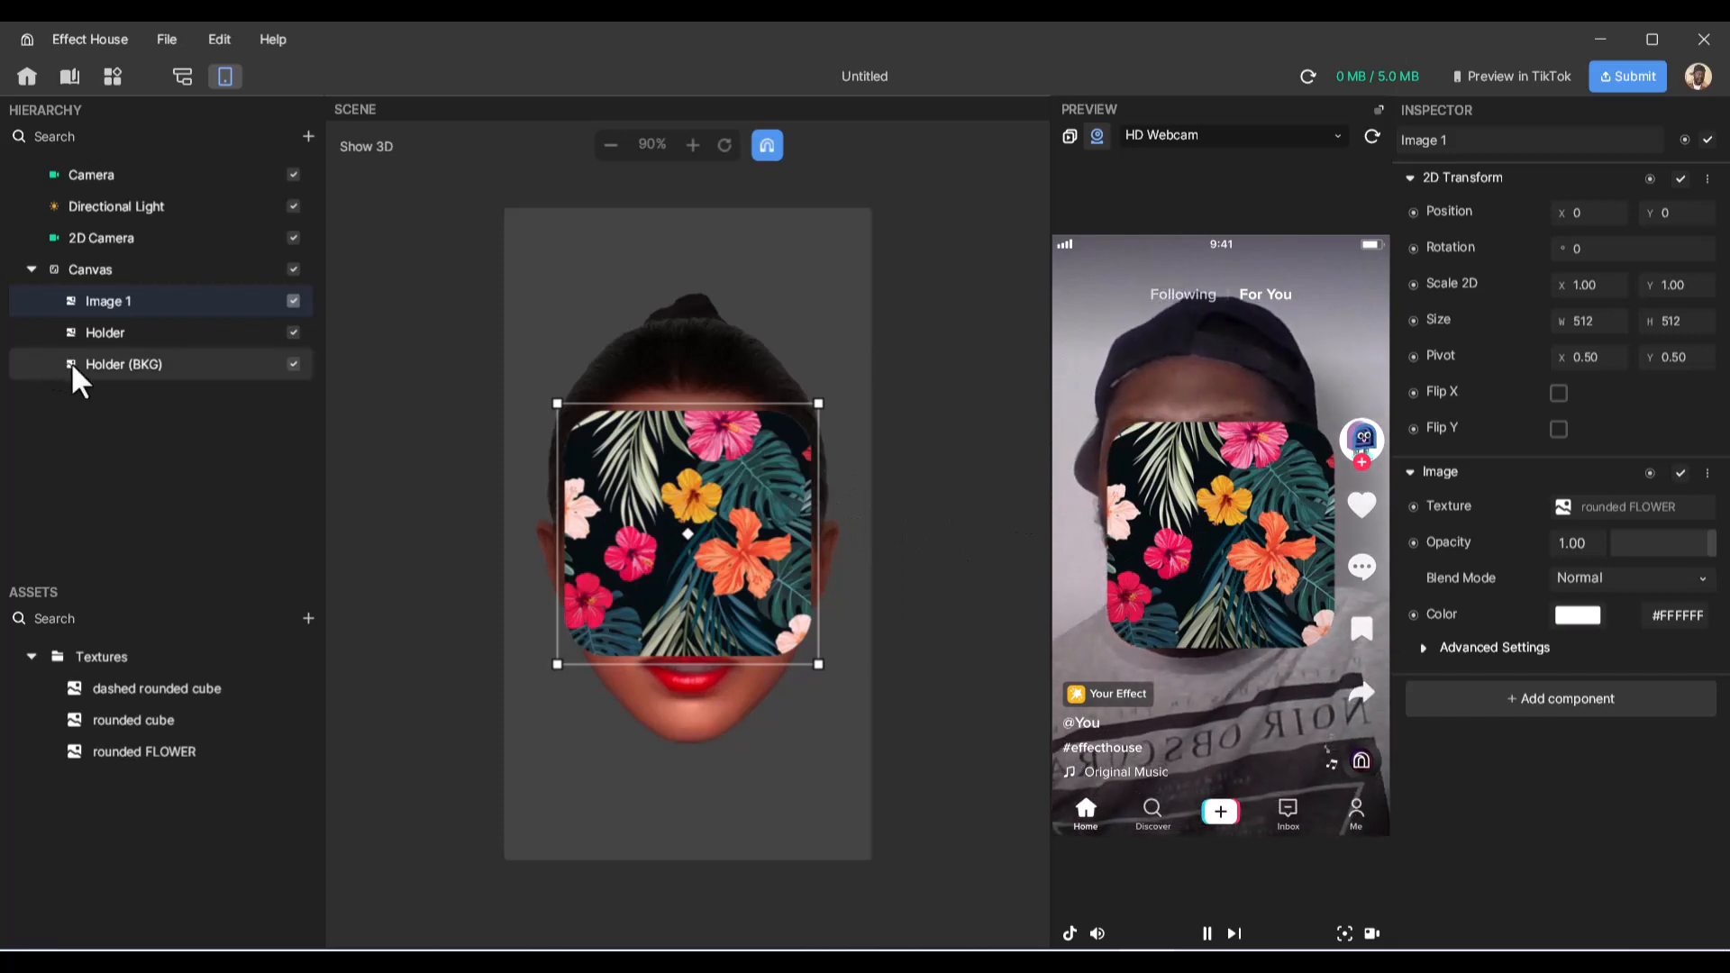
- Hide Image 1 and apply the "dashed rounded cube" texture to the Holder image
double_click(112, 335)
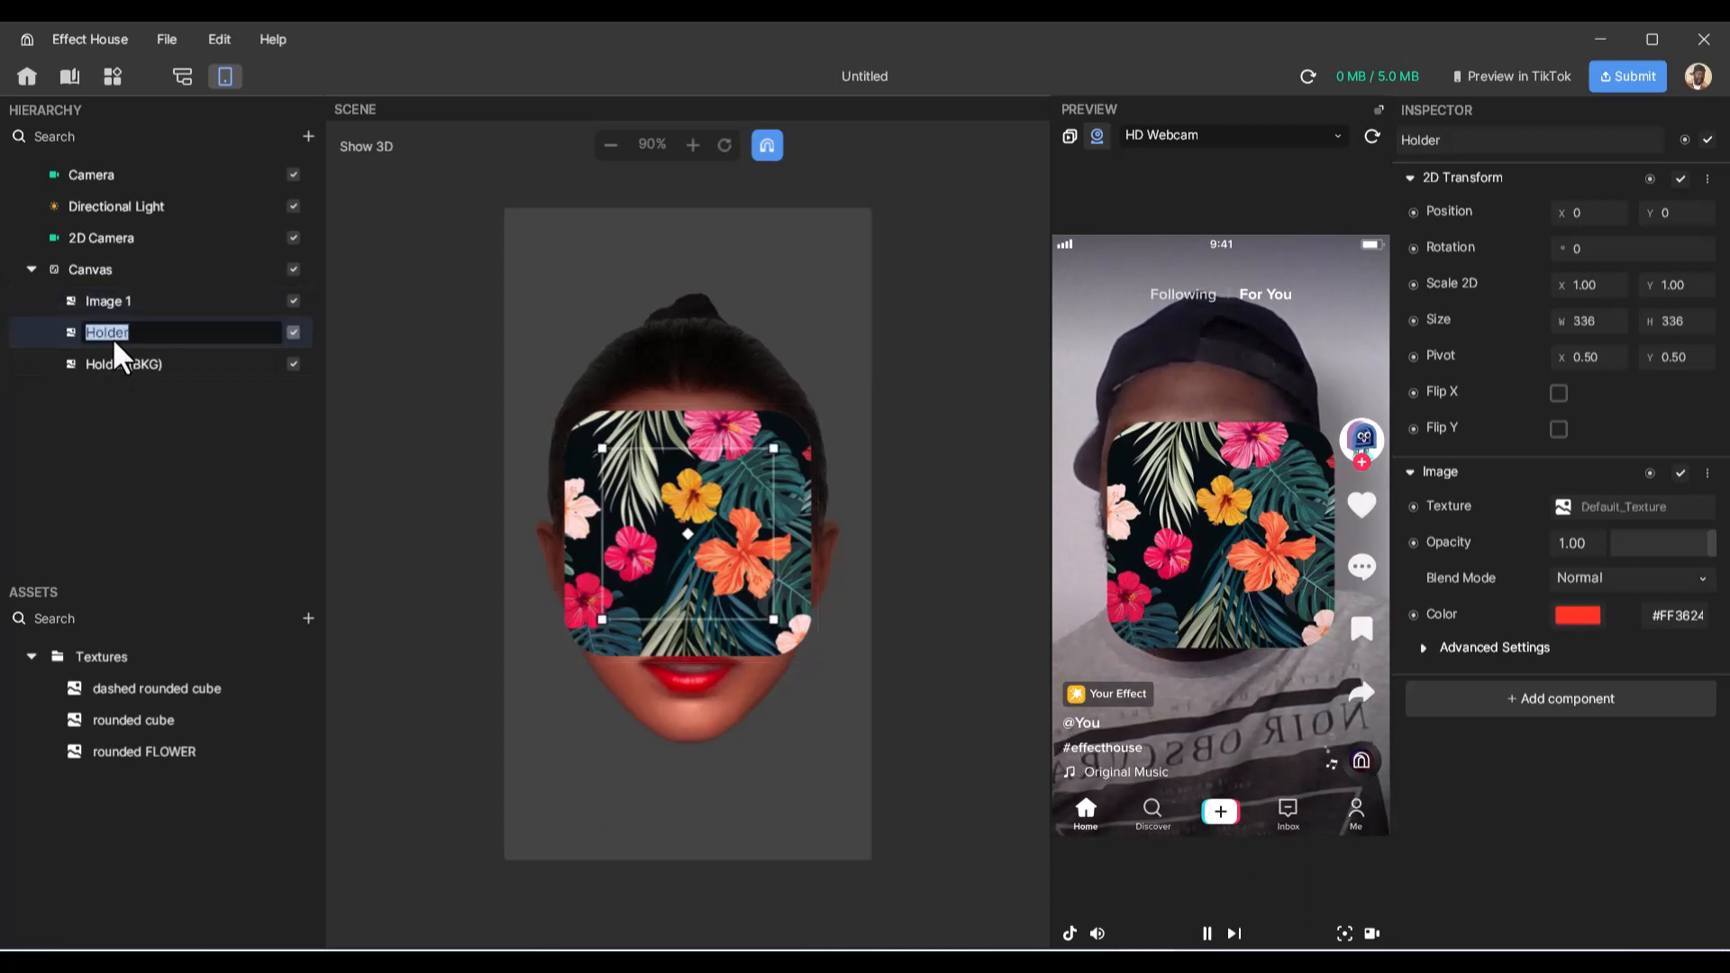
click(292, 301)
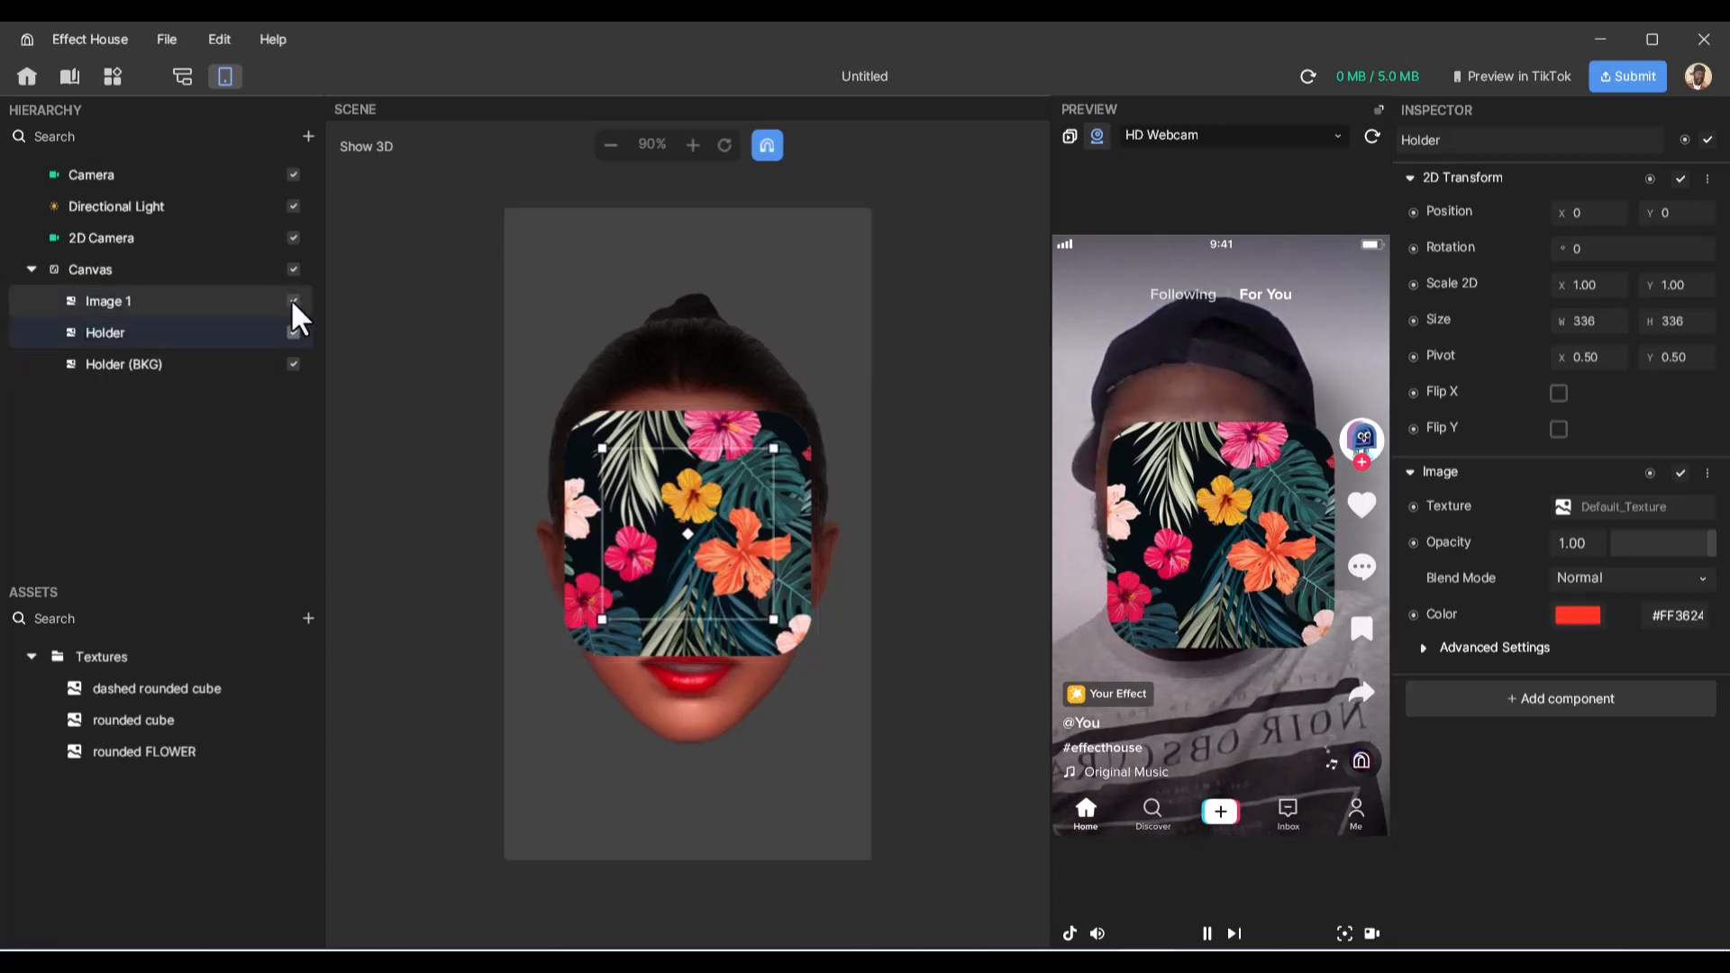
click(292, 301)
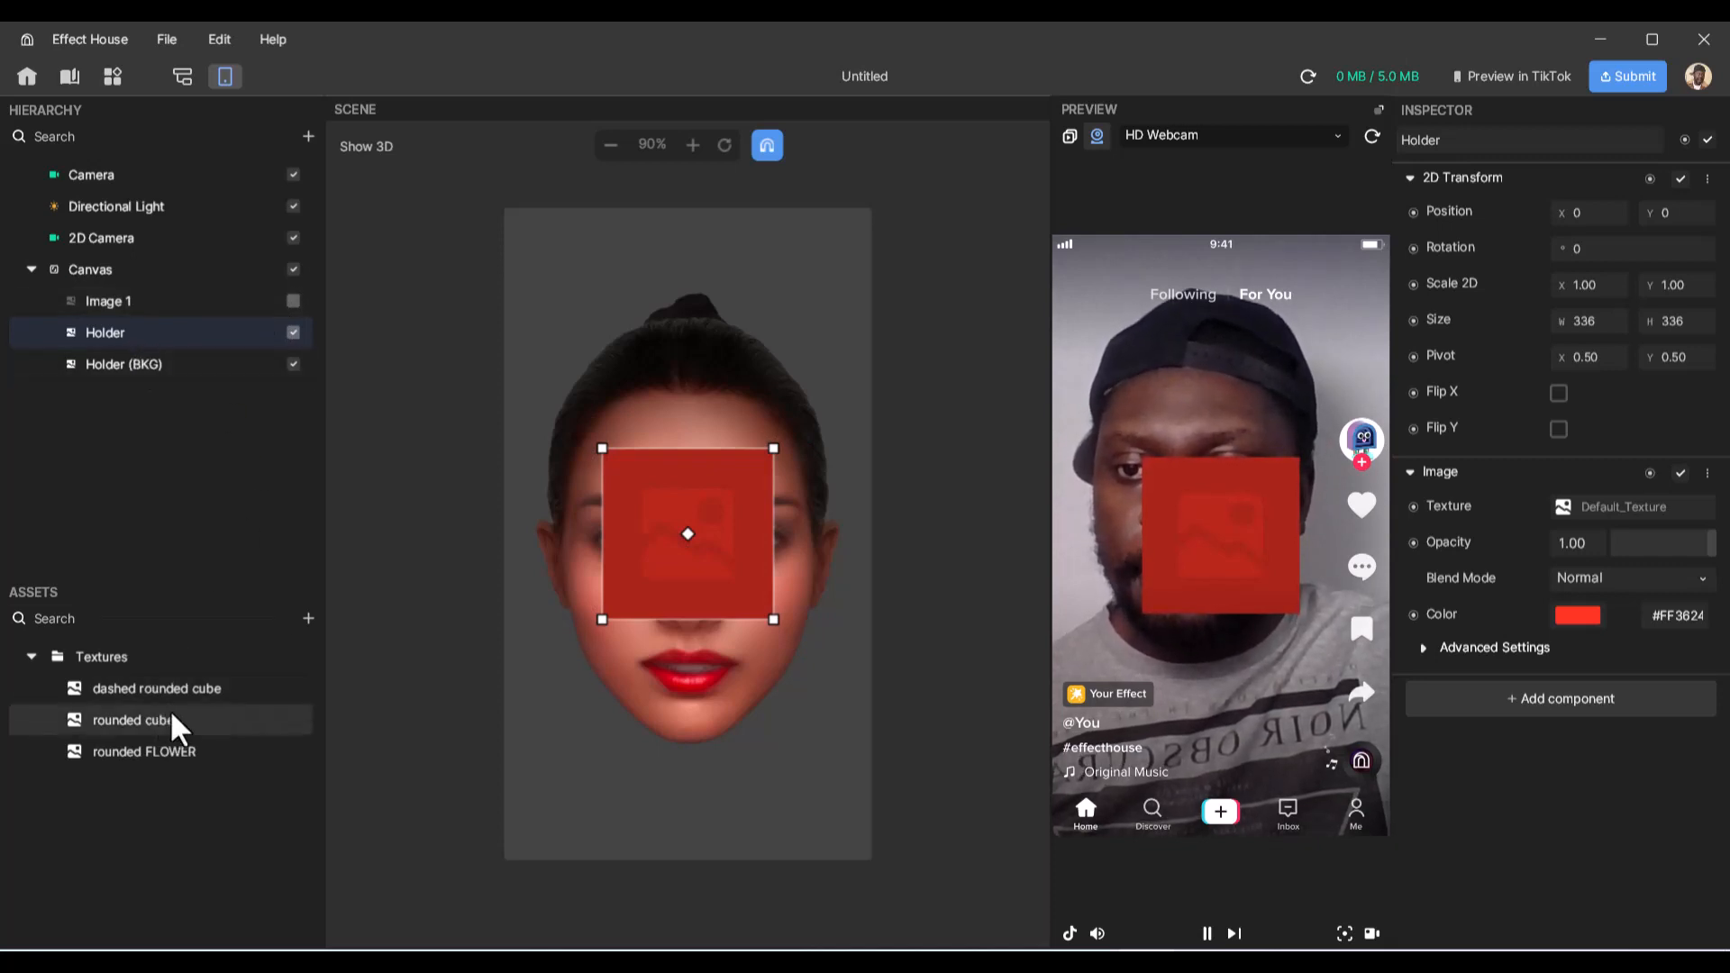
click(1652, 507)
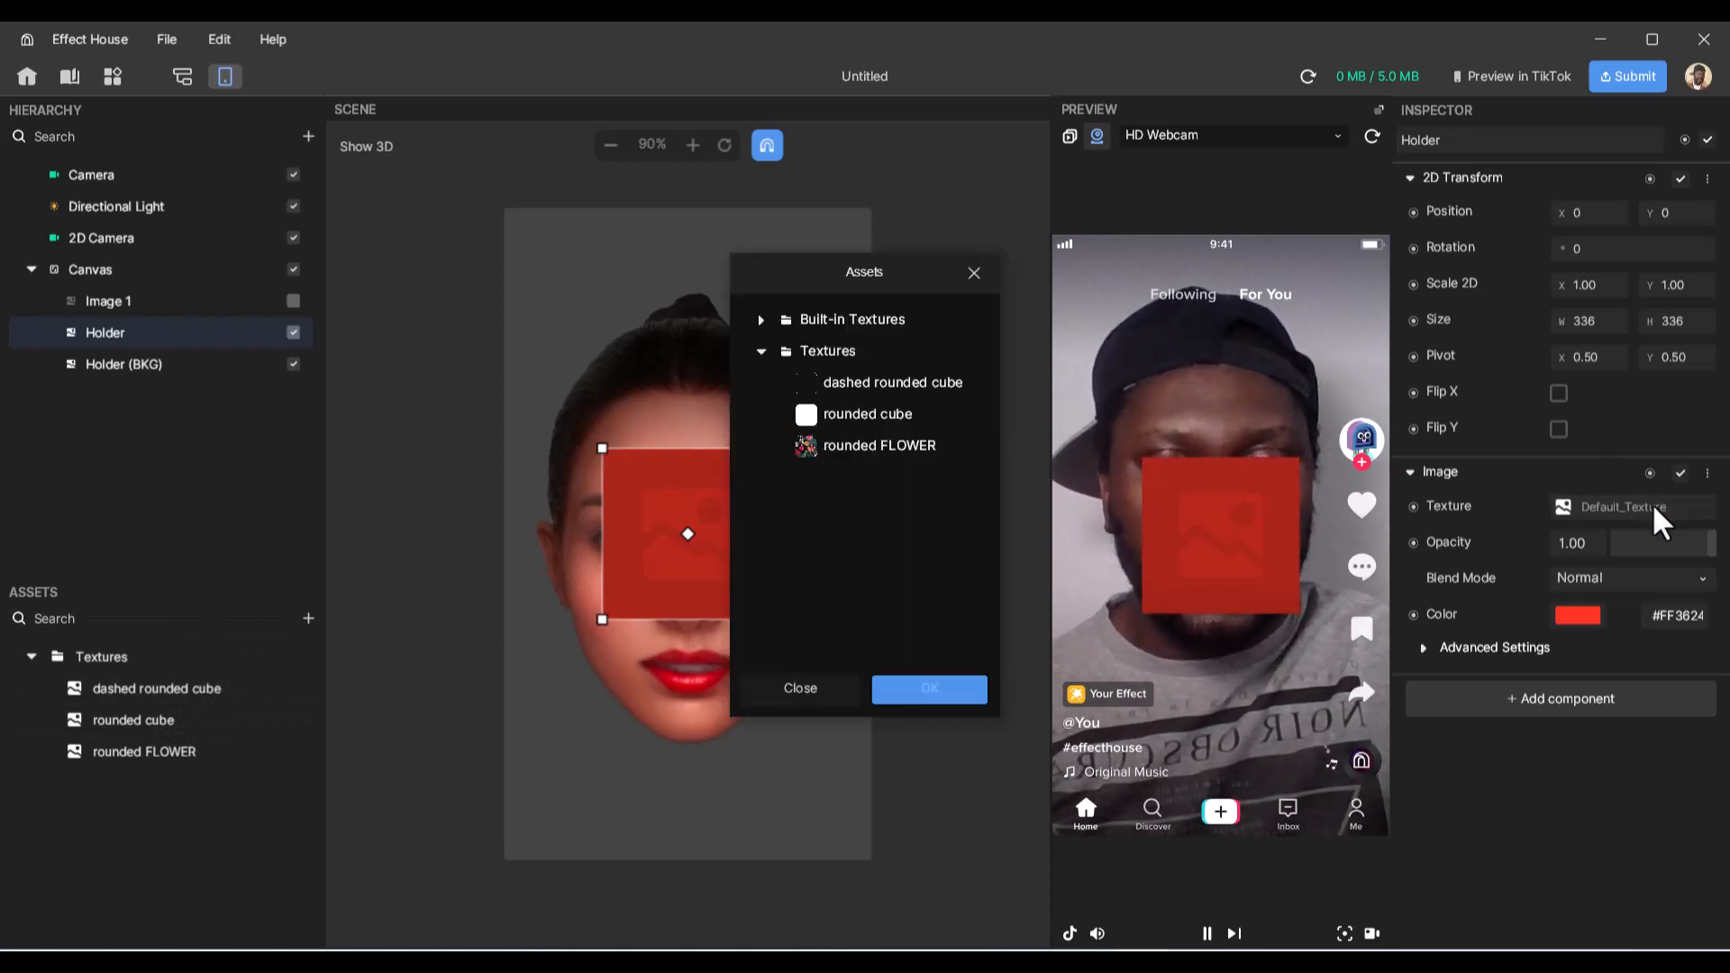
double_click(868, 382)
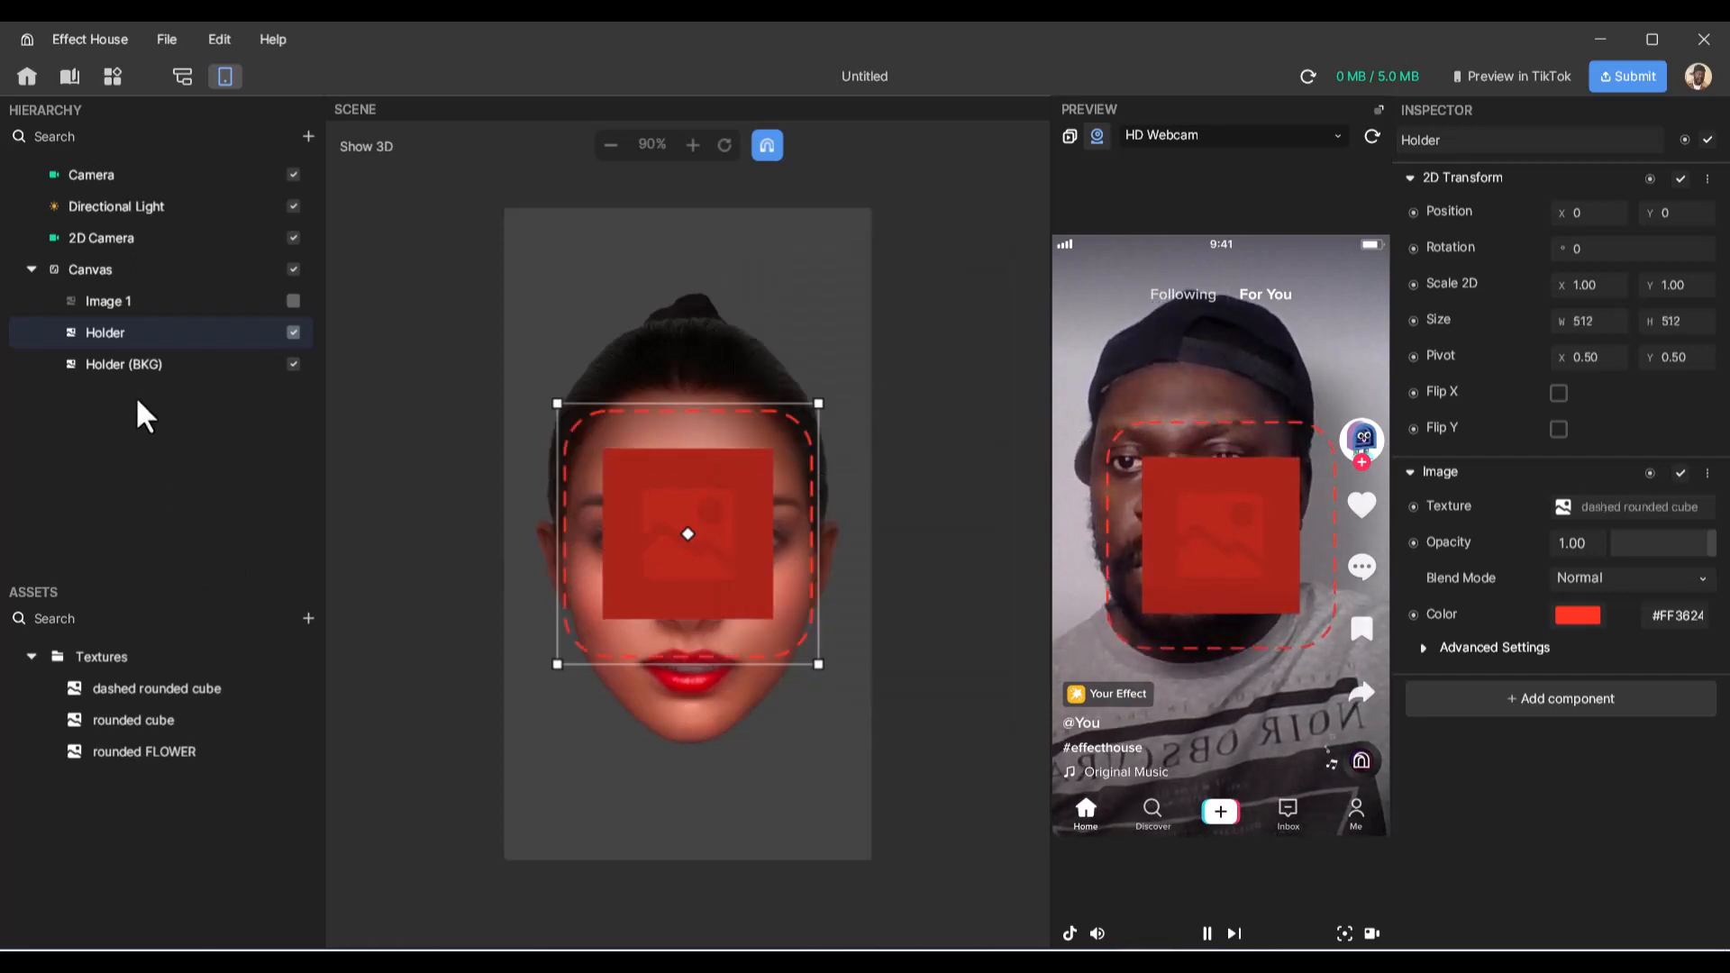
- Apply the "rounded cube" texture to the Holder (BKG) image
click(132, 364)
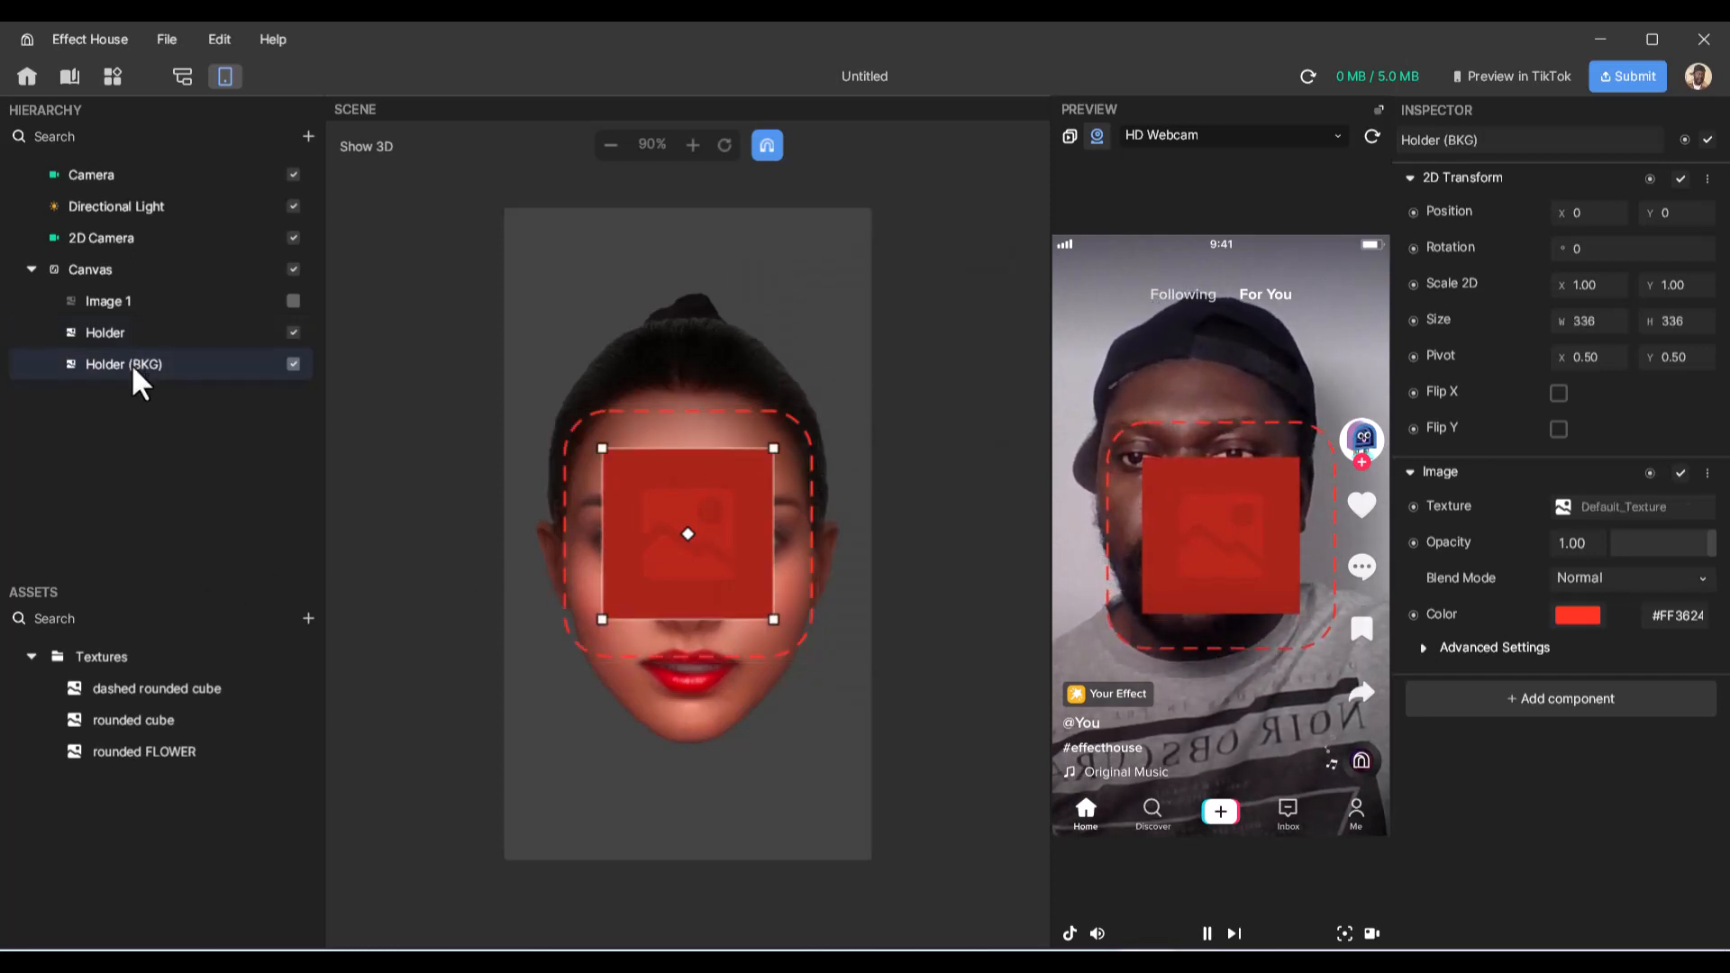
click(1619, 505)
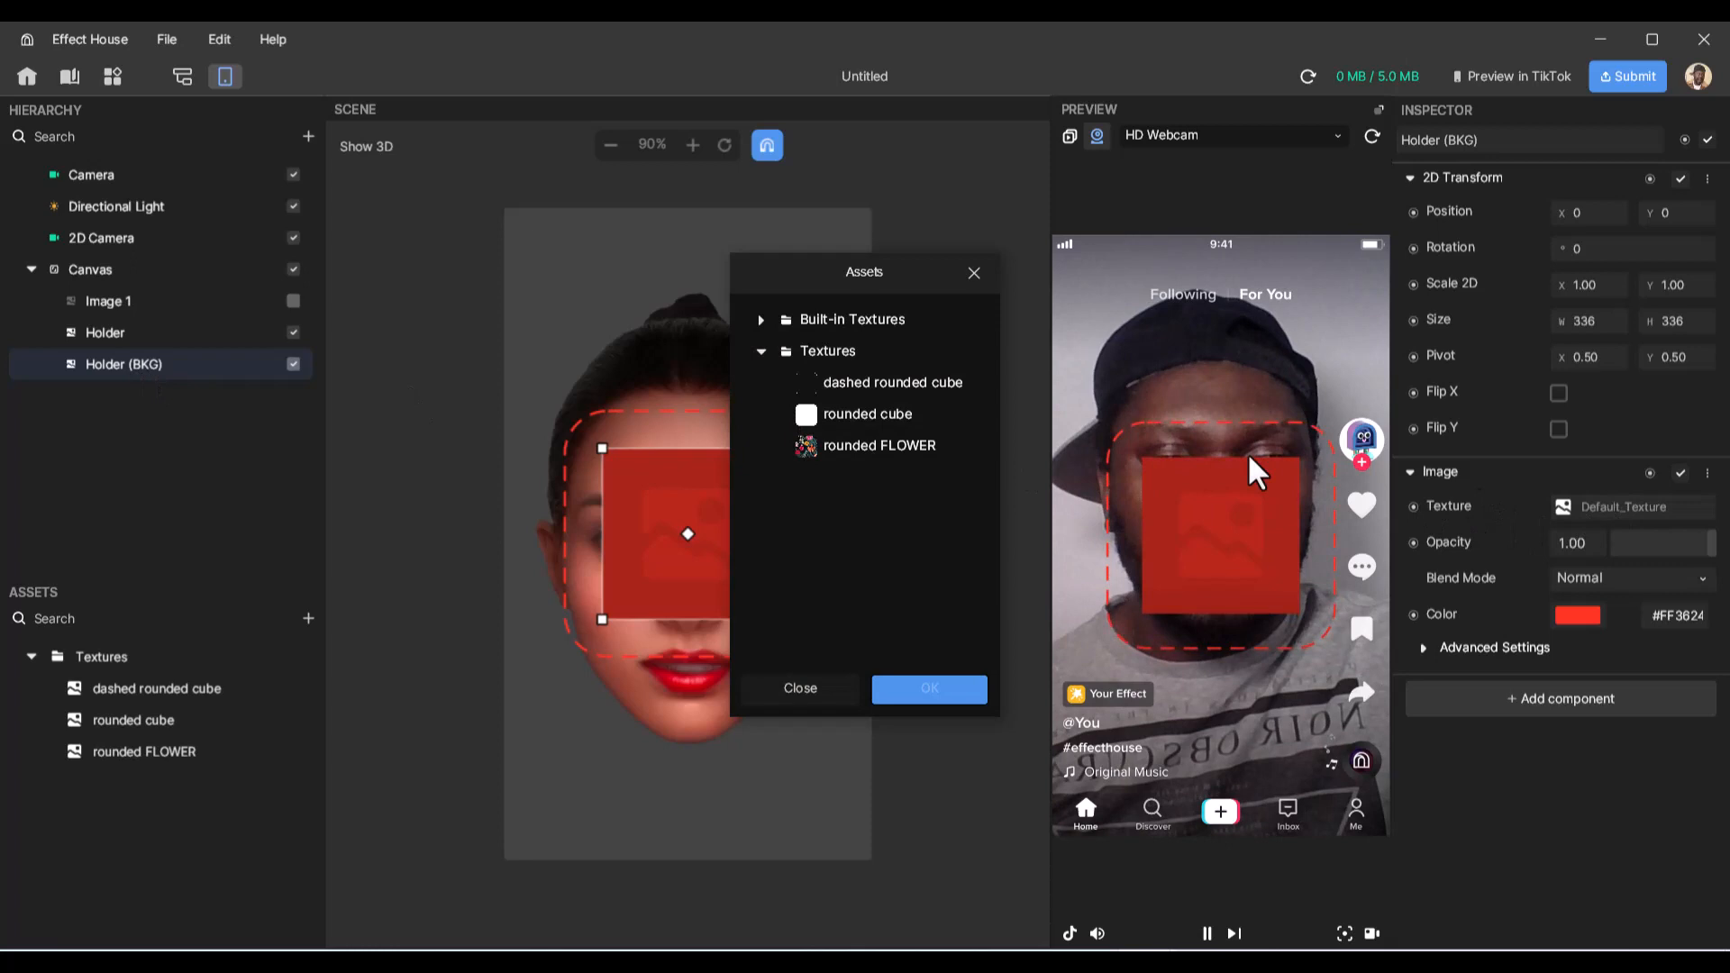
double_click(878, 413)
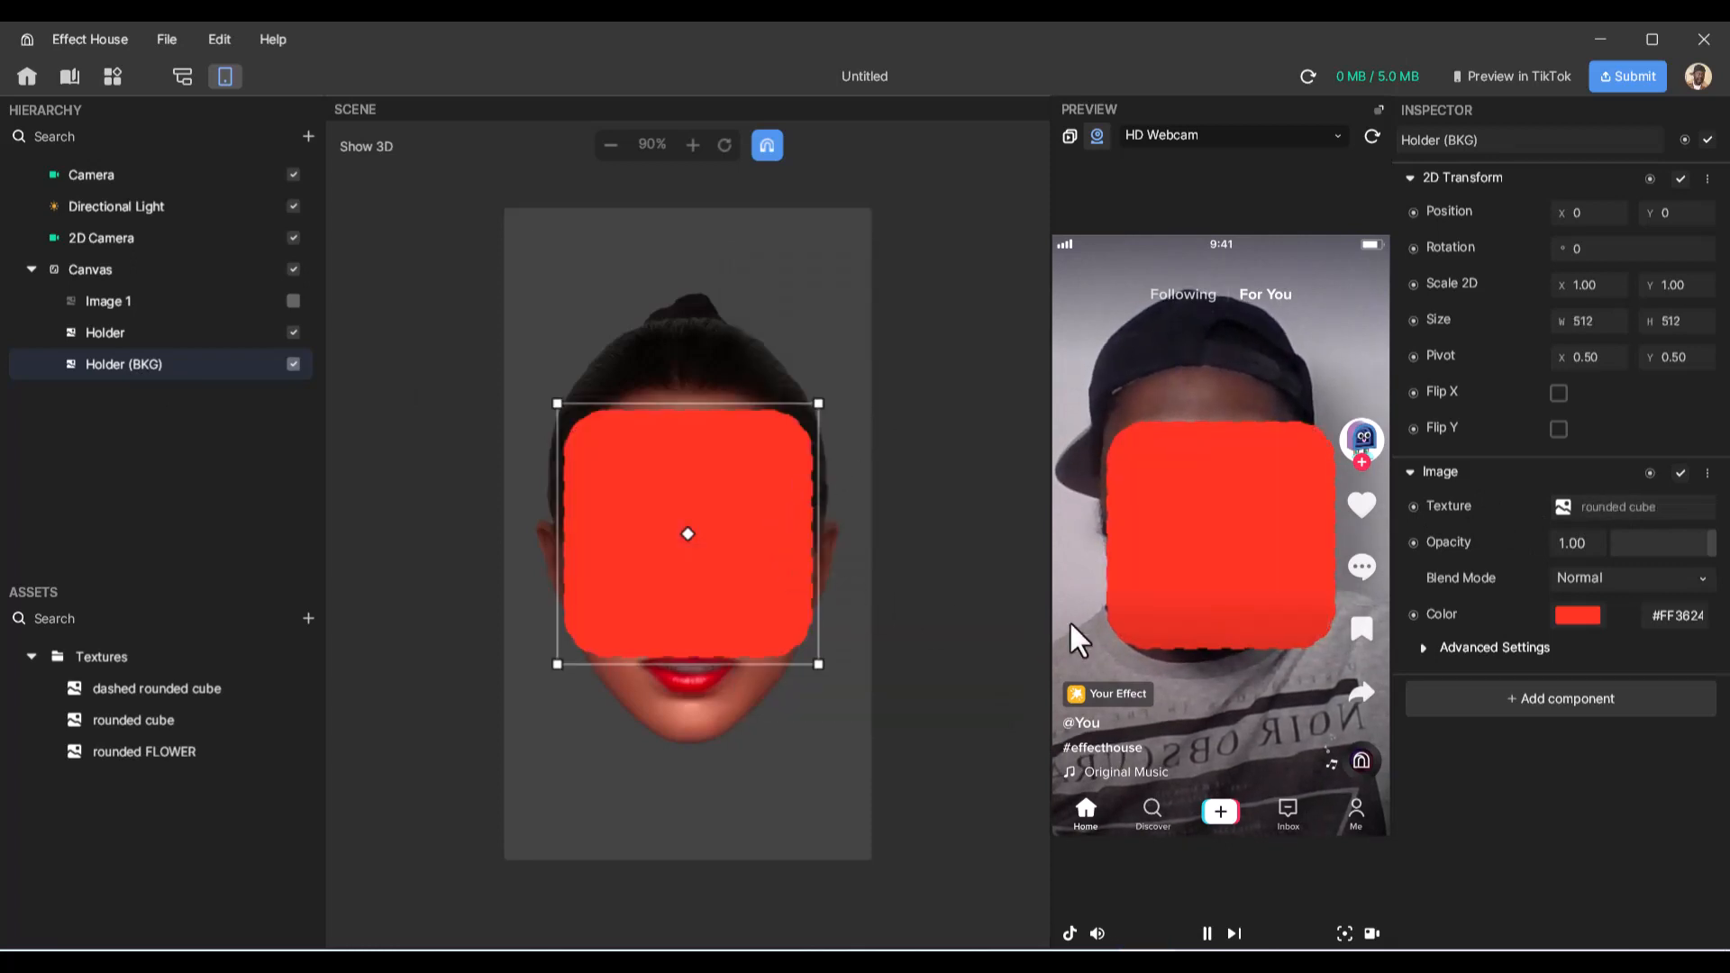
- Set the compression type to None for the dashed rounded cube, rounded cube and rounded FLOWER textures
click(153, 686)
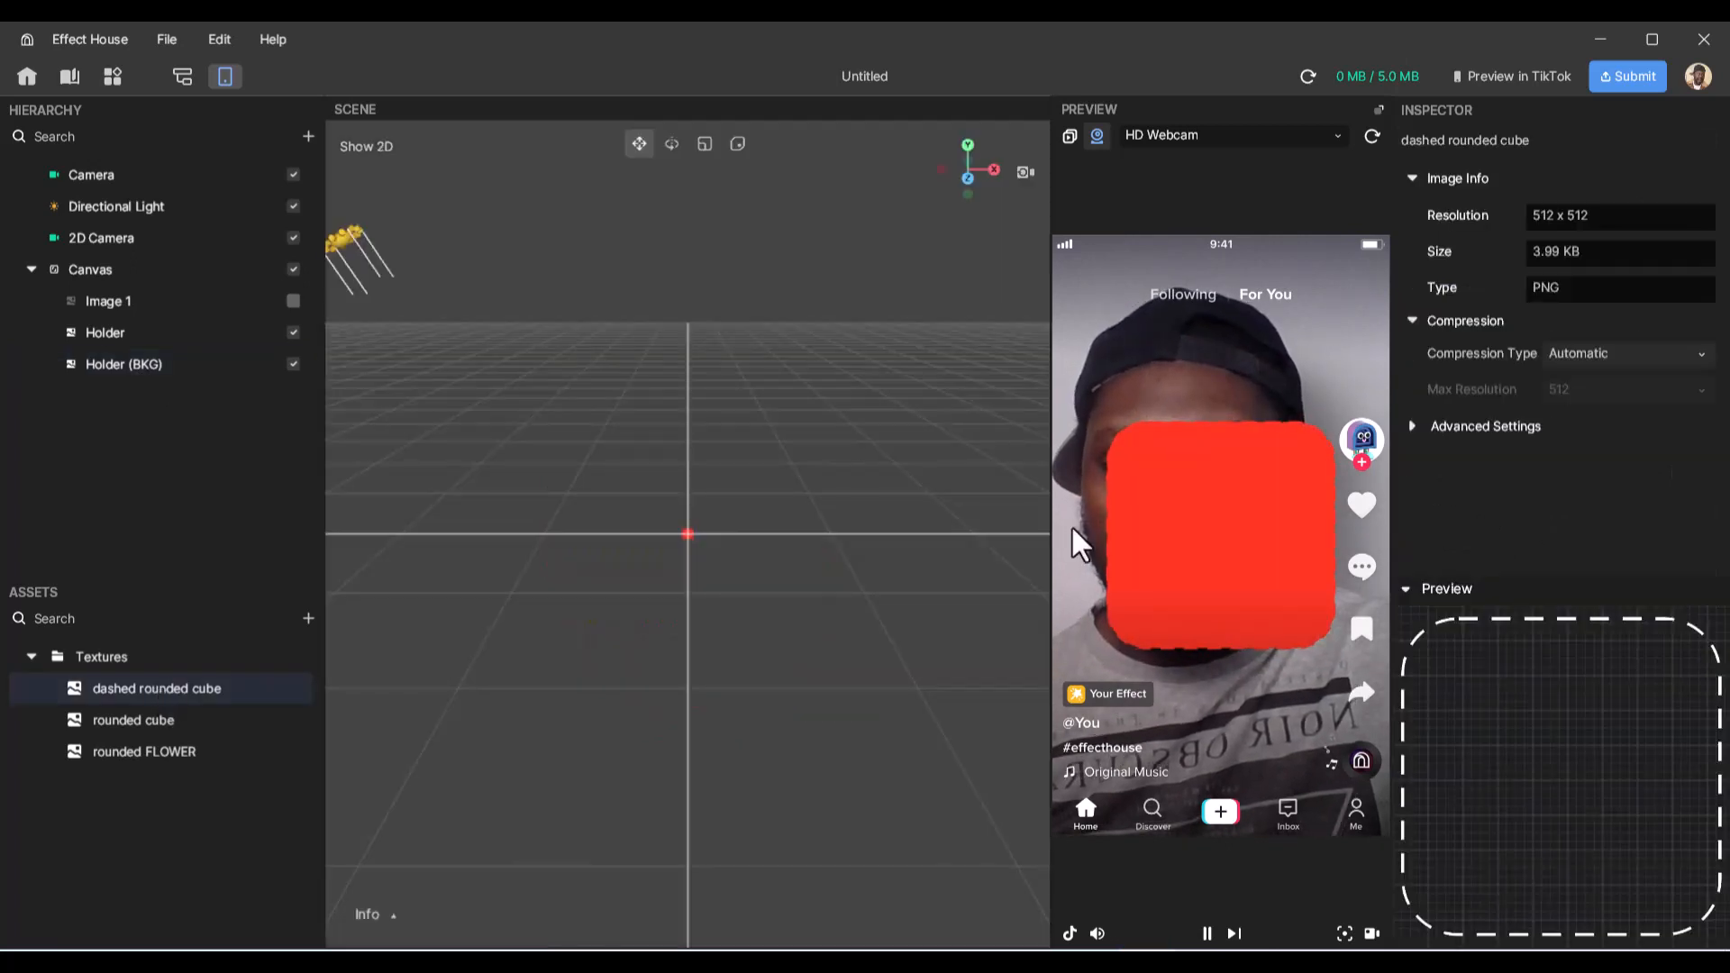
click(1636, 355)
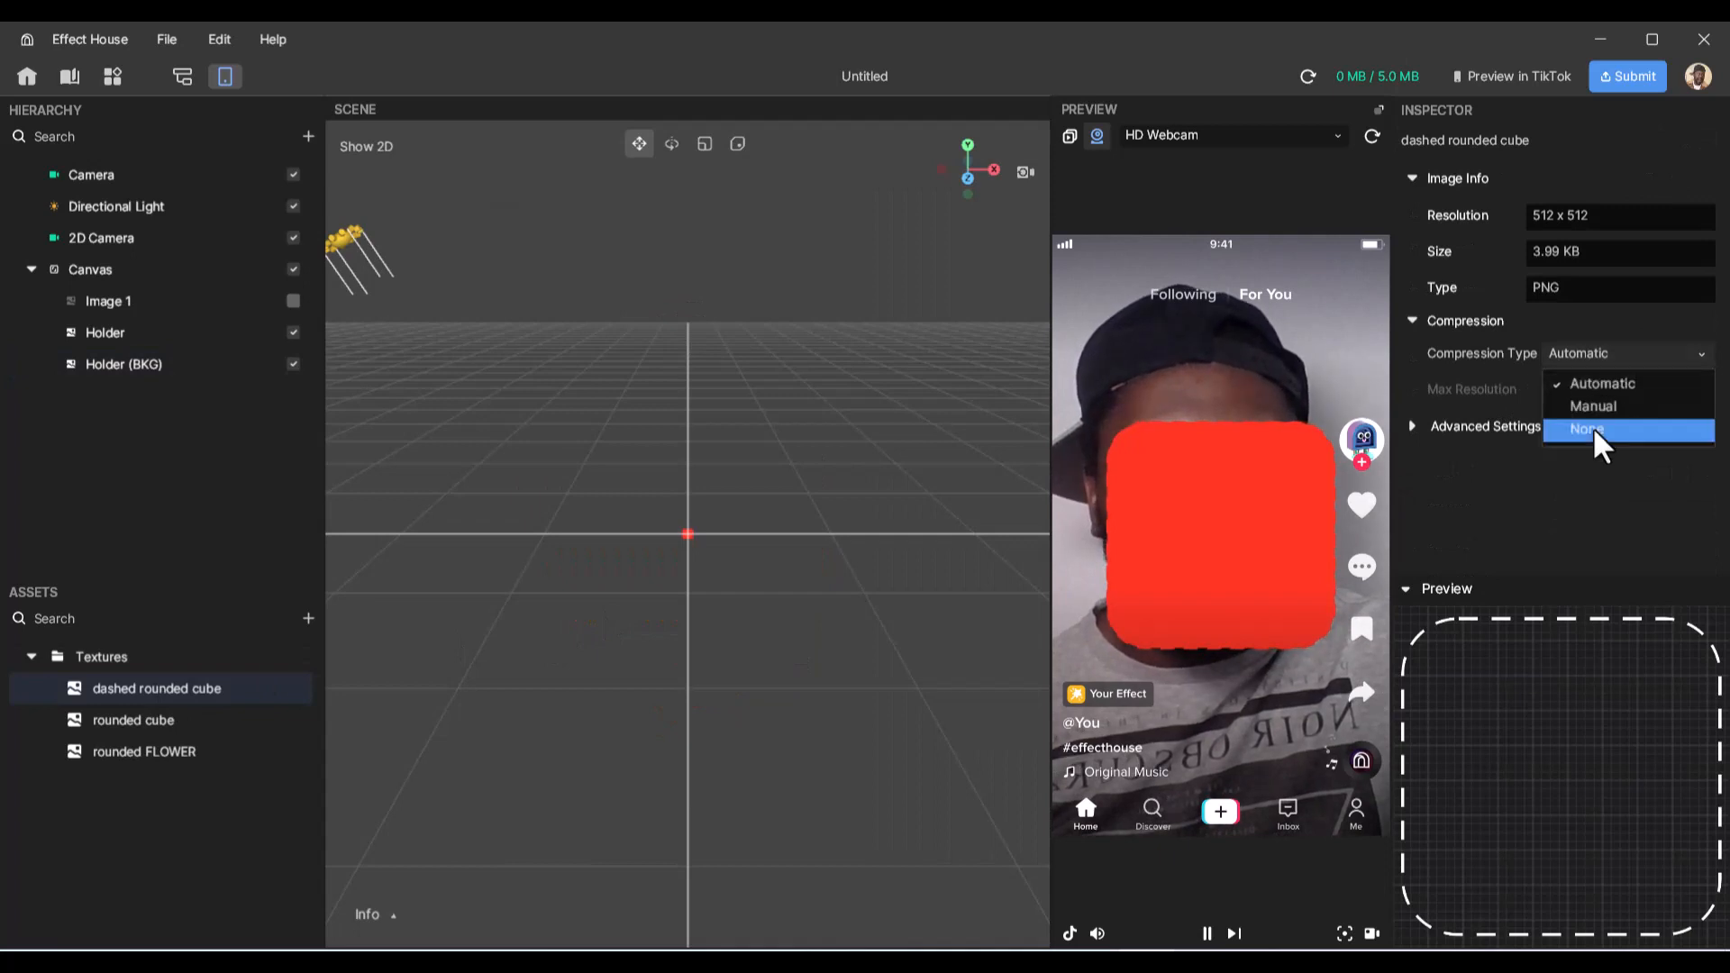
click(1594, 428)
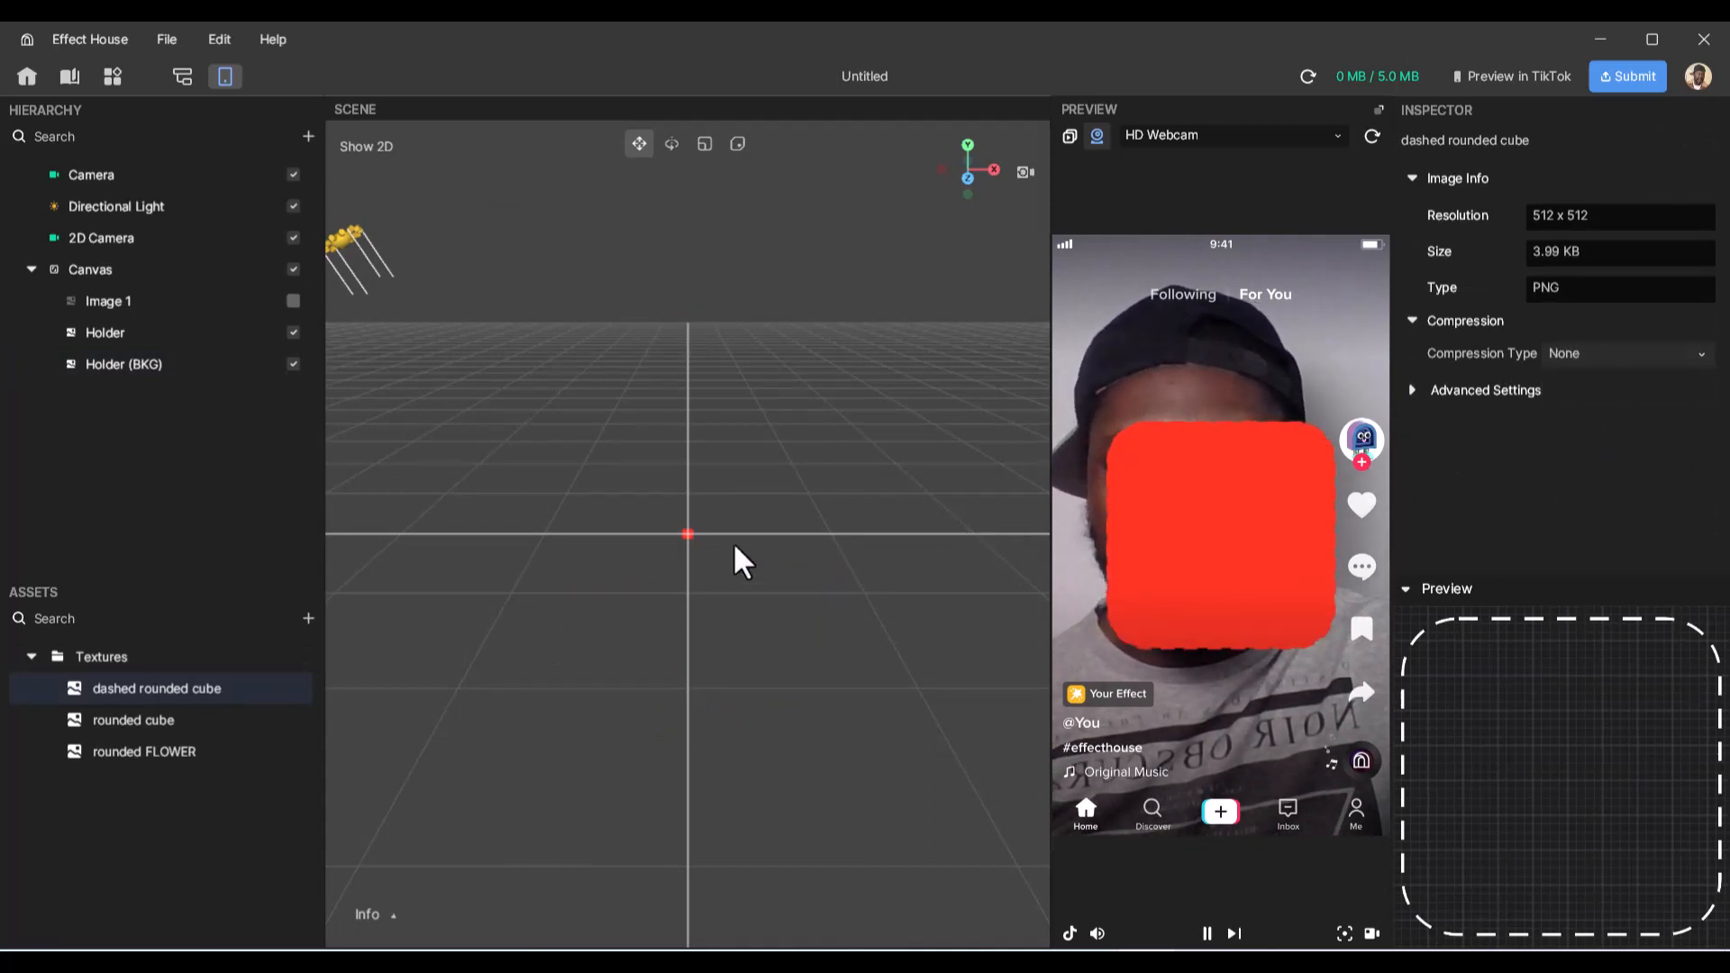
key(F2)
click(166, 721)
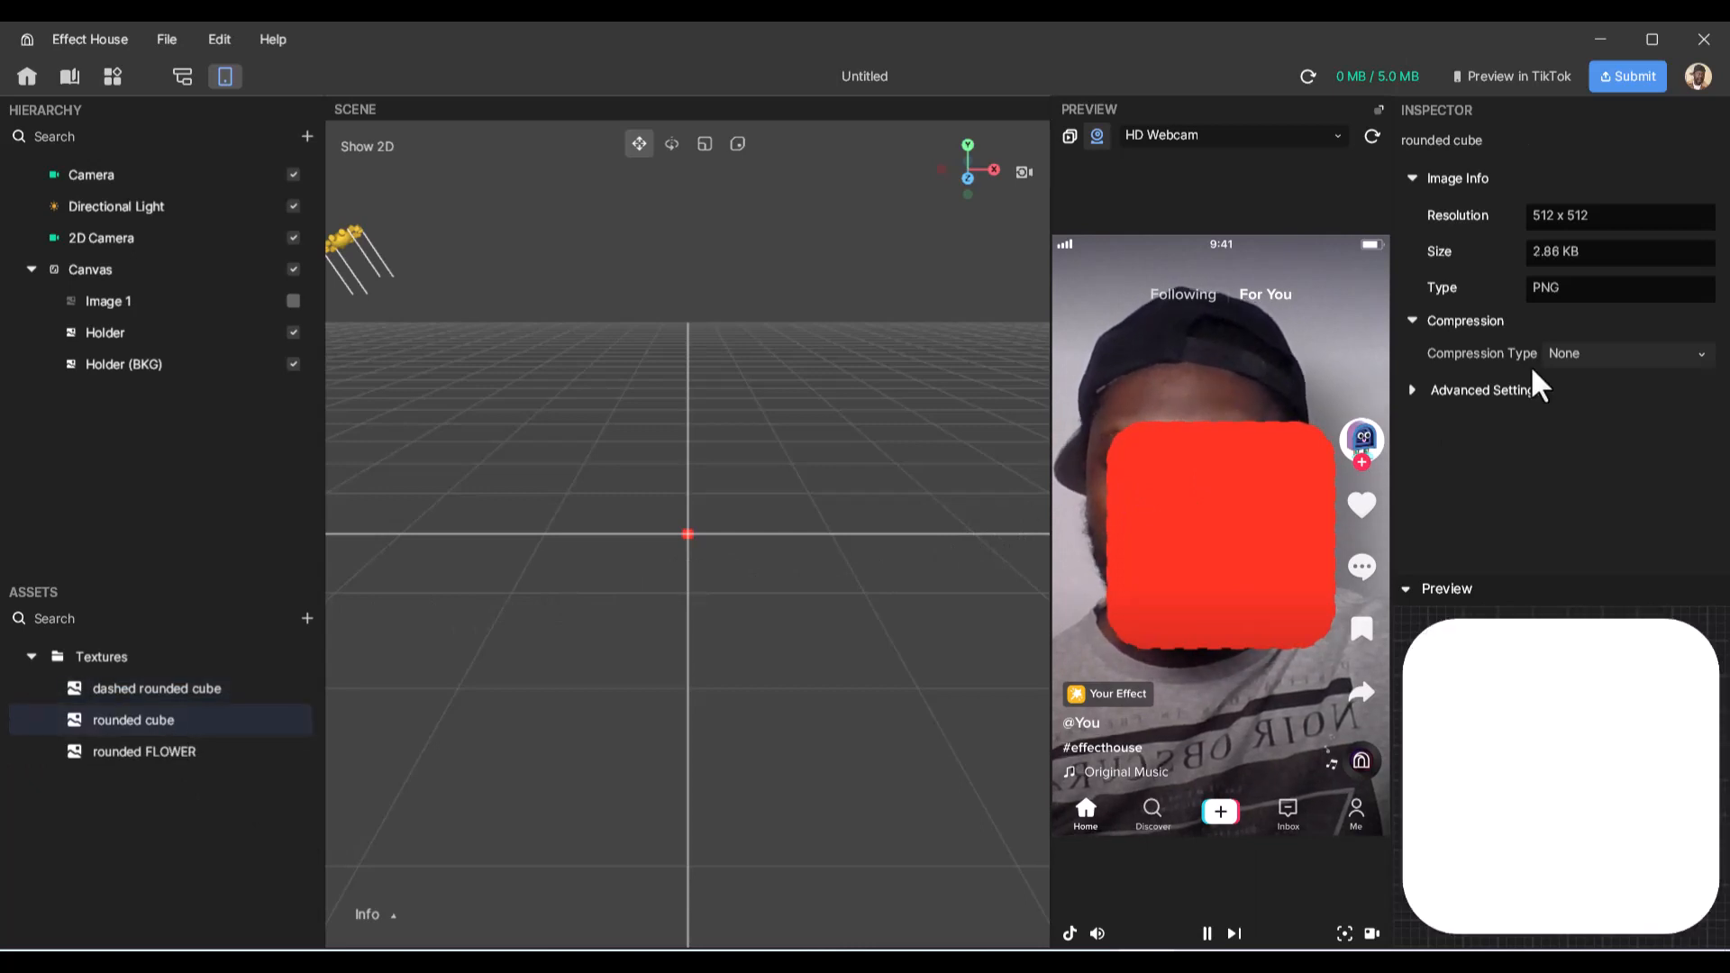
click(196, 757)
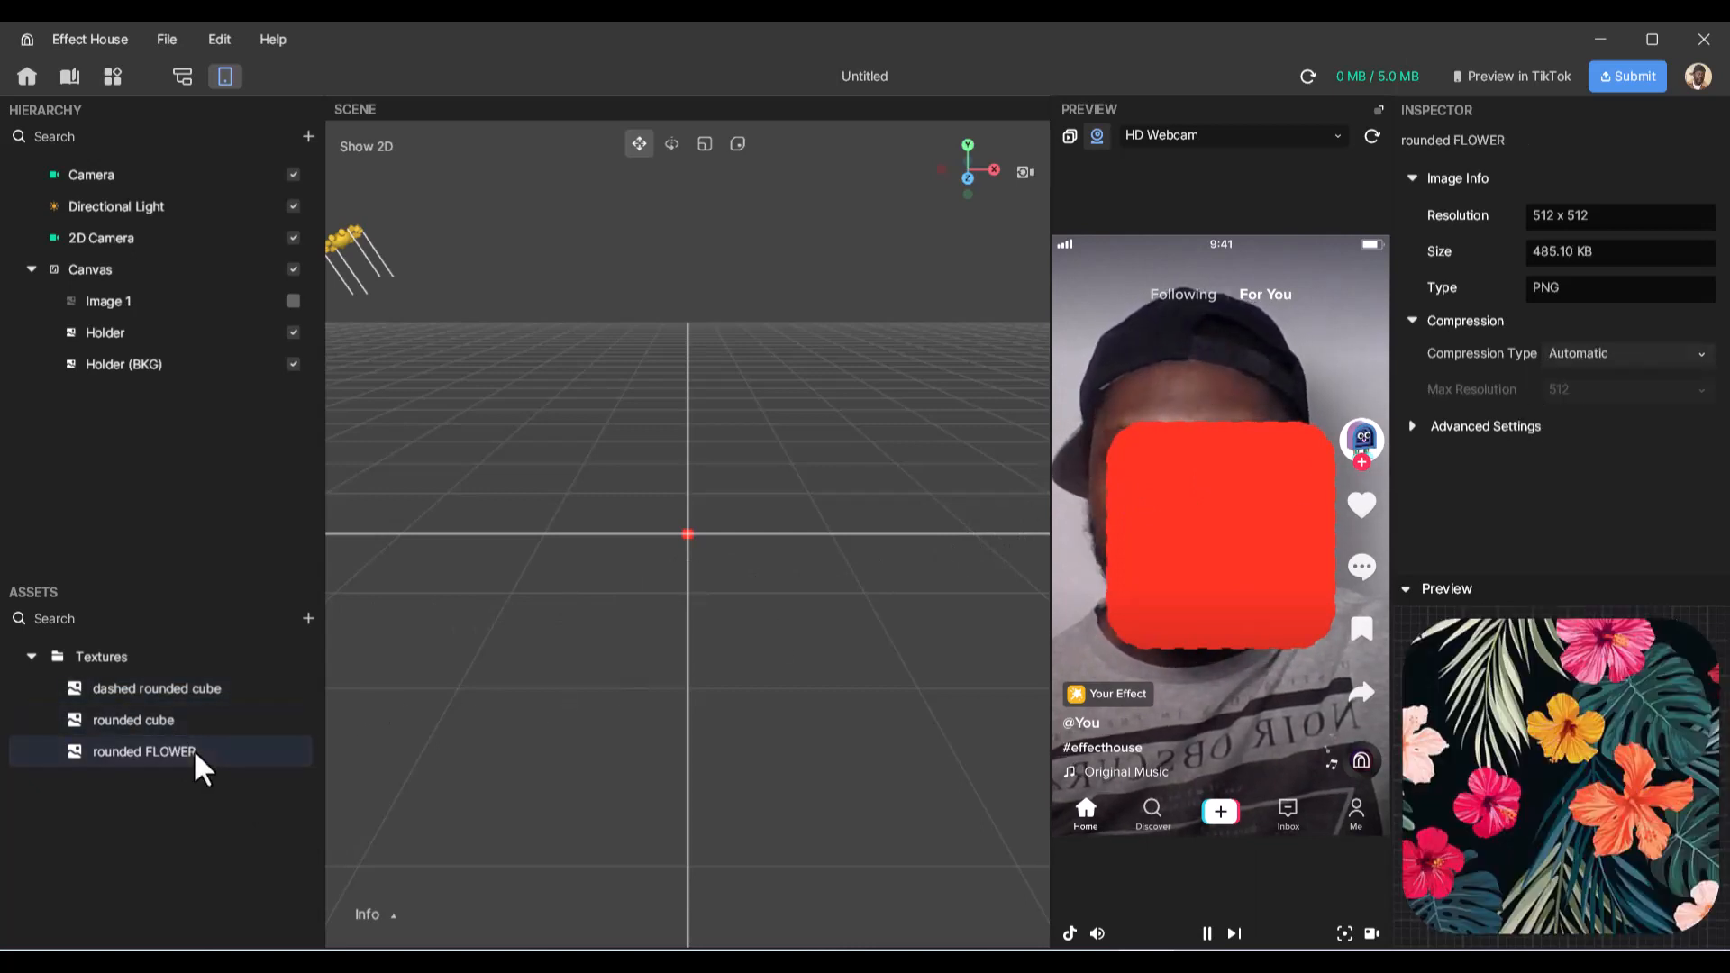
click(1602, 352)
click(1586, 429)
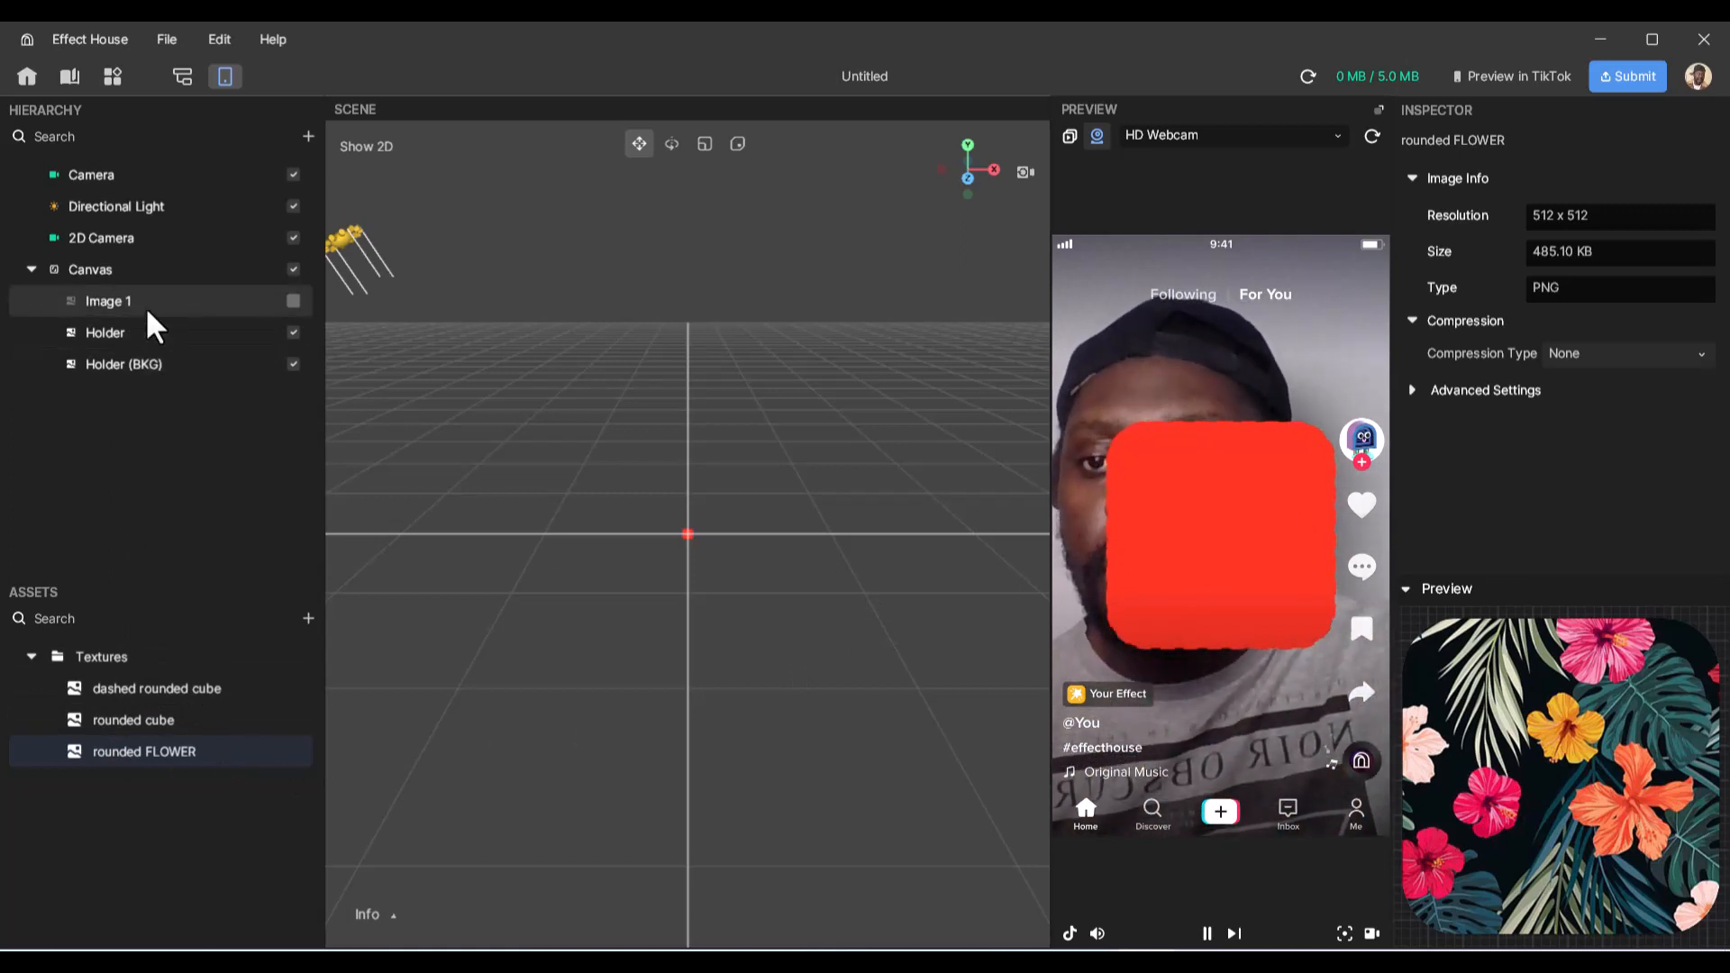
- Hide the Holder image and set the opacity of the Holder (BKG) image to 0.50
click(290, 333)
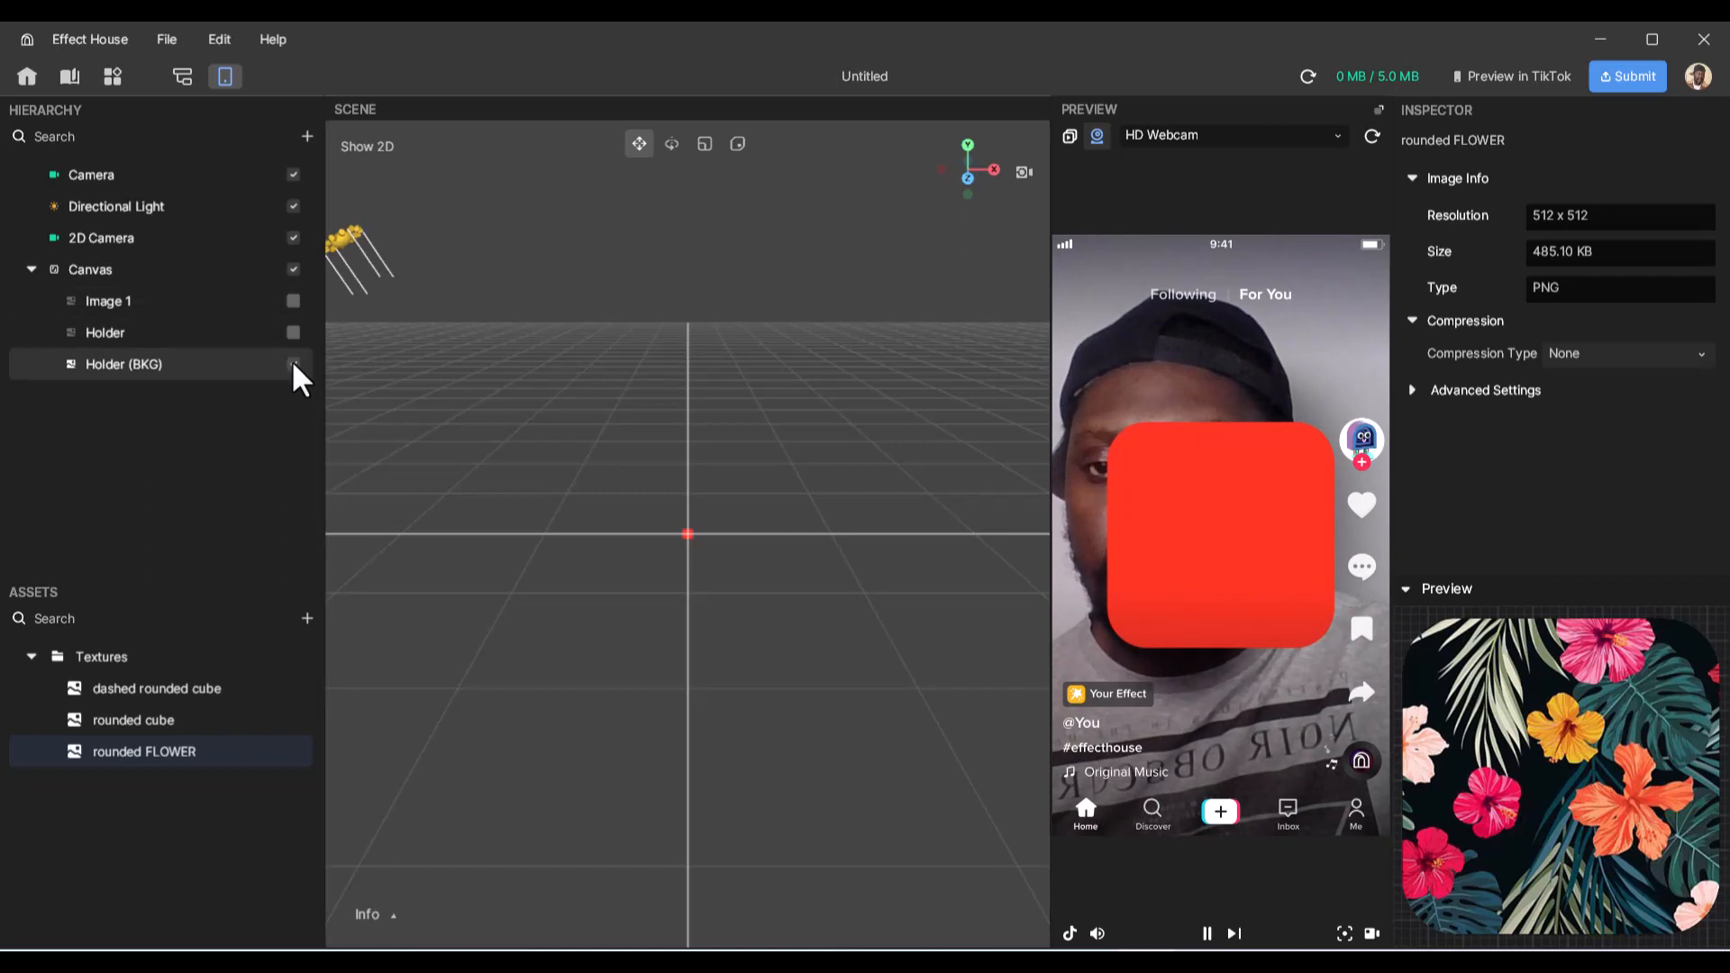
click(292, 363)
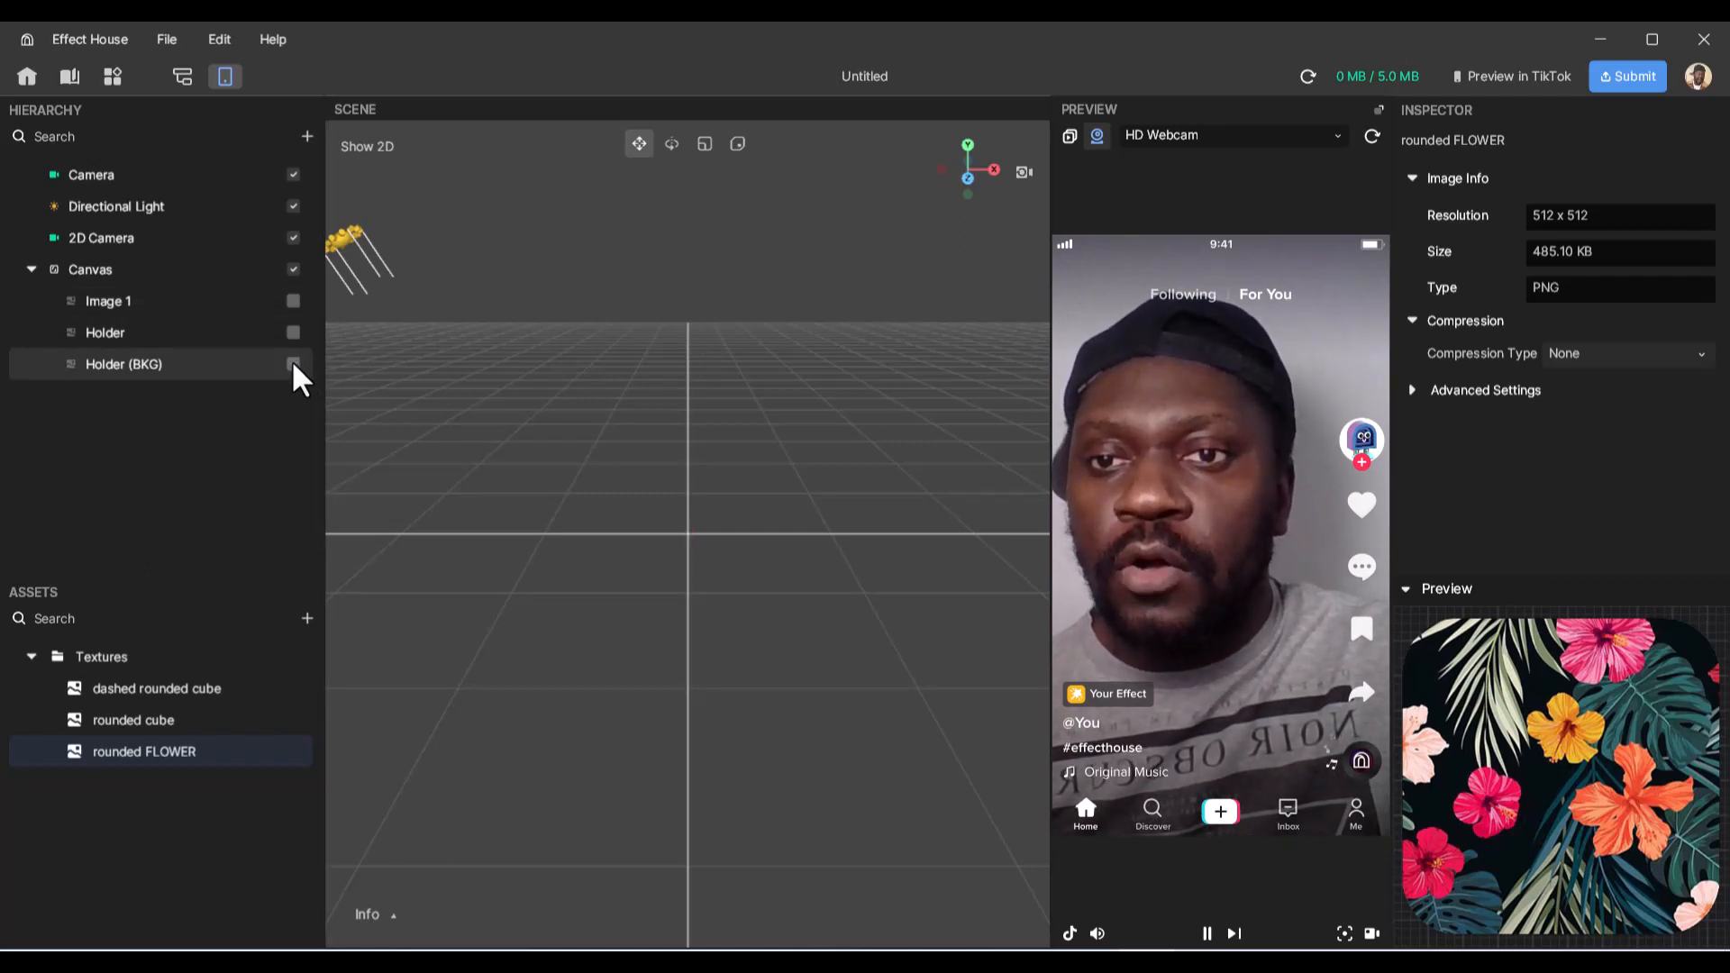
click(293, 364)
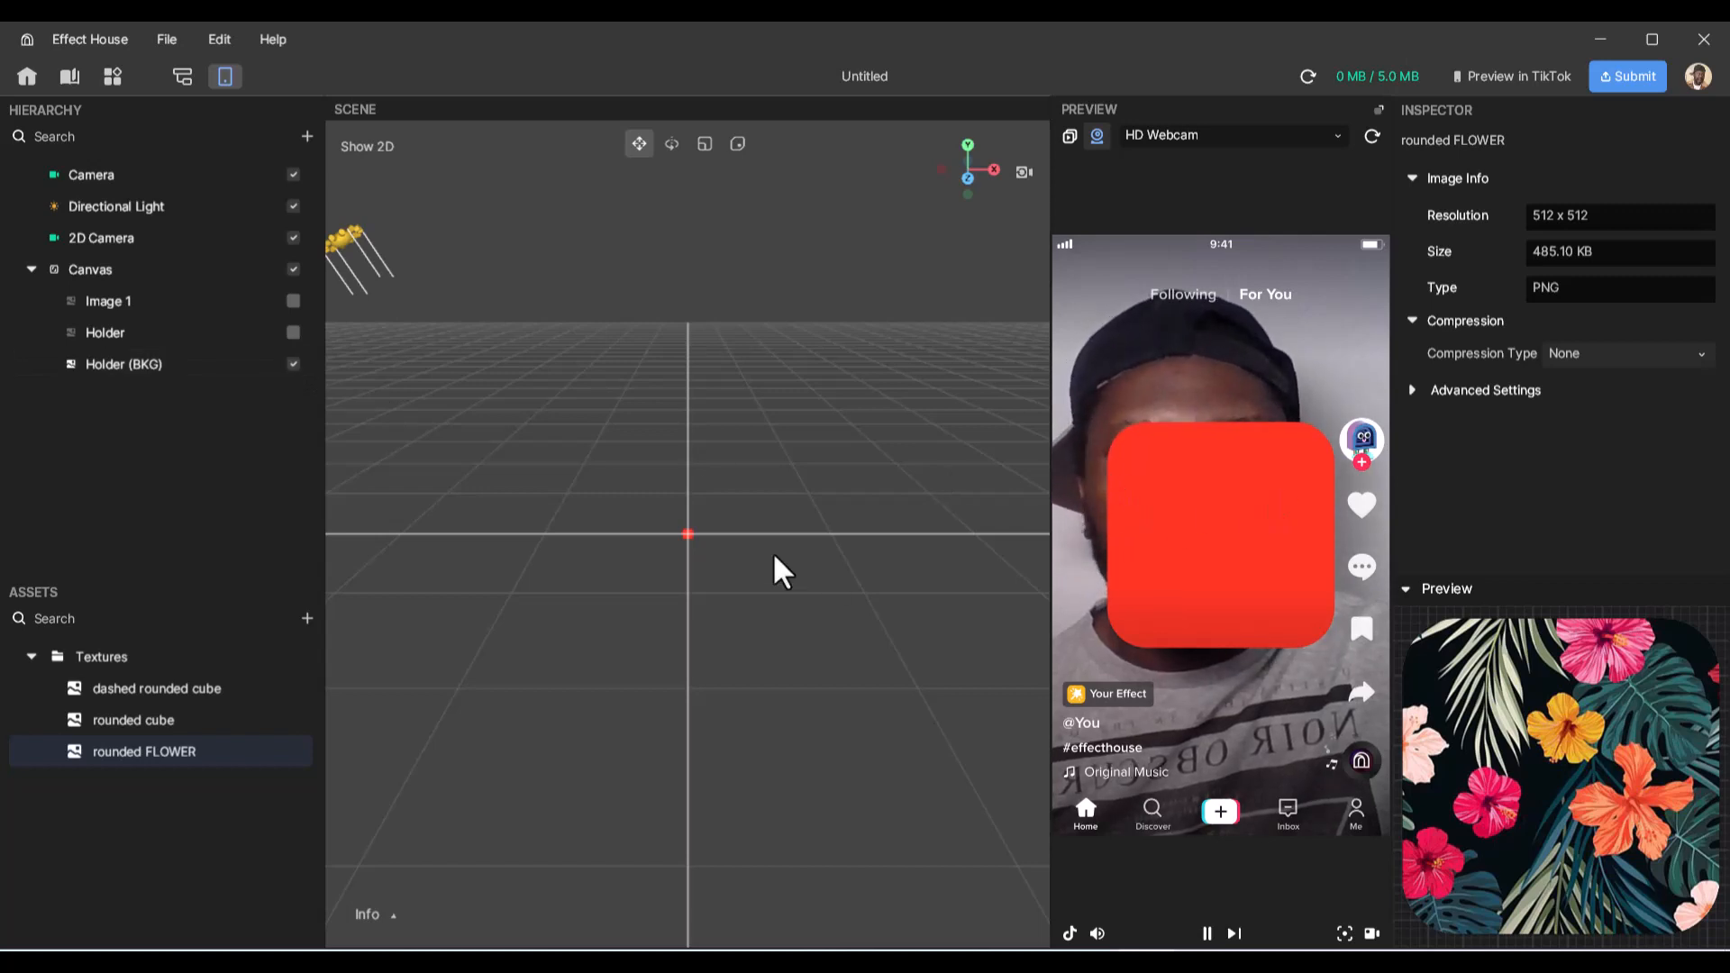
click(154, 718)
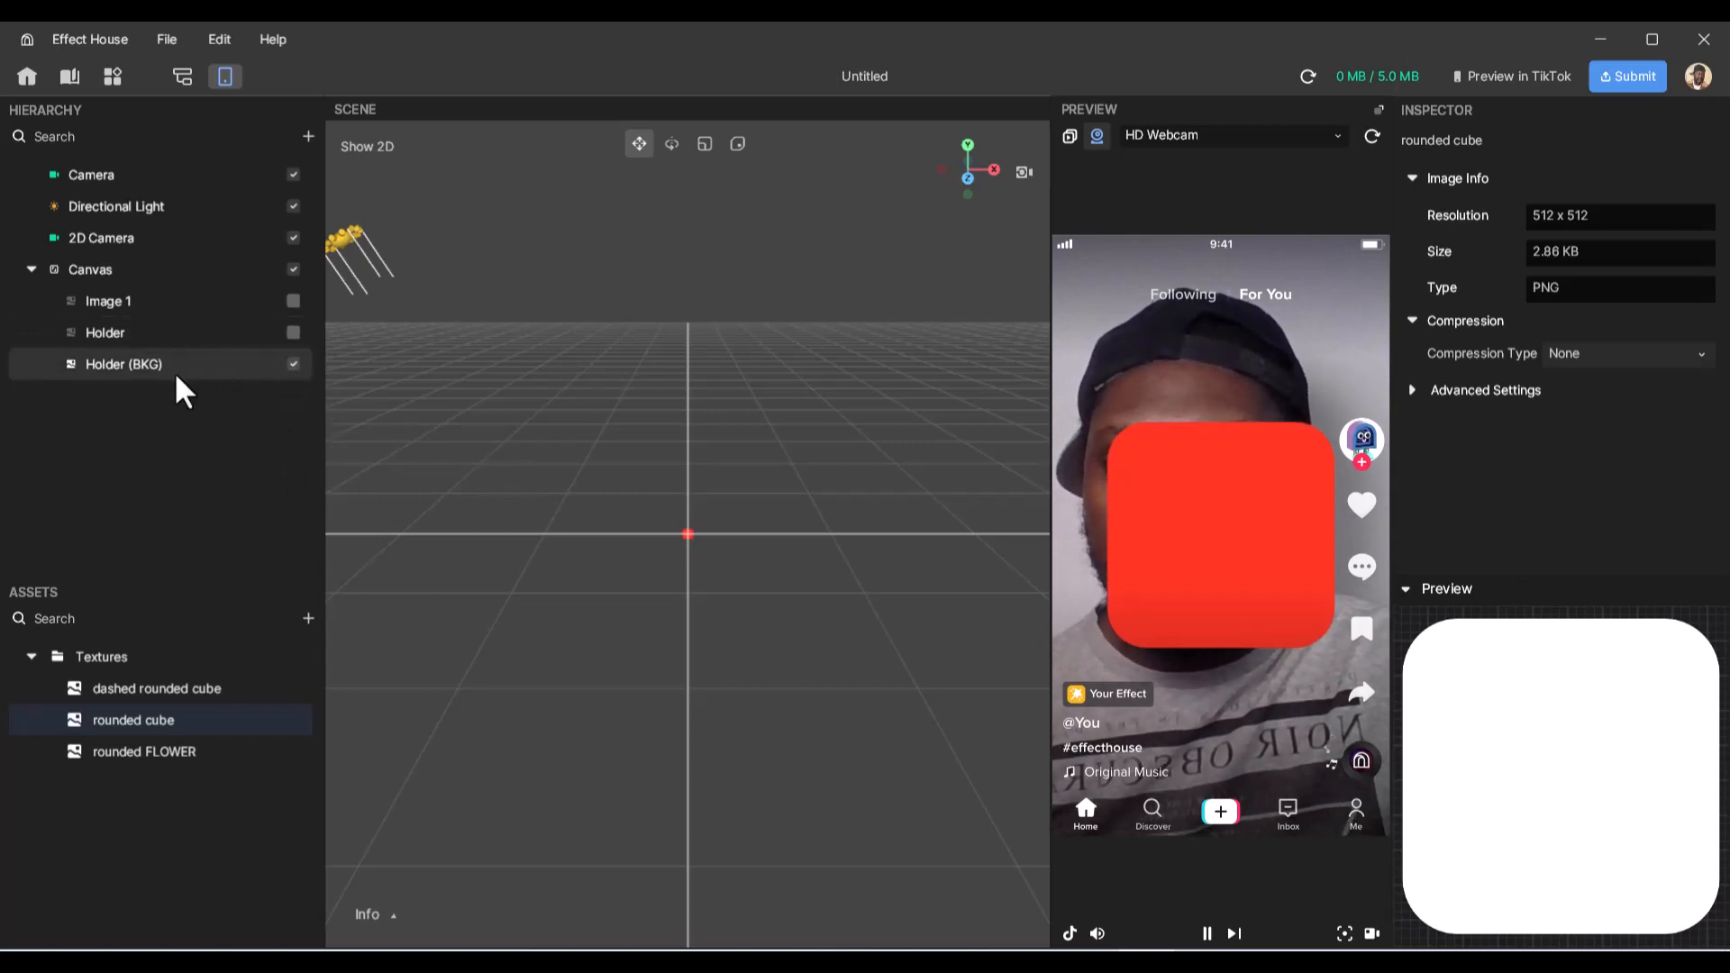
click(230, 365)
drag(1709, 545, 1662, 545)
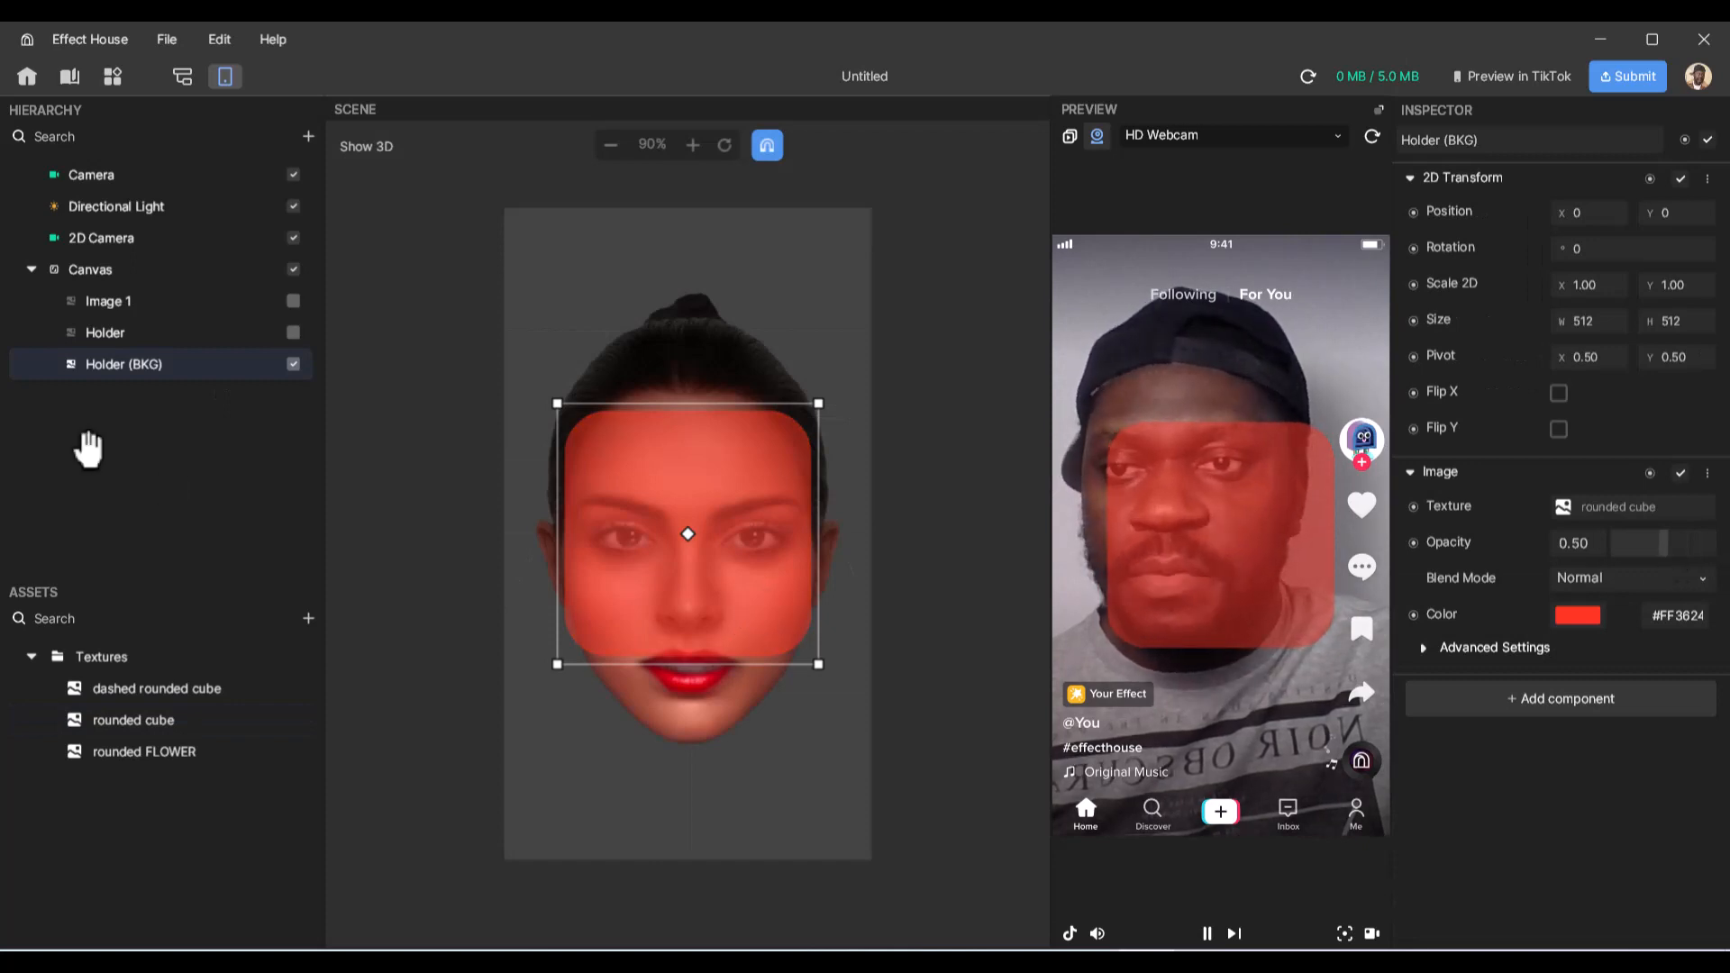
- Show the Holder image again and set its 2D scale to 0.8 in both X and Y
click(116, 334)
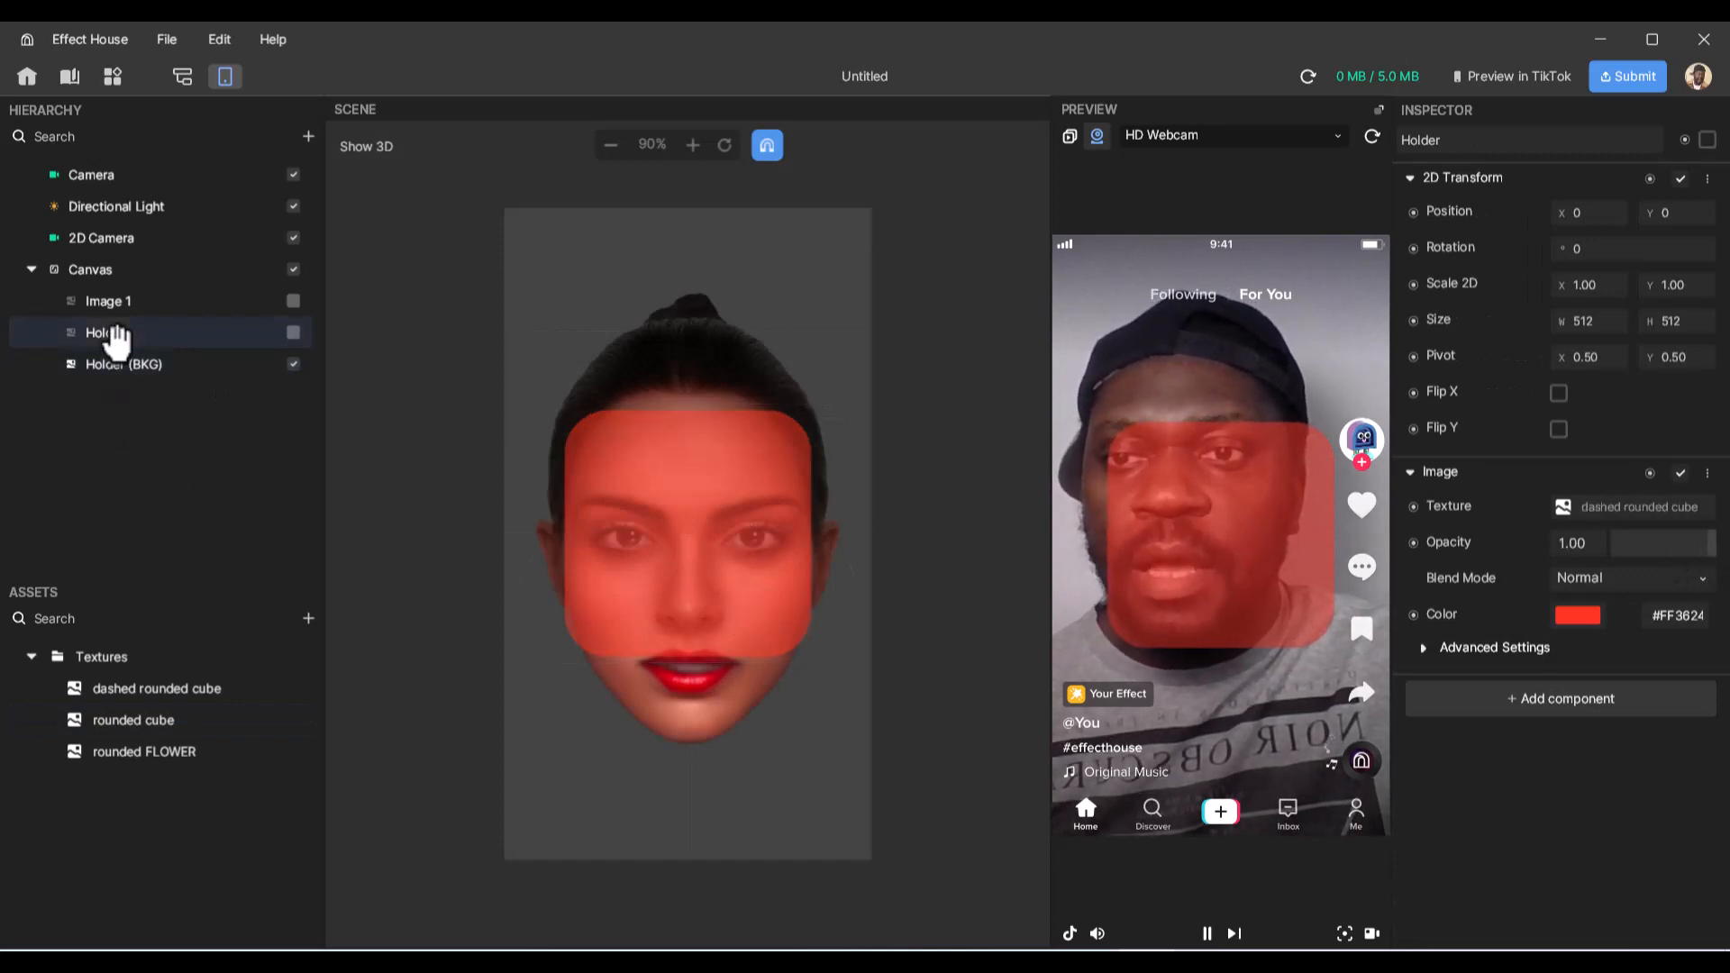
click(292, 333)
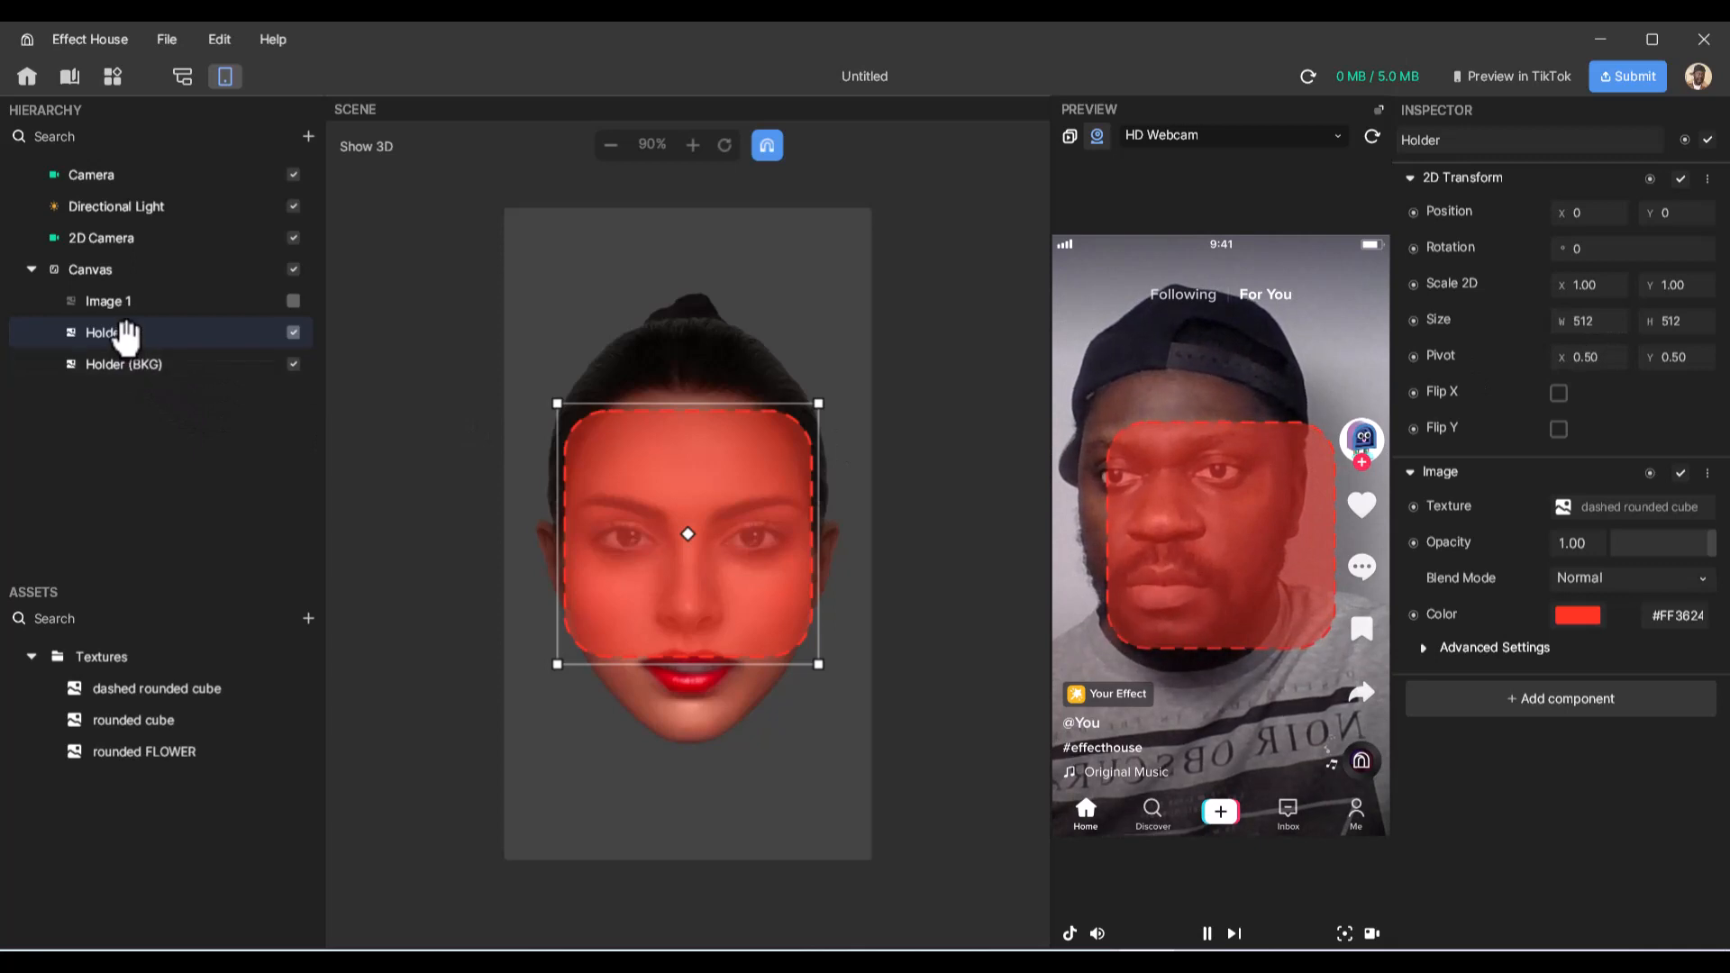
click(1598, 285)
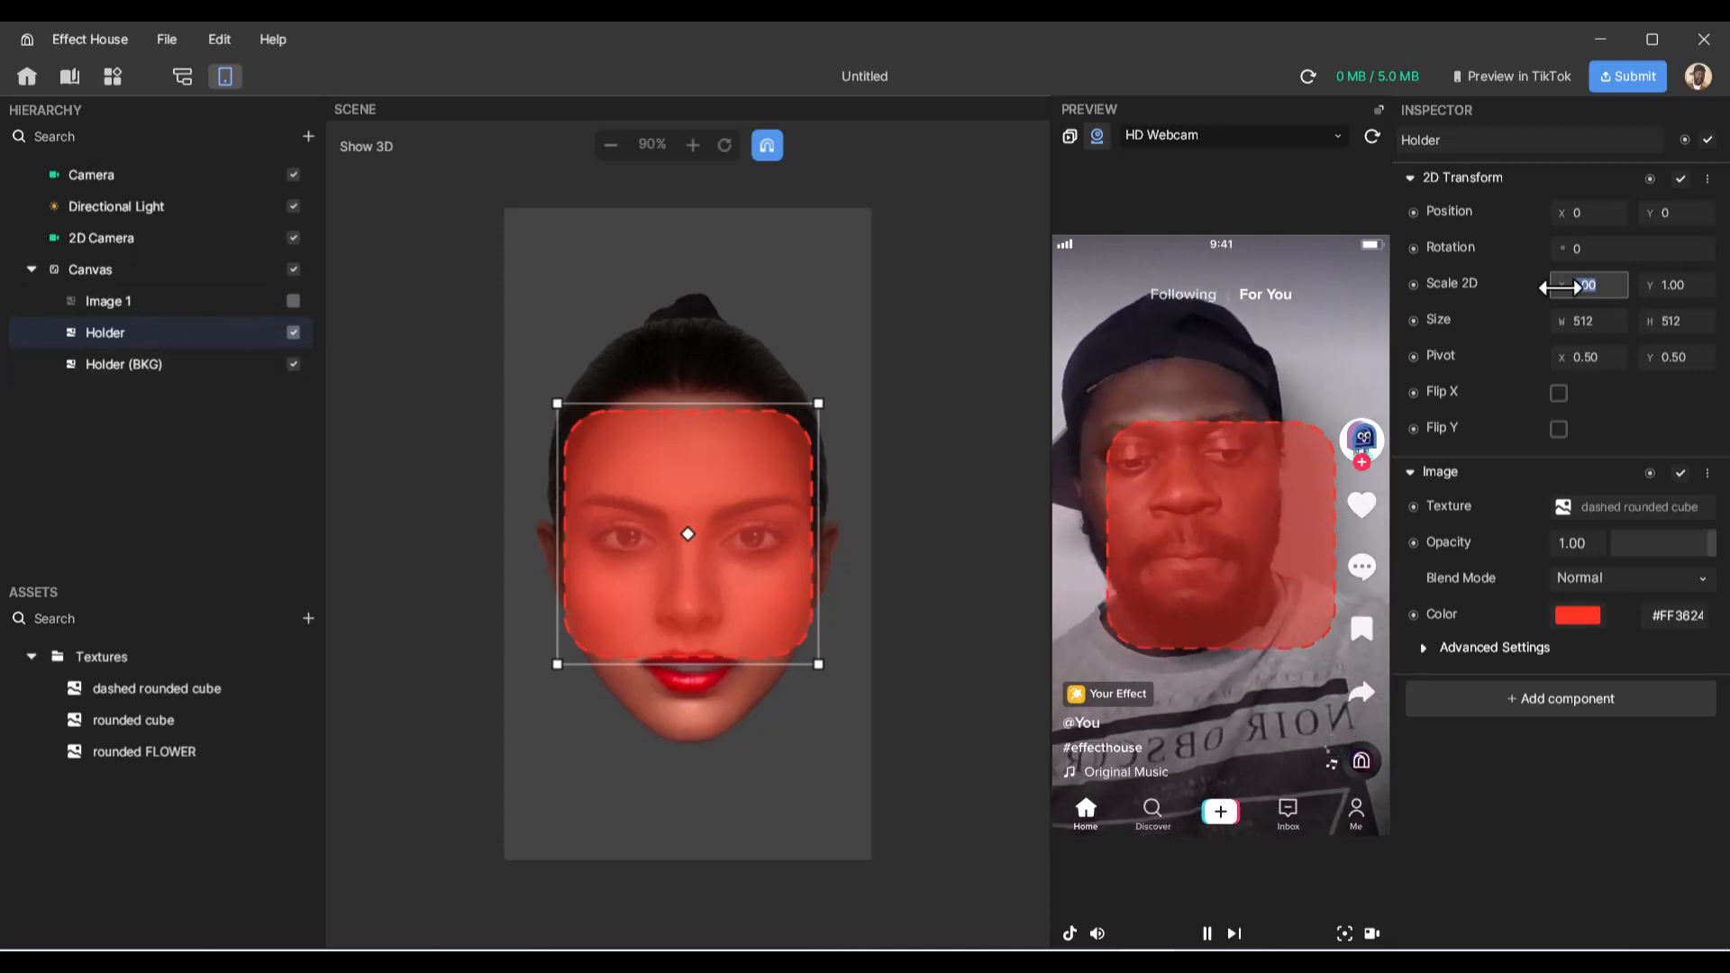
key(BackSpace)
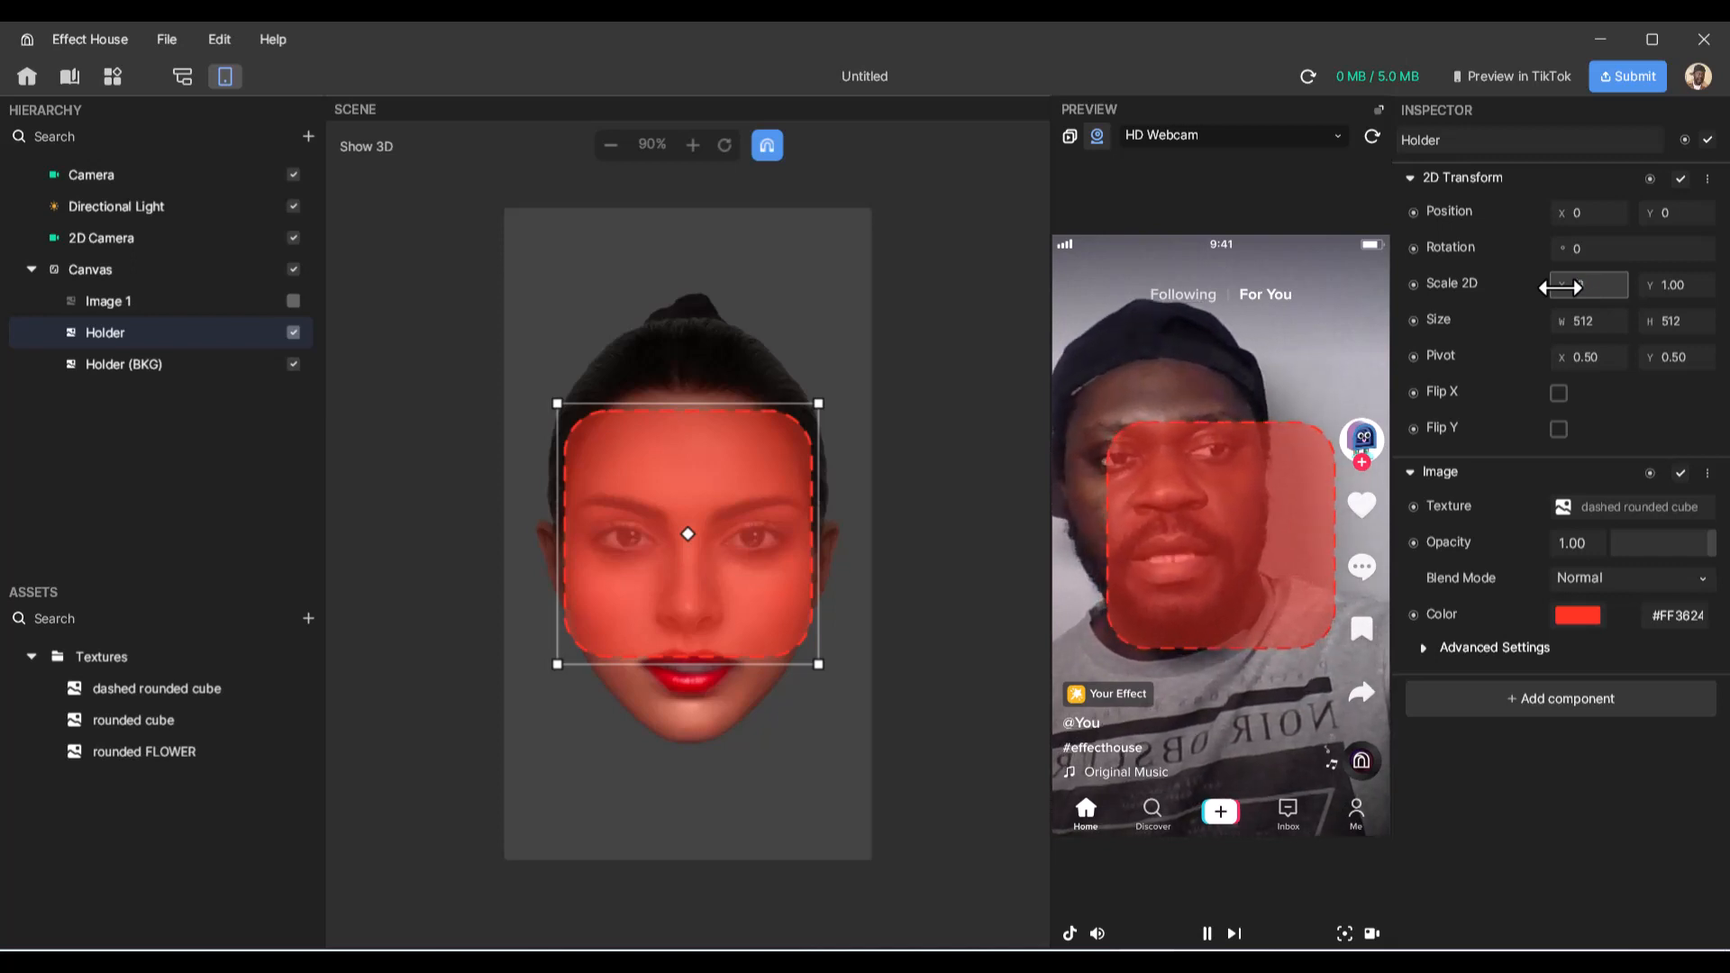
text(.8)
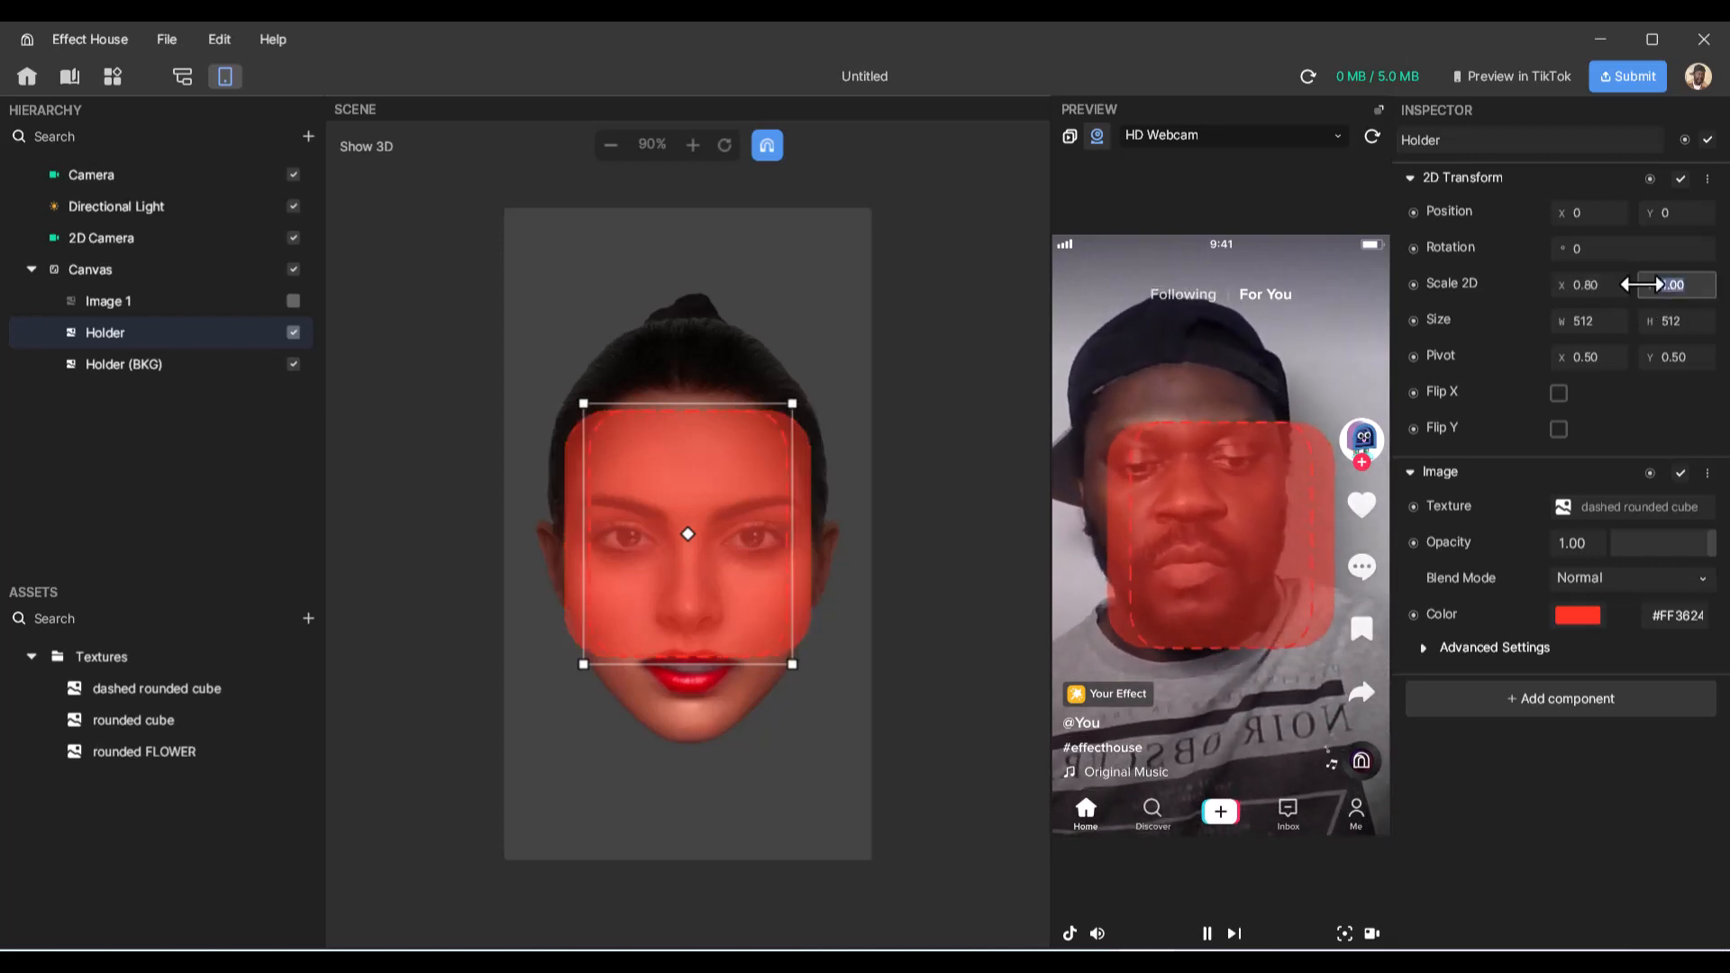
text(.8)
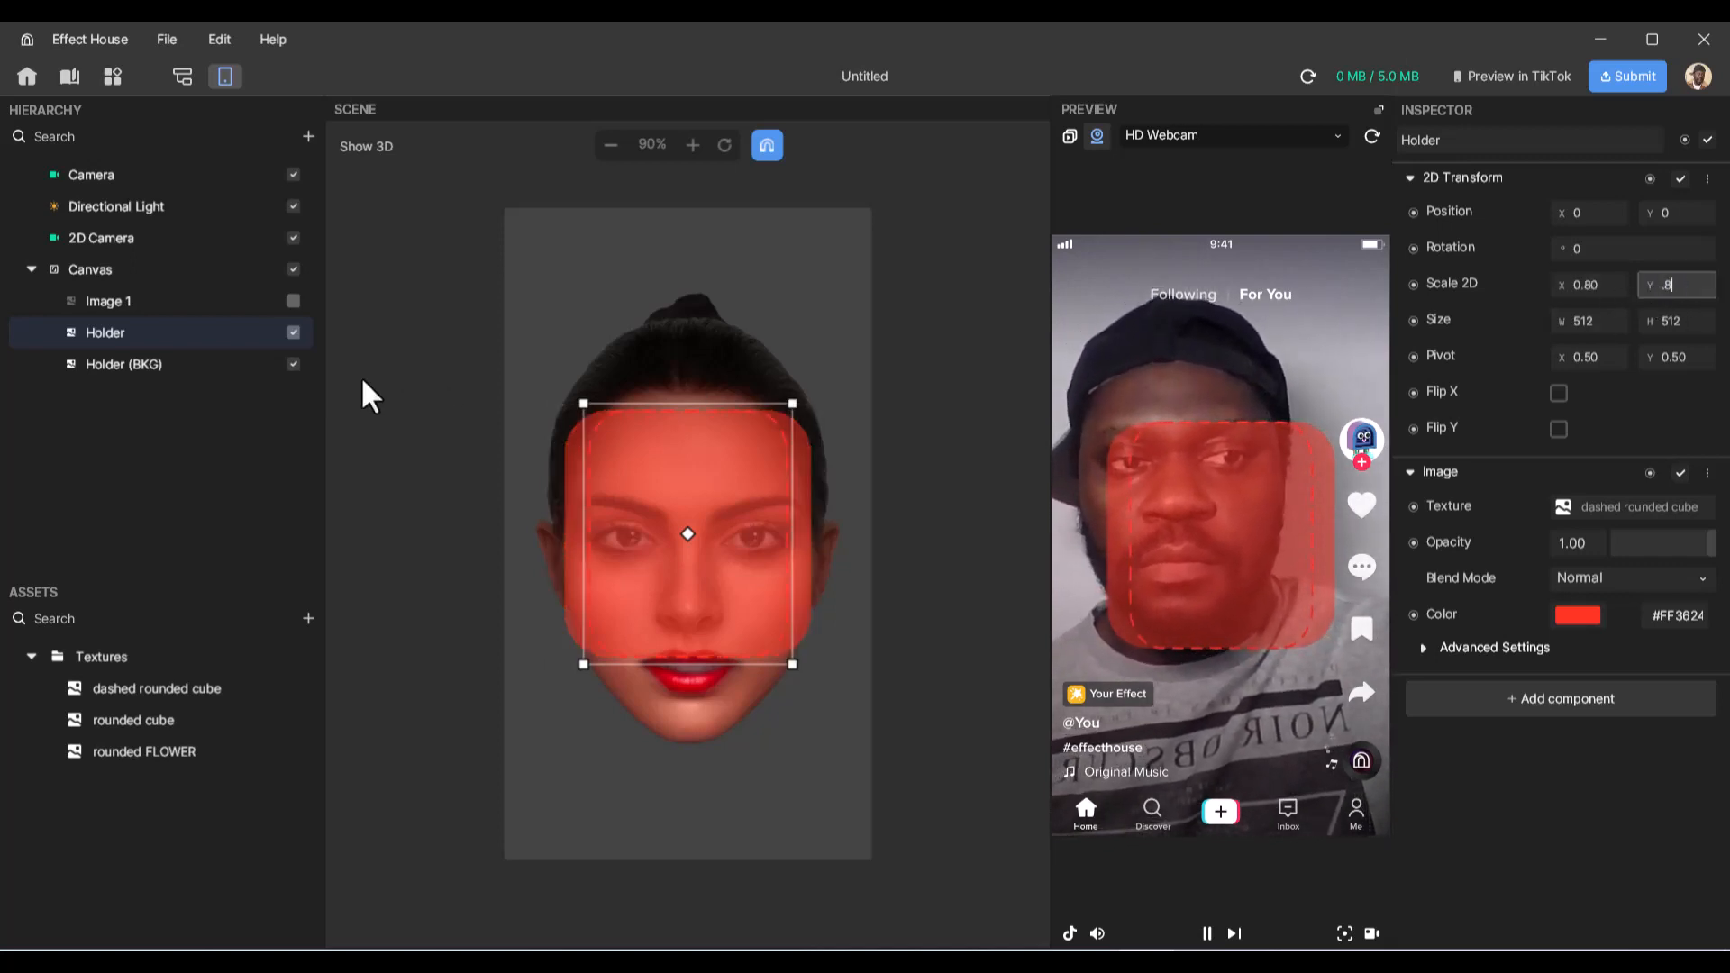
- Set the 2D scale of the Holder (BKG) image to 0.8 in both X and Y
click(135, 355)
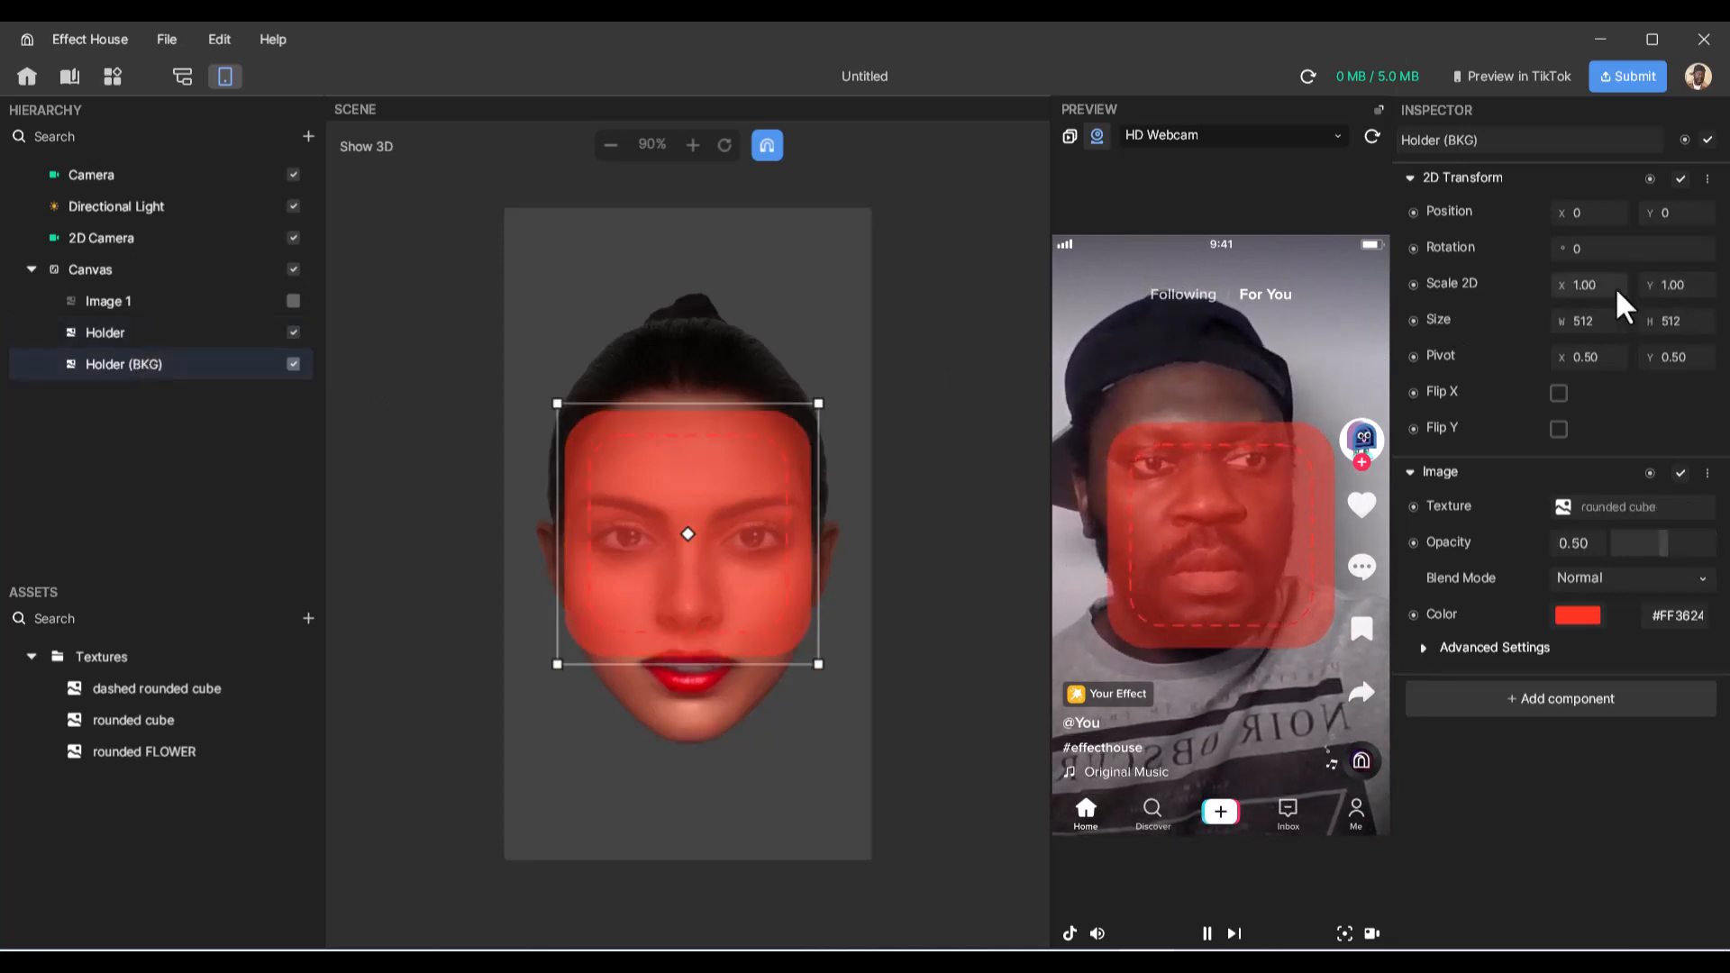
drag(1562, 281, 1561, 282)
text(.8)
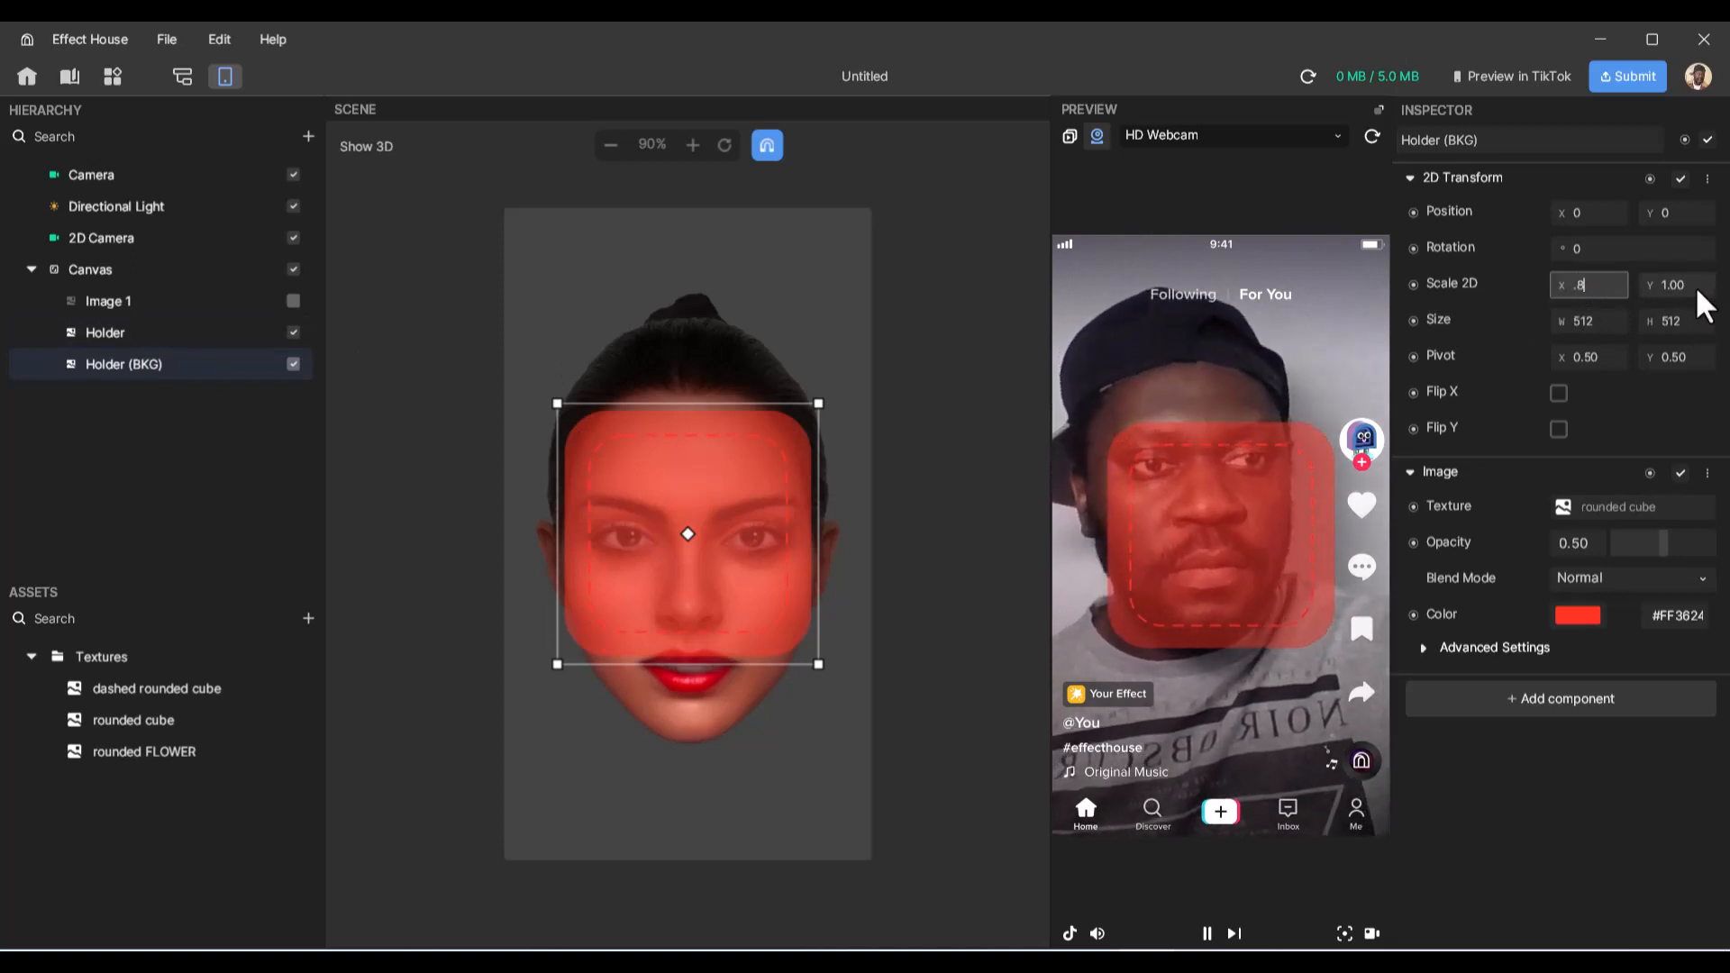
drag(1695, 285, 1648, 283)
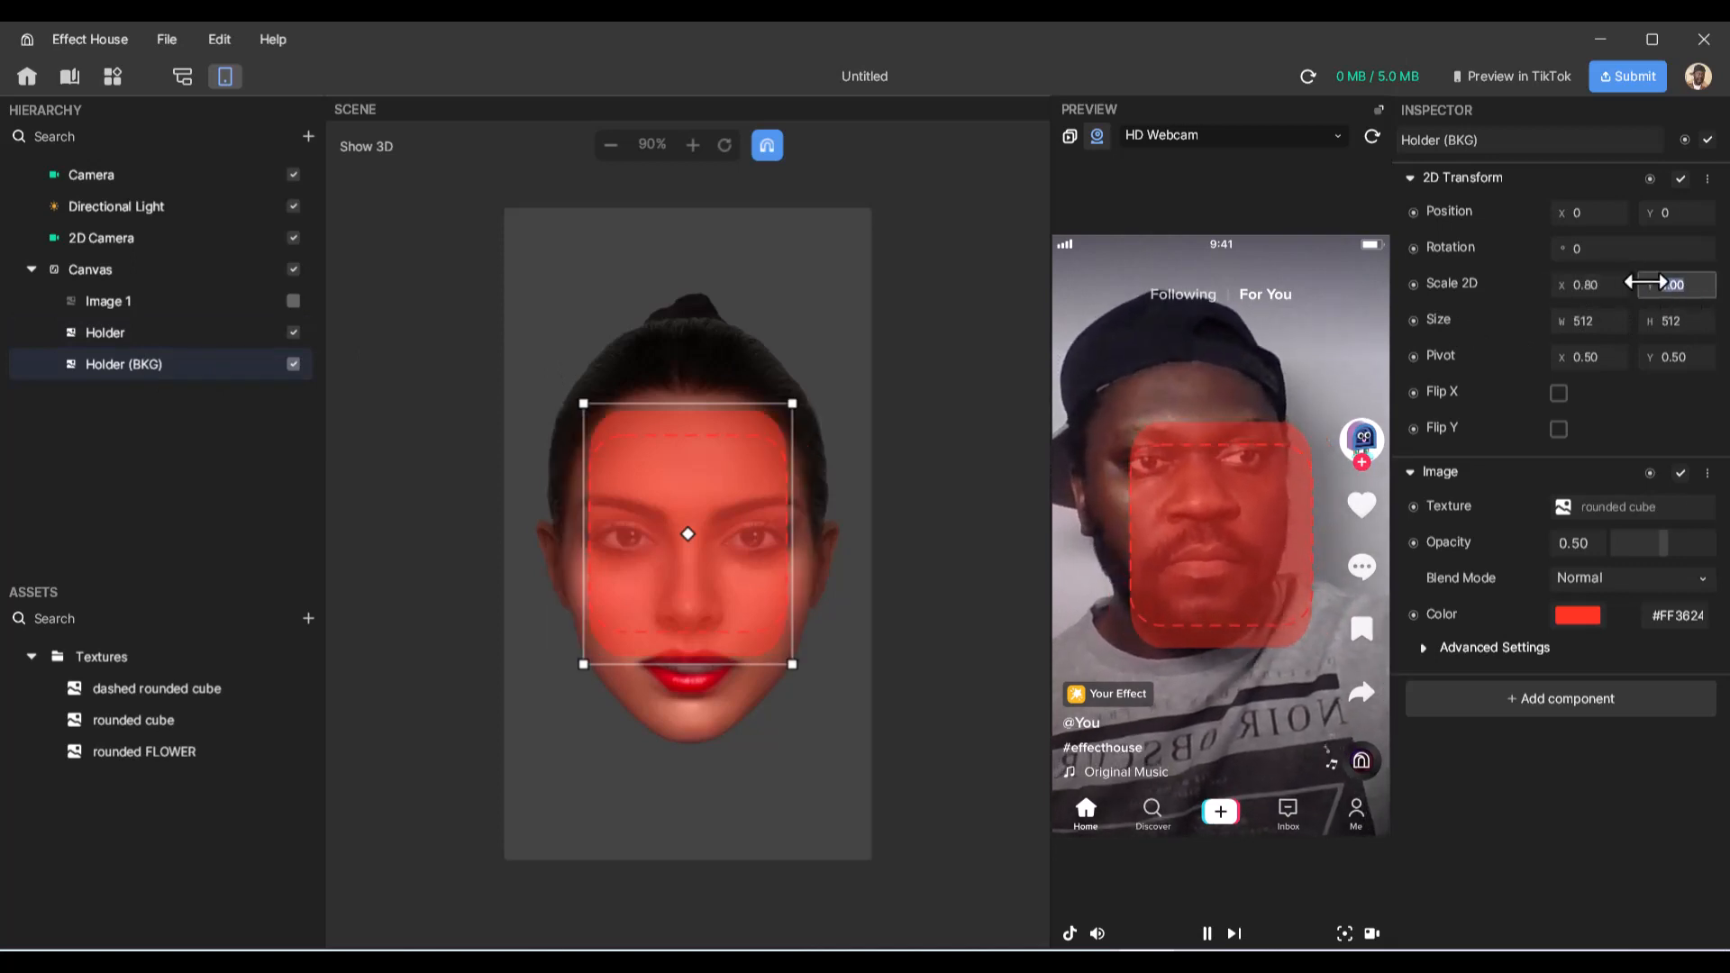
text(.8)
key(Return)
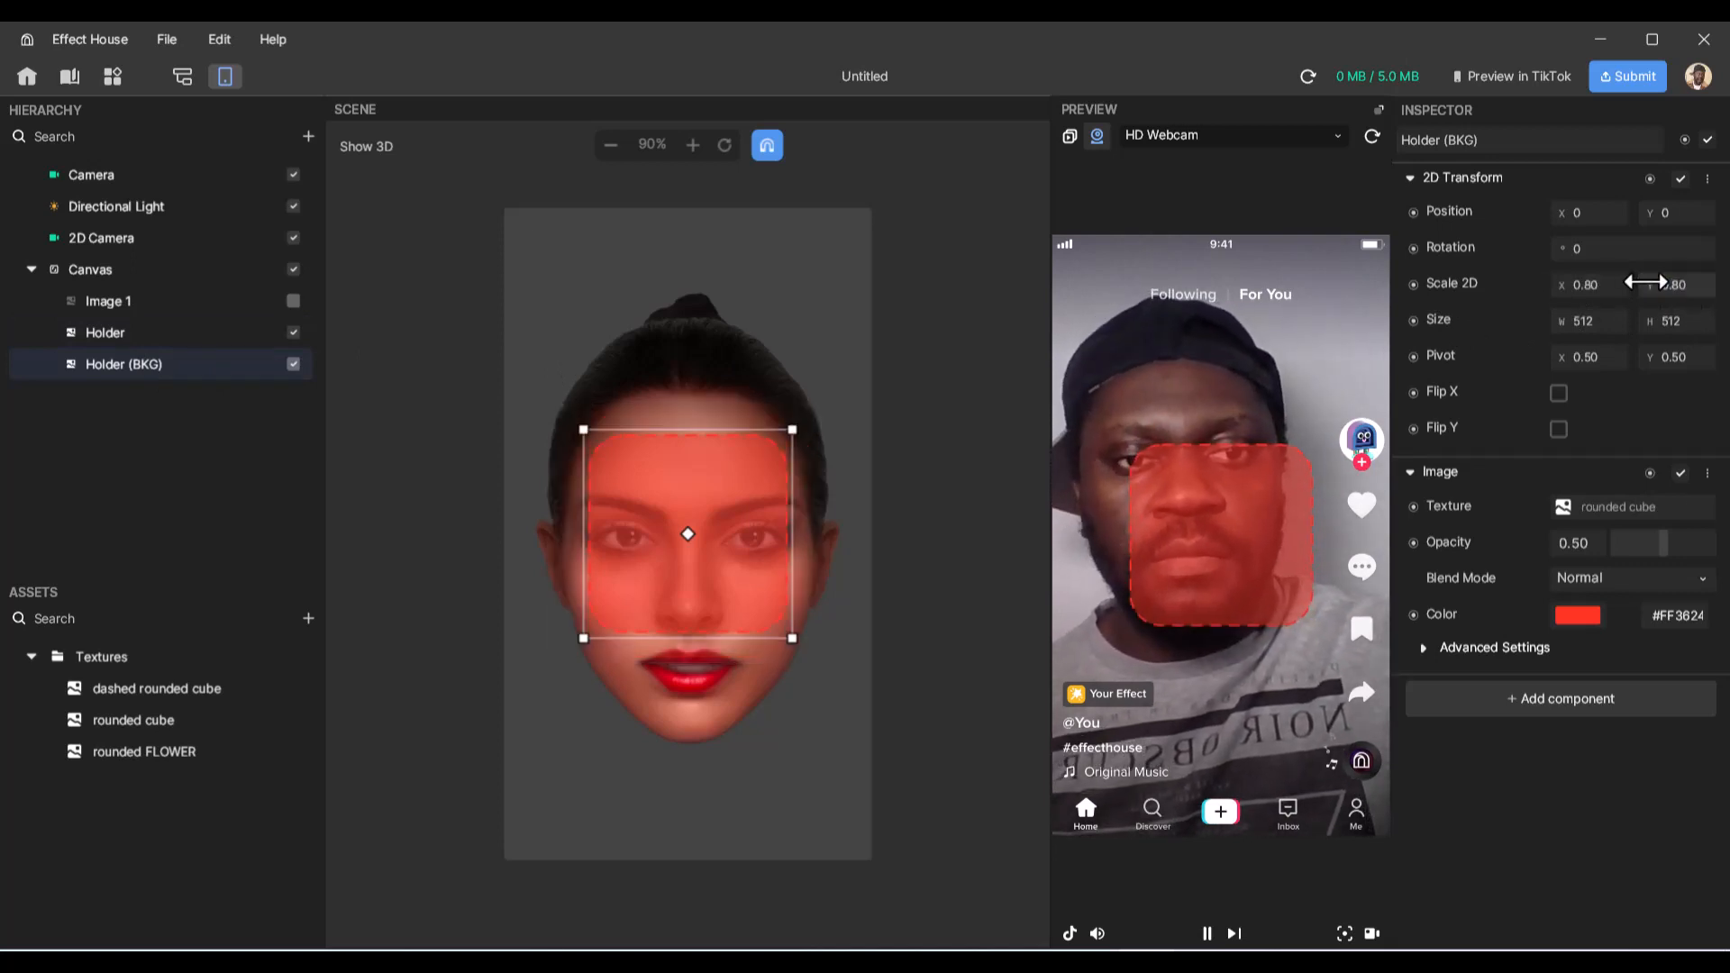
- Move the Holder and Holder (BKG) images together up to a Y position of about 274, and show Image 1
ctrl+click(101, 333)
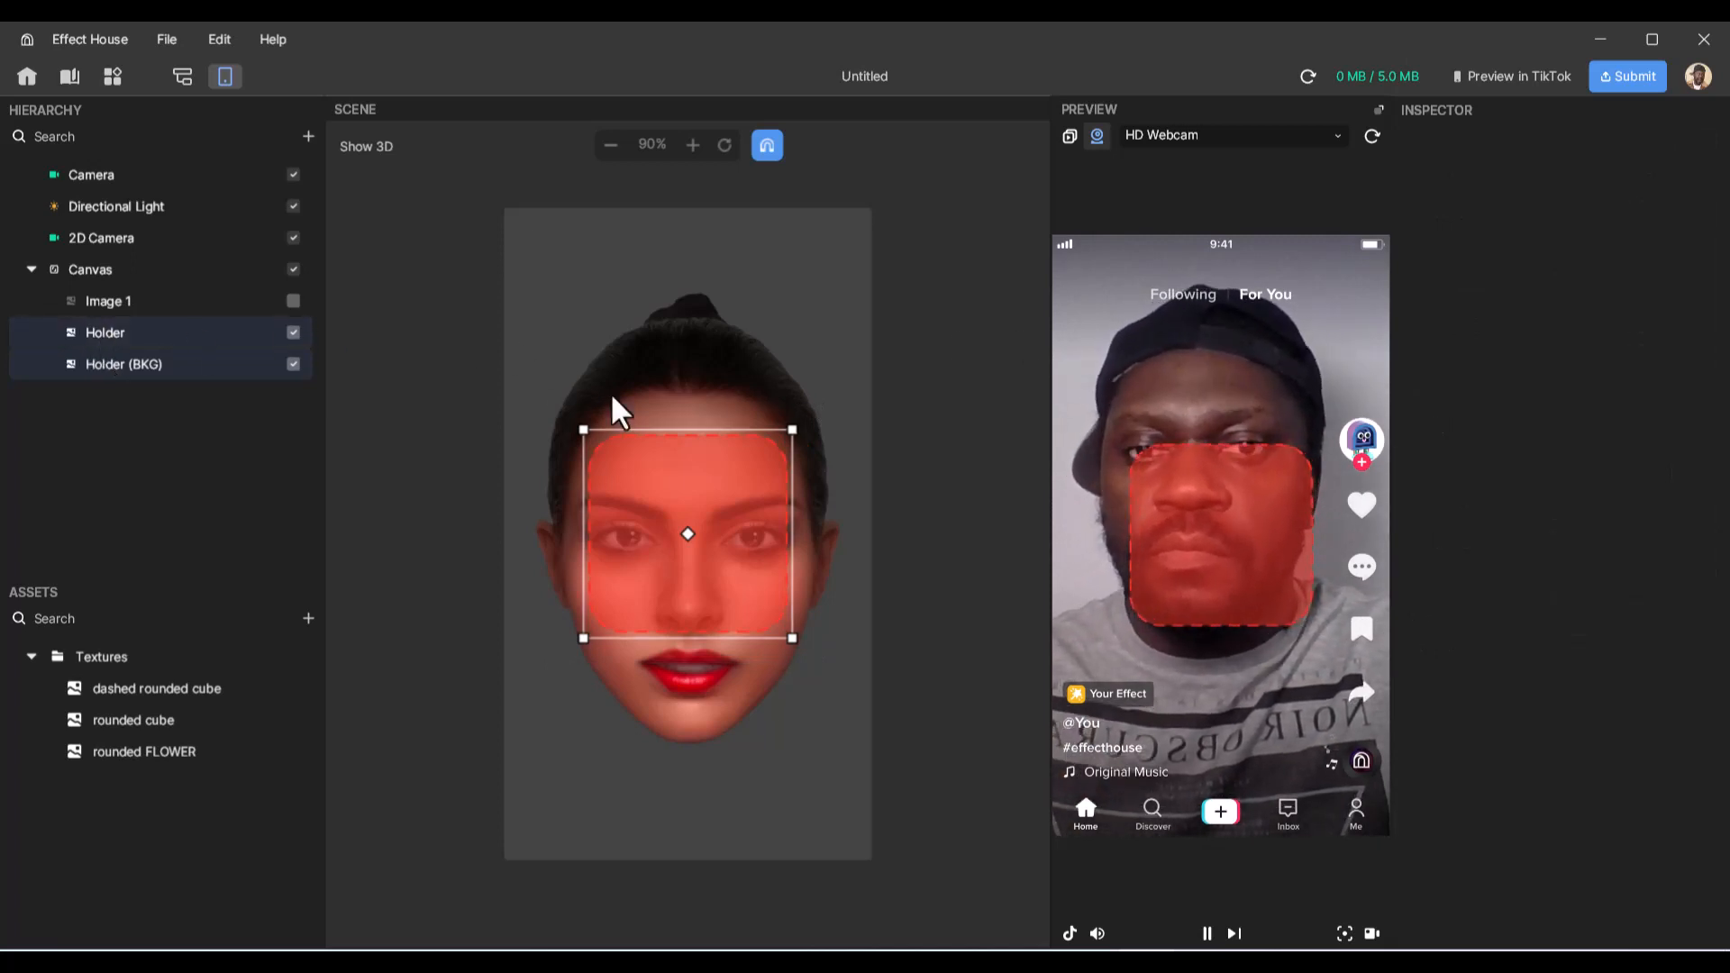
drag(715, 494, 711, 359)
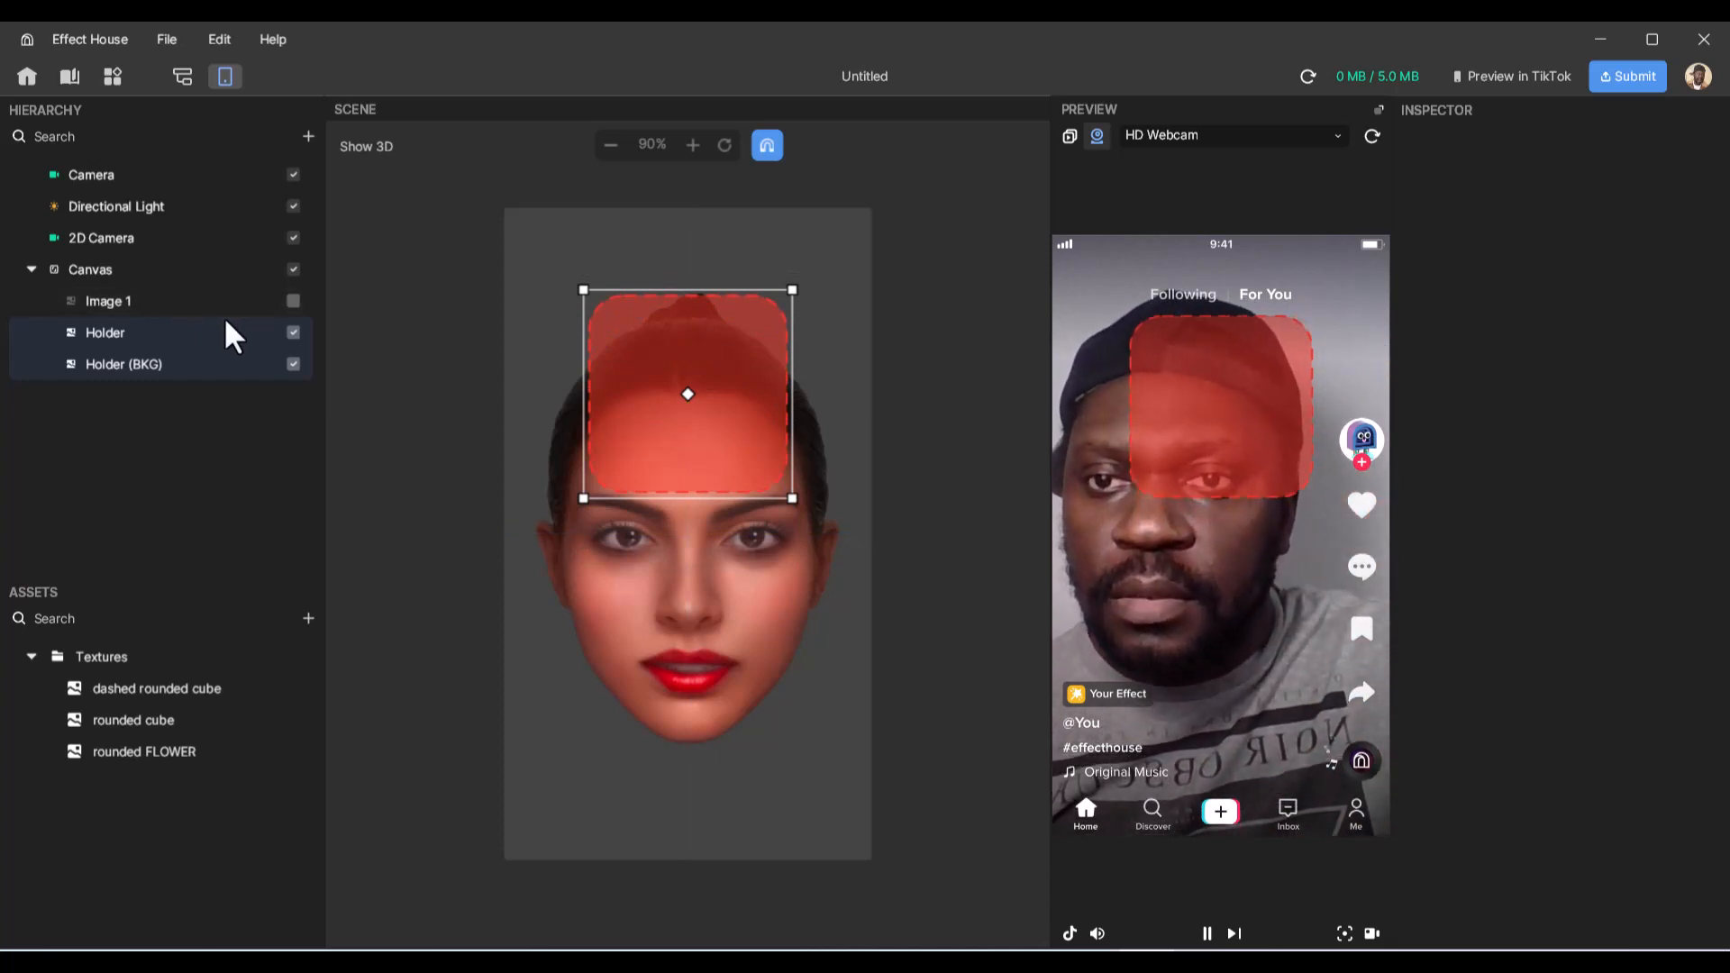
click(293, 301)
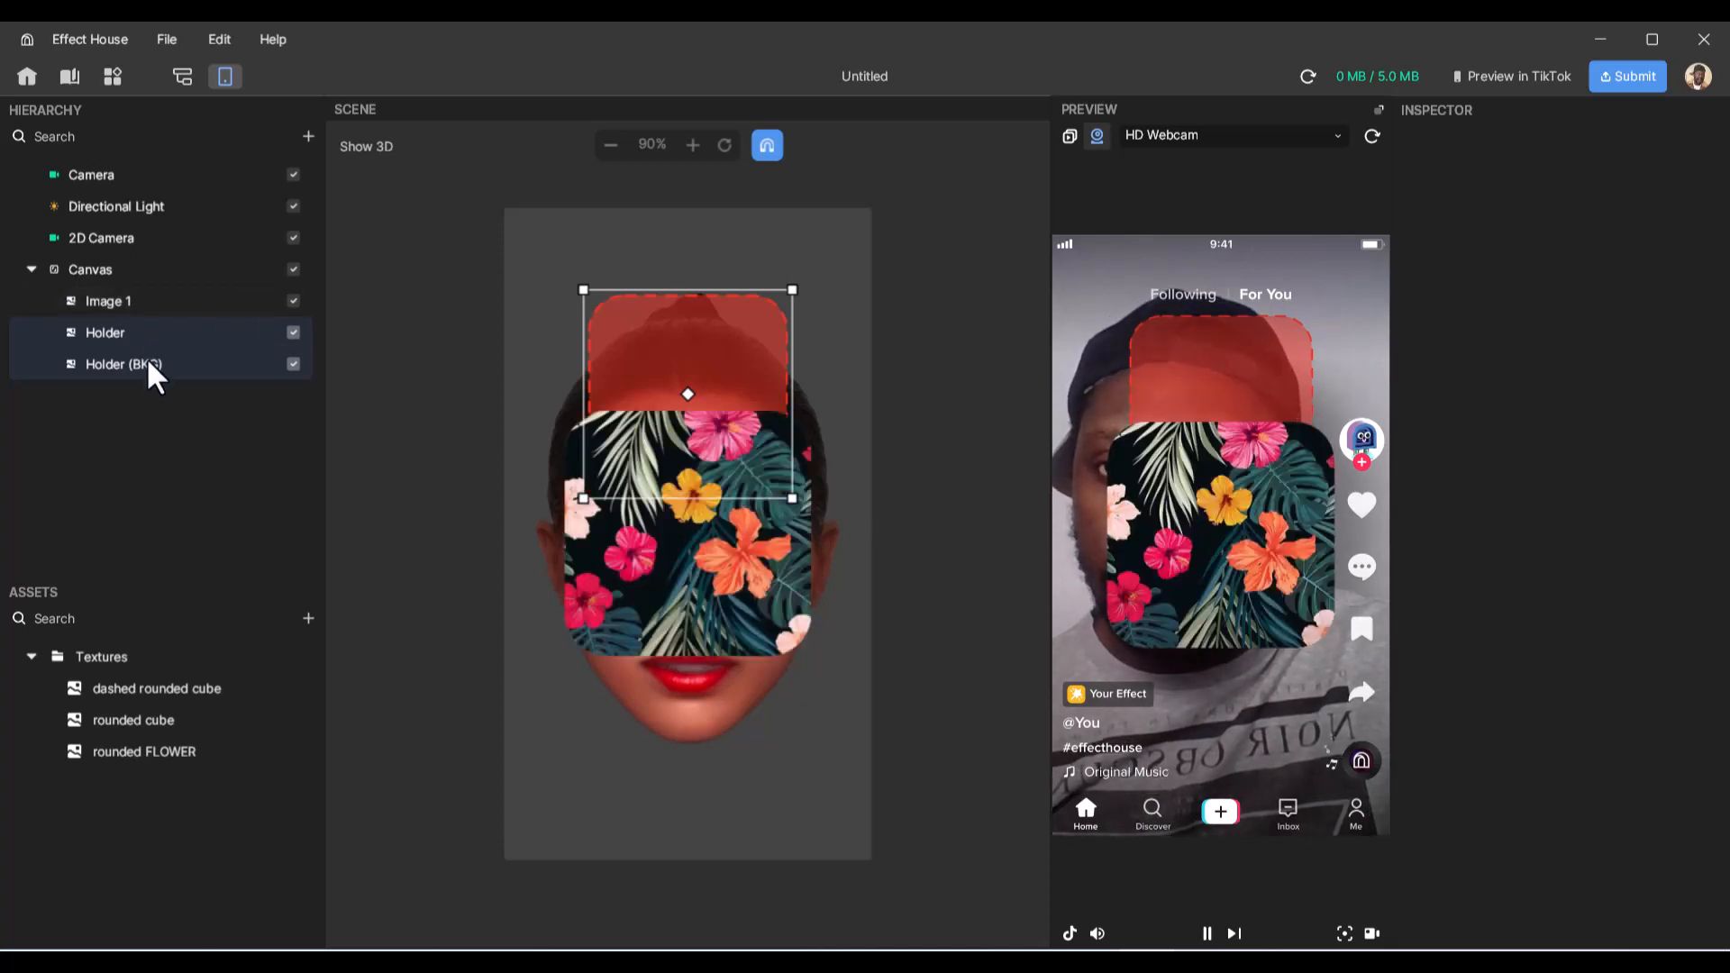
- Set Image 1's 2D scale to 0.7 in X and Y and move it to about X -32, Y -99
click(151, 311)
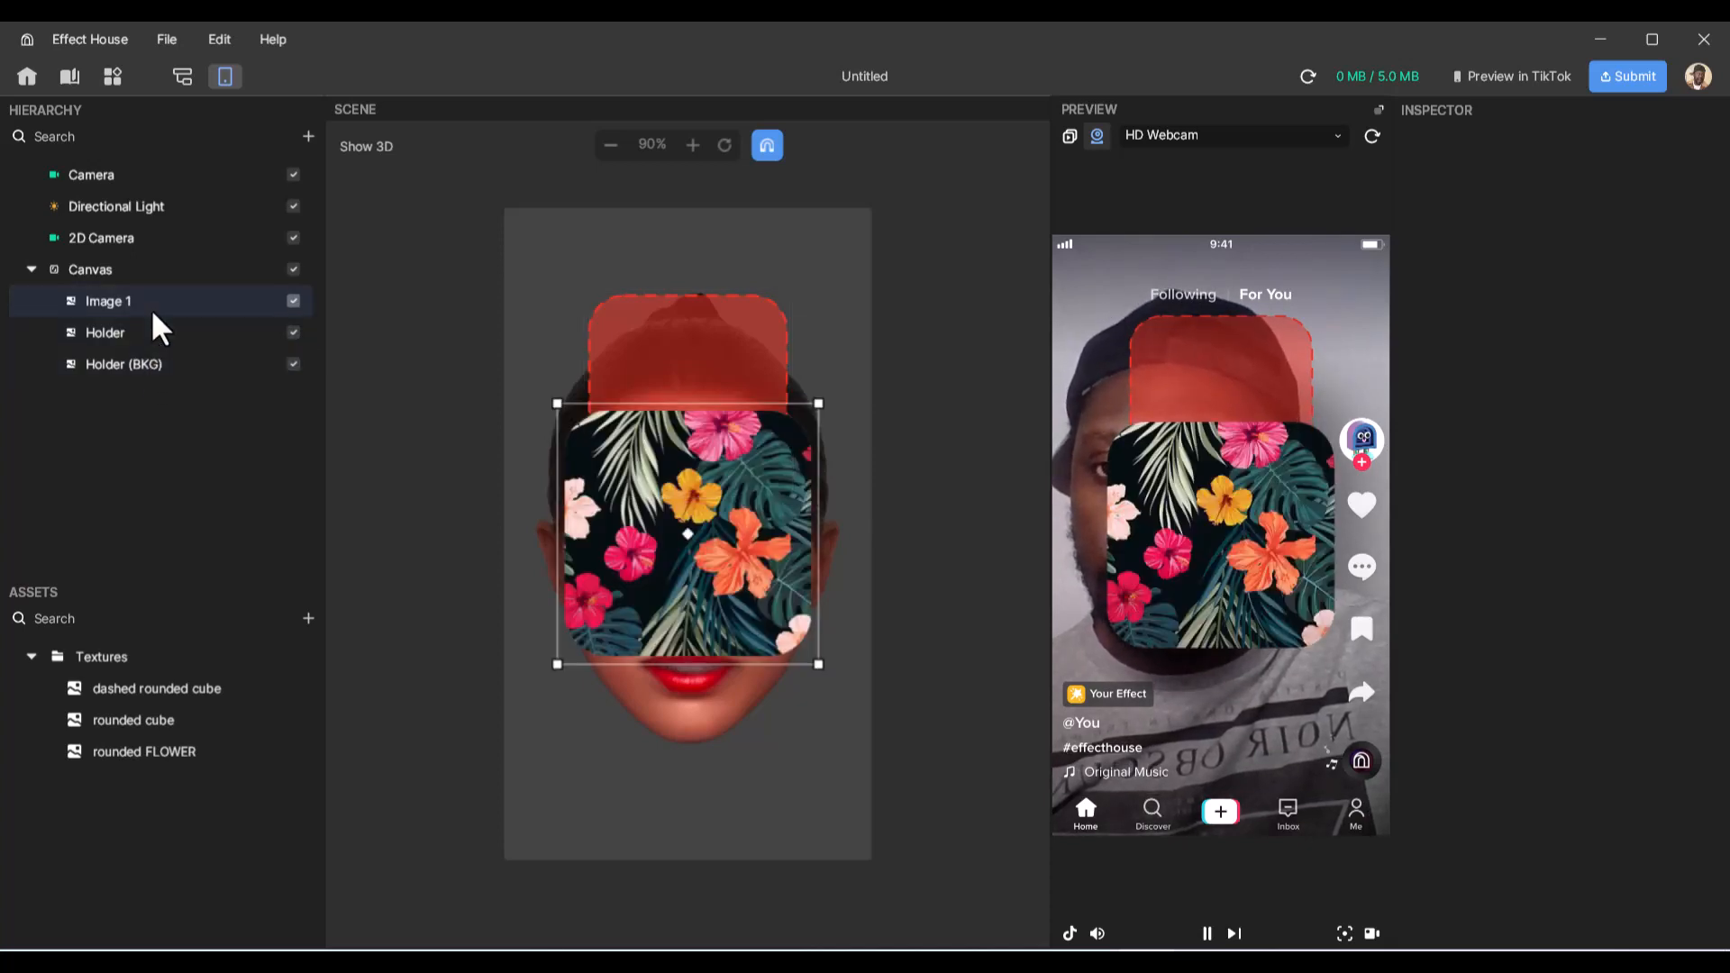
click(1610, 285)
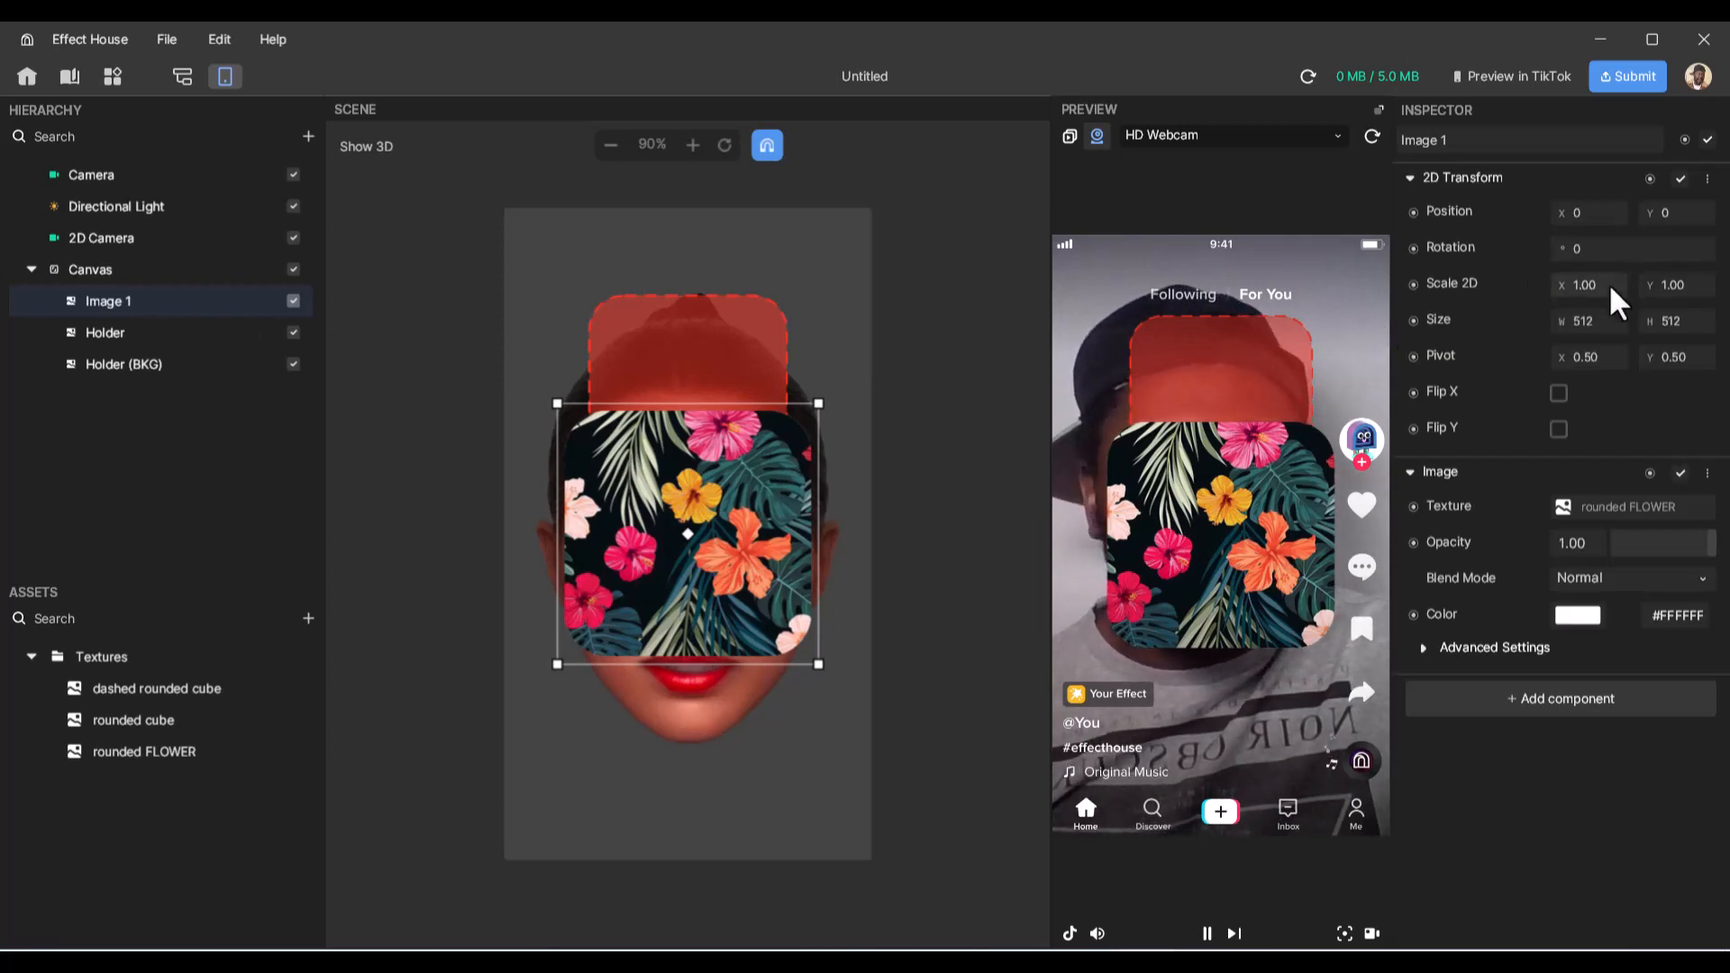
key(BackSpace)
key(BackSpace)
key(BackSpace)
key(BackSpace)
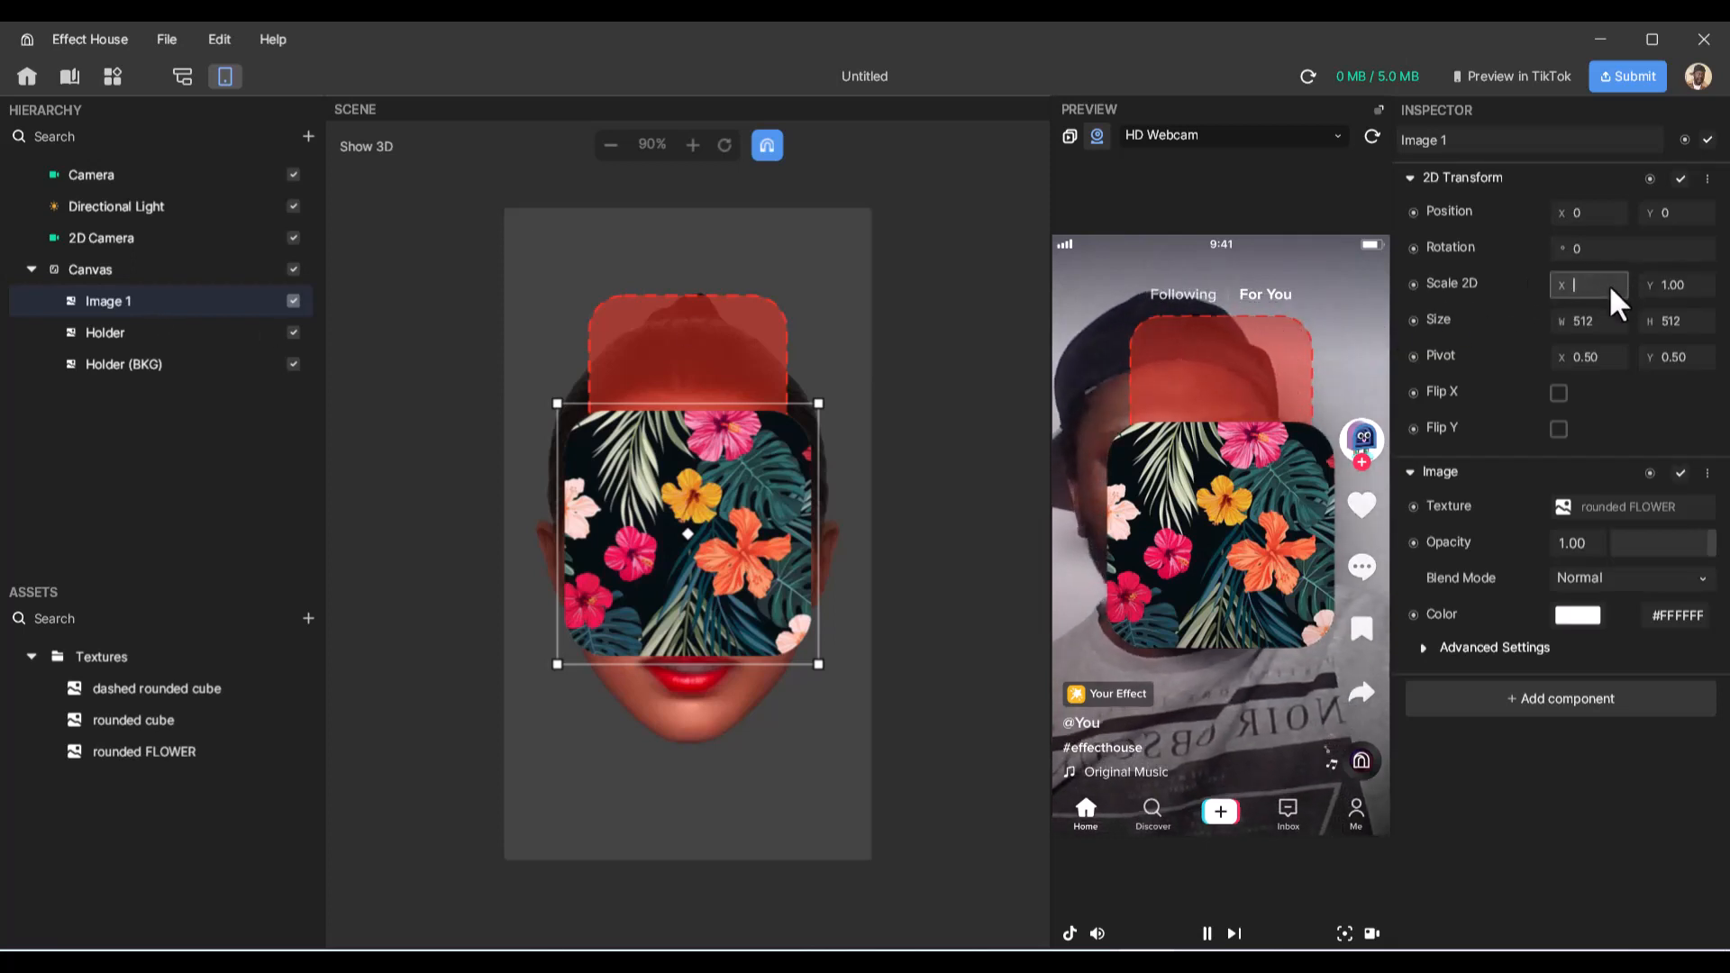
text(.7)
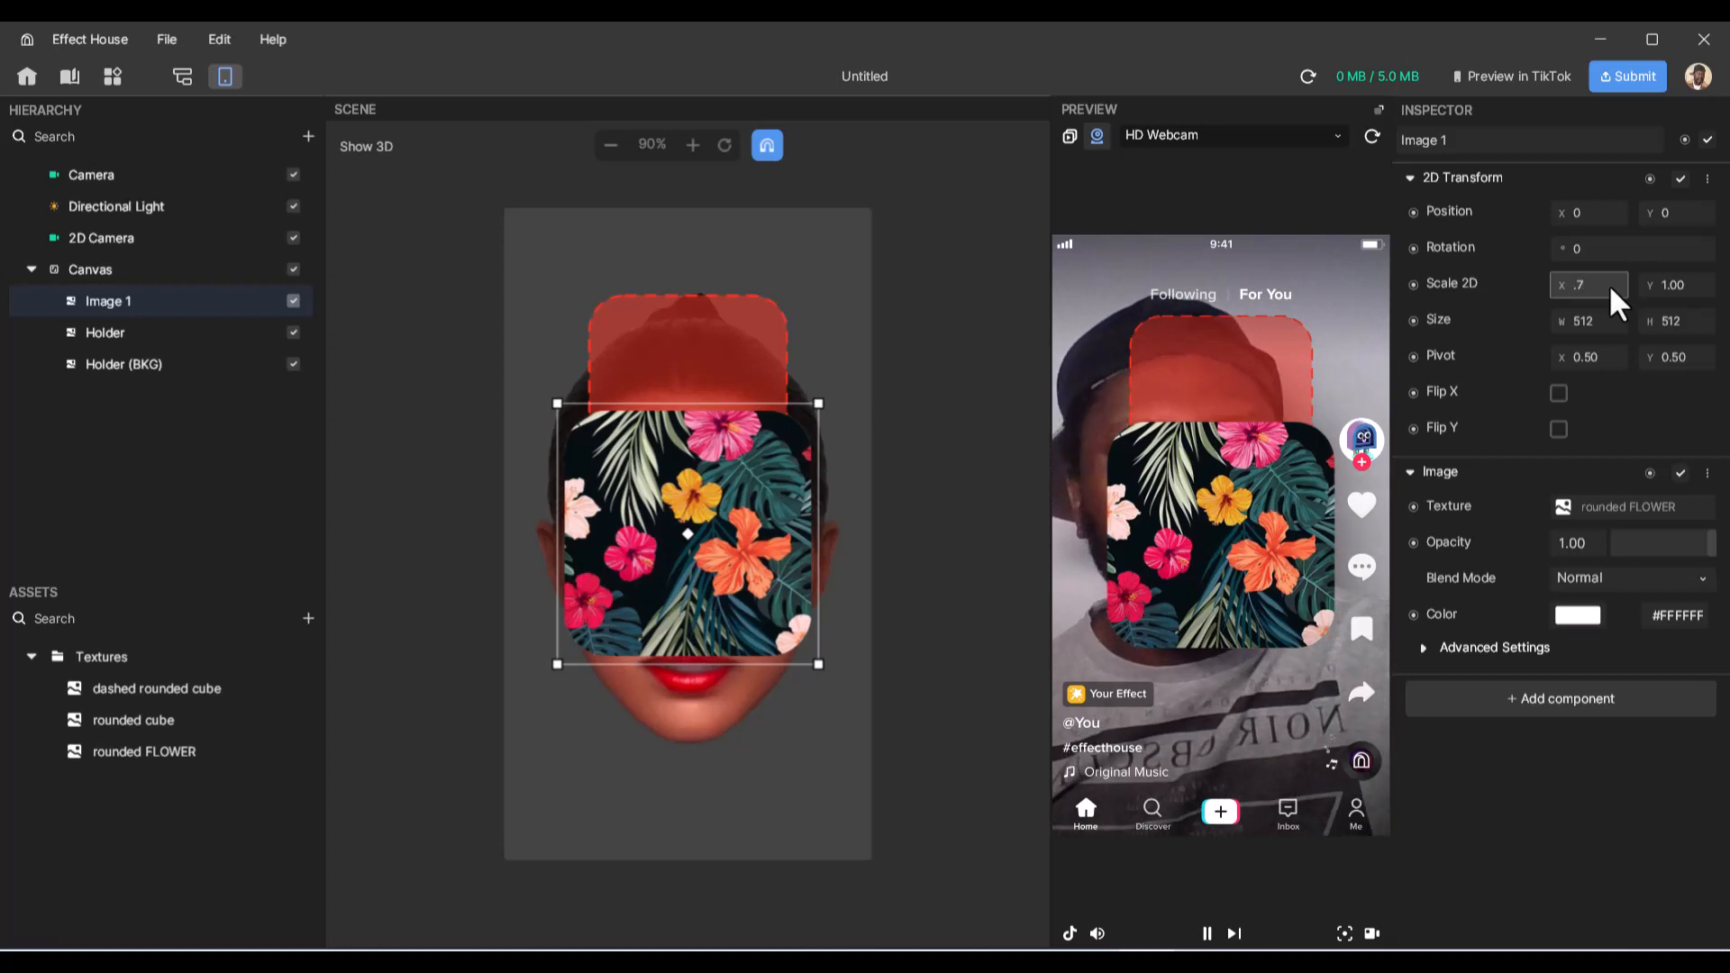
drag(1685, 284, 1635, 284)
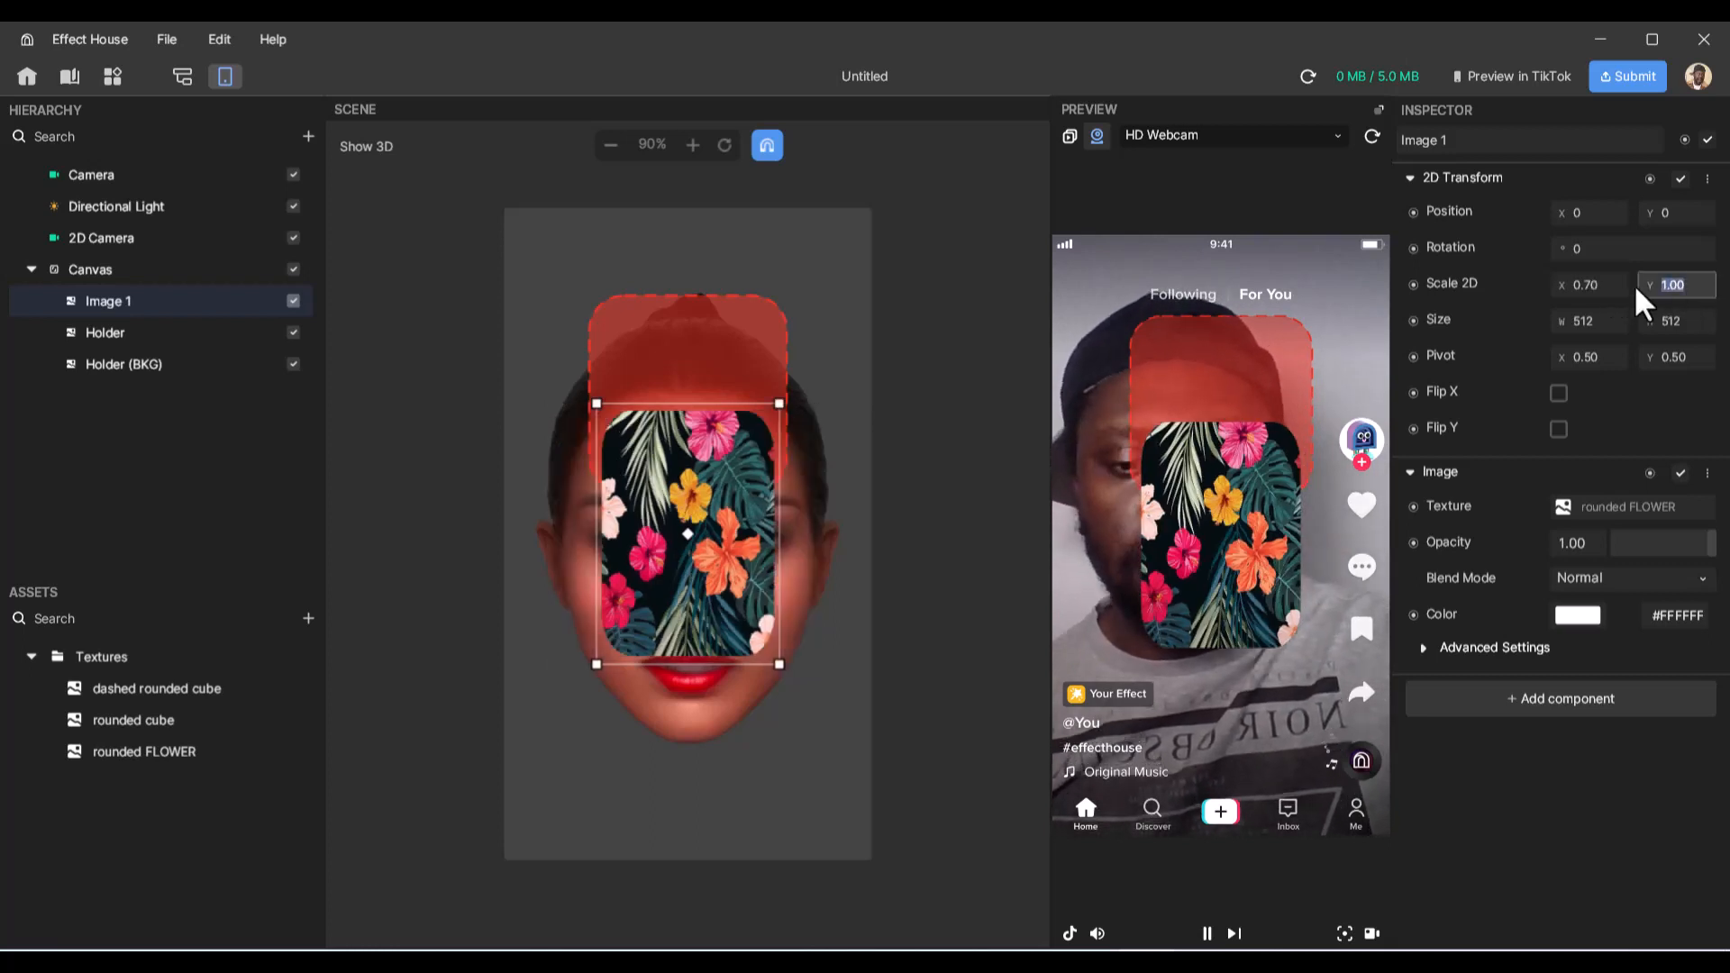
text(.7)
key(Return)
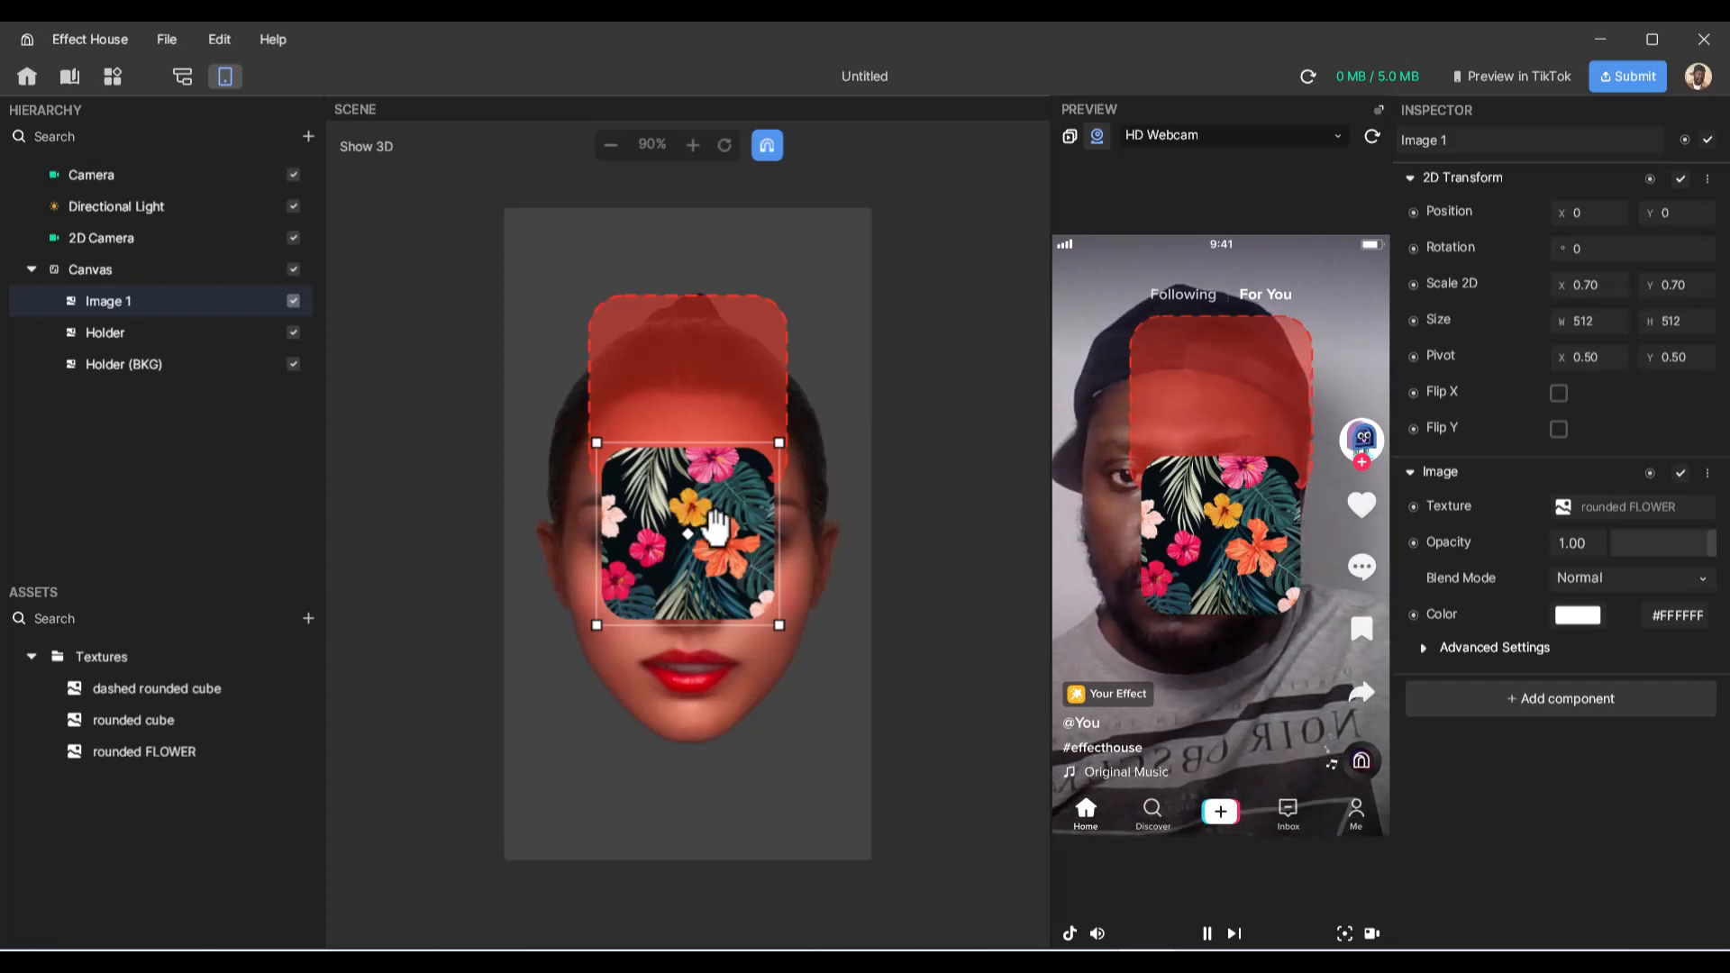
drag(718, 523, 696, 575)
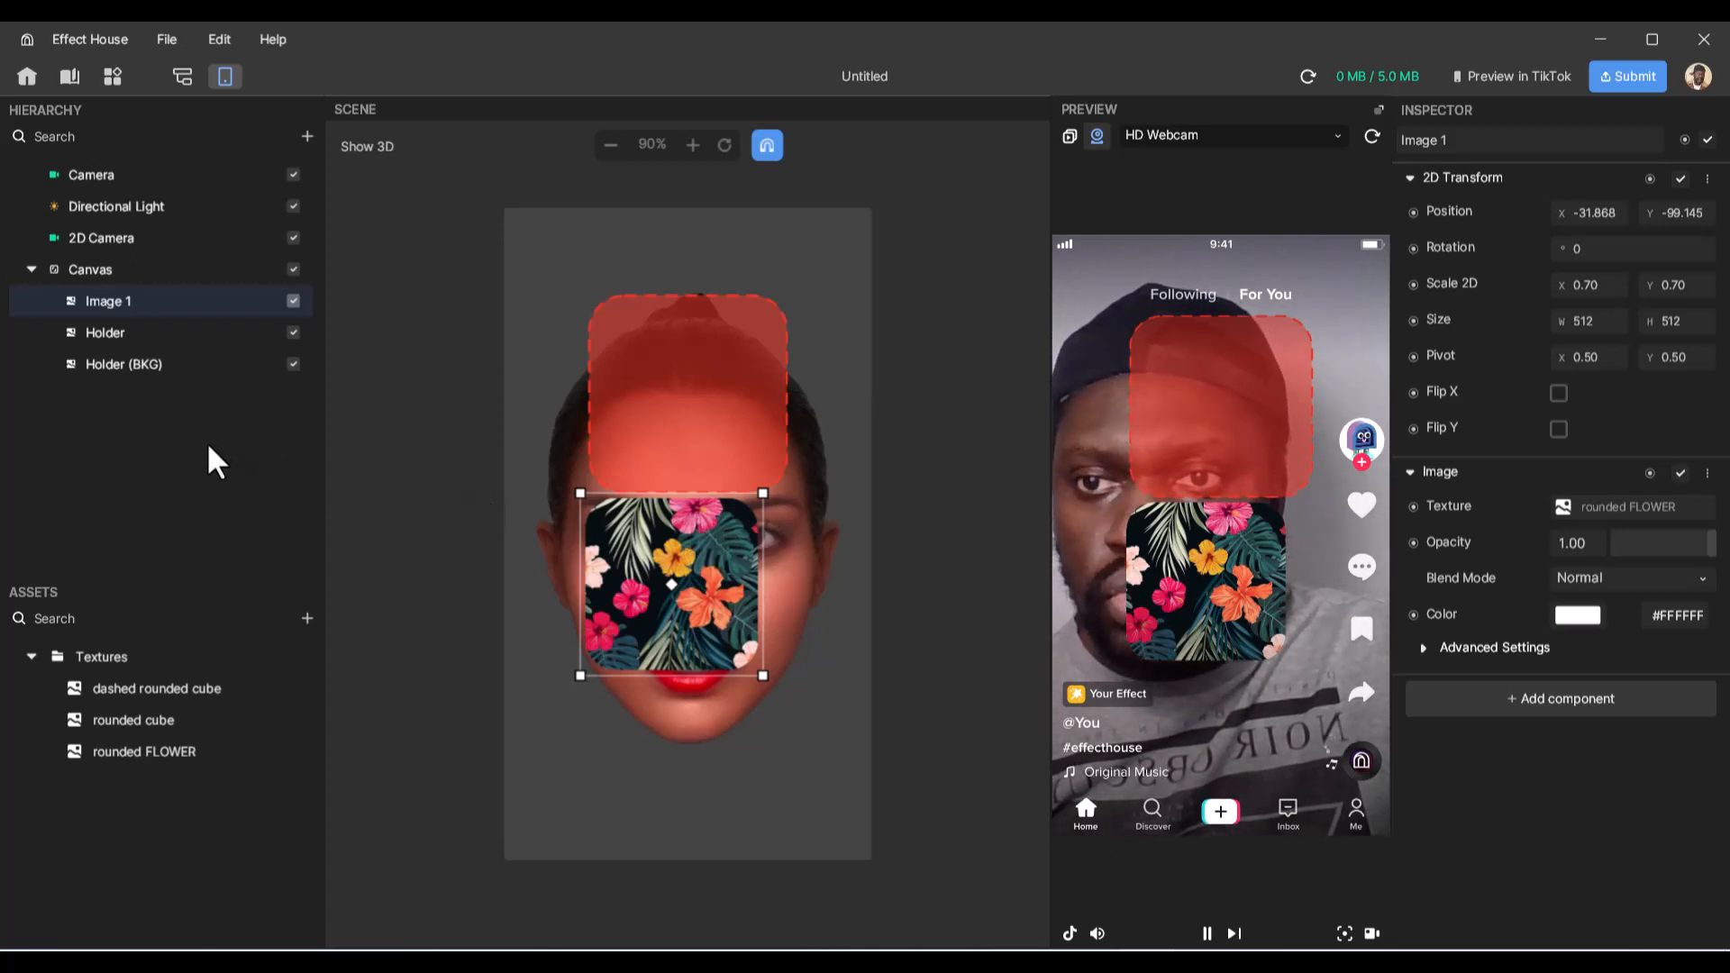
- Set the 2D scale of the Holder image to 0.6 in both X and Y
double_click(128, 301)
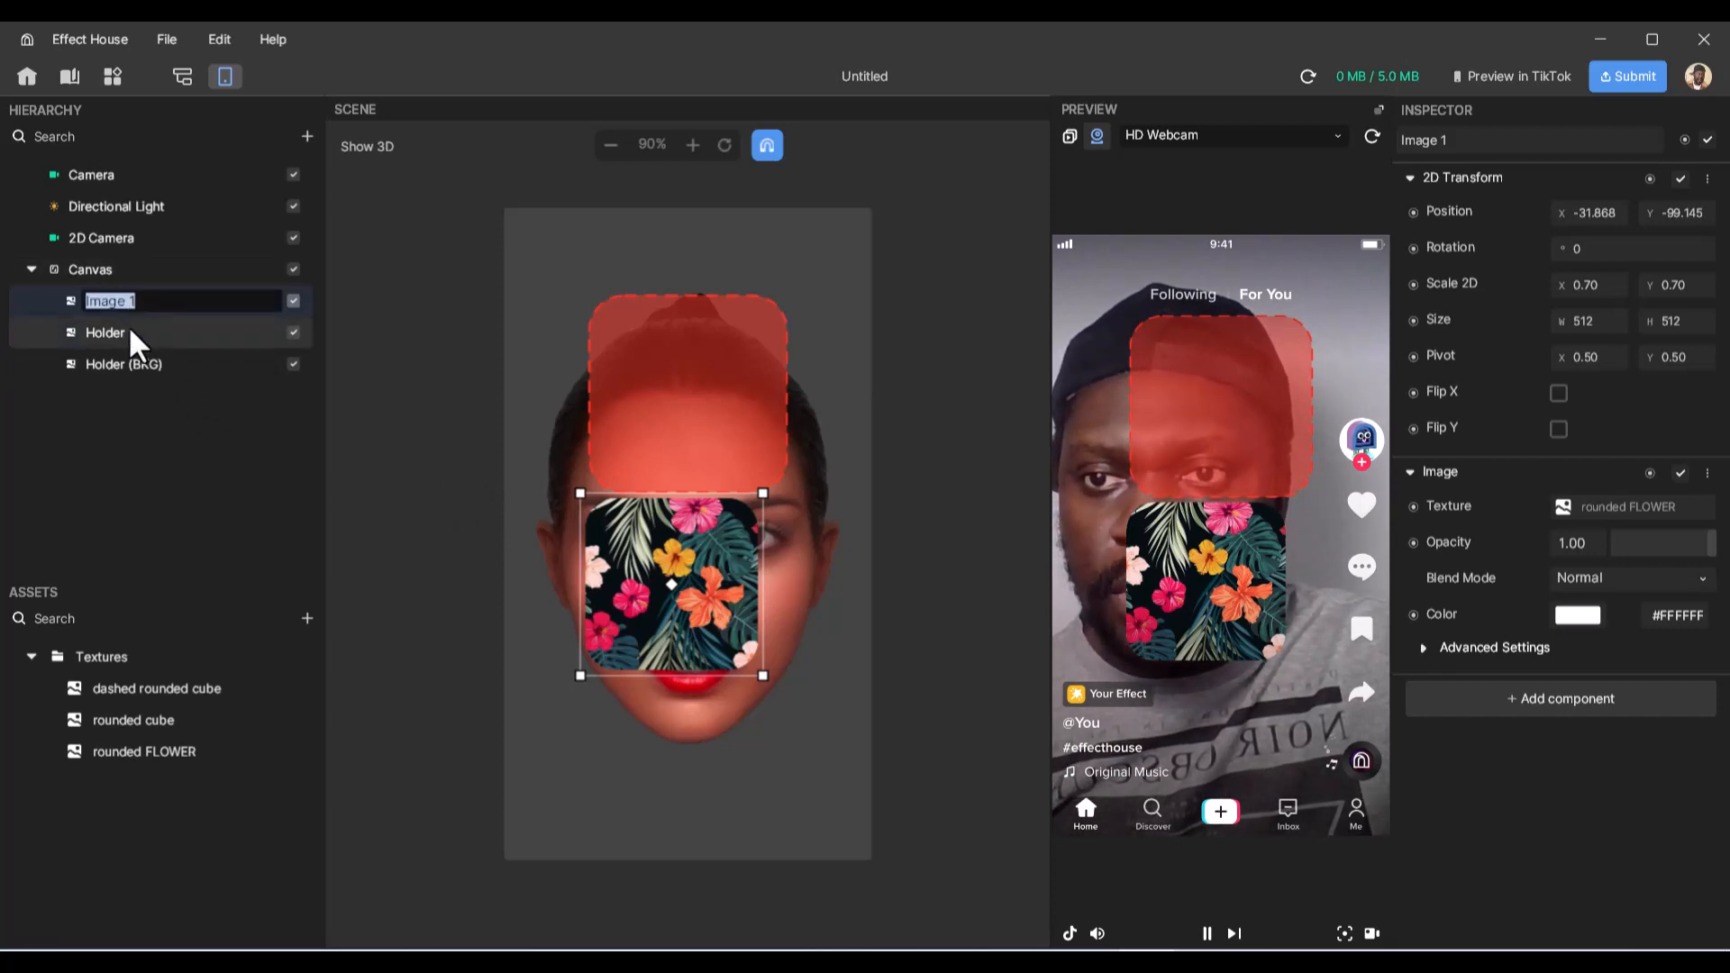
double_click(127, 330)
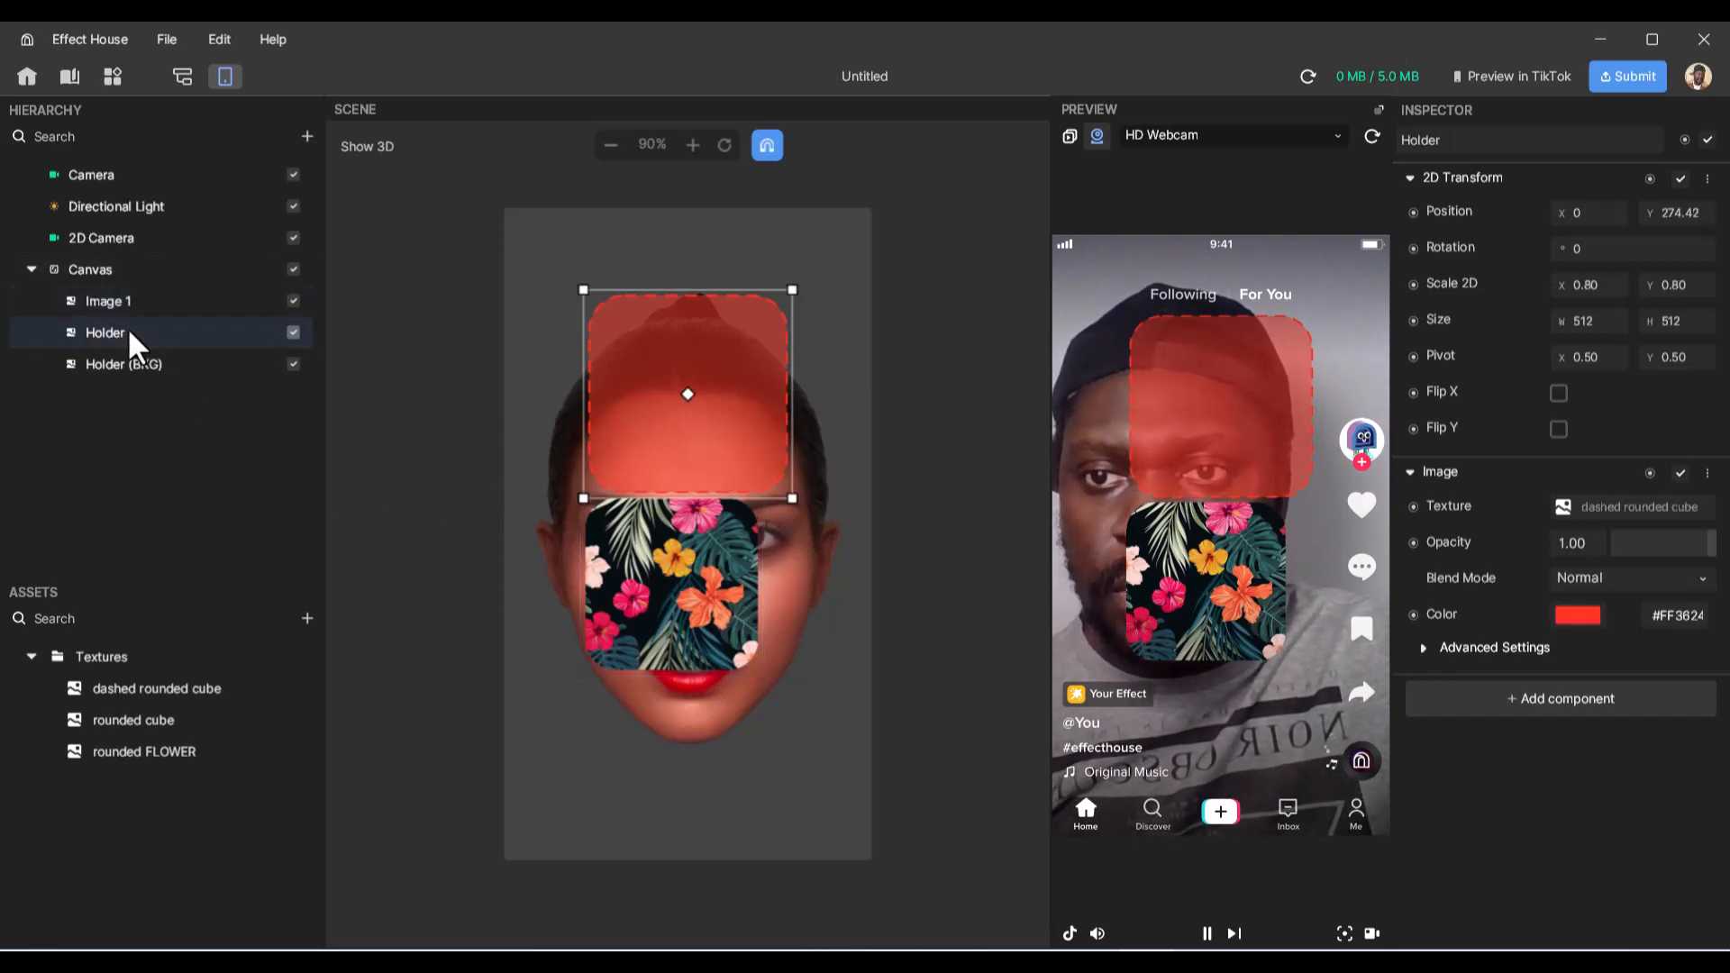
click(1604, 284)
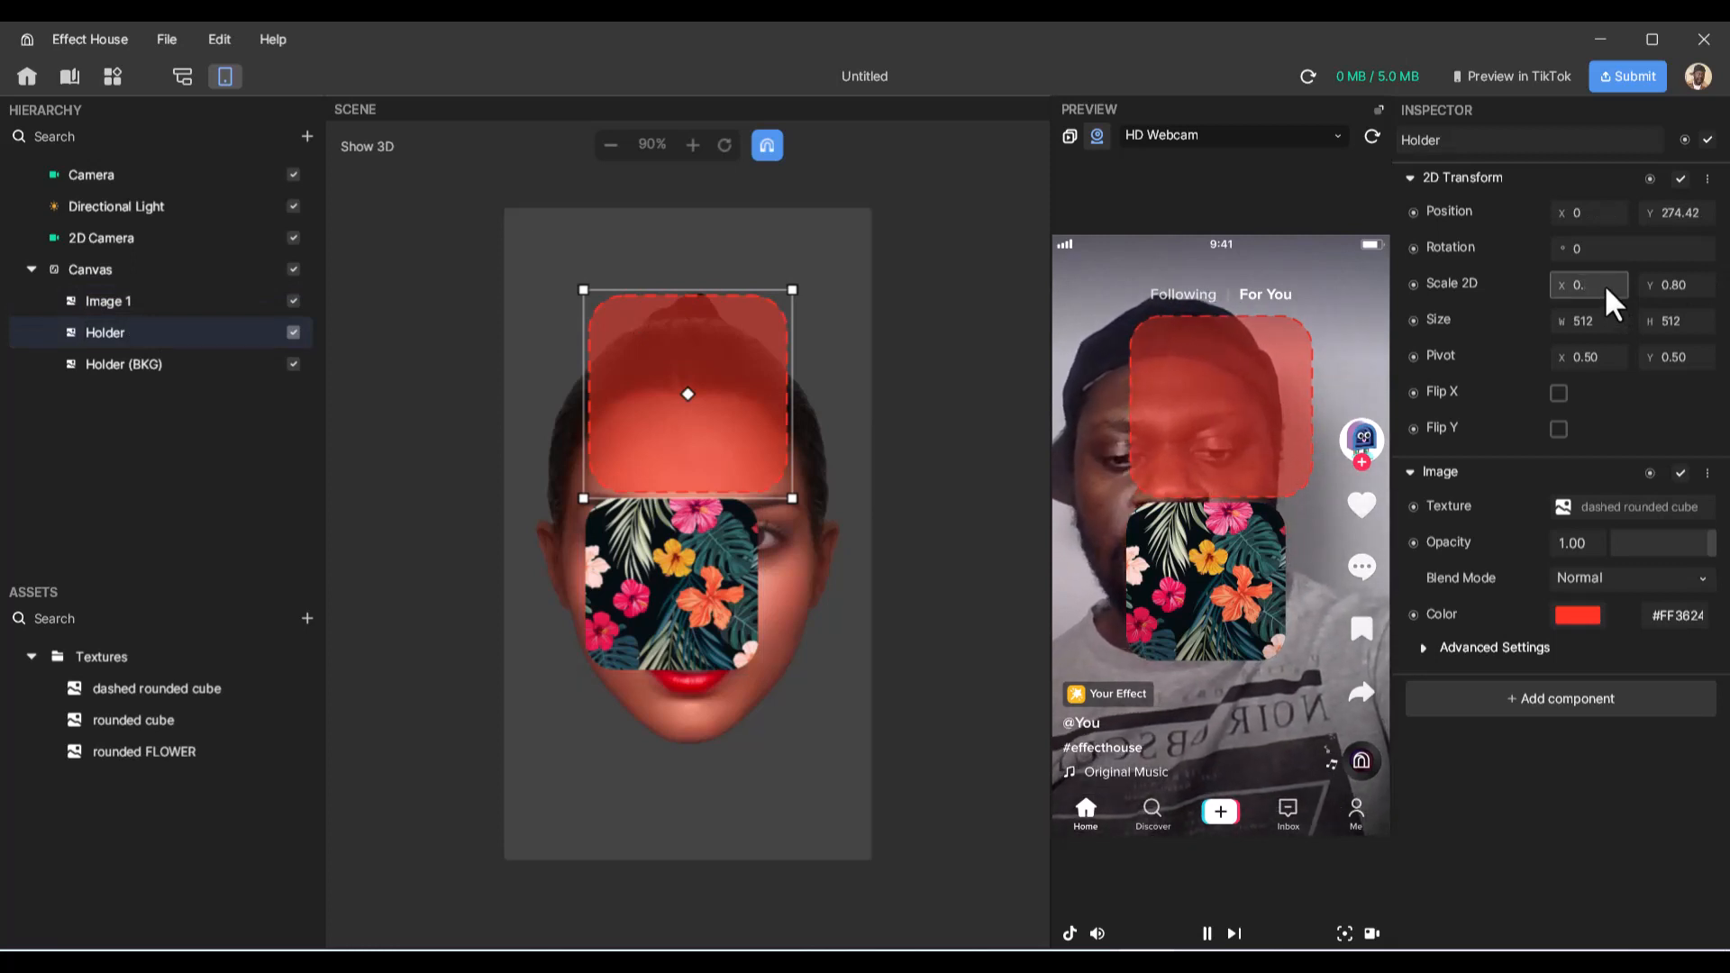
text(6)
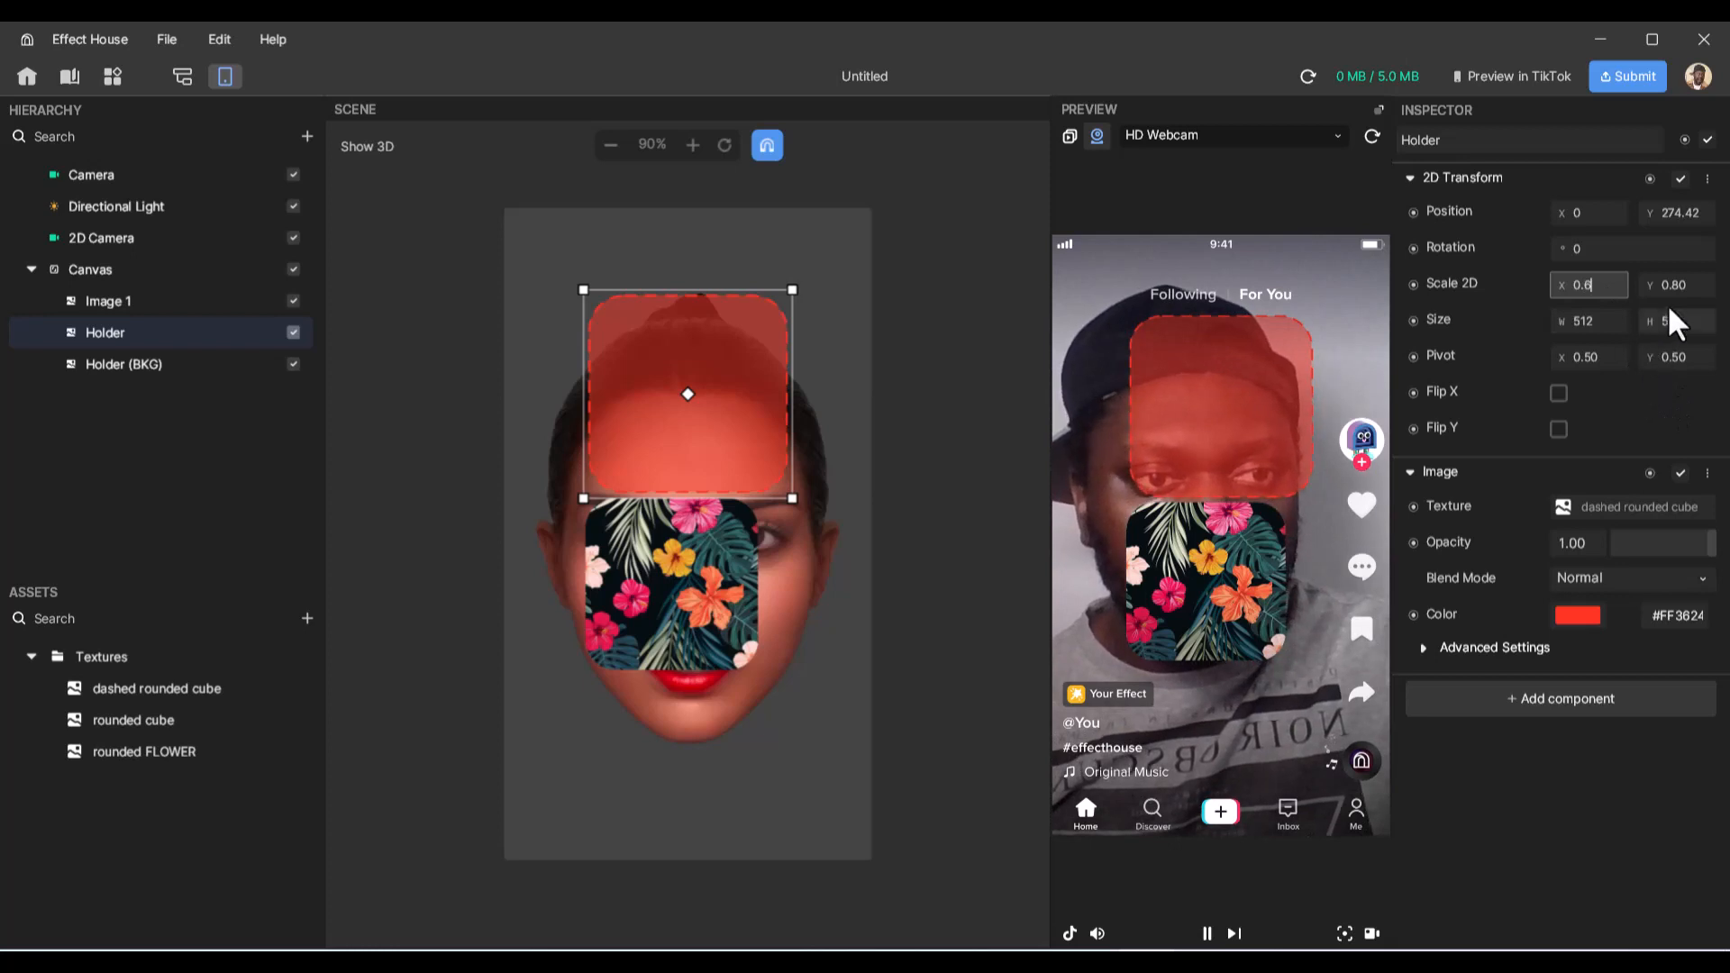
click(1695, 286)
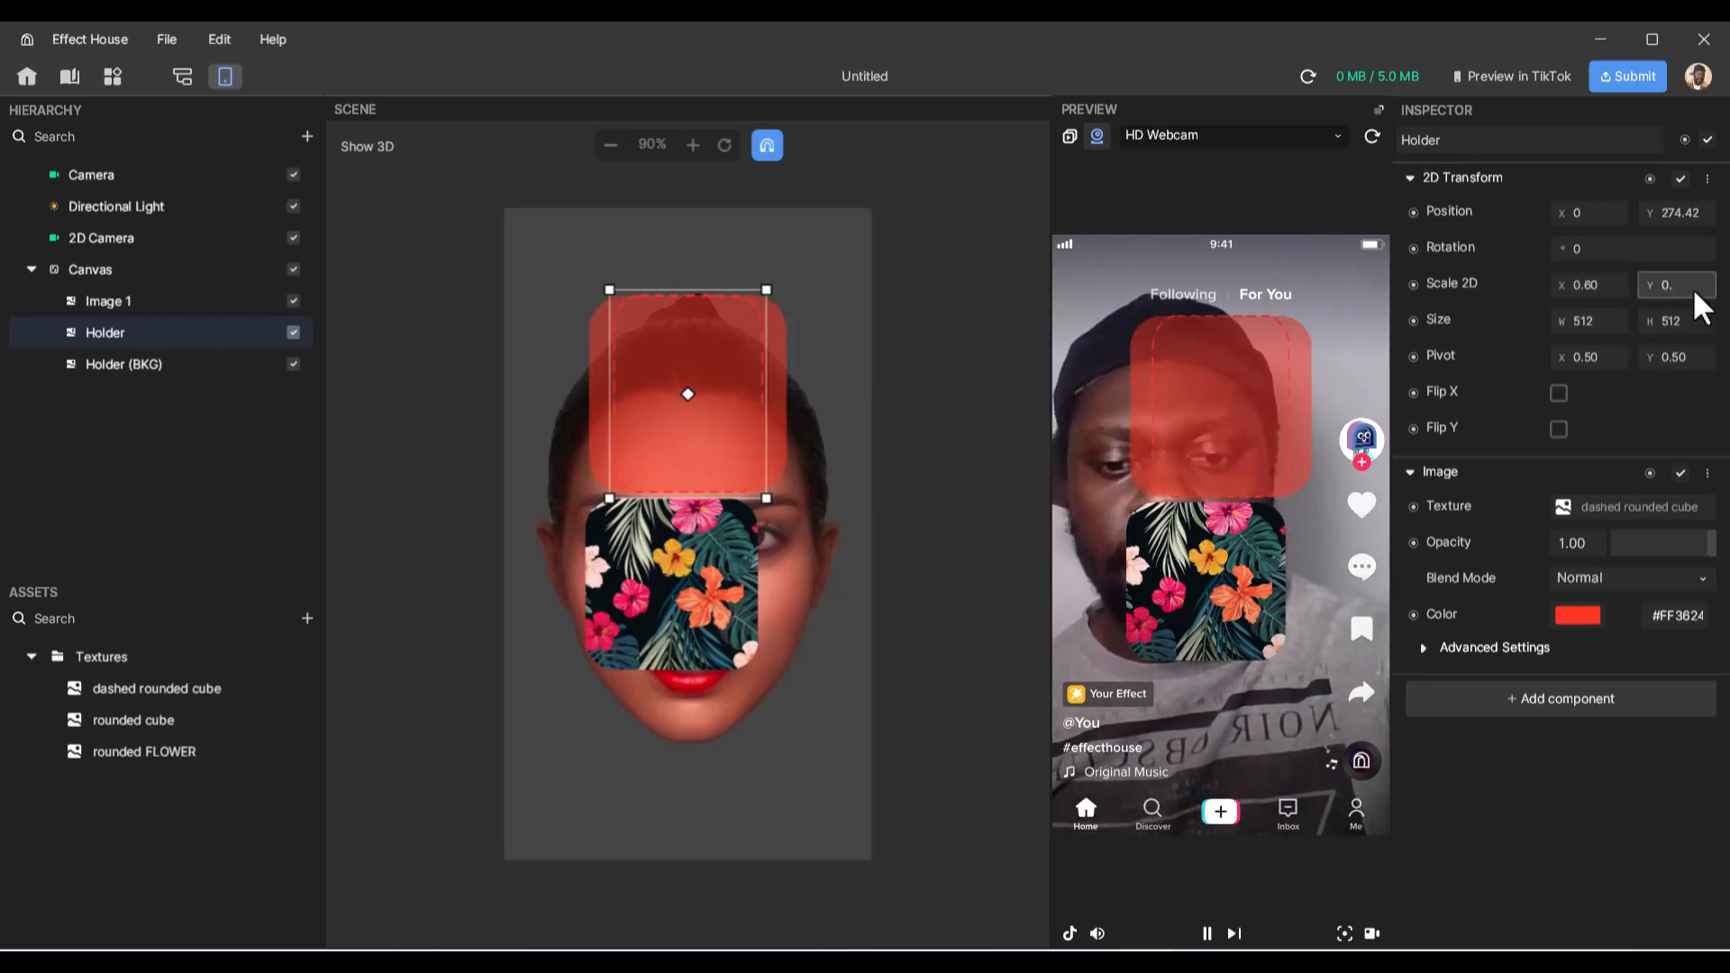
- Set the Holder (BKG) image's 2D scale to 0.6 in X and Y, and move both holder images together slightly higher
click(153, 363)
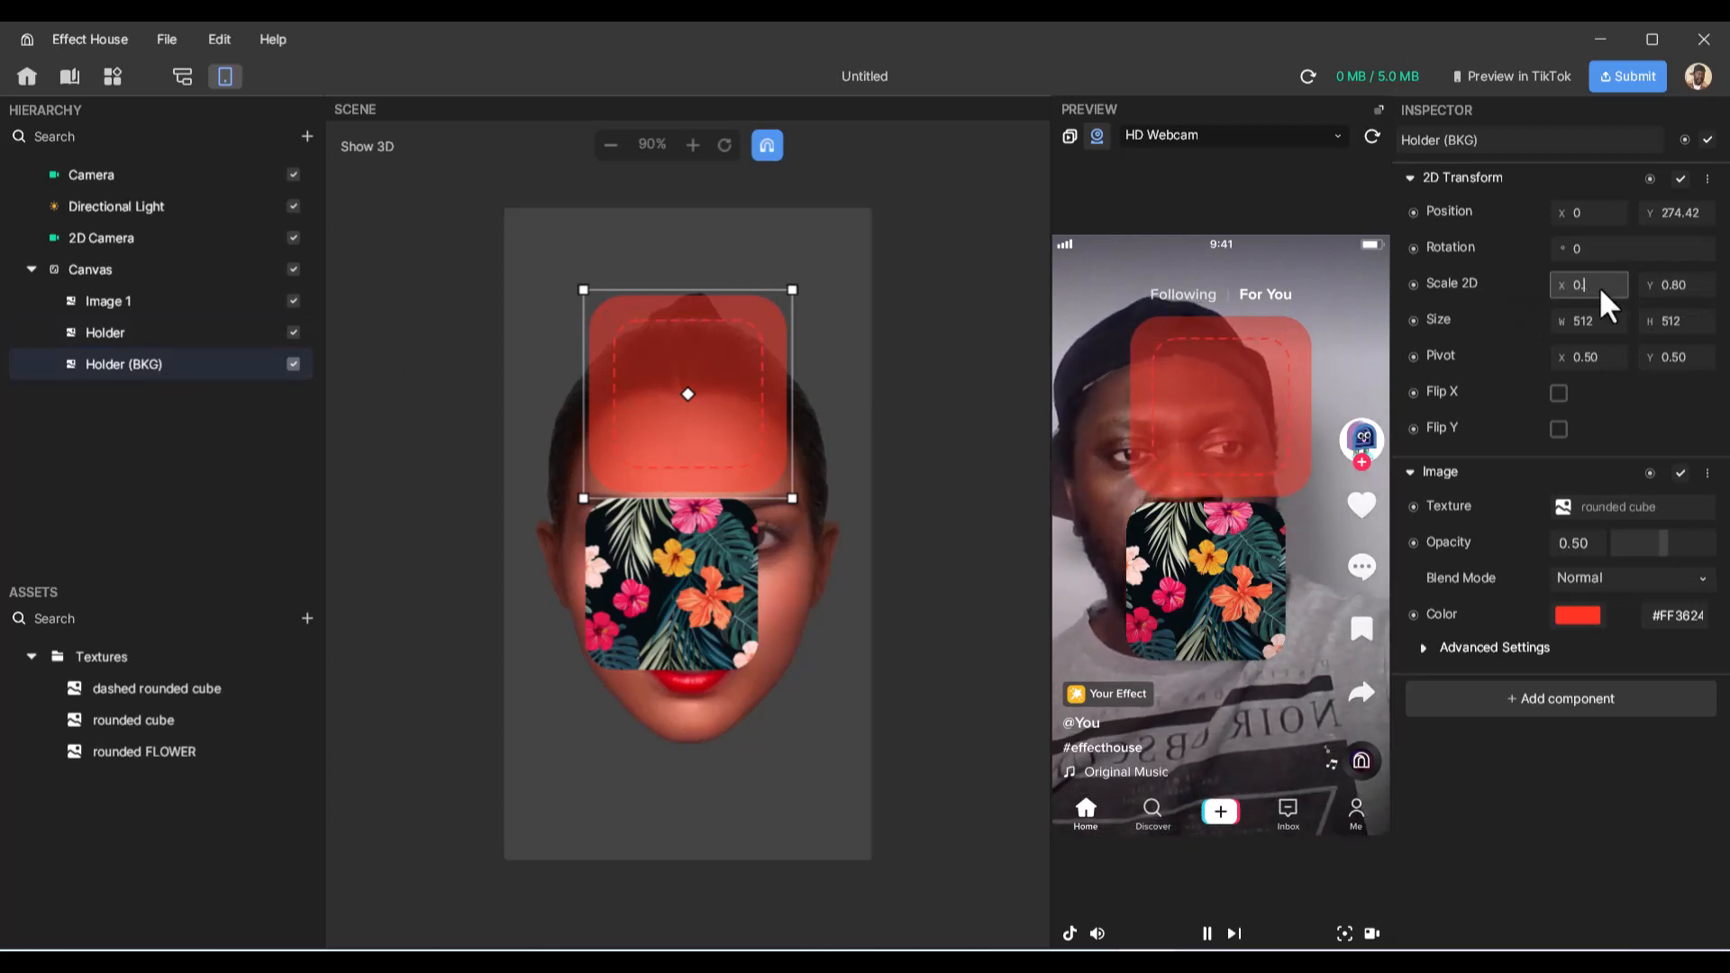
click(1599, 285)
text(0.6)
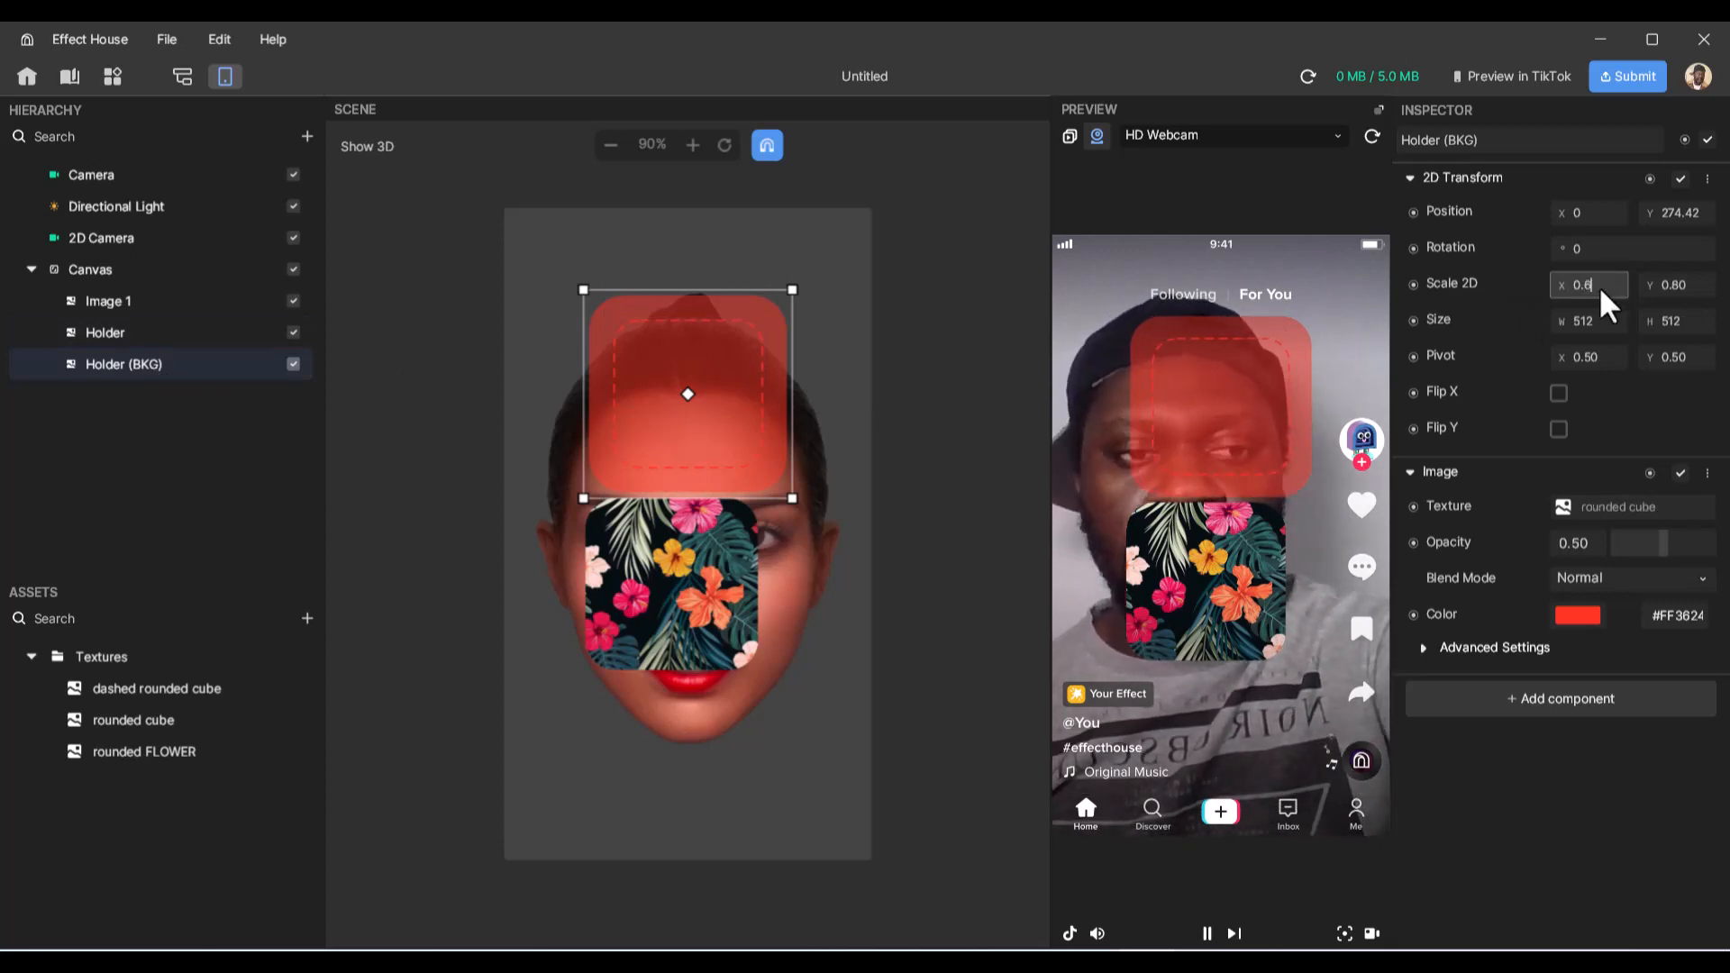
click(1695, 286)
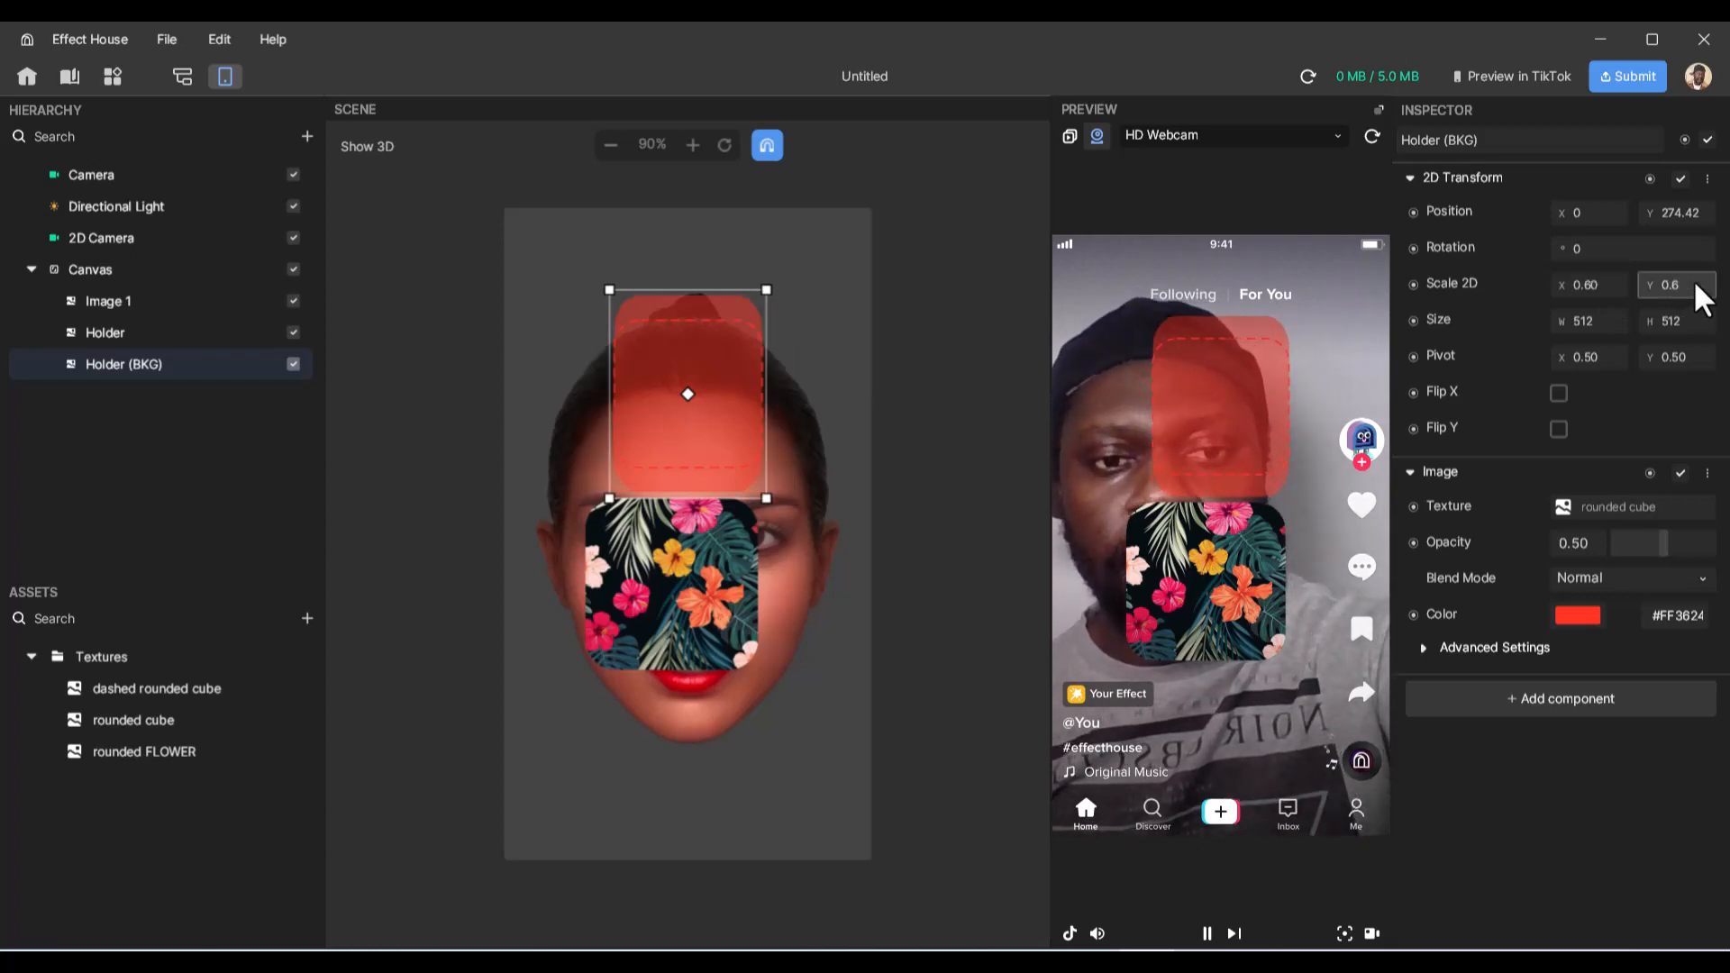
key(Return)
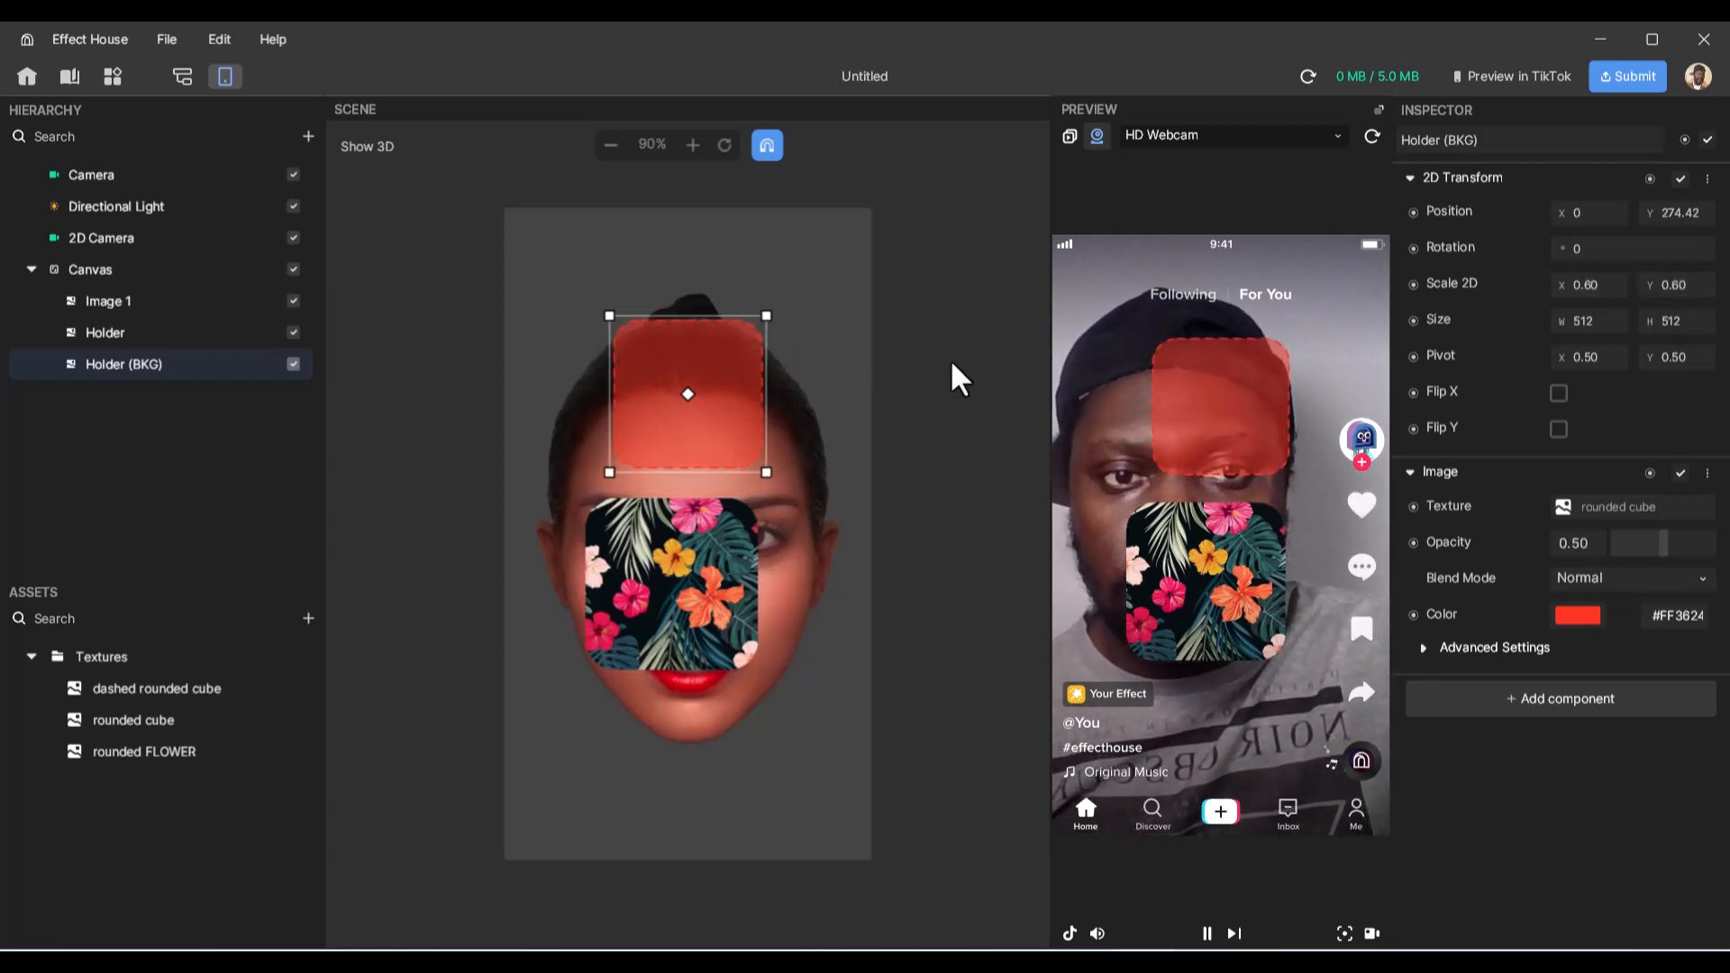
ctrl+click(121, 333)
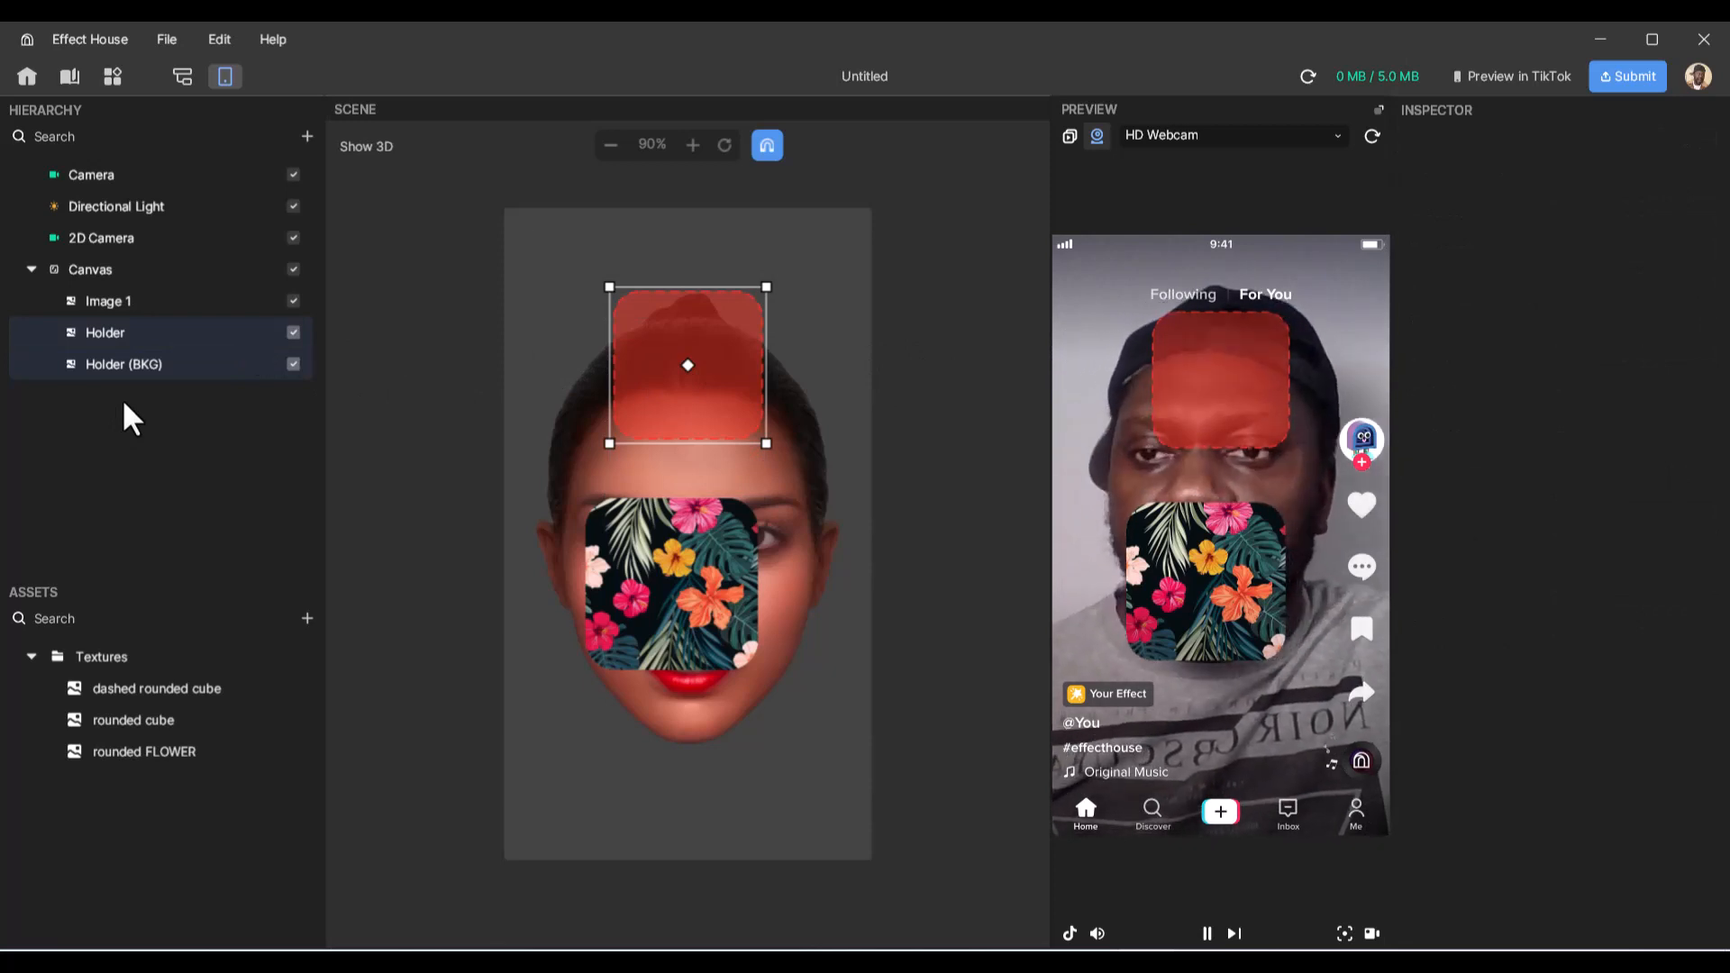
click(145, 332)
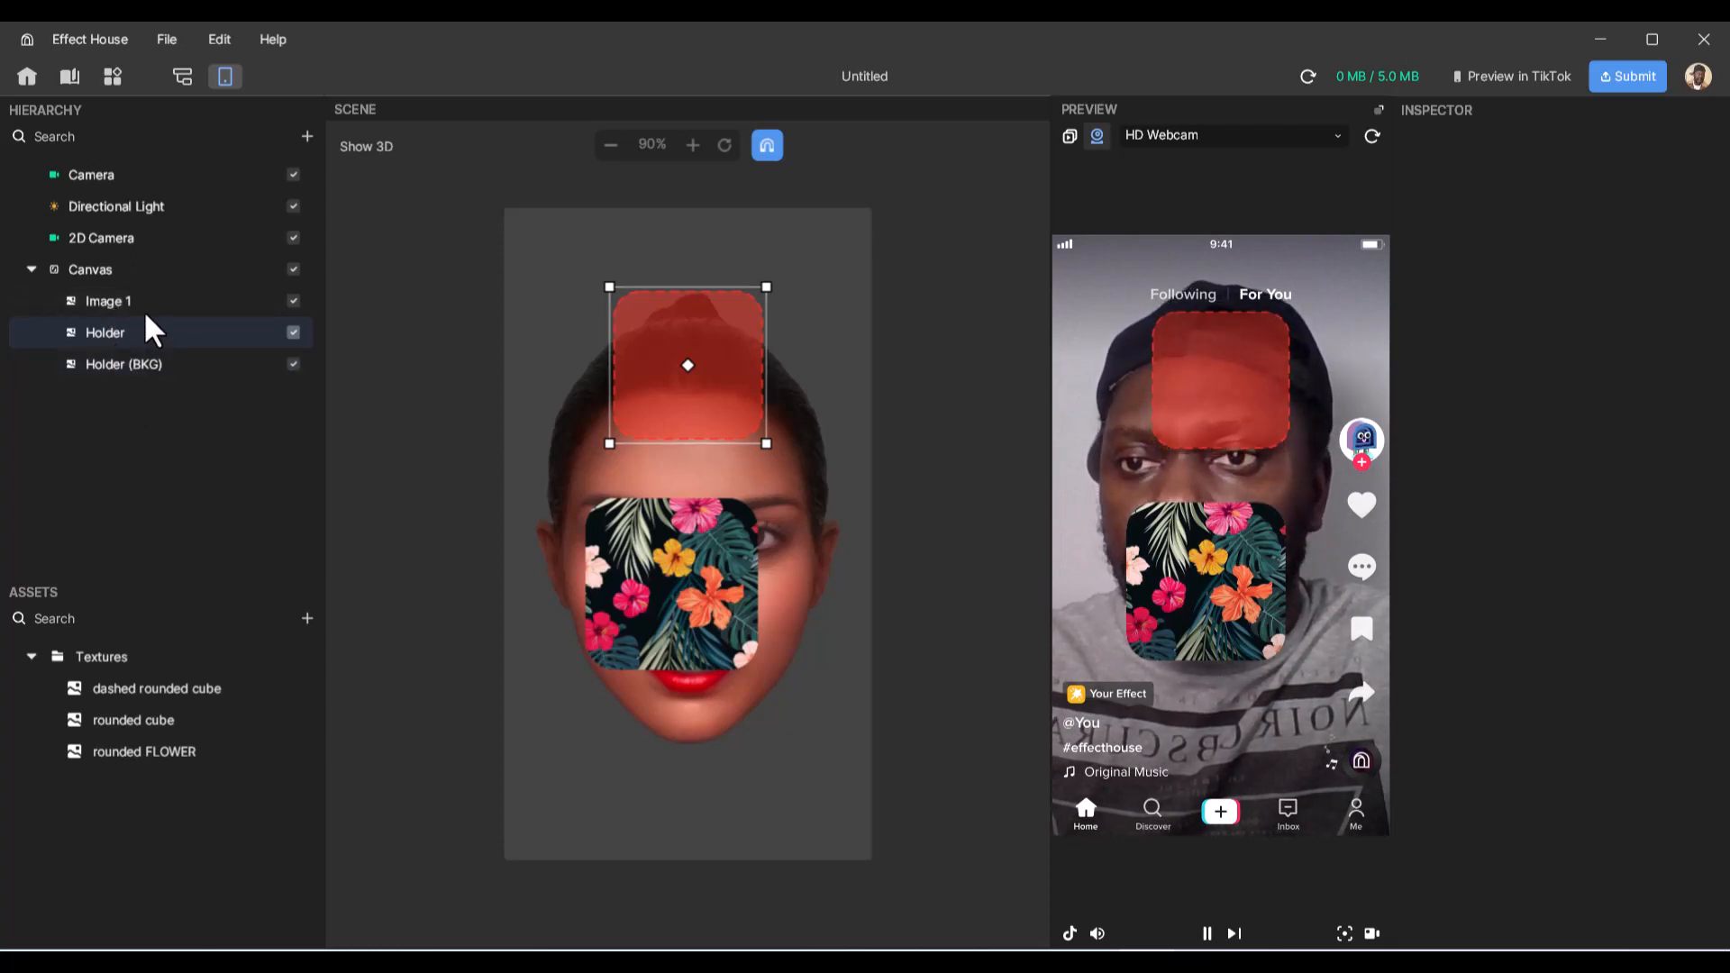
shift+click(148, 365)
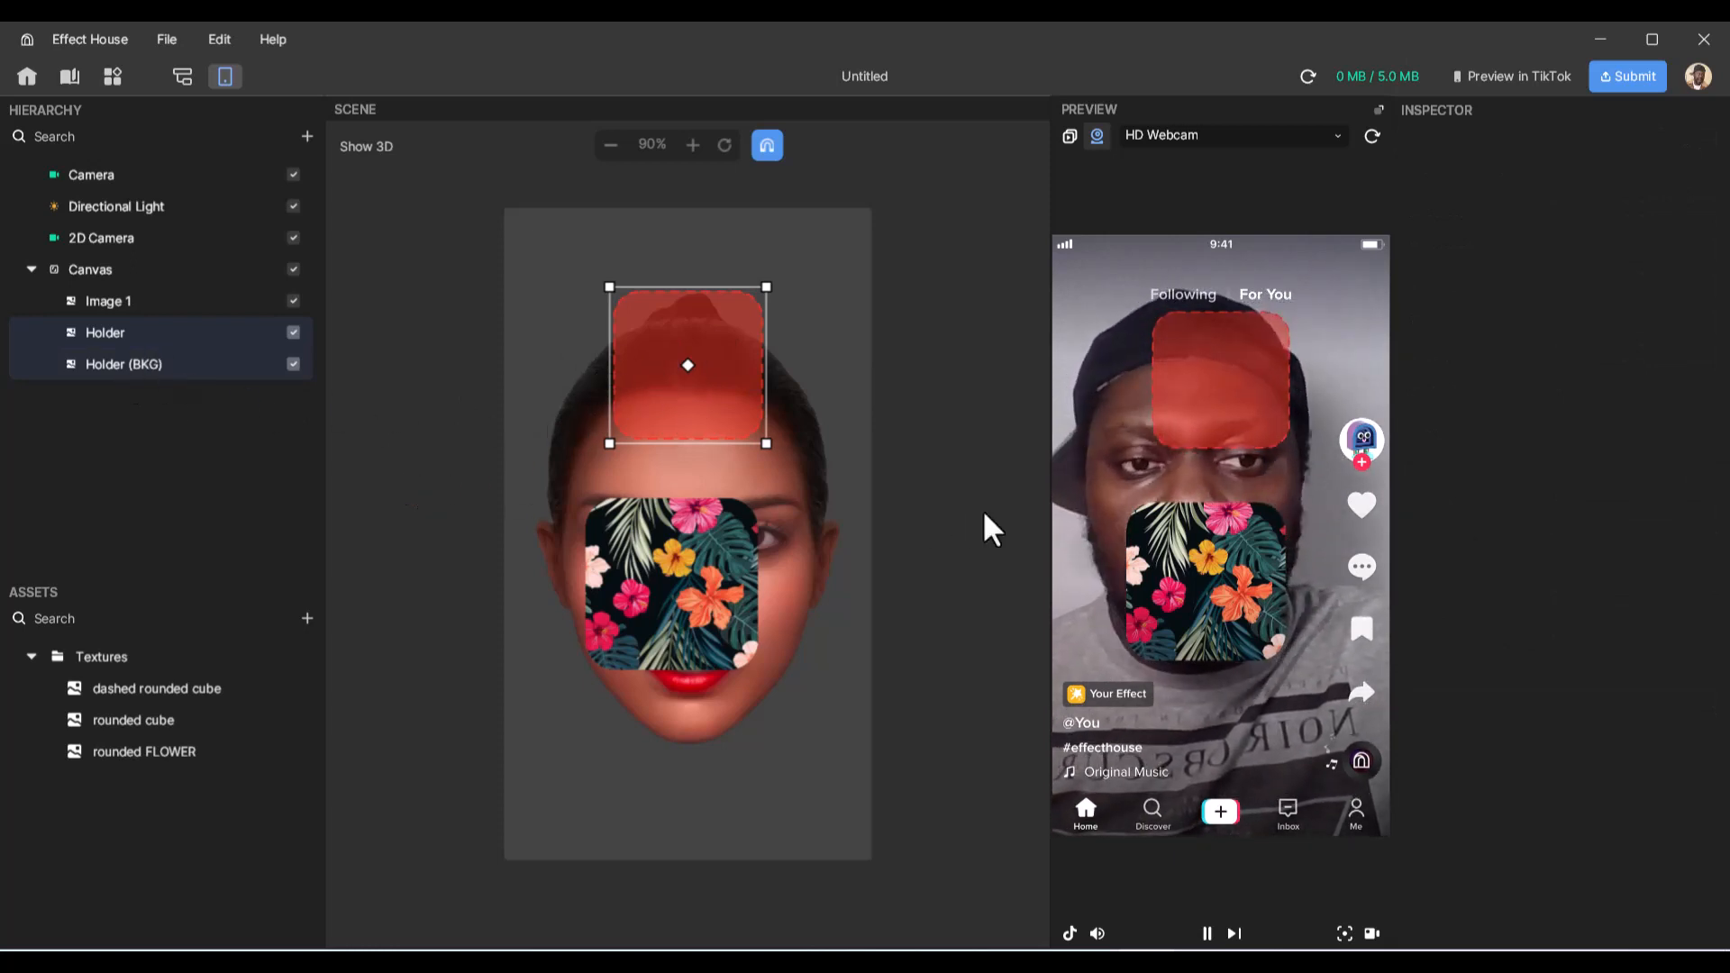
ctrl+click(134, 368)
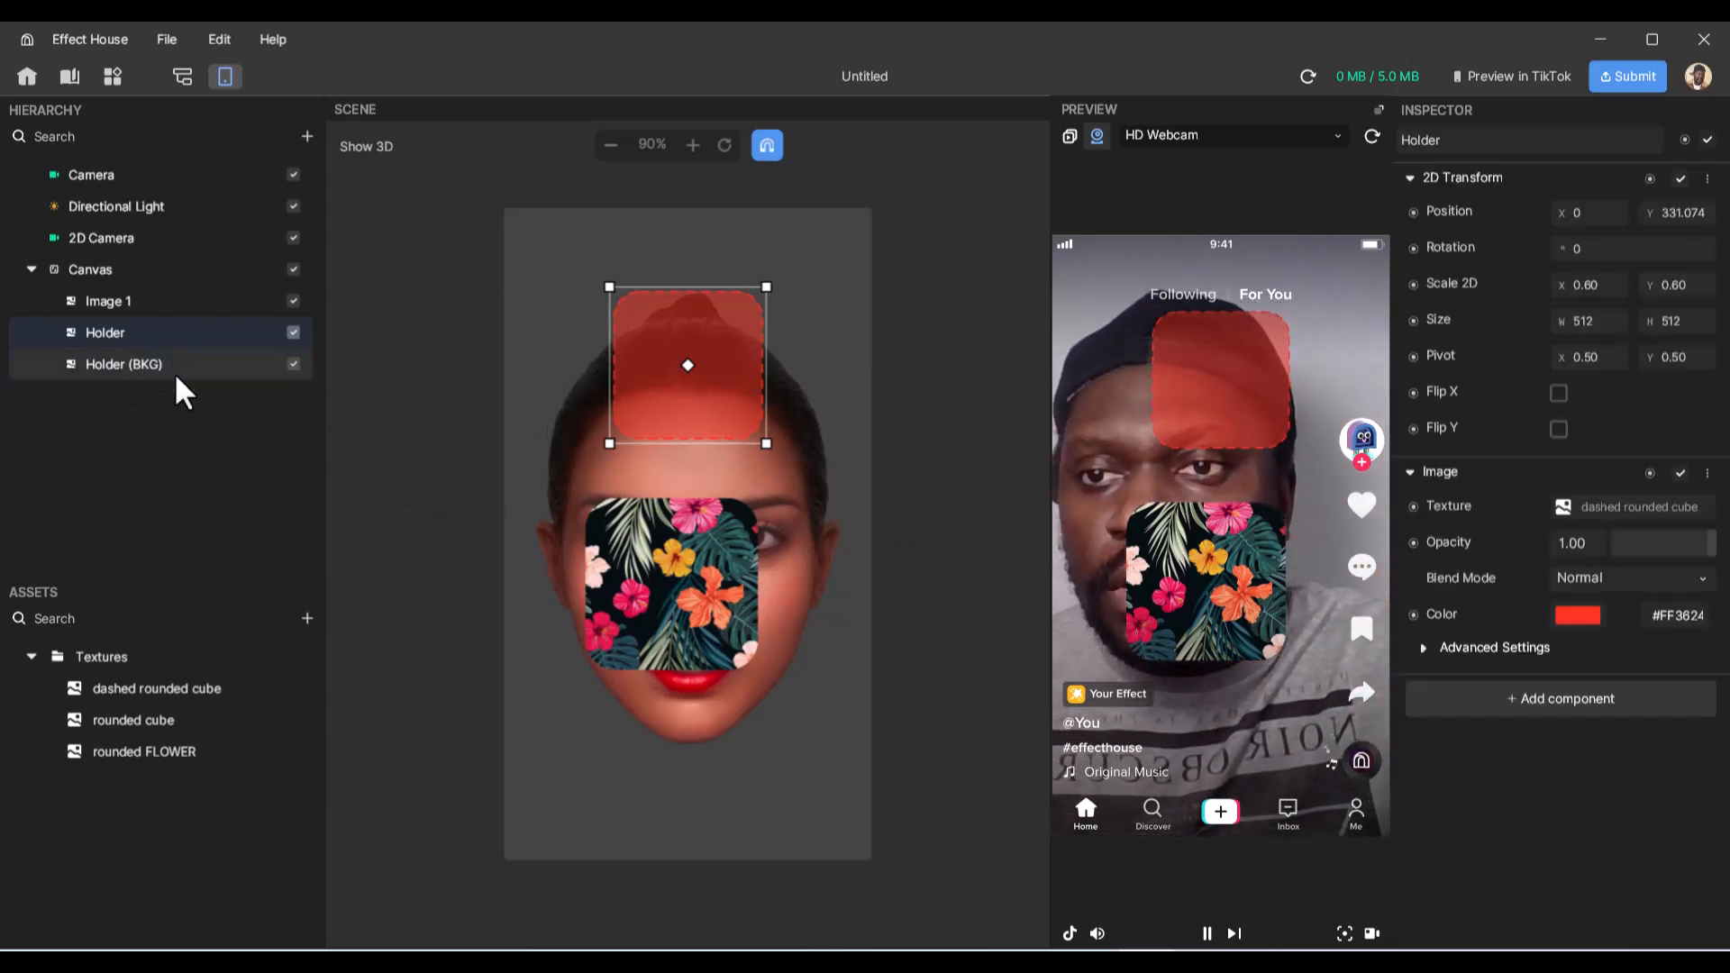
click(103, 297)
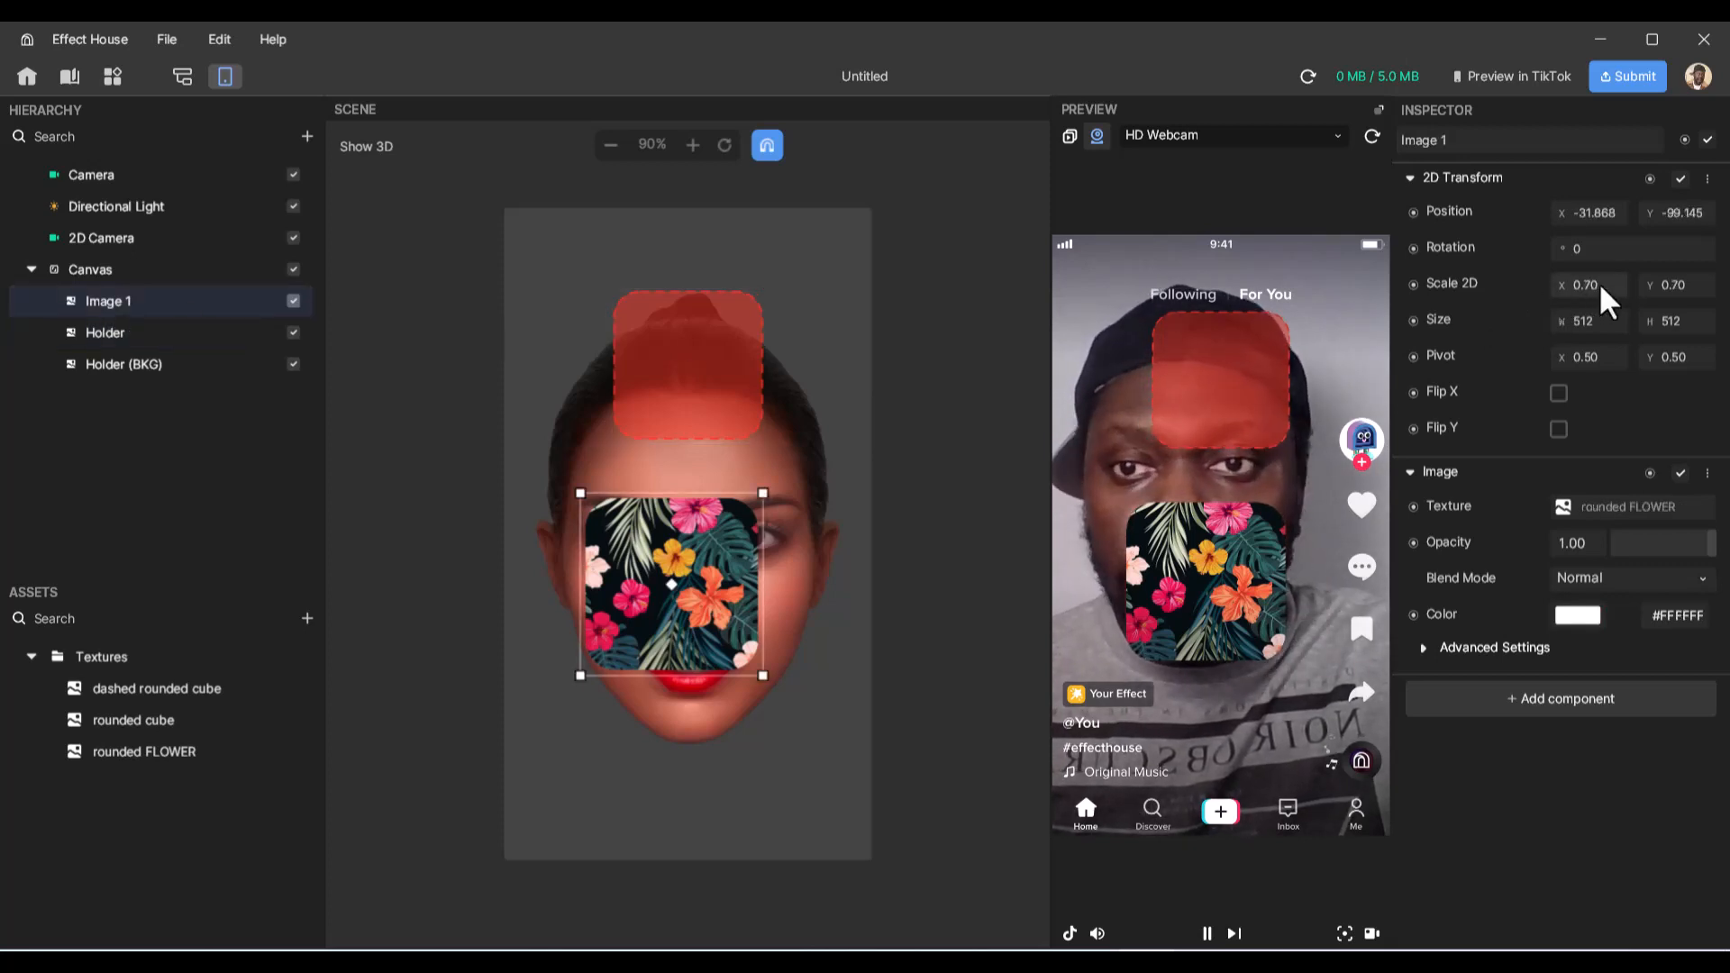
double_click(100, 330)
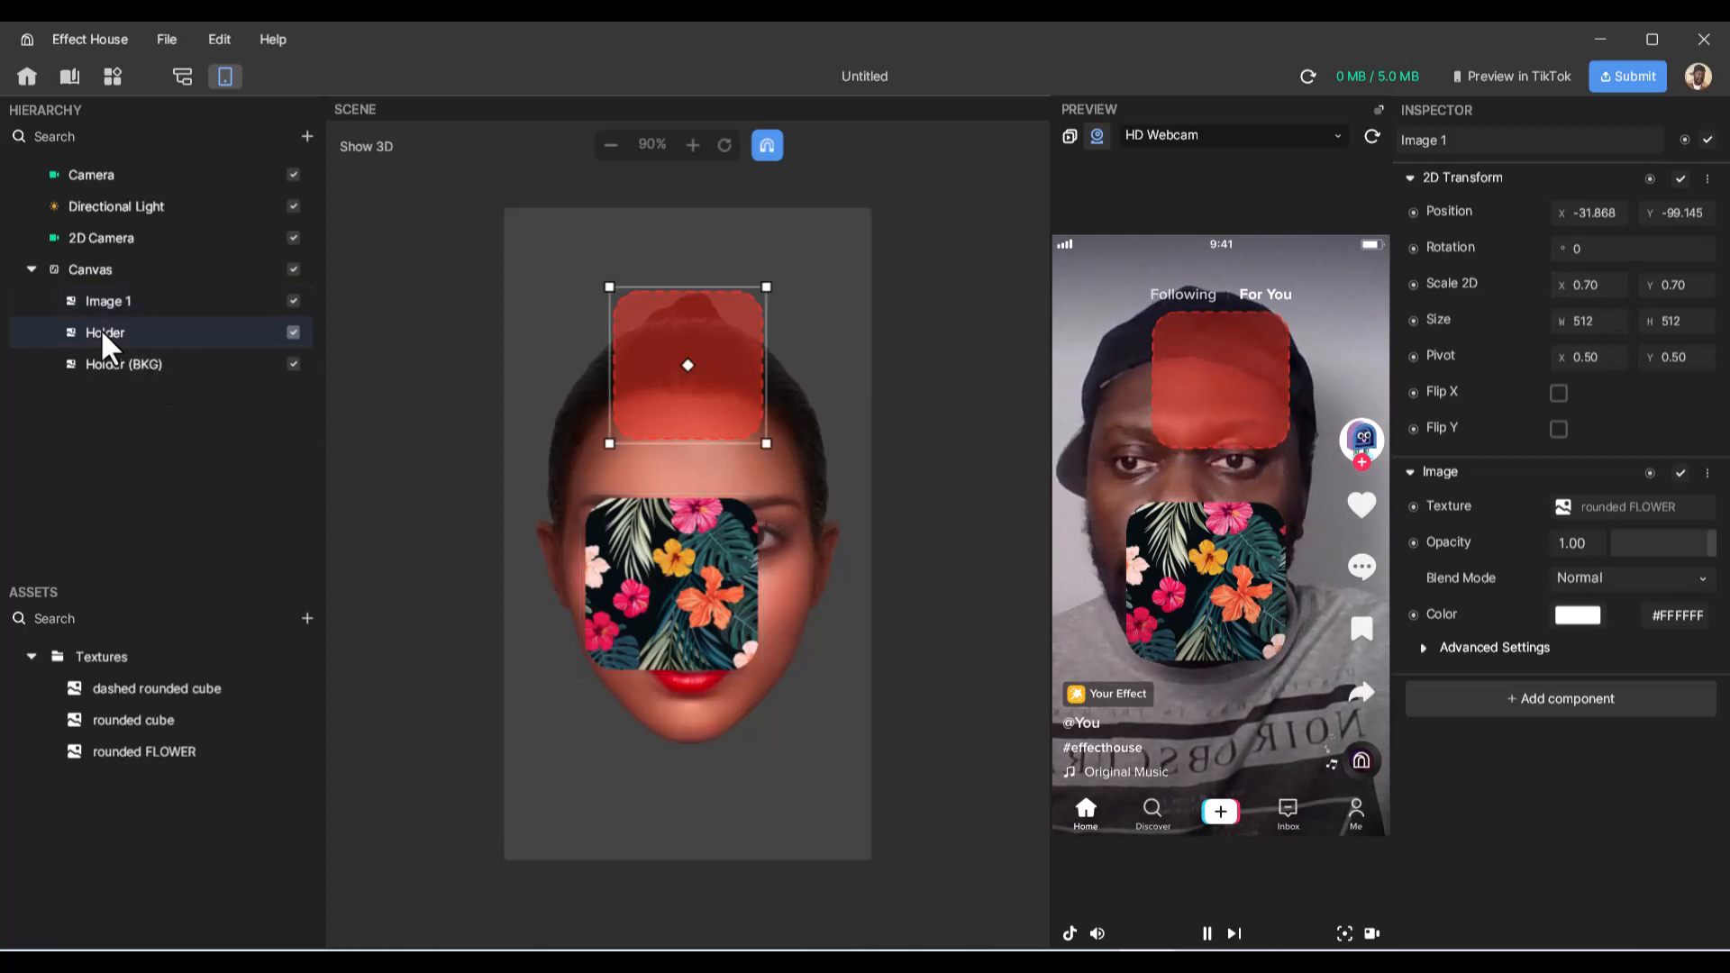
- Set Image 1's 2D scale to 0.45 in both X and Y
click(123, 301)
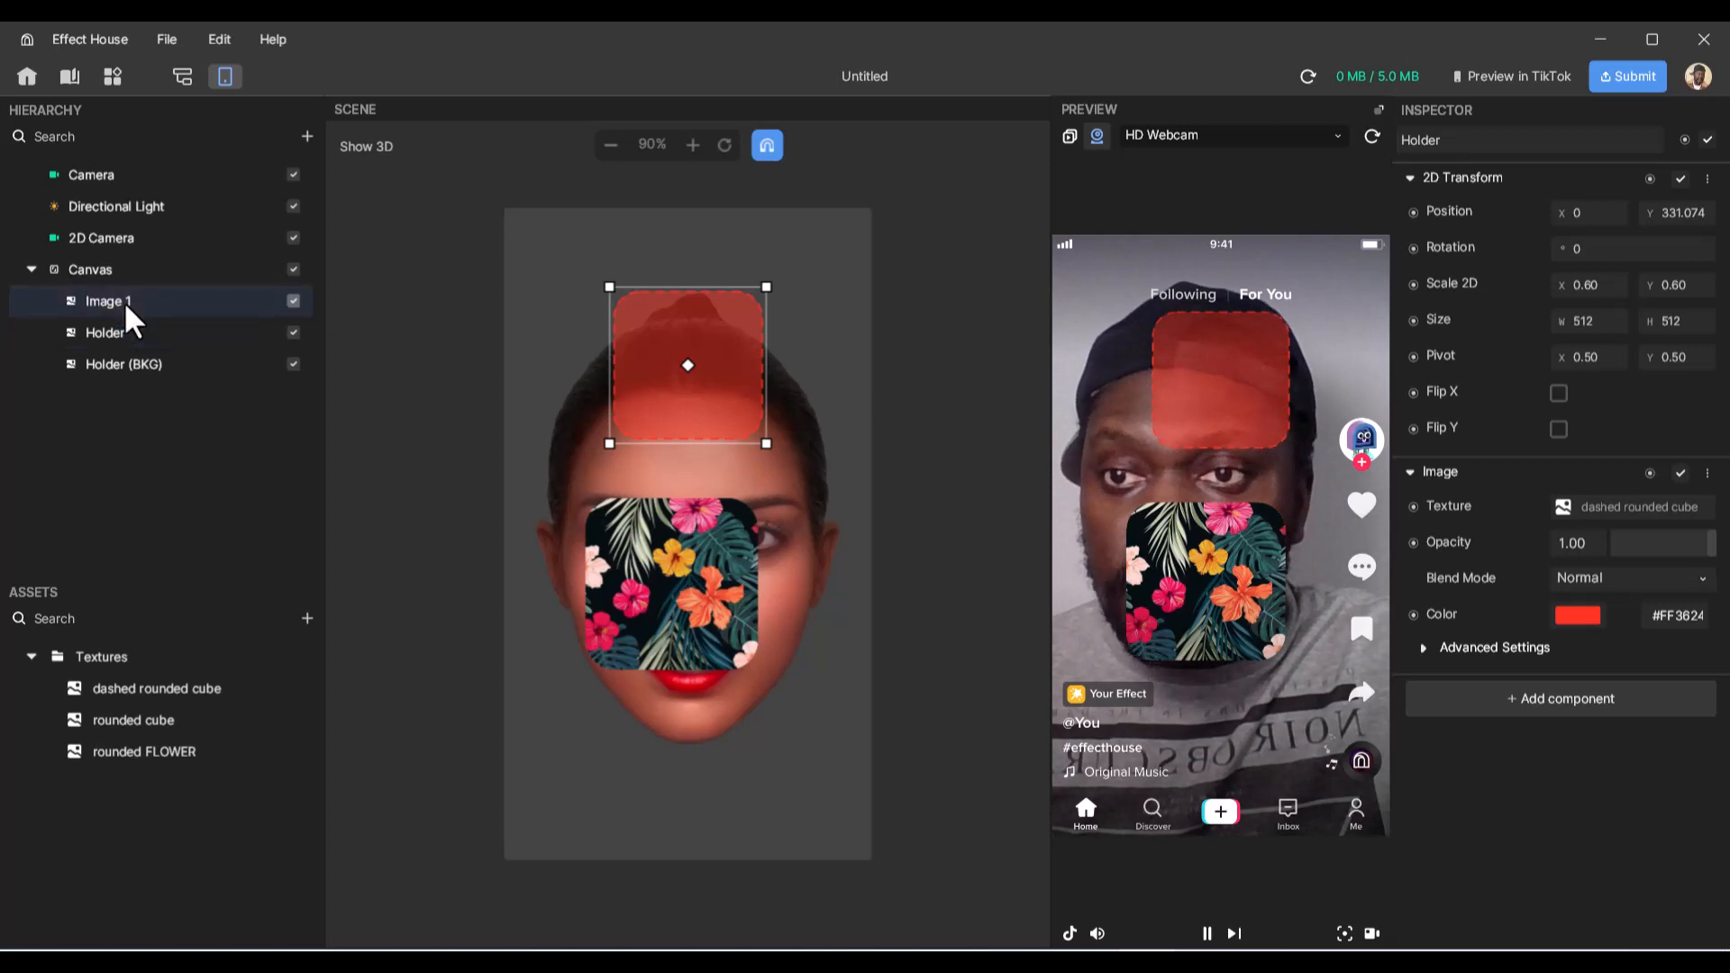
click(1603, 285)
key(BackSpace)
key(BackSpace)
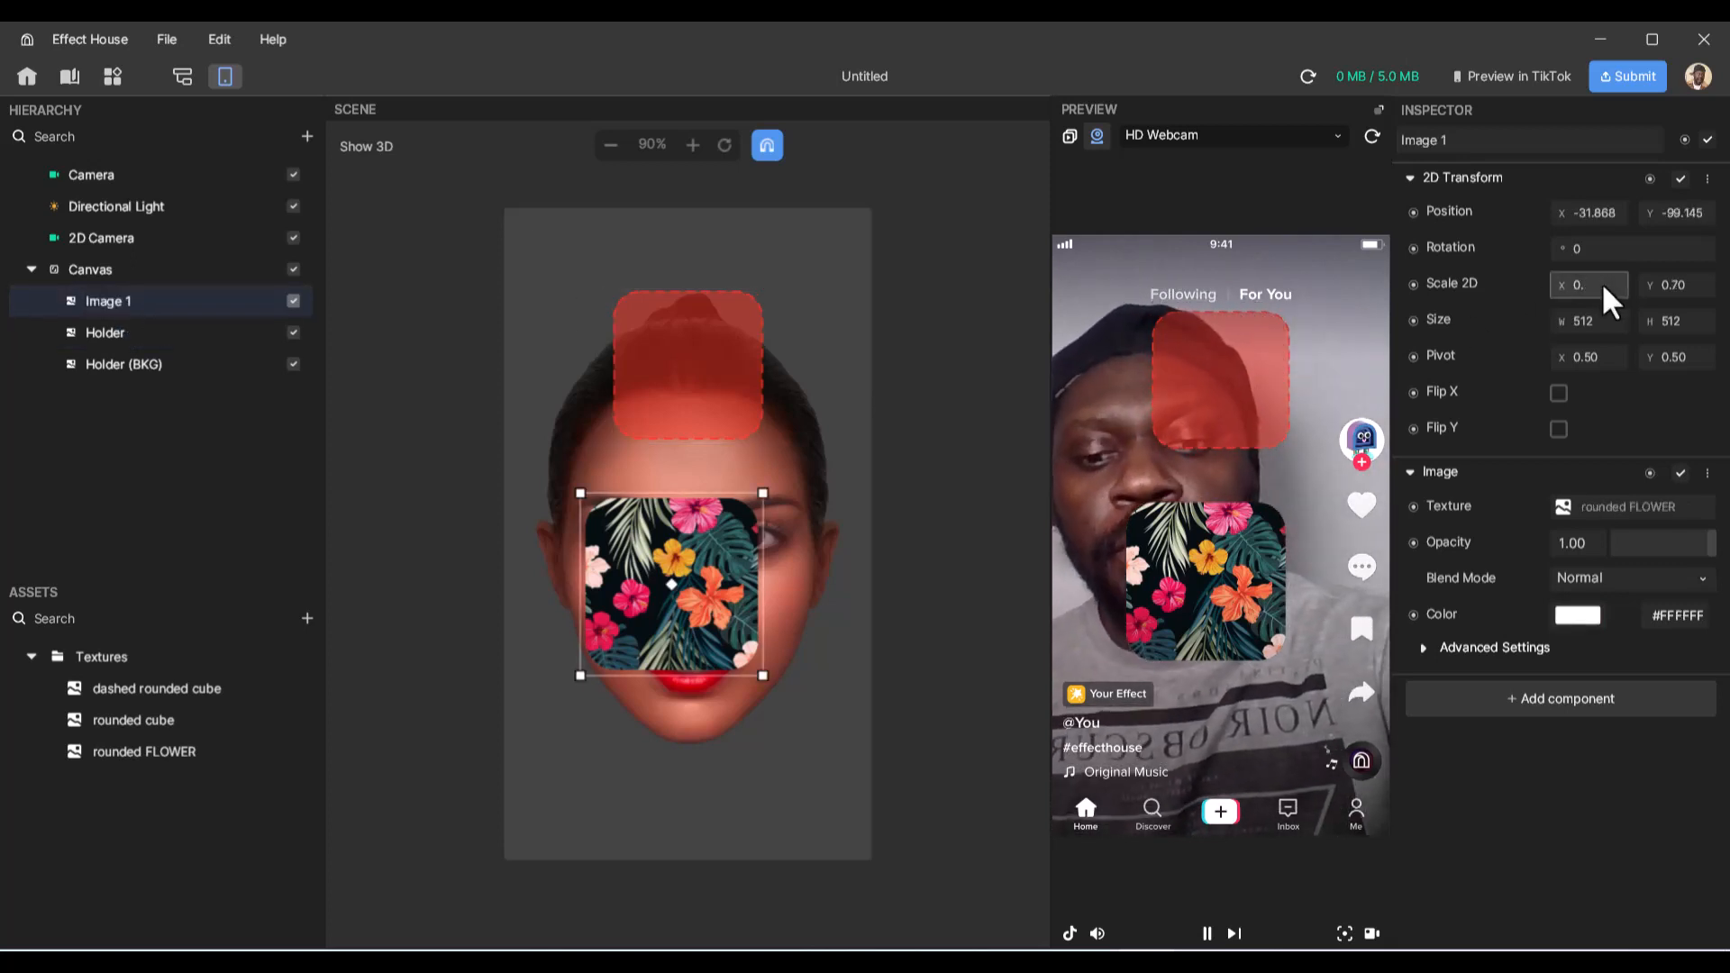
text(45)
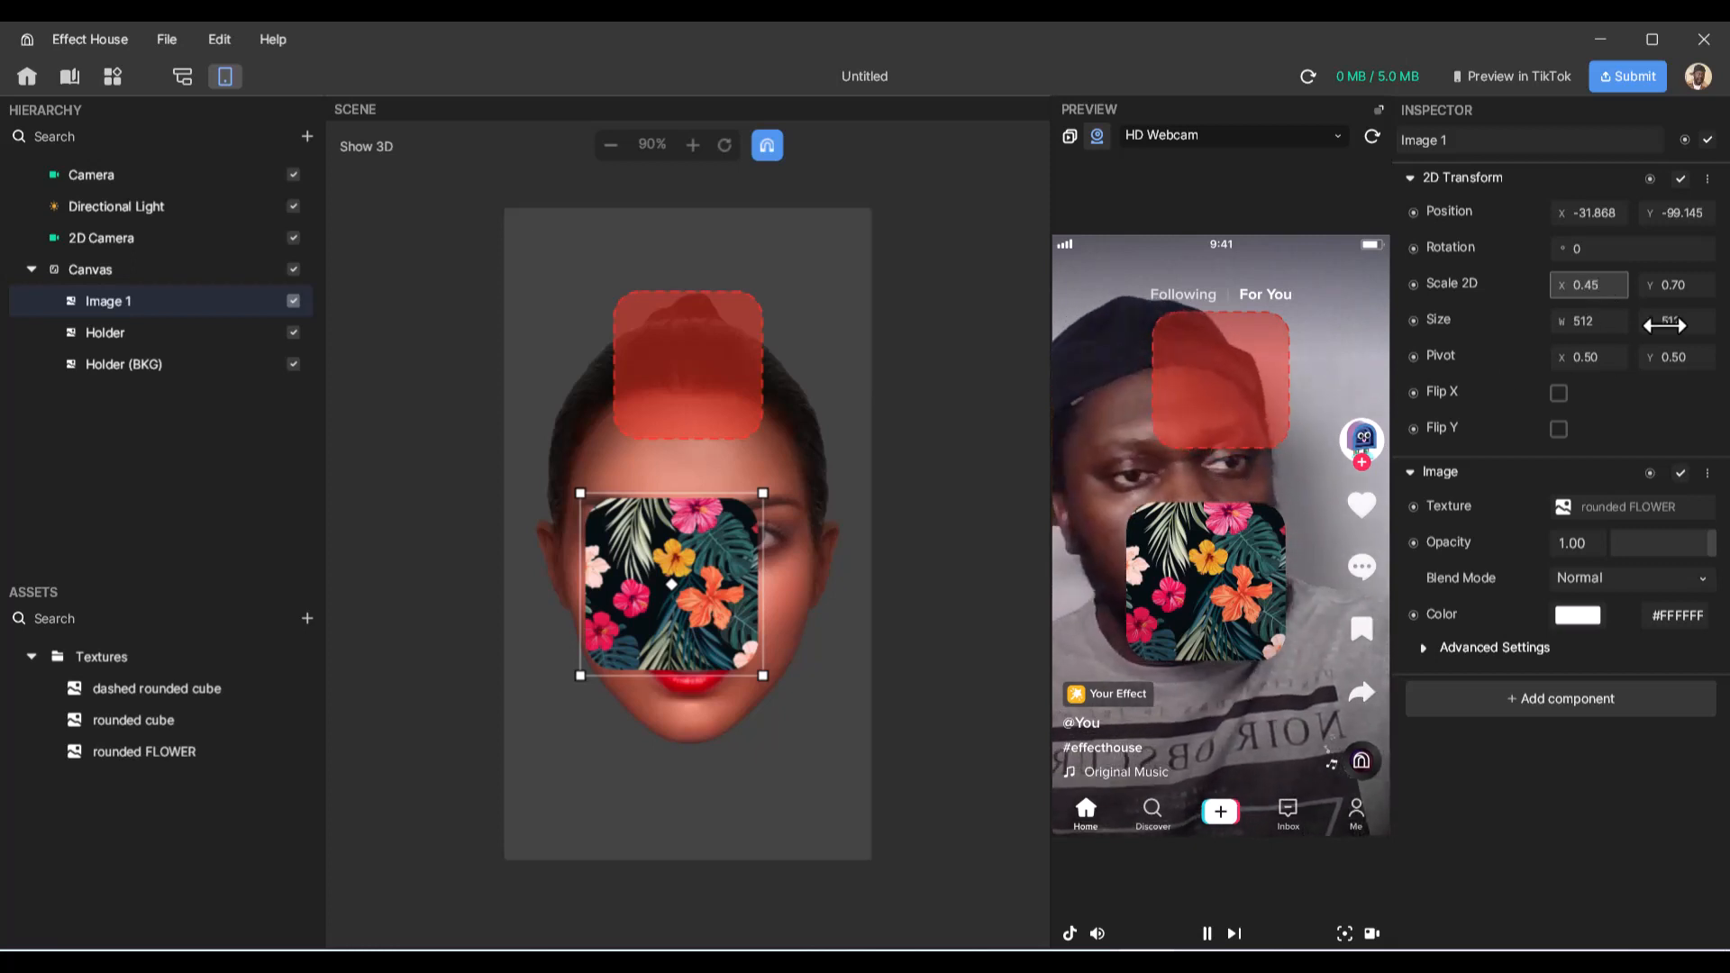
click(1685, 283)
key(BackSpace)
key(BackSpace)
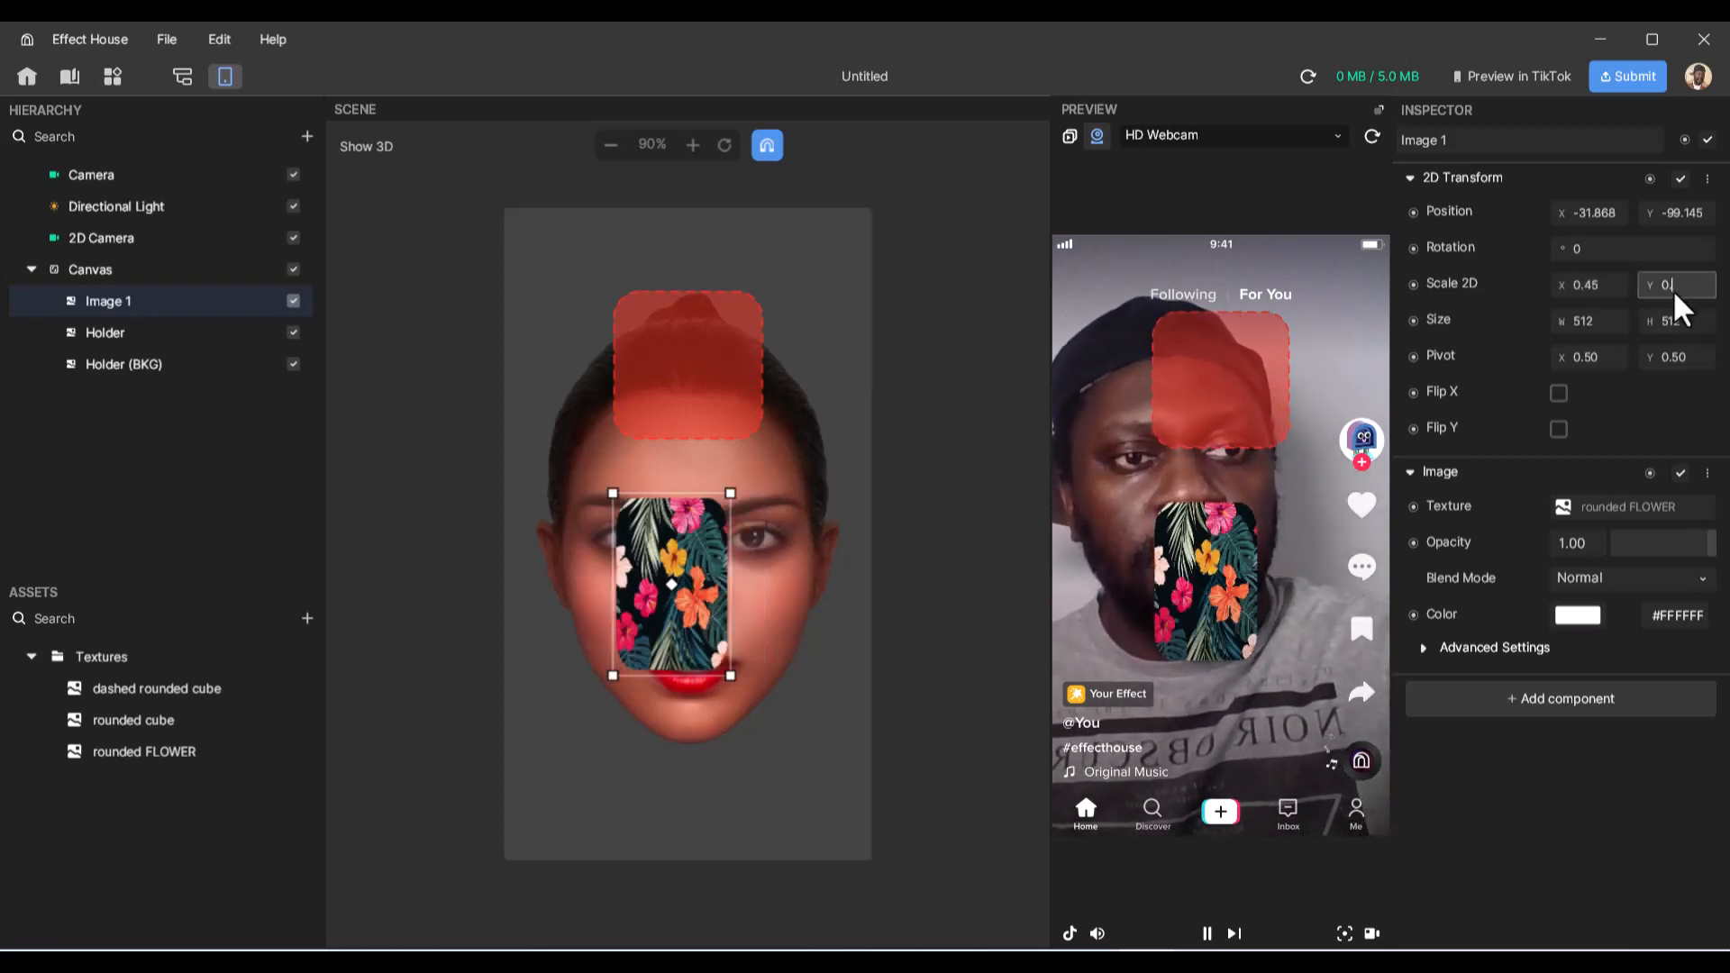
text(45)
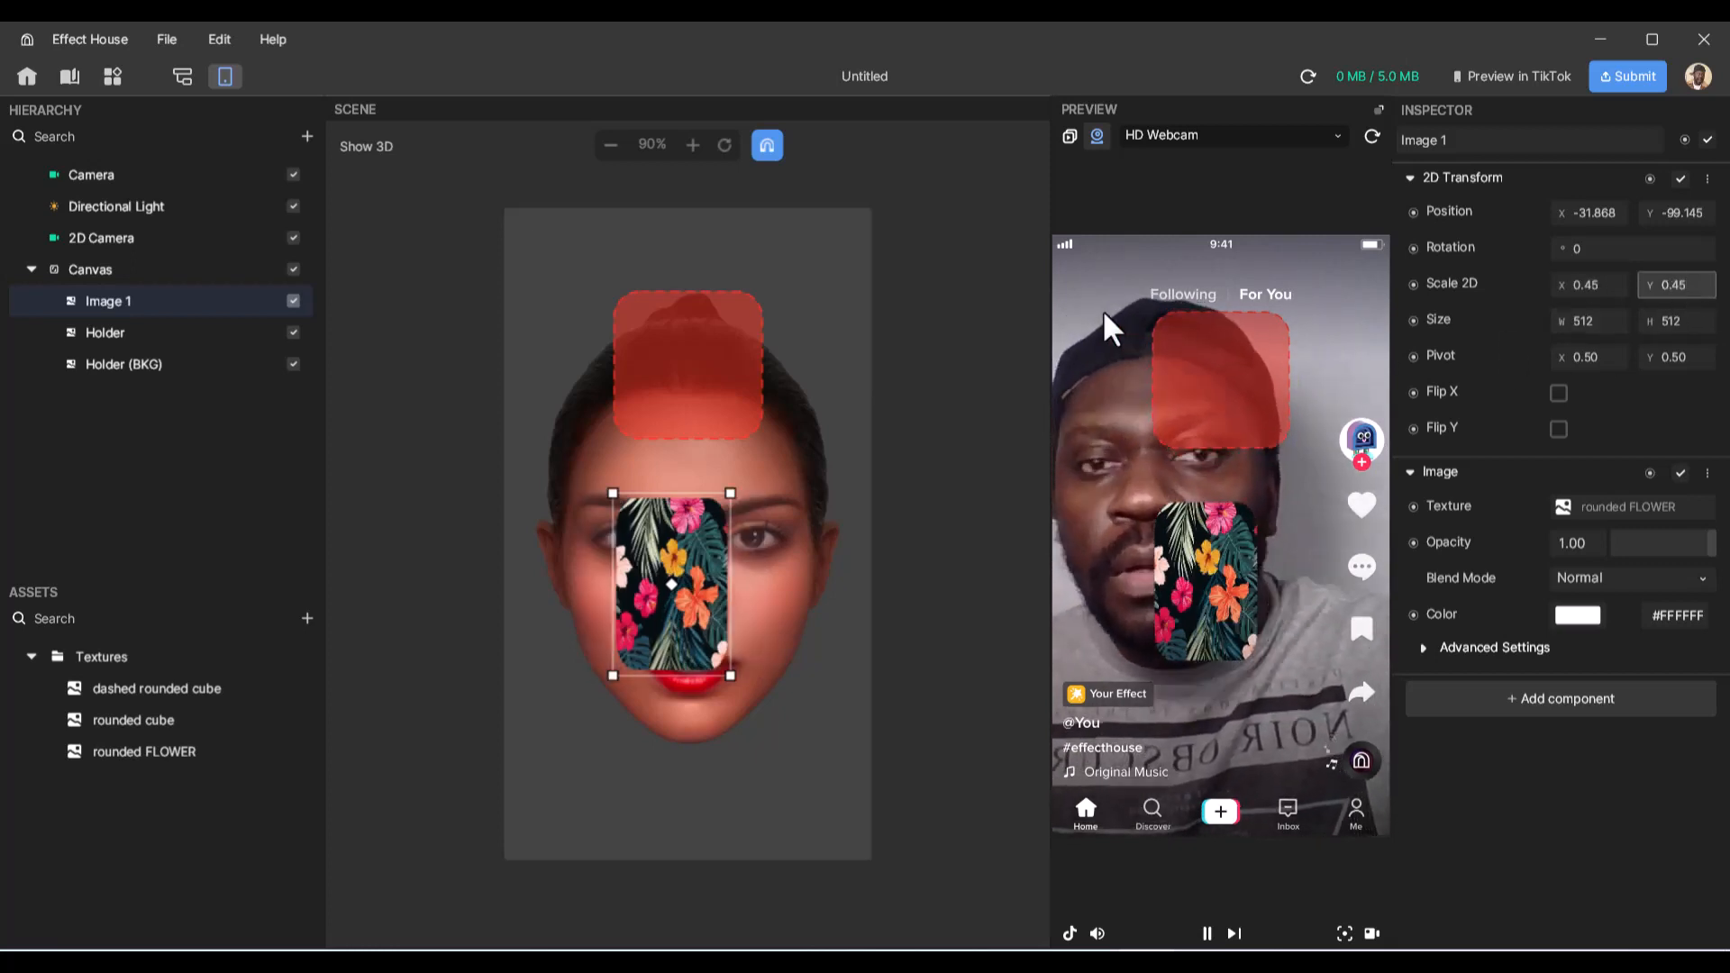
click(1689, 321)
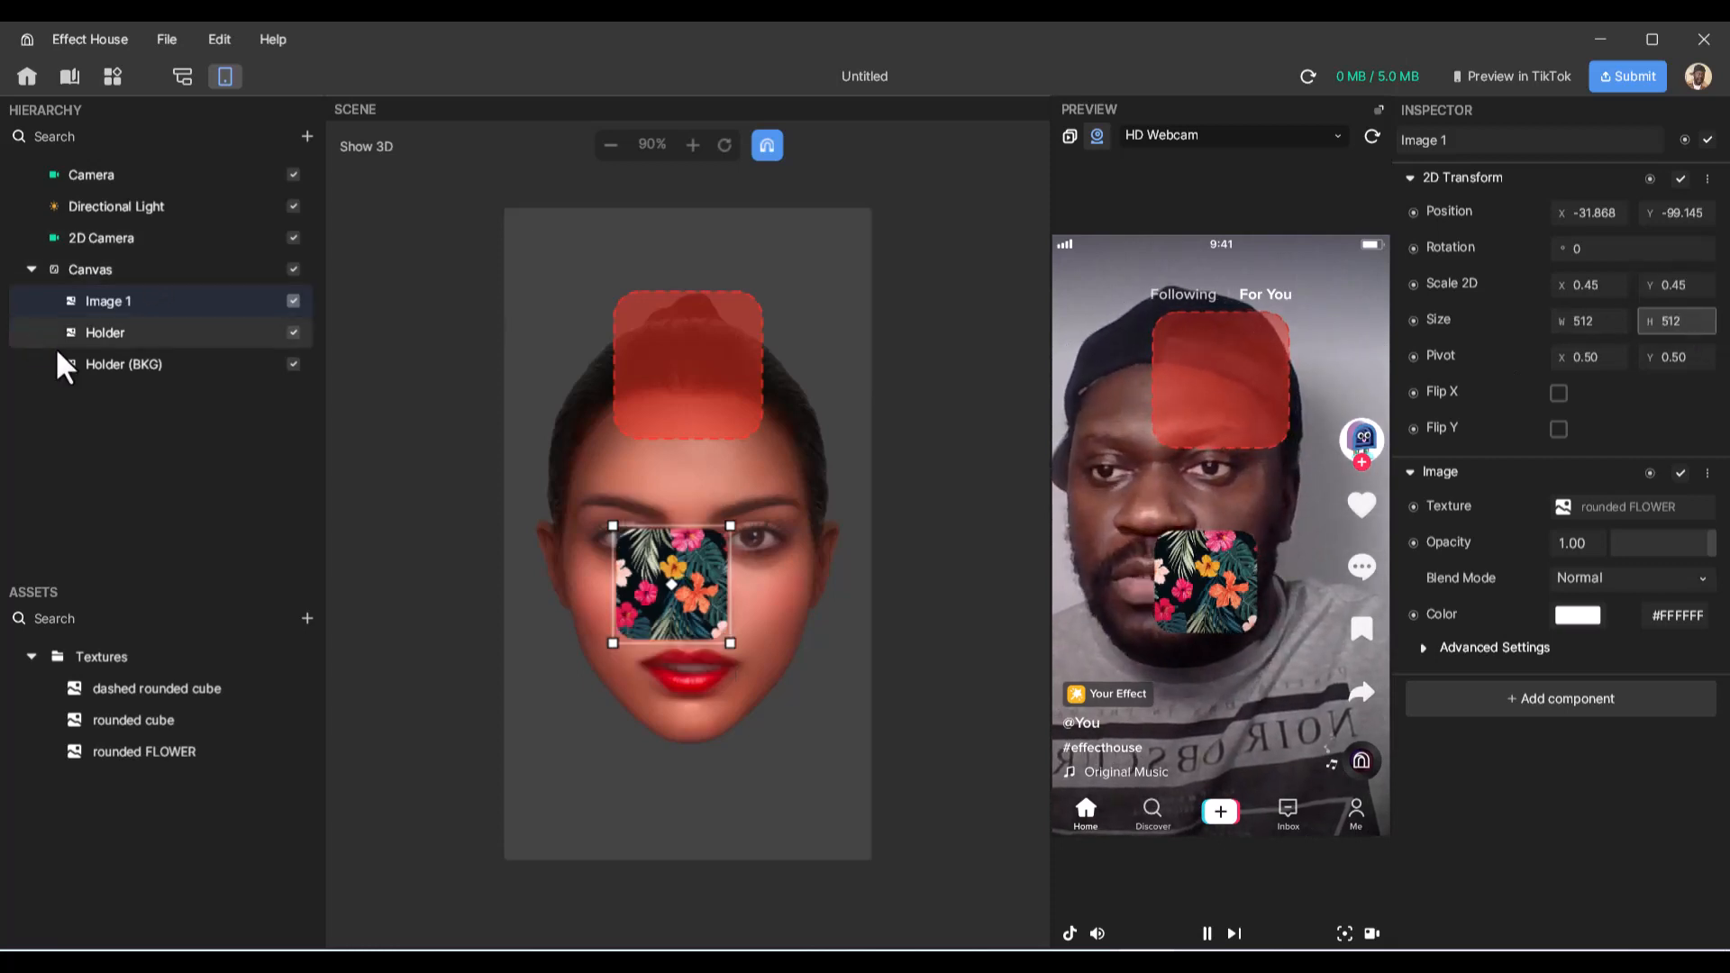
- Move Image 1 onto the holder at X 0, Y about 329, and set its Y scale to 0.5
drag(698, 596, 718, 382)
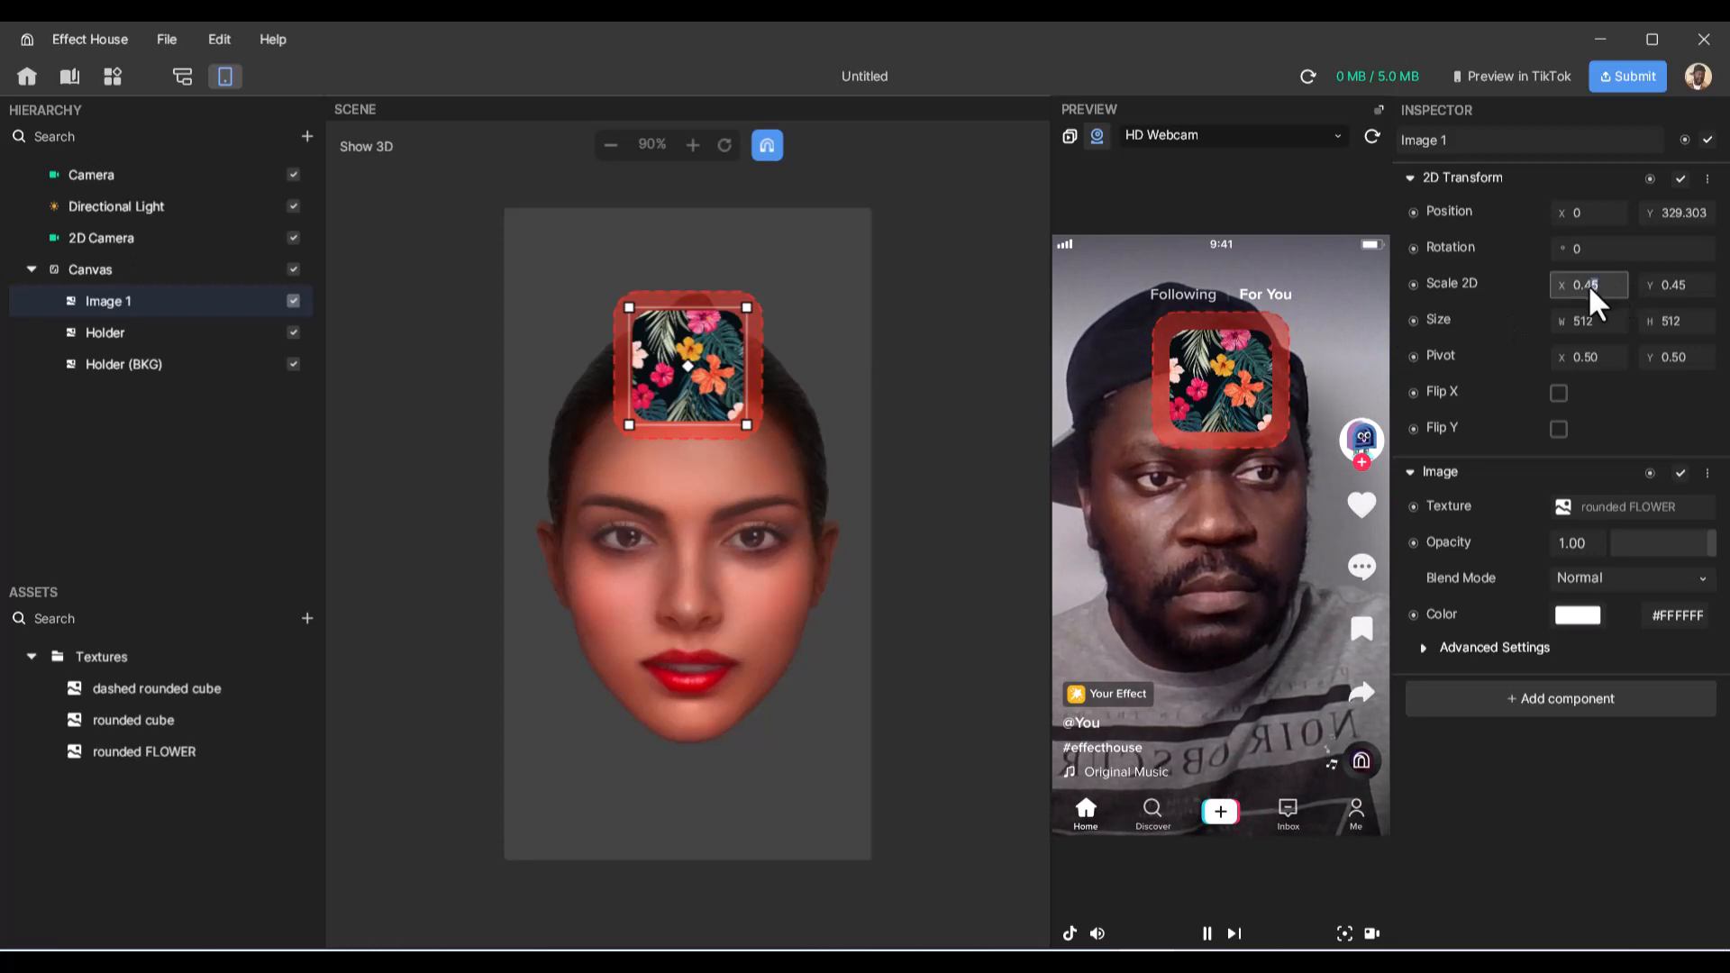
key(BackSpace)
key(BackSpace)
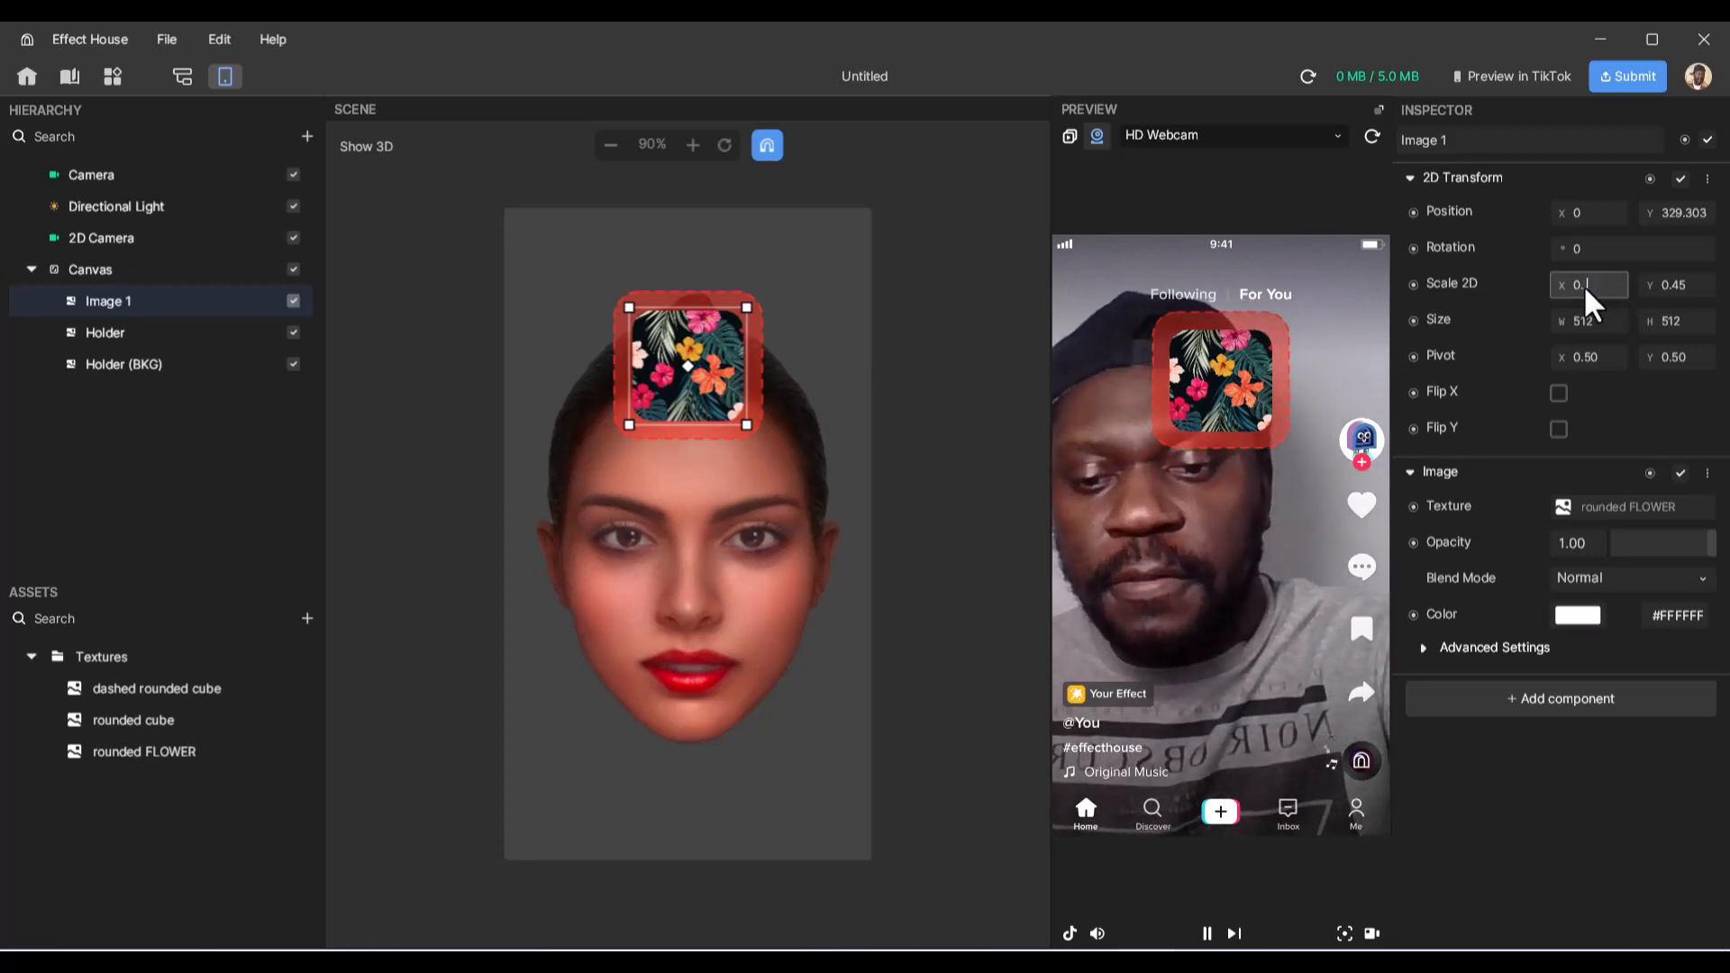
text(.5)
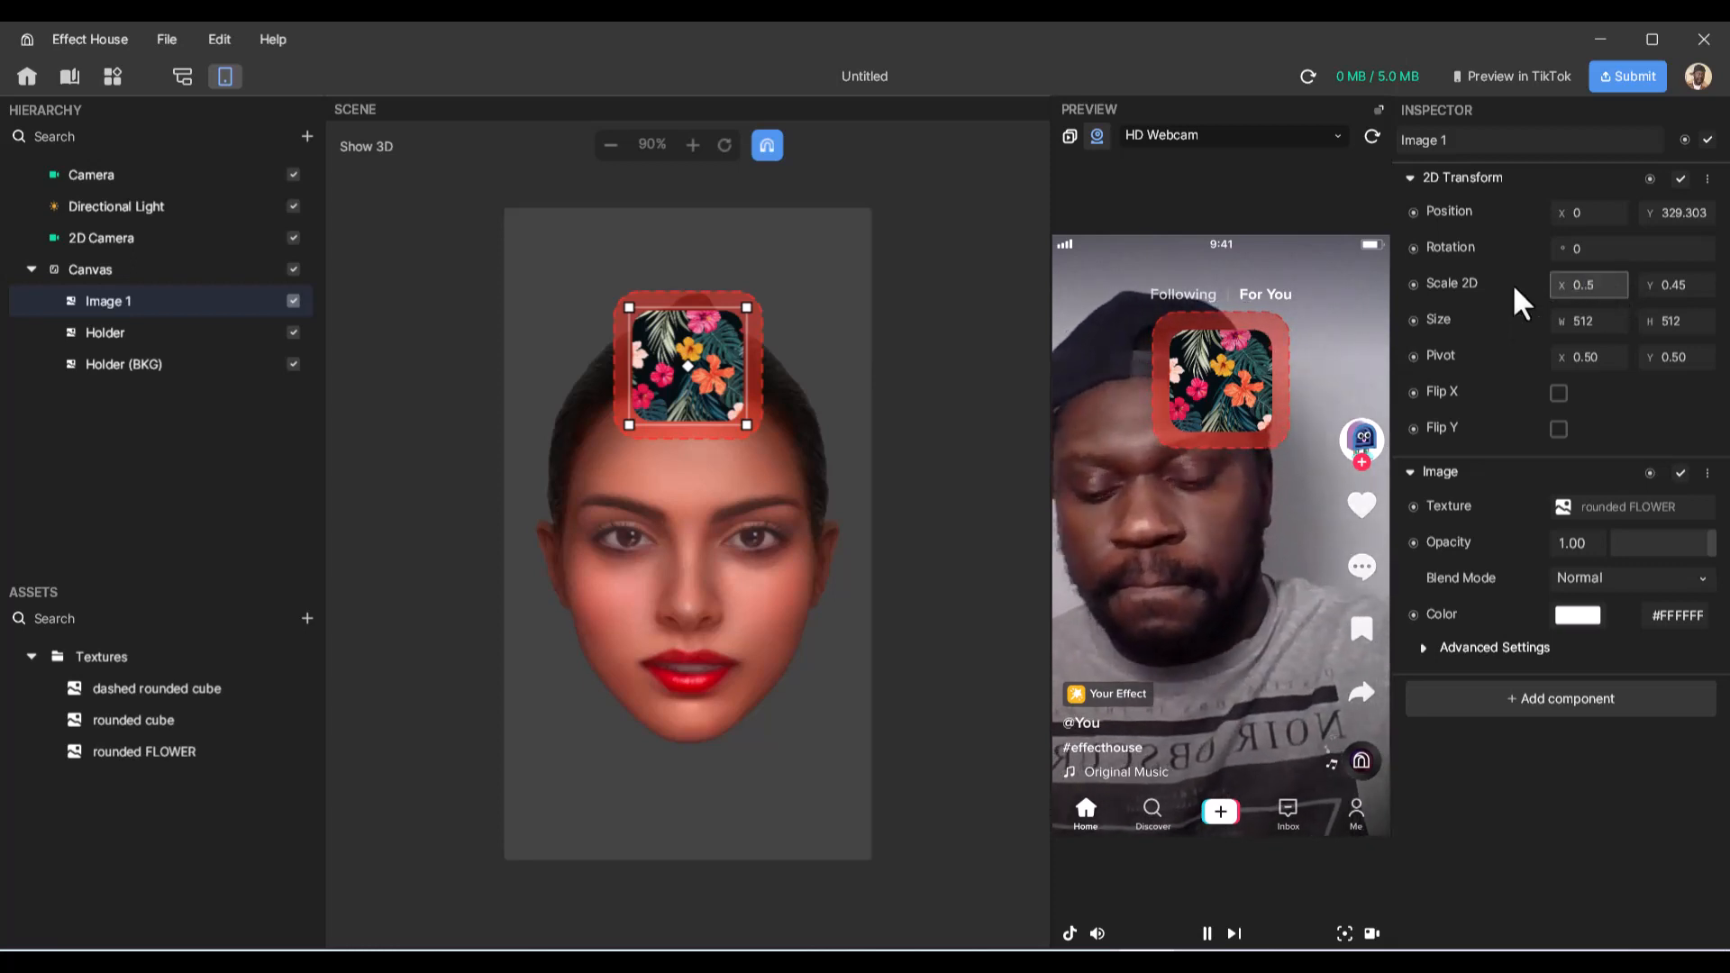
click(1682, 283)
key(BackSpace)
key(BackSpace)
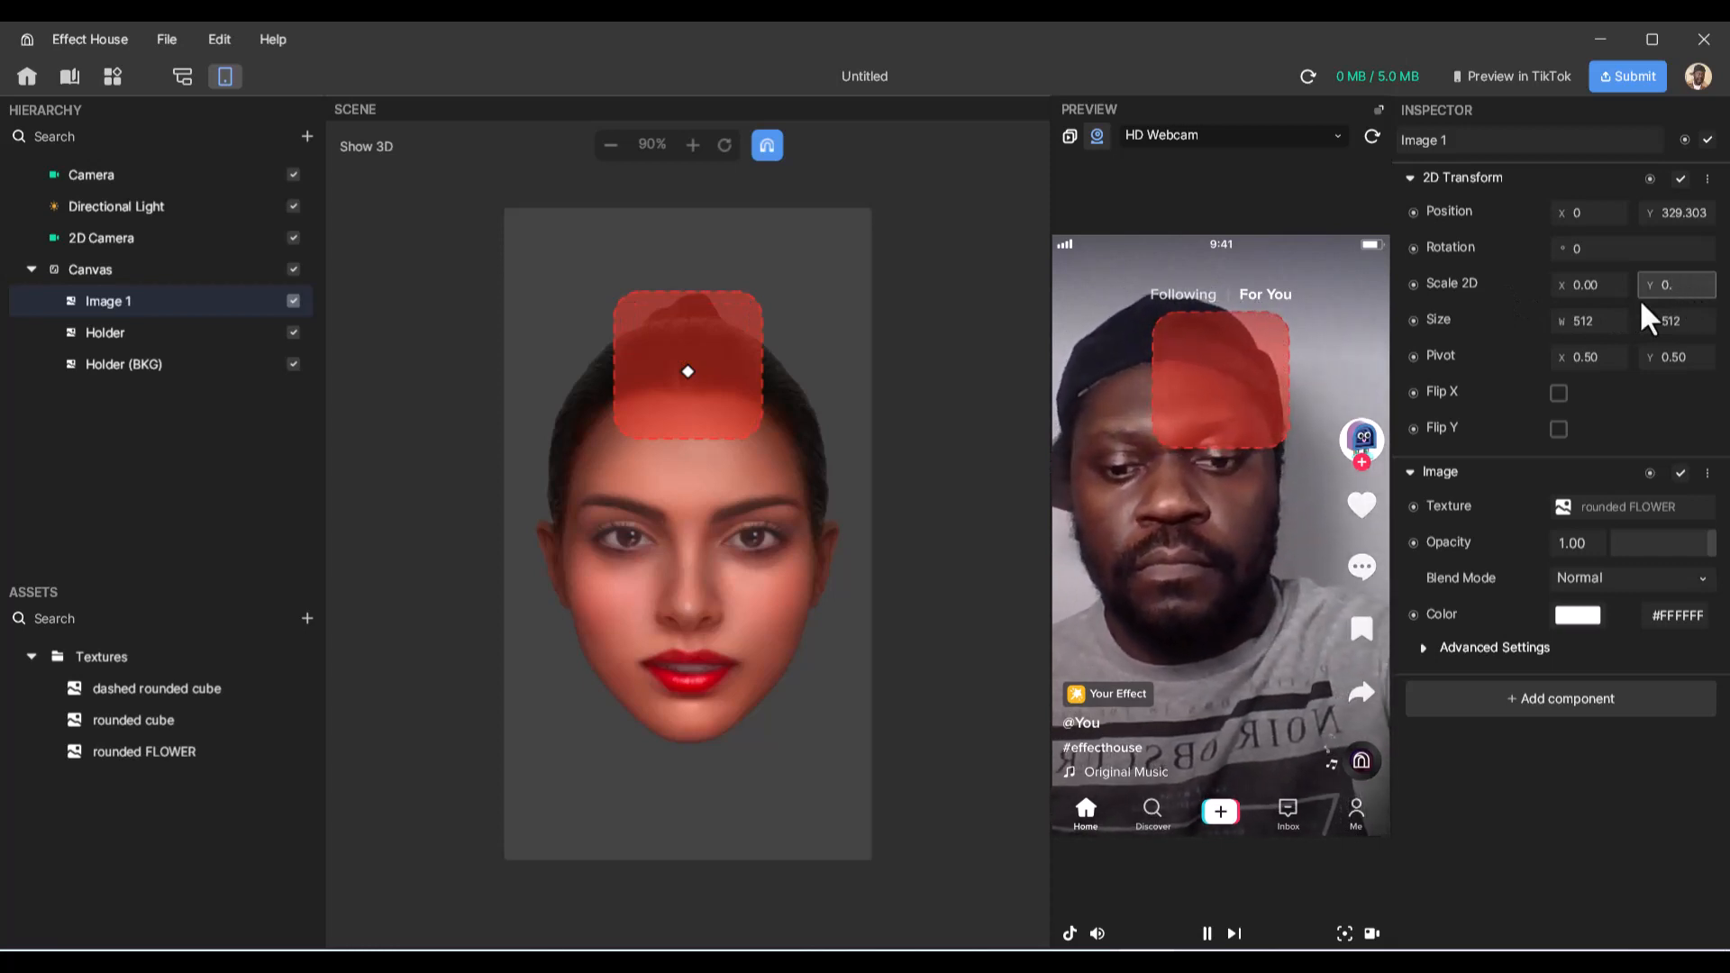
text(5)
key(Return)
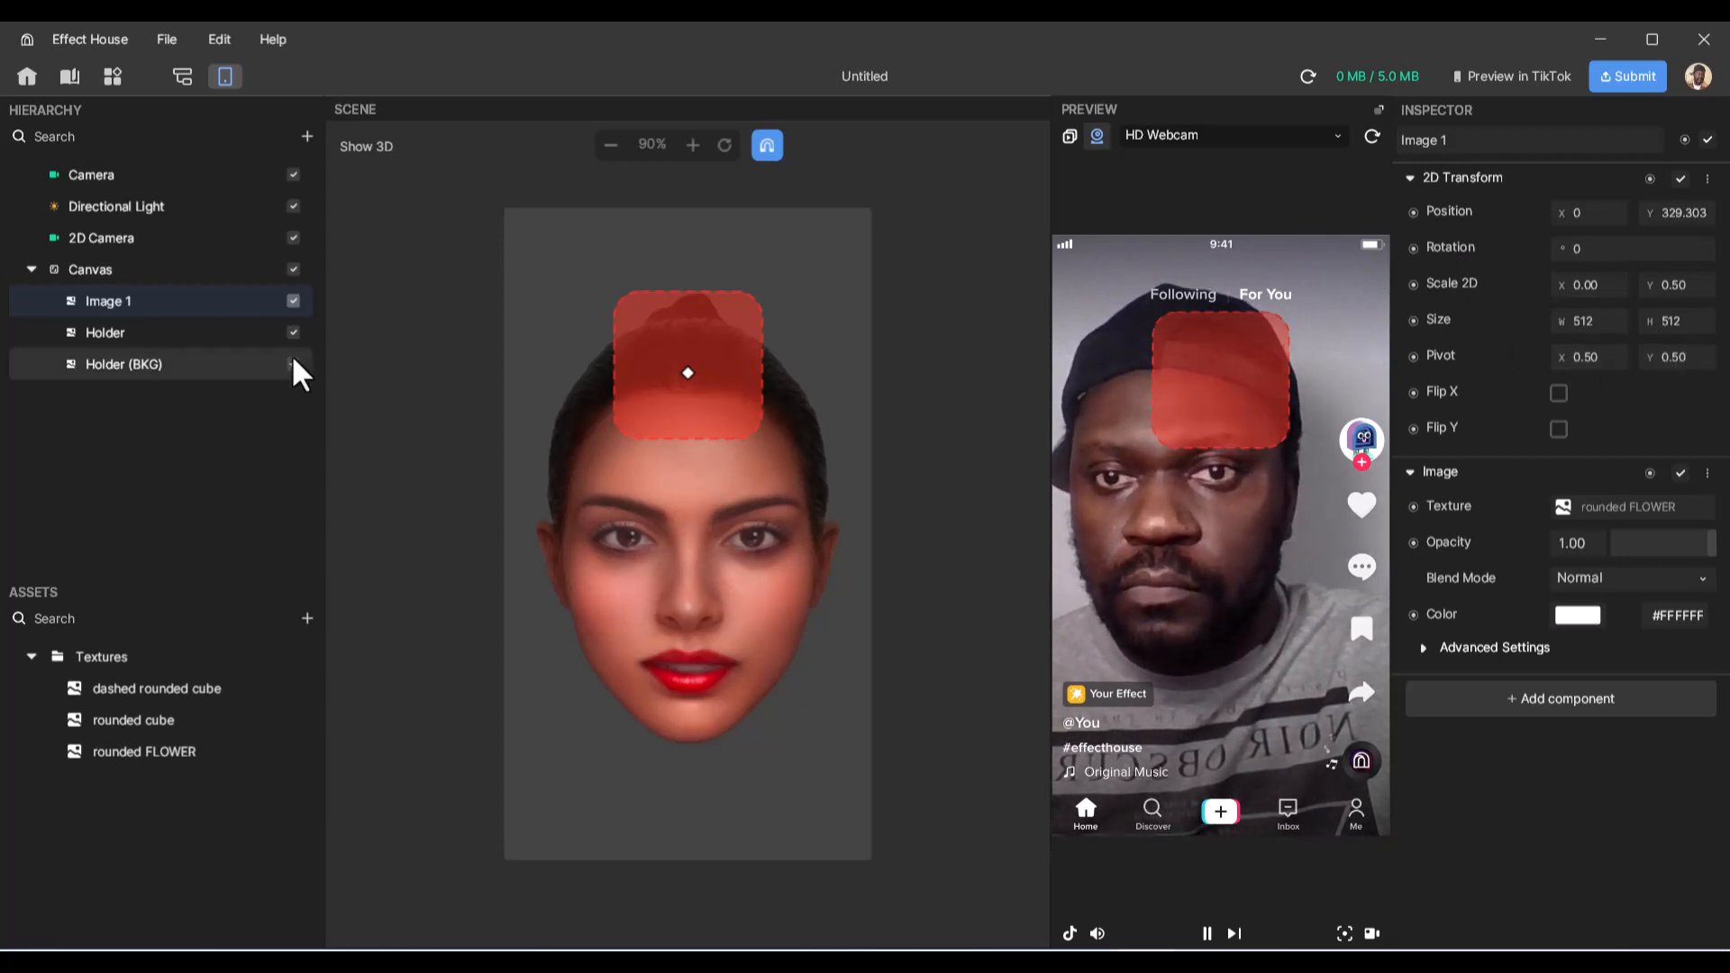
- Set Image 1's X scale to 0.5 and nudge it up to a Y position of about 335
click(1603, 283)
key(BackSpace)
key(BackSpace)
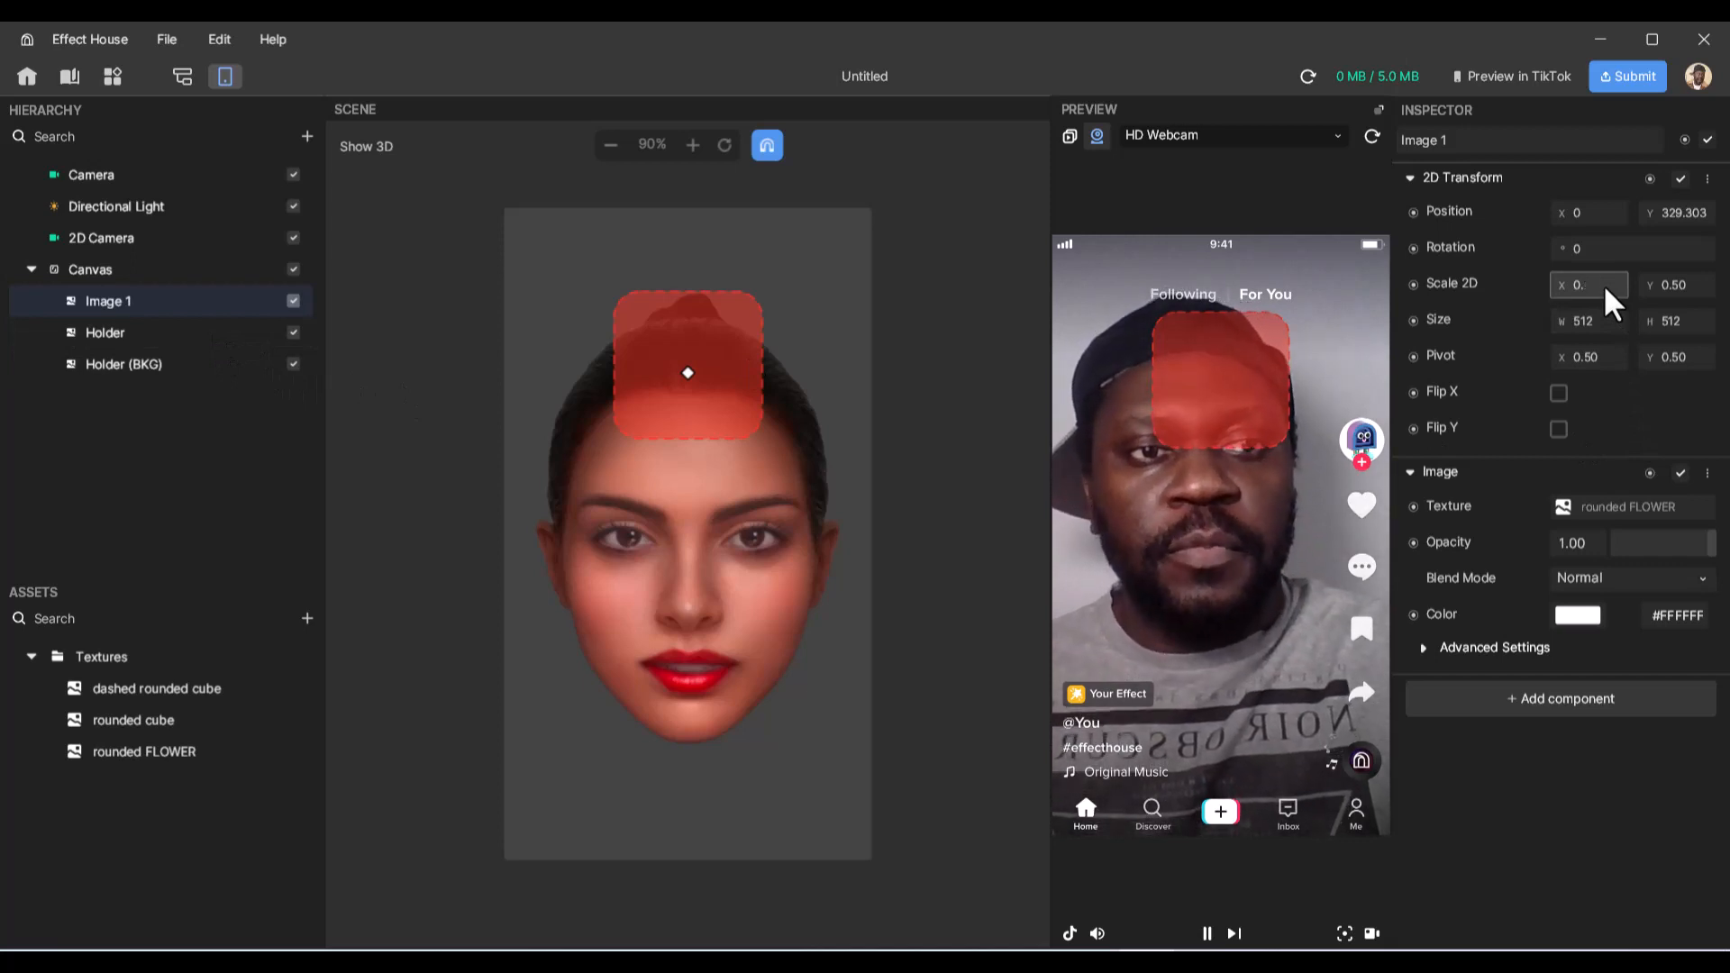
text(50)
key(Return)
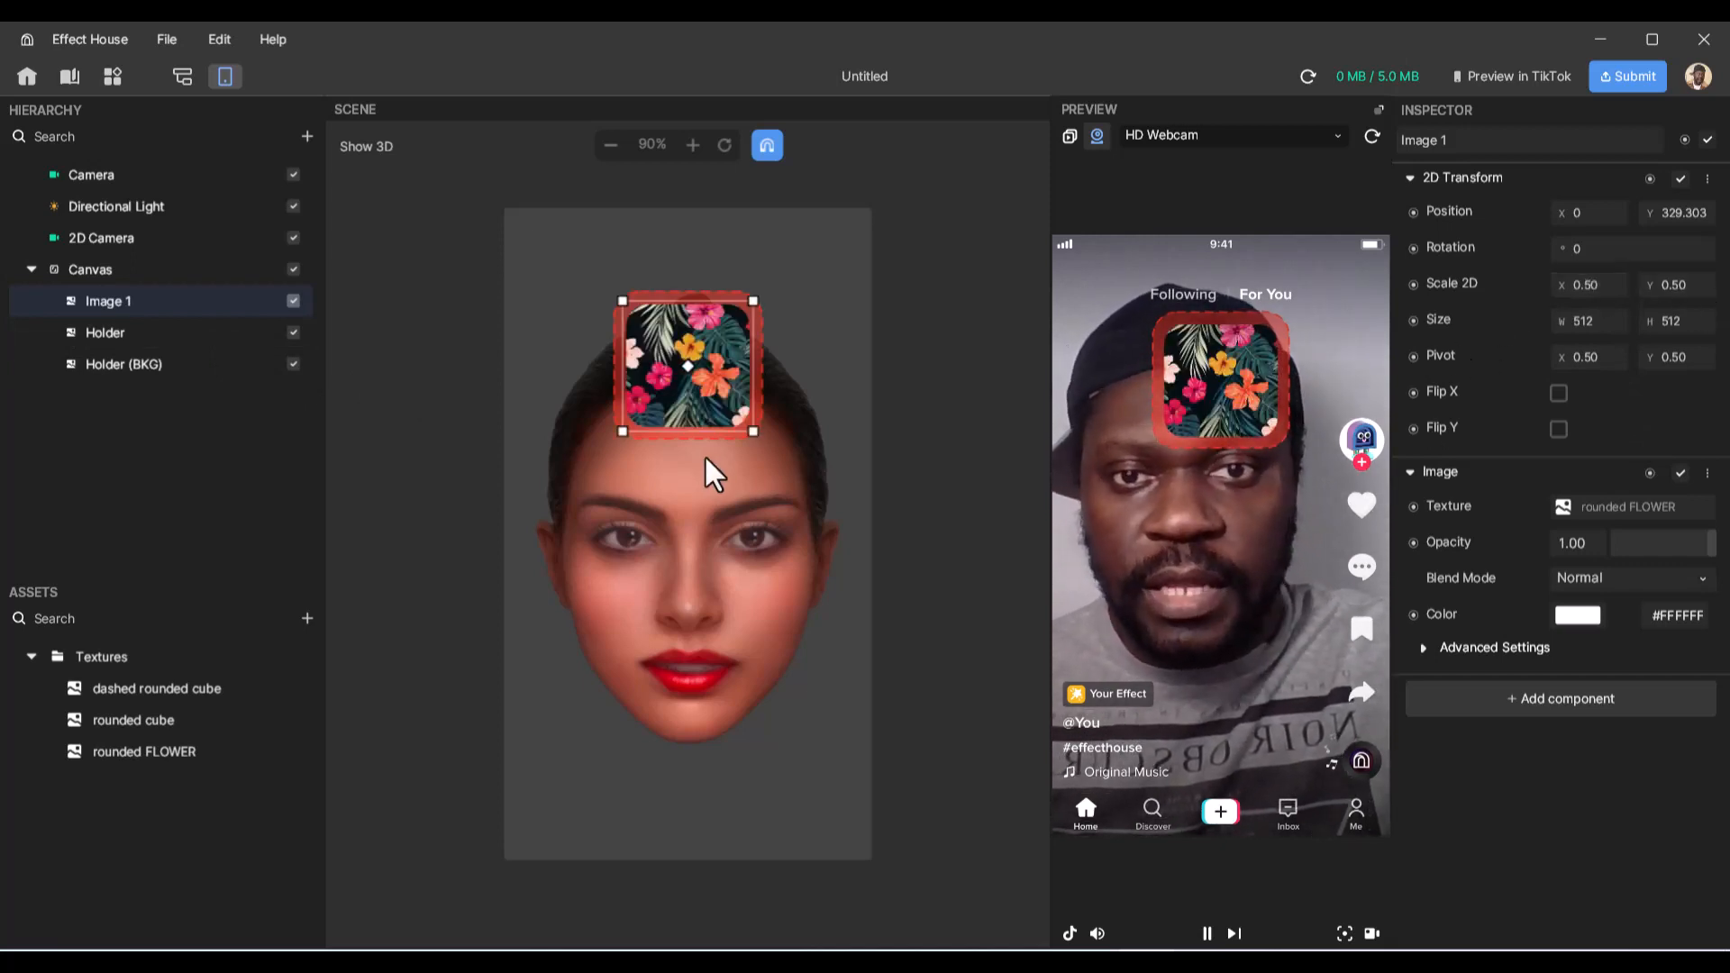
drag(700, 434, 715, 389)
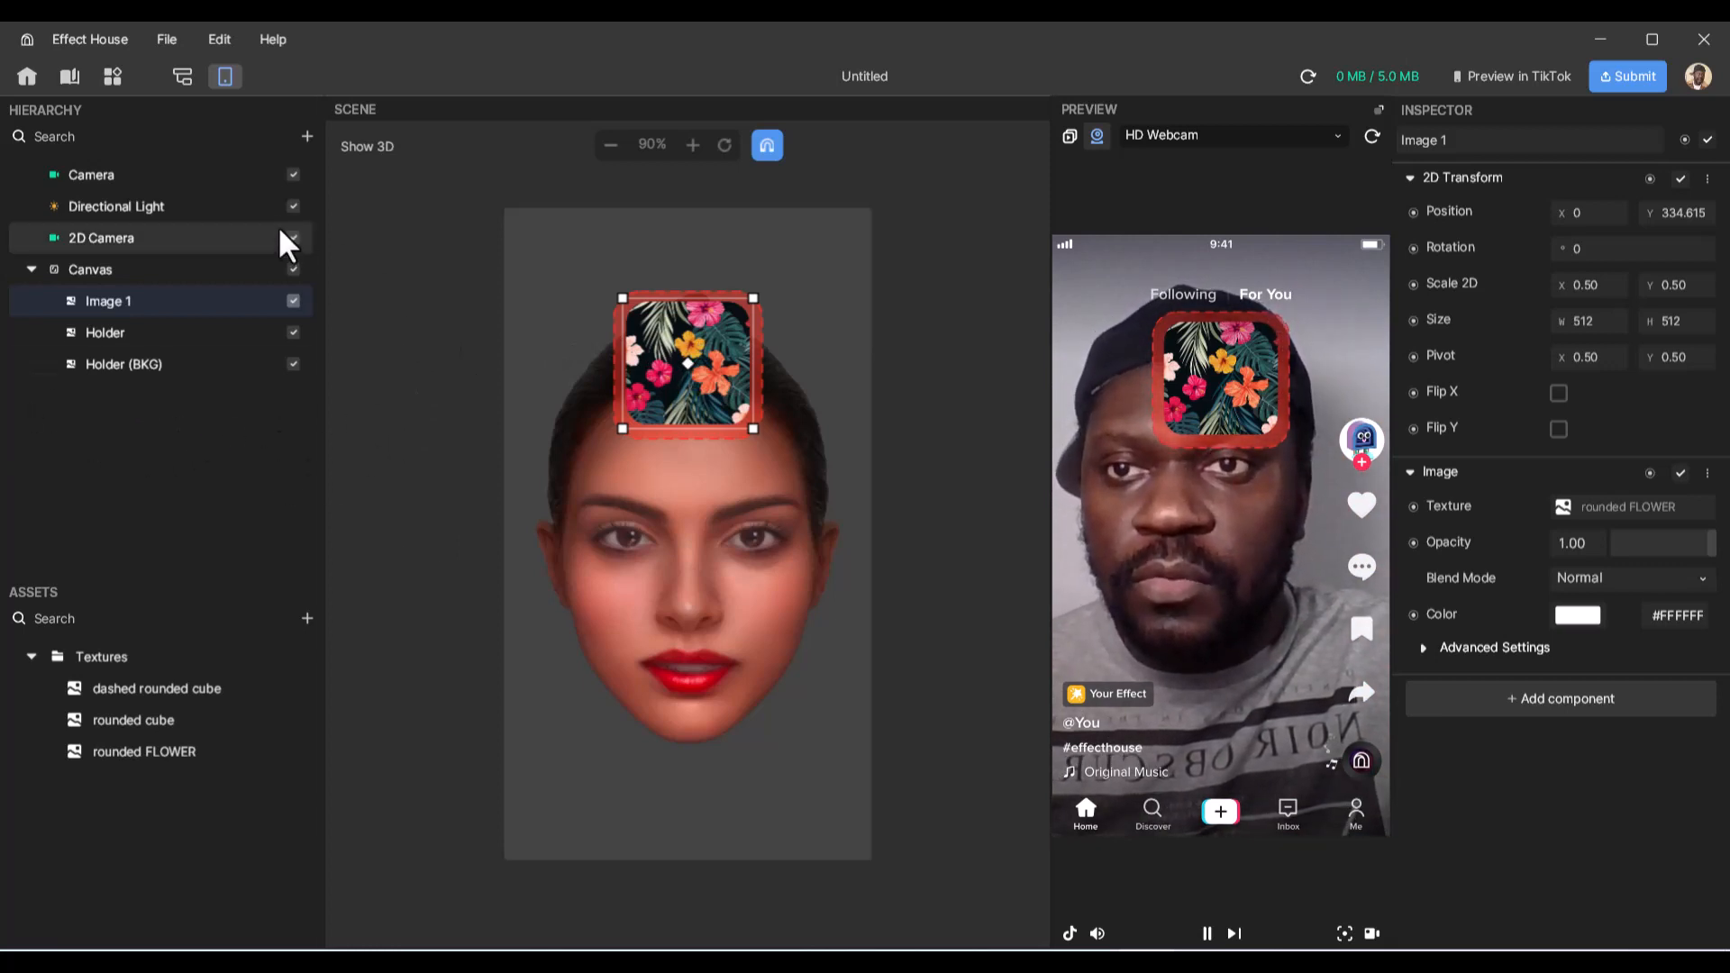
- Open the visual scripting graph and add a Screen Pan event node above the Update node
click(182, 76)
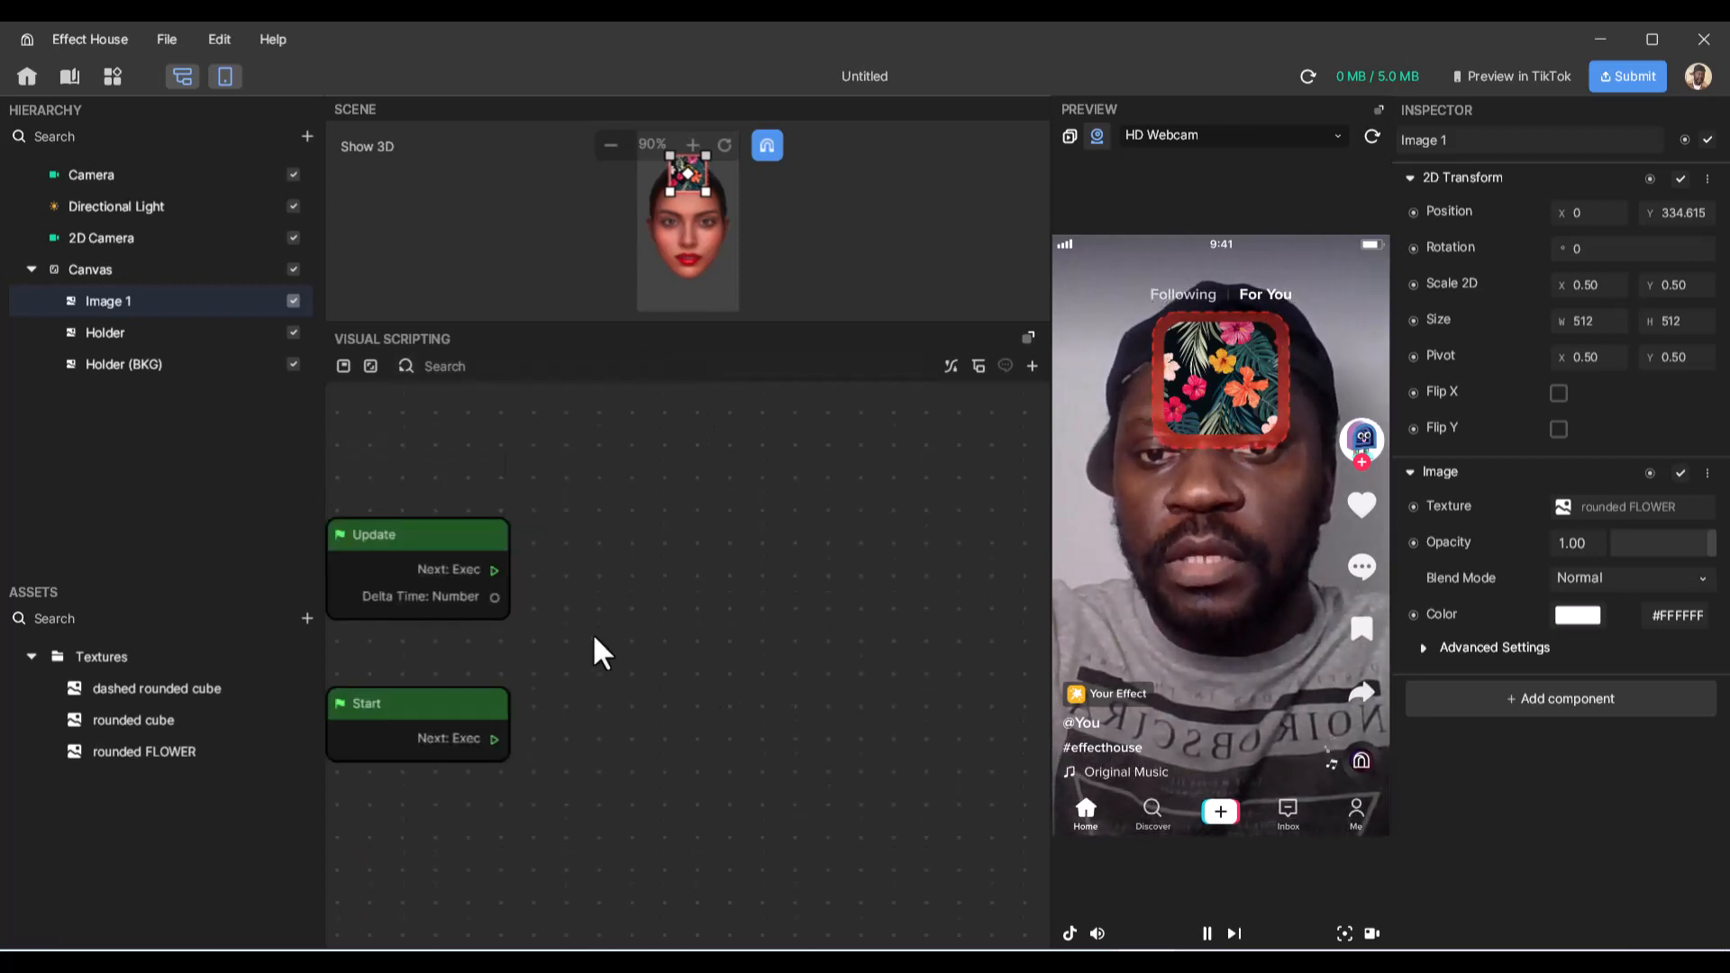
scroll(600, 651, down, 5)
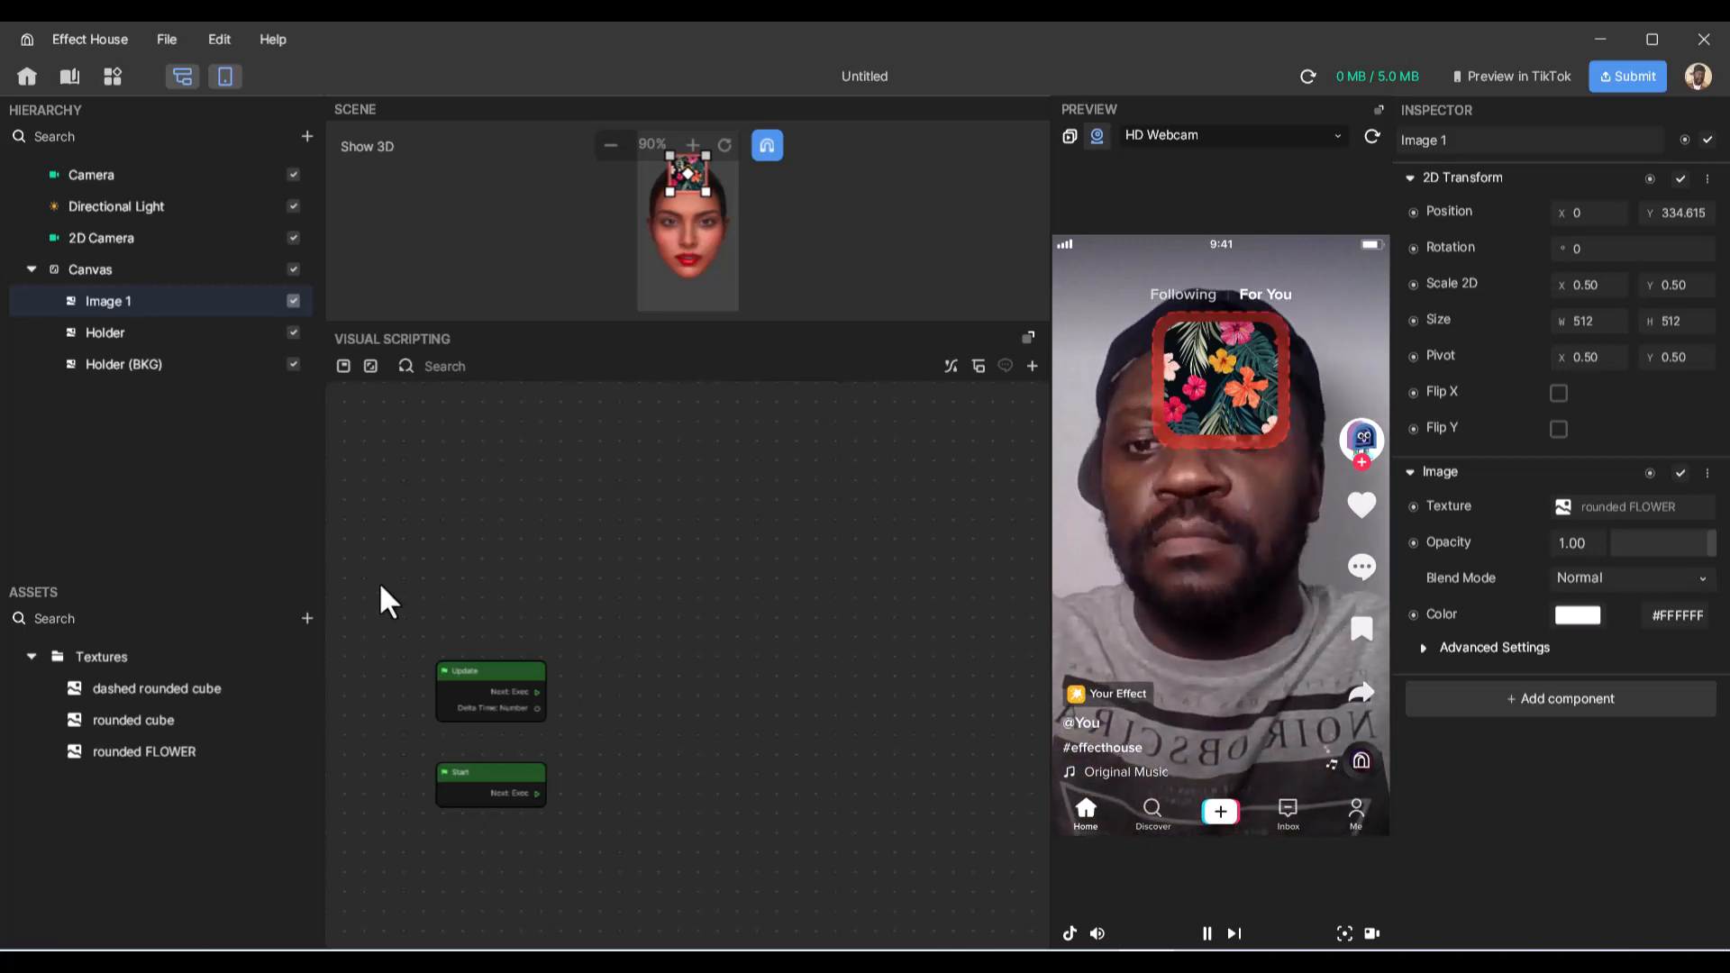
right_click(471, 537)
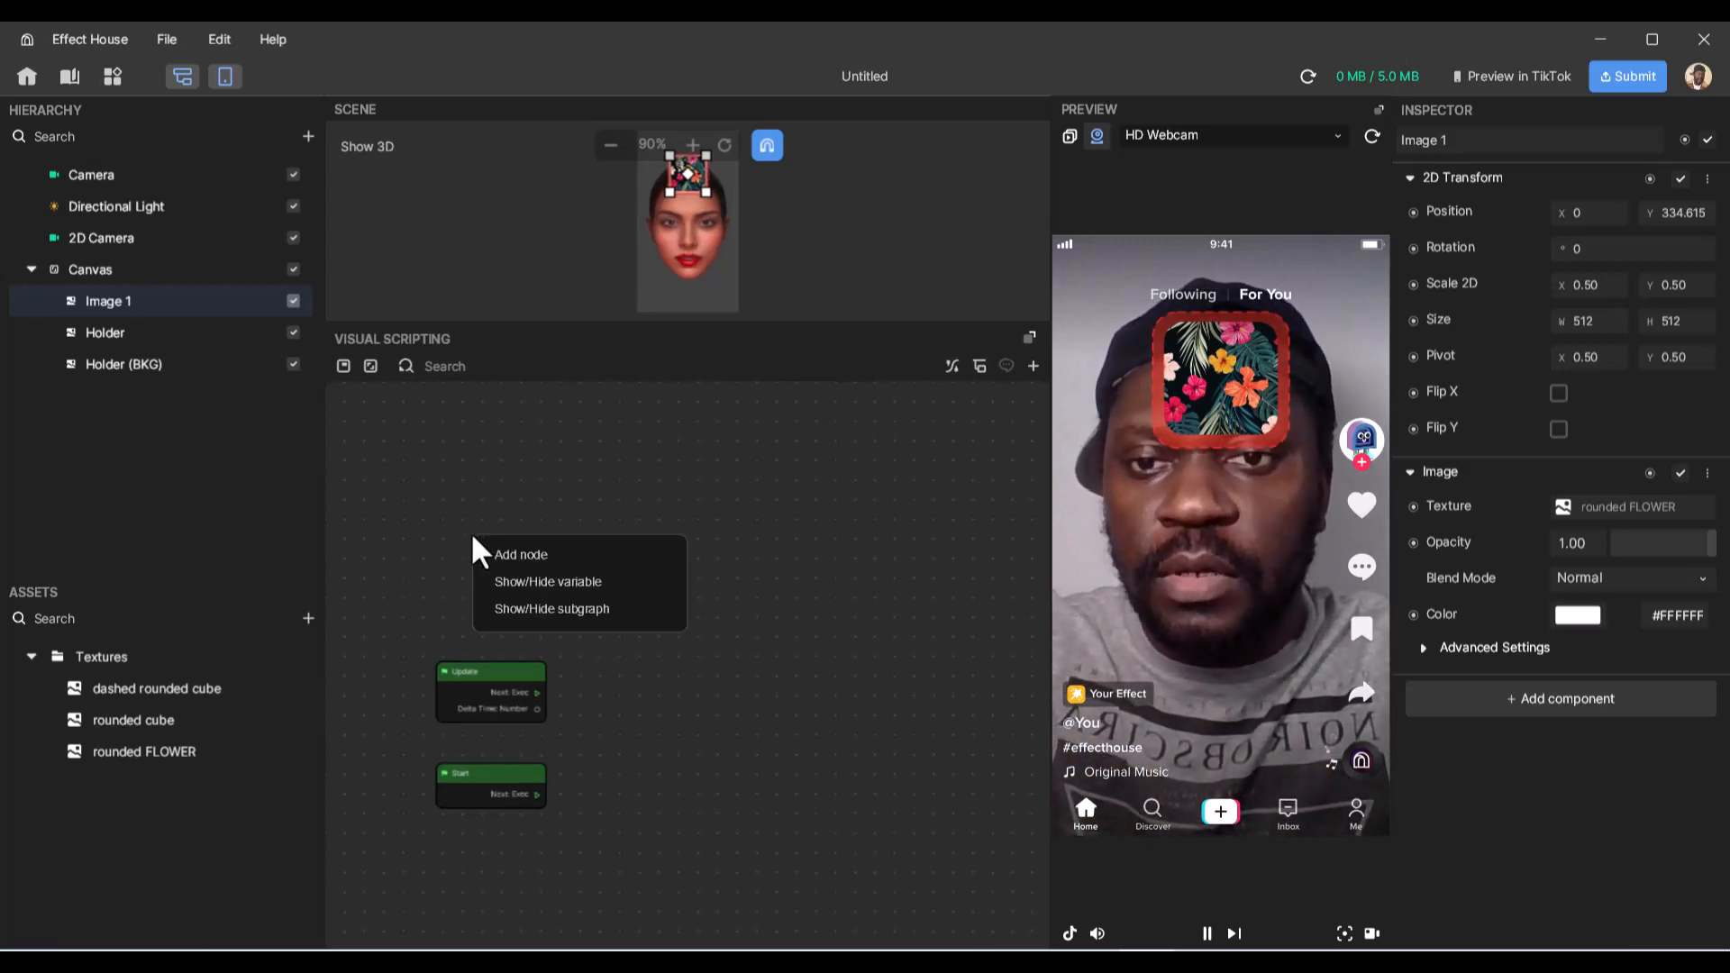
click(536, 553)
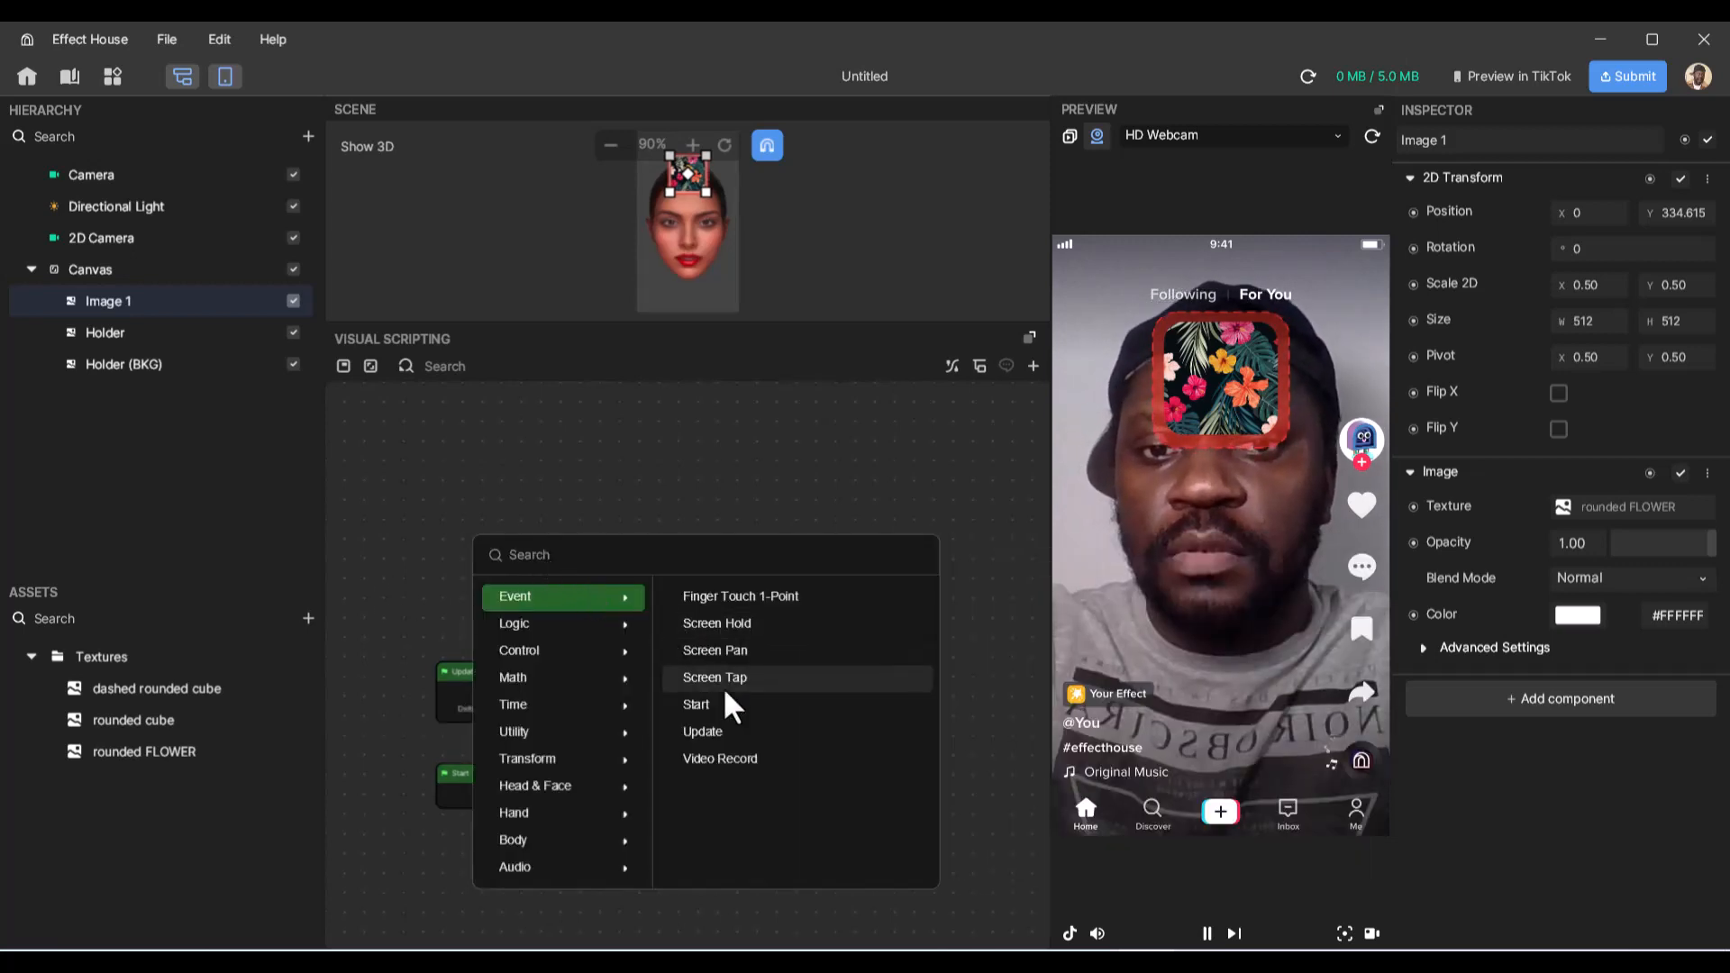
click(765, 657)
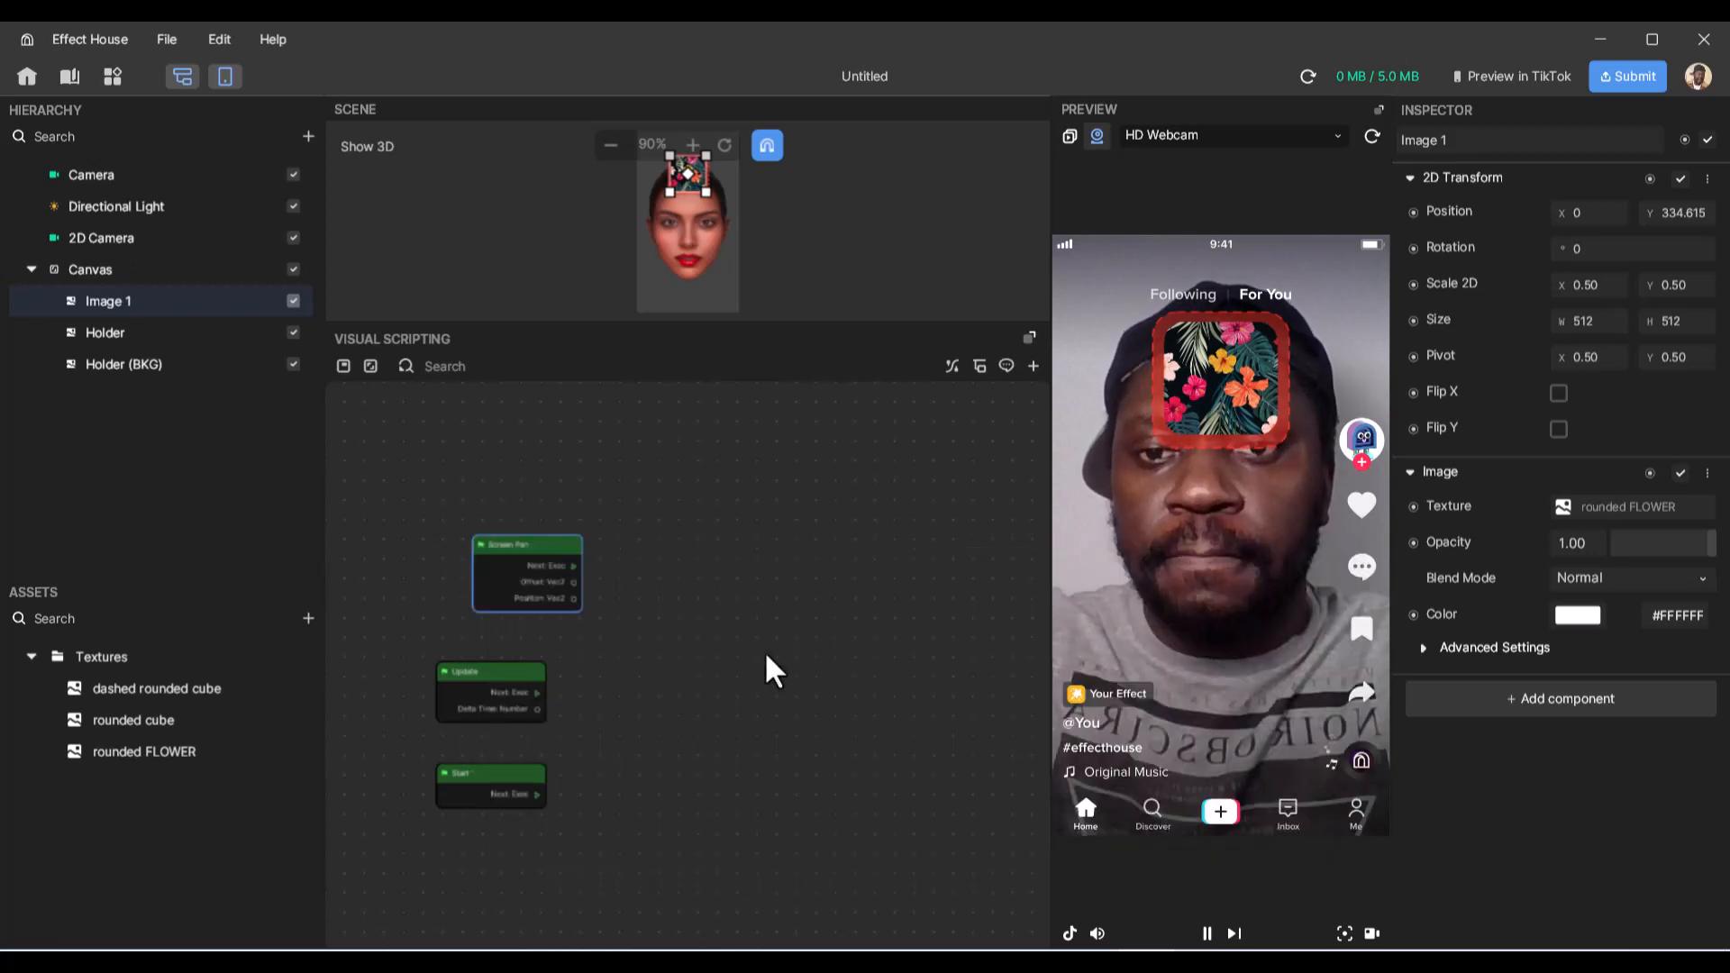
drag(545, 550, 579, 502)
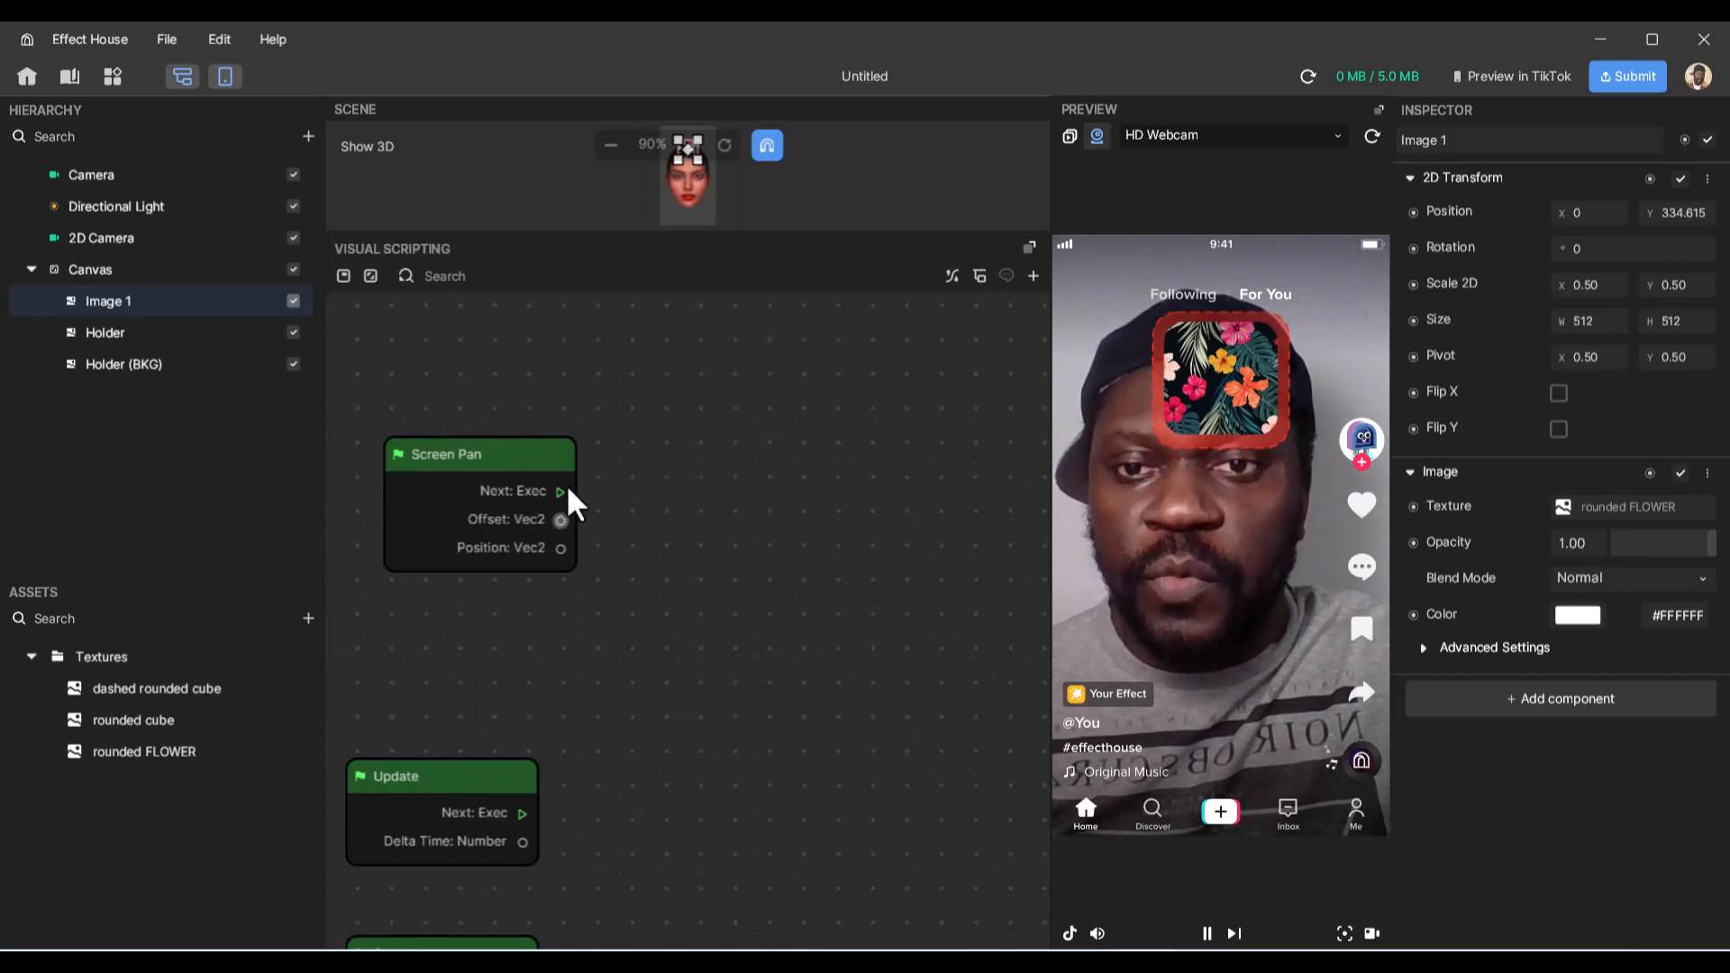
- Add a Split node fed by Screen Pan's Position output and align it beside the Screen Pan node
drag(561, 549, 682, 548)
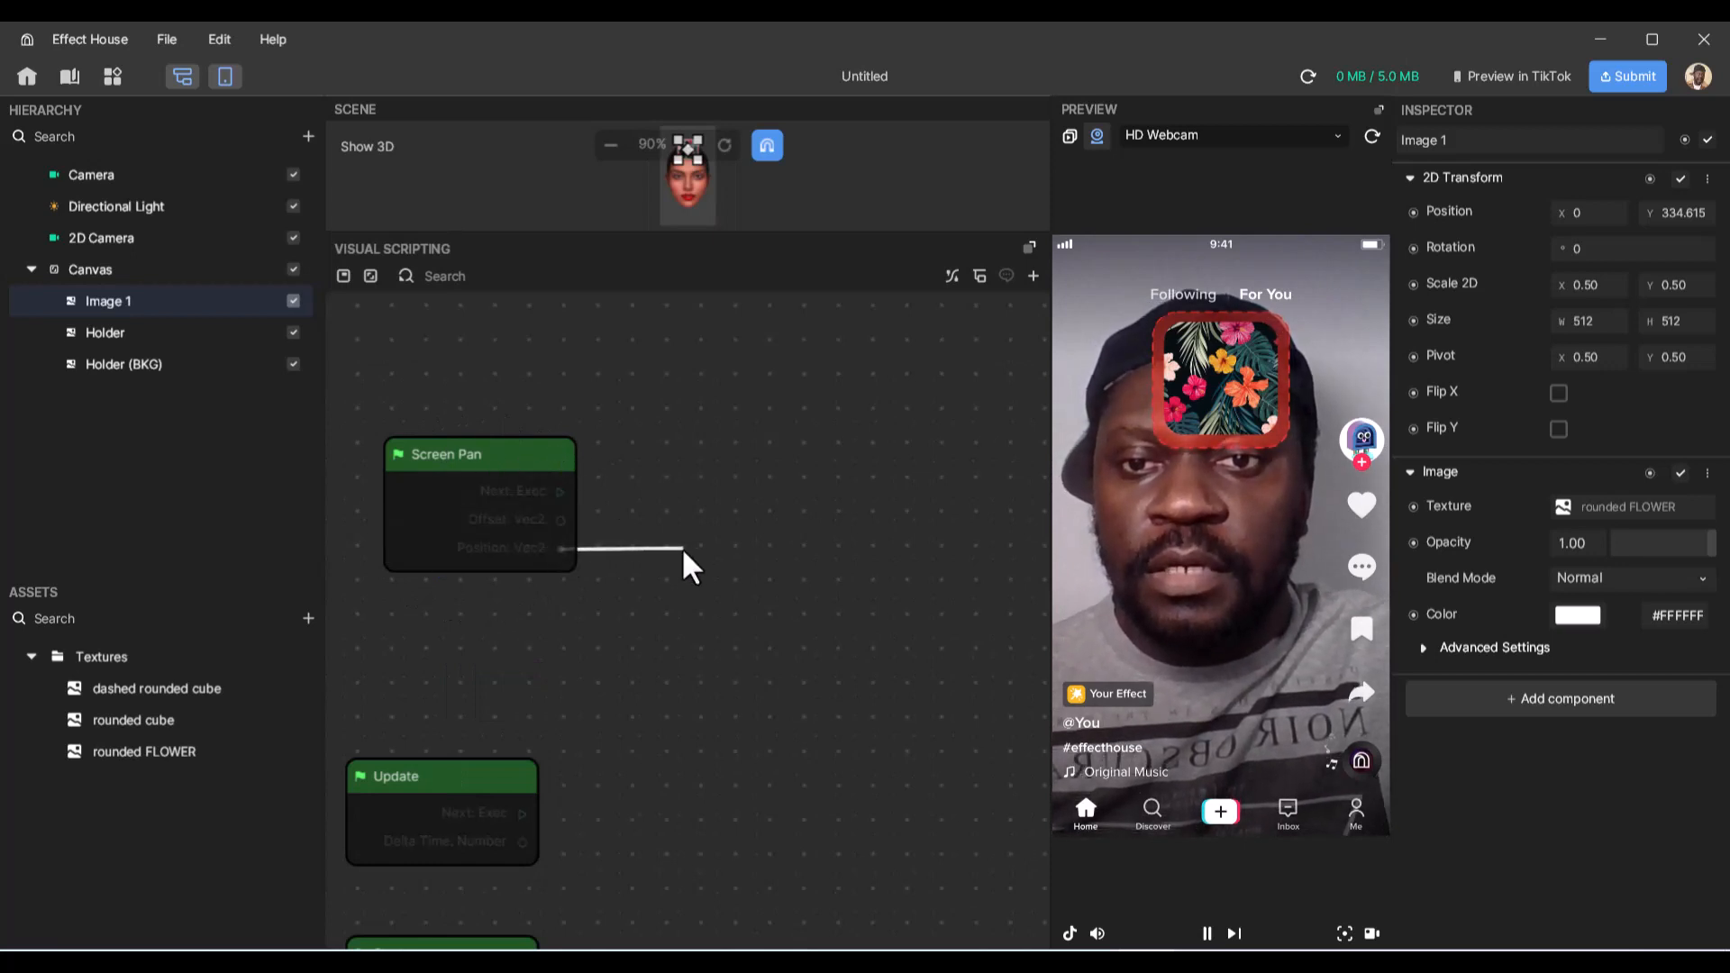
click(524, 588)
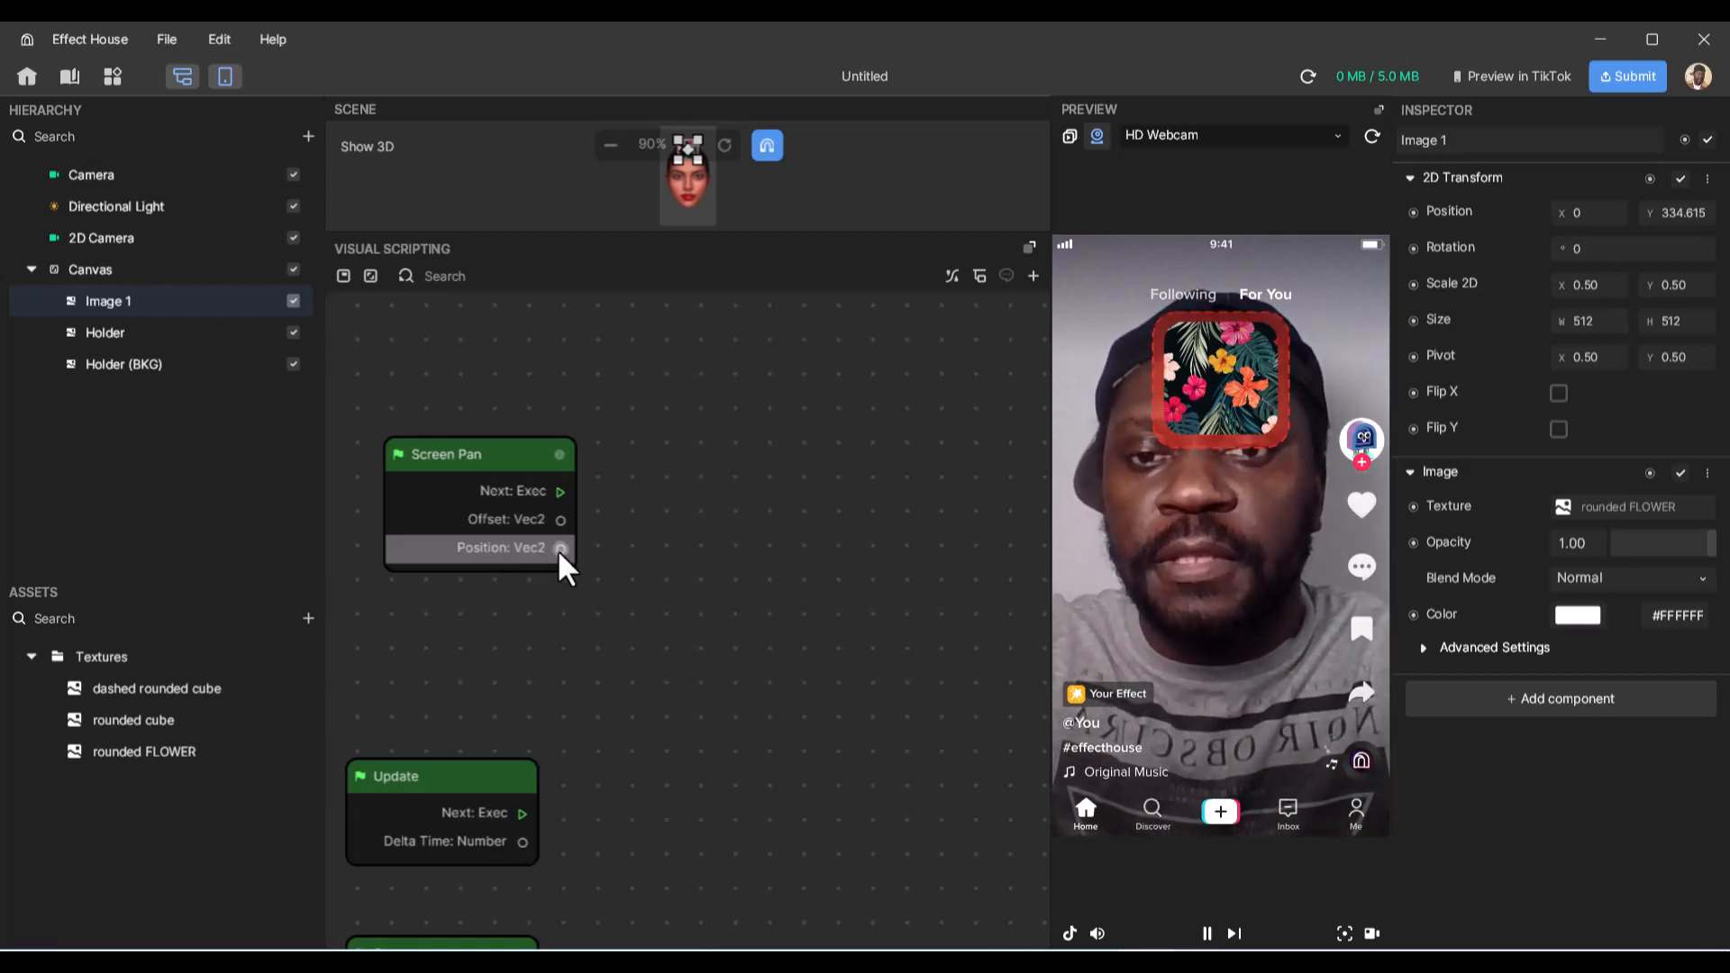
drag(557, 549, 656, 548)
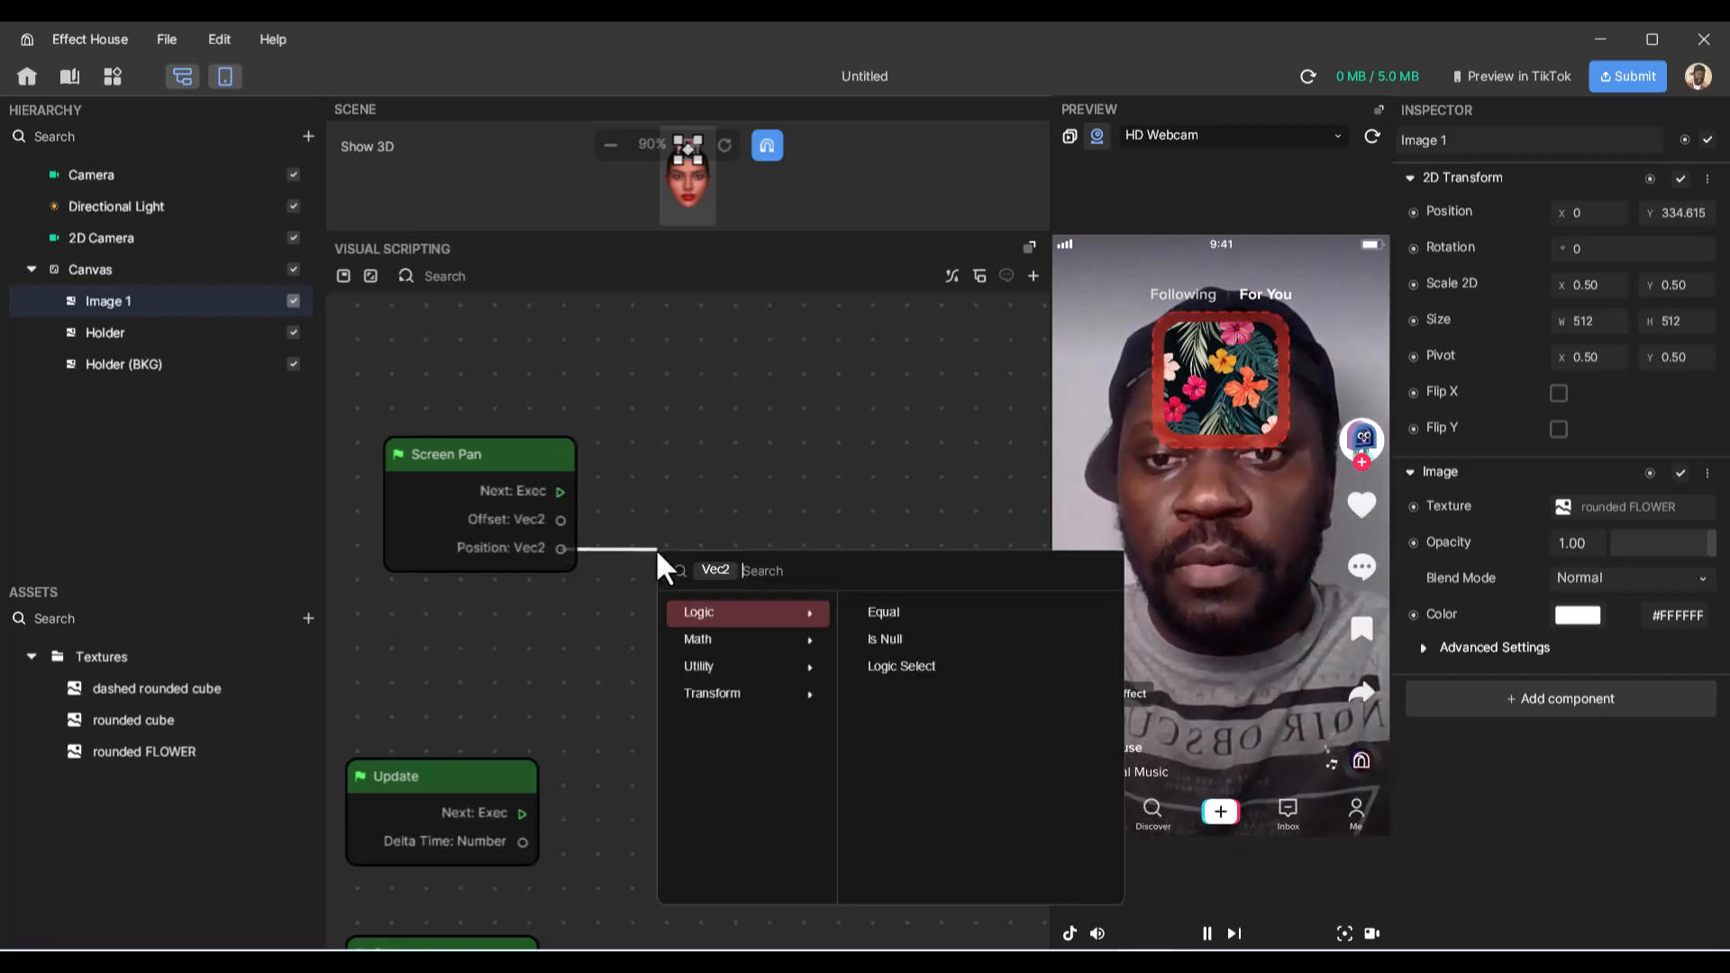
text(SPLIT)
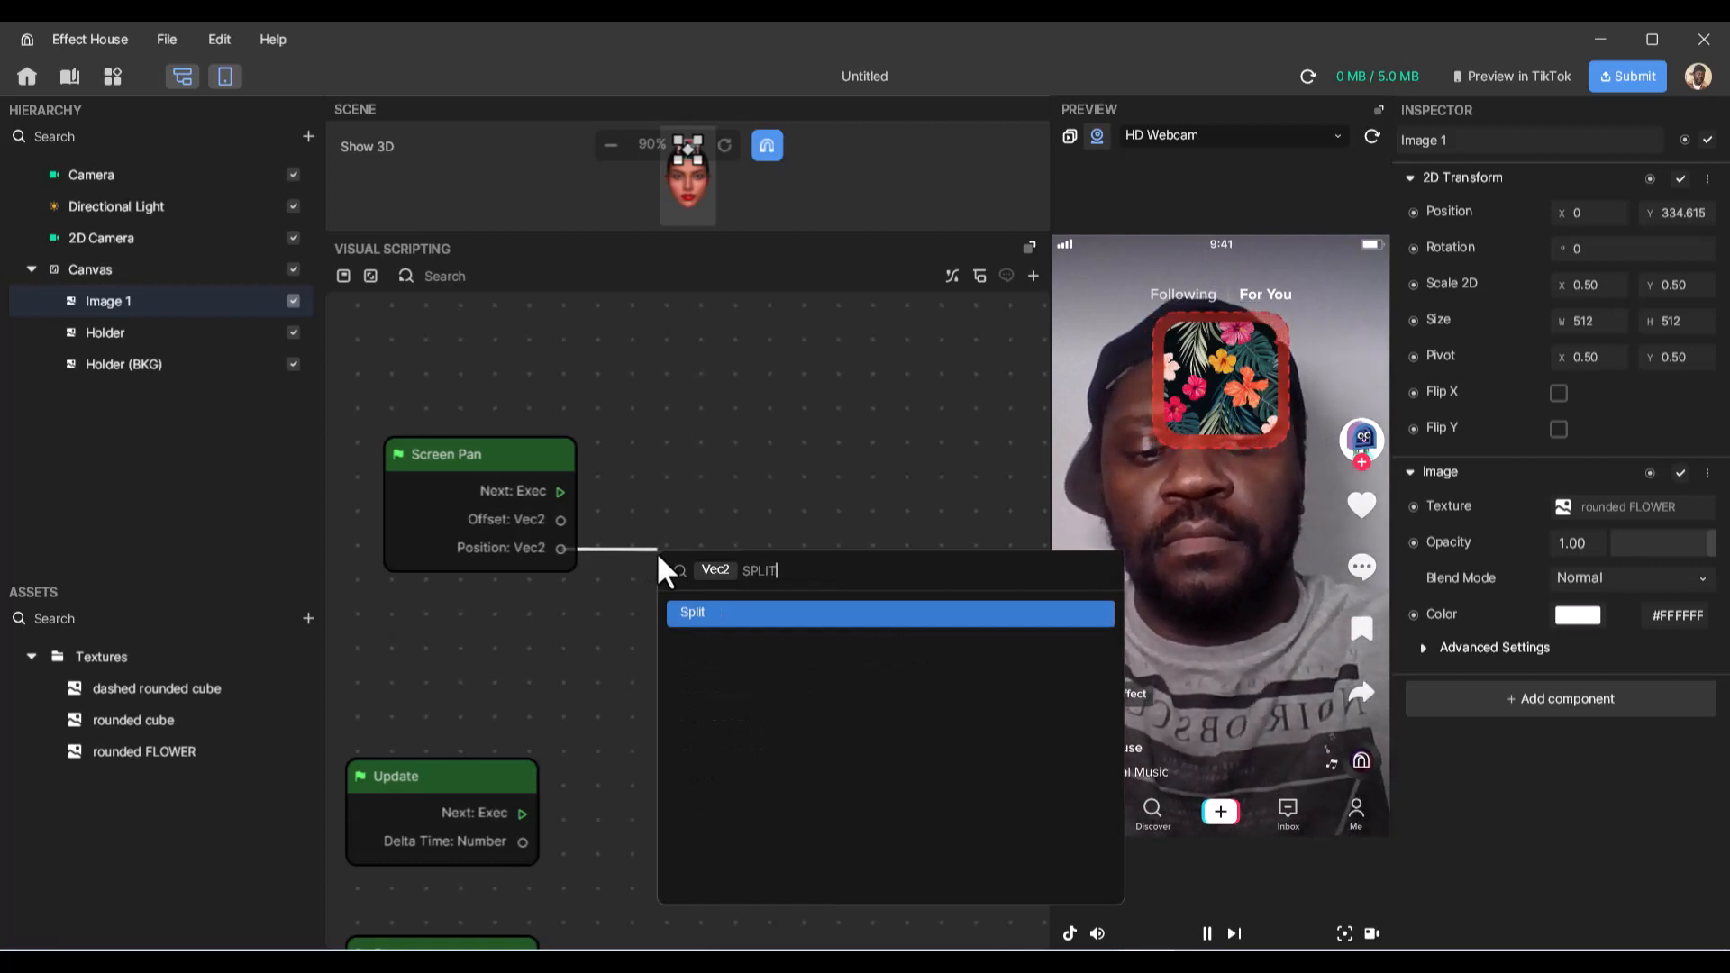
key(Return)
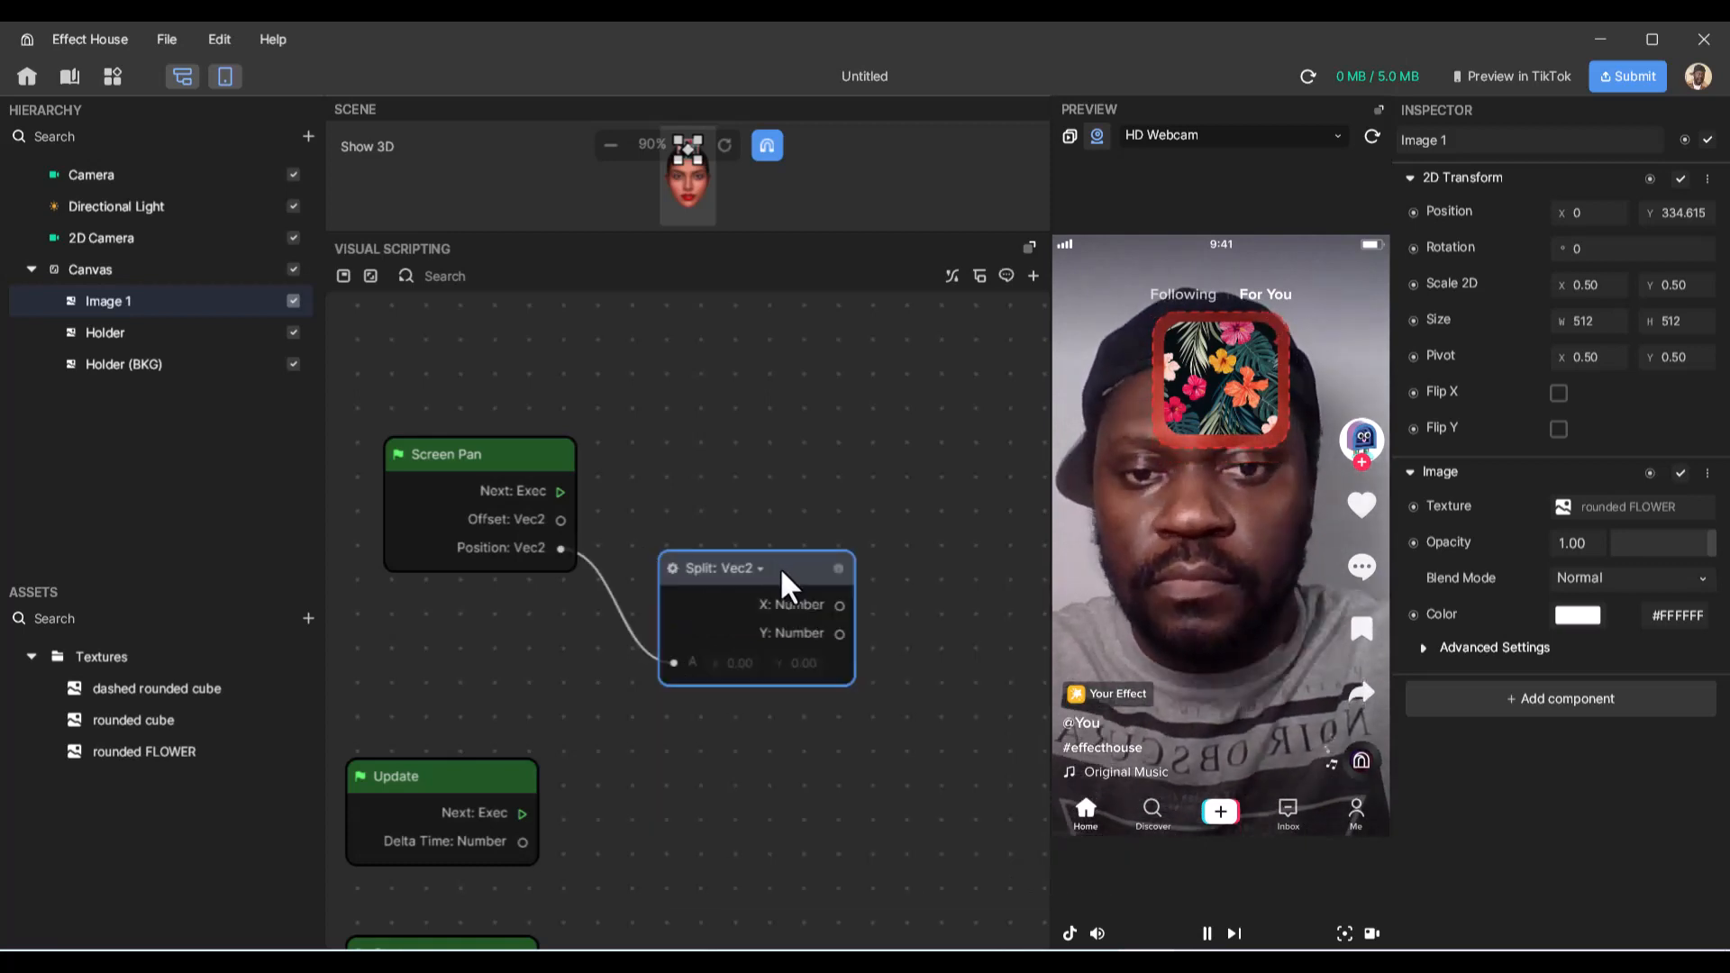
drag(790, 575, 781, 473)
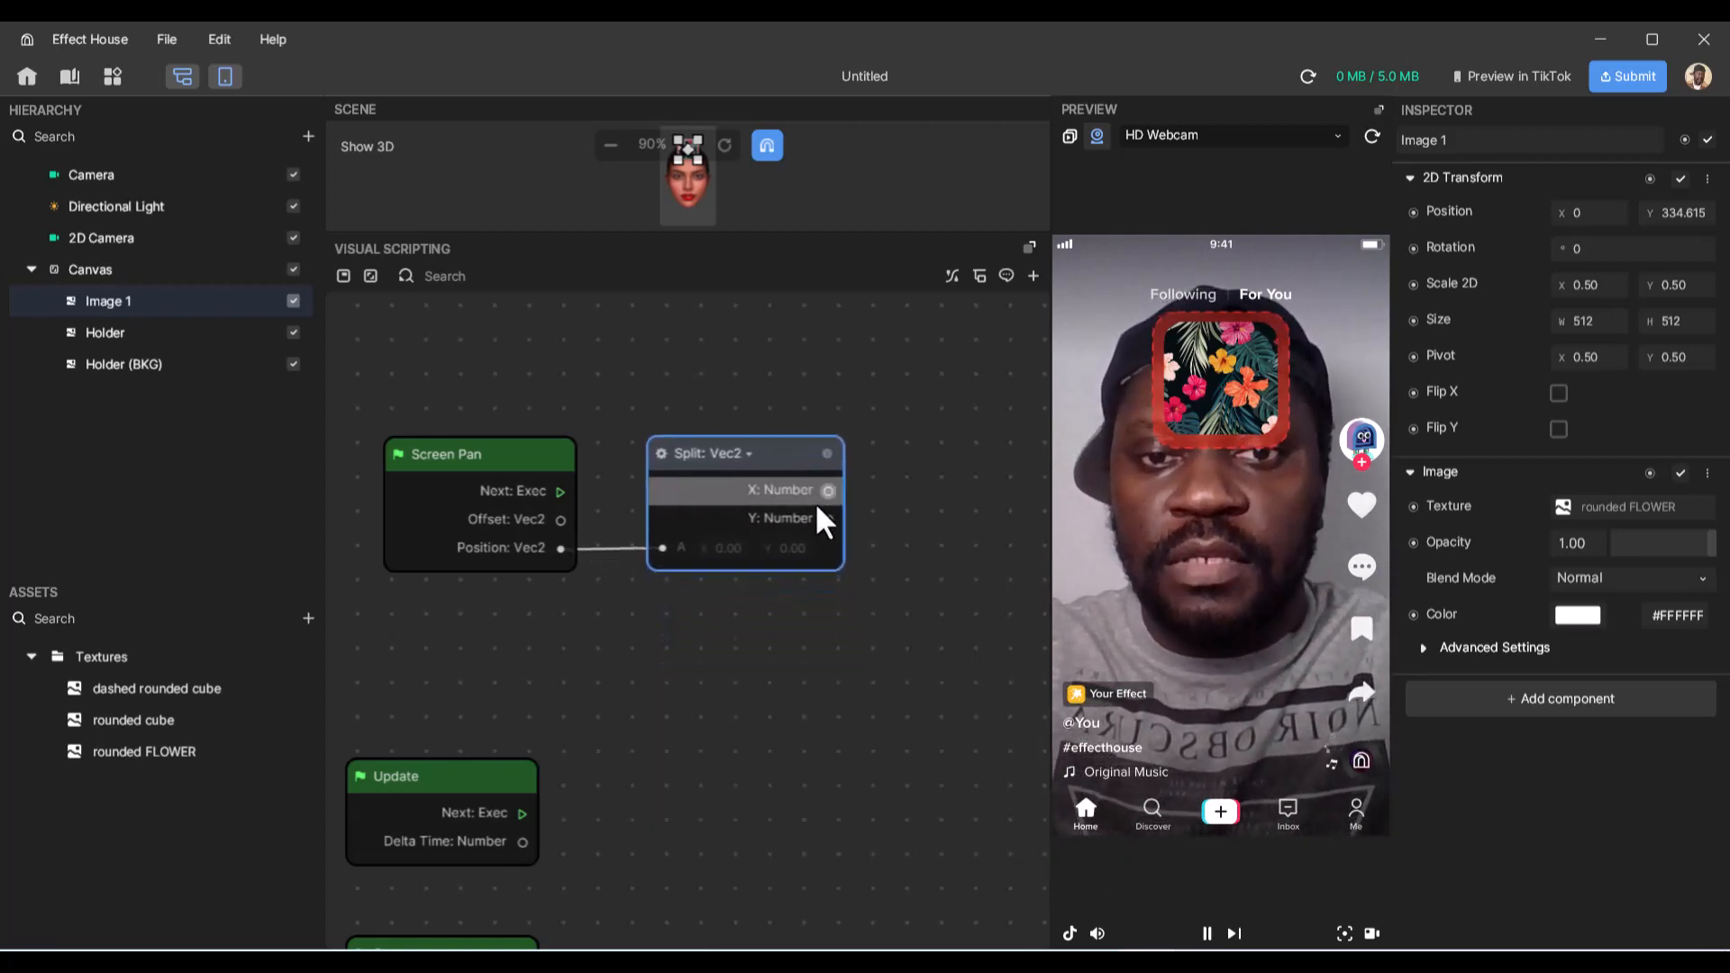
- Undock the scripting graph, add a Remap node fed by the Split node's X output, and duplicate it directly below
scroll(769, 683, right, 1)
scroll(770, 683, right, 3)
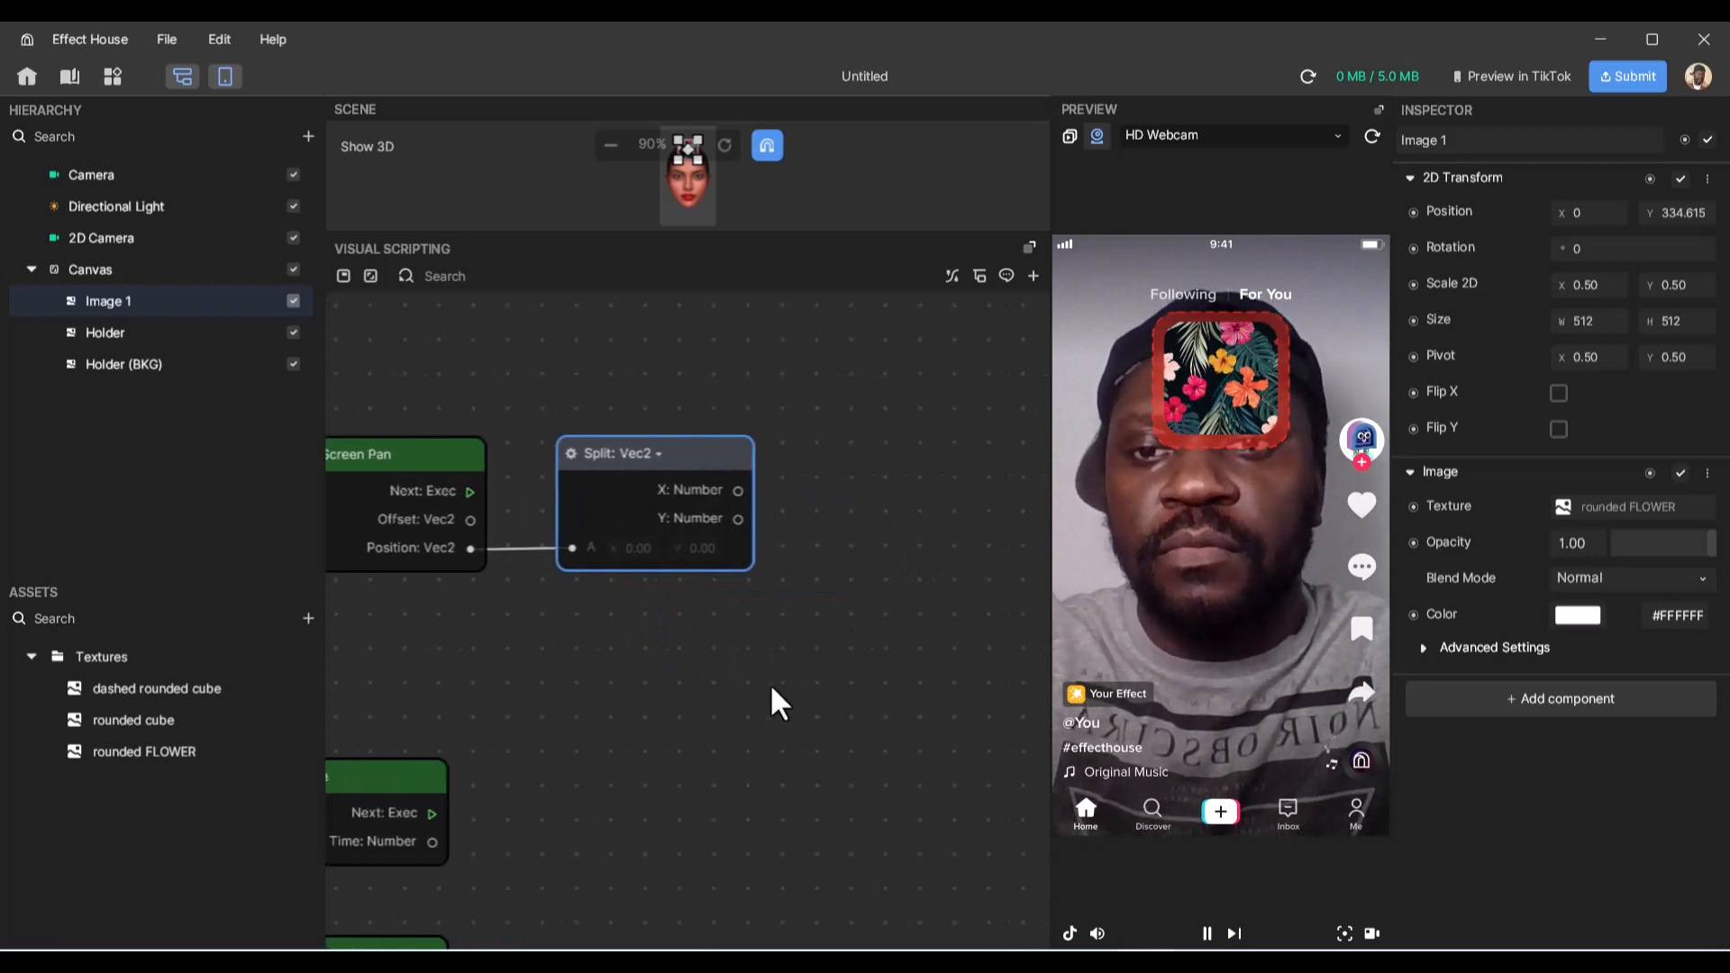
scroll(770, 683, left, 3)
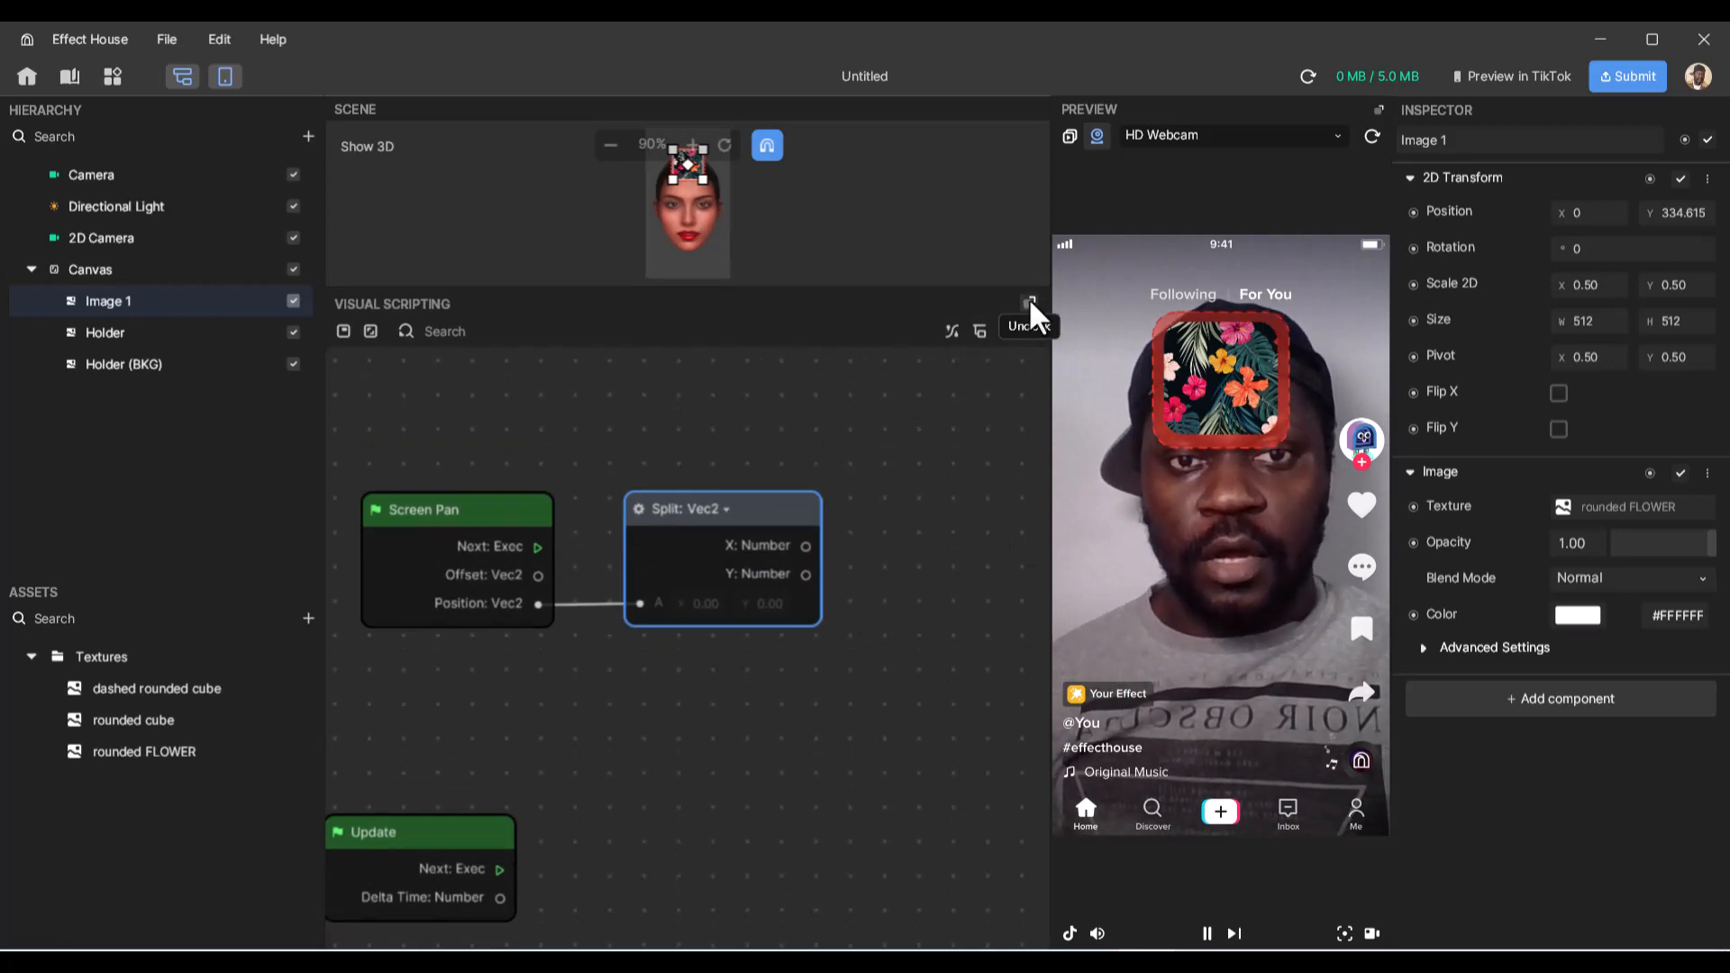
click(1031, 303)
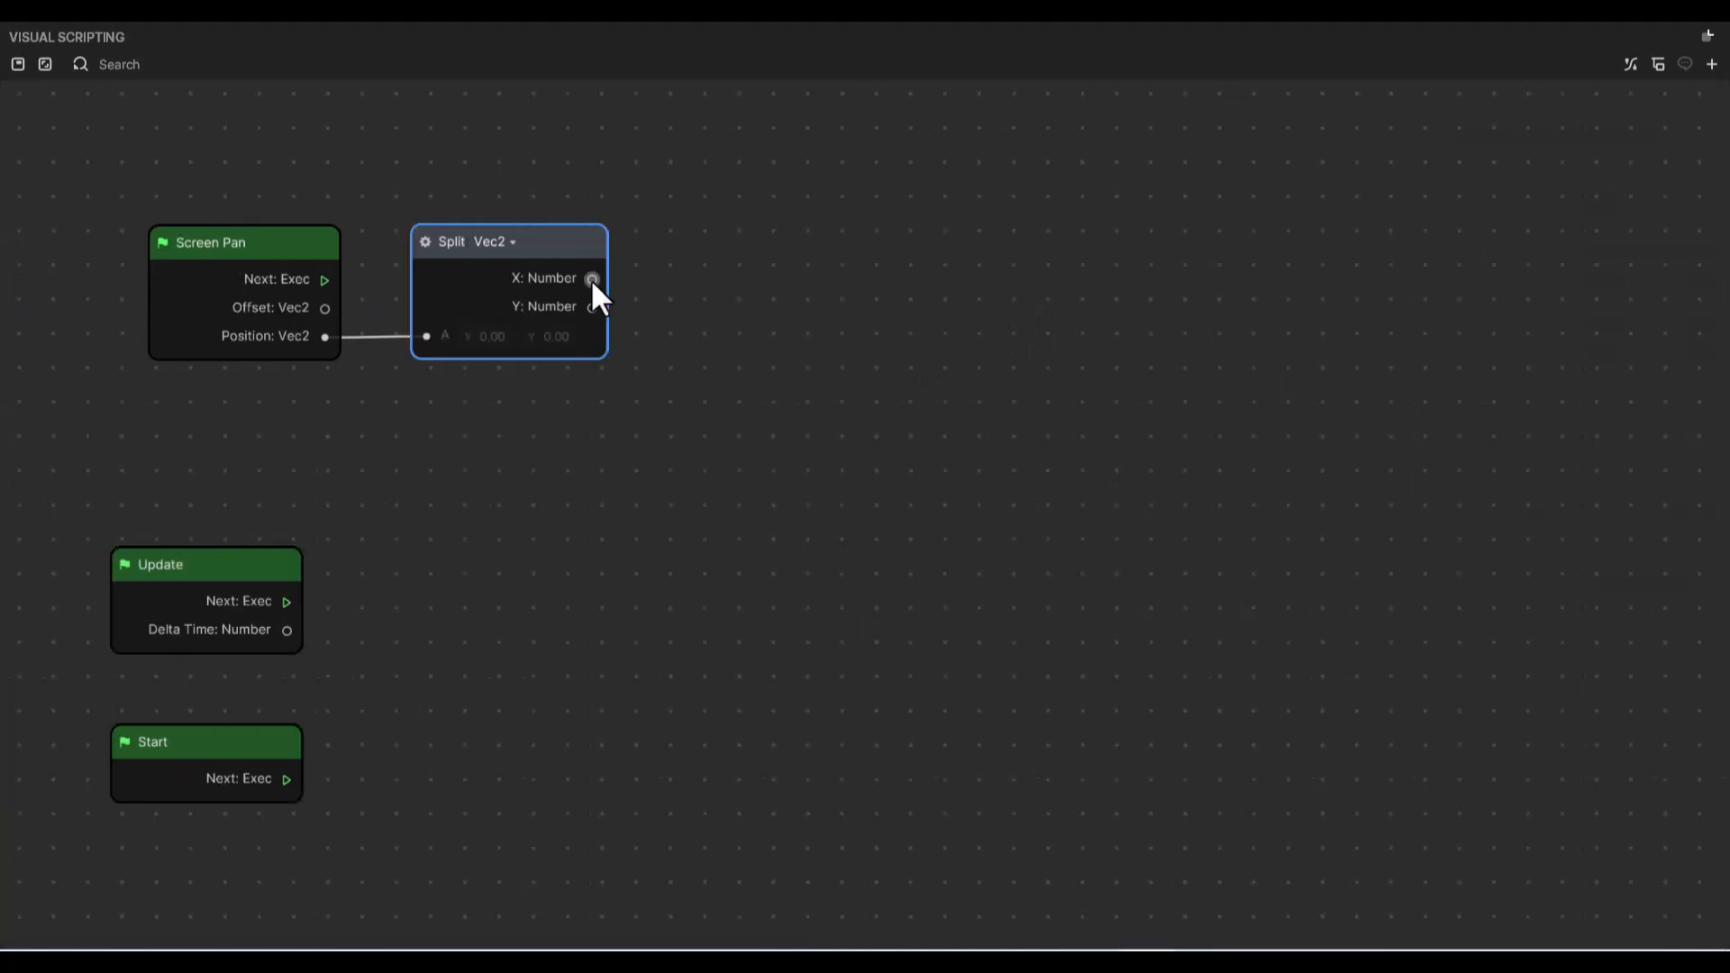
drag(591, 279, 693, 283)
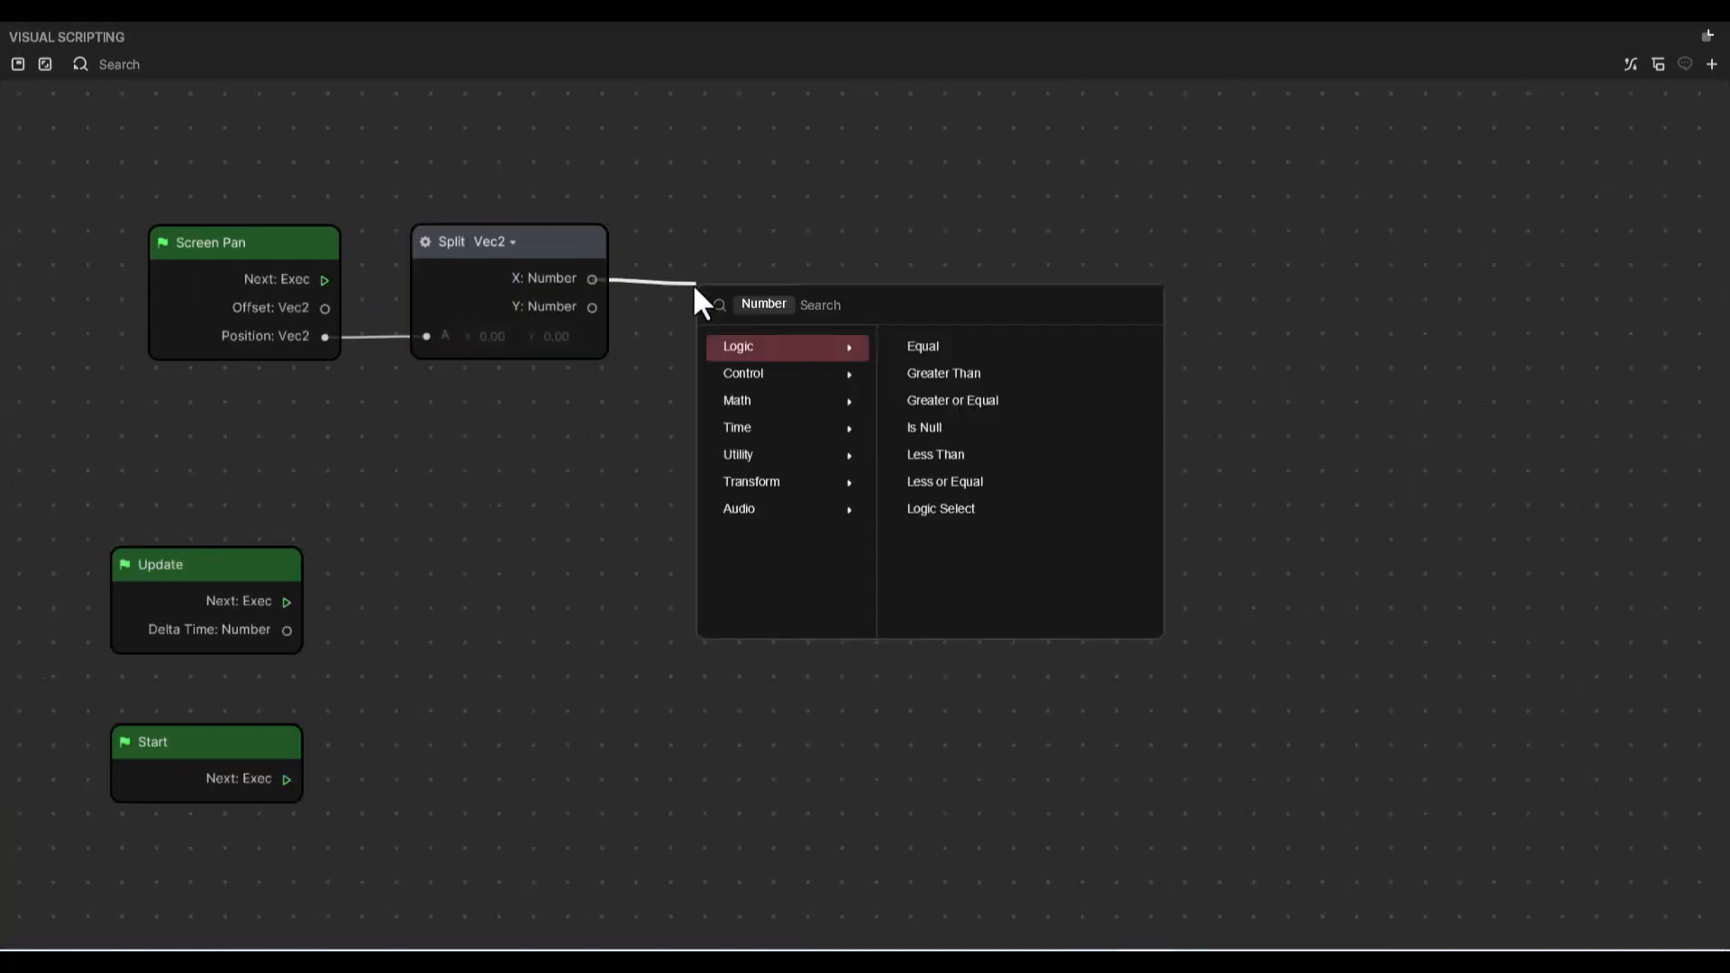
text(RE)
key(Return)
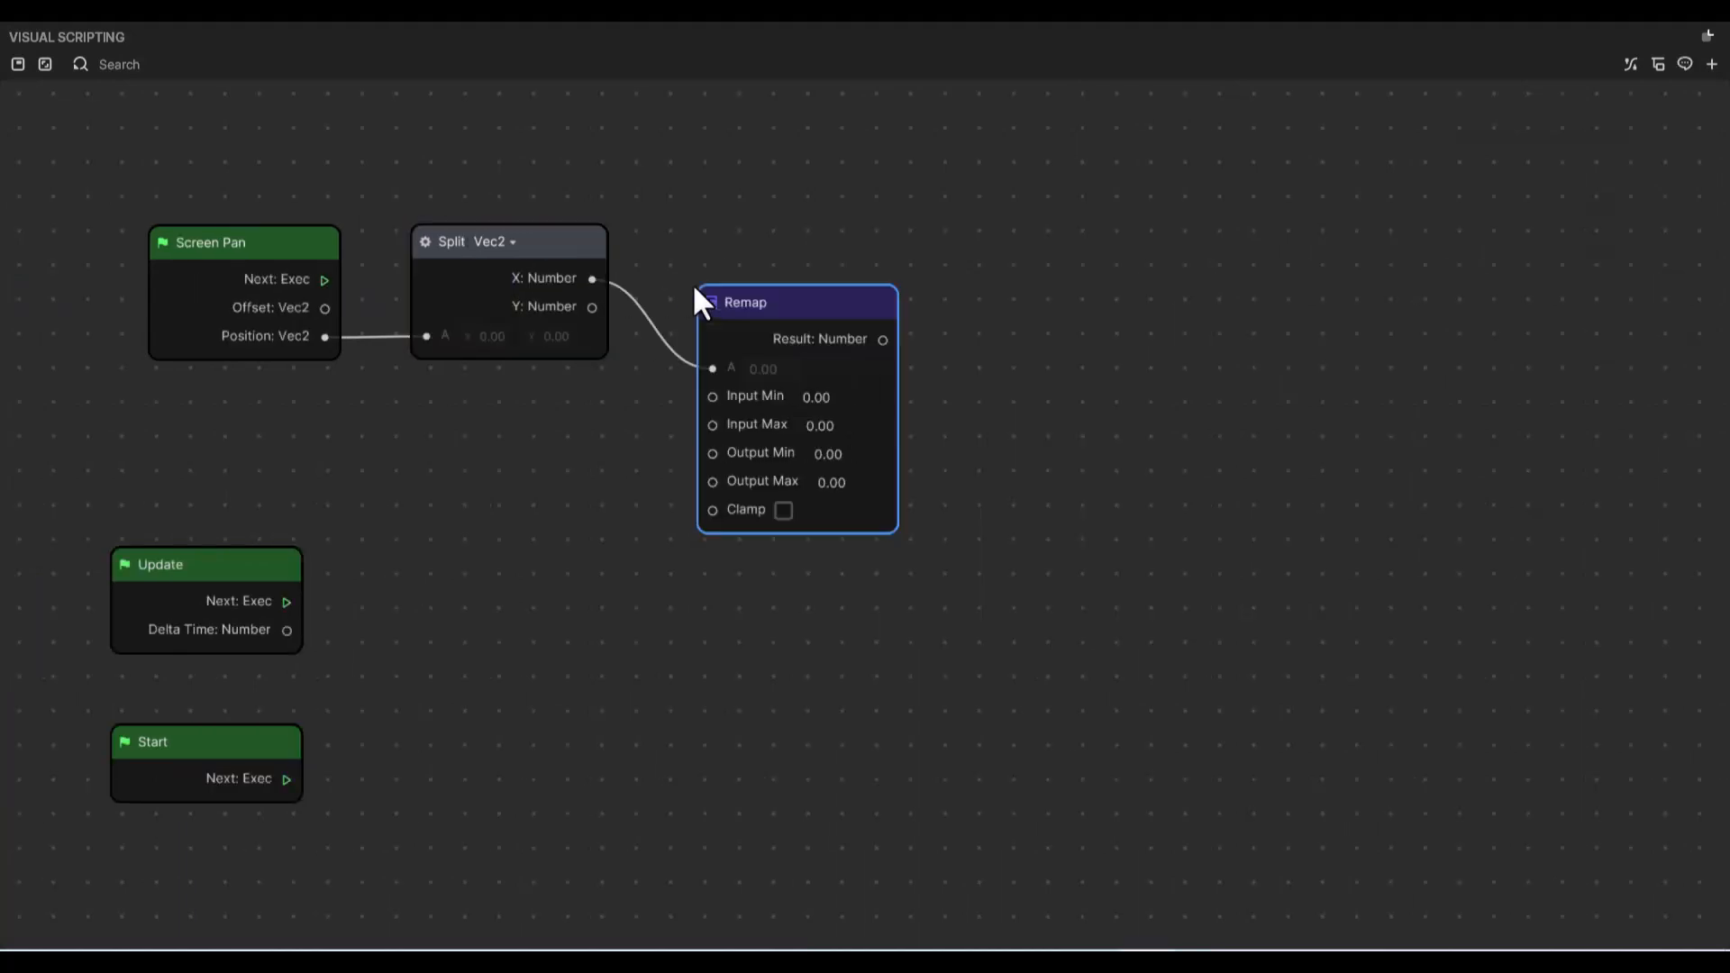
drag(830, 311, 831, 187)
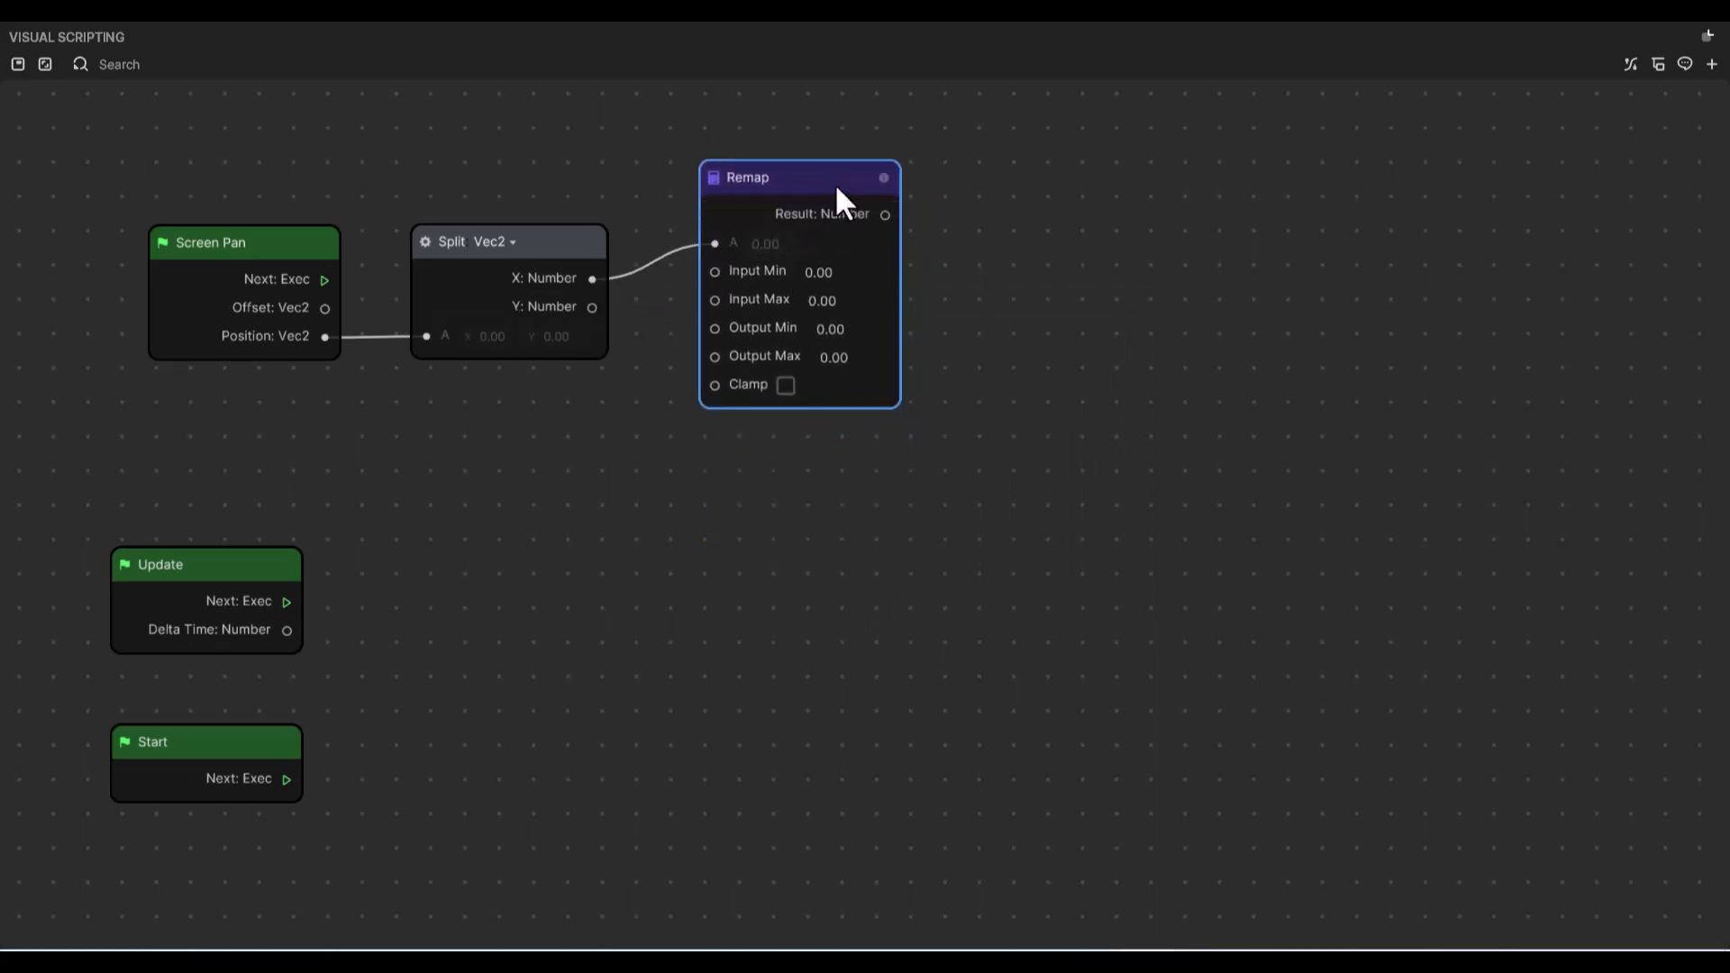
key(ctrl+d)
drag(956, 295, 842, 453)
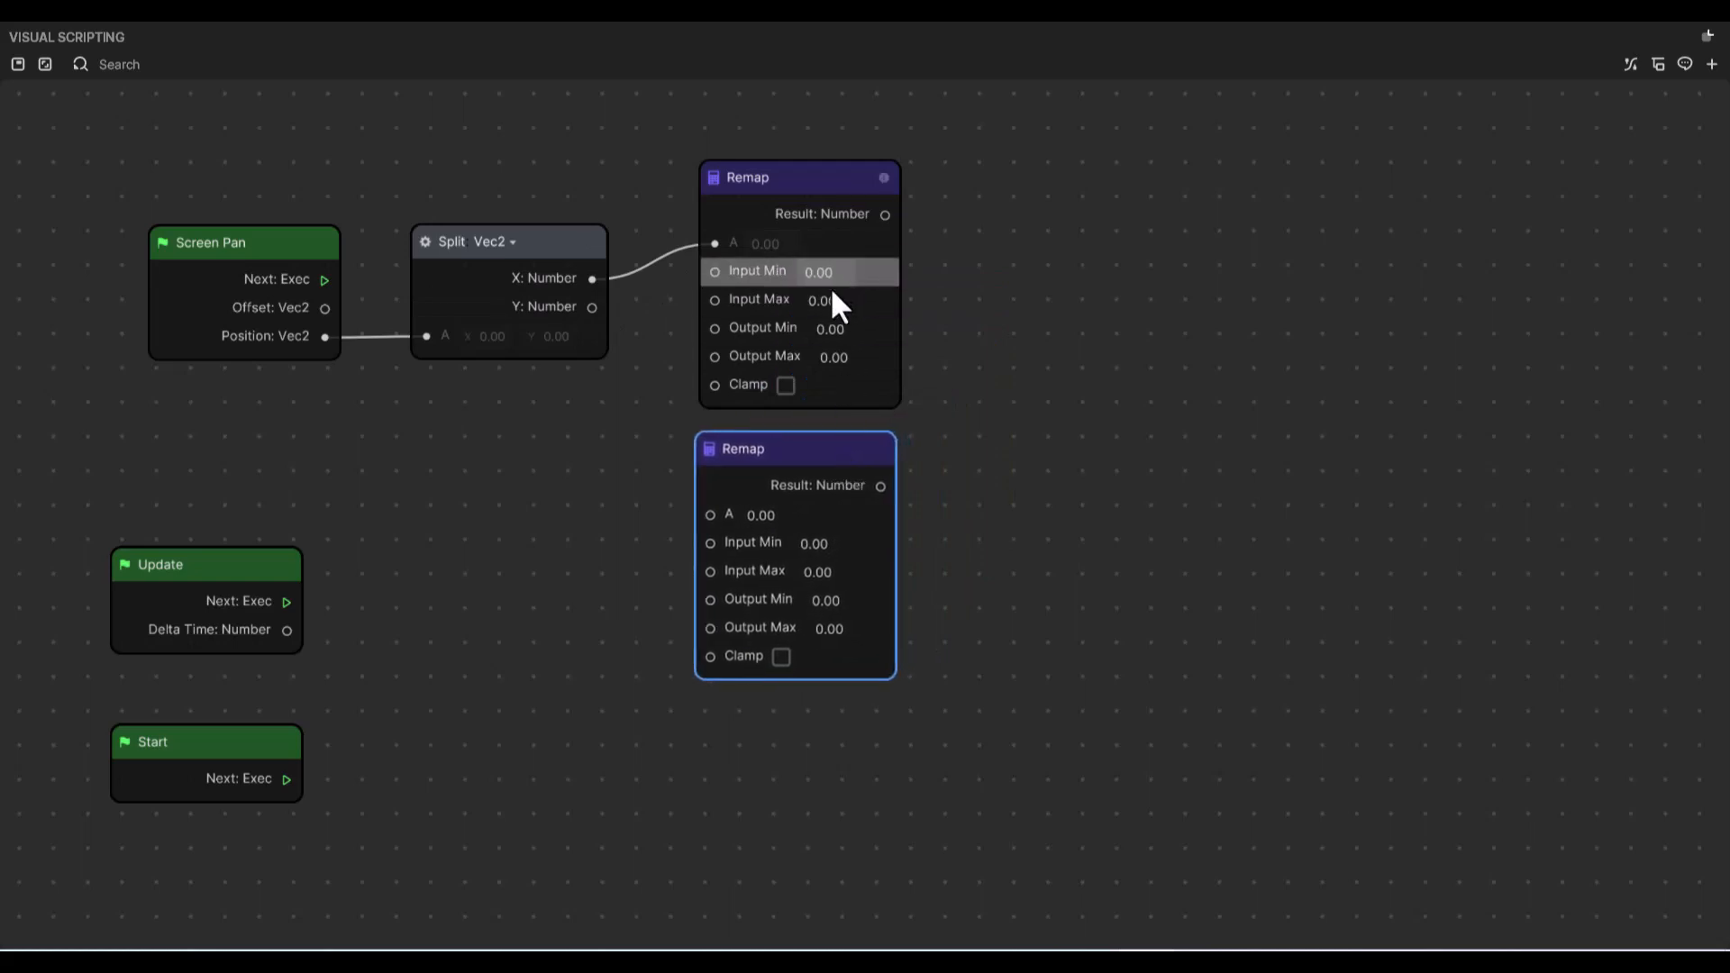
- Set Input Max to 1 on both Remap nodes and connect the Split node's Y output to the lower Remap's A input
click(799, 300)
text(1)
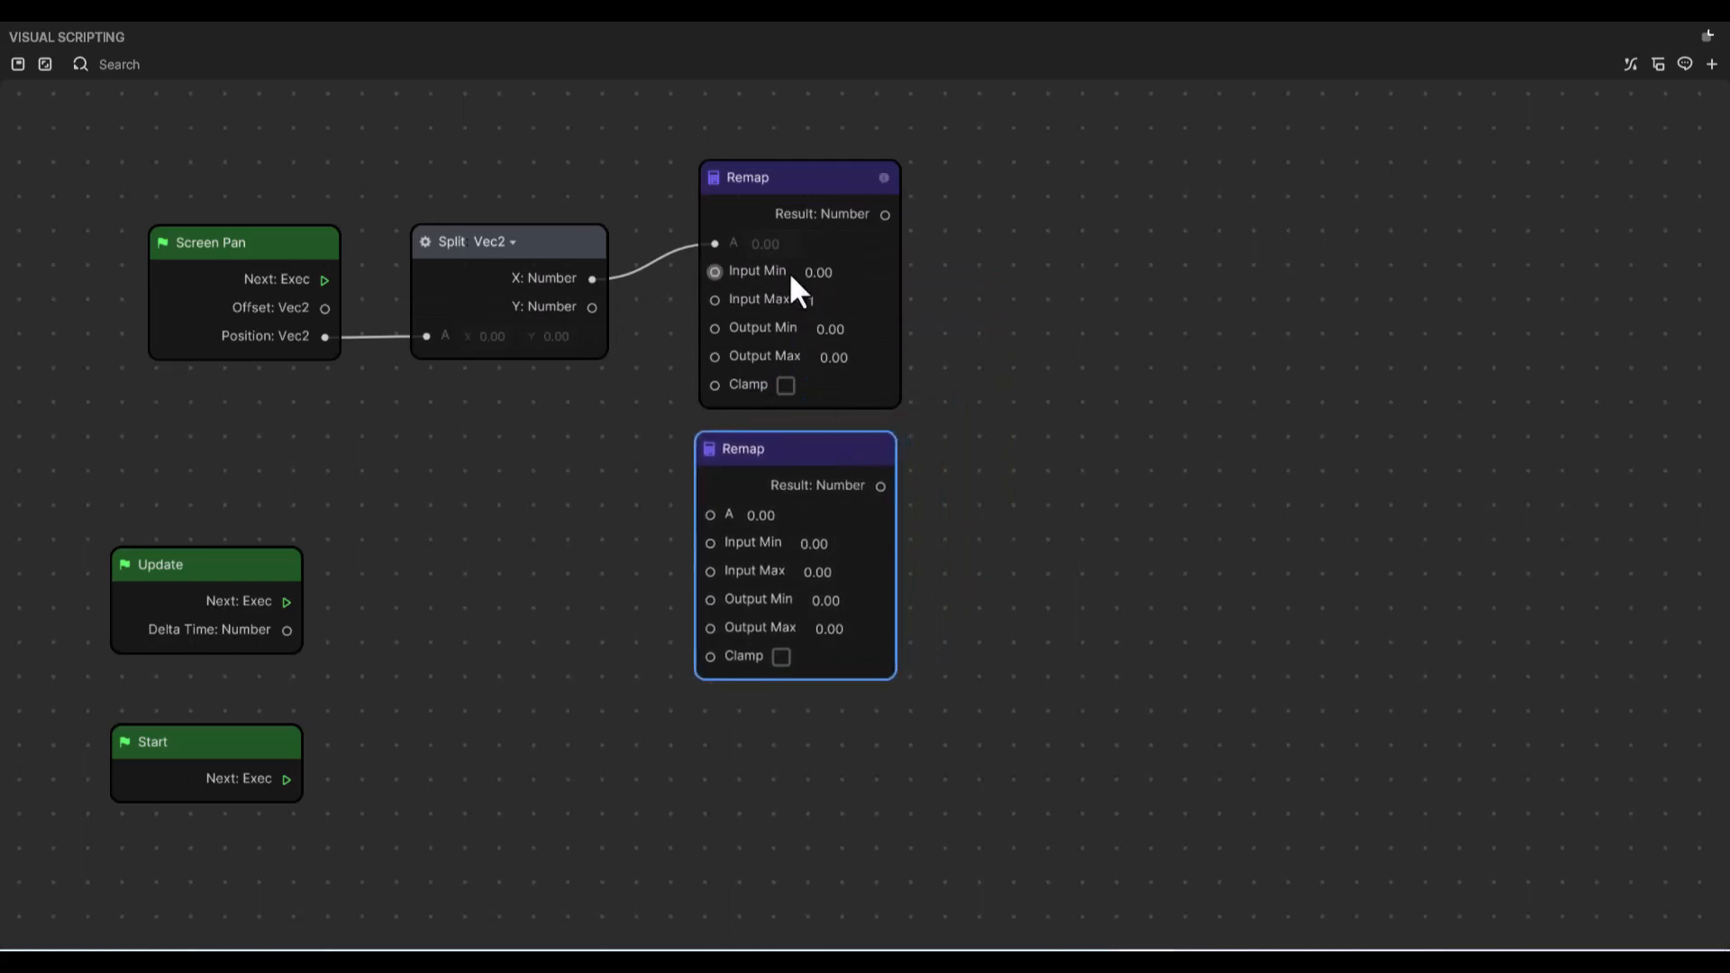
click(817, 573)
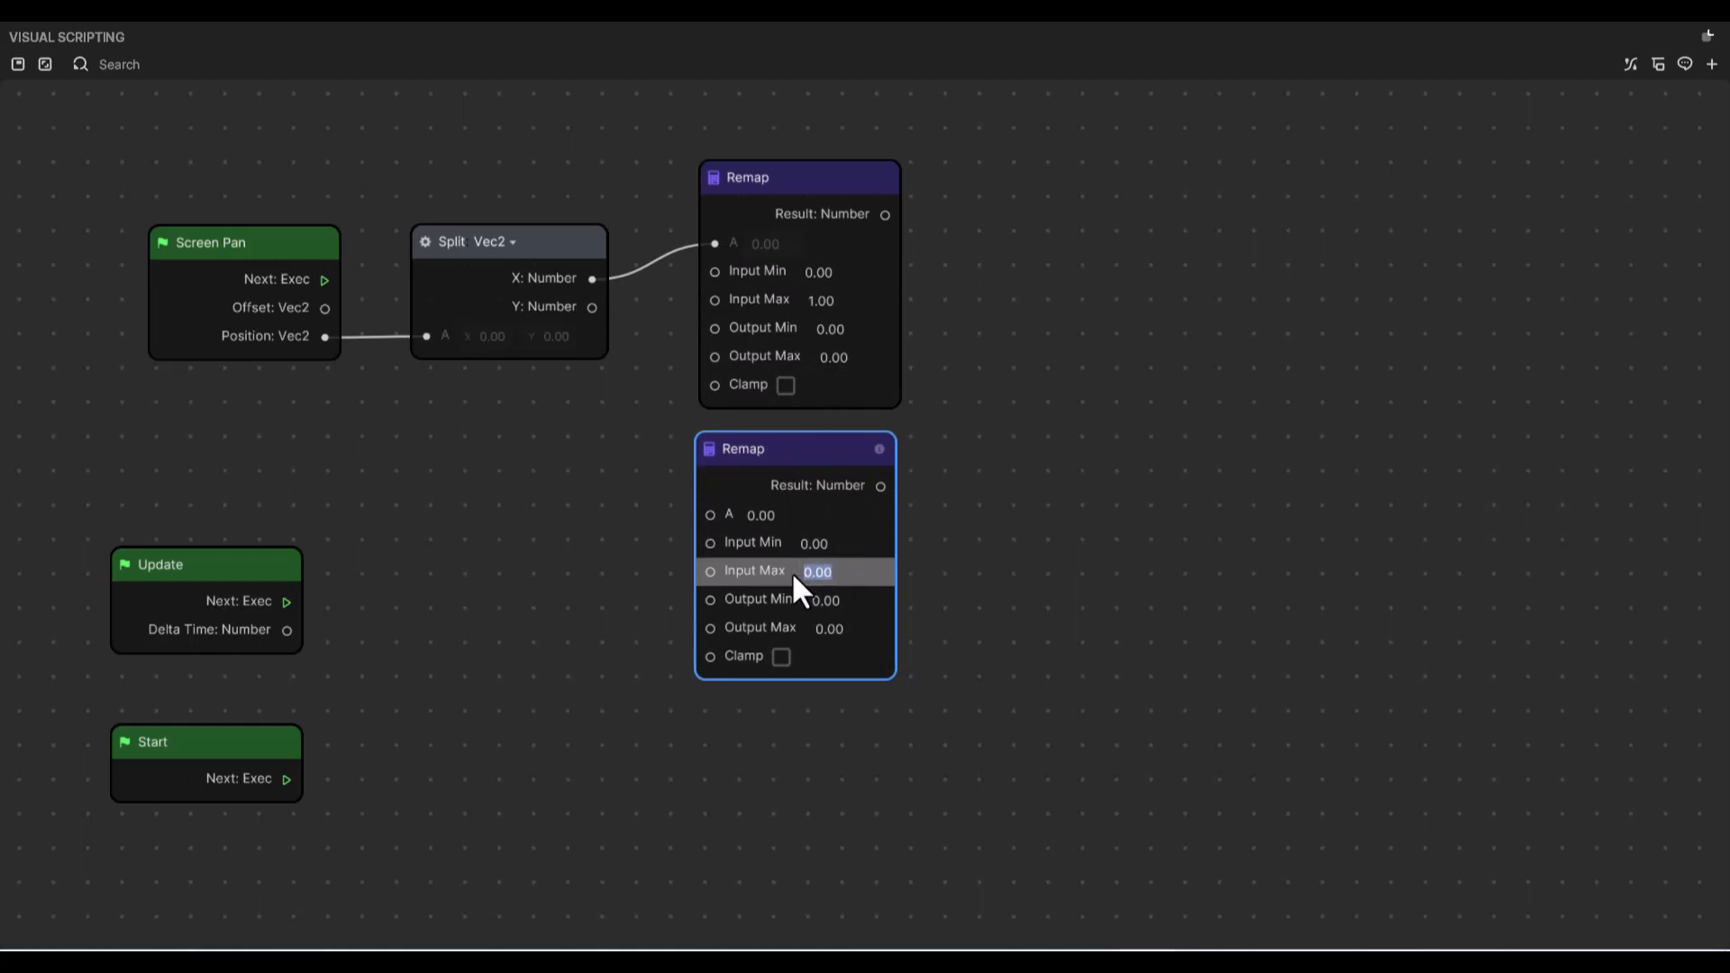
text(1)
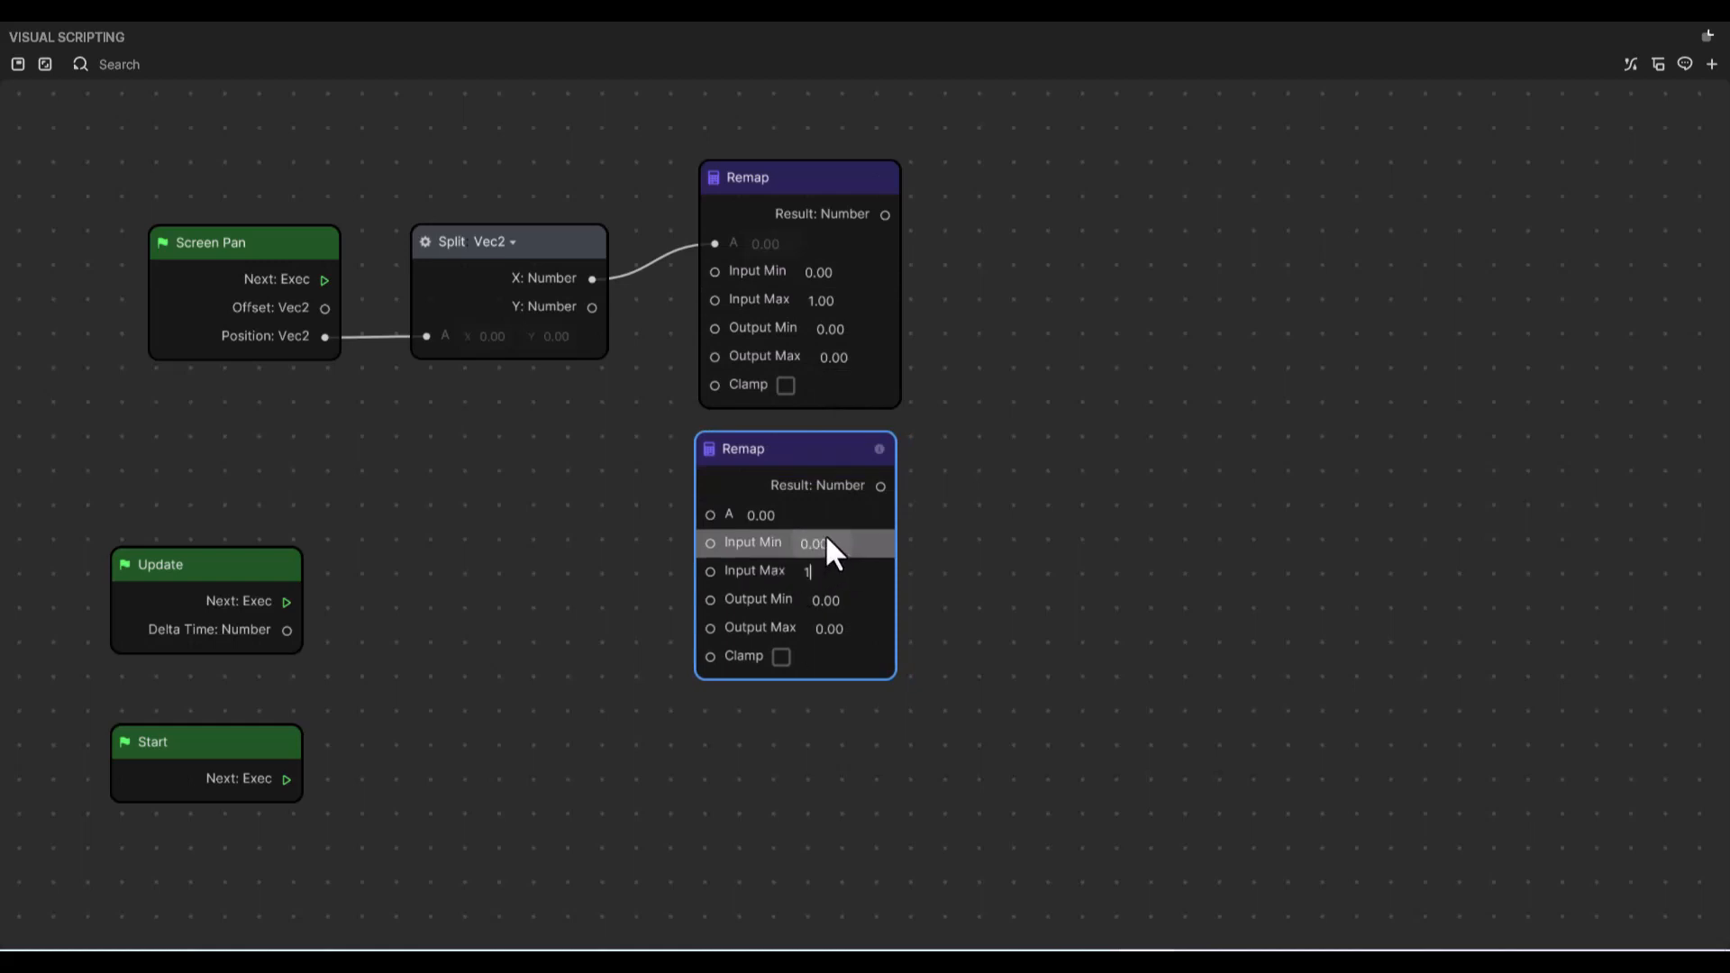
click(937, 532)
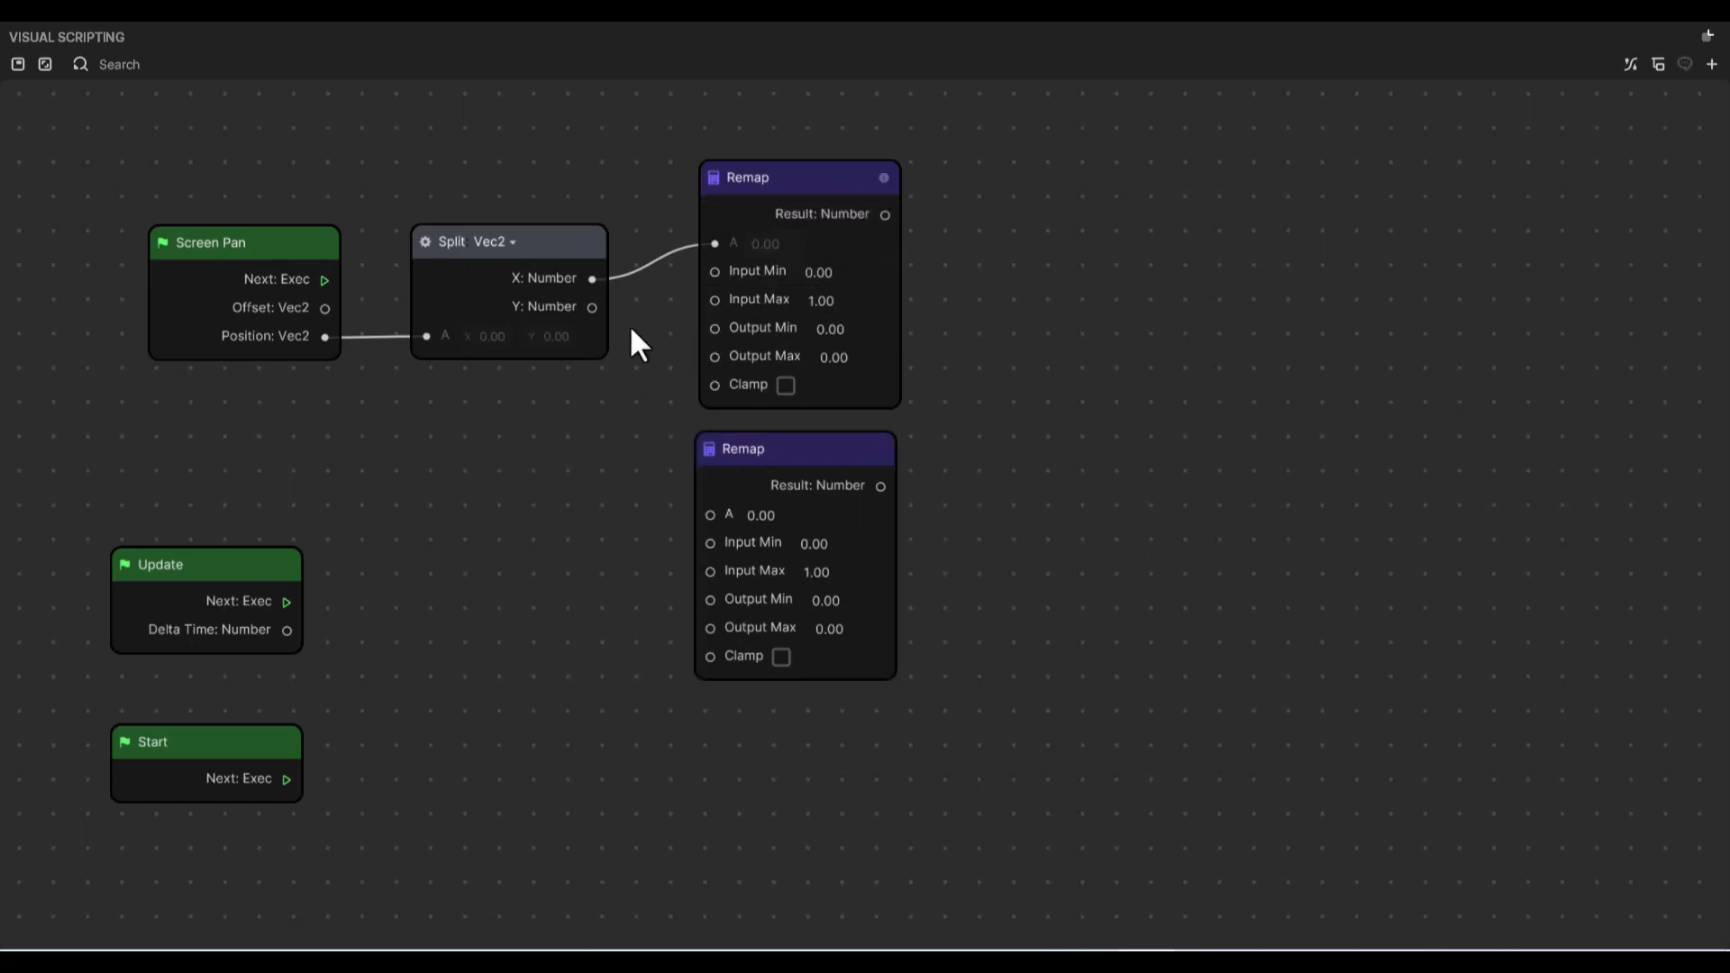
drag(592, 308, 711, 516)
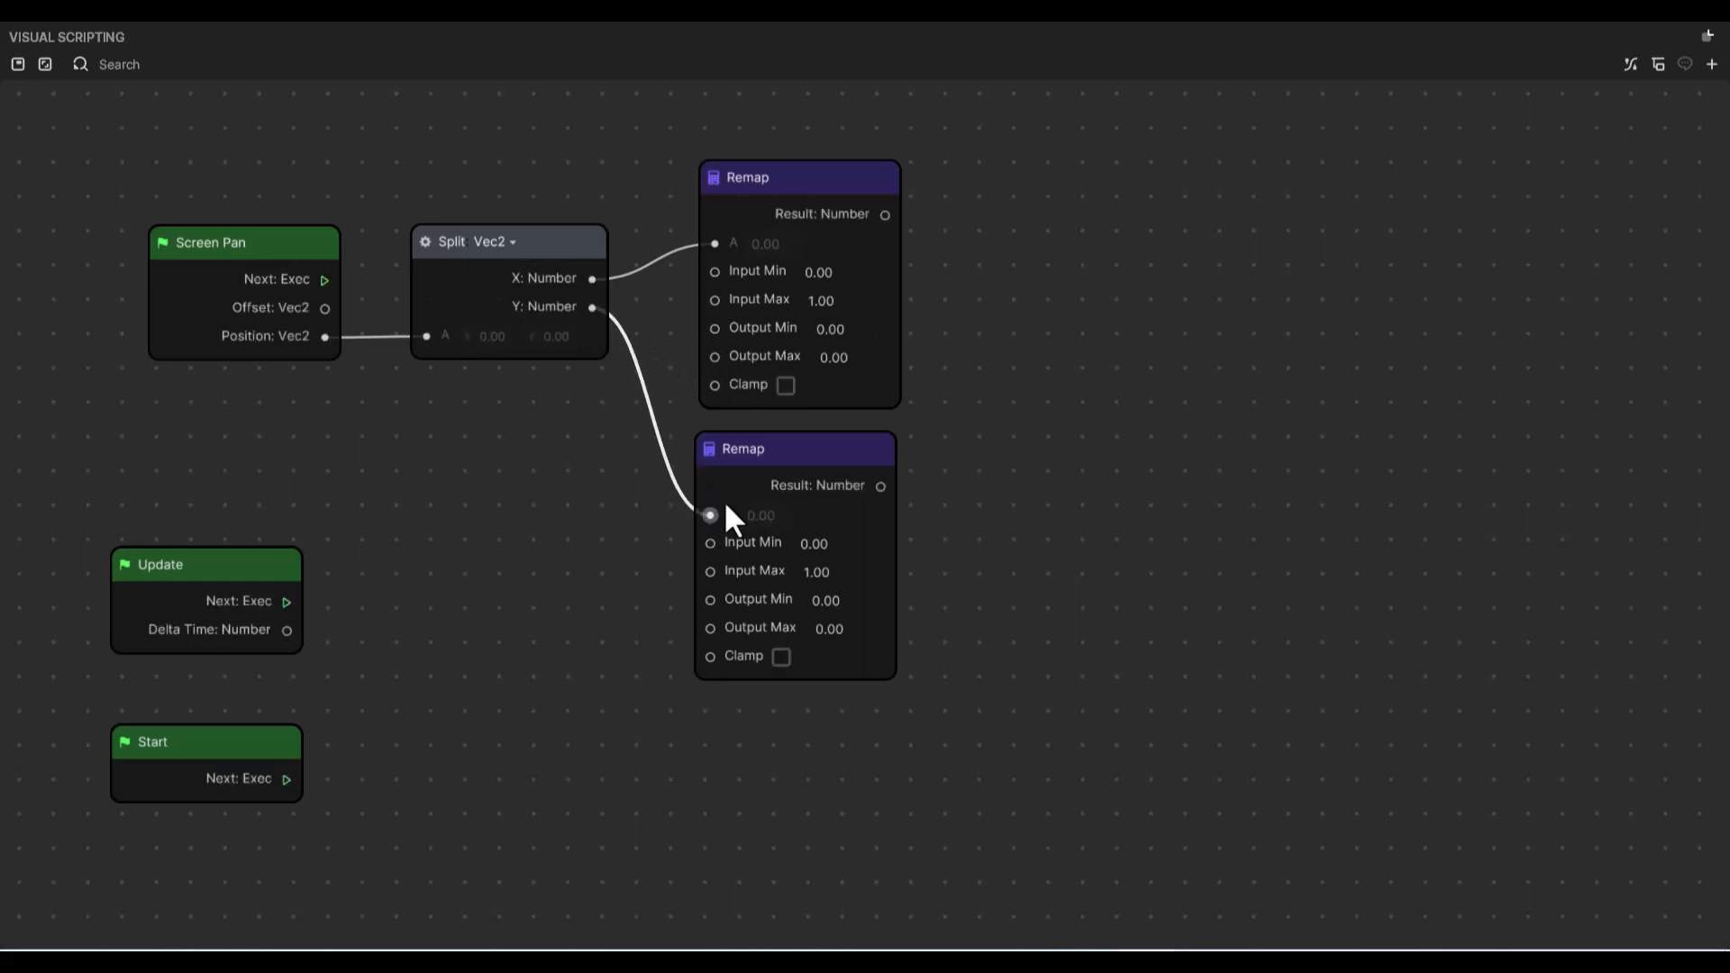
- Dock the graph again, enlarge the scene view, and centre Image 1 on the canvas's left edge at X -360, Y 0
click(1708, 36)
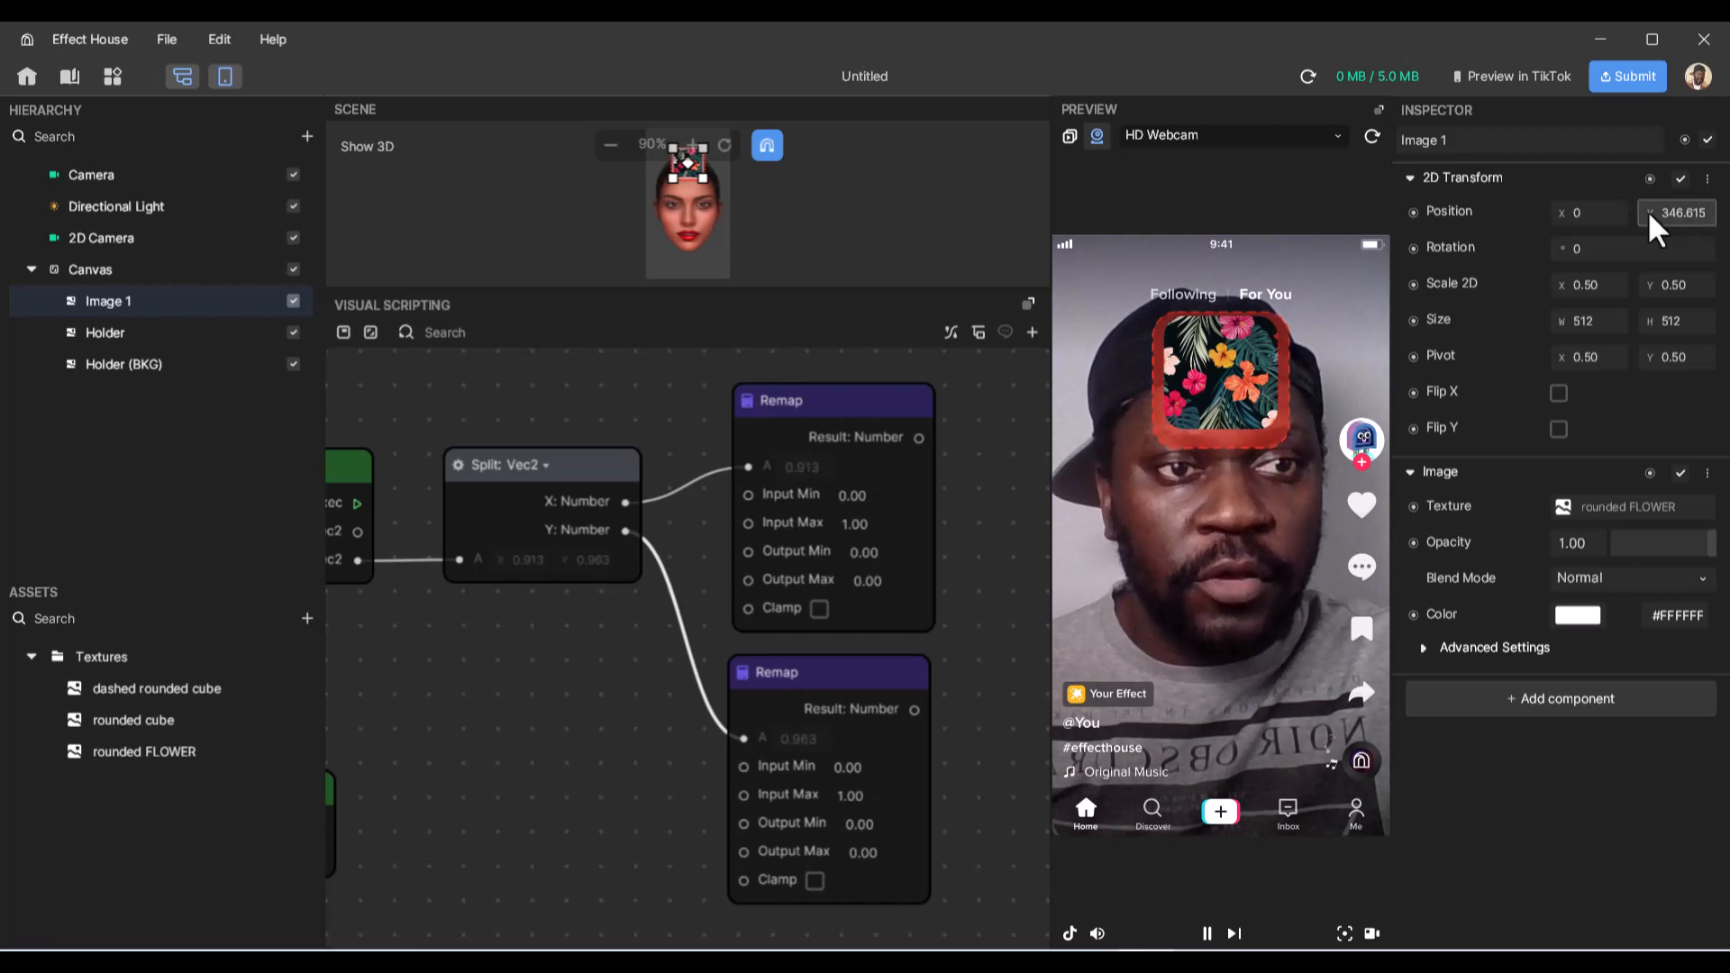
mouse_move(1647, 213)
mouse_down()
mouse_move(1440, 252)
mouse_move(1576, 249)
mouse_move(1439, 249)
mouse_move(1639, 239)
mouse_up()
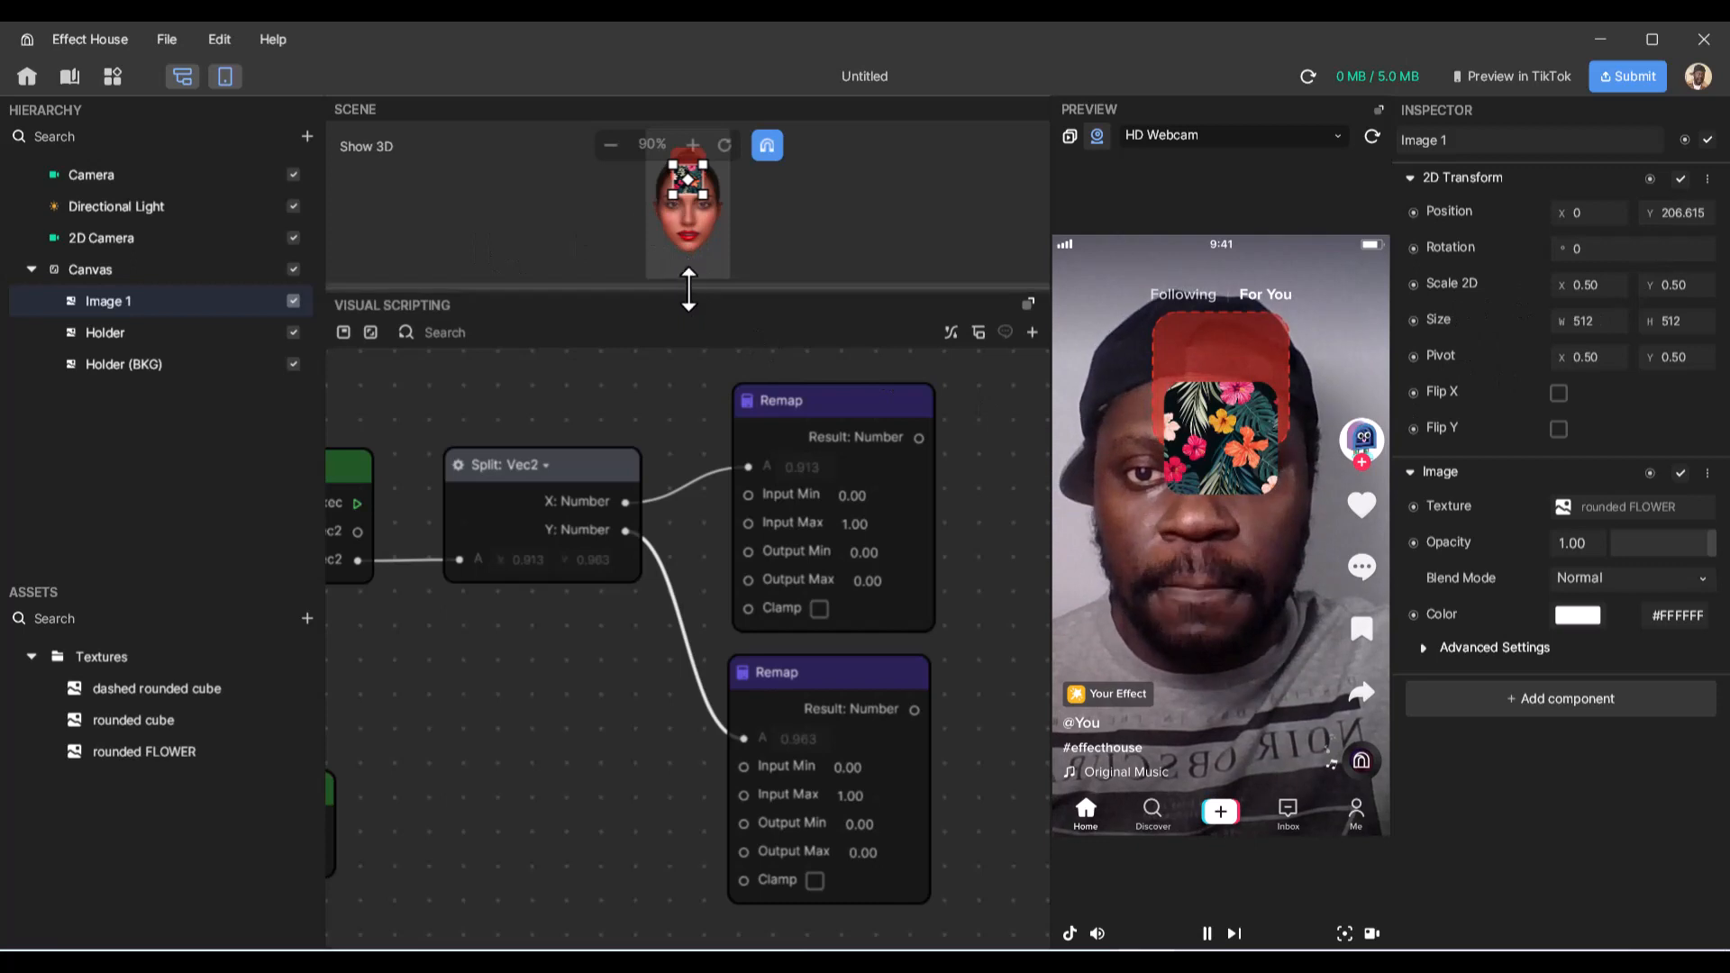
drag(690, 287, 717, 546)
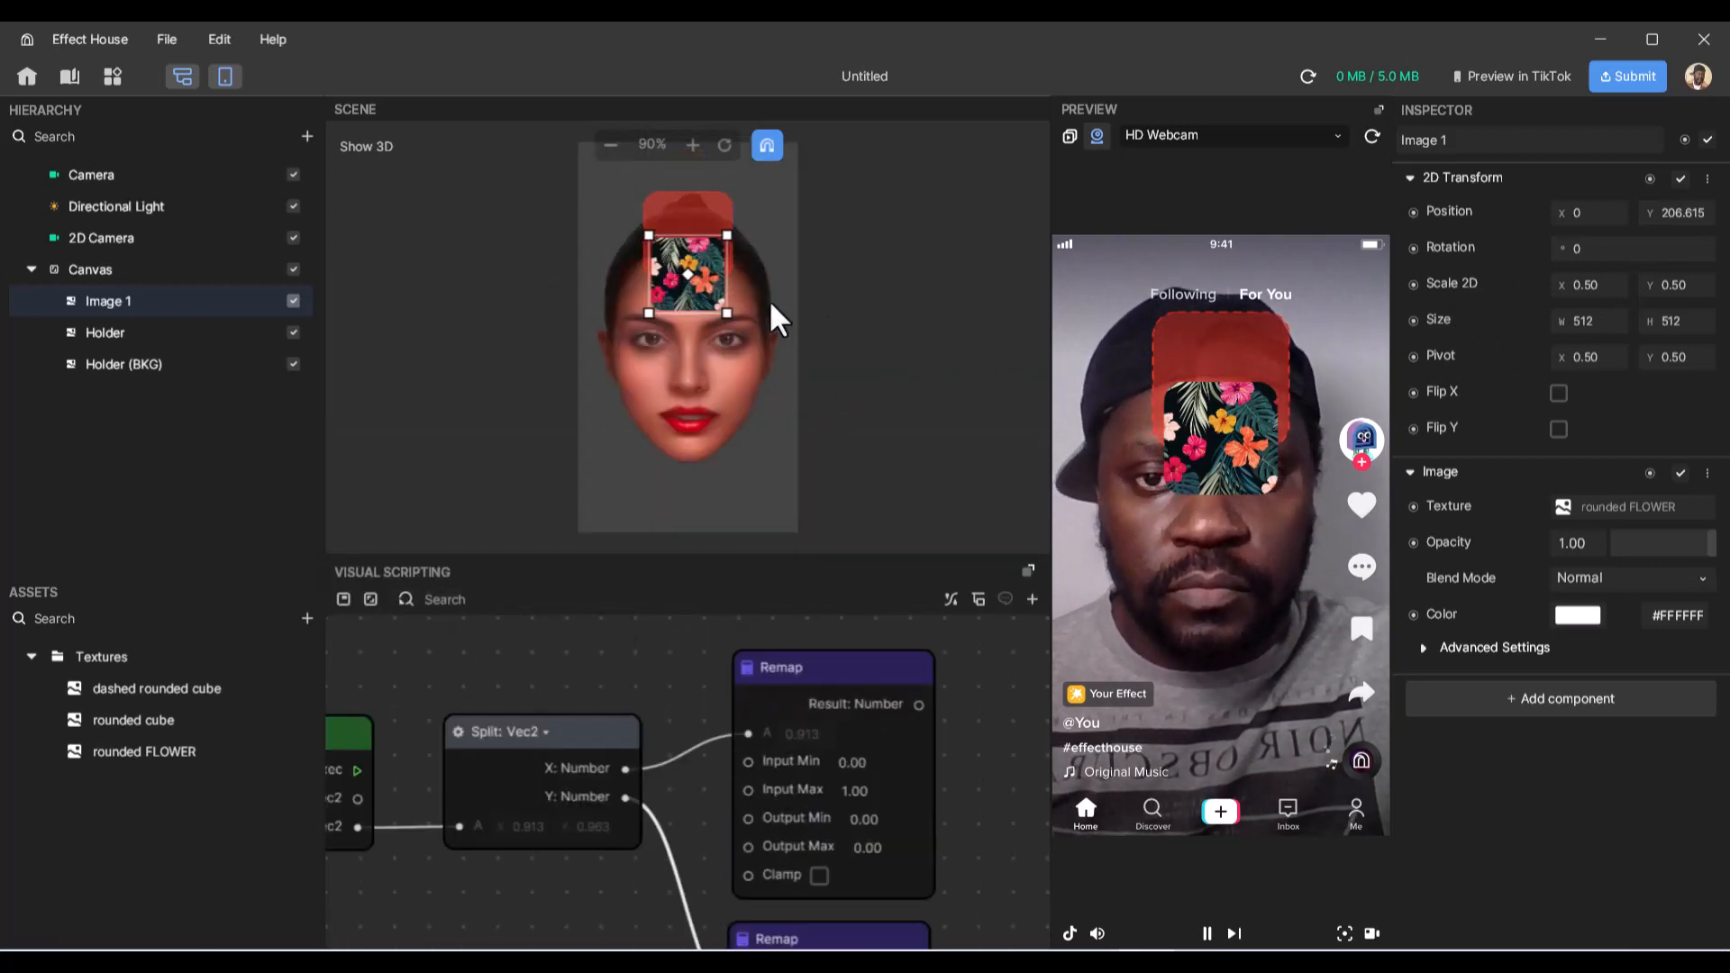
drag(699, 282, 624, 350)
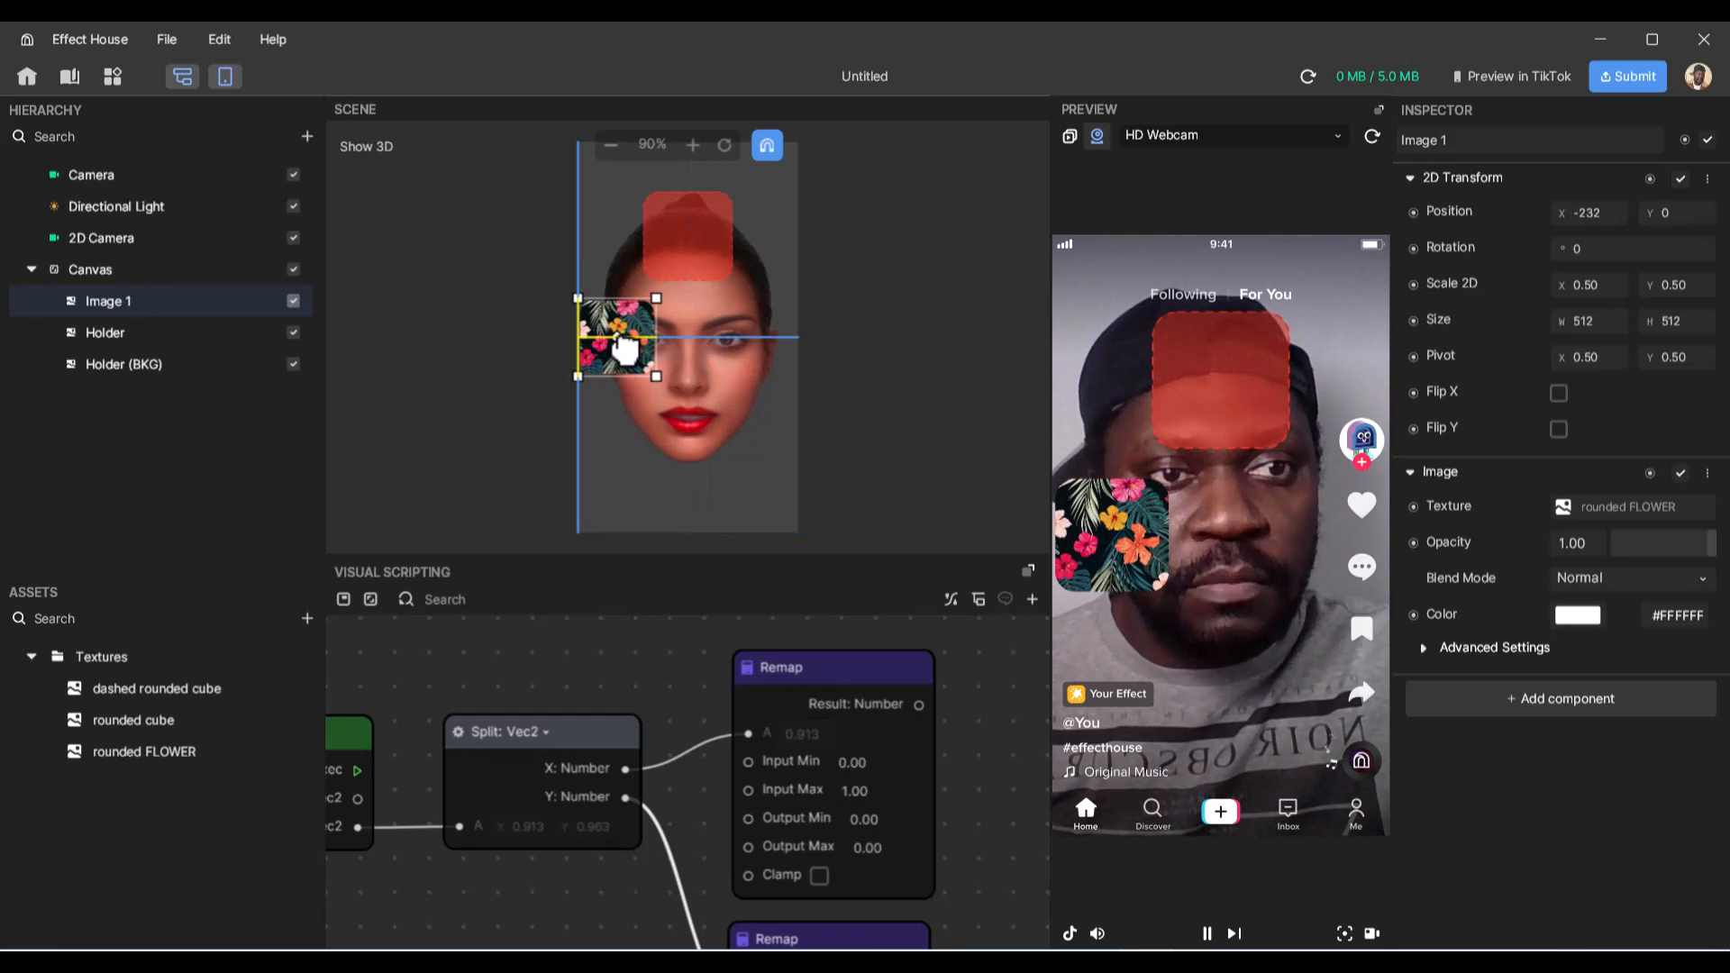
mouse_move(624, 350)
mouse_down()
mouse_move(784, 342)
mouse_move(635, 353)
mouse_move(688, 360)
mouse_move(715, 390)
mouse_move(703, 516)
mouse_move(691, 383)
mouse_move(664, 375)
mouse_move(695, 386)
mouse_move(663, 377)
mouse_move(726, 375)
mouse_move(757, 348)
mouse_move(684, 338)
mouse_move(759, 372)
mouse_move(680, 340)
mouse_move(646, 262)
mouse_move(684, 291)
mouse_move(714, 417)
mouse_move(593, 362)
mouse_up()
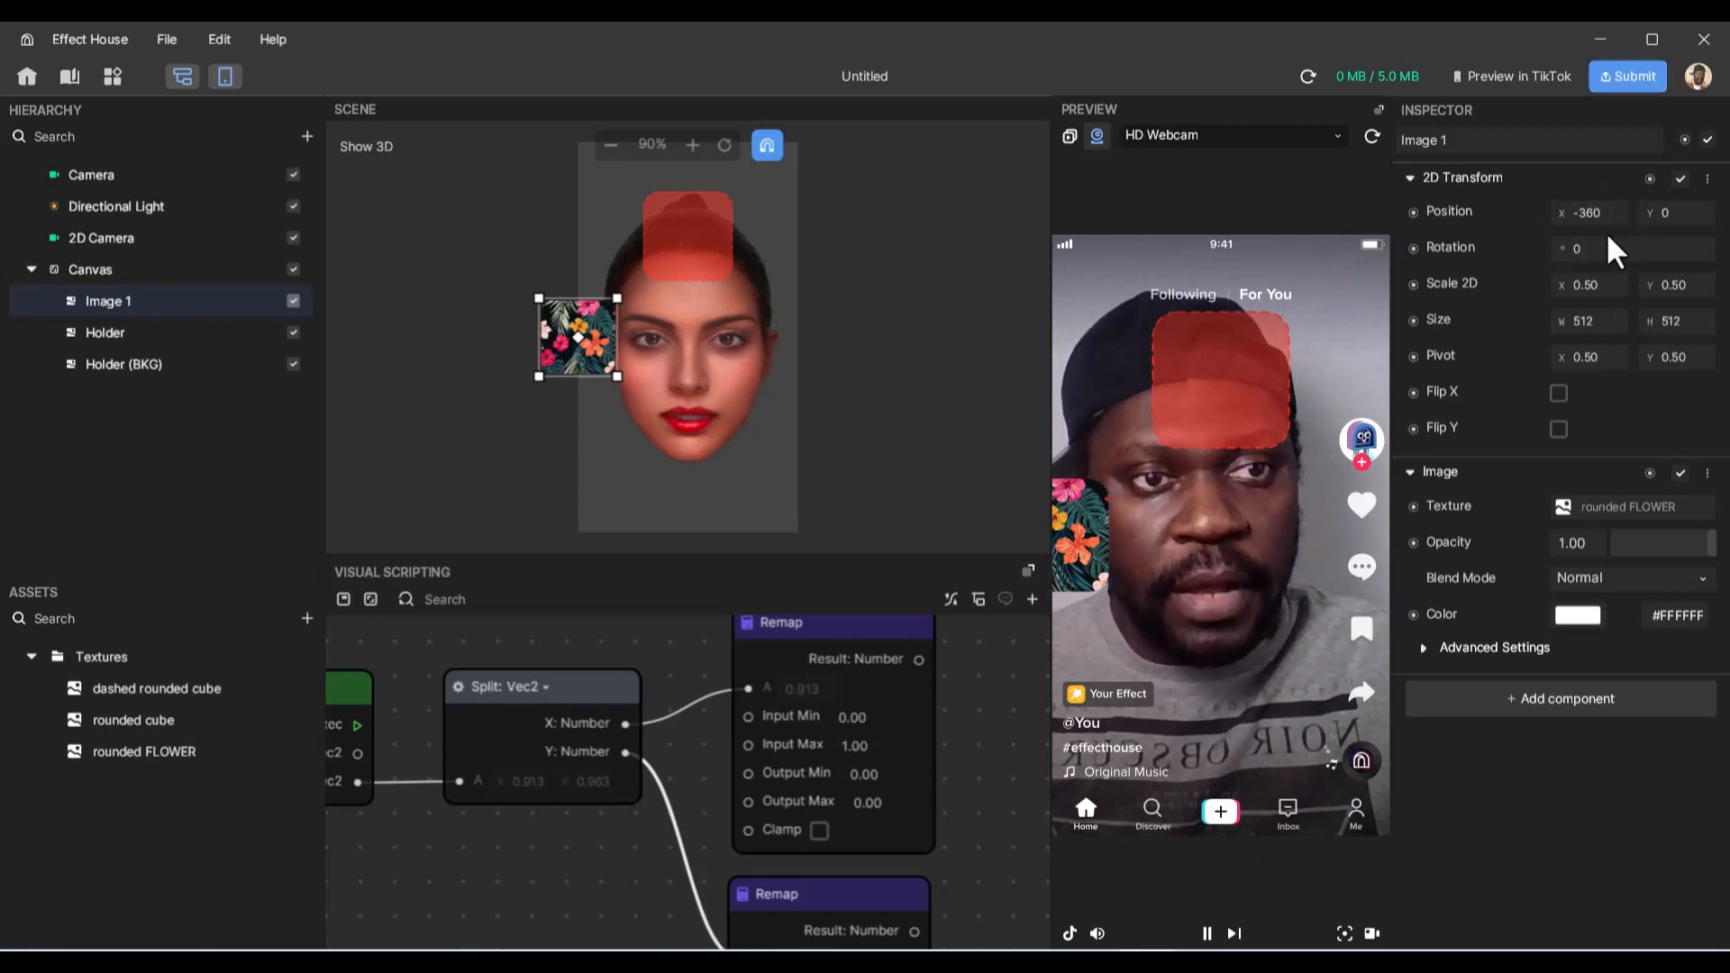
- Centre Image 1 on the canvas's right edge at X 360 and set the upper Remap's Output Min to -360 and Output Max to 360
drag(604, 368, 811, 360)
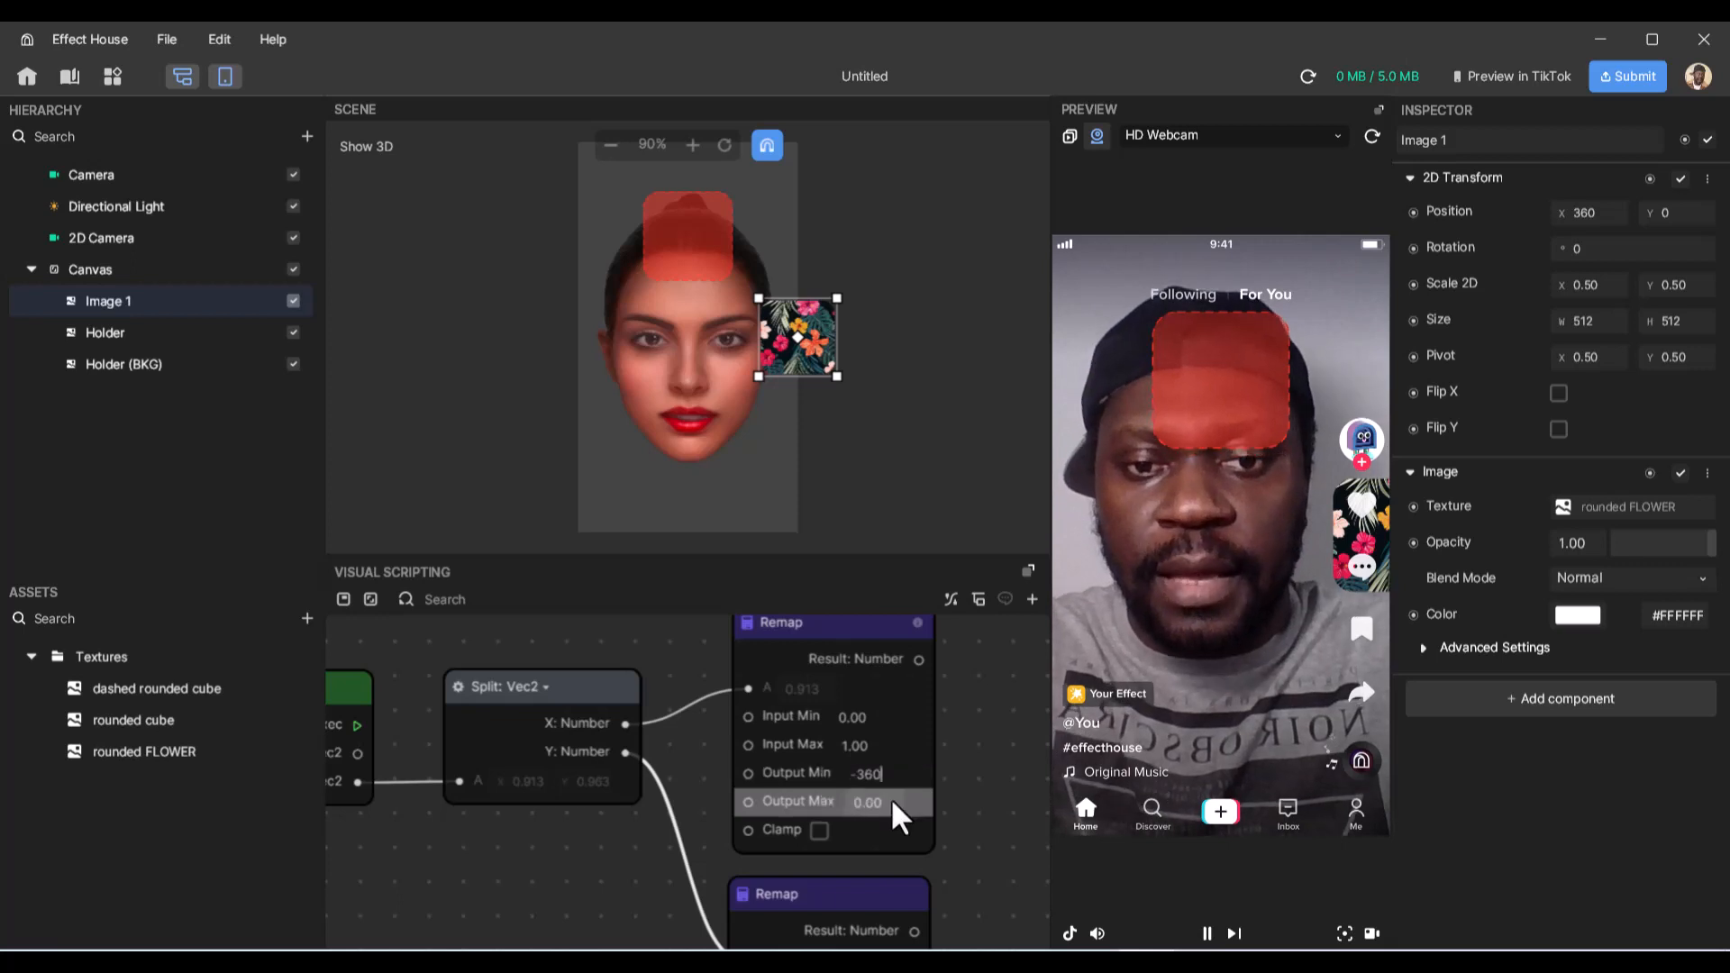
click(830, 802)
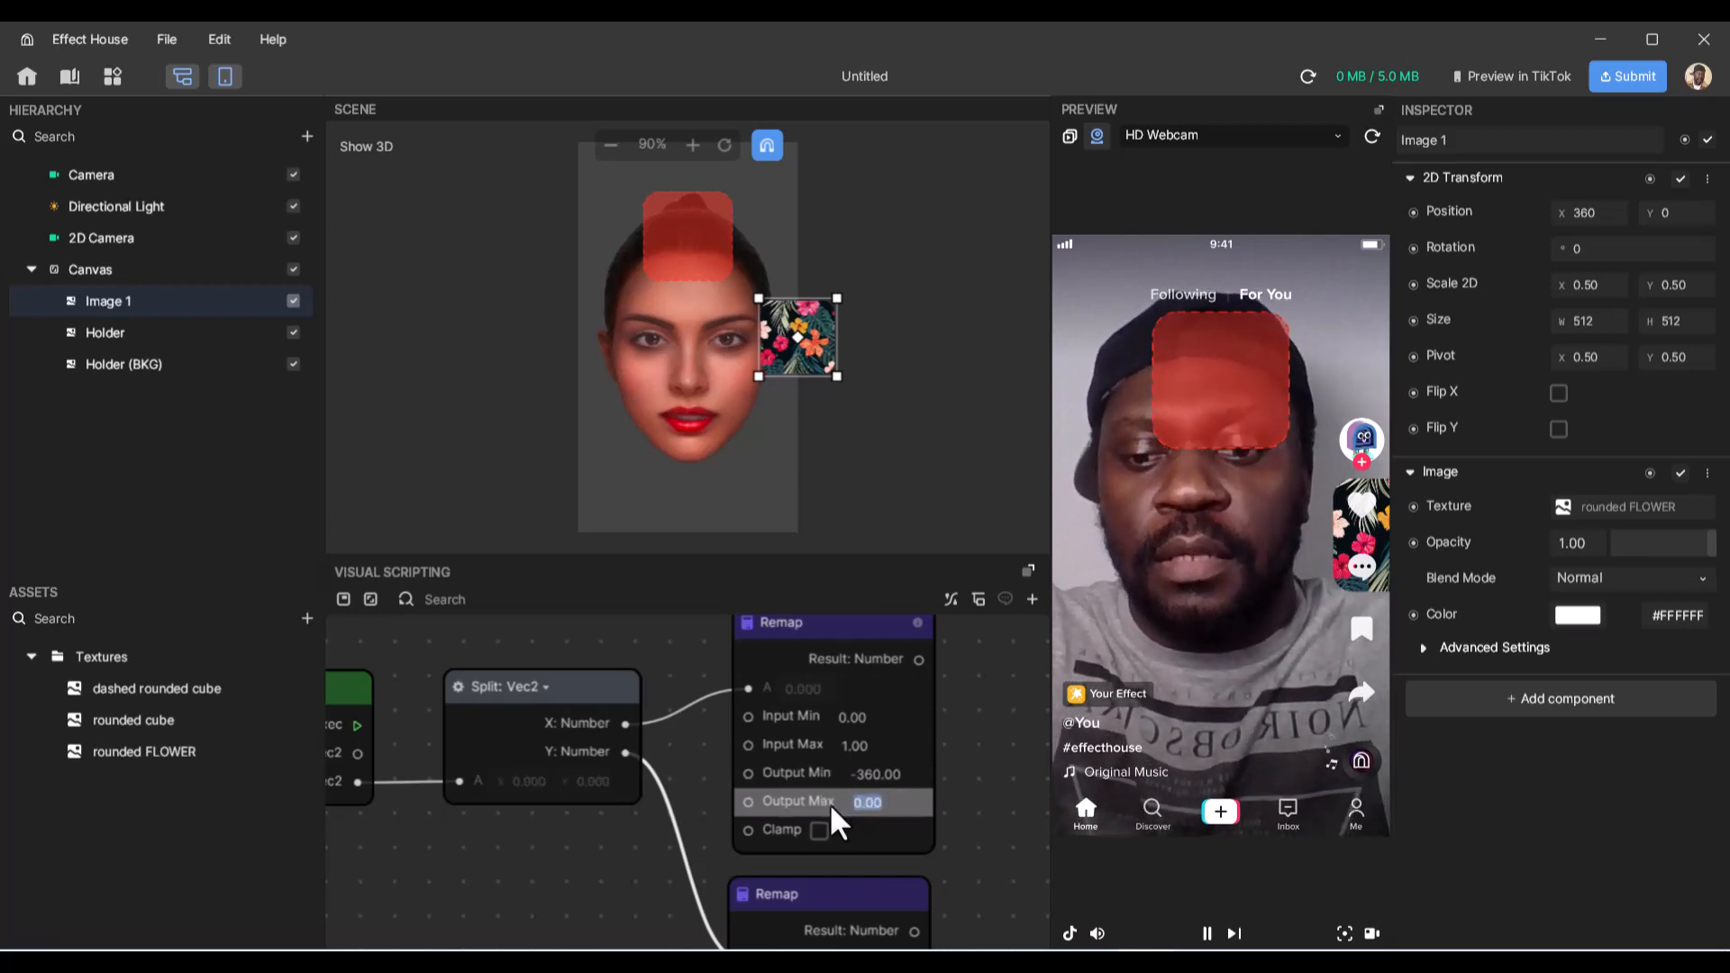
text(360)
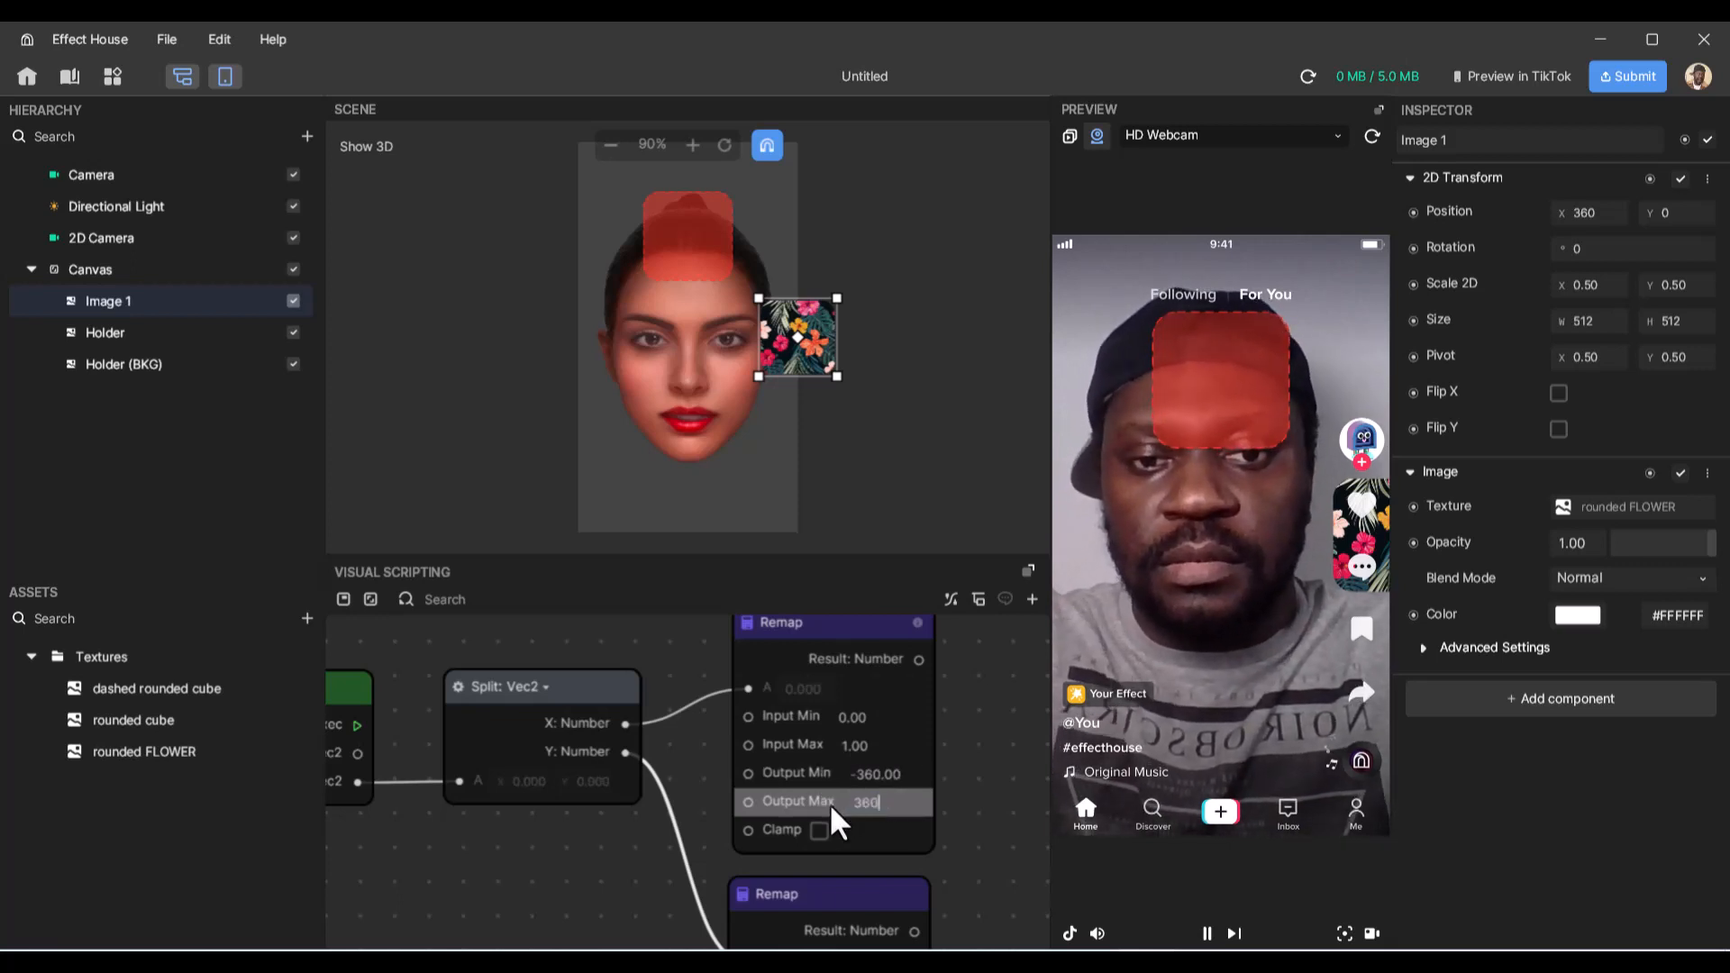
key(Return)
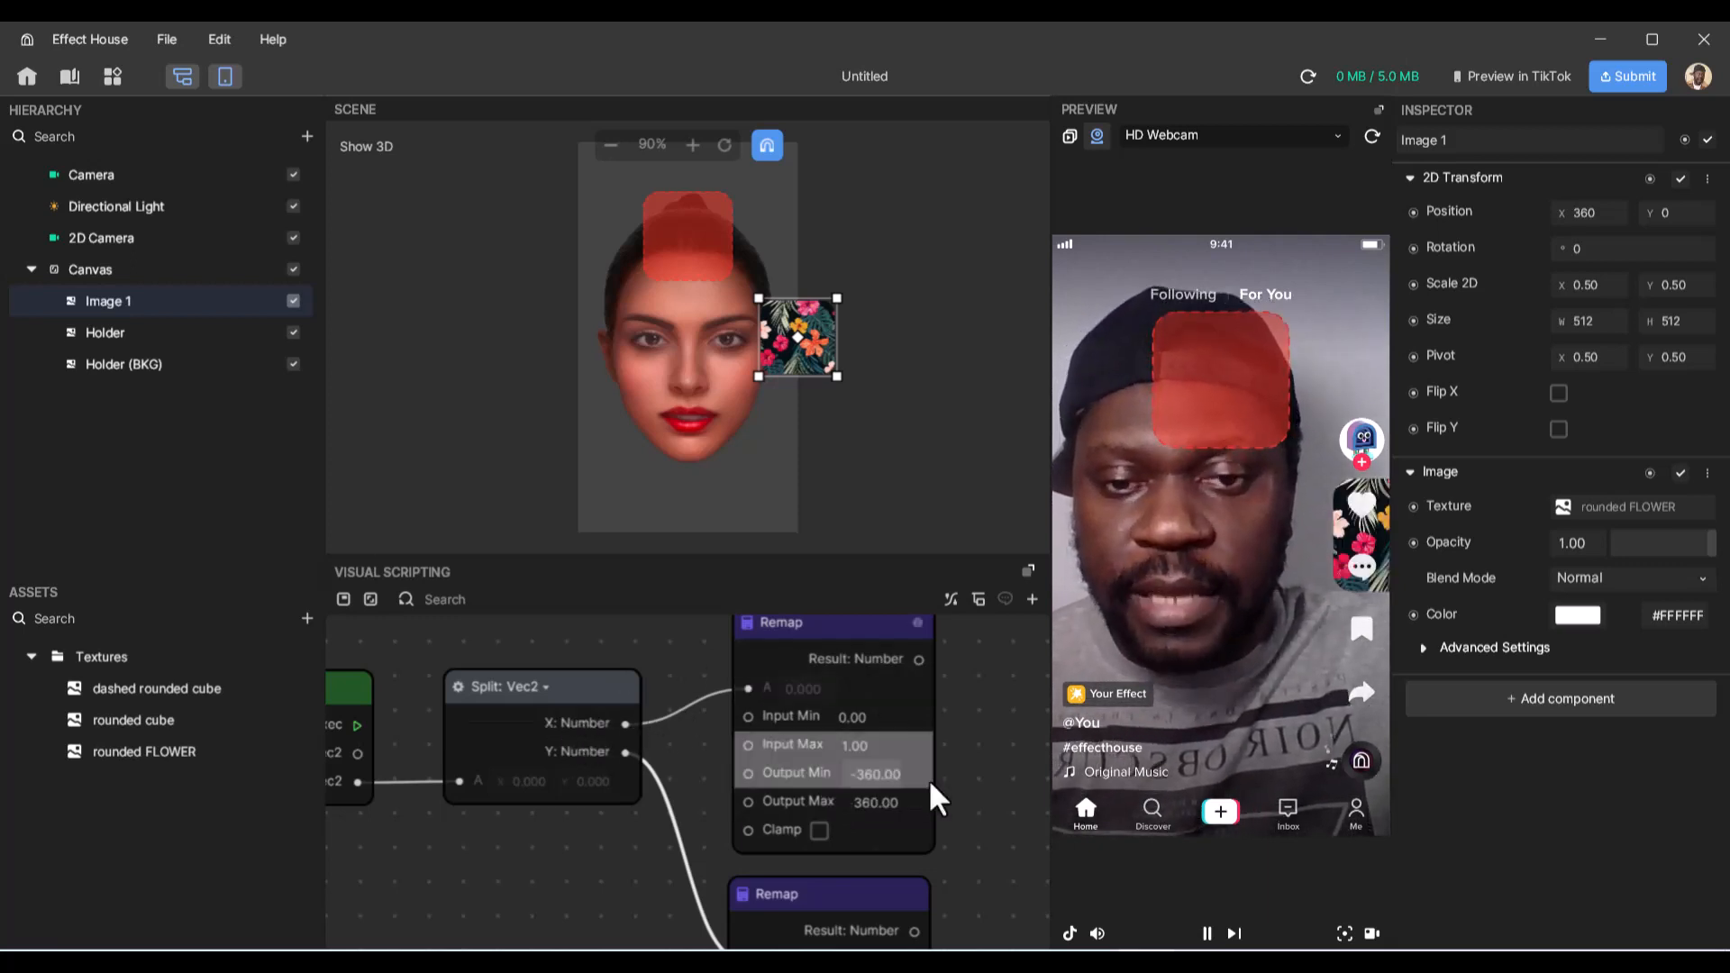
- Centre Image 1 on the canvas's bottom edge at X 0, Y -640, and move it to the top edge at Y 640
scroll(929, 779, down, 3)
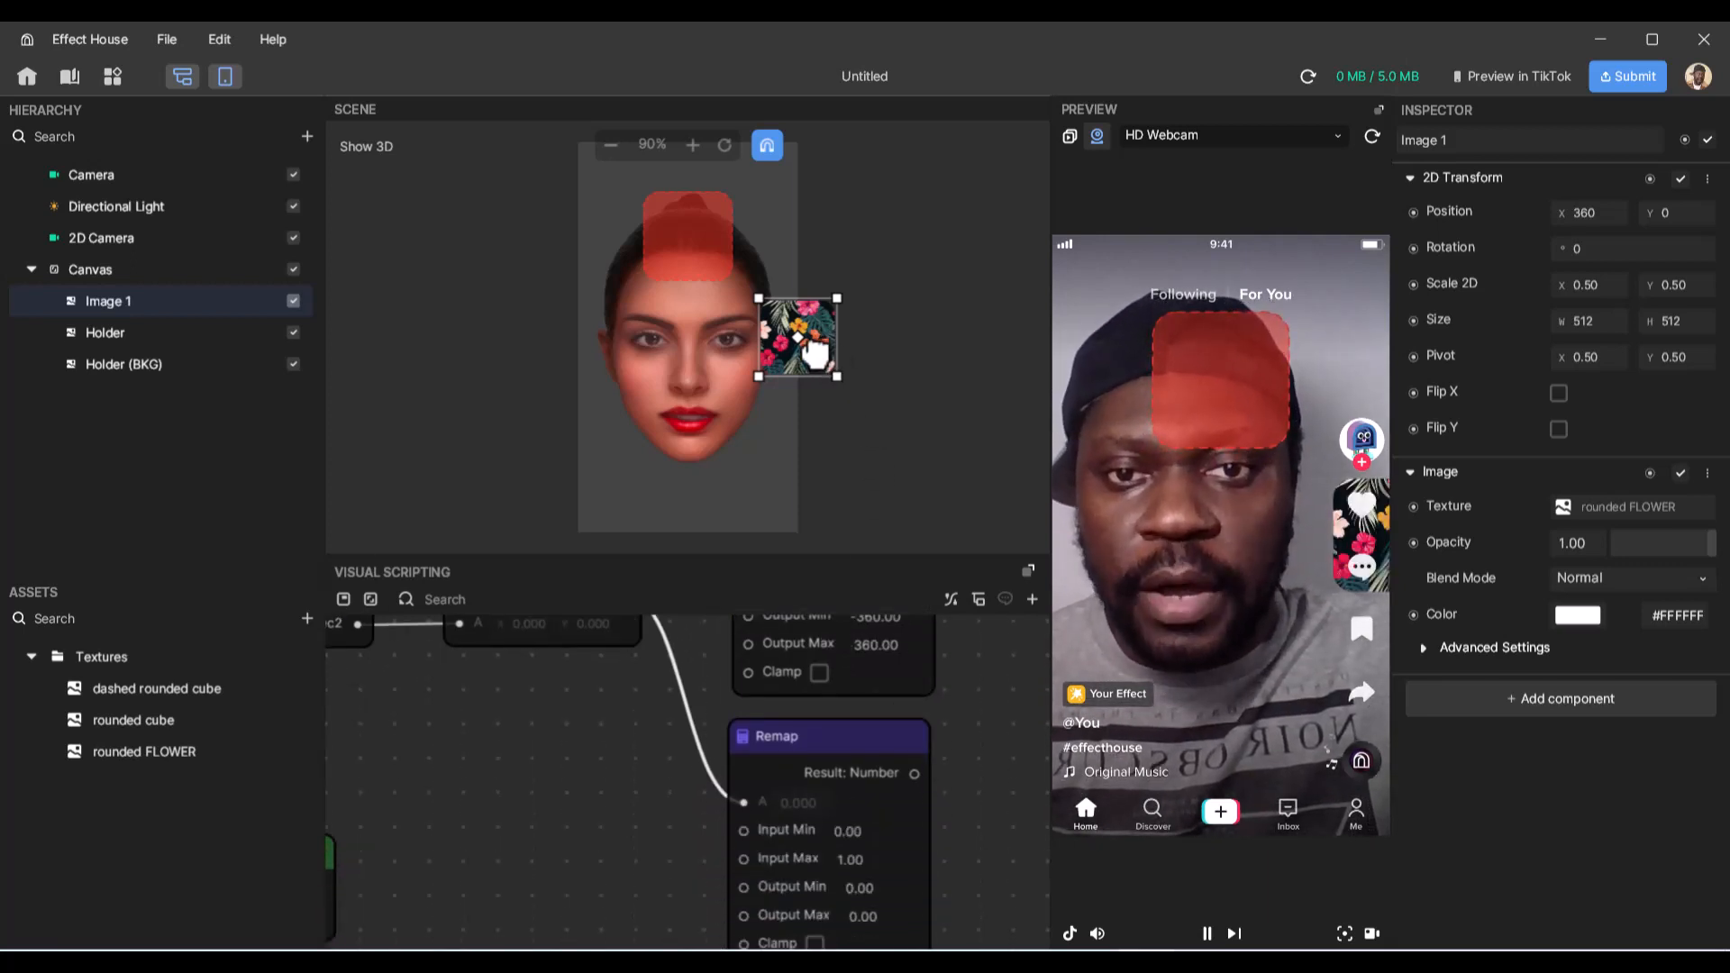
drag(813, 360, 702, 539)
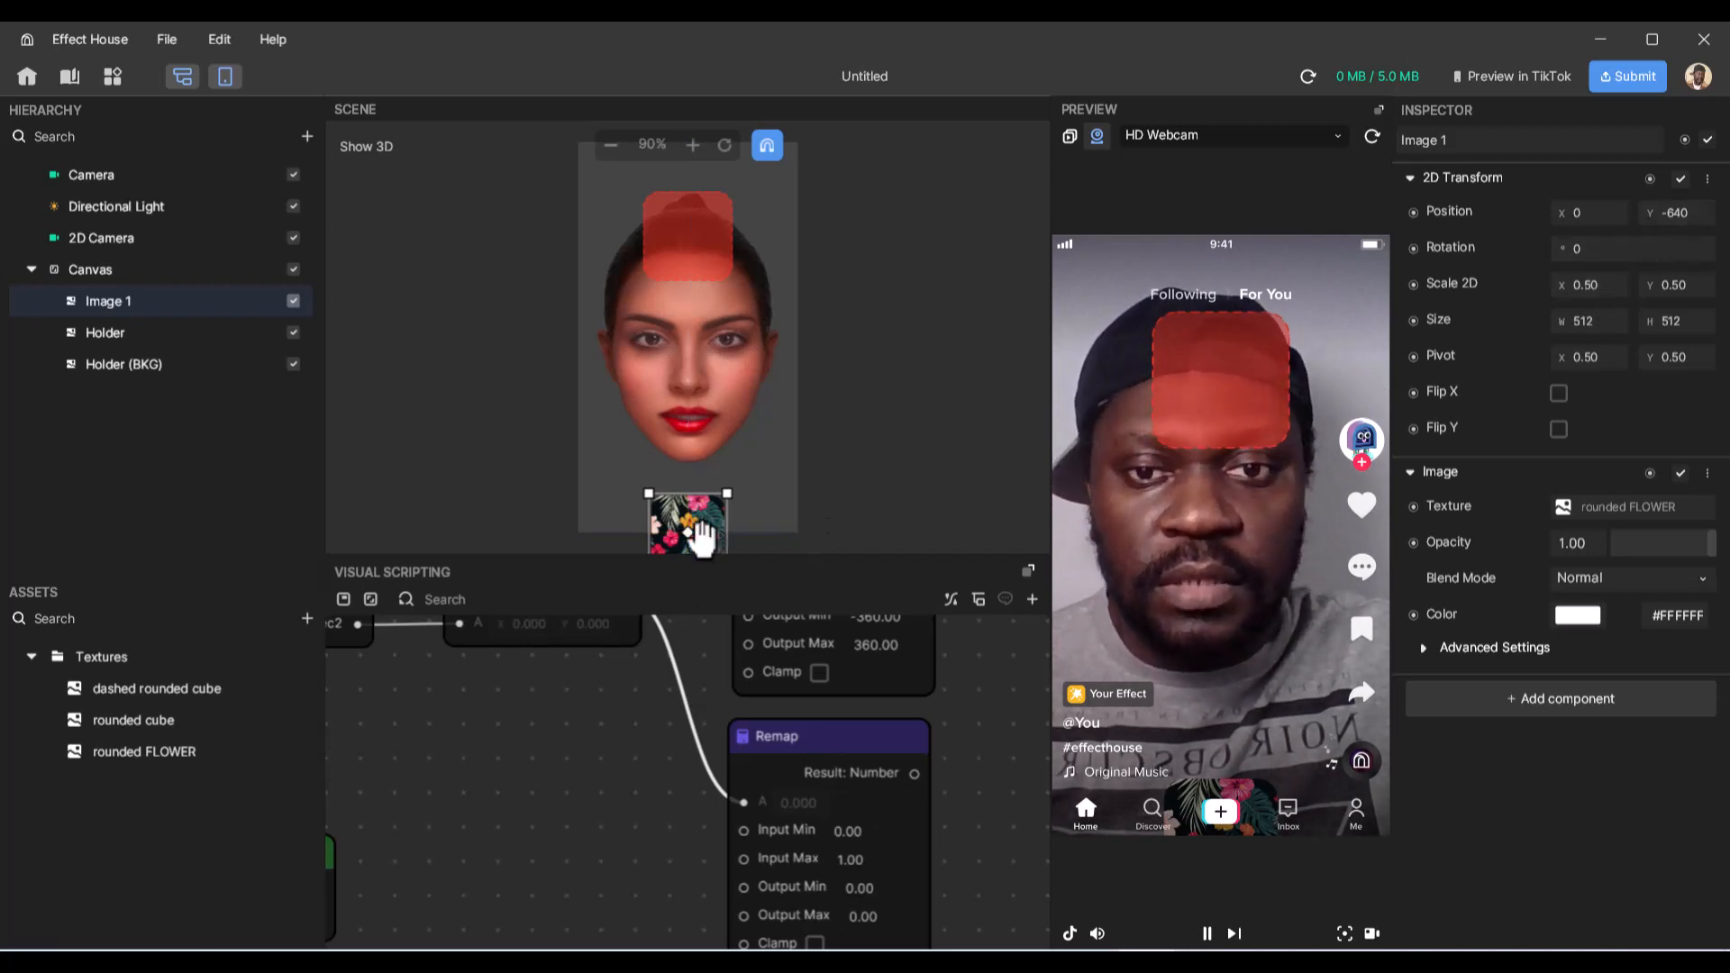
drag(707, 533, 708, 147)
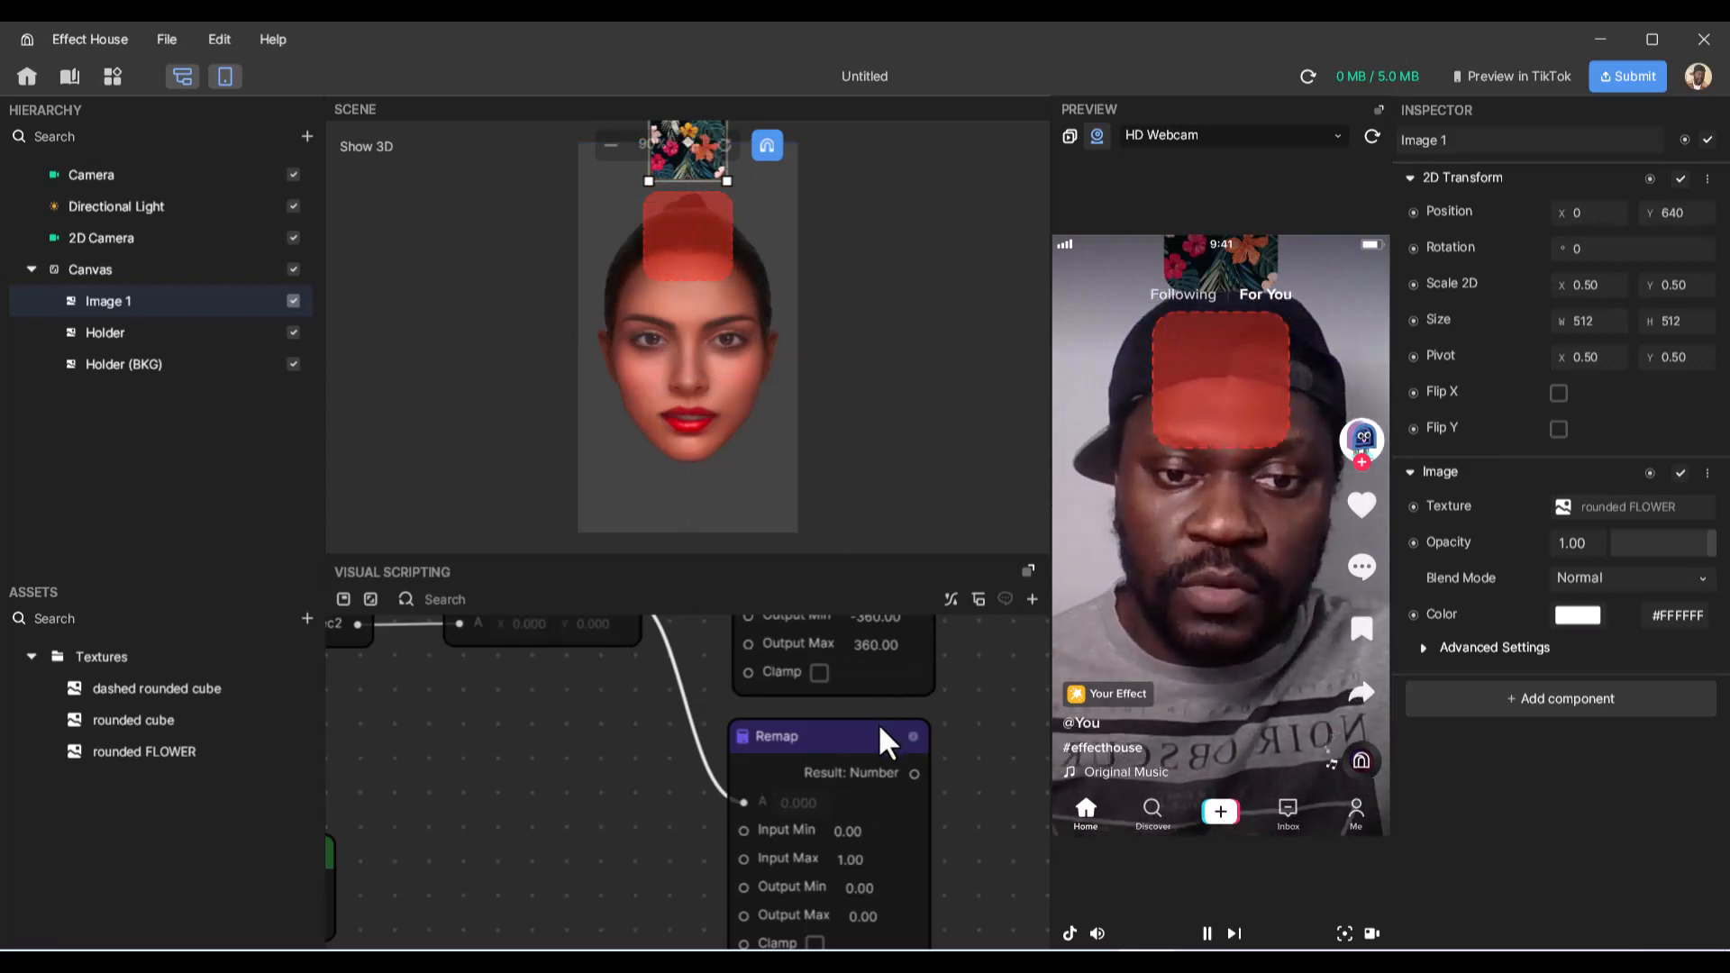
- Set the lower Remap node's Output Min to -640 and Output Max to 640
scroll(878, 723, down, 1)
click(868, 863)
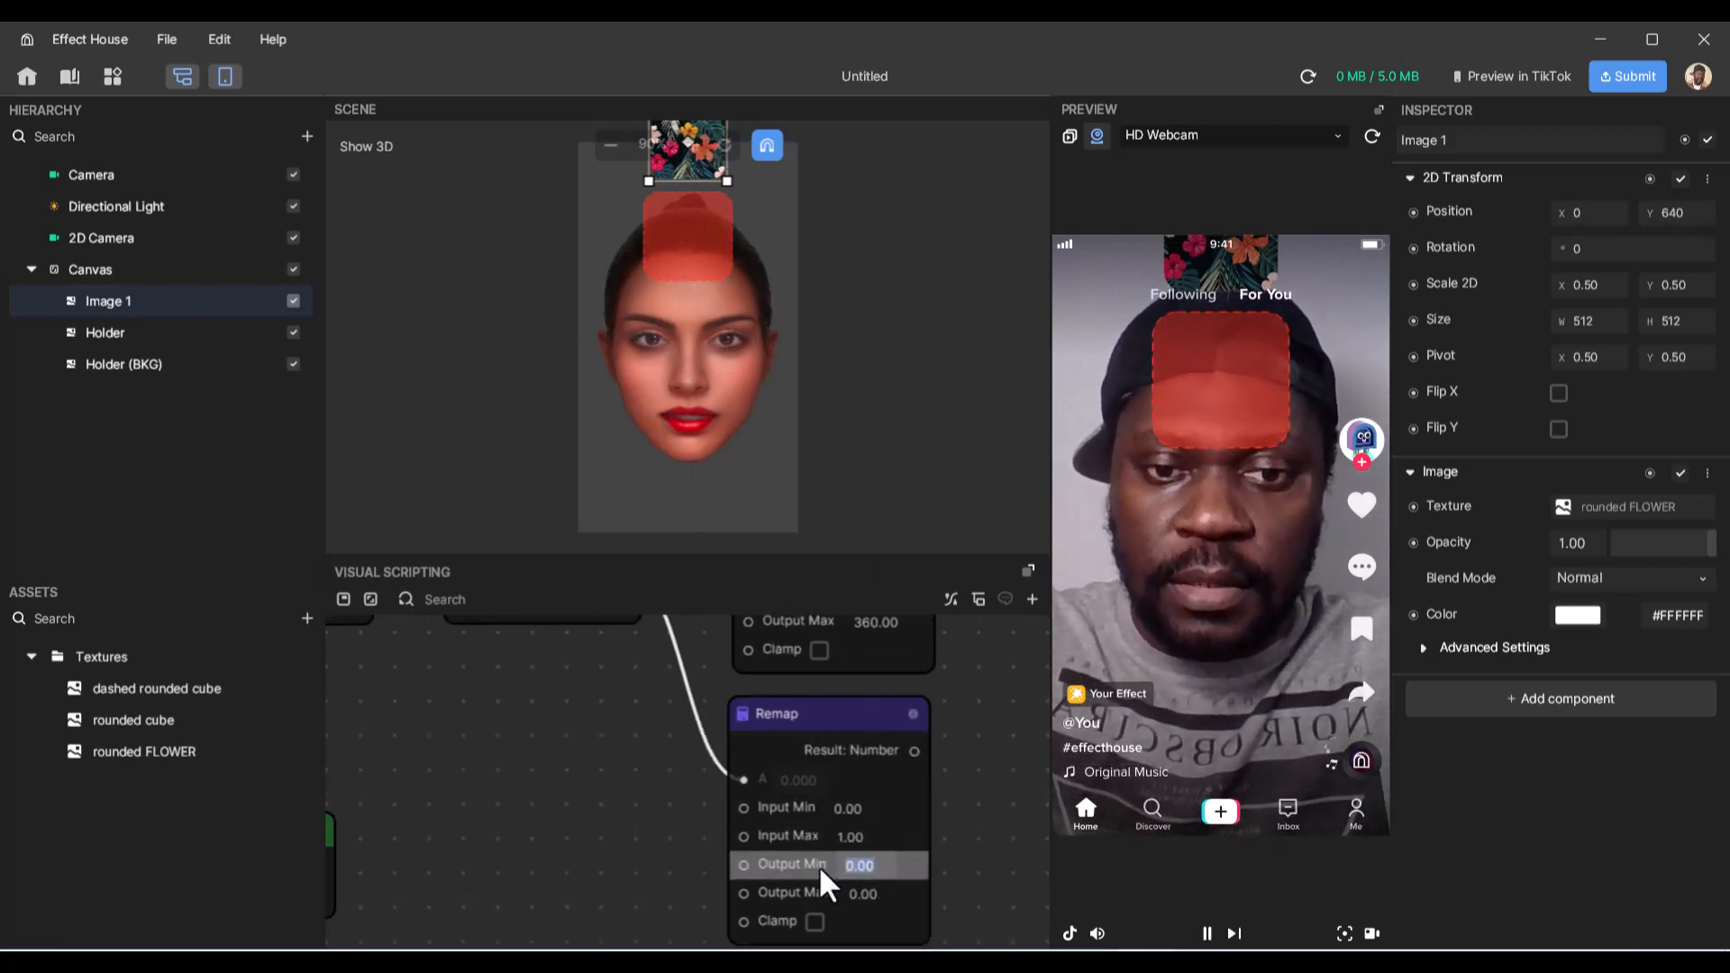
text(-640)
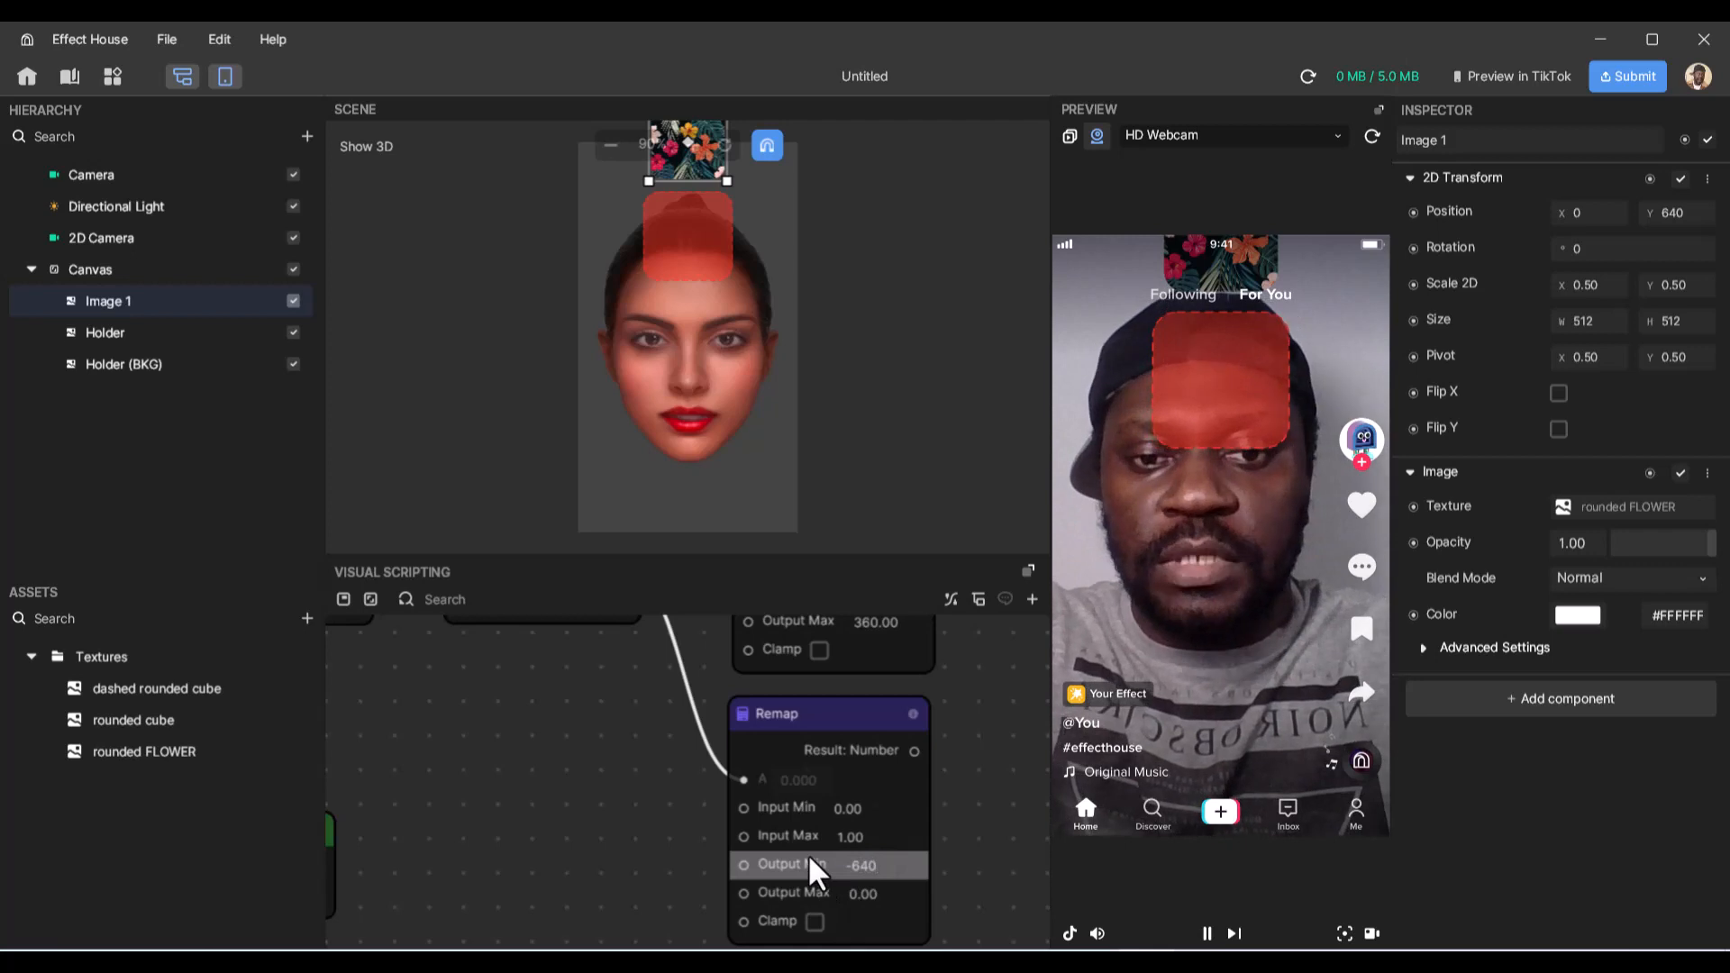
click(865, 893)
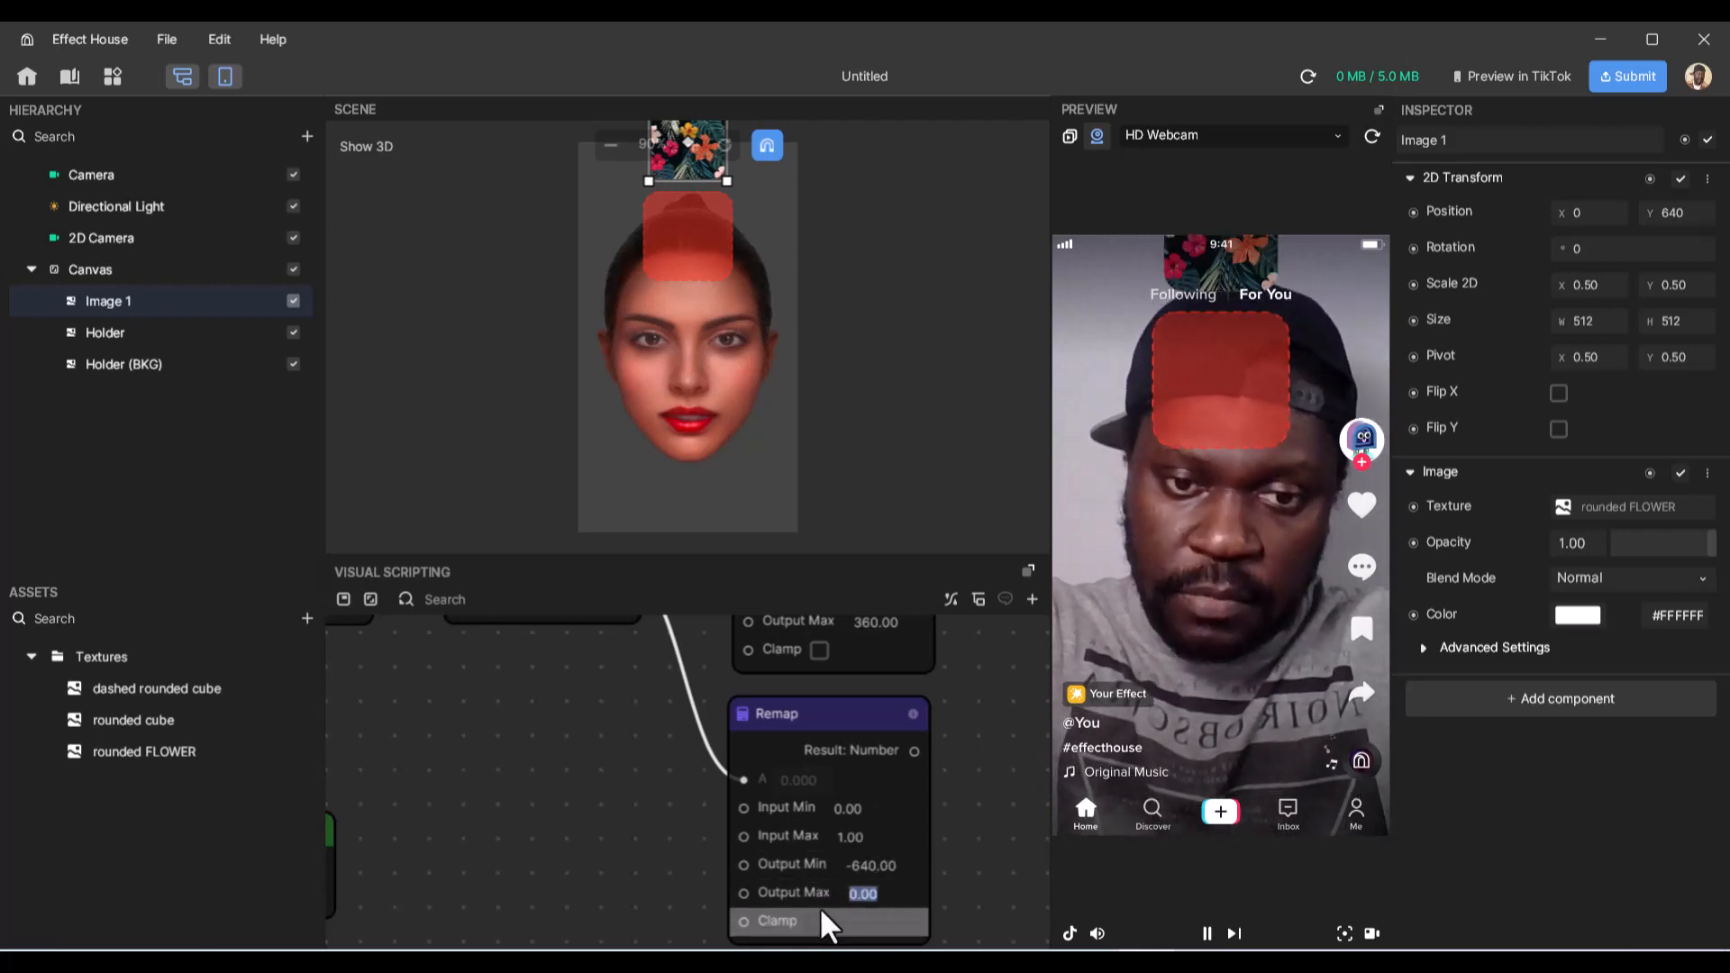
text(640)
key(Return)
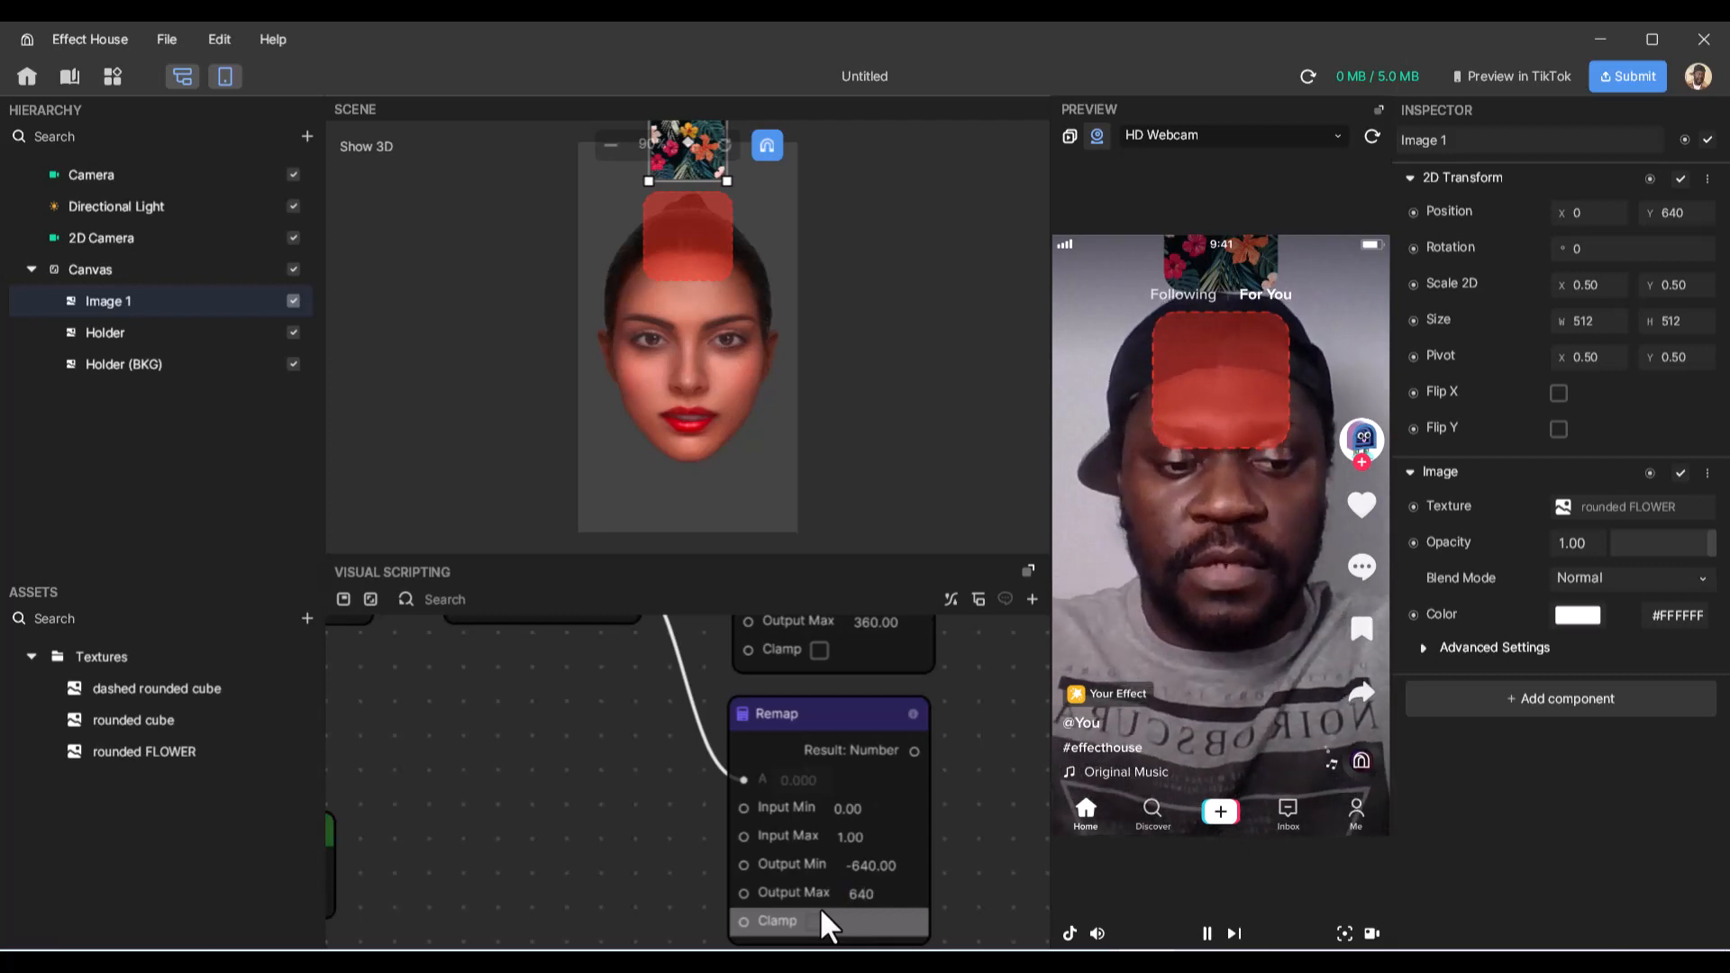
- Undock the graph and add a Combine Vec2 node taking X from the upper Remap's result and Y from the lower Remap's result
scroll(932, 813, down, 2)
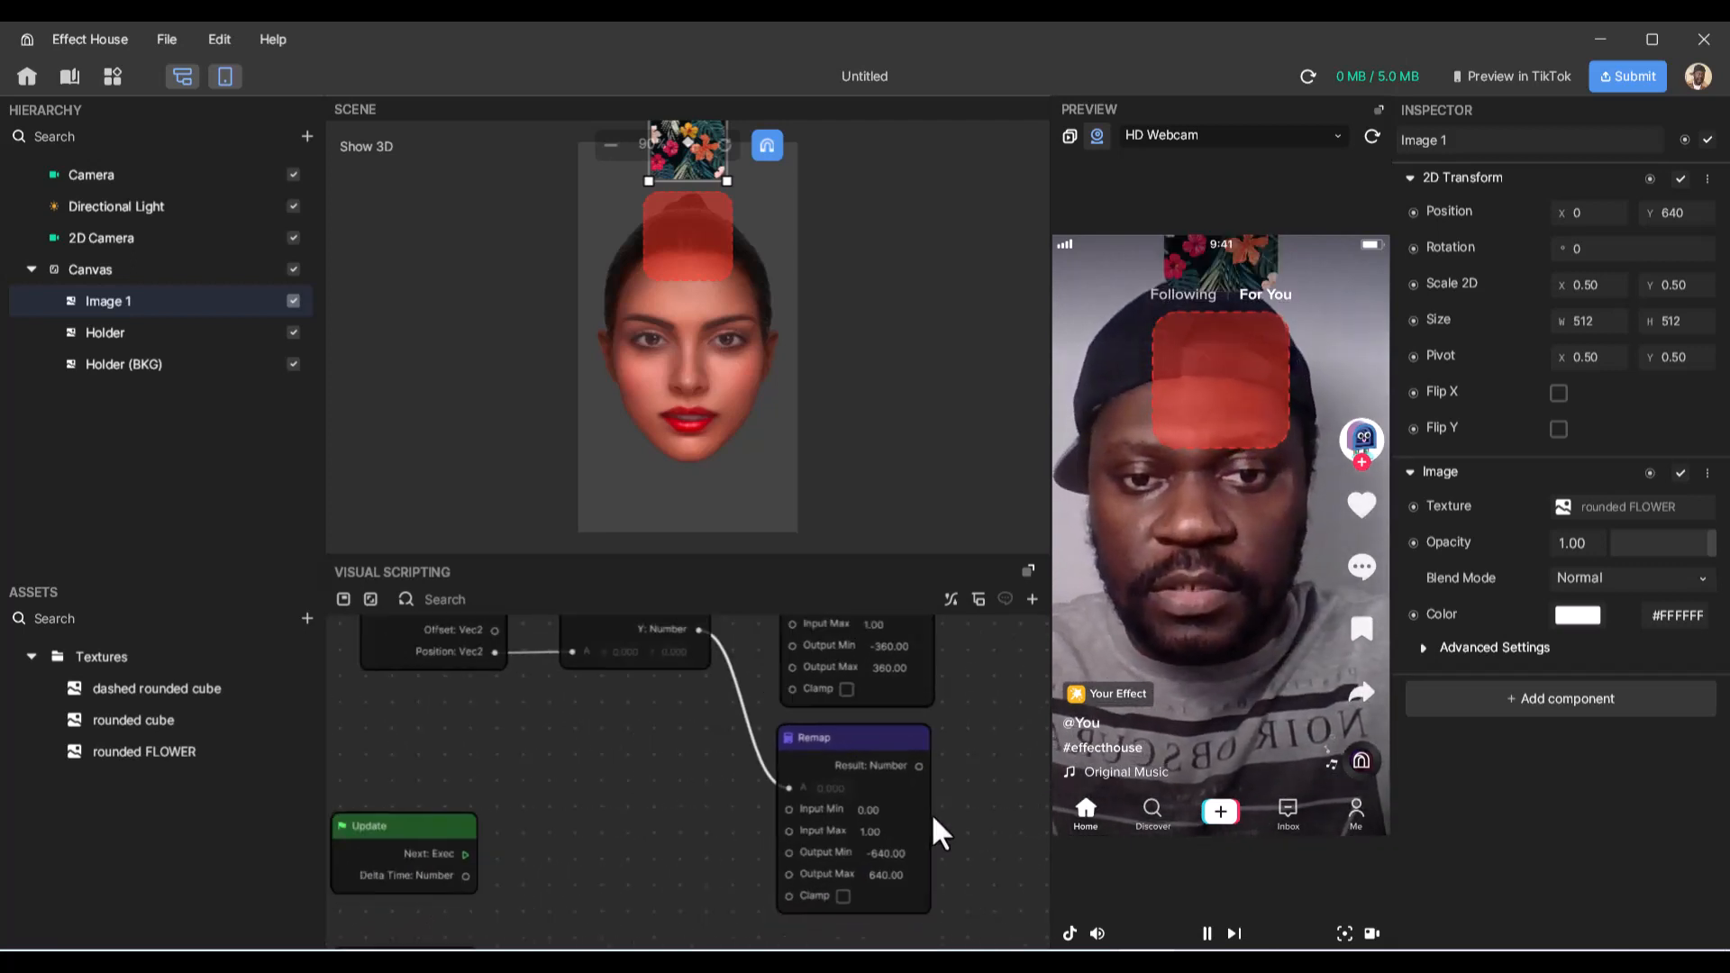
scroll(924, 827, down, 3)
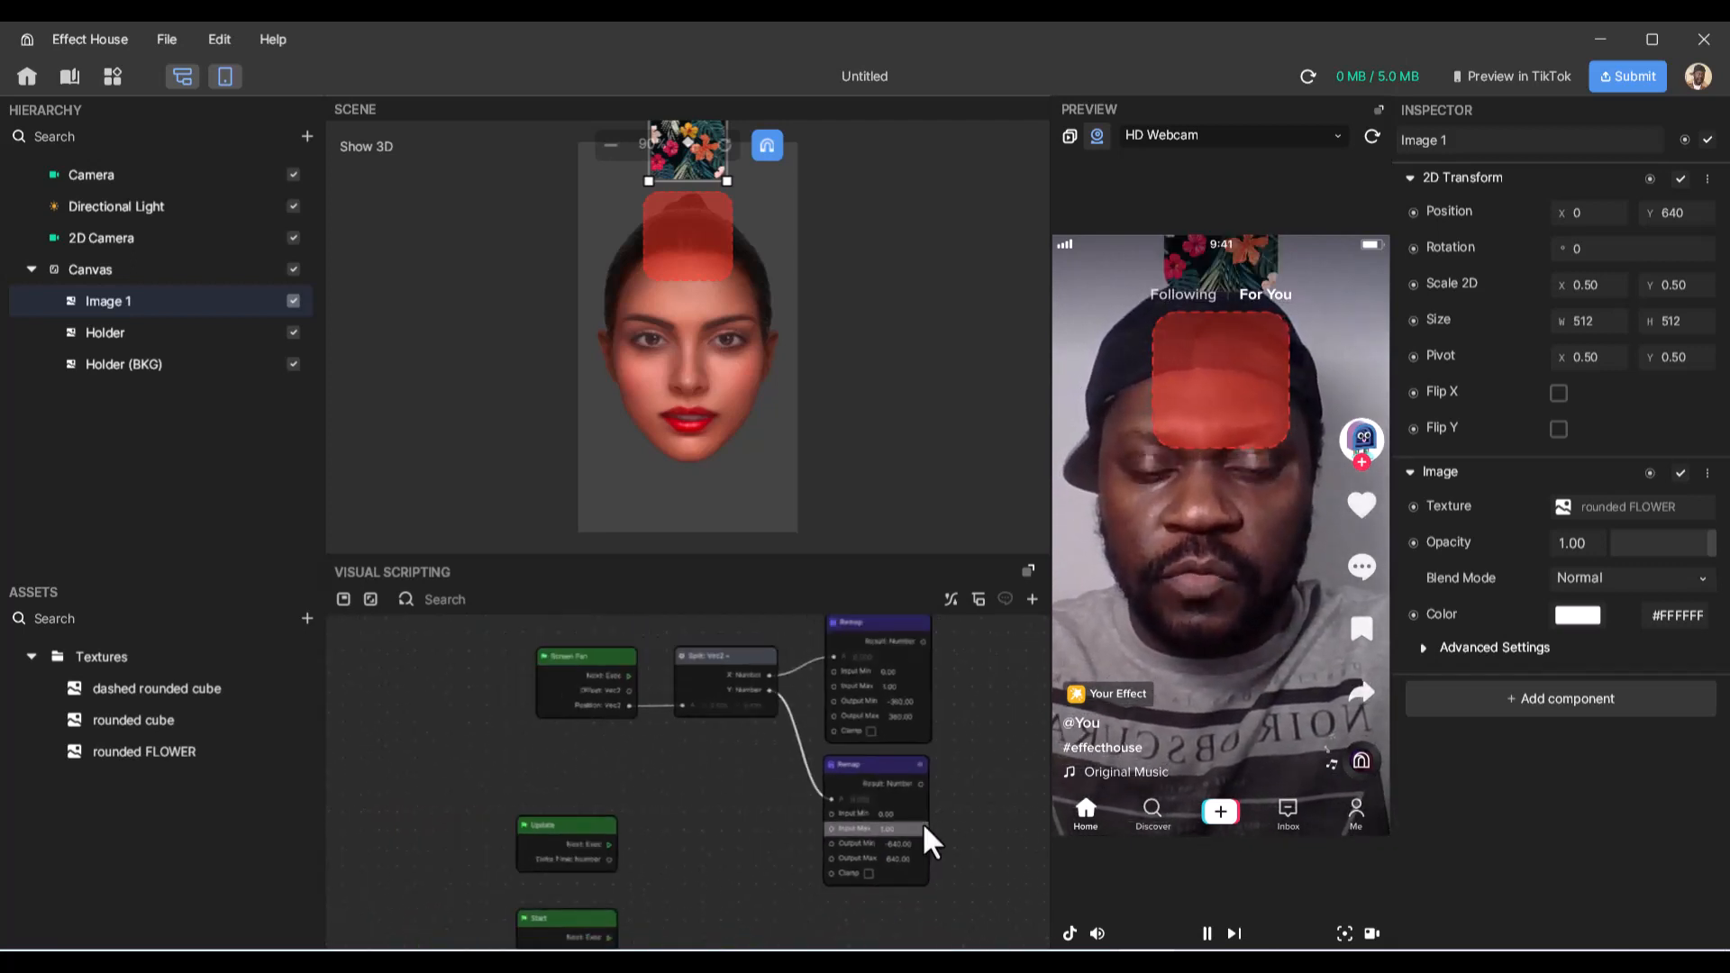
scroll(923, 828, down, 1)
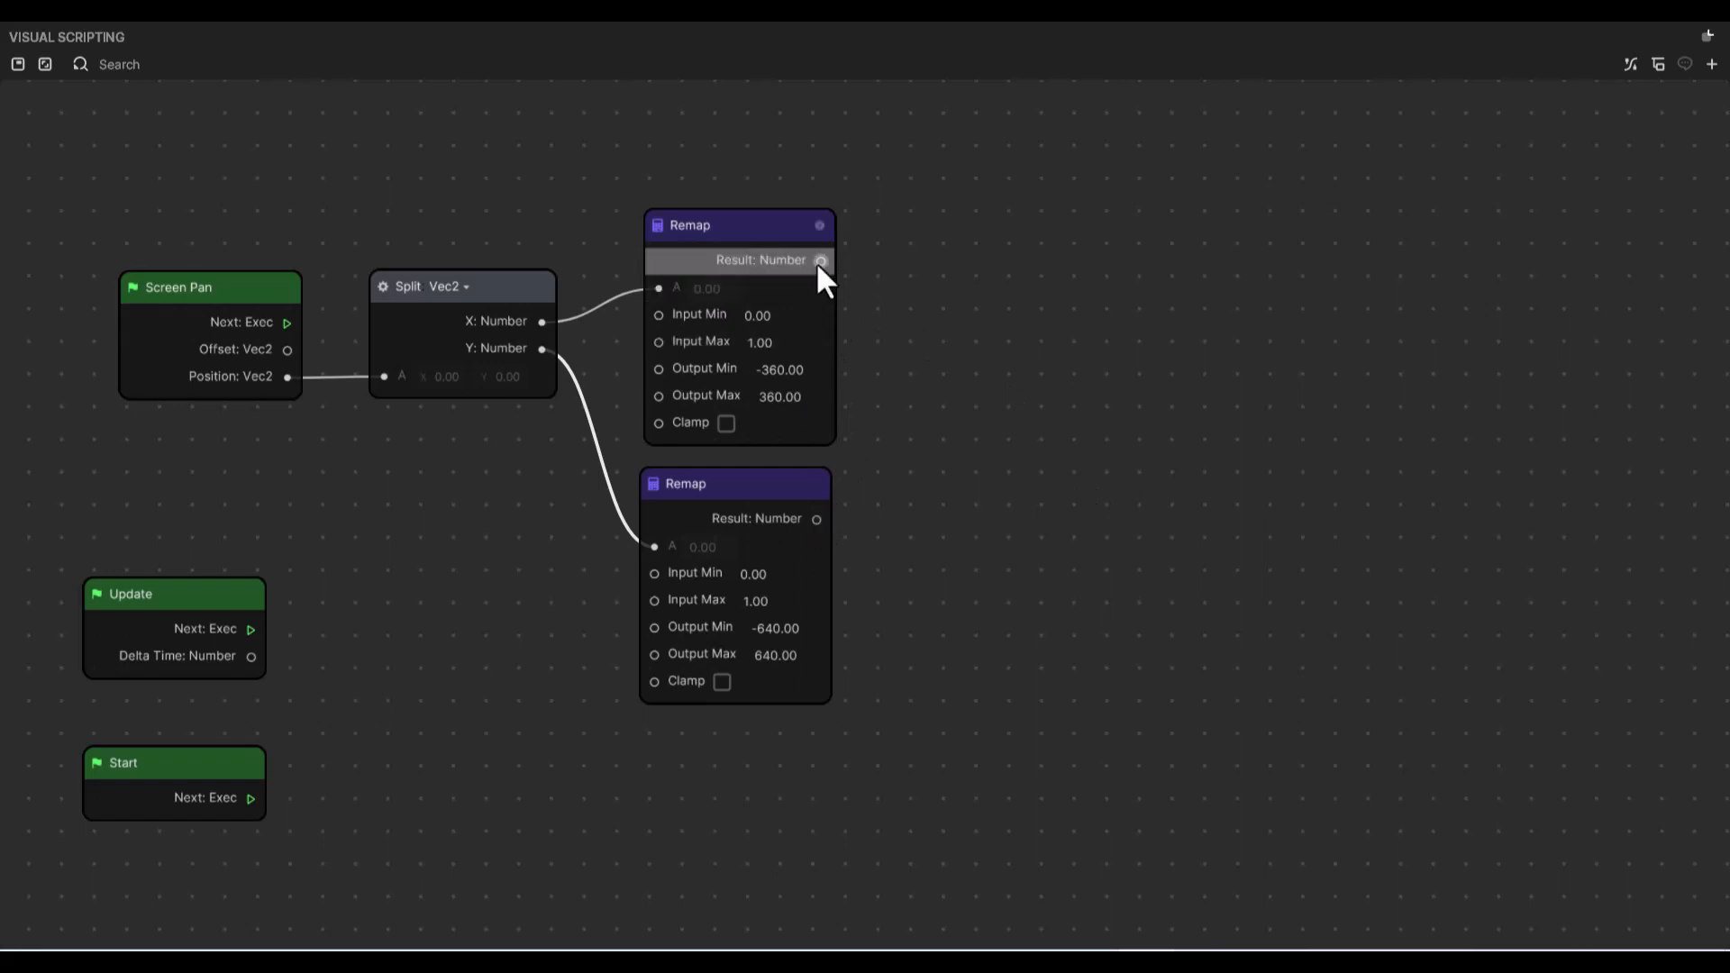
drag(820, 260, 868, 332)
text(COMBINE)
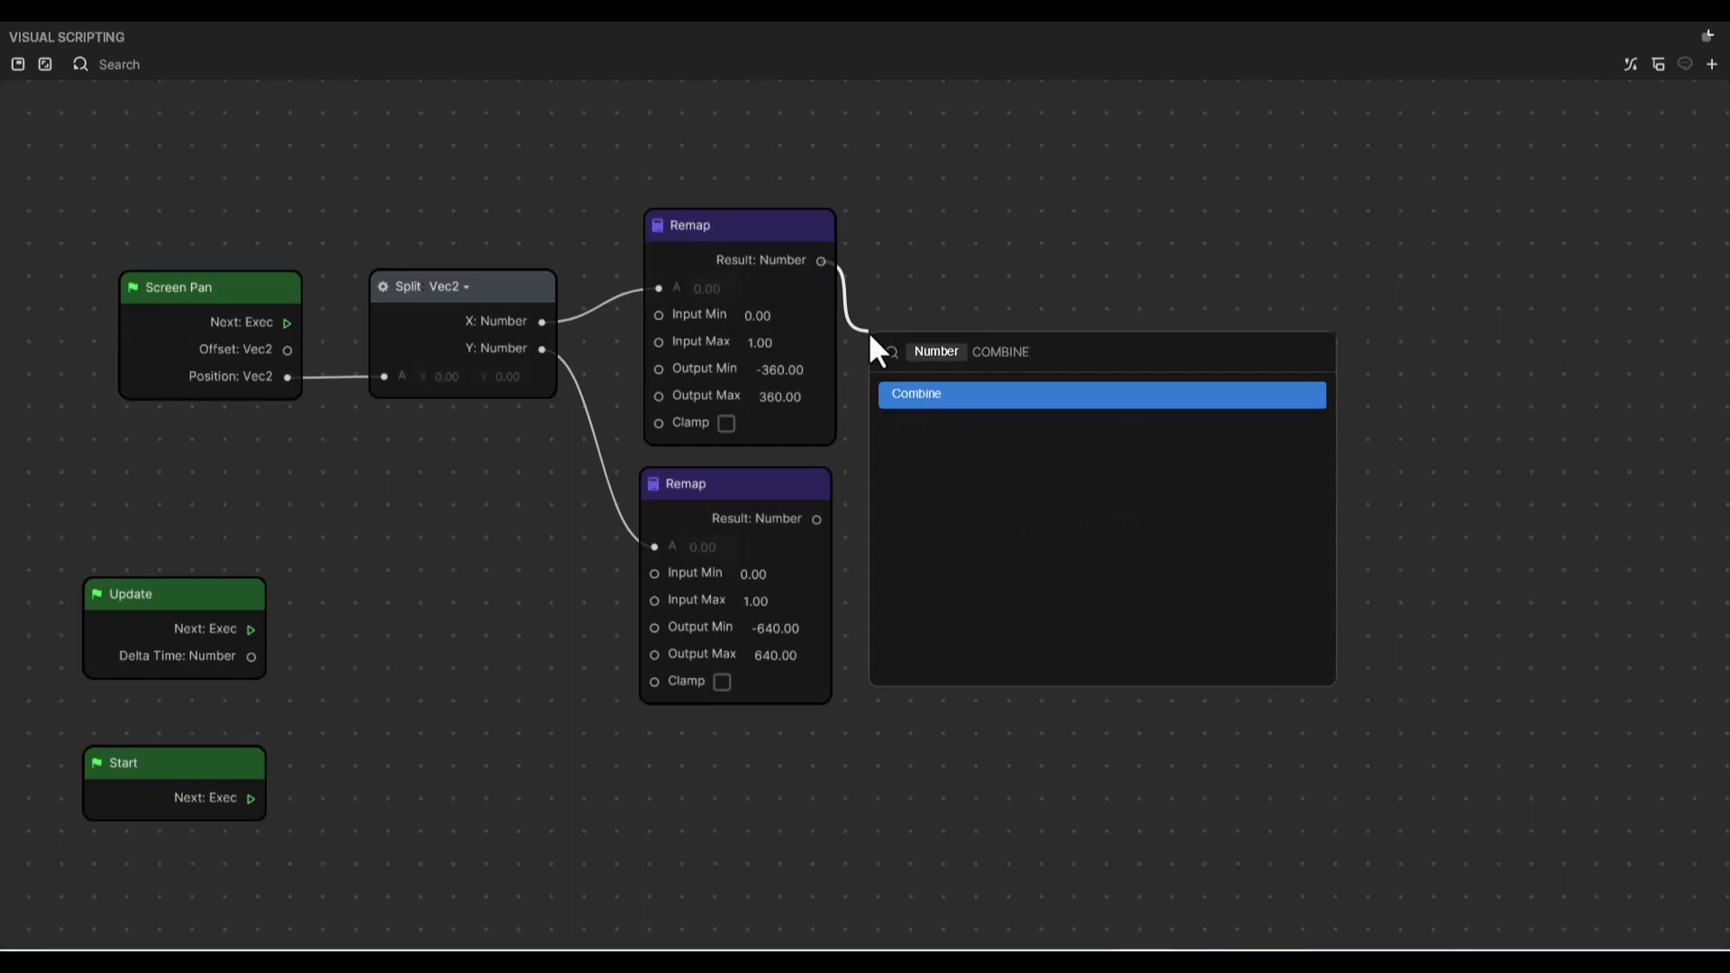
key(Return)
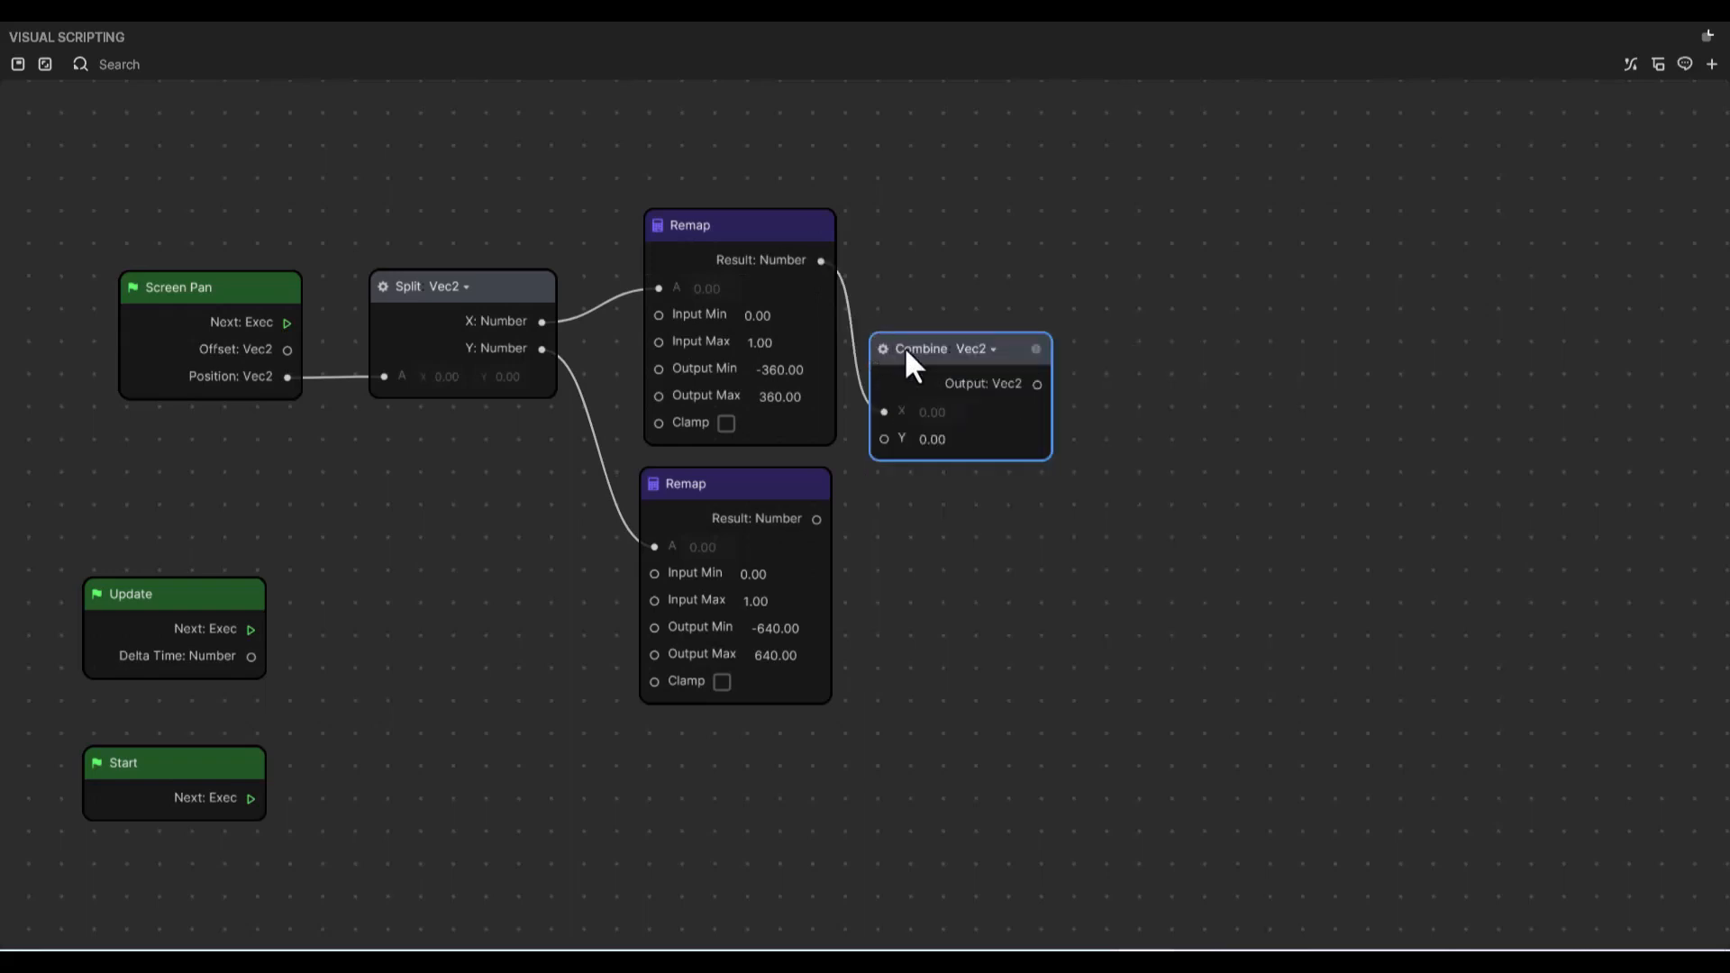
drag(974, 348, 1036, 345)
click(1035, 349)
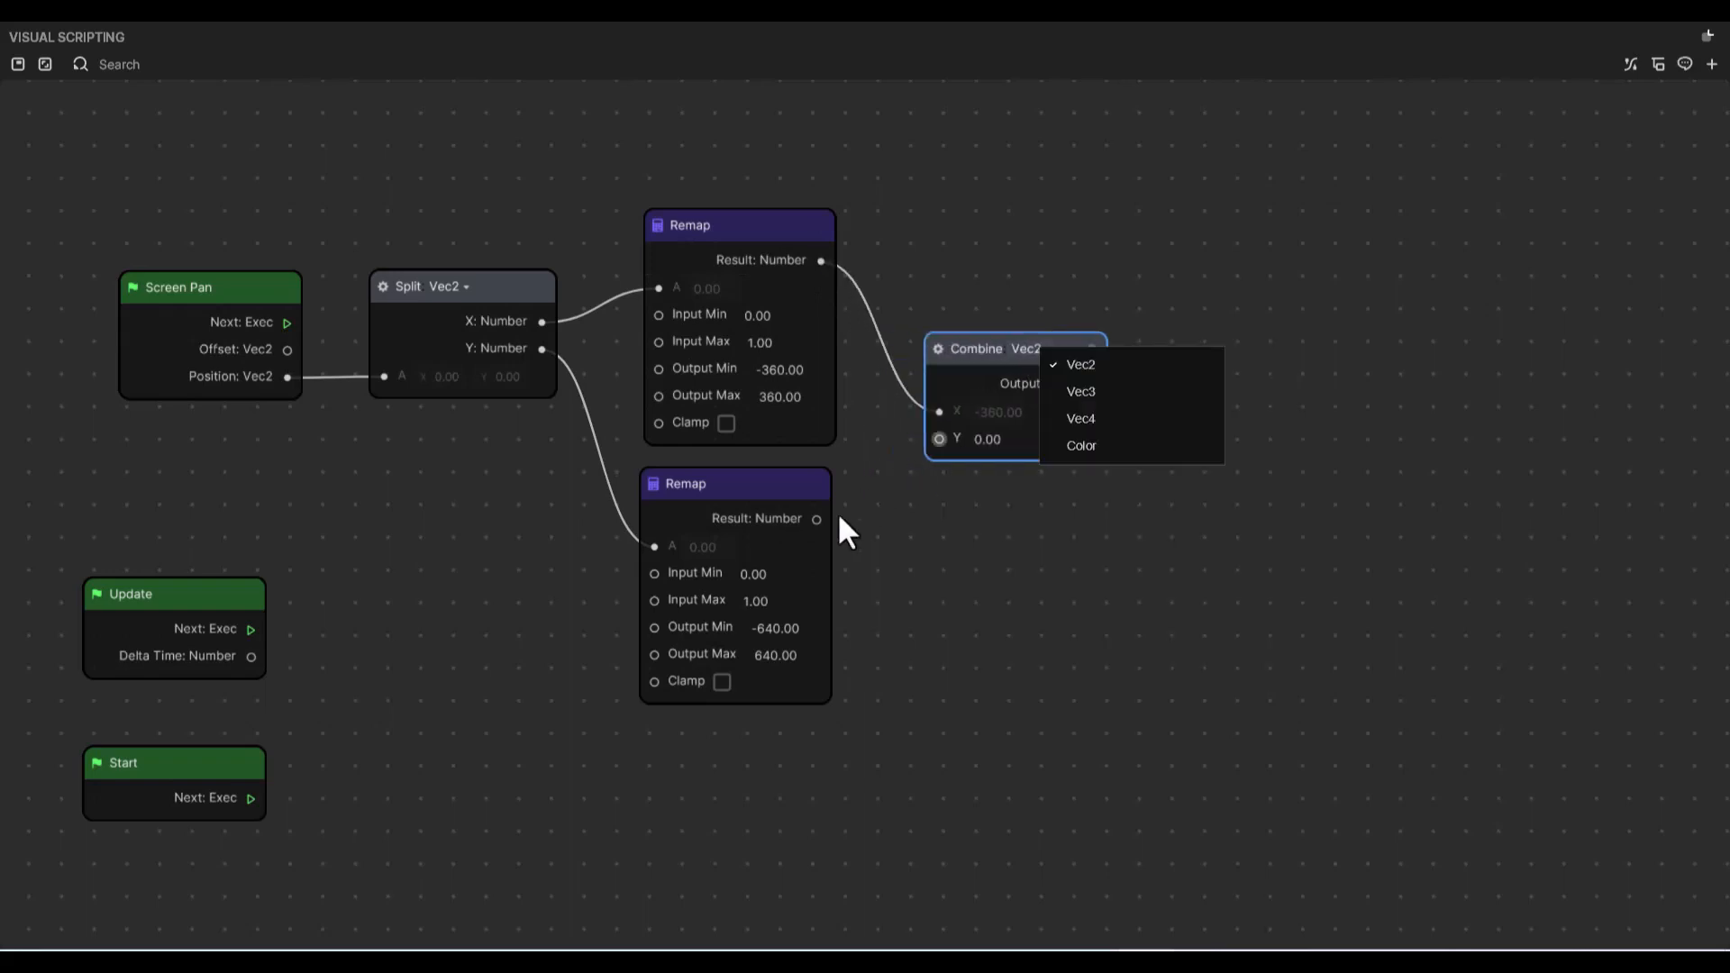
drag(818, 520, 940, 439)
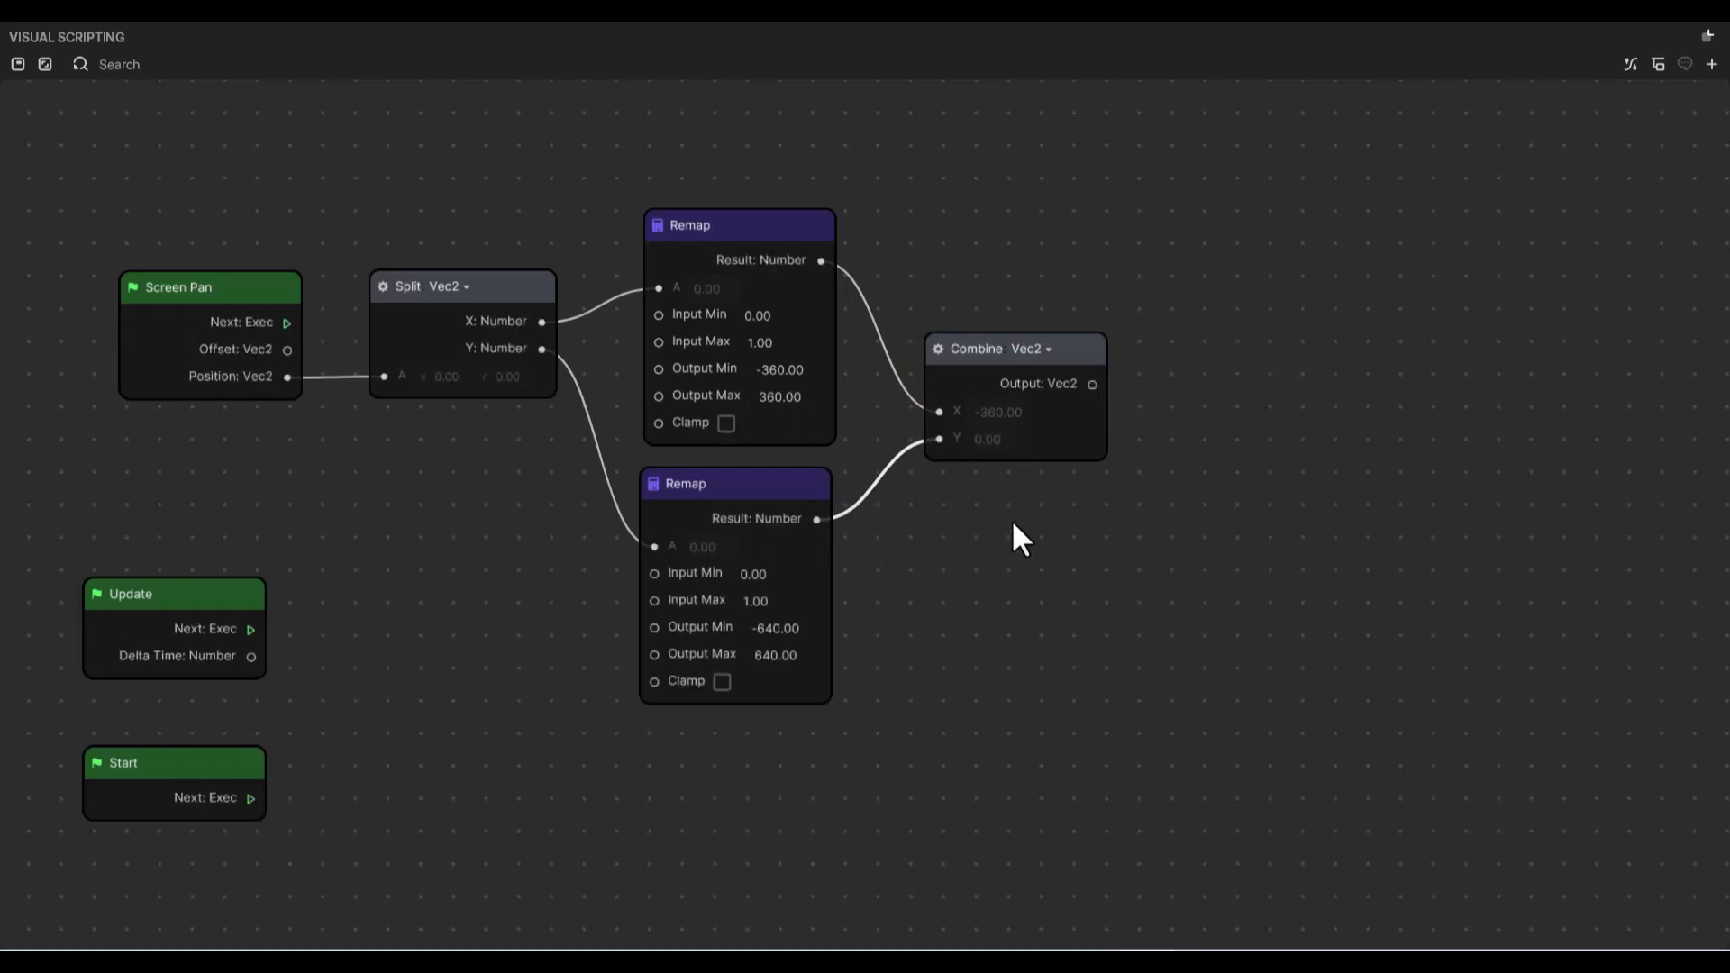
- Nudge the Combine Vec2 node closer to the Remap nodes, dock the graph, and set Image 1's Y position to 0
drag(1073, 350, 1050, 345)
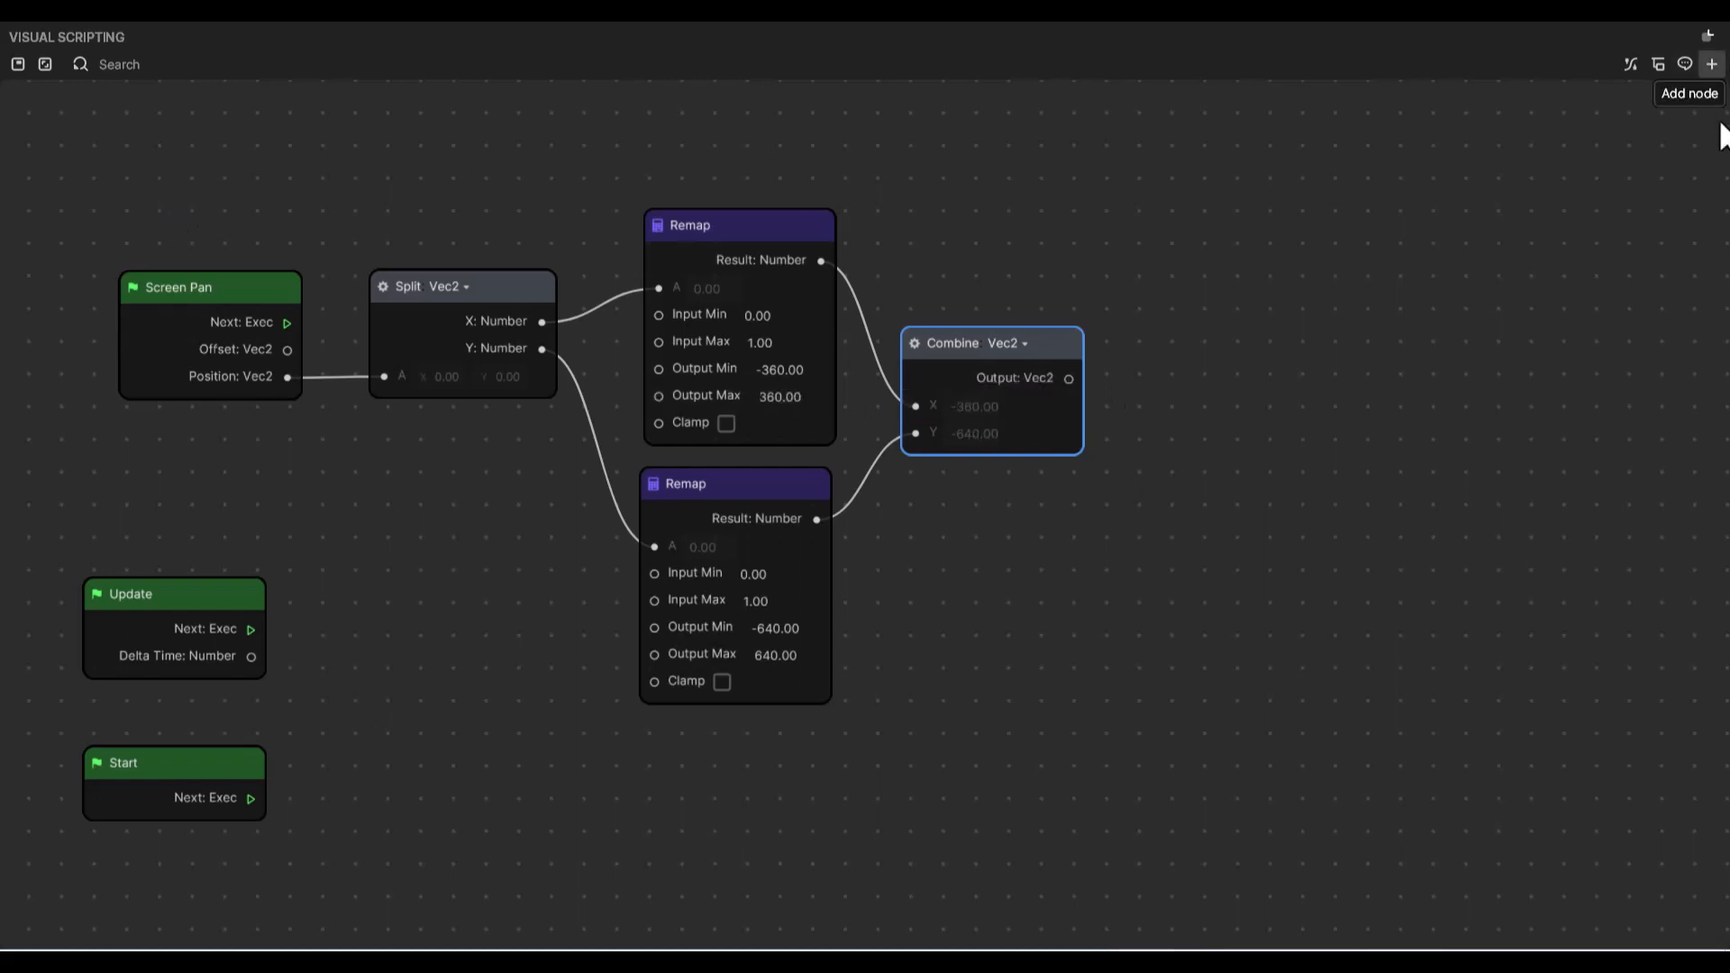
drag(1717, 126, 1151, 147)
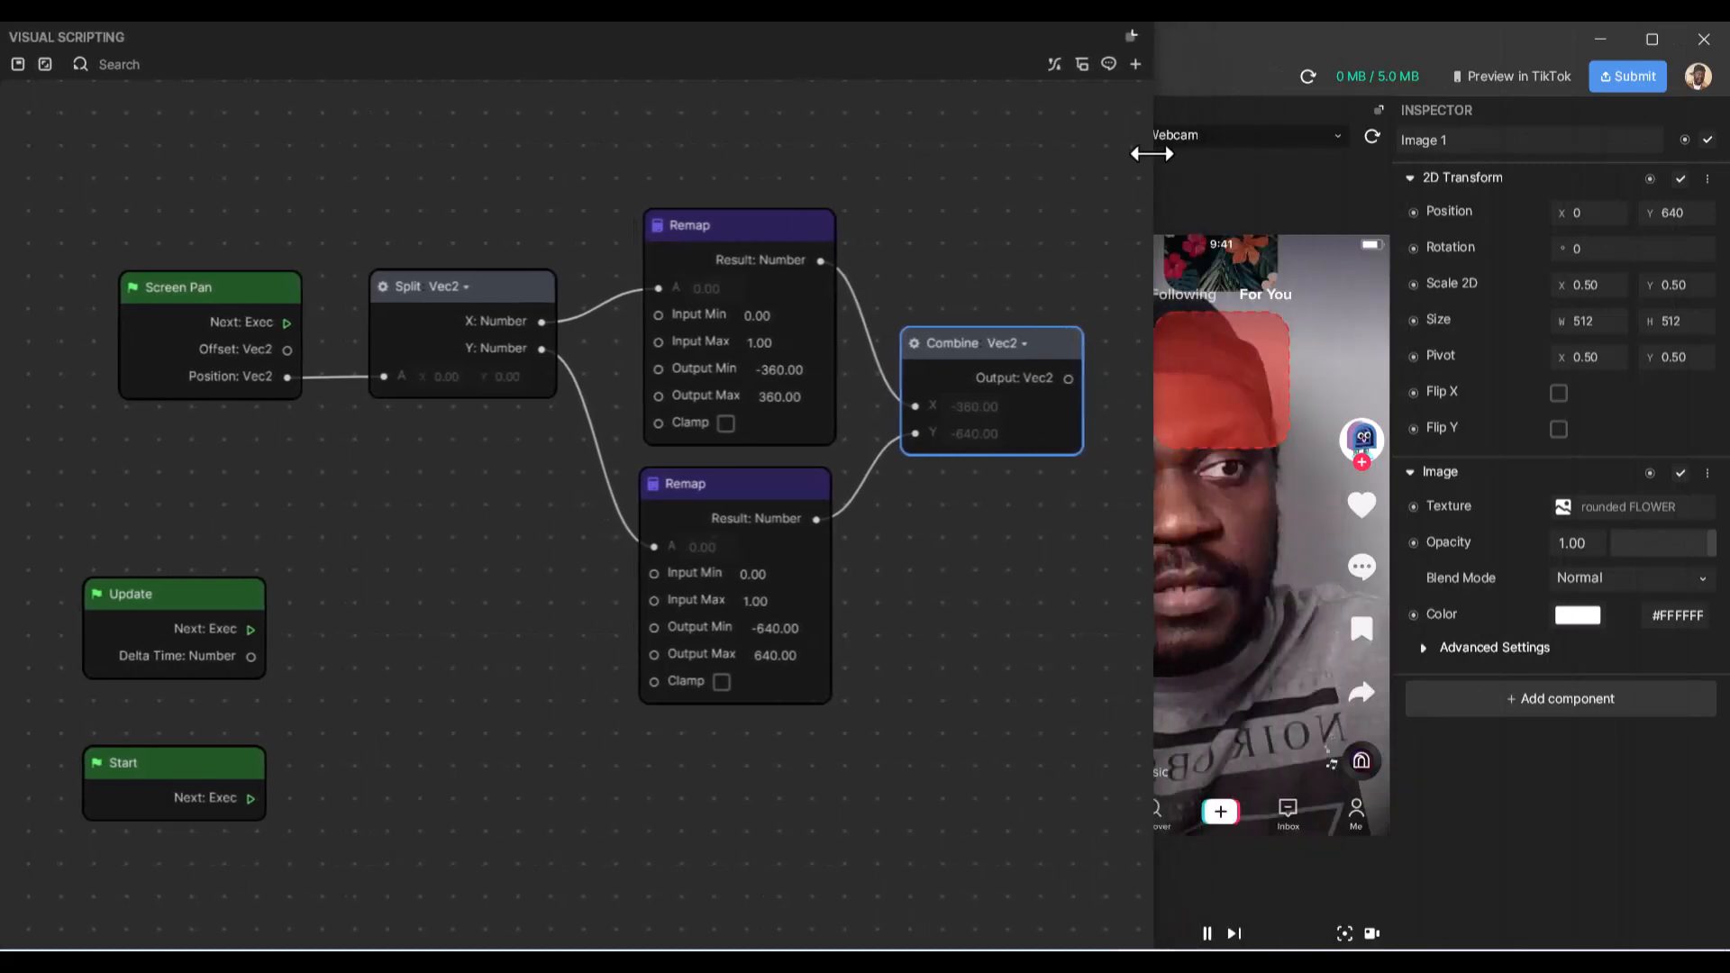
drag(13, 381, 340, 375)
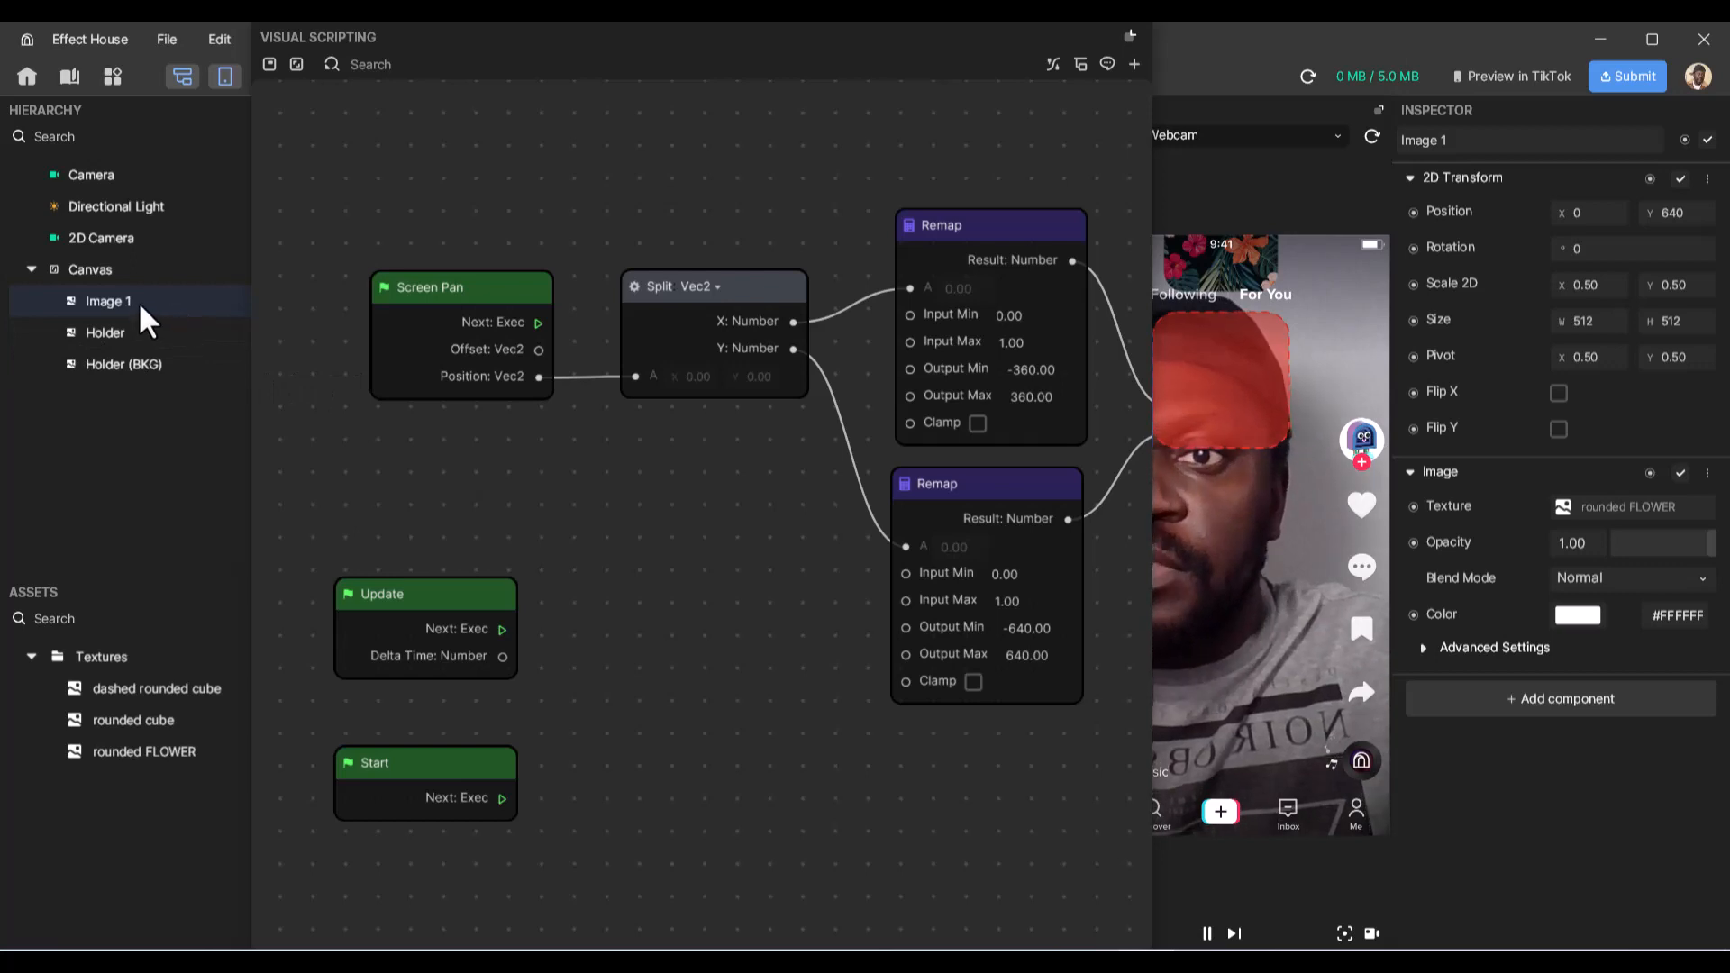
click(1130, 33)
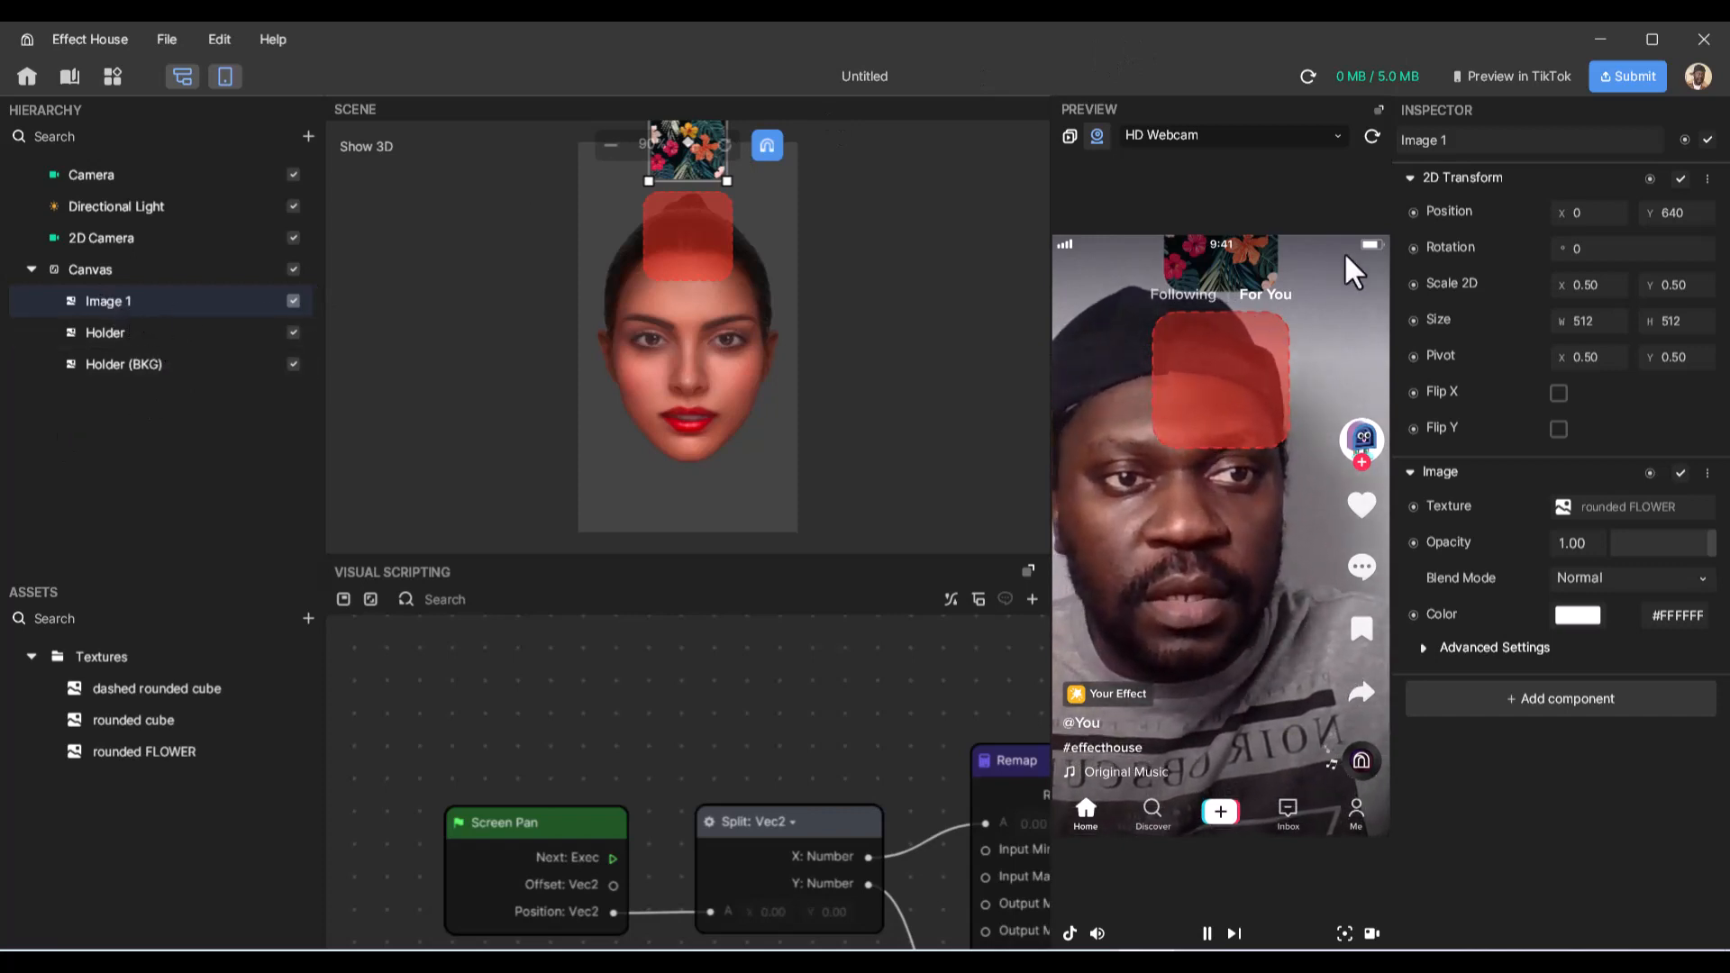
double_click(1673, 213)
text(0)
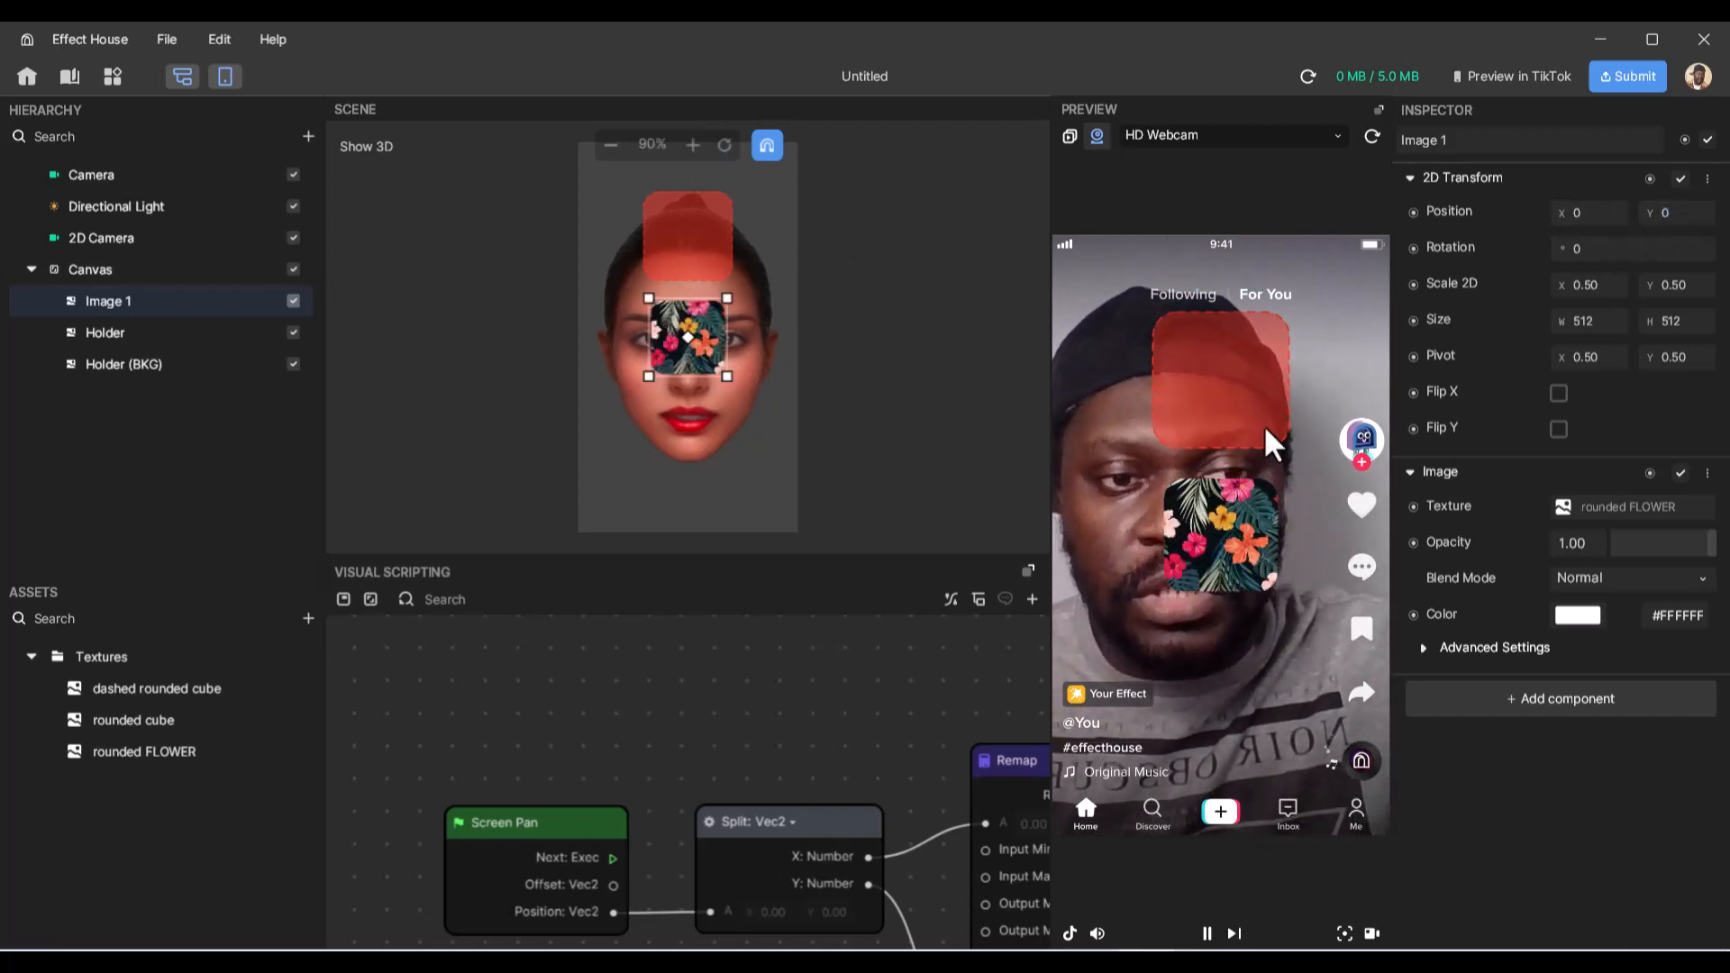
- Add a Set Position node for Image 1 after the Combine node and feed its Value from the Combine output
click(1411, 211)
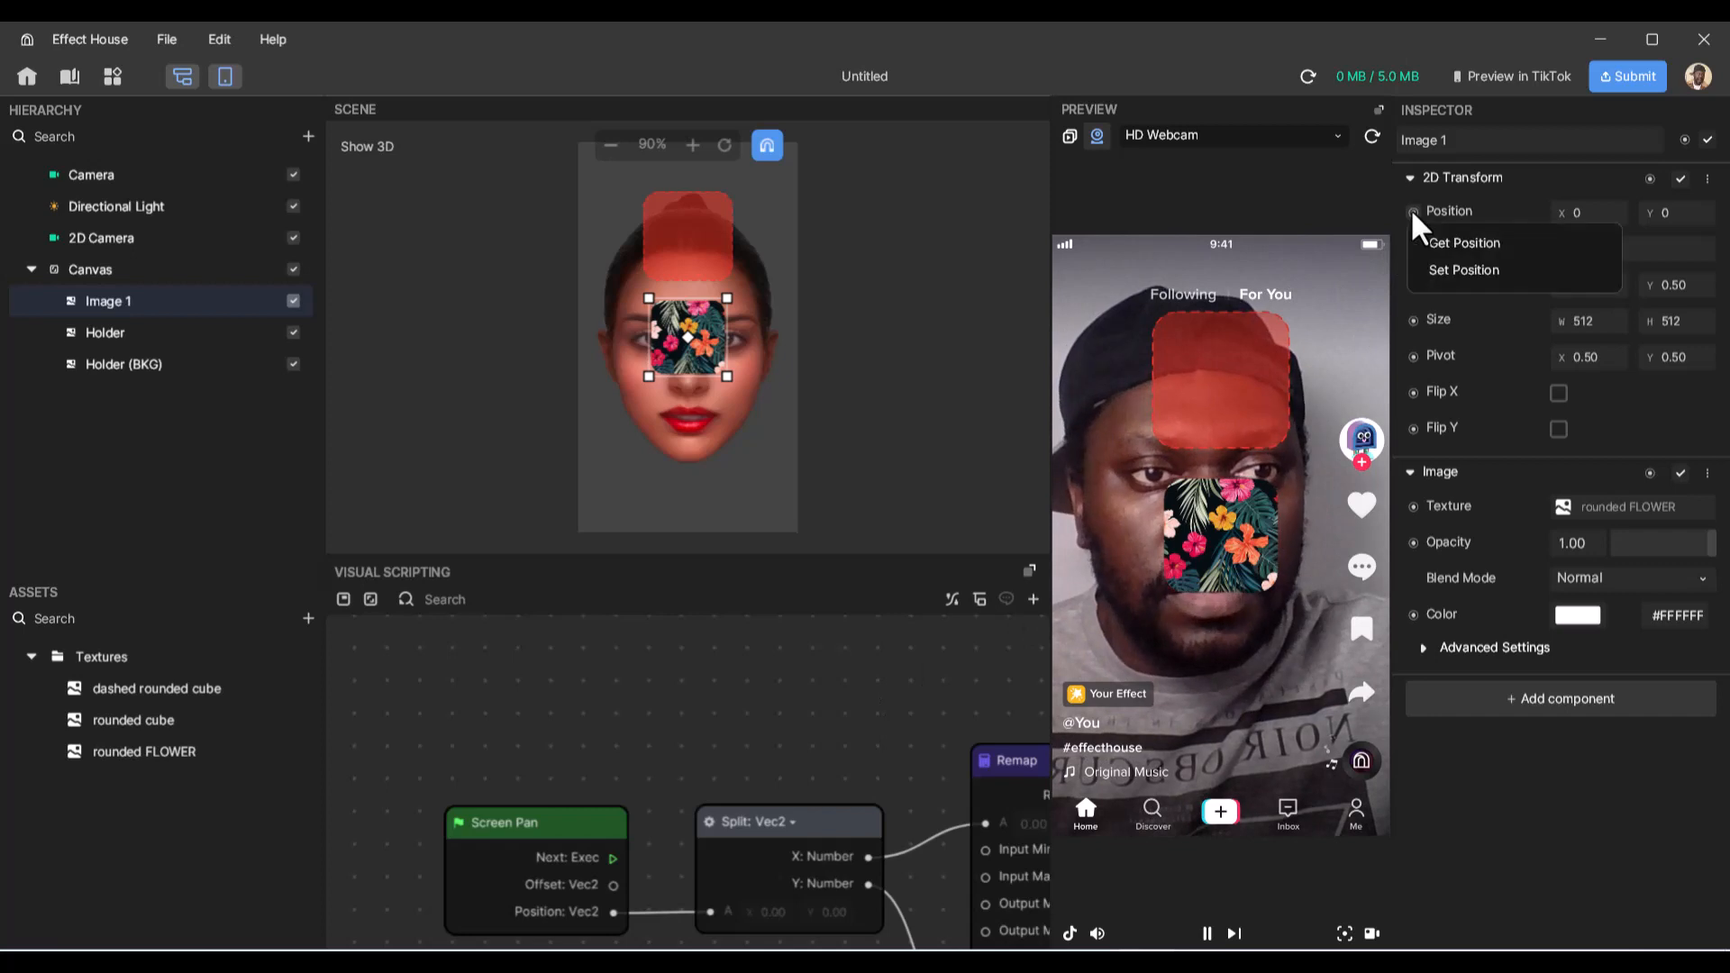
click(1452, 268)
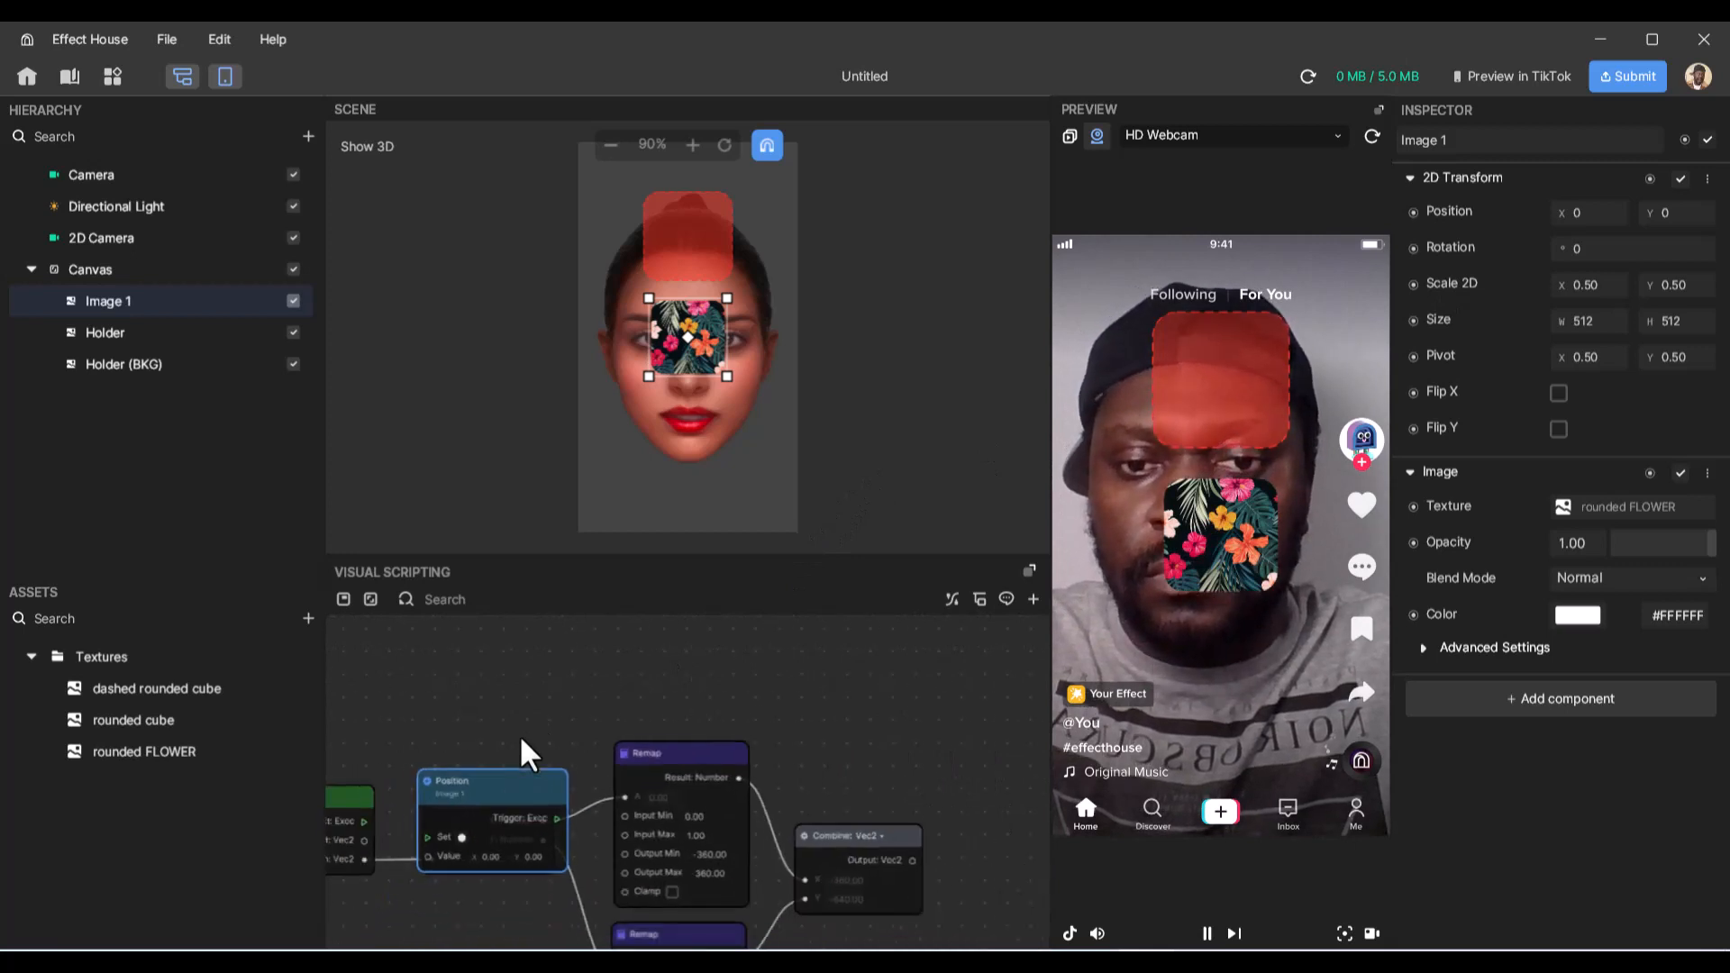
drag(510, 760, 948, 802)
scroll(884, 856, down, 1)
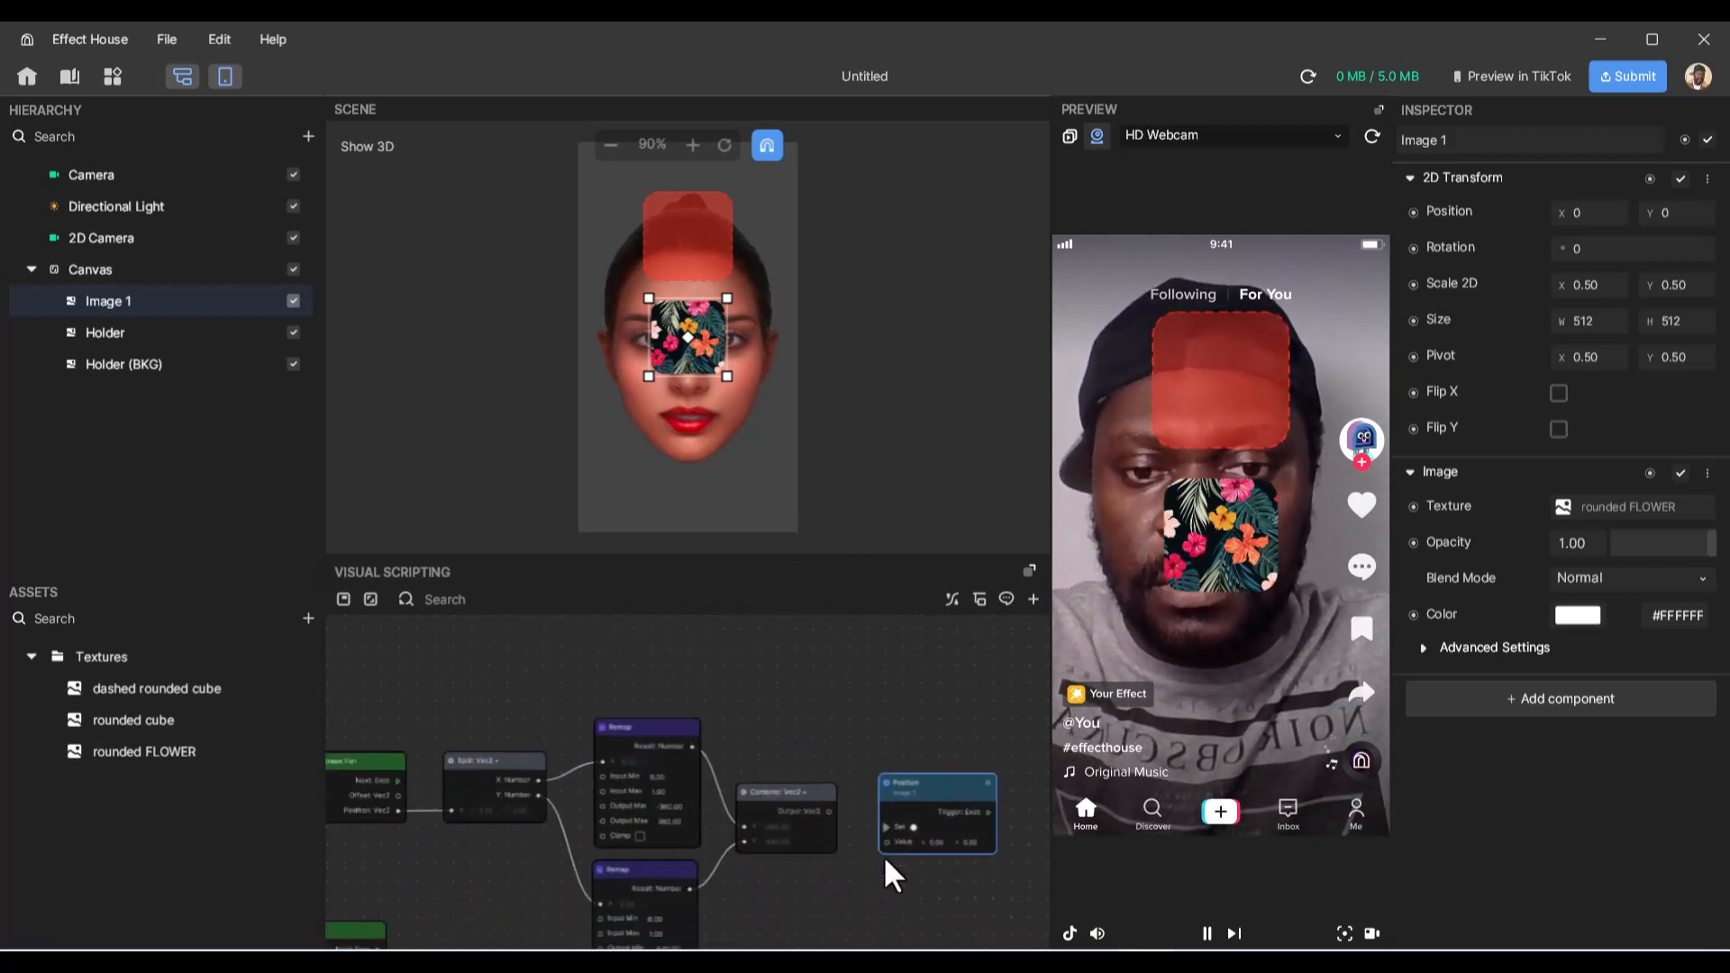
scroll(883, 856, up, 5)
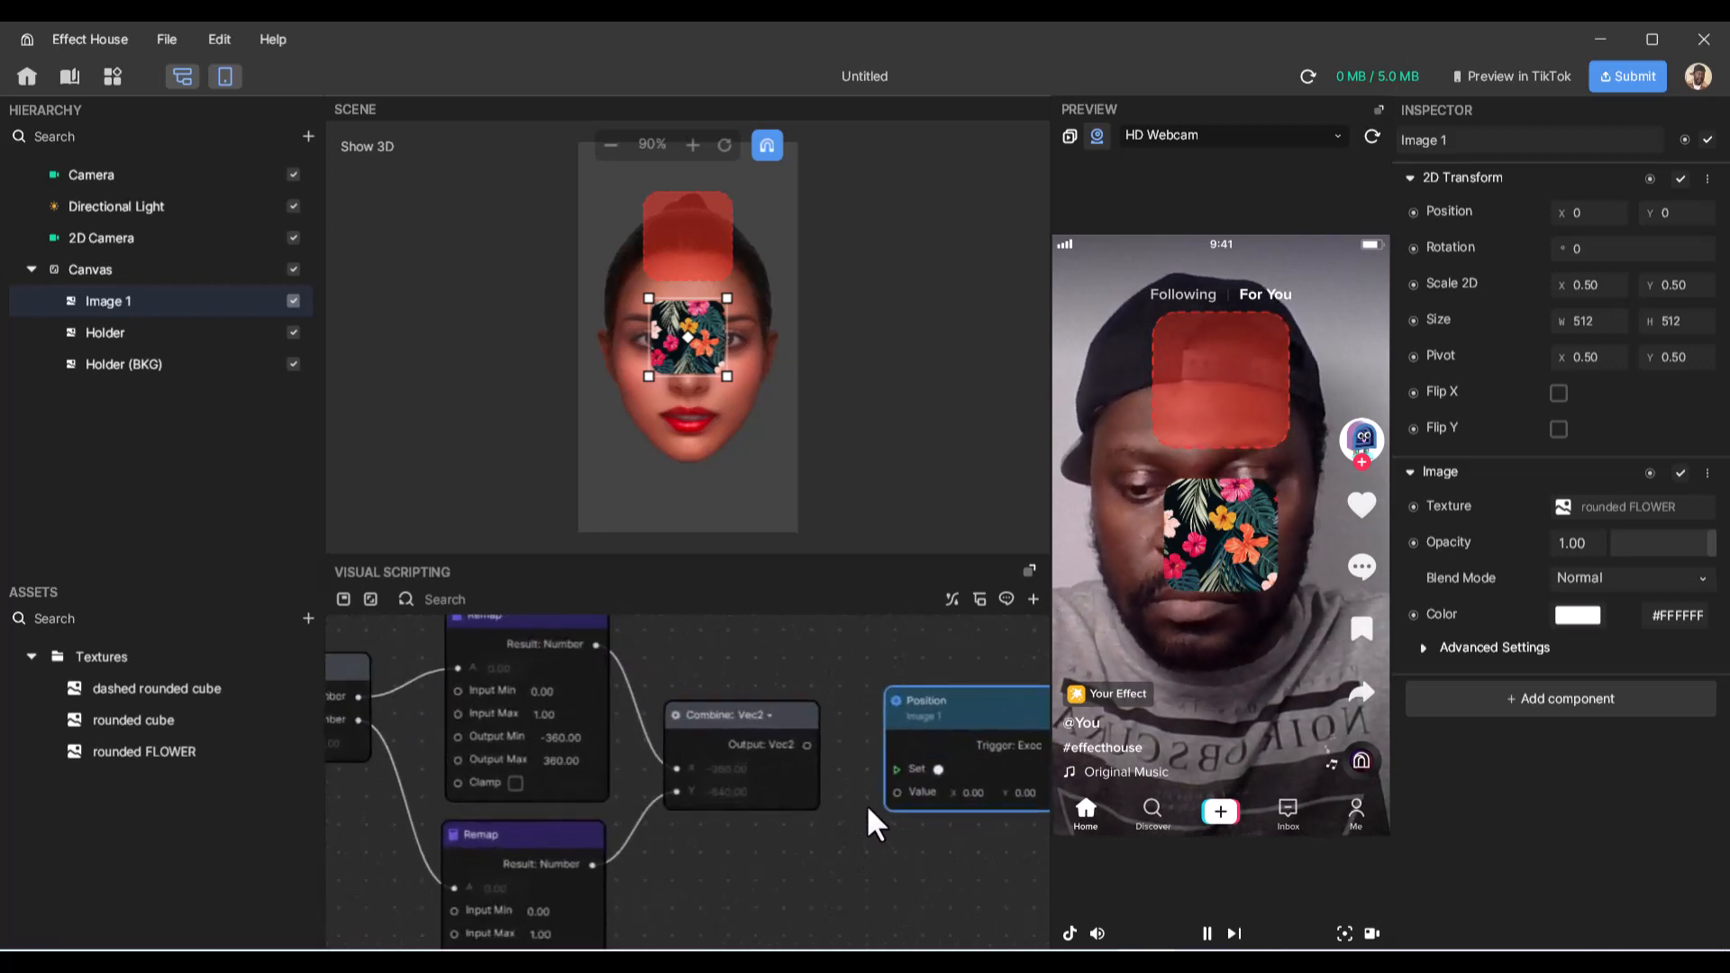
scroll(867, 804, right, 3)
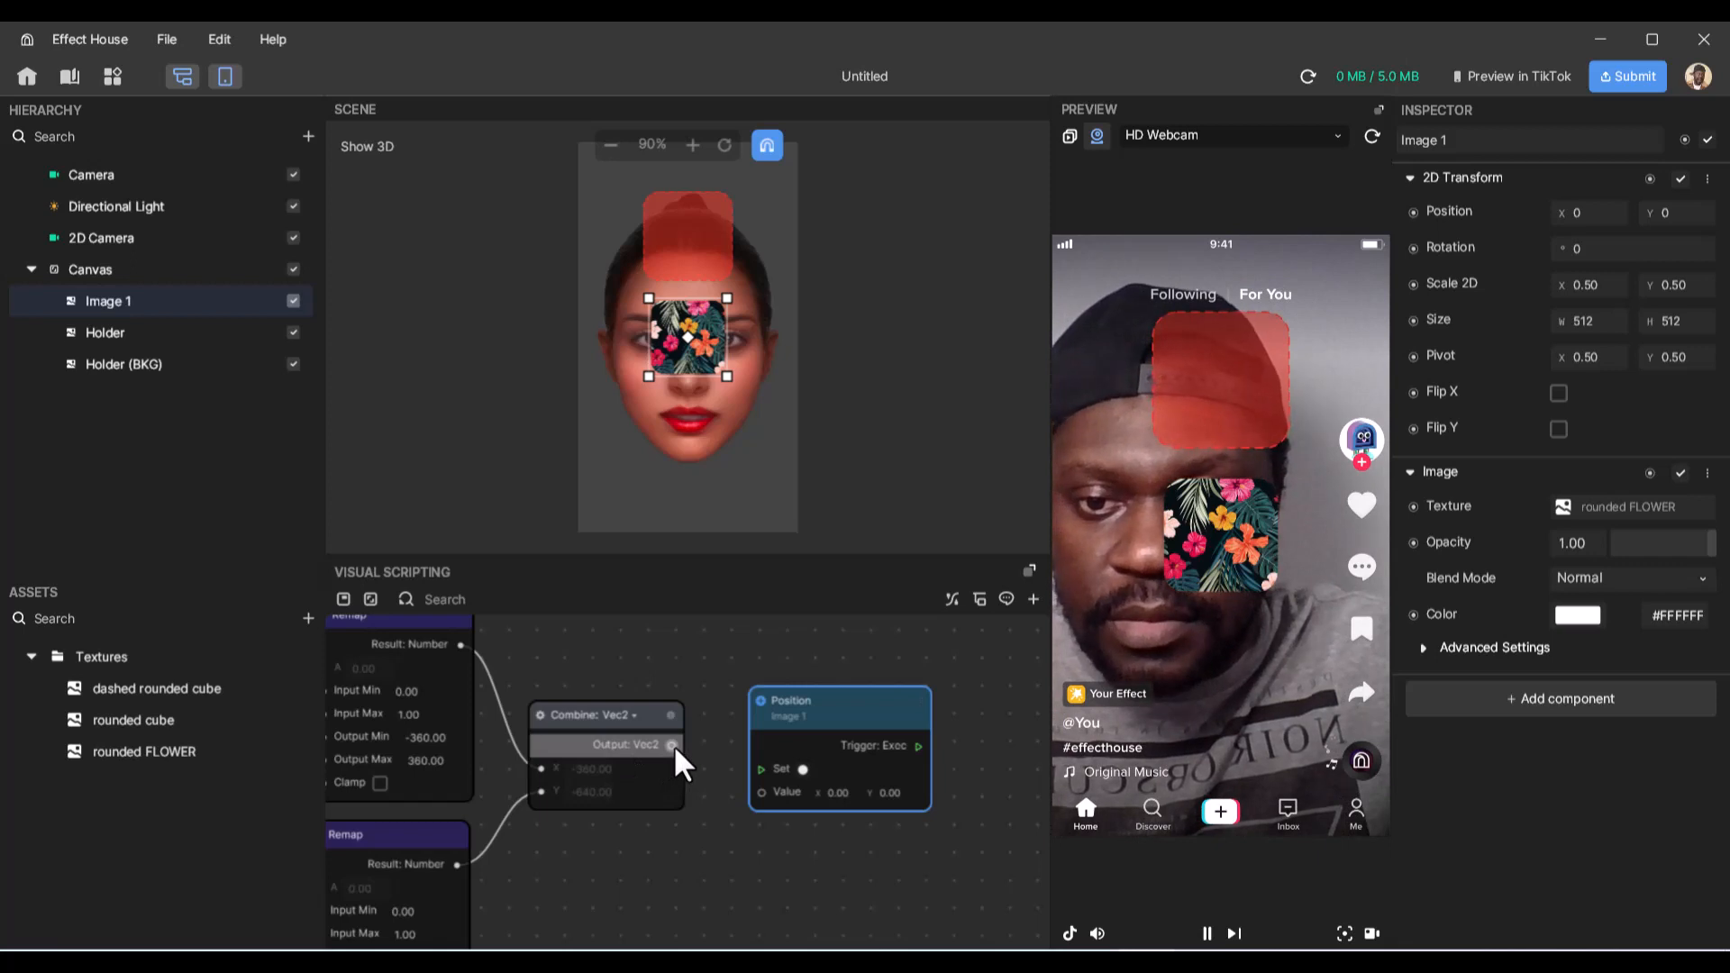
drag(672, 744, 759, 796)
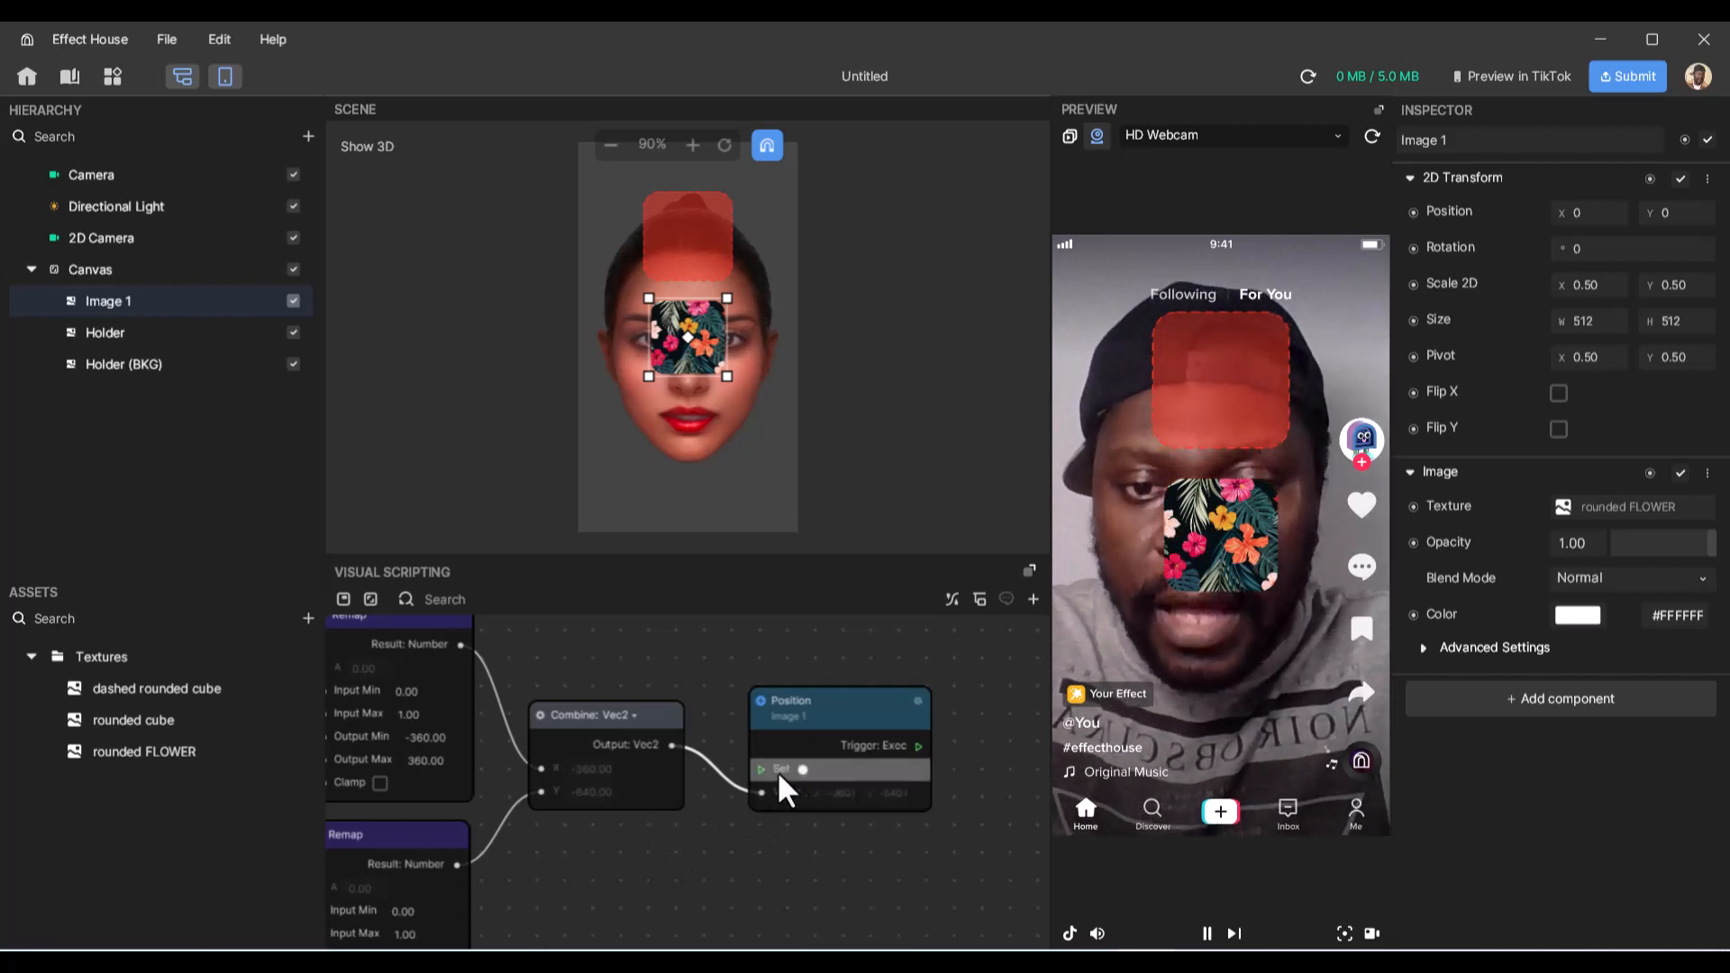
- Connect Screen Pan's Next output to the Position node's Set input, raise that node slightly, and test moving the image in the preview
scroll(672, 813, down, 3)
scroll(672, 813, left, 3)
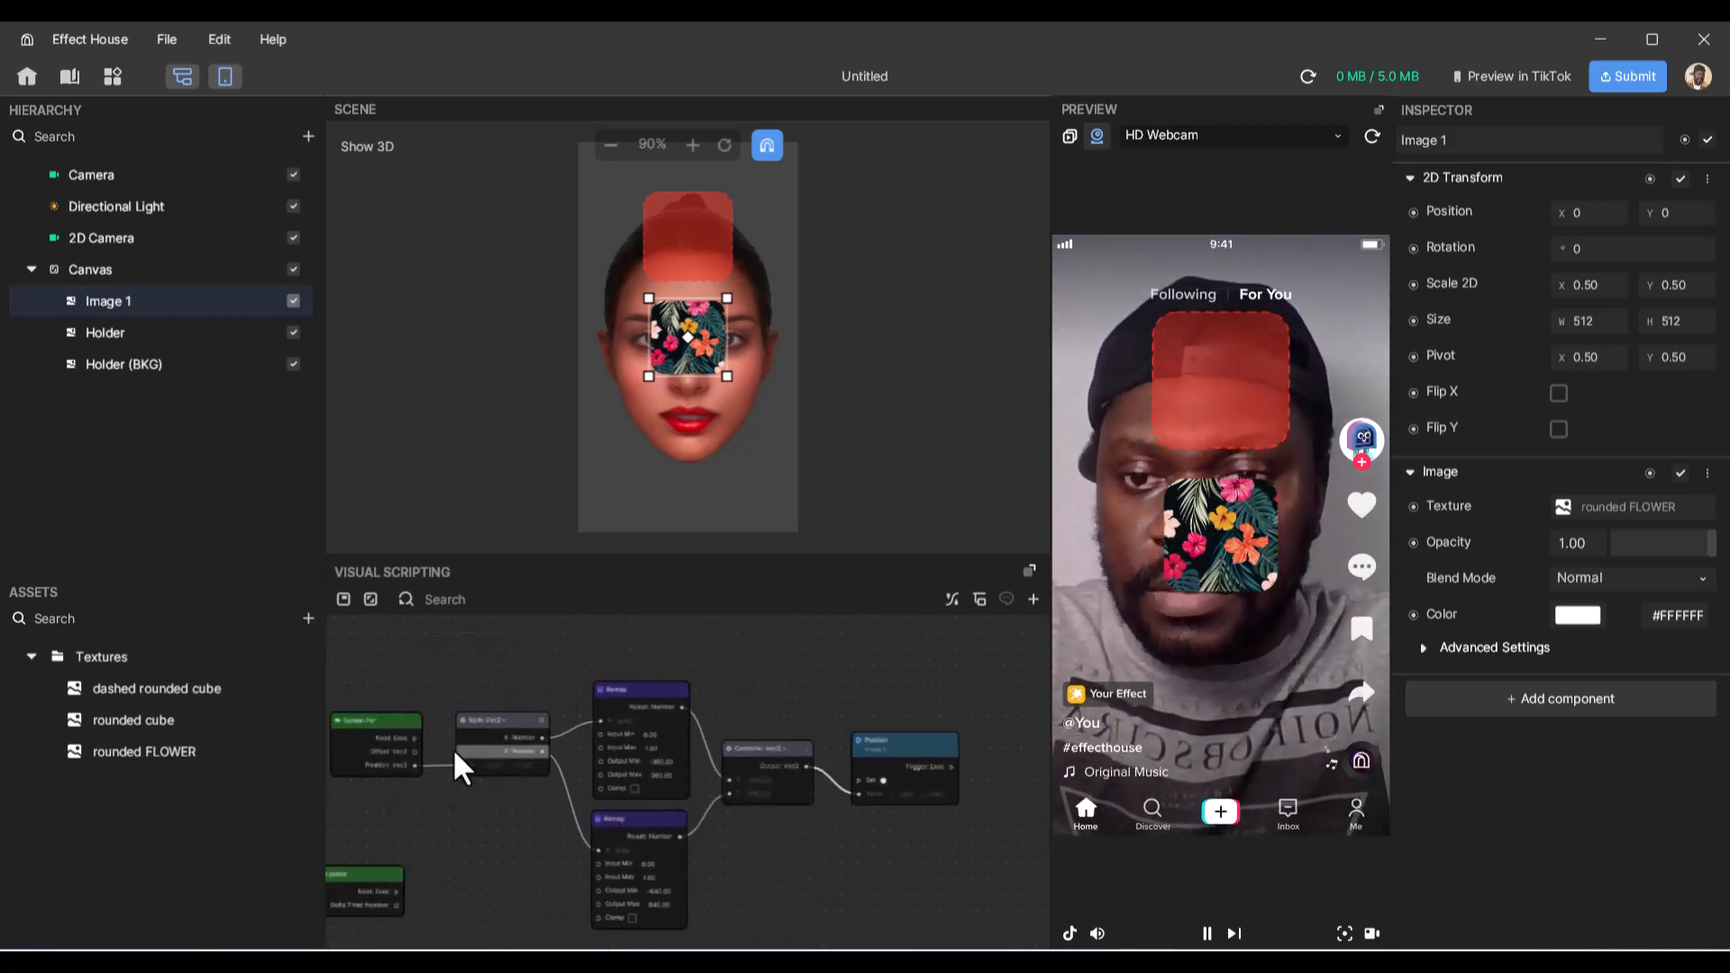
scroll(410, 753, up, 3)
scroll(405, 750, up, 2)
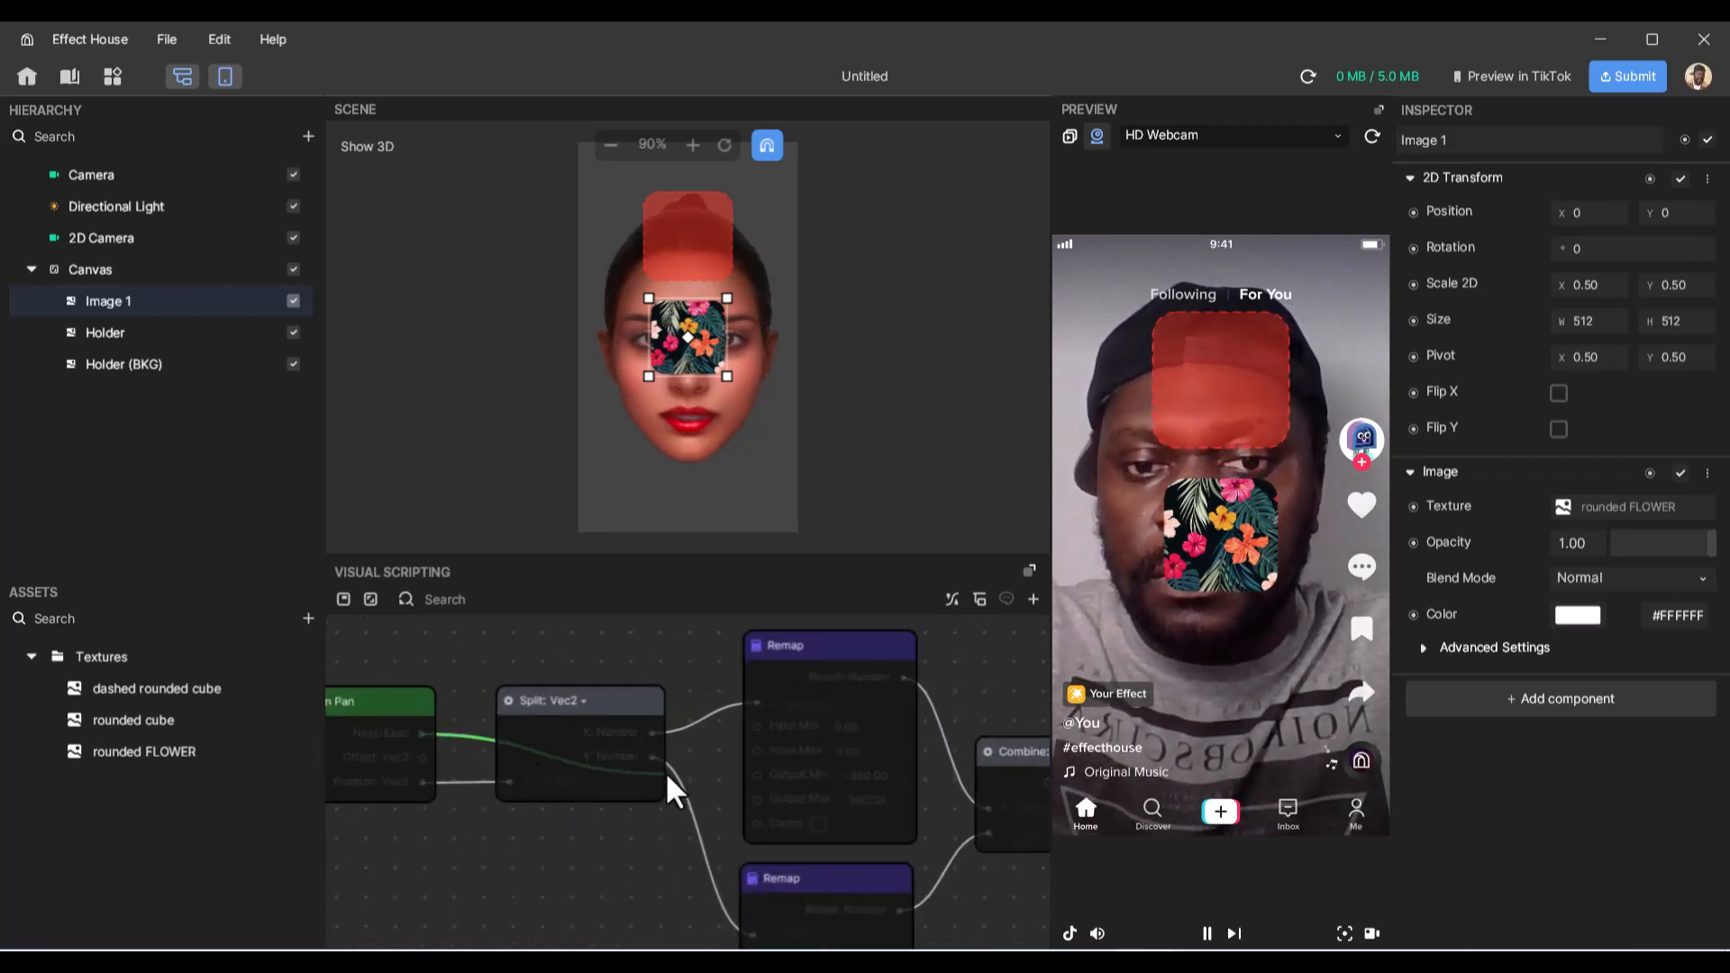
scroll(671, 780, right, 5)
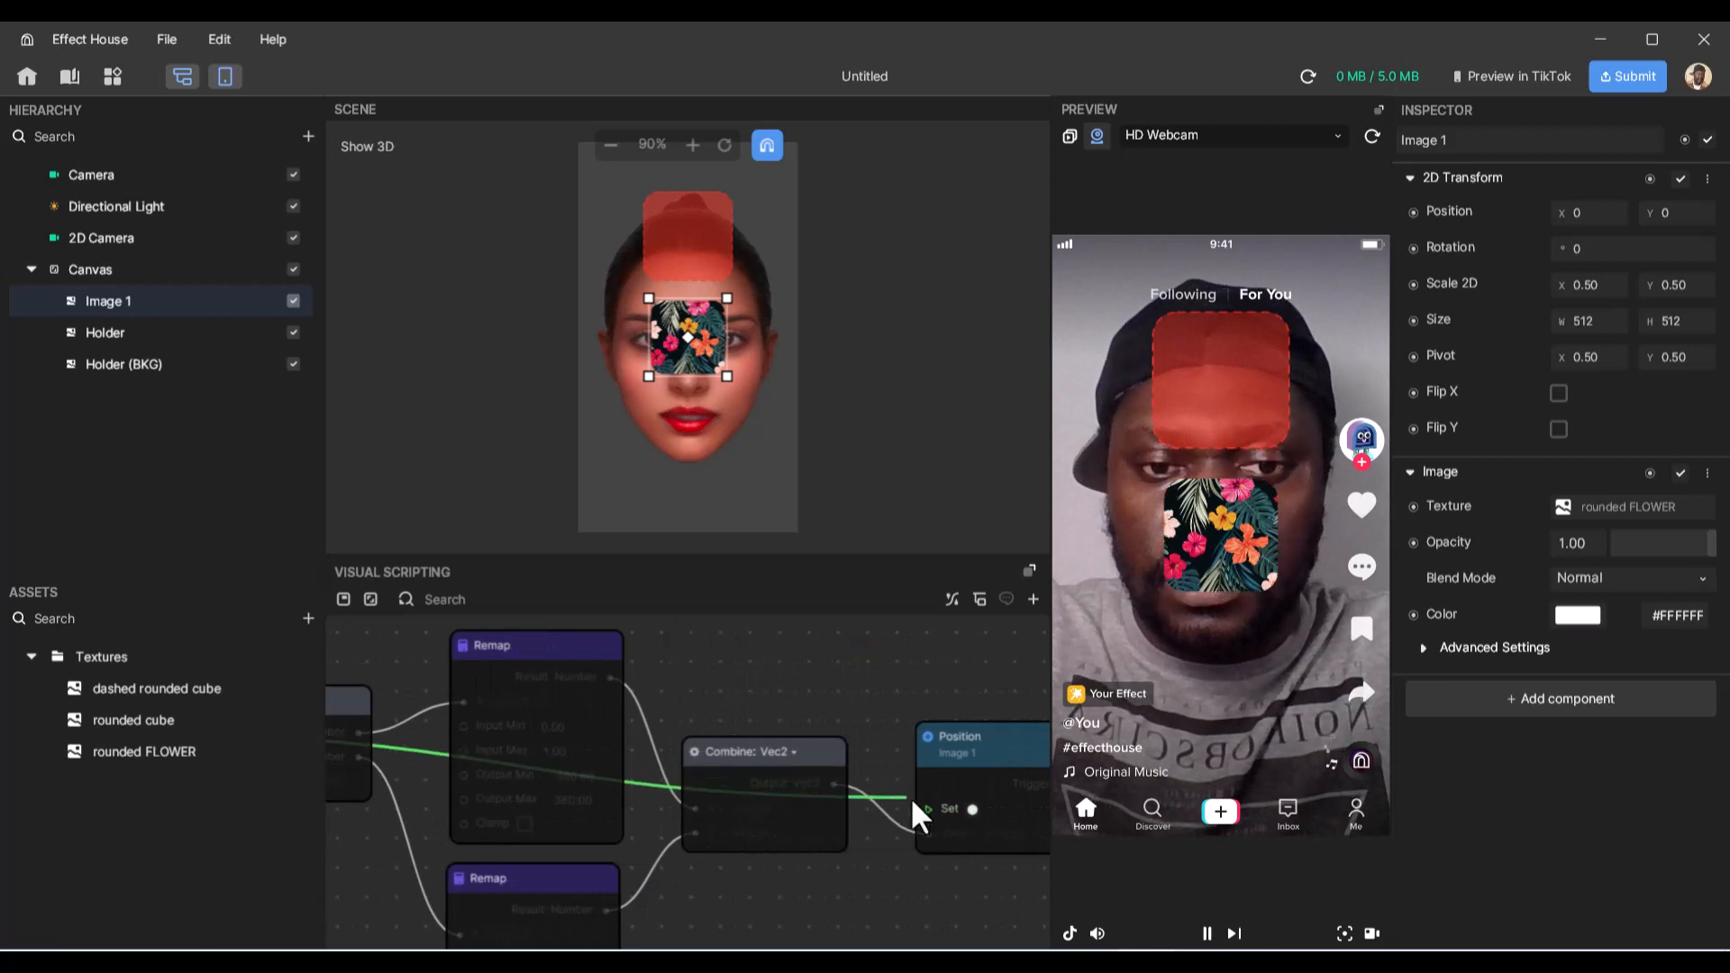
drag(1009, 754, 992, 667)
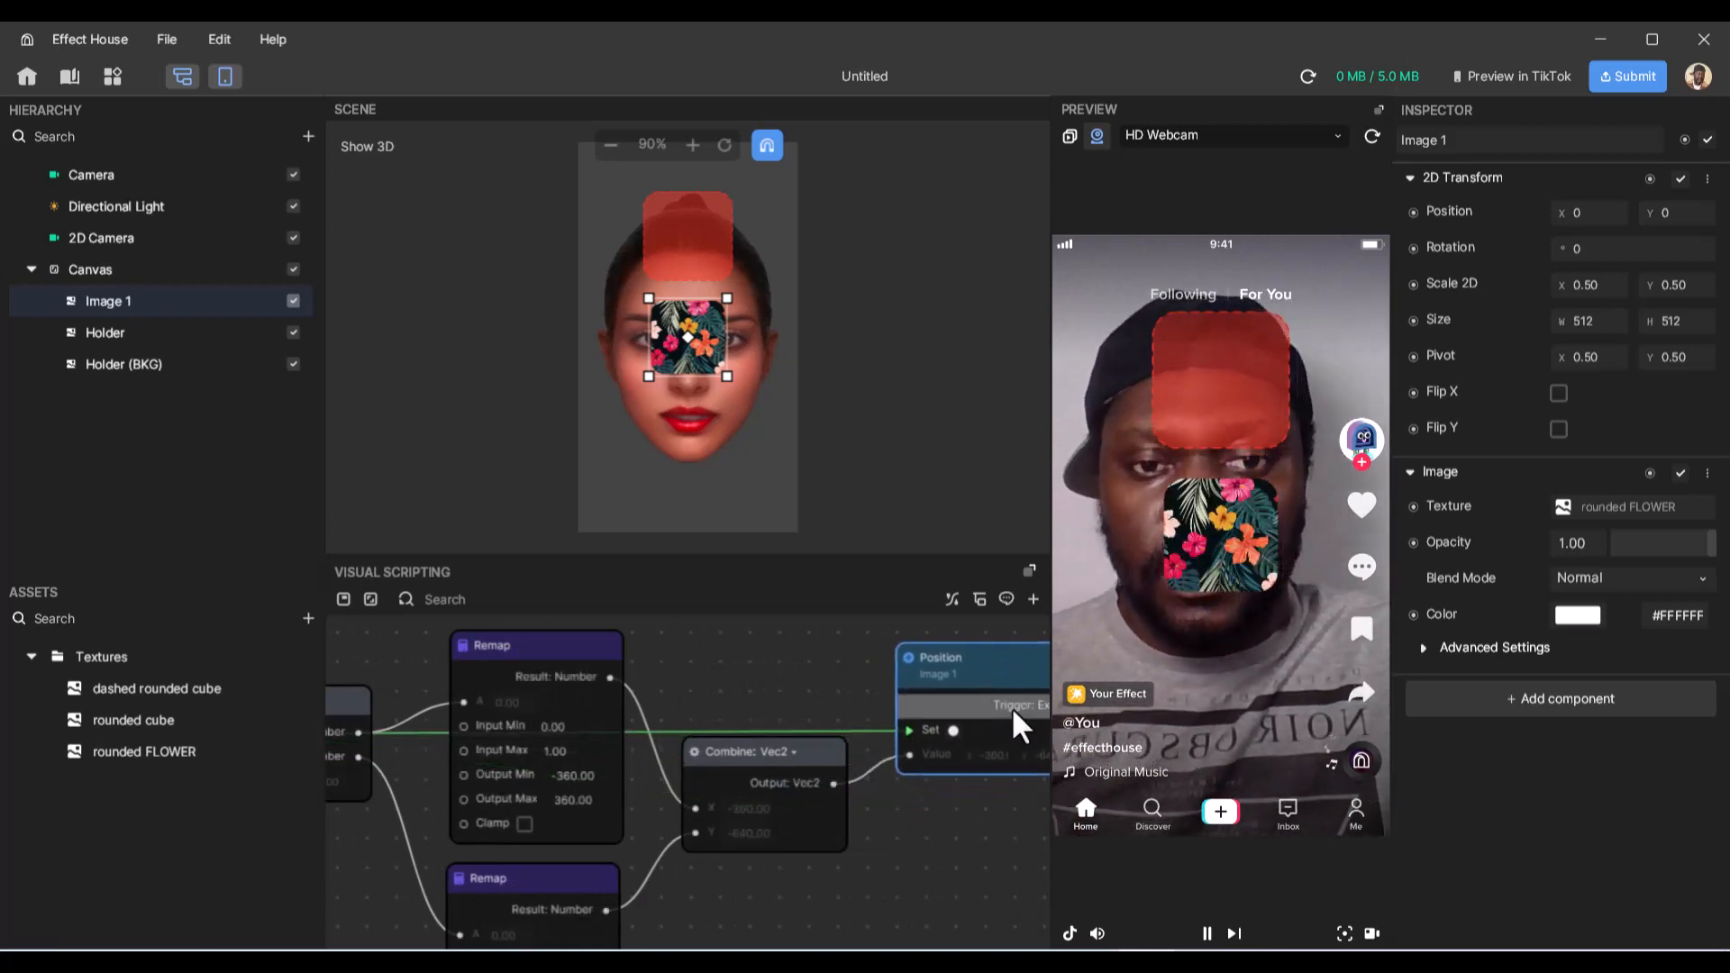
drag(1236, 539, 1150, 543)
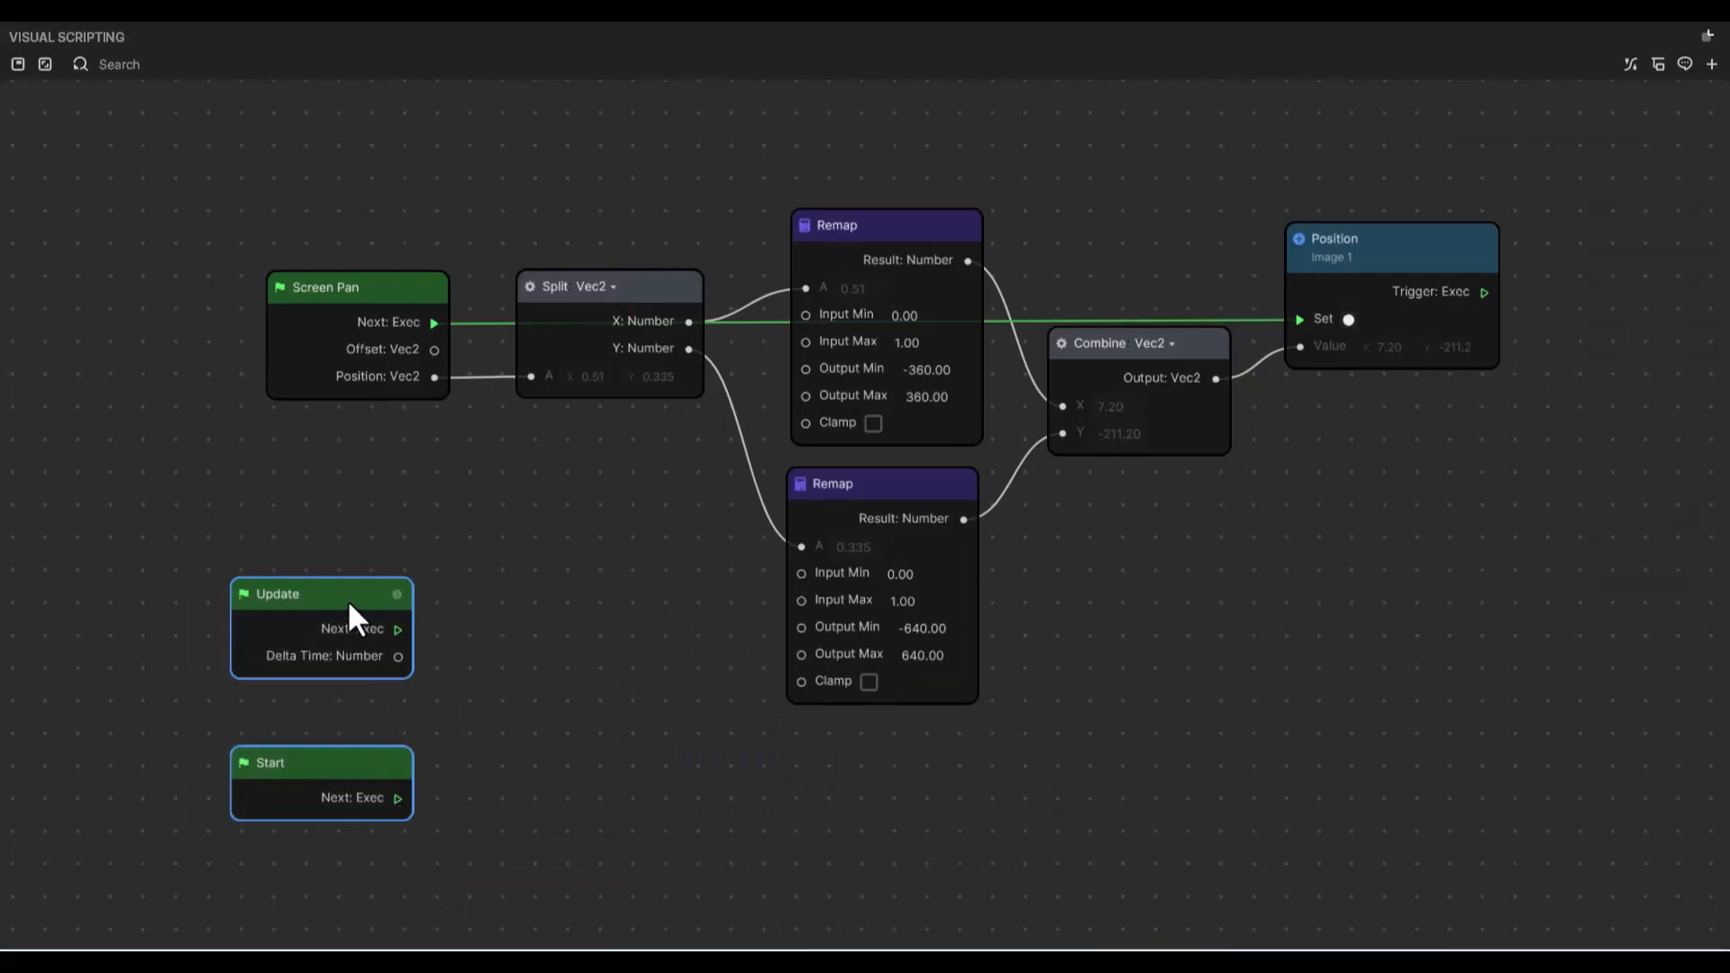
- Move the Update and Start nodes aside and wrap the connected Screen Pan to Position nodes in a comment
drag(348, 598, 2, 640)
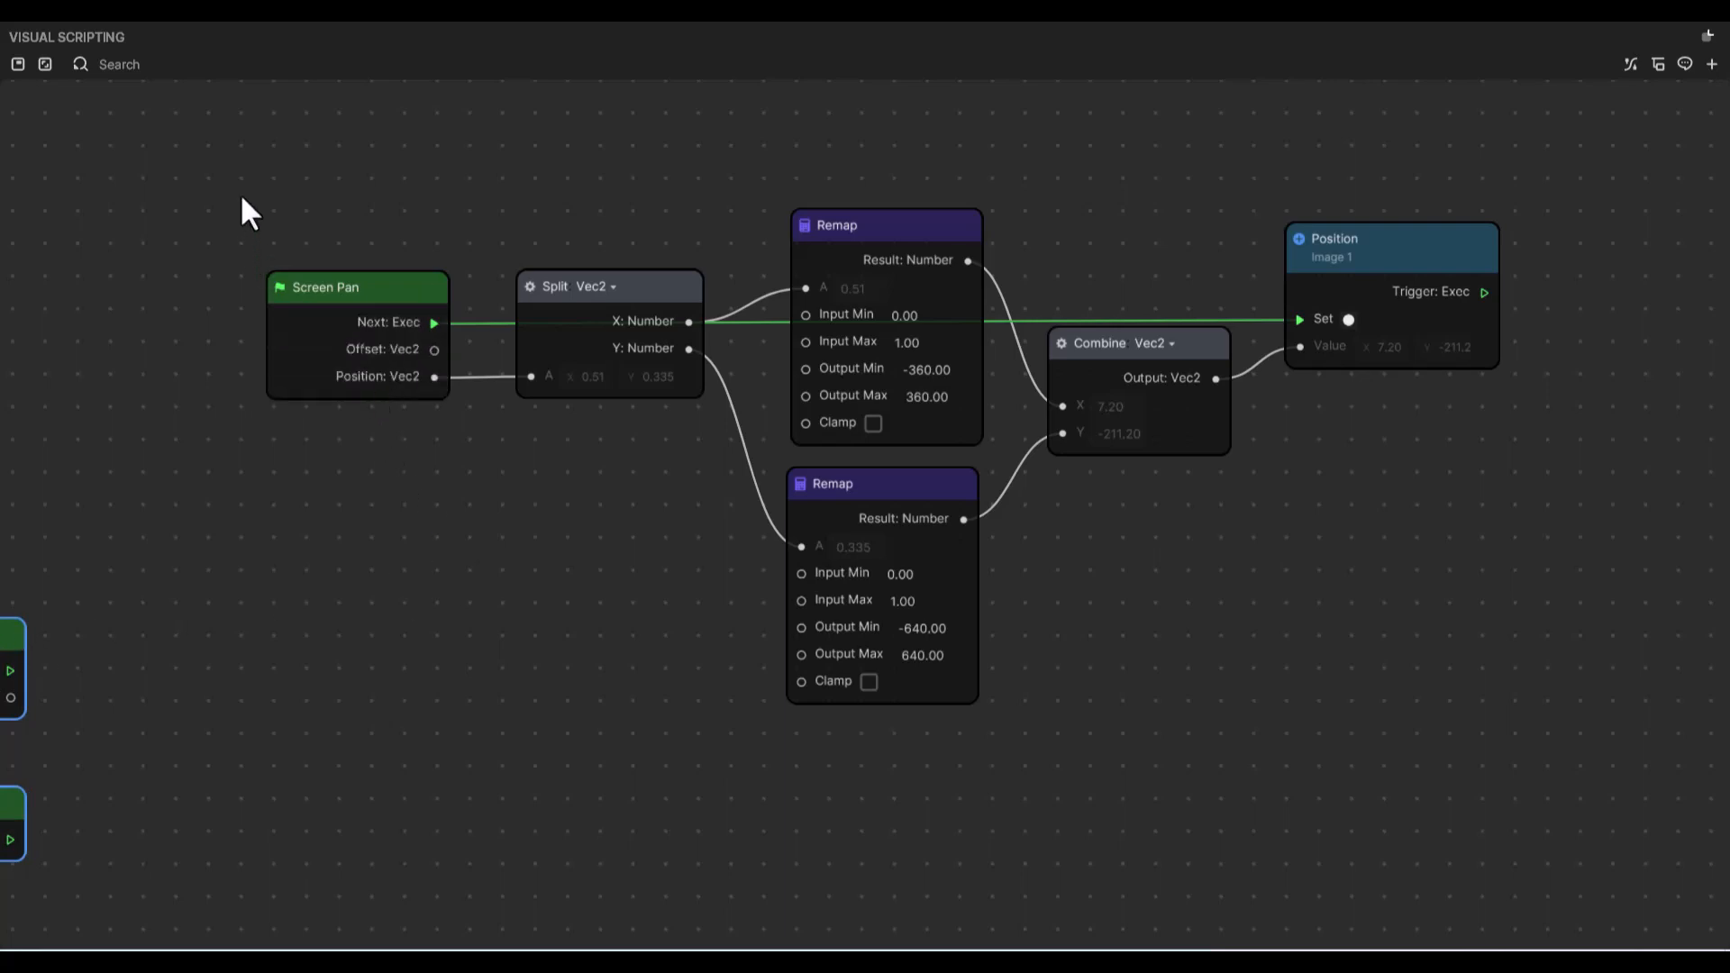
drag(239, 193, 1533, 697)
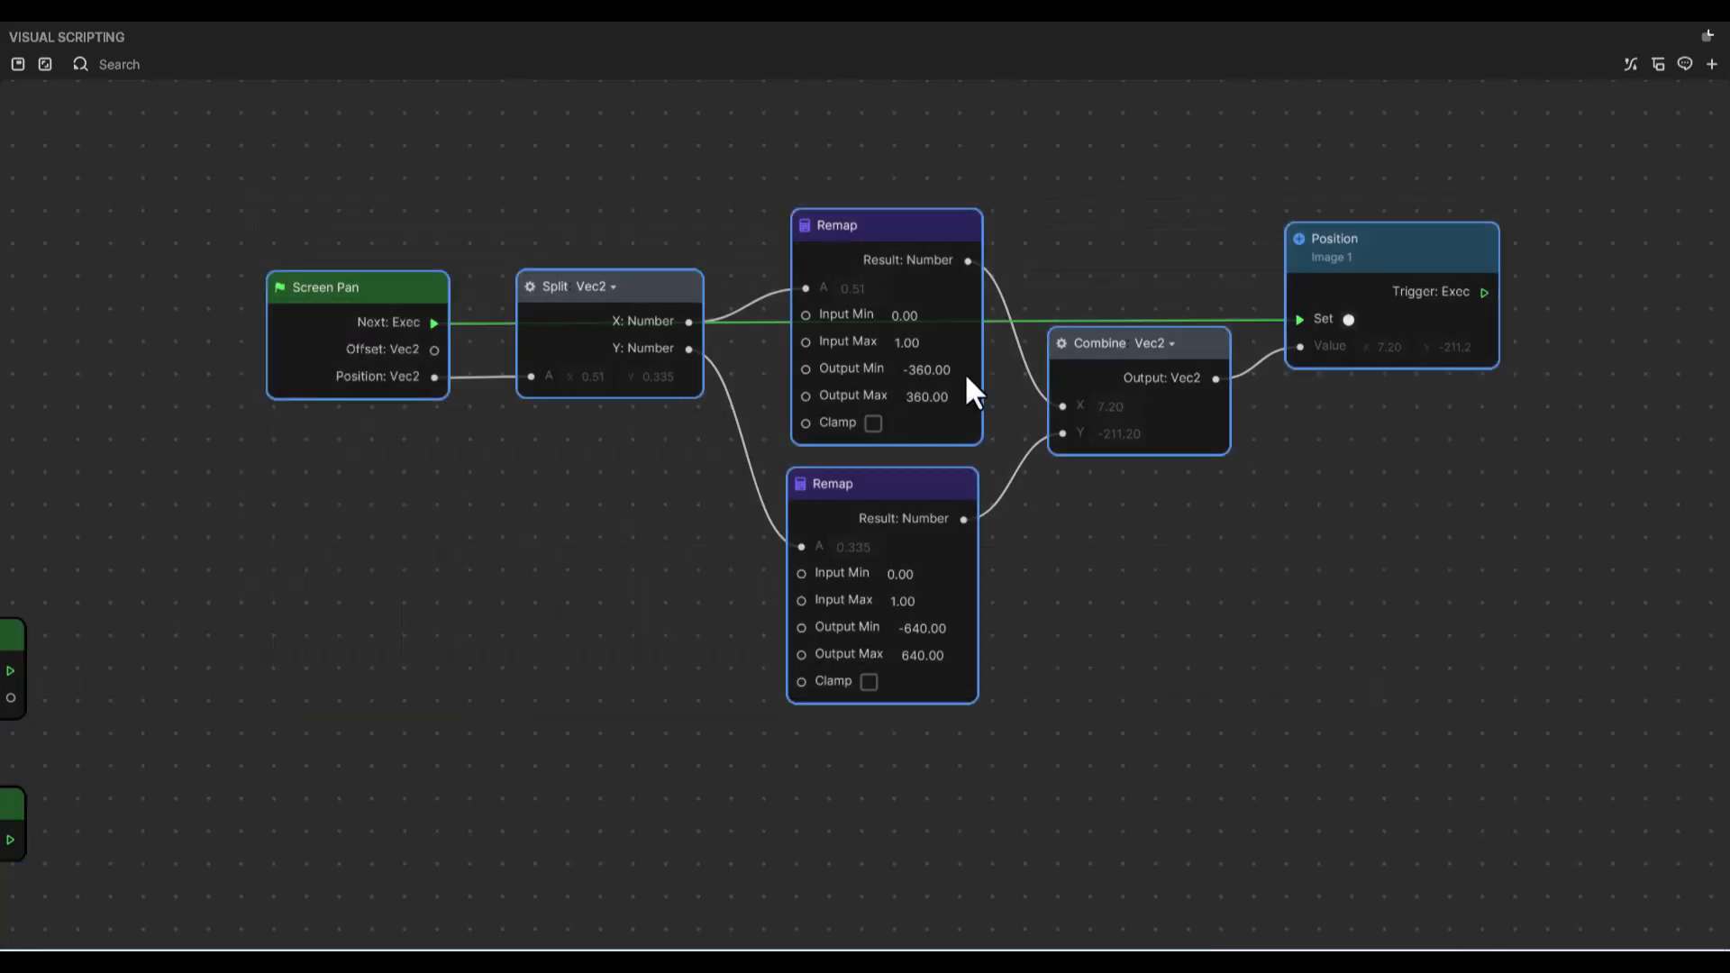
right_click(921, 225)
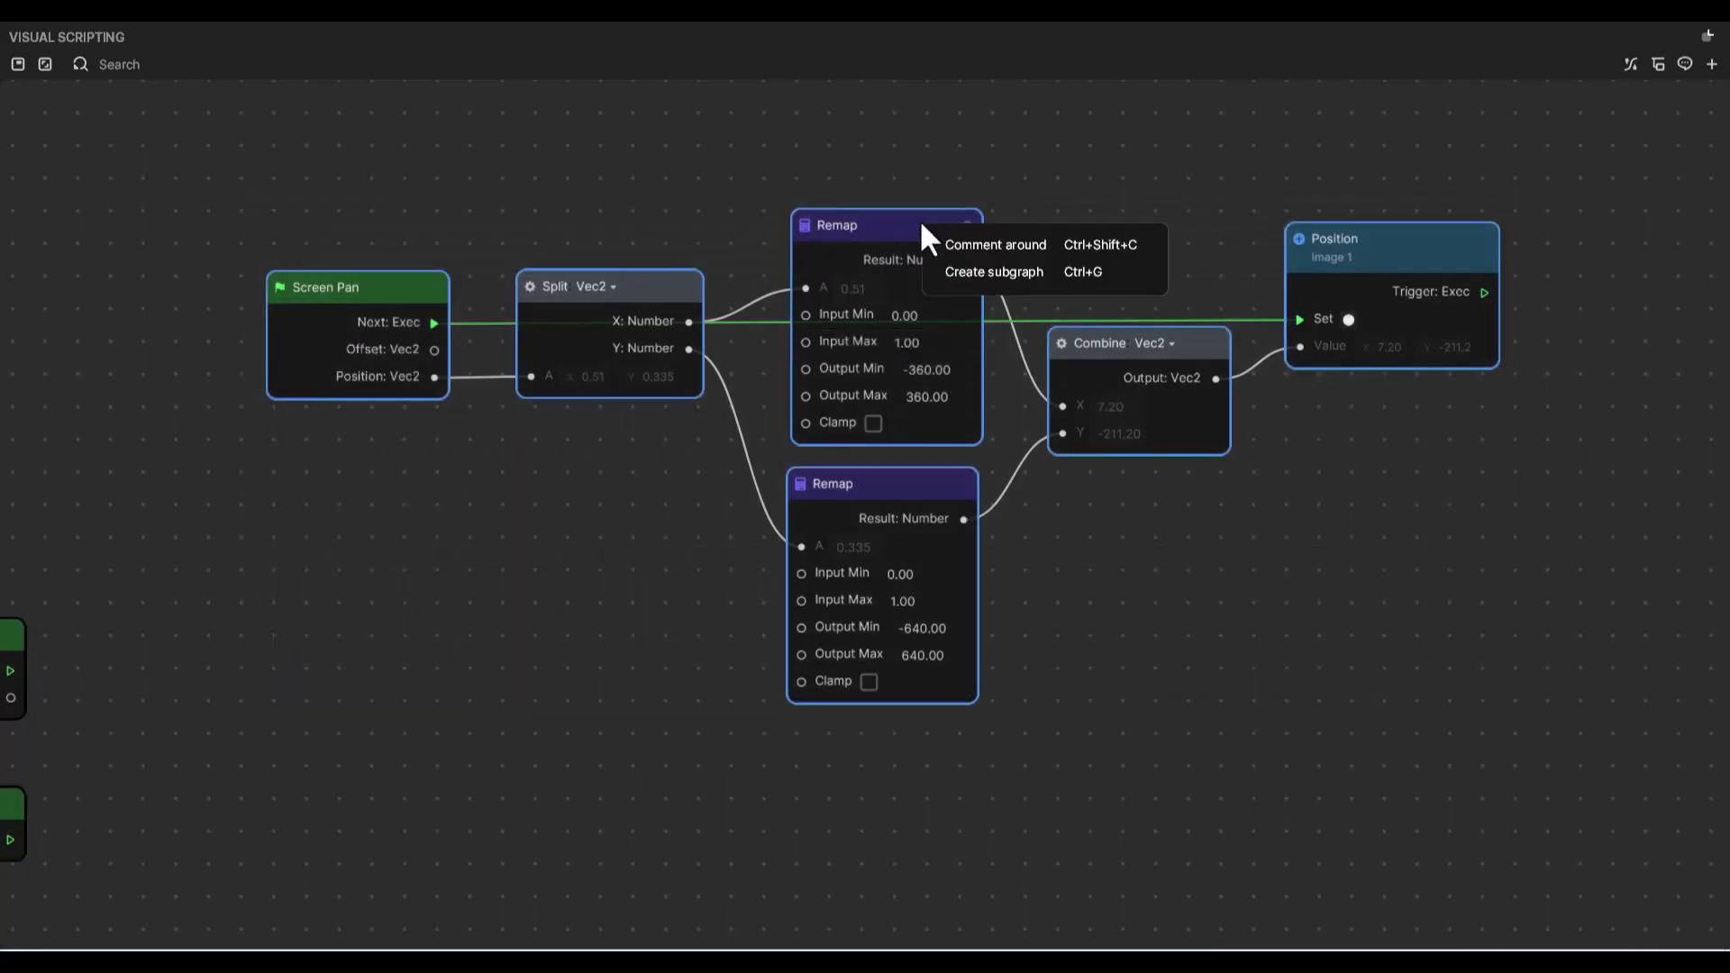
click(981, 241)
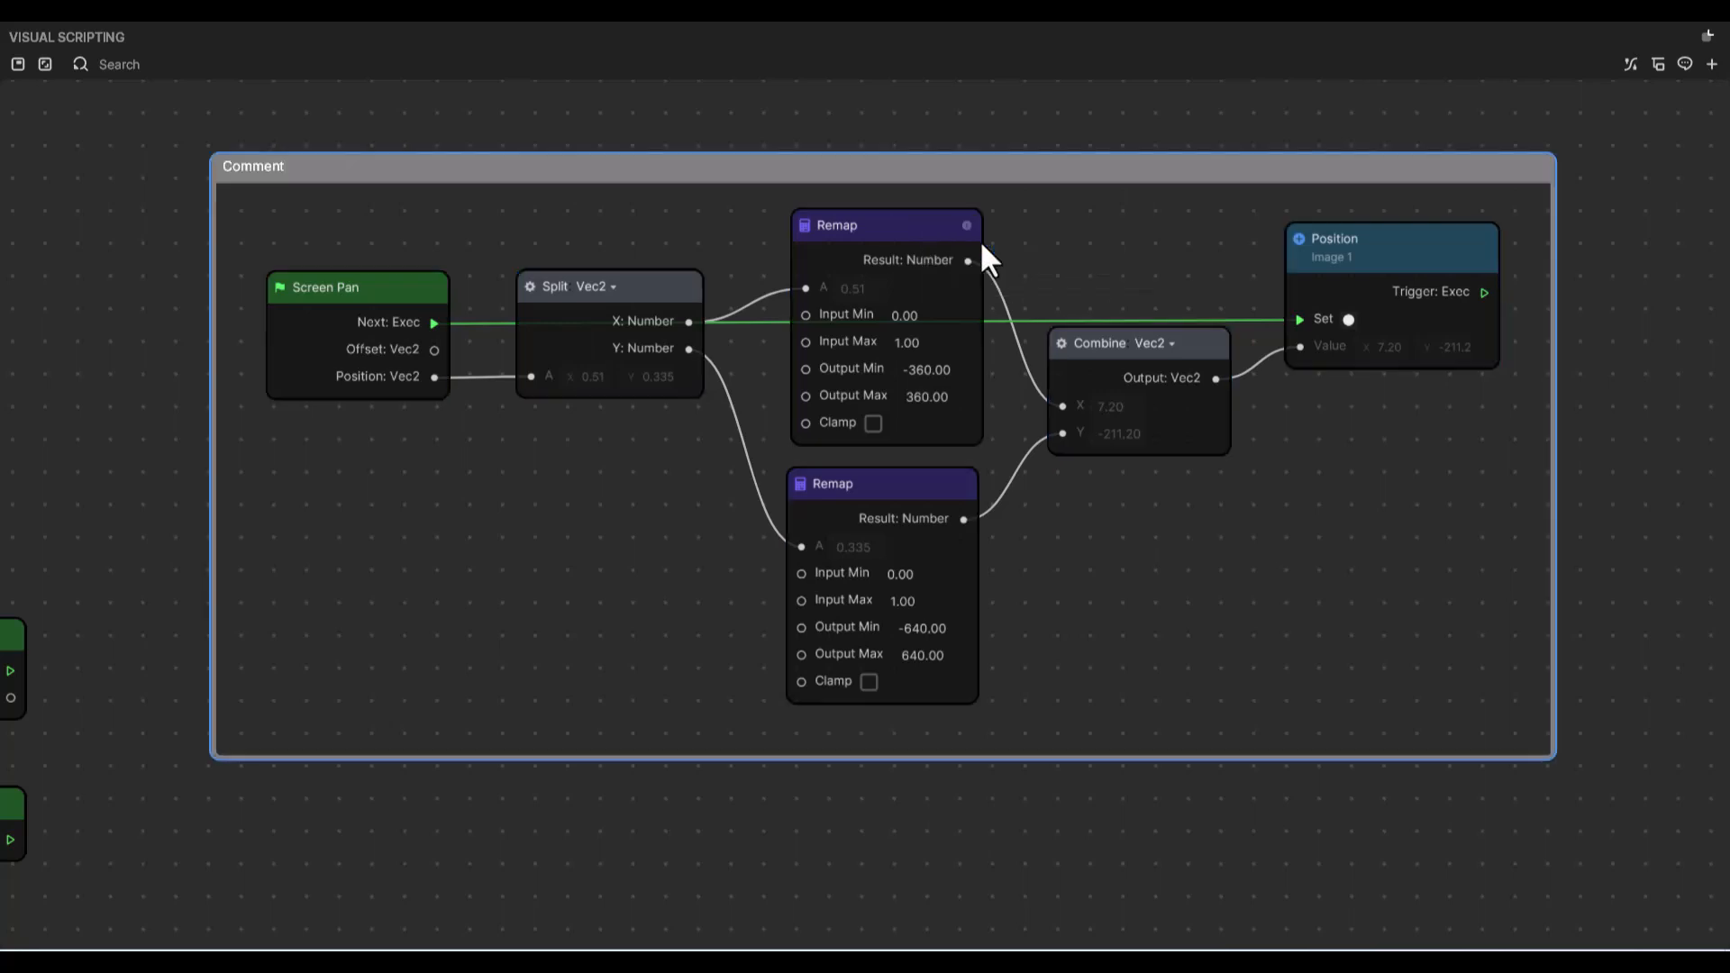
- Title the comment SCREEN PAN SECTION and, with the graph docked again, move the flower image upward in the preview
double_click(262, 168)
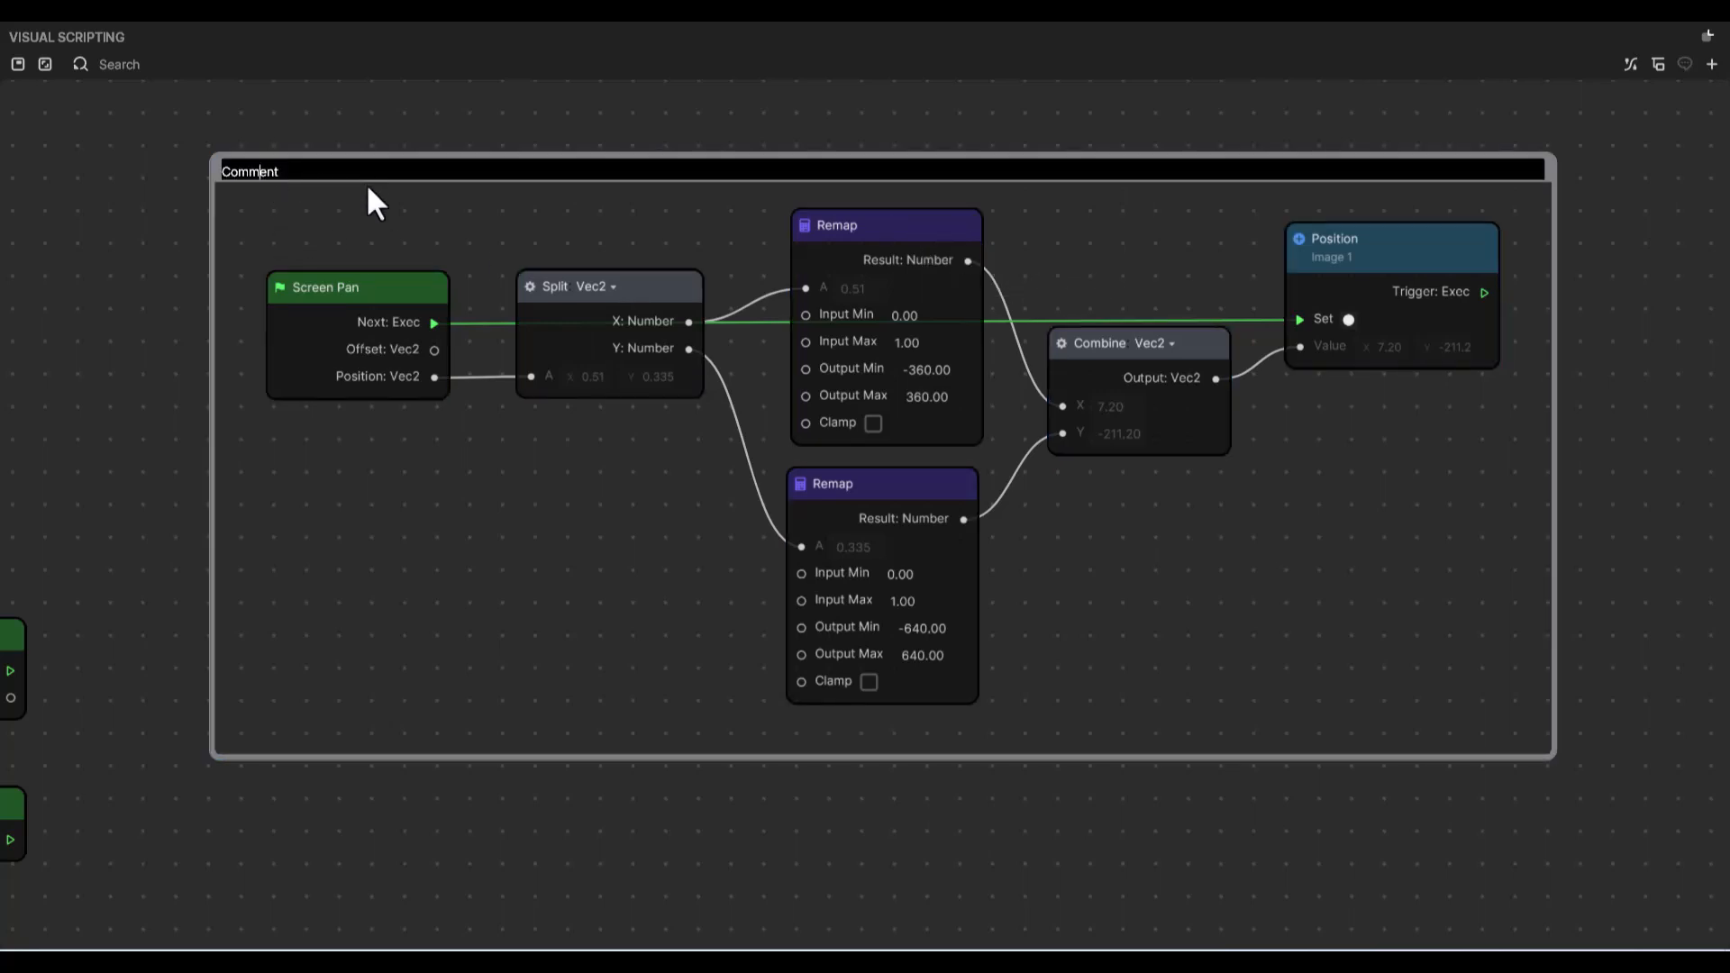
key(ctrl+a)
text(SCREEN PAN SEC)
key(Return)
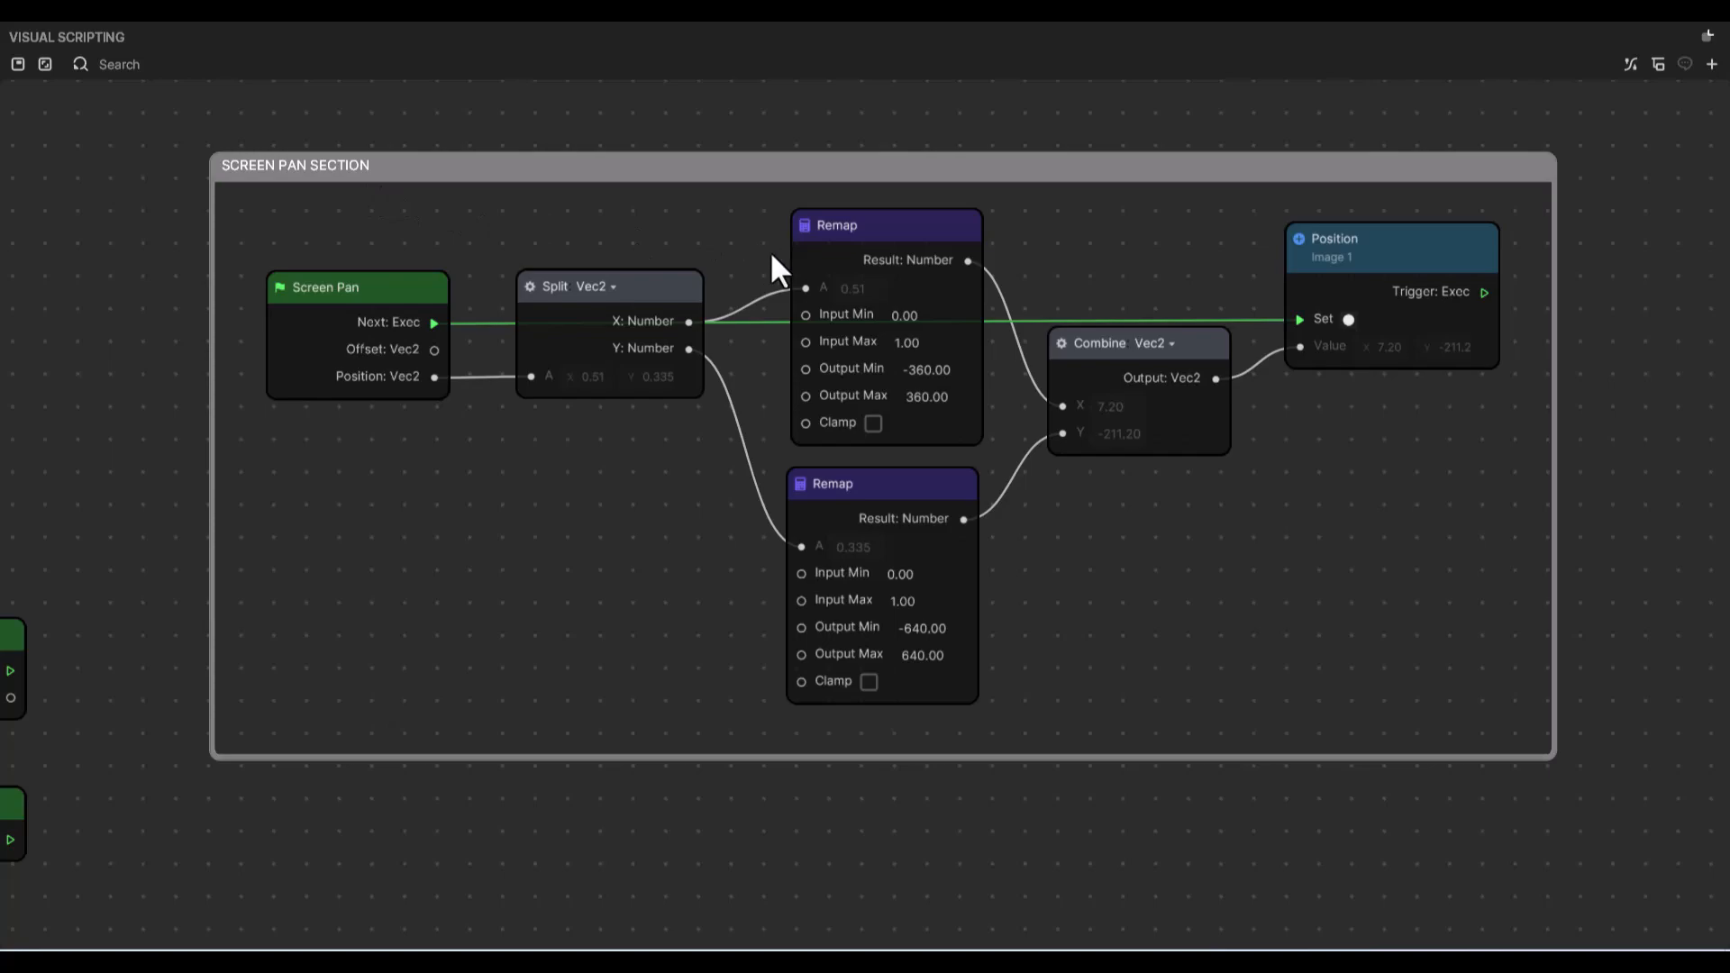
click(1708, 38)
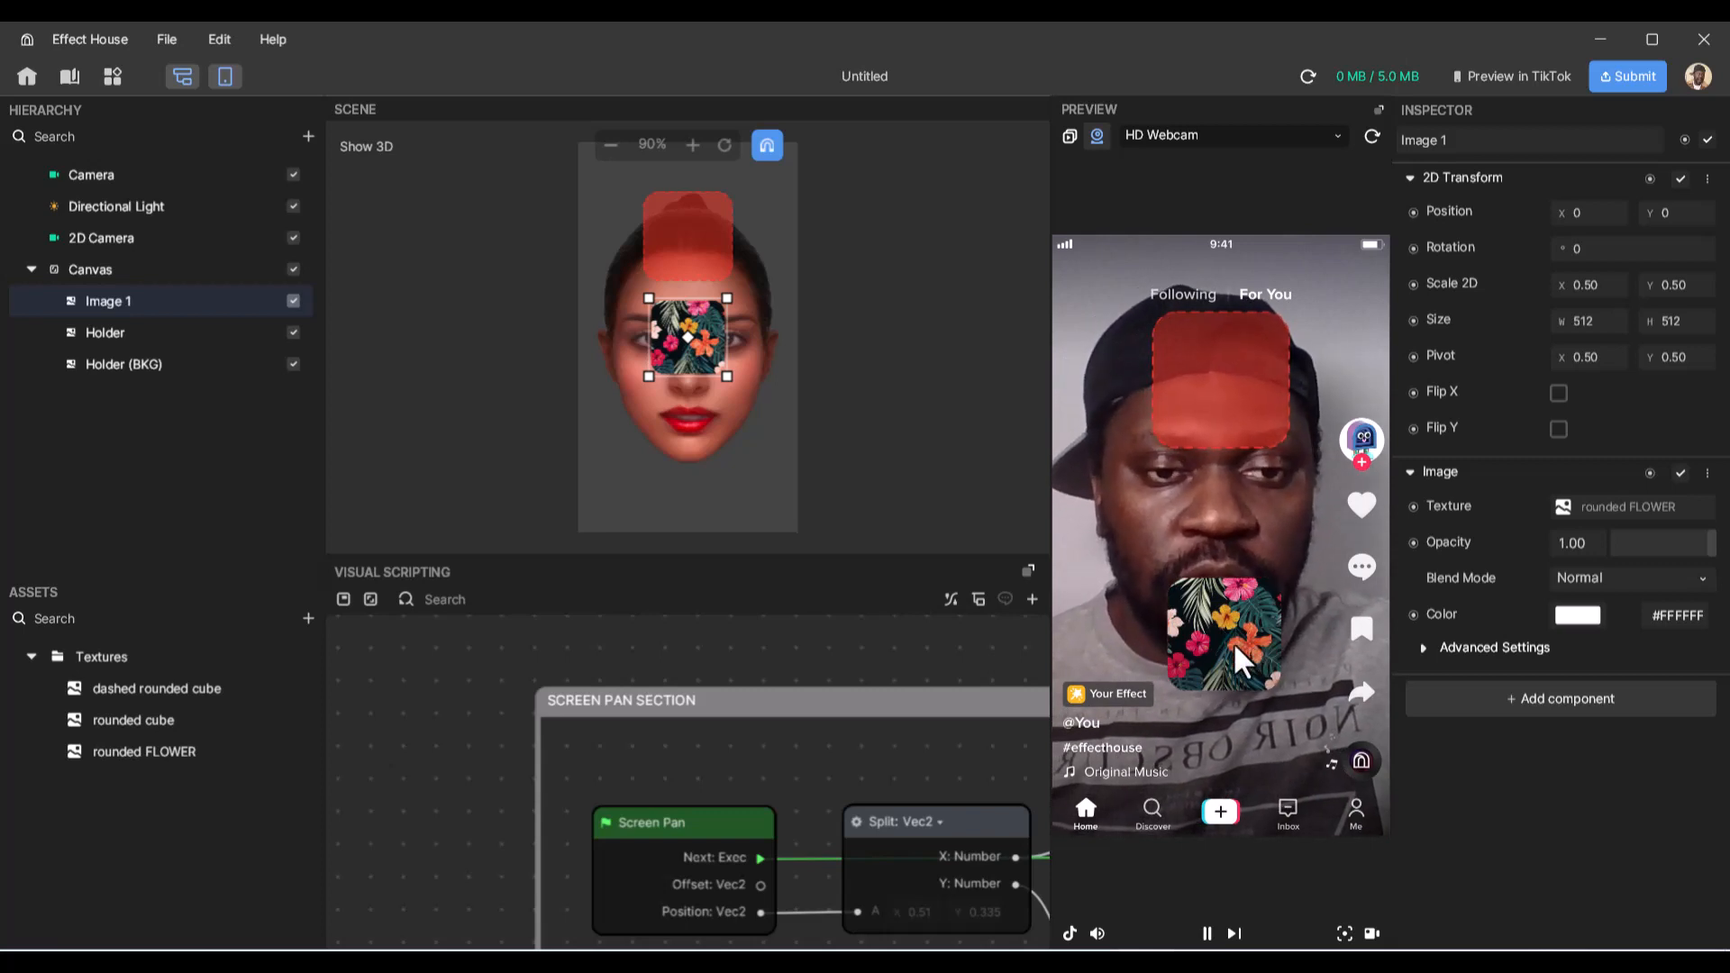
drag(1233, 642, 1235, 548)
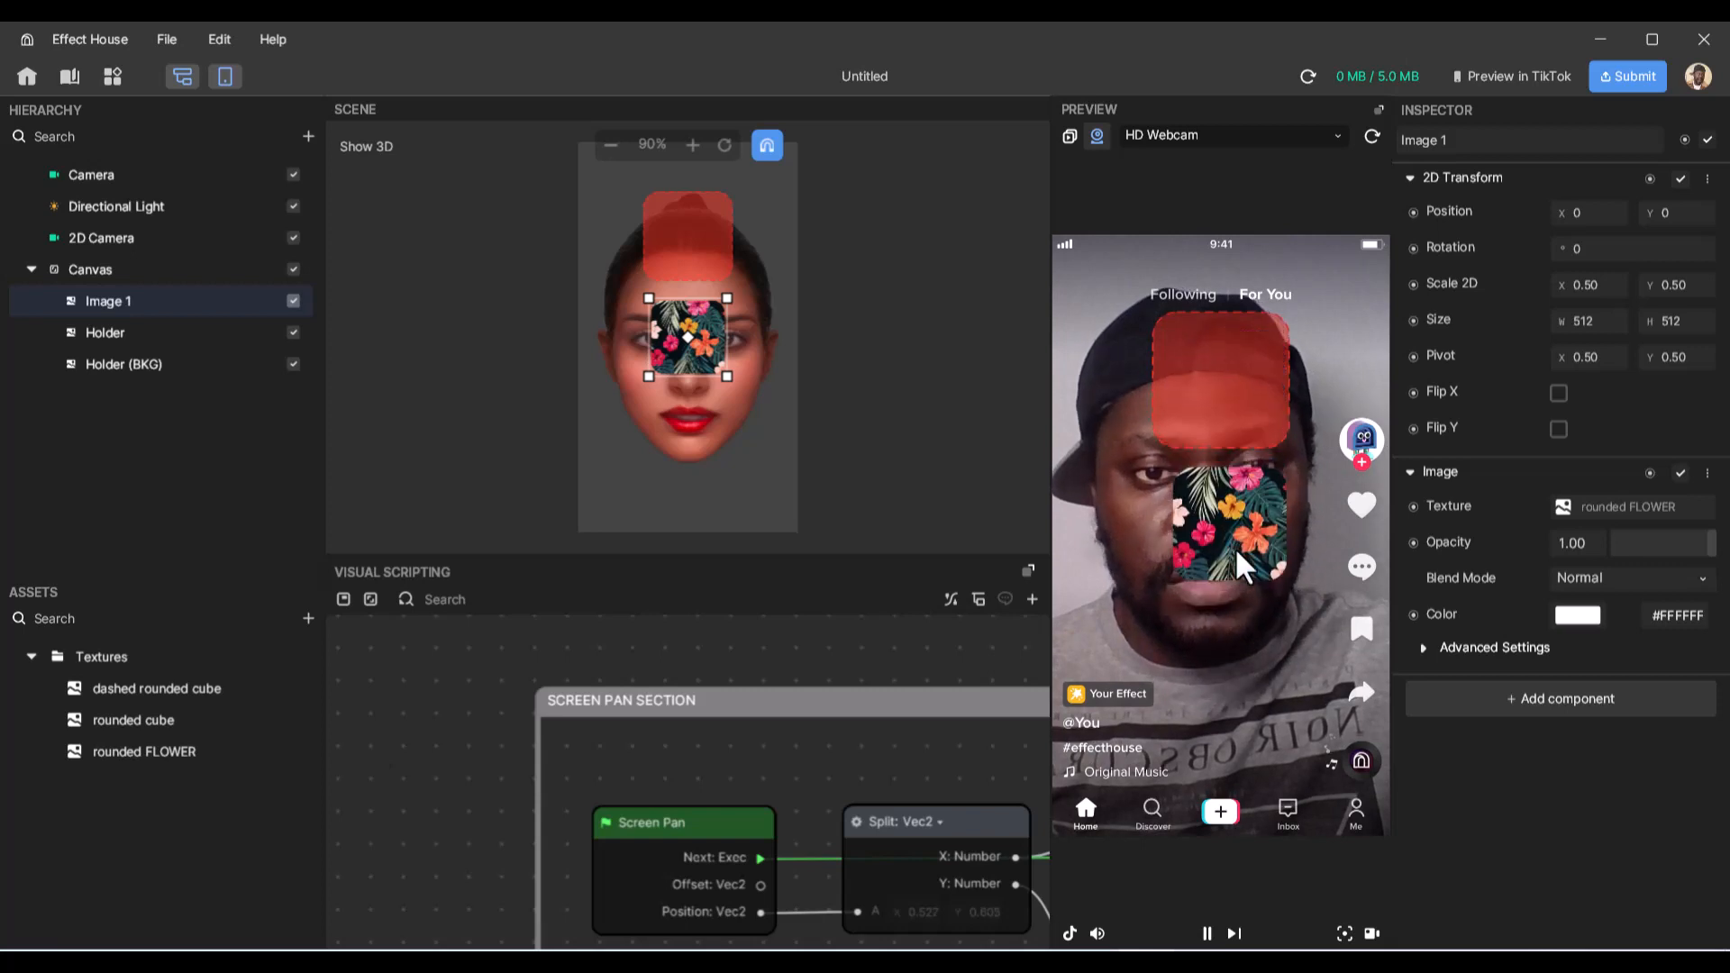
- Place the IMAGE TO XYWH V1_9++ subgraph below the SCREEN PAN SECTION comment
scroll(598, 733, down, 5)
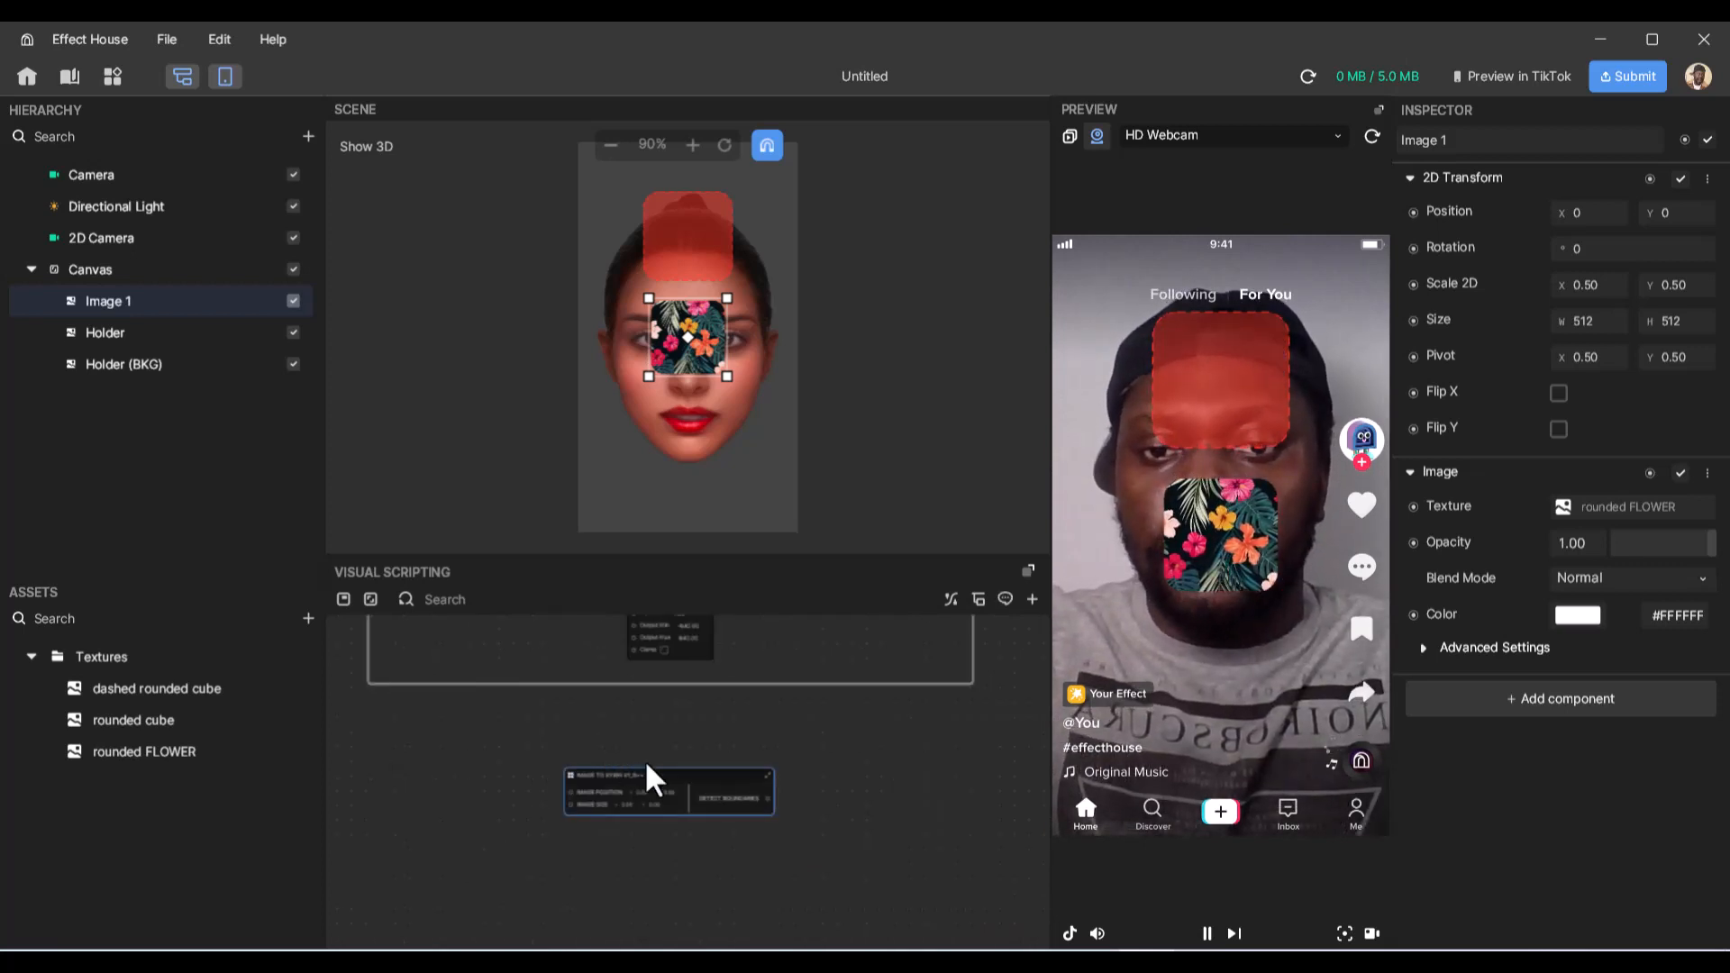
scroll(719, 781, up, 2)
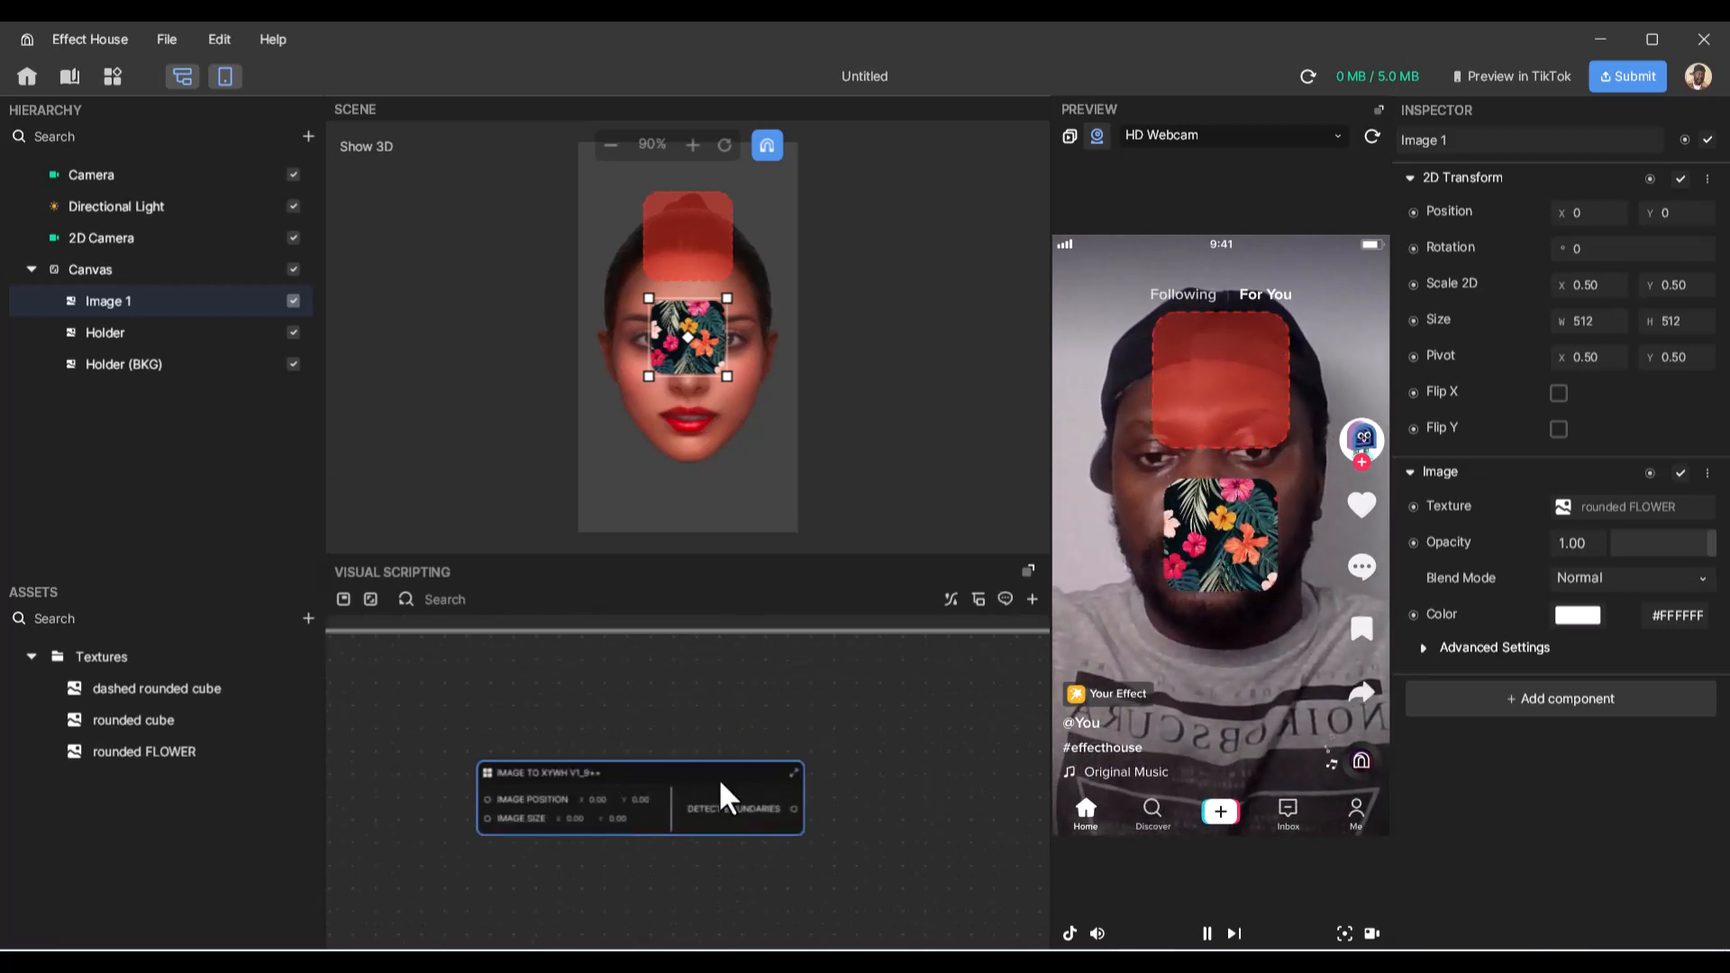
scroll(719, 782, down, 3)
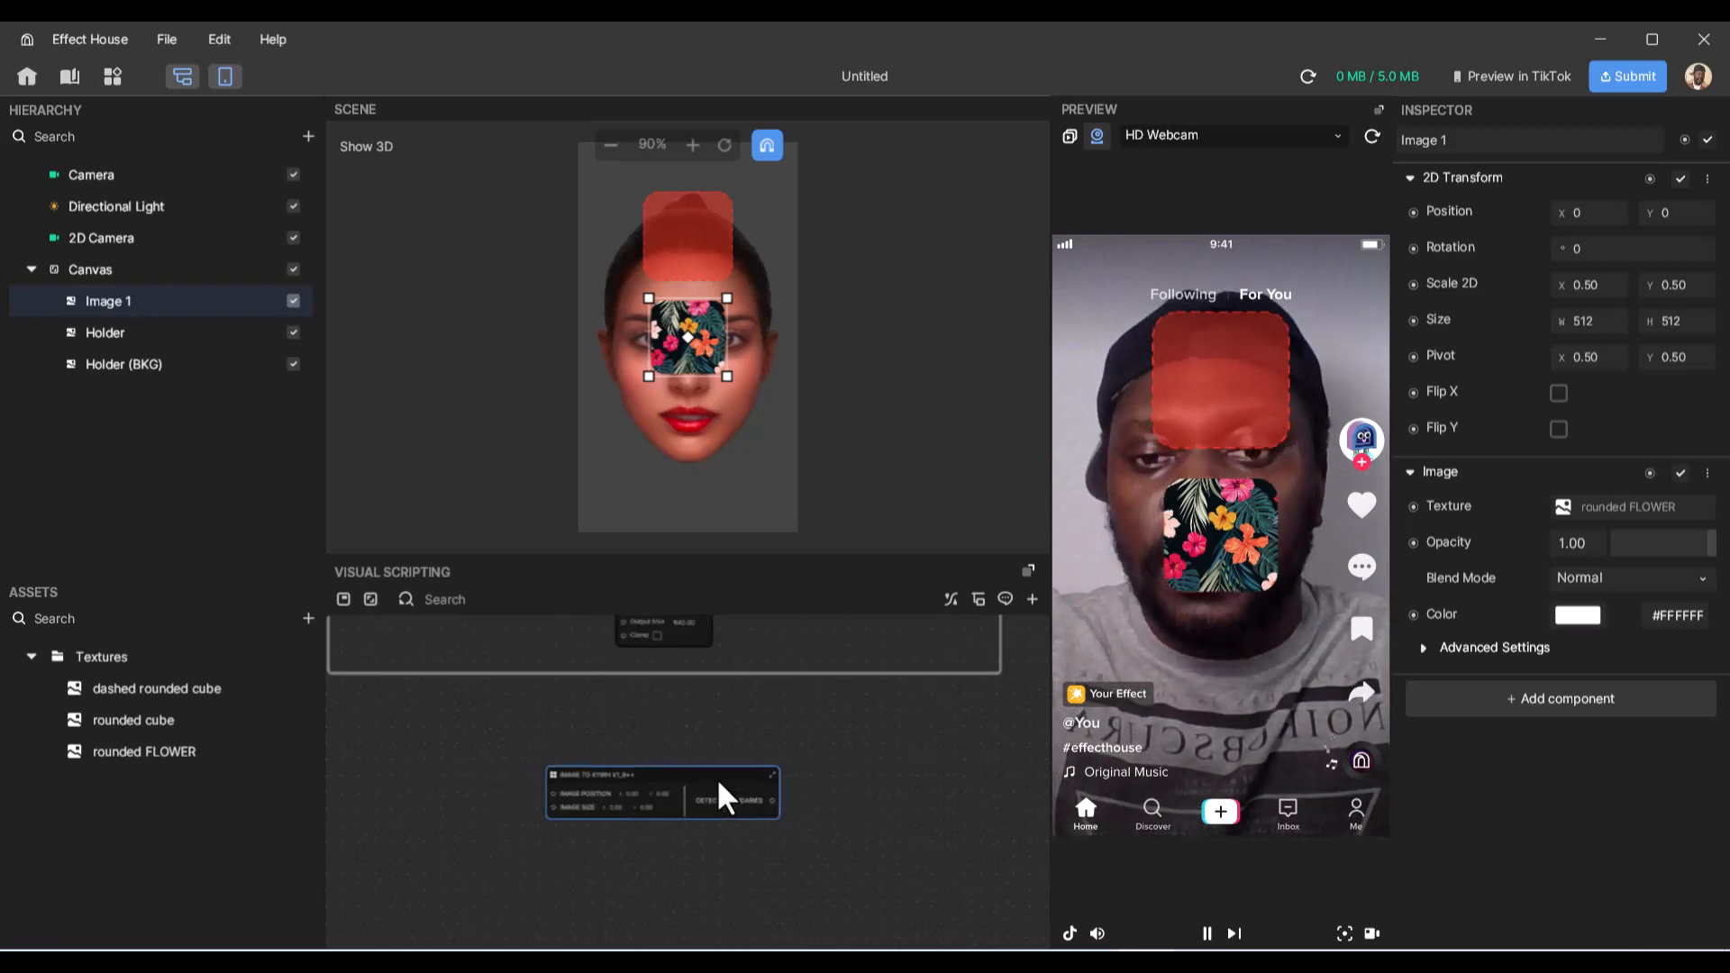
scroll(715, 776, down, 1)
scroll(714, 772, up, 4)
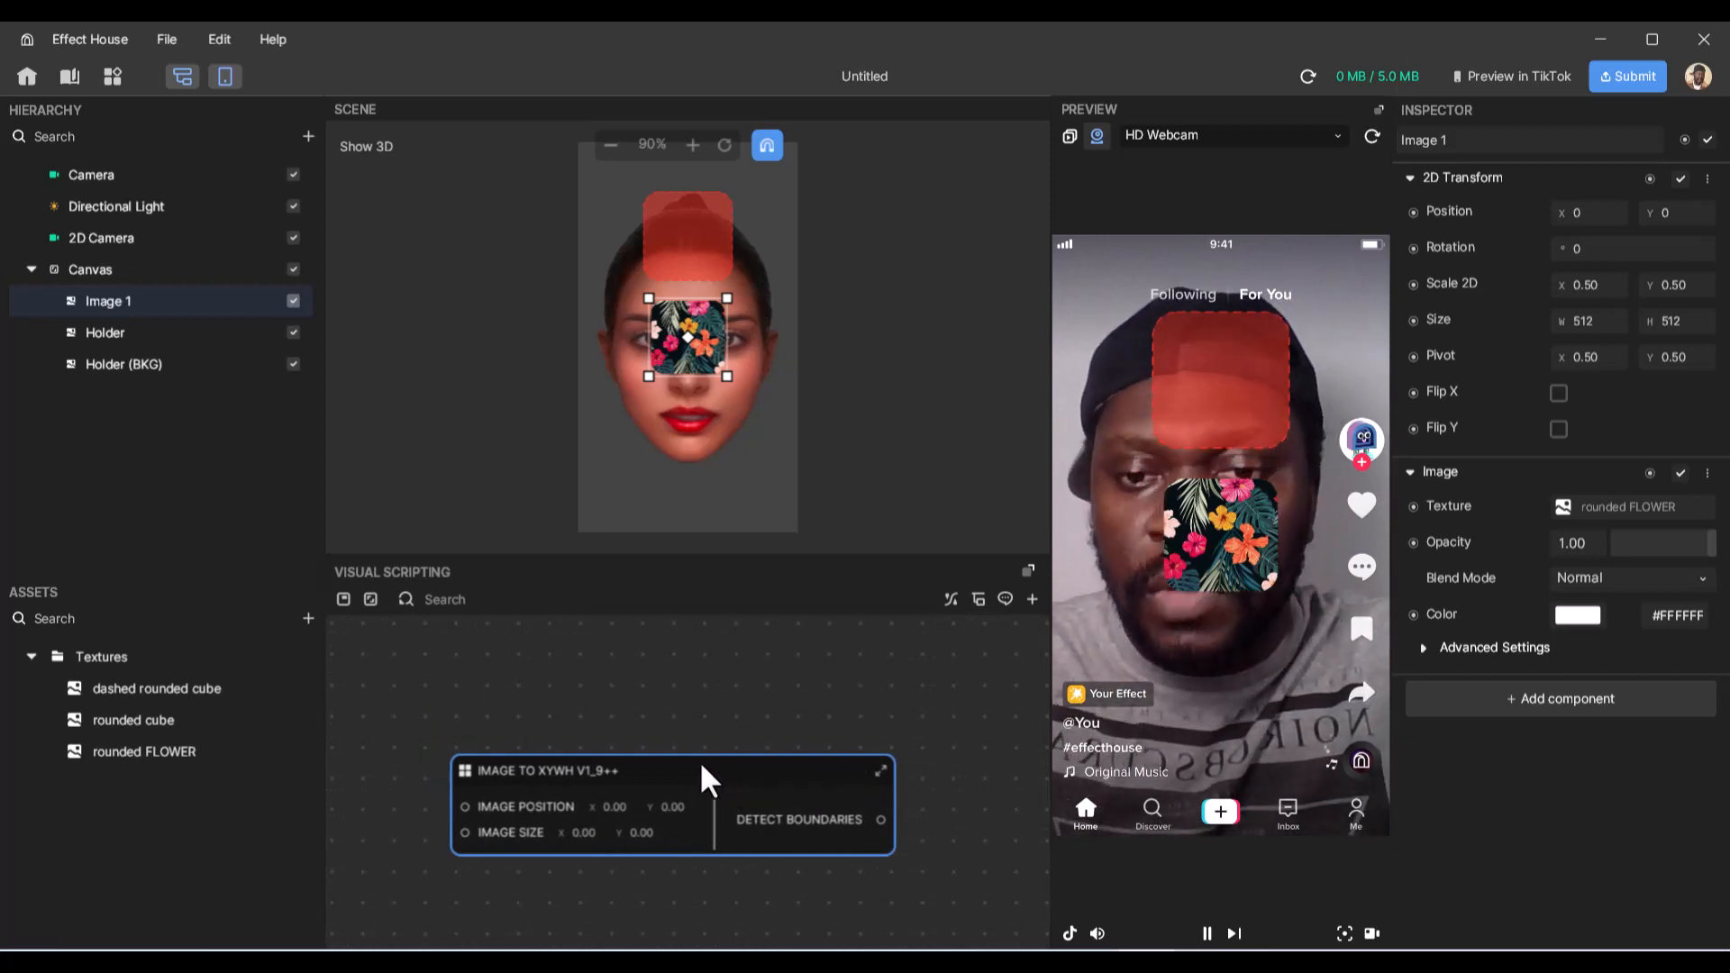
scroll(698, 764, down, 1)
scroll(700, 766, down, 2)
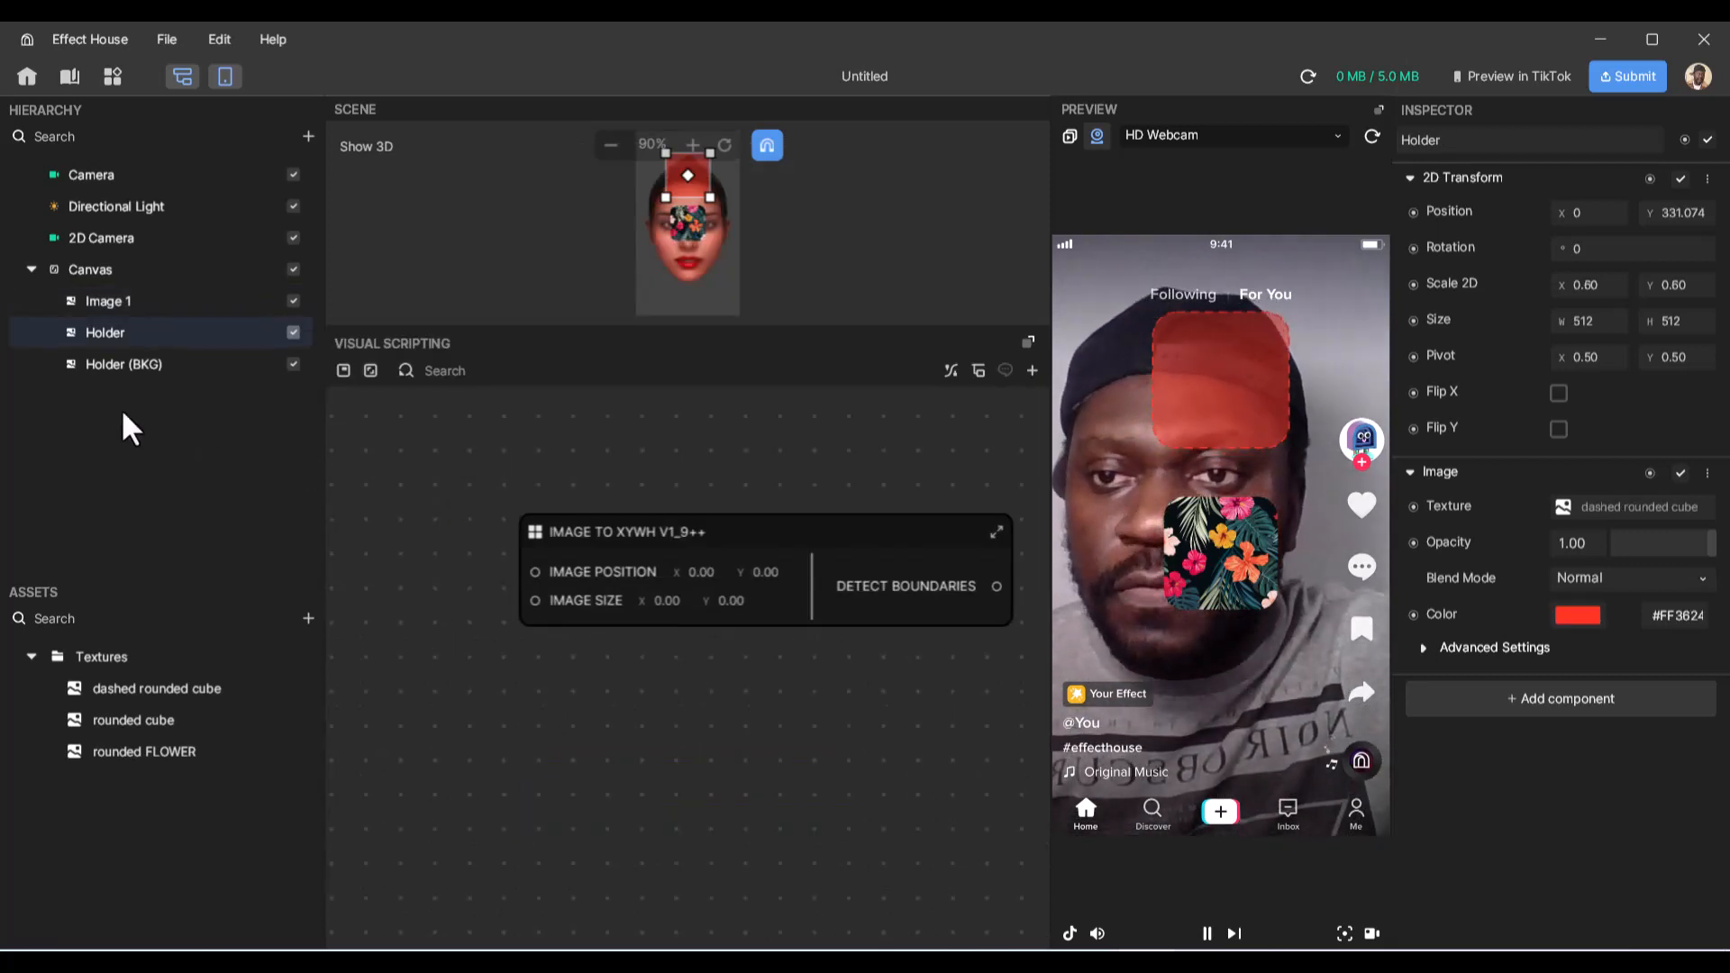
- Add a Get Position node for Holder (BKG) and place it before the IMAGE TO XYWH V1_9++ subgraph's inputs
click(143, 366)
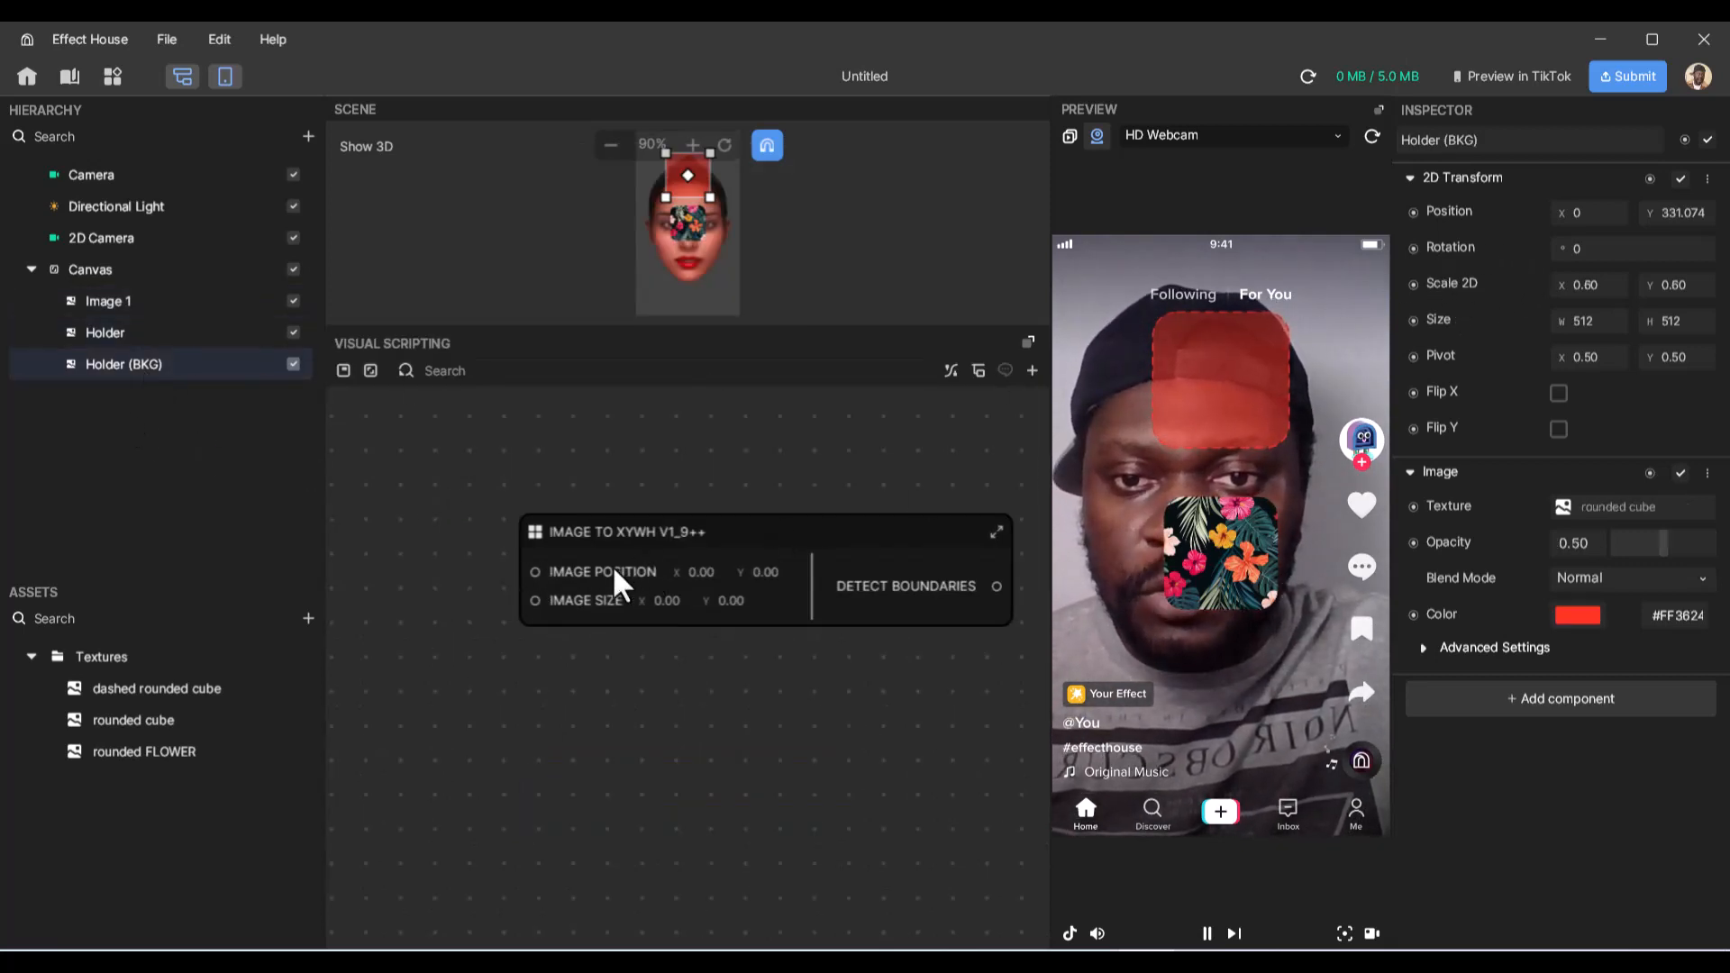
click(1414, 212)
click(1433, 243)
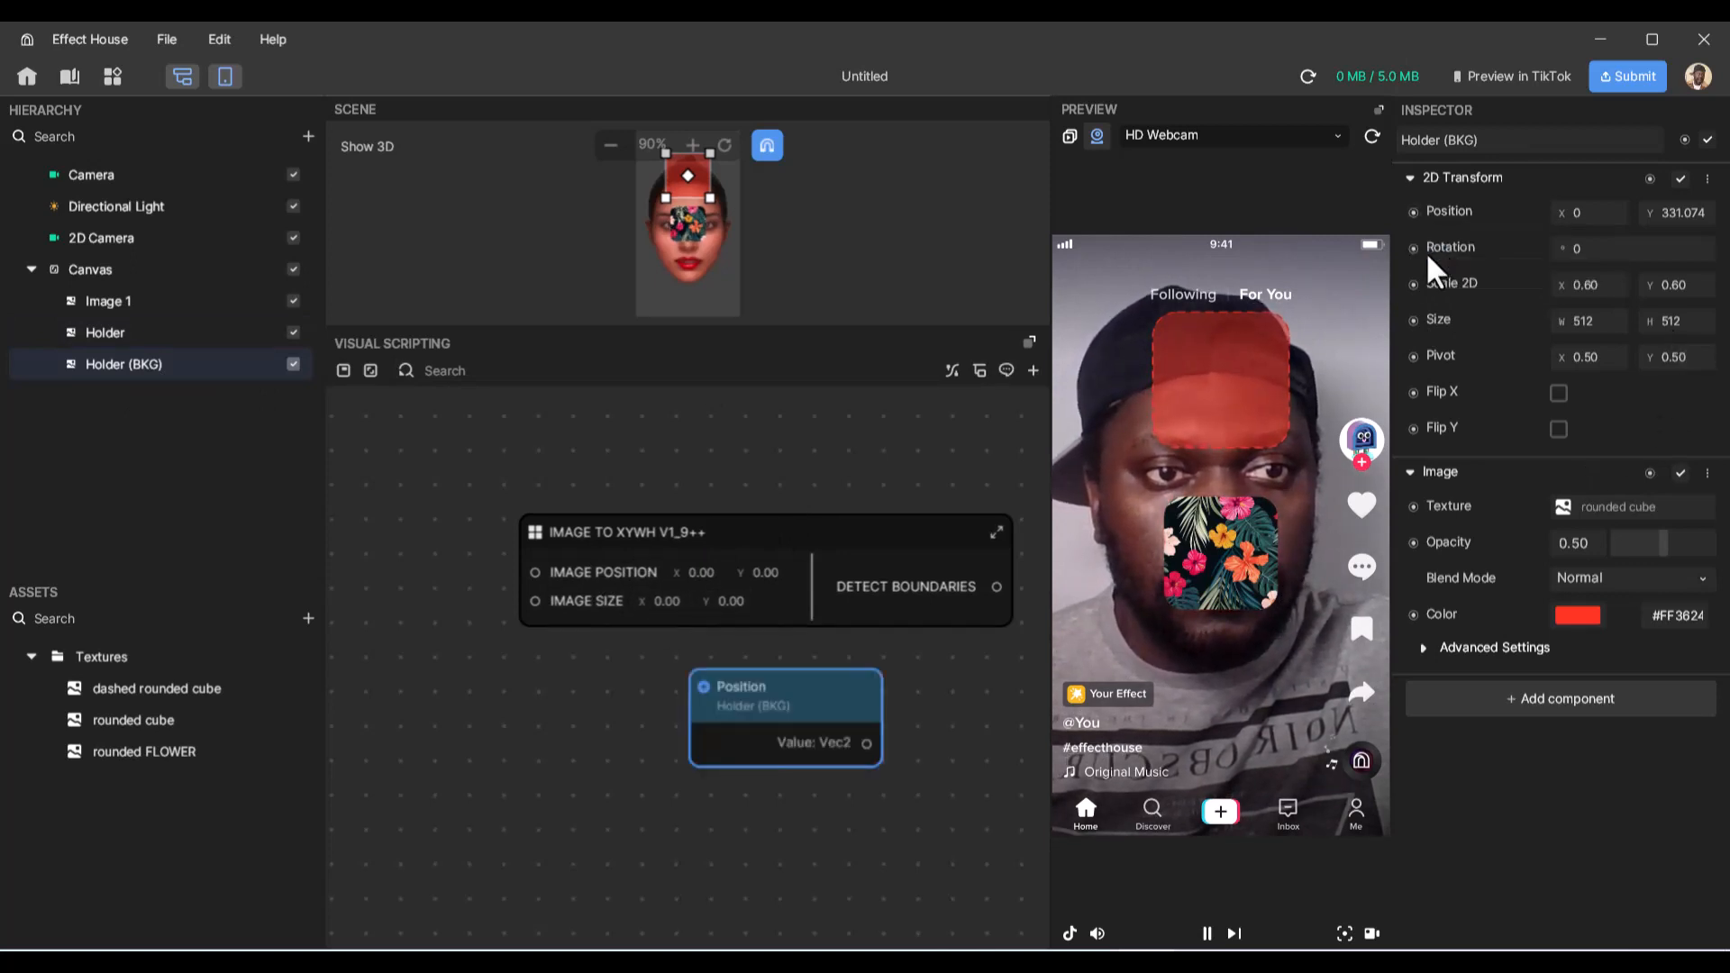
drag(858, 678, 470, 484)
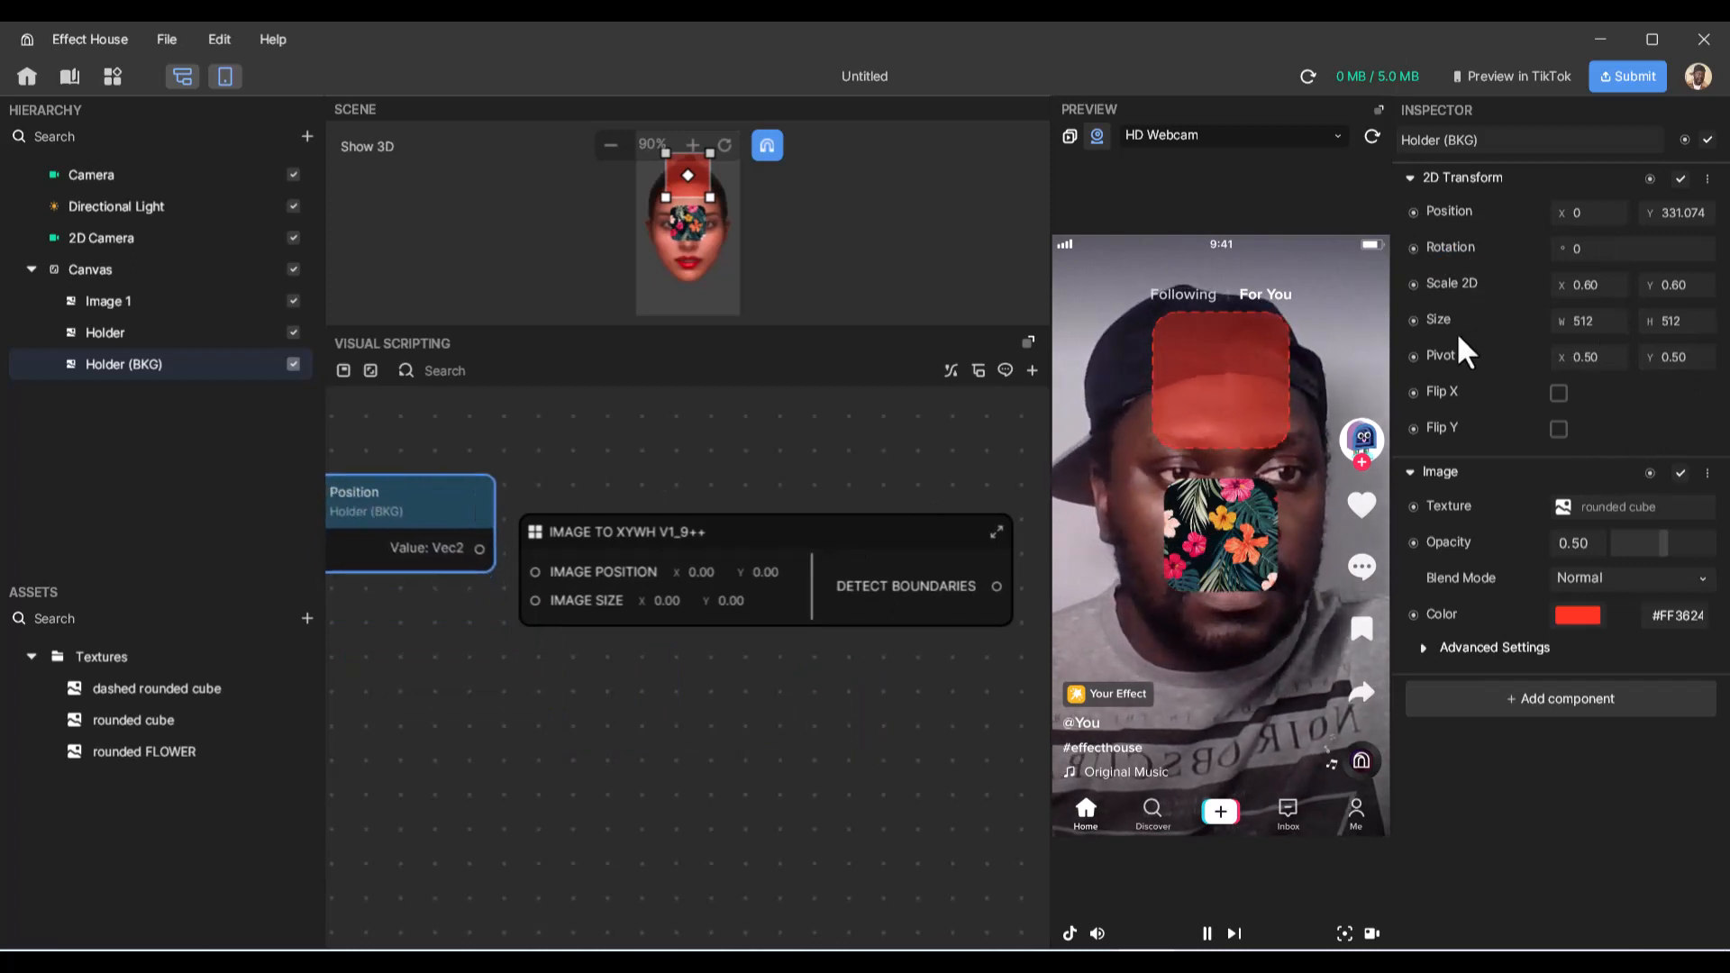
click(1414, 319)
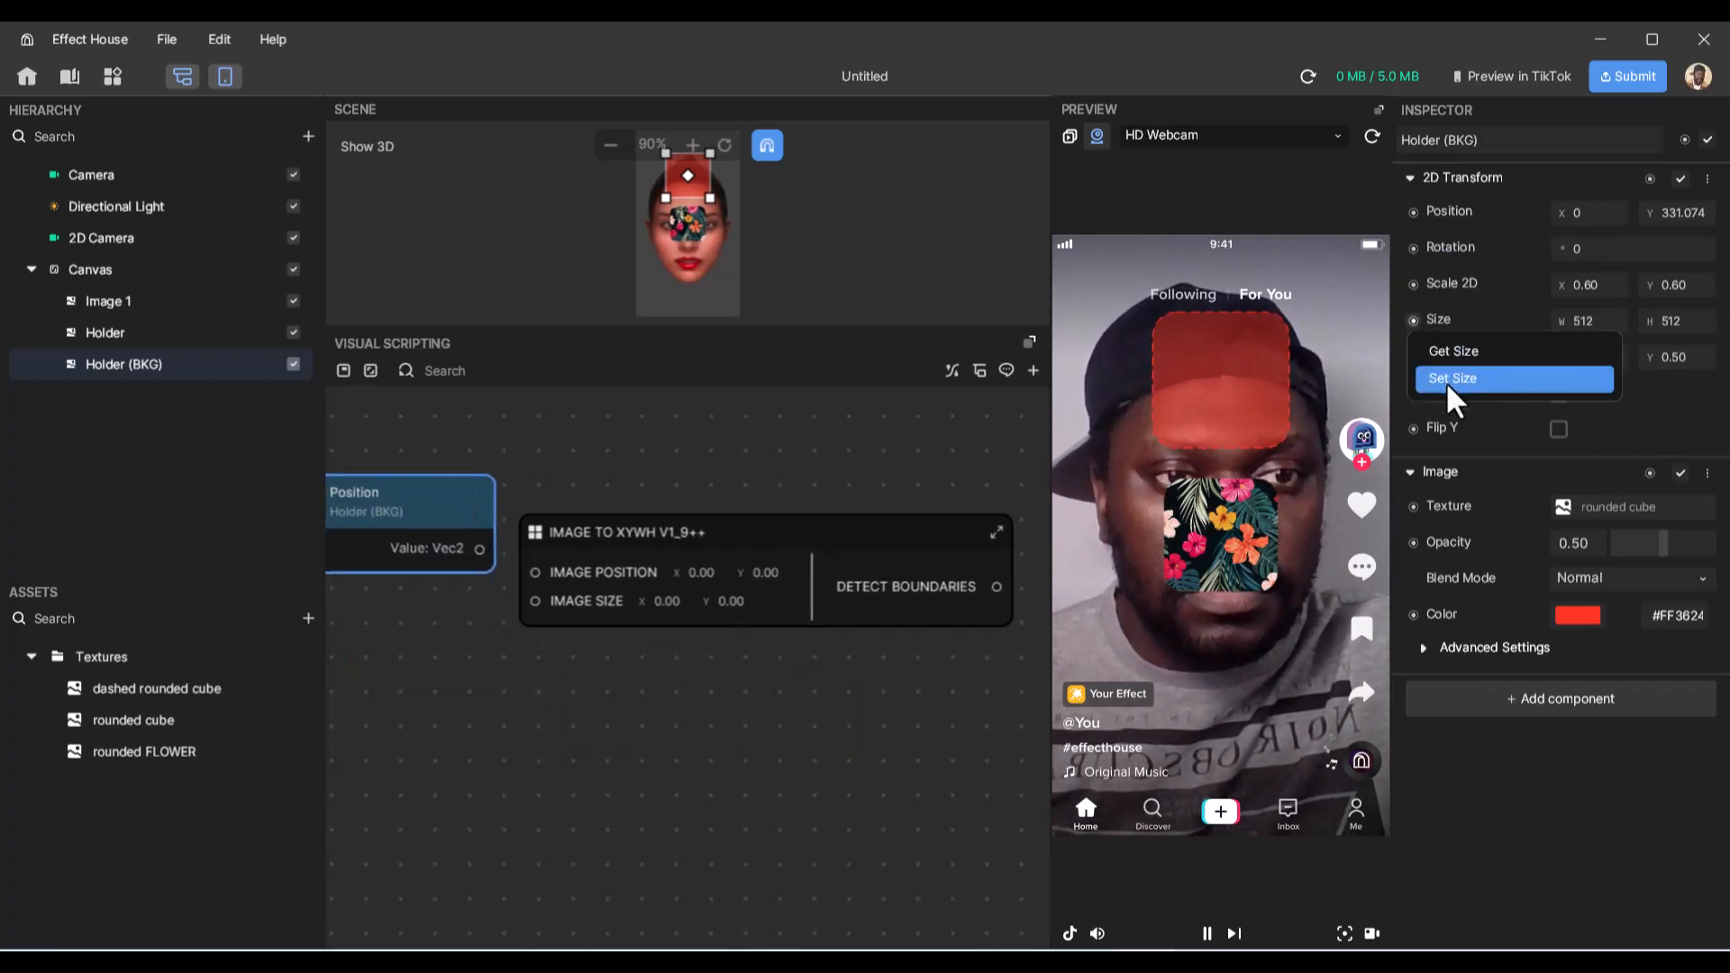
click(1448, 377)
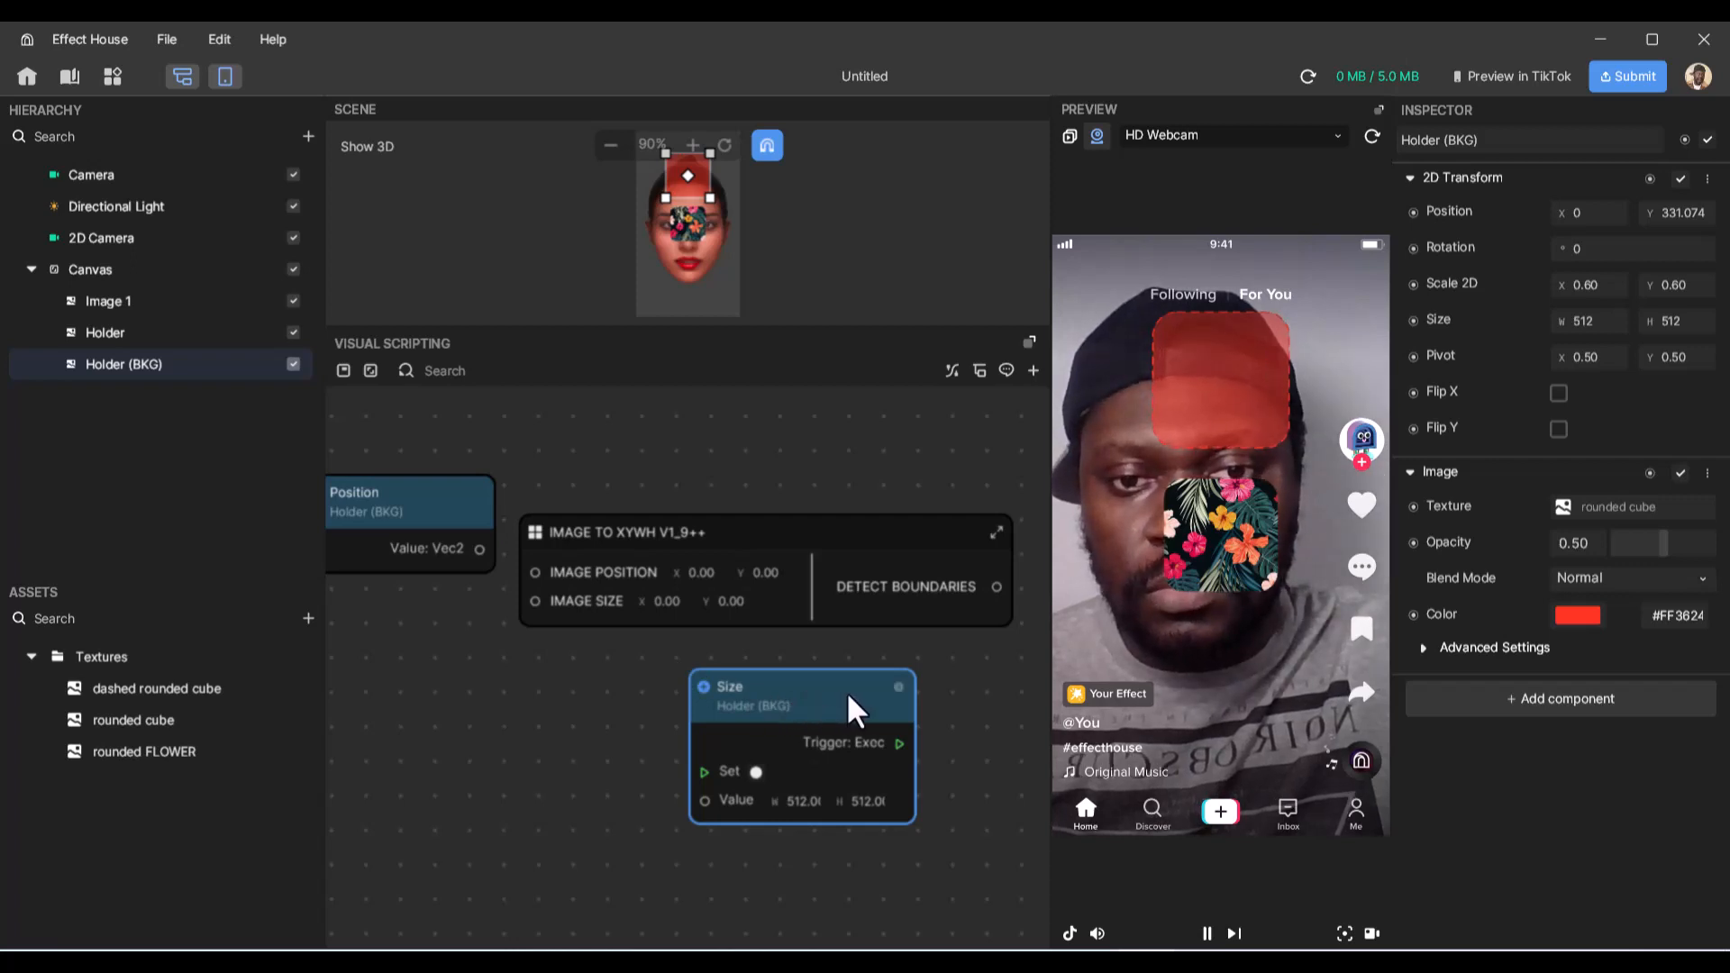
key(Delete)
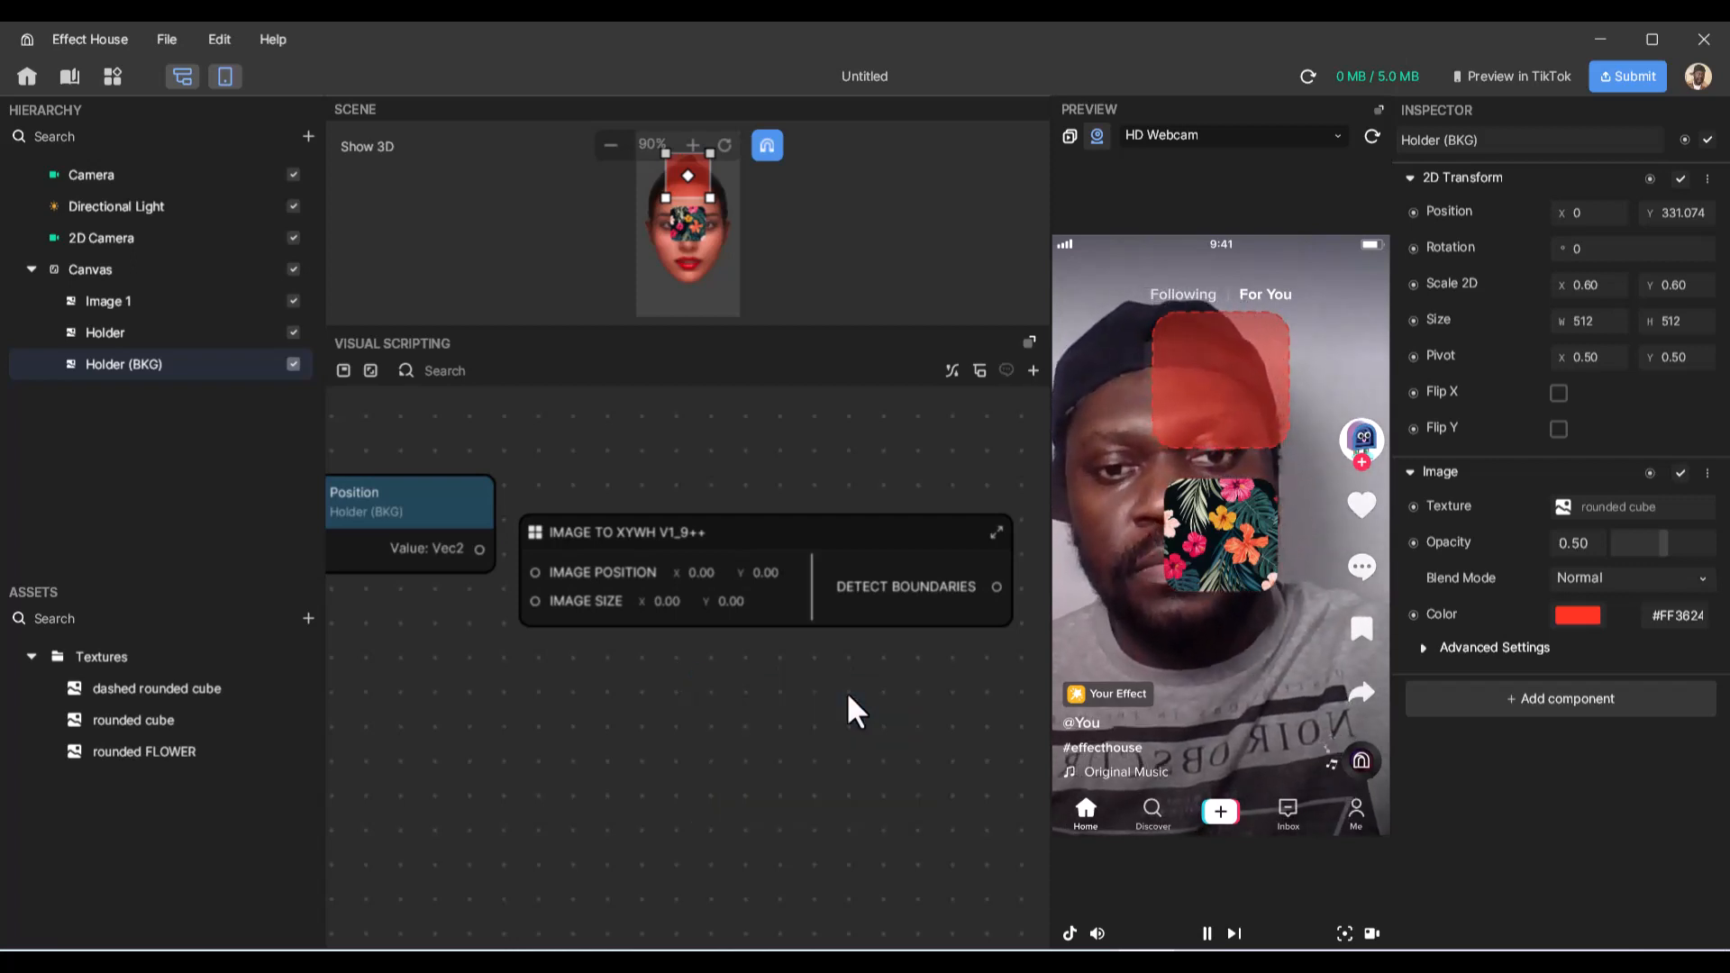
- Add a Get Size node for Holder (BKG) and connect the Size and Position nodes to the subgraph's IMAGE SIZE and IMAGE POSITION inputs
click(1413, 319)
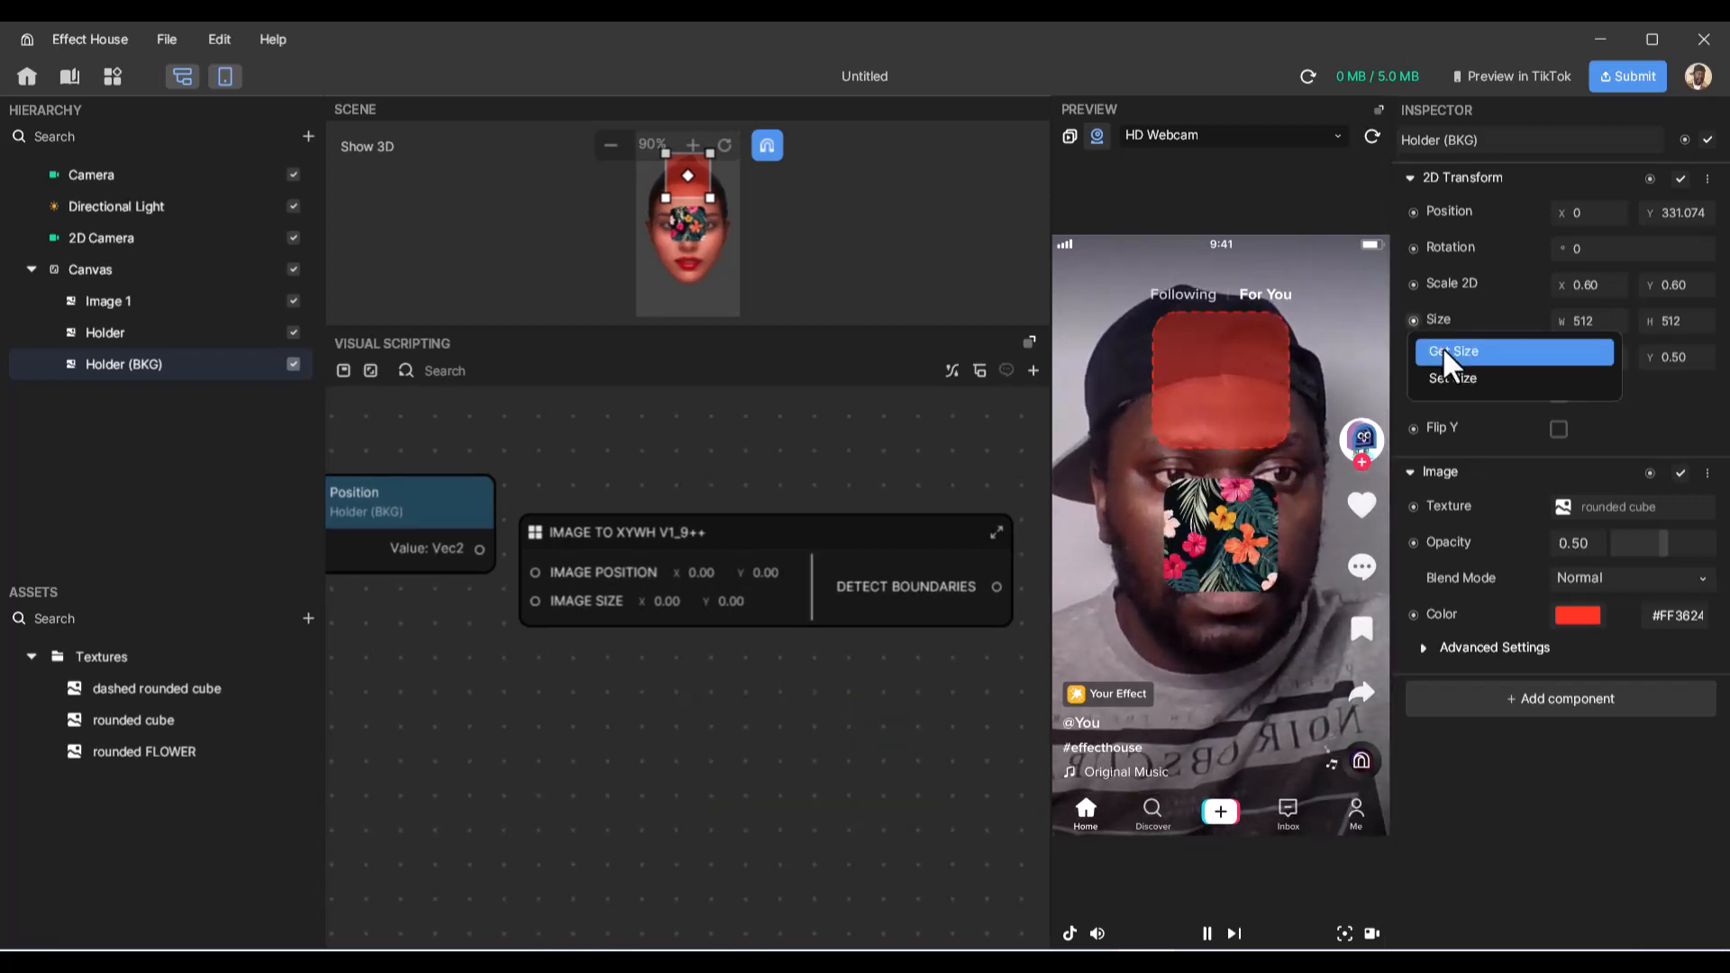
click(1442, 351)
drag(871, 683, 478, 609)
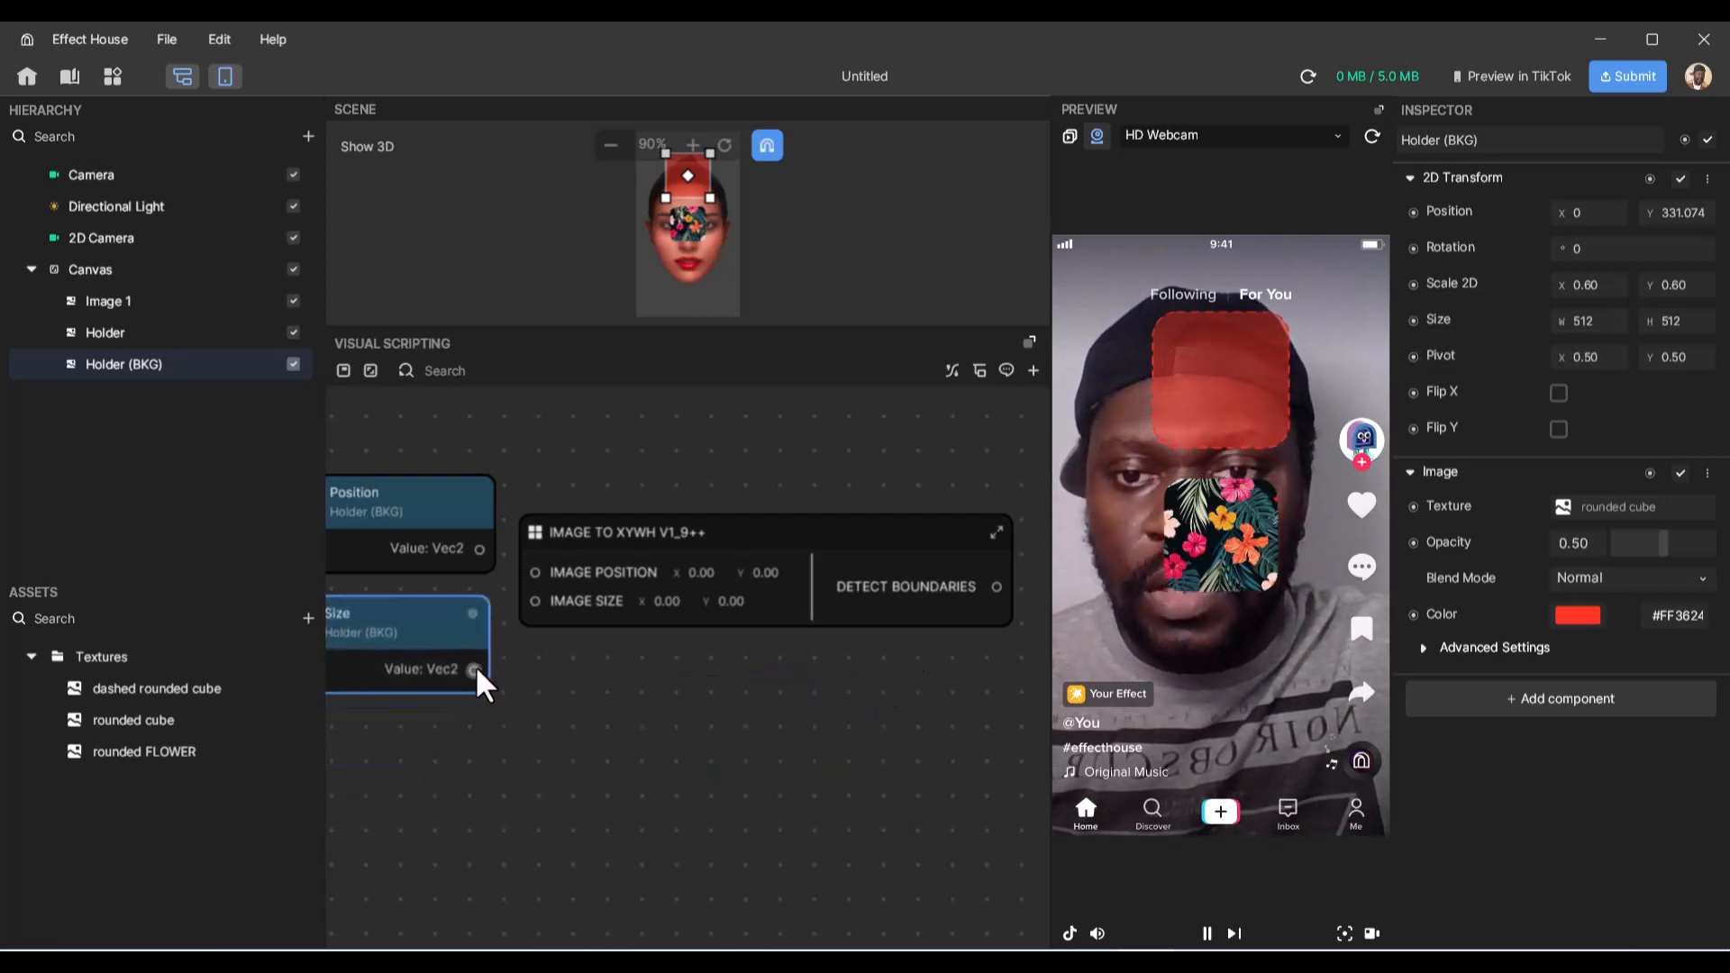
drag(475, 669, 534, 617)
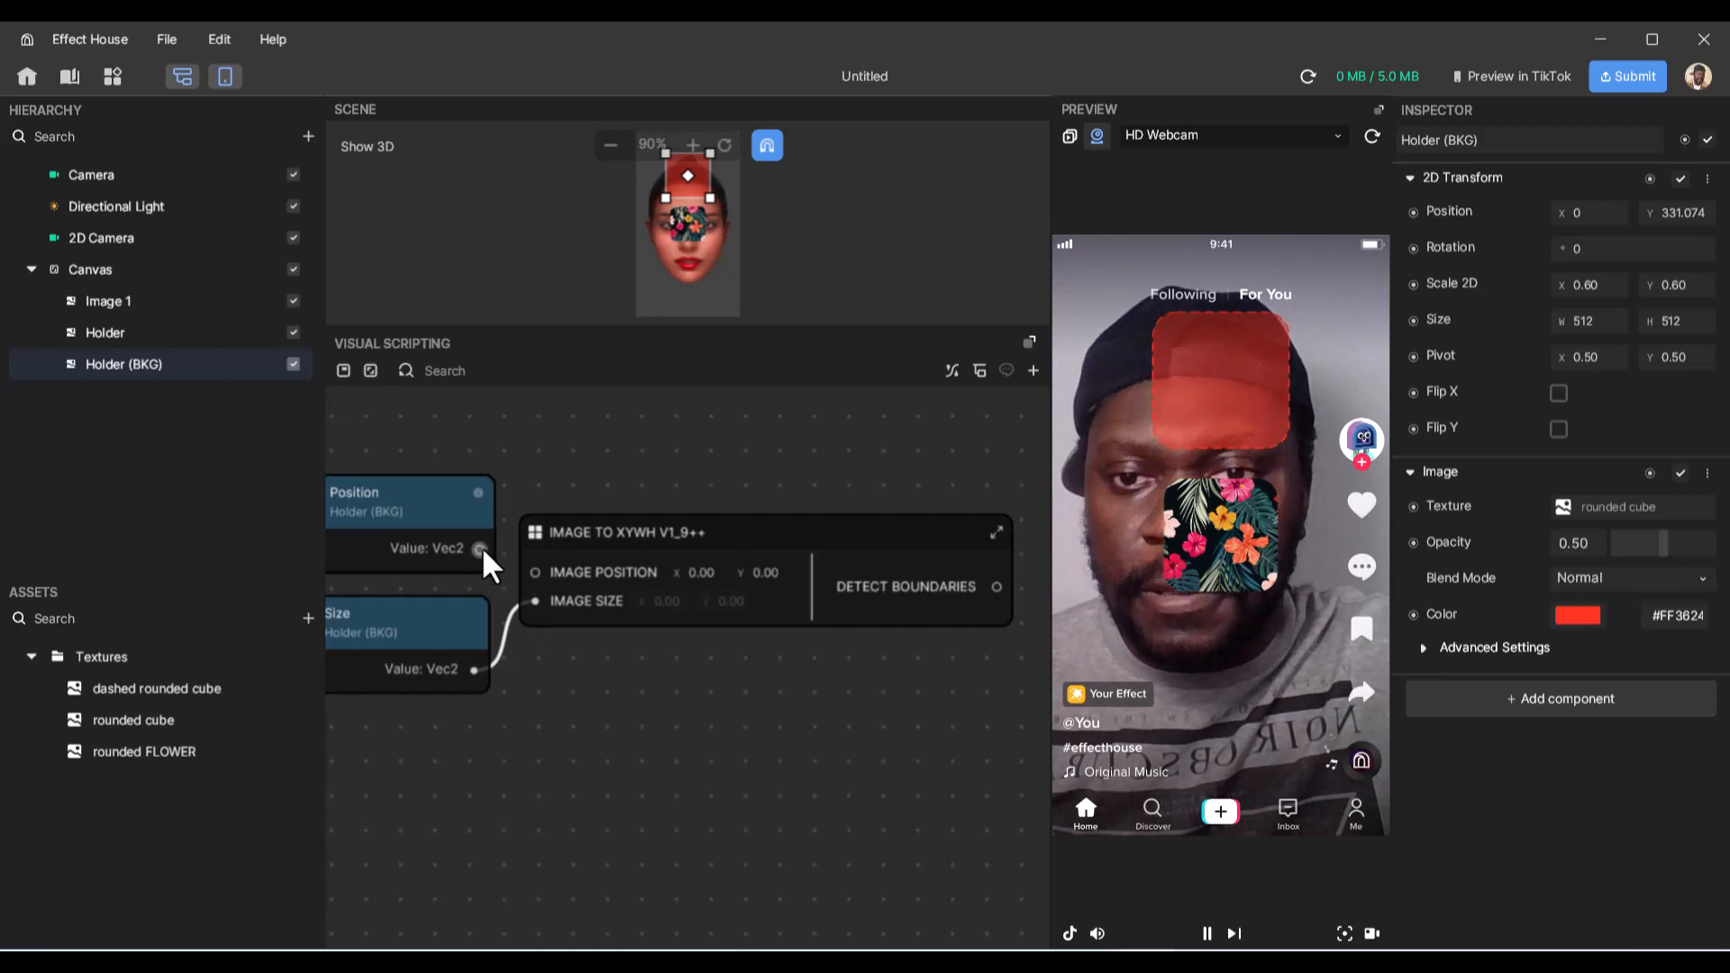
drag(479, 550, 536, 572)
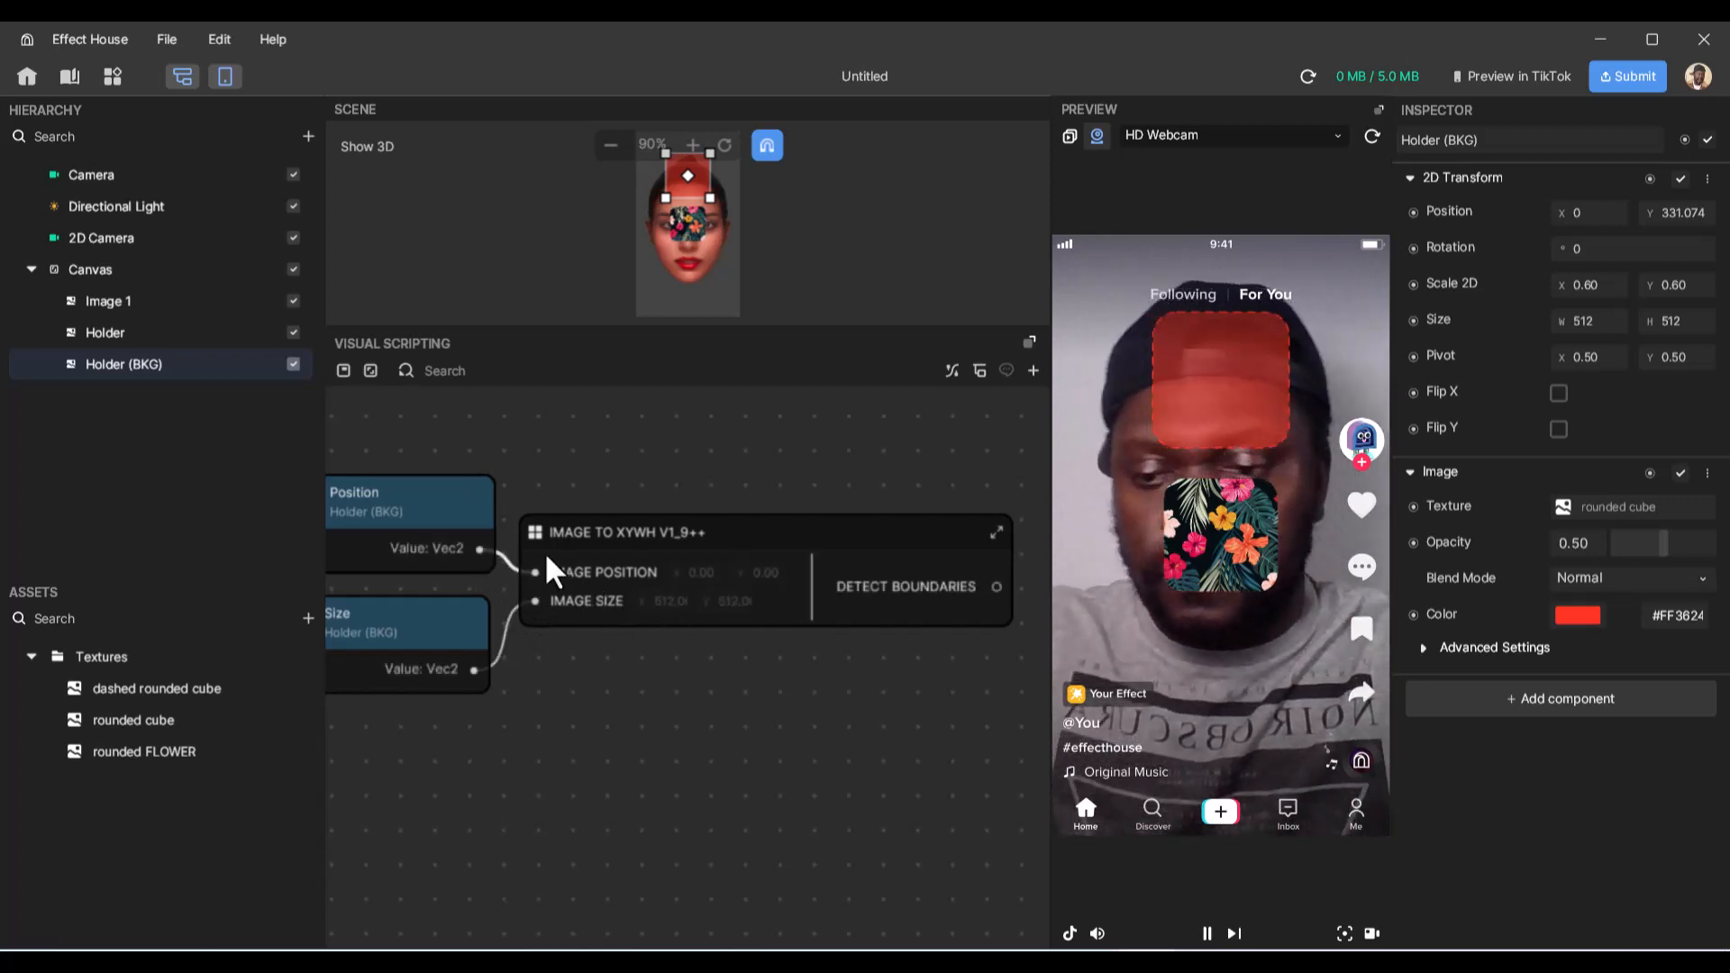
- Add a Point in Rect node fed by the subgraph's DETECT BOUNDARIES output and place it beside the subgraph
scroll(811, 591, right, 1)
scroll(852, 598, right, 2)
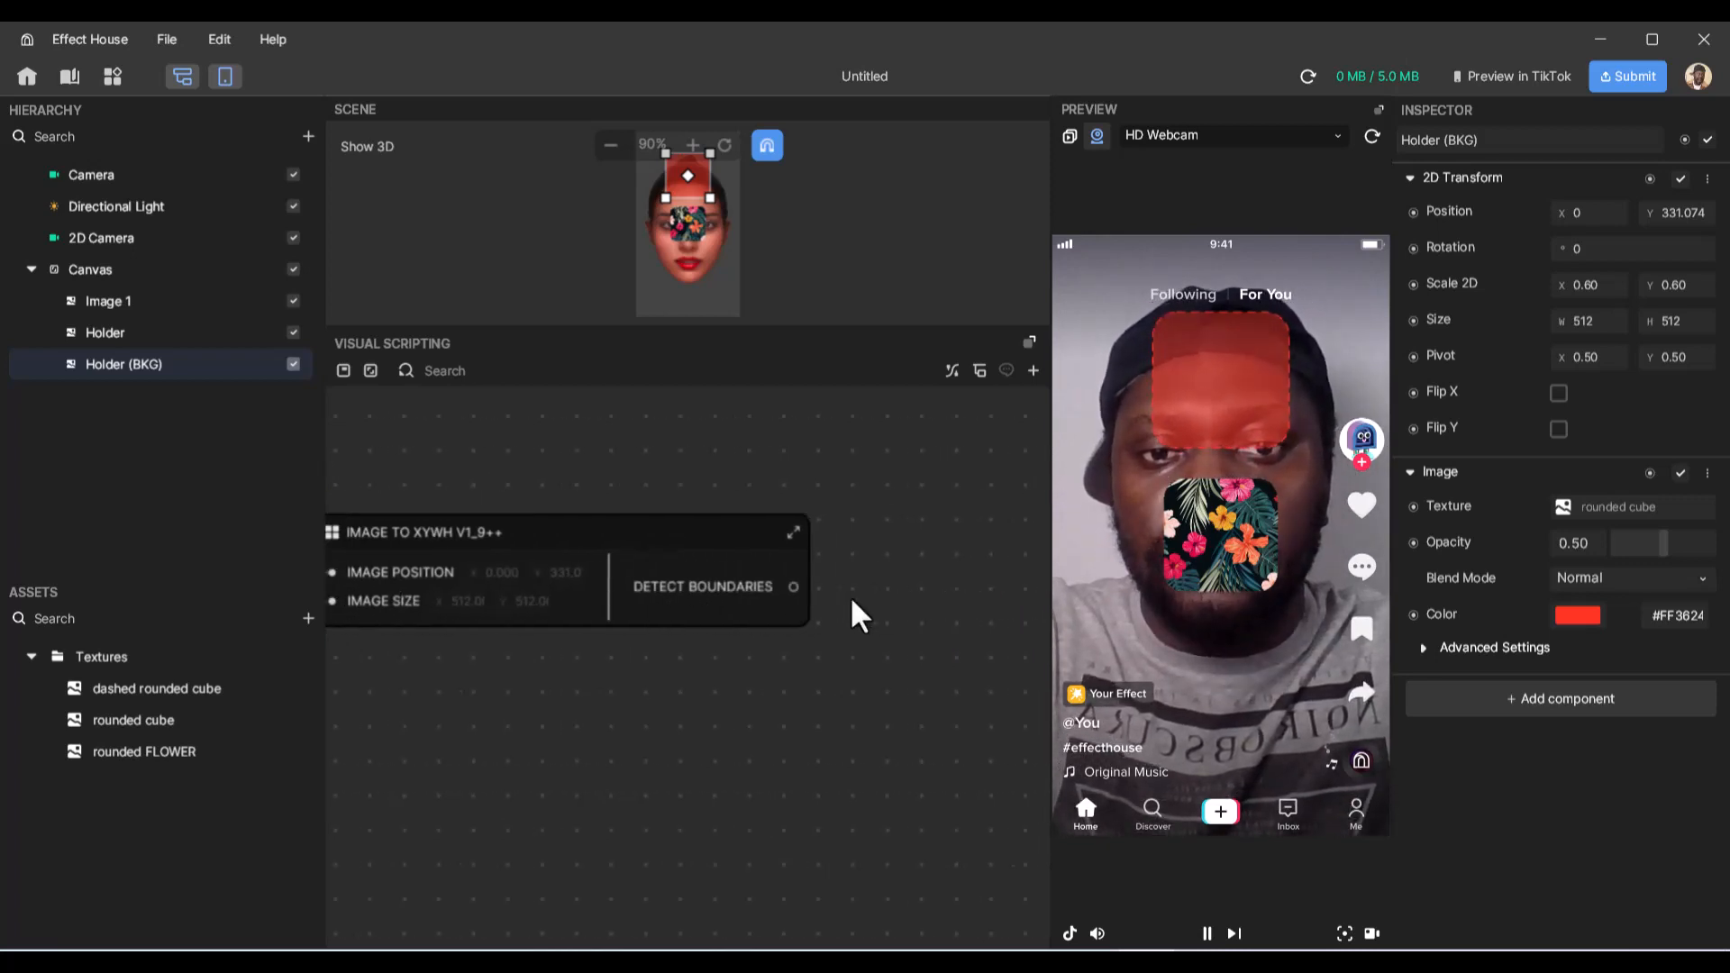
scroll(850, 597, right, 1)
drag(703, 587, 835, 593)
text(POIN)
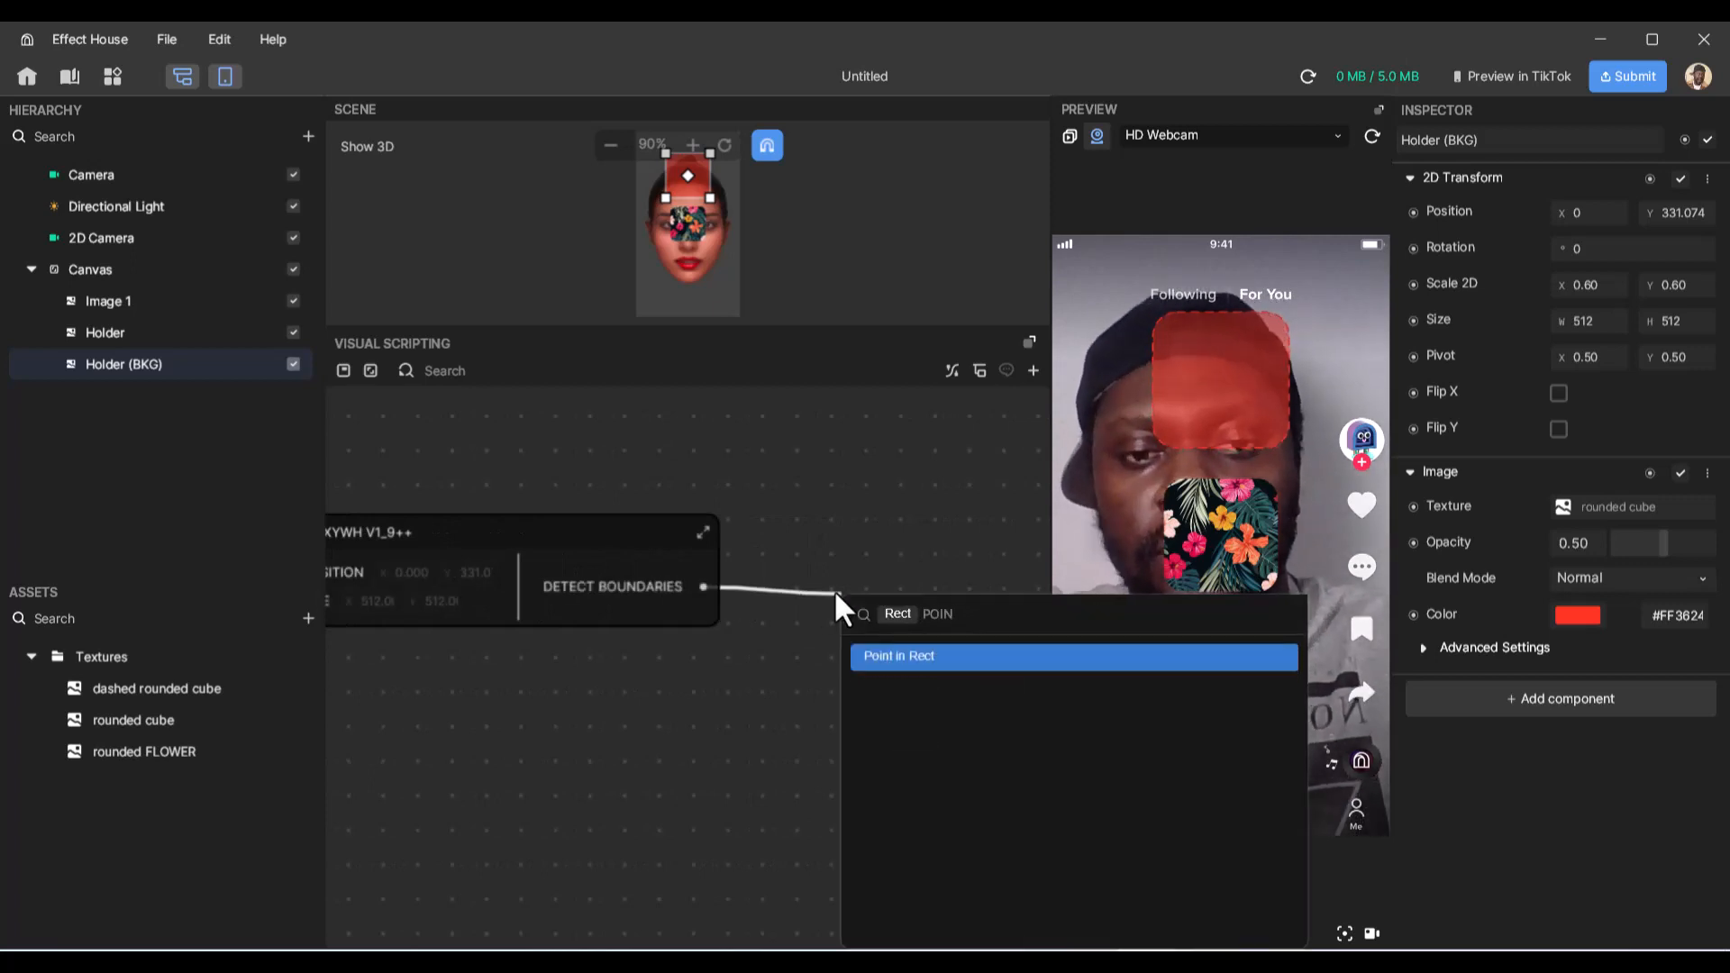
key(Return)
drag(937, 599, 895, 458)
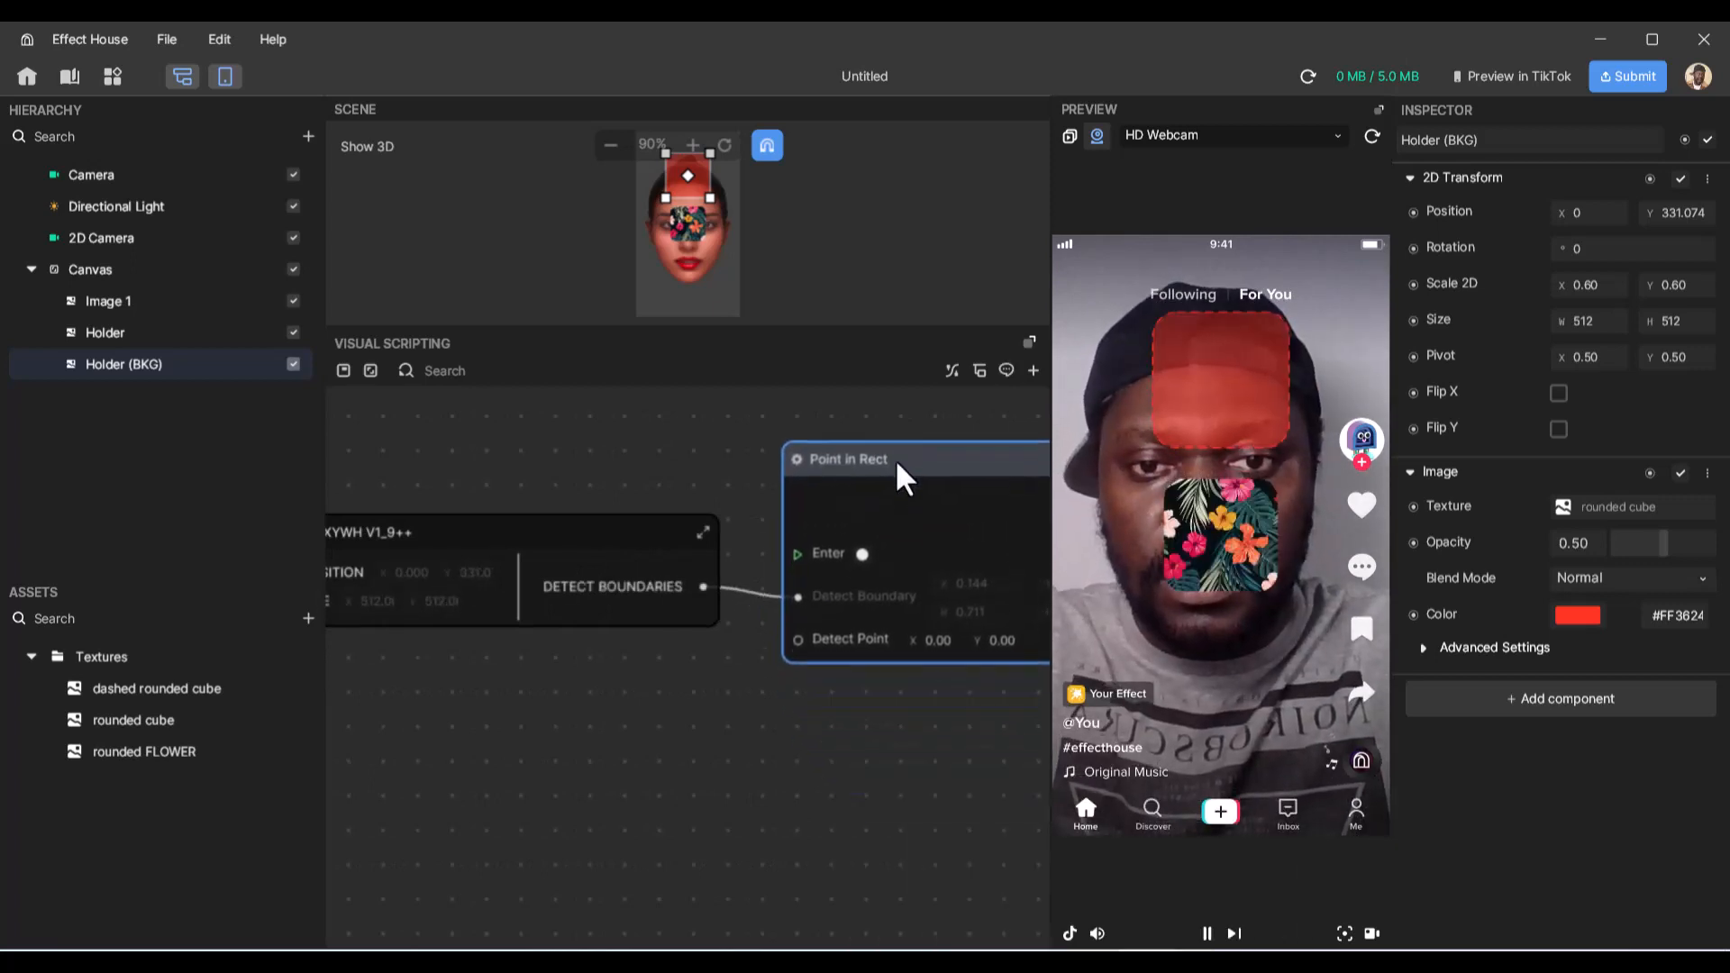
- Add a Combine Vec2 node in the SCREEN PAN SECTION, fed by the Split node's X and Y numbers
scroll(676, 652, down, 2)
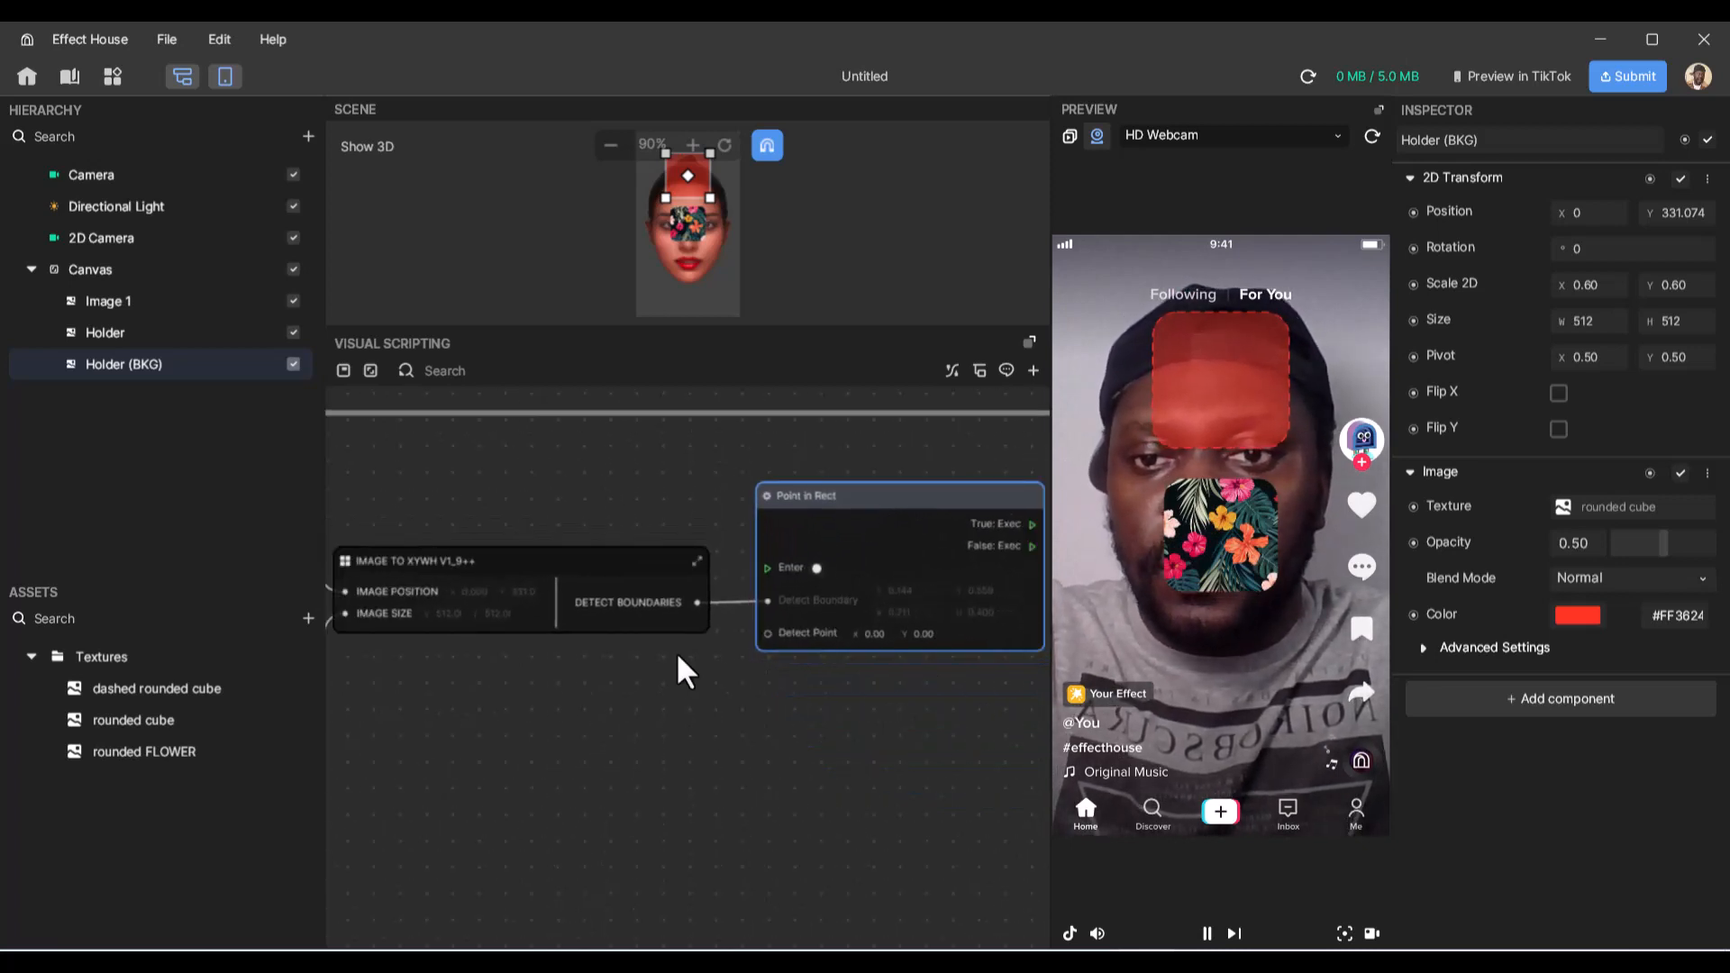
scroll(675, 652, left, 3)
scroll(412, 581, left, 1)
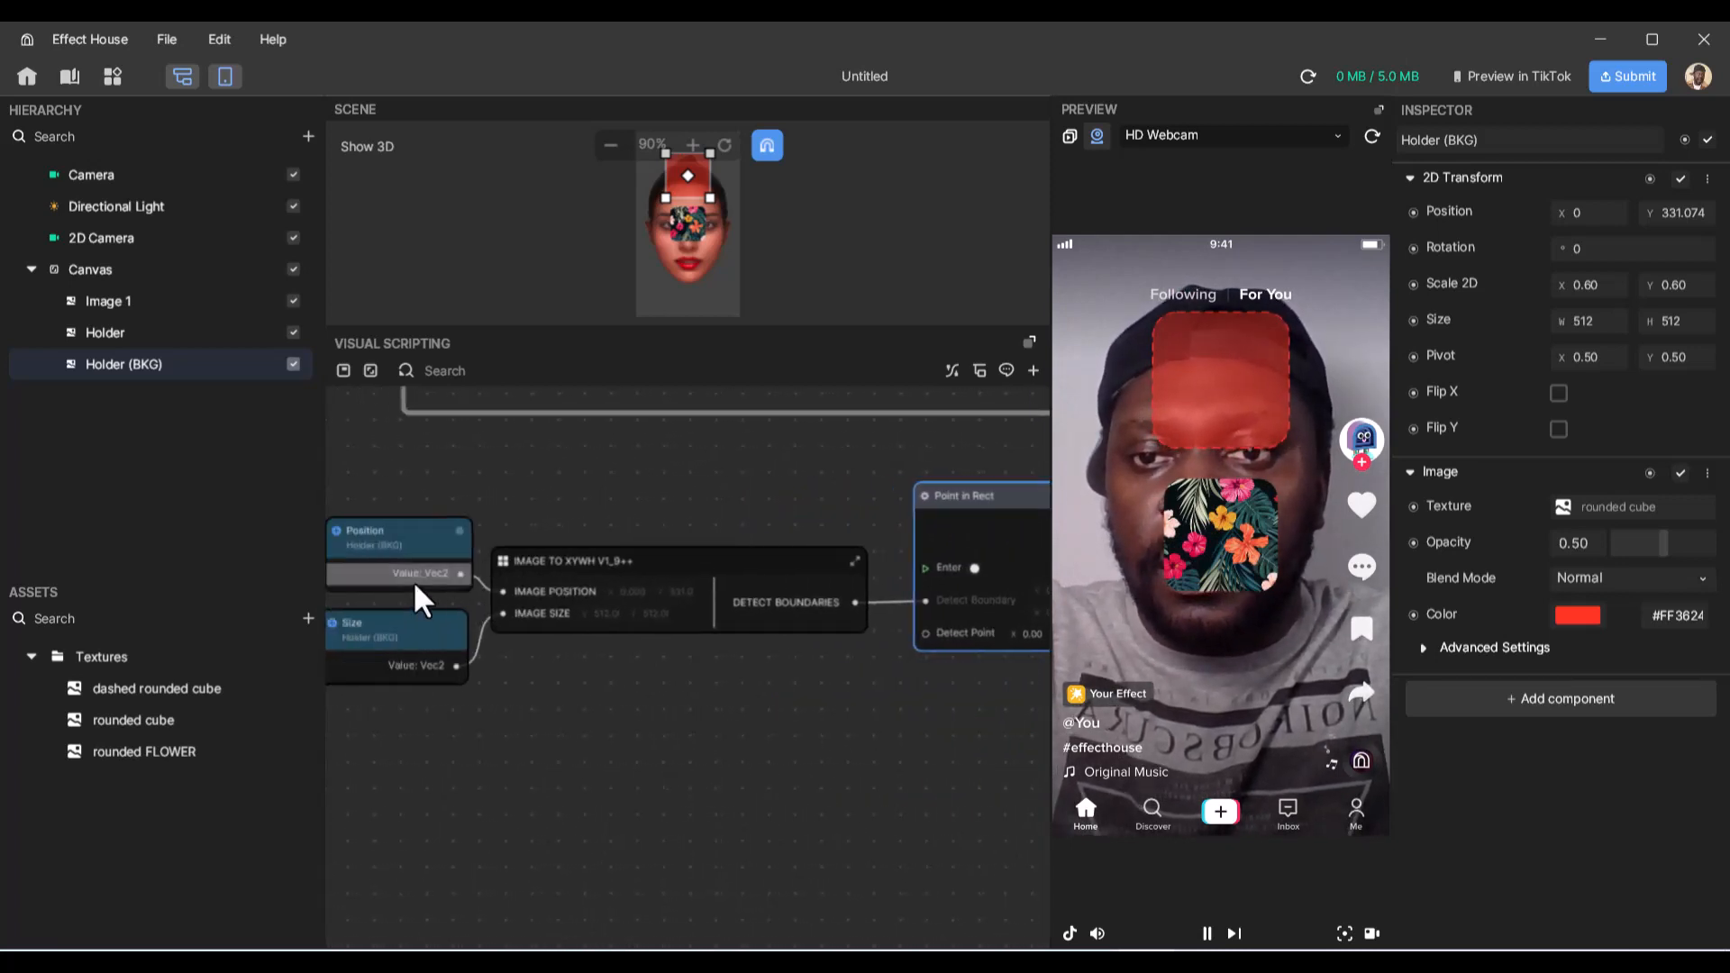
scroll(413, 581, left, 2)
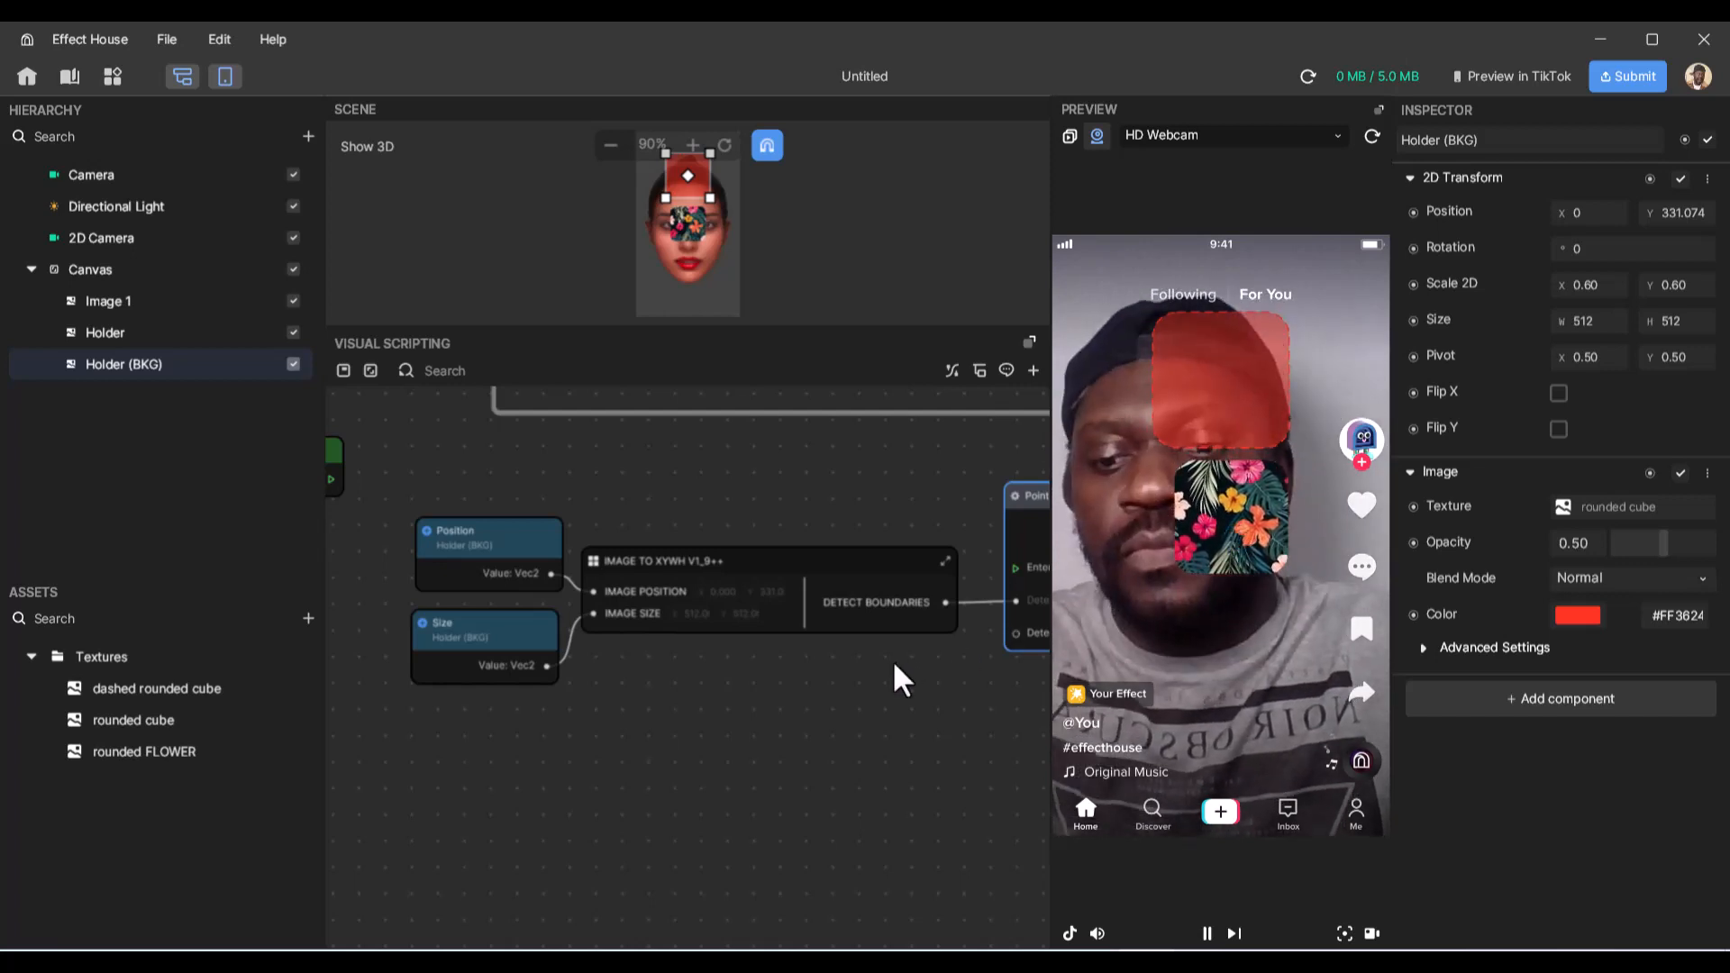
scroll(896, 676, right, 5)
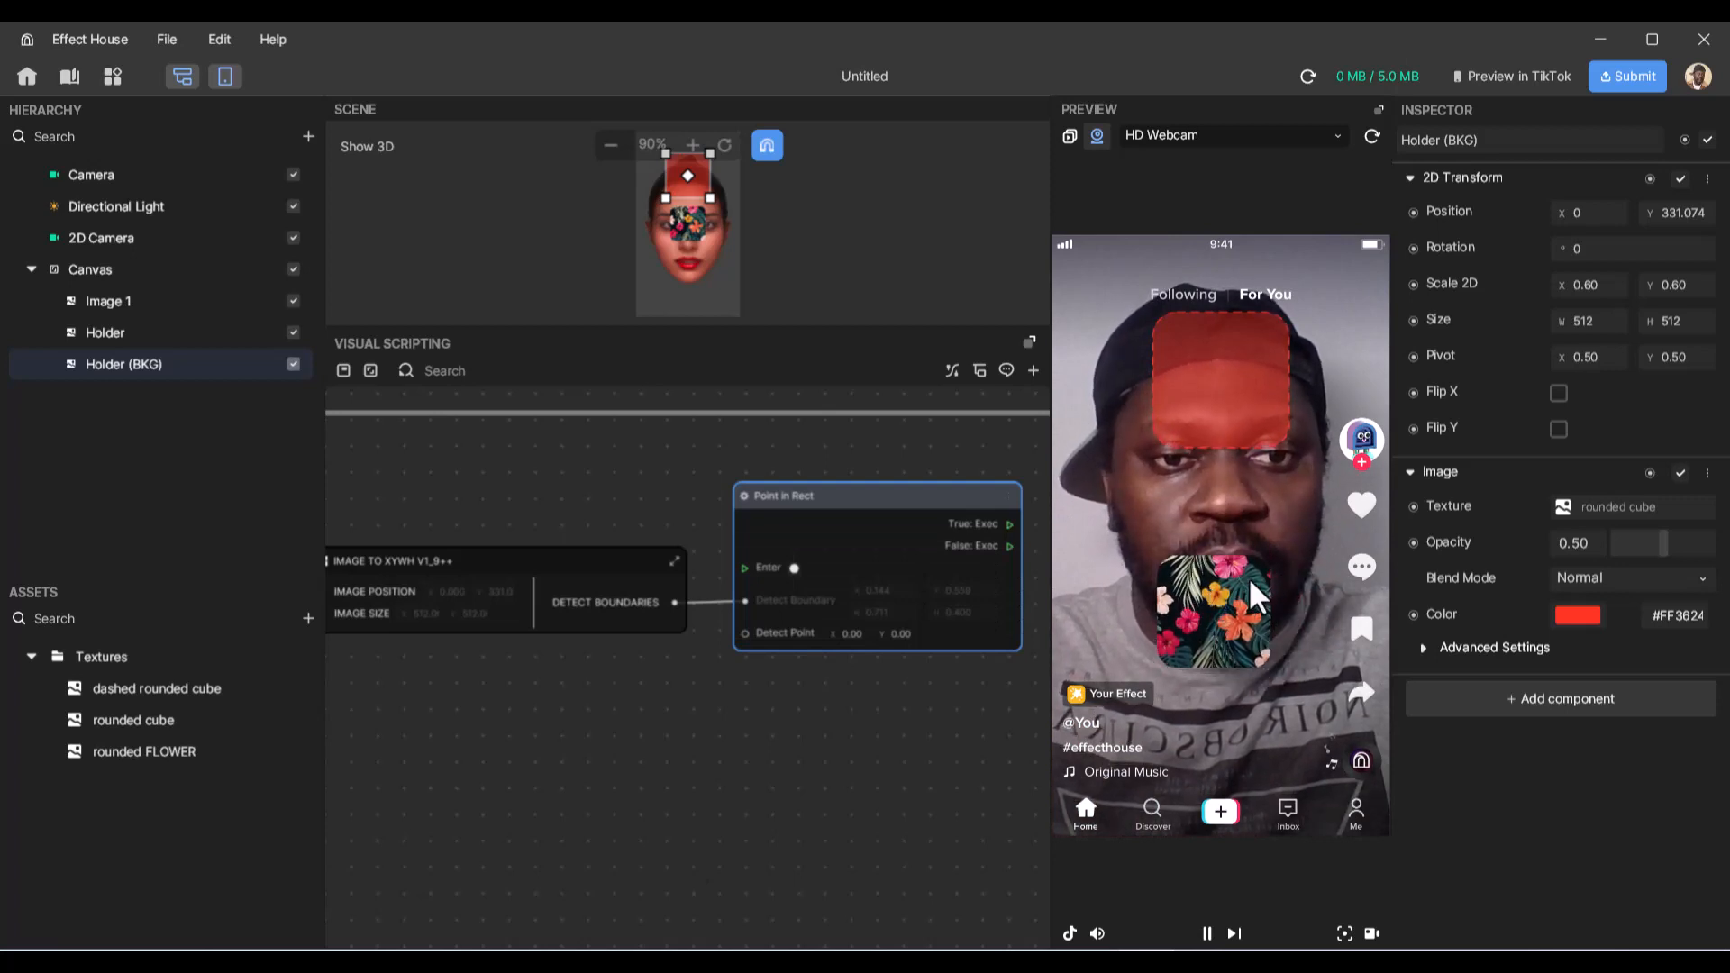
scroll(789, 607, up, 5)
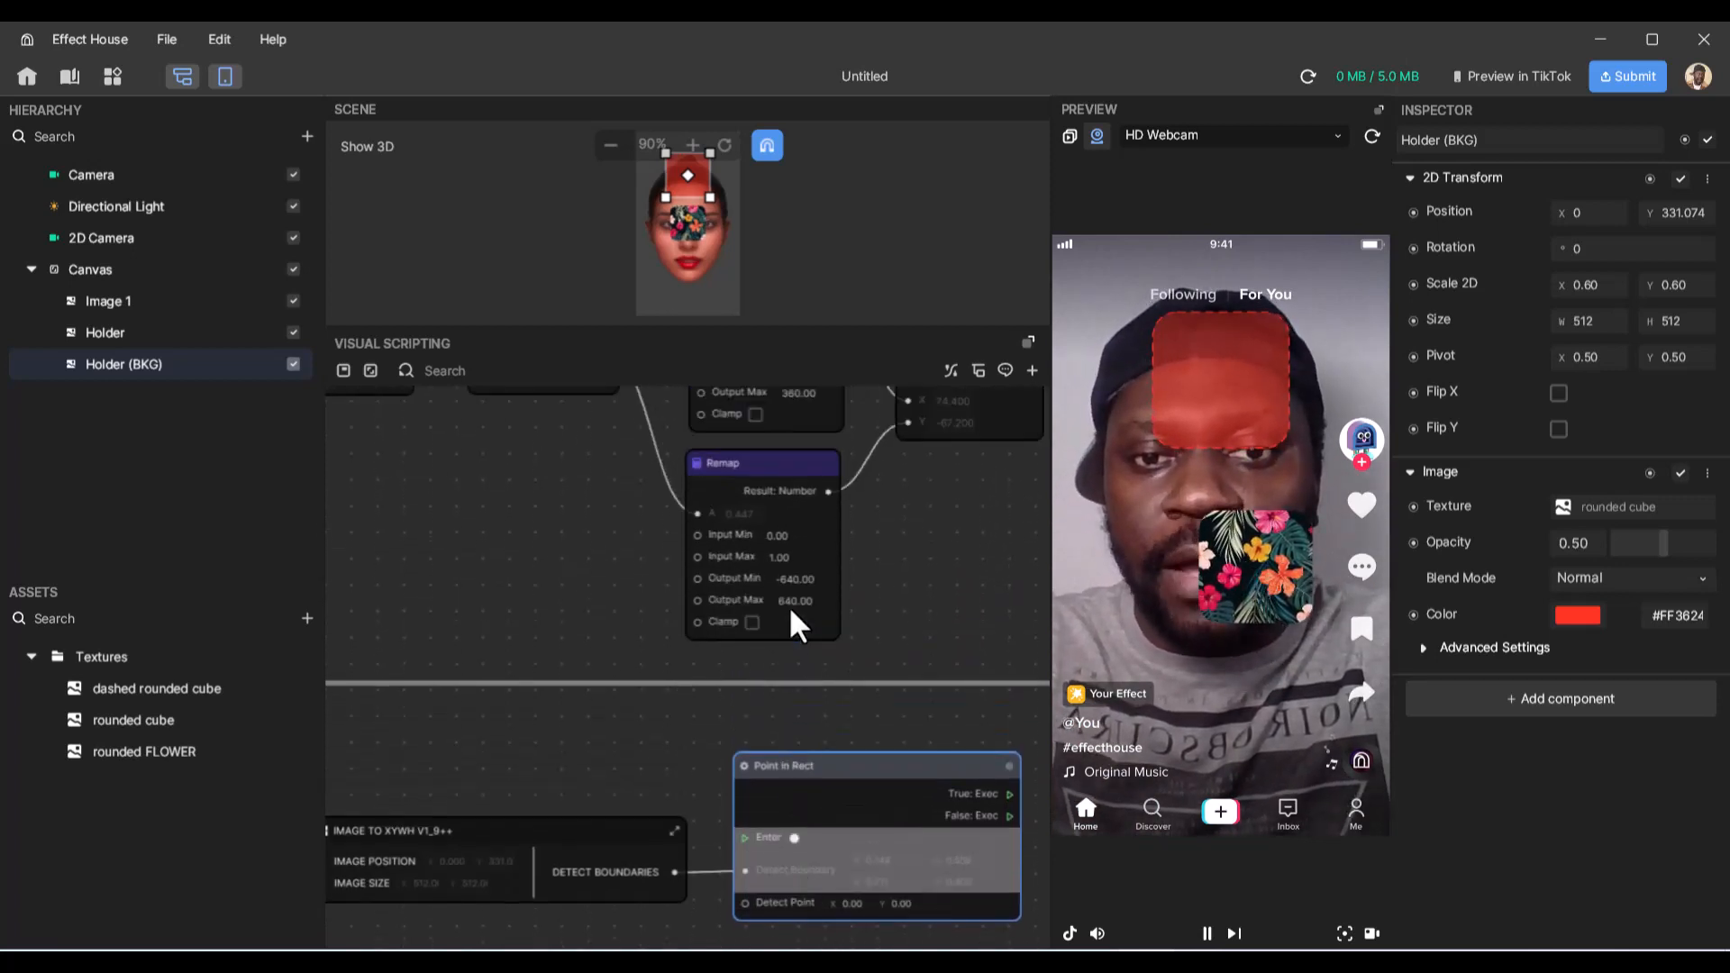
scroll(790, 610, down, 5)
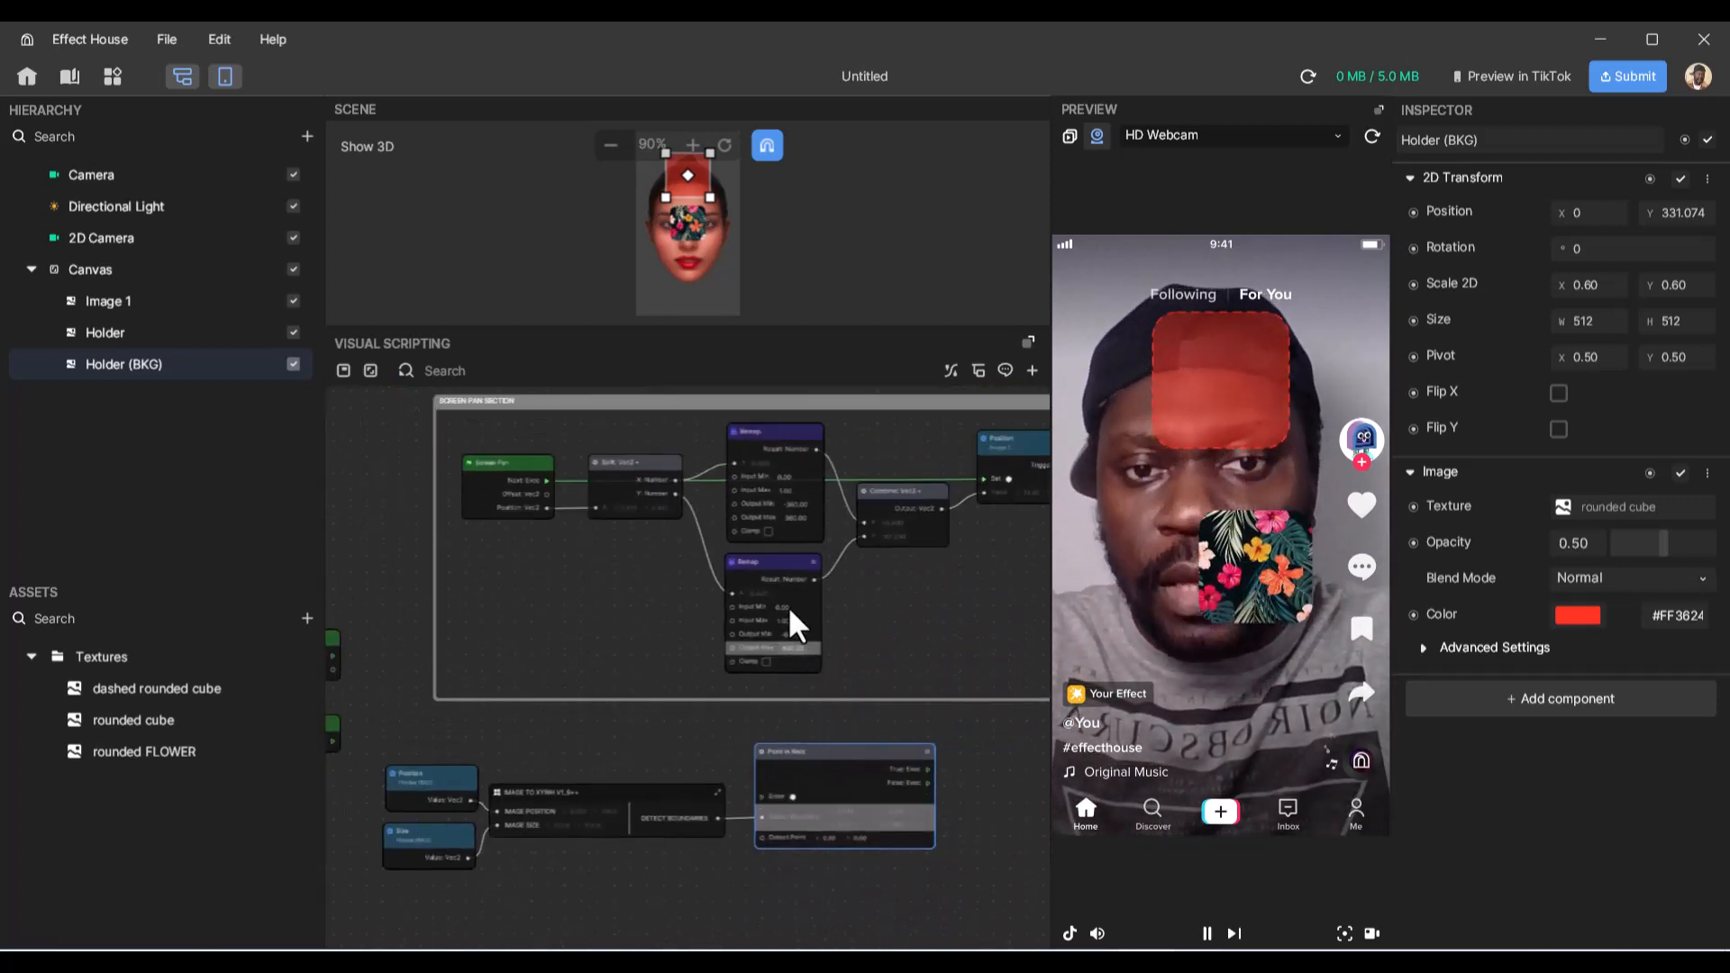
scroll(667, 501, up, 1)
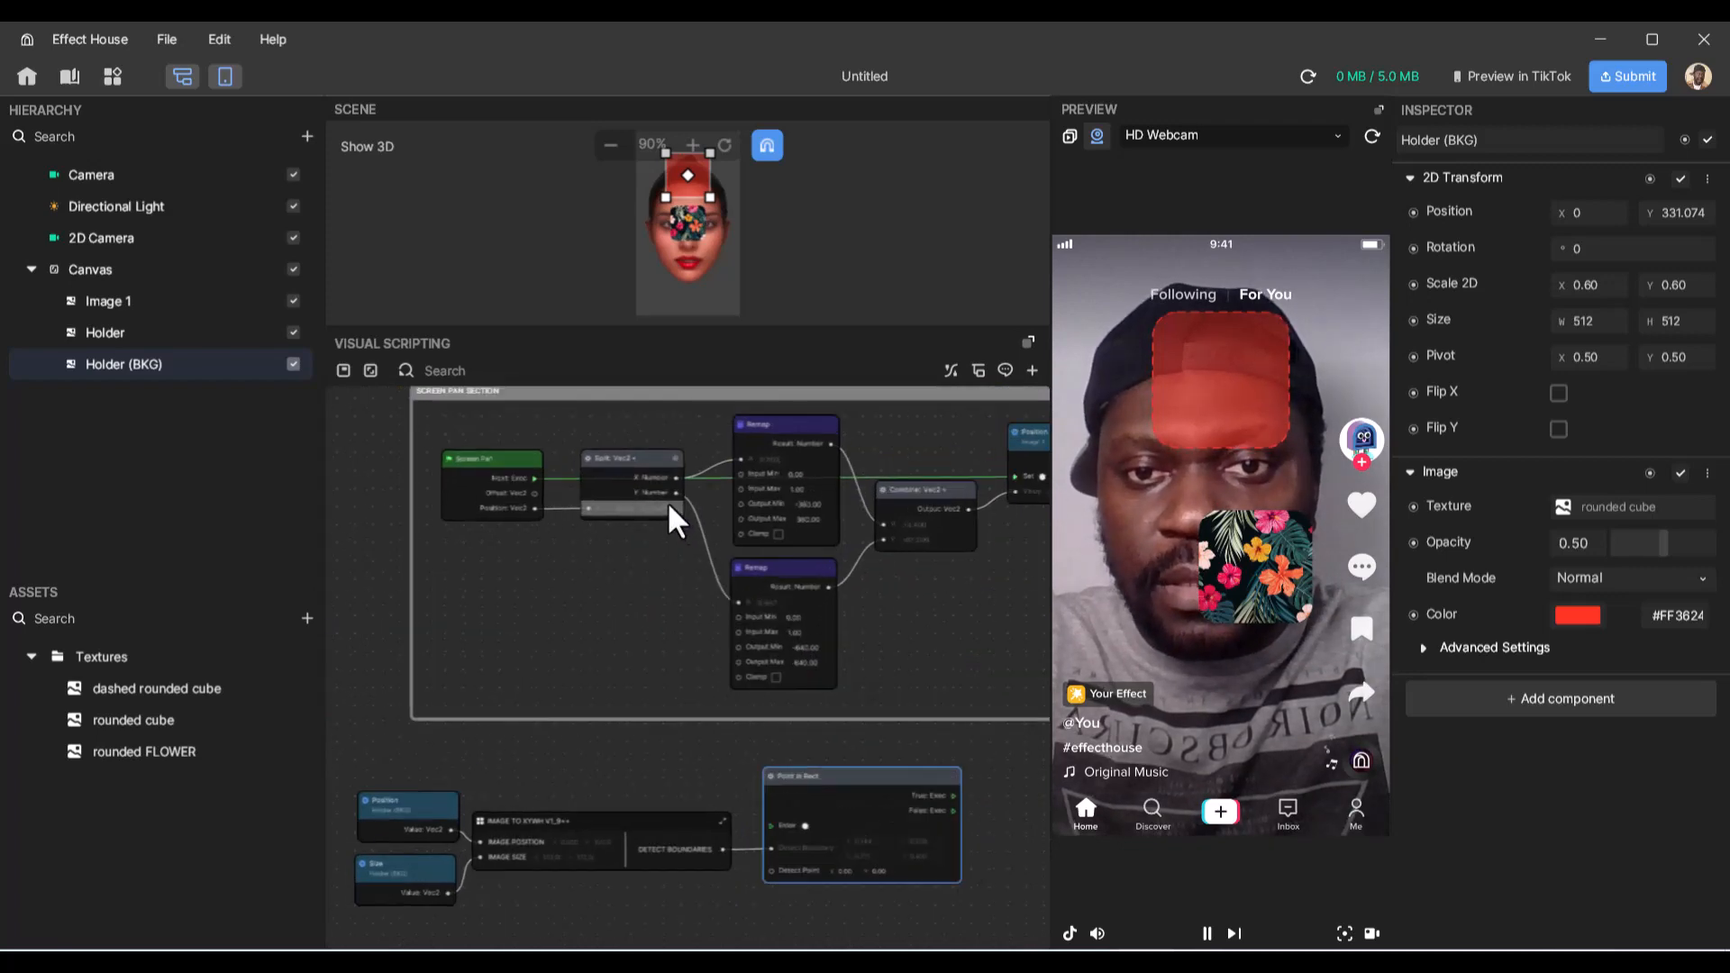
scroll(667, 501, up, 1)
drag(676, 491, 559, 645)
text(COM)
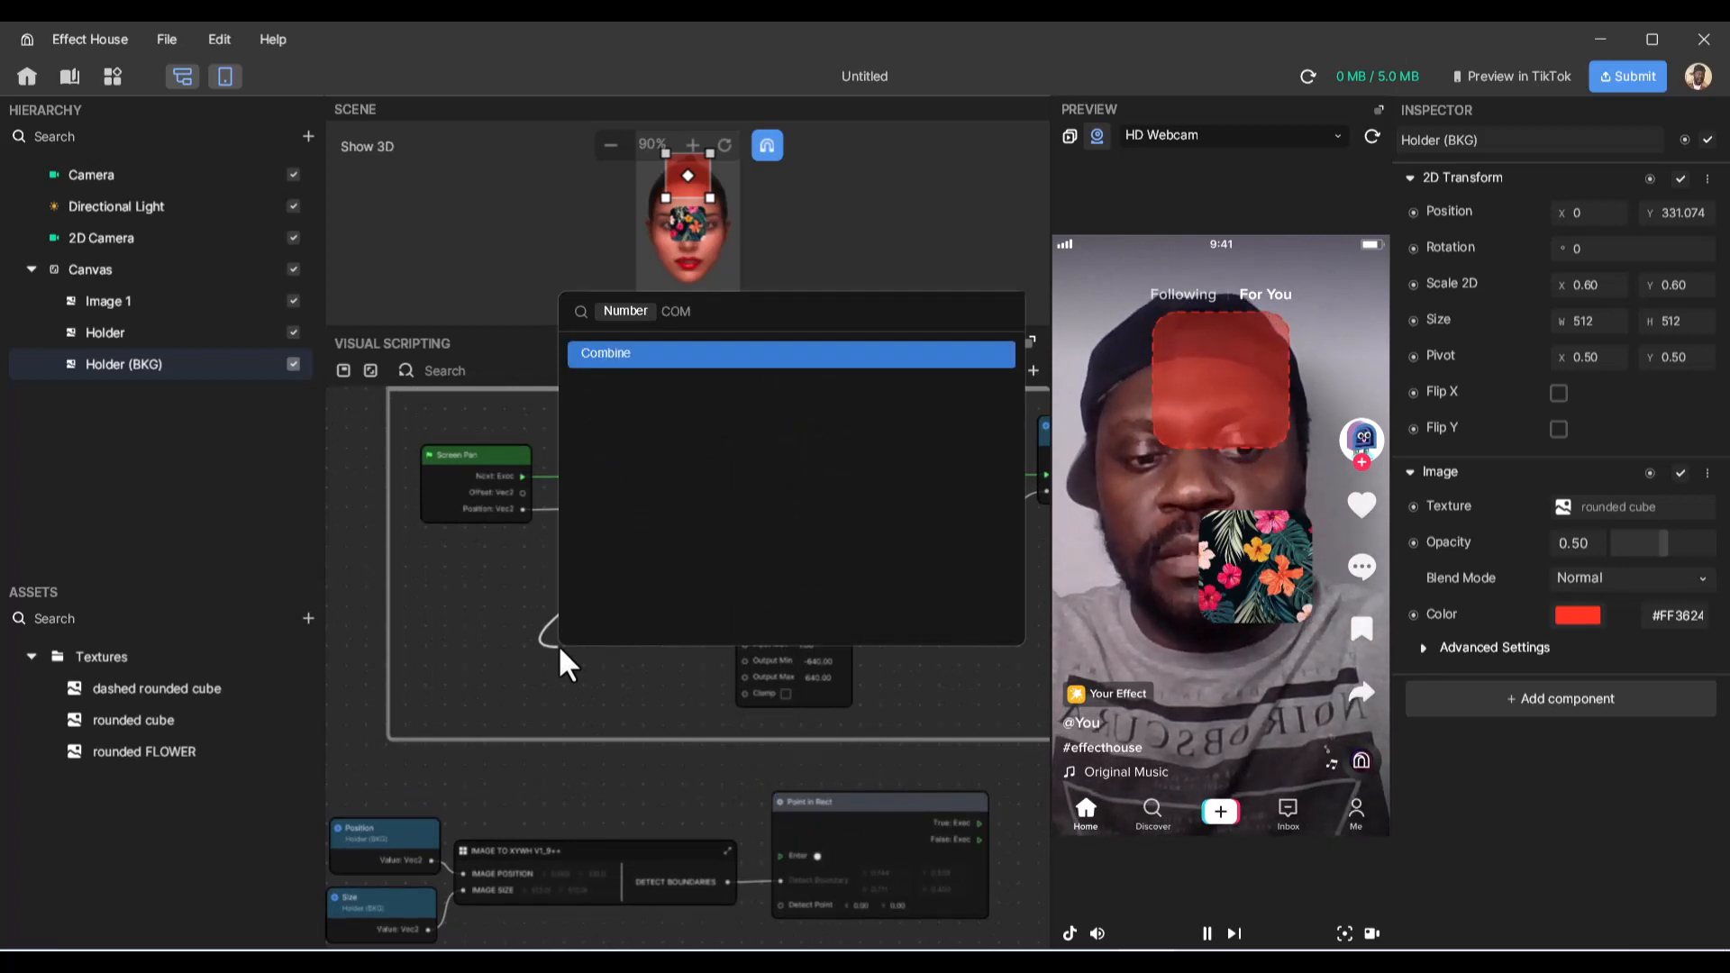
key(Return)
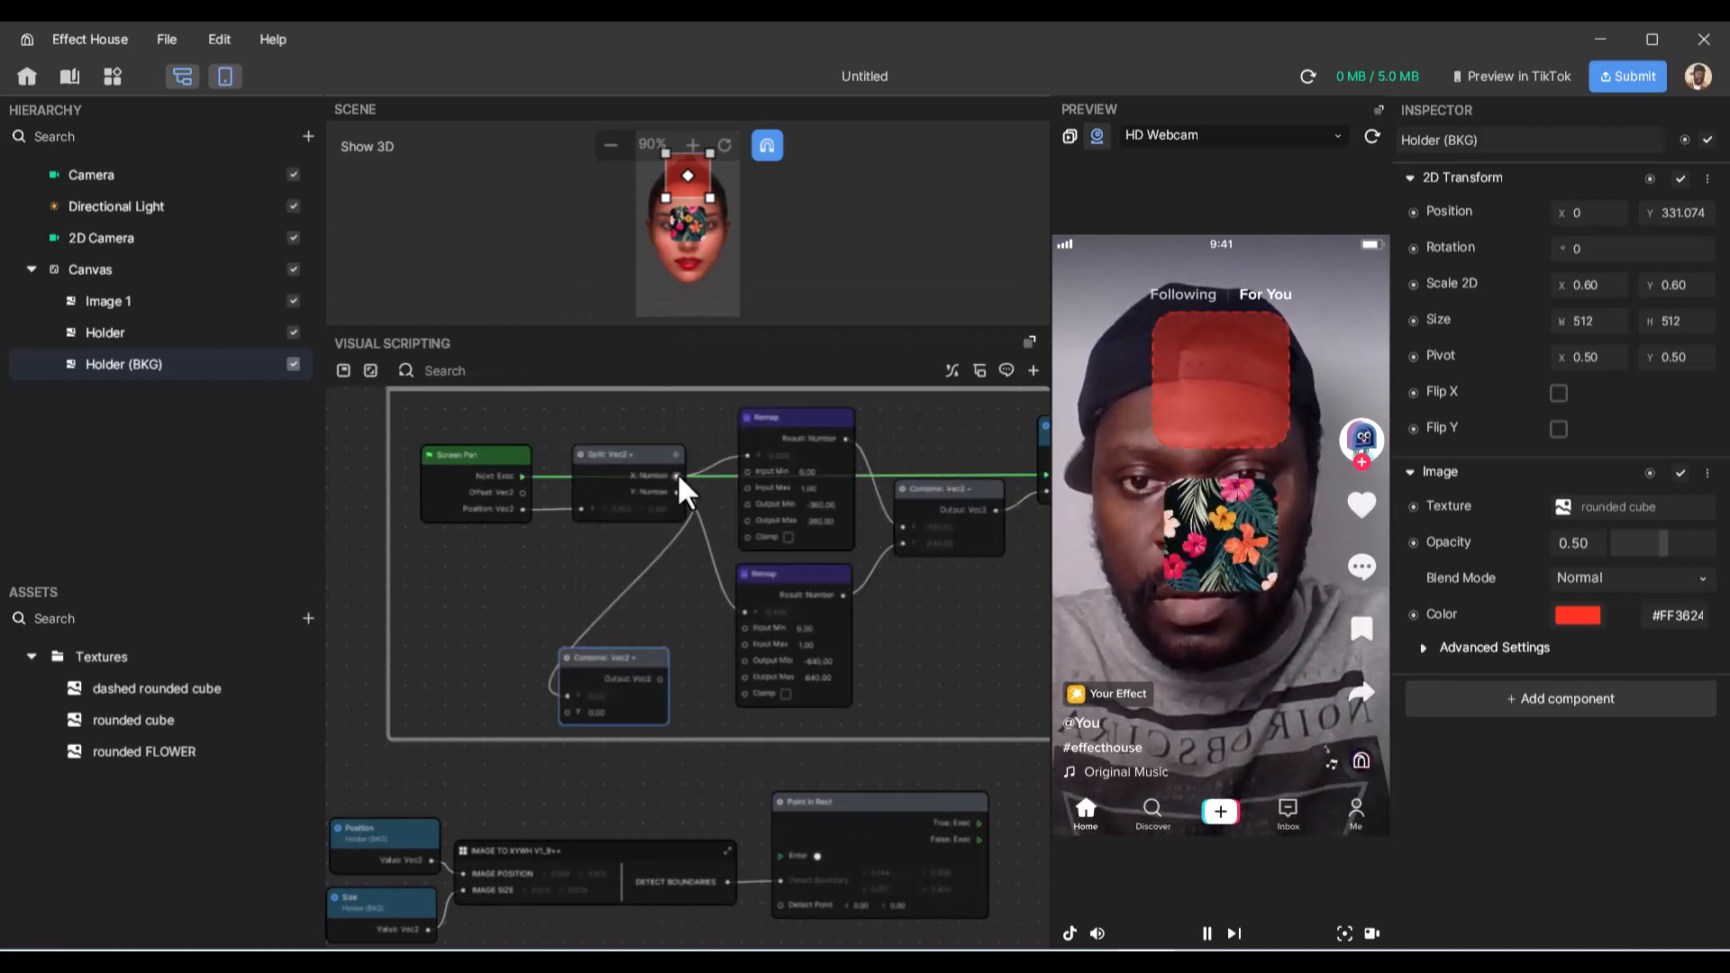
drag(677, 476, 565, 711)
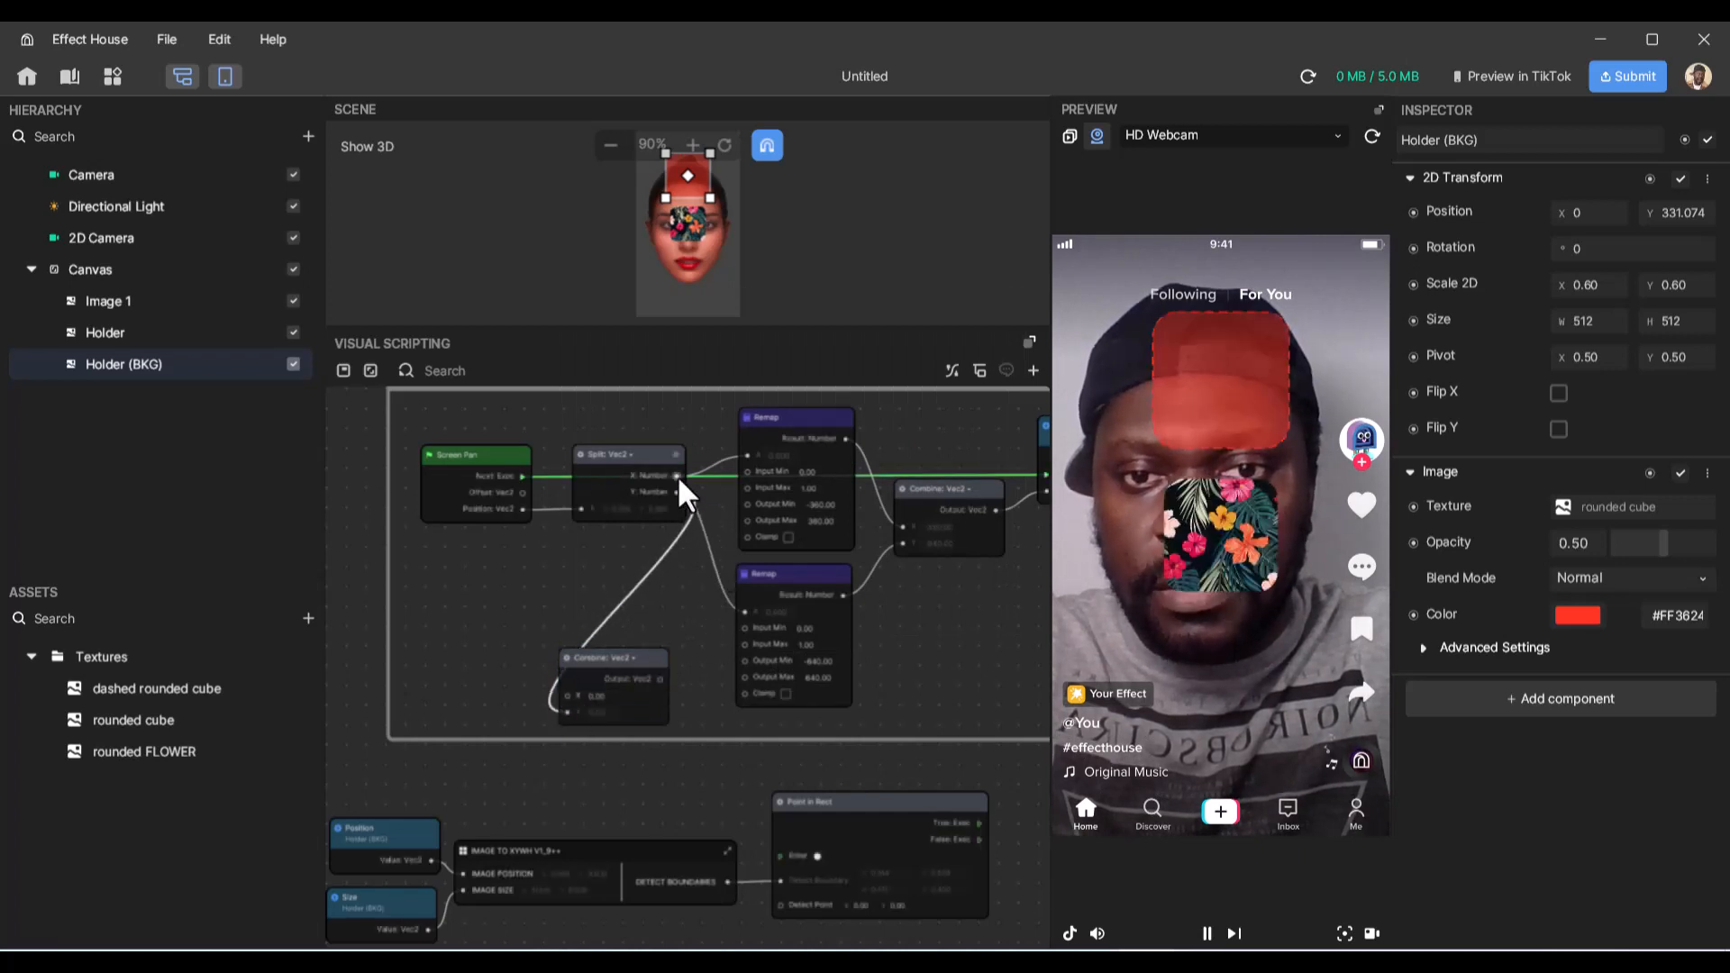
drag(678, 483, 566, 696)
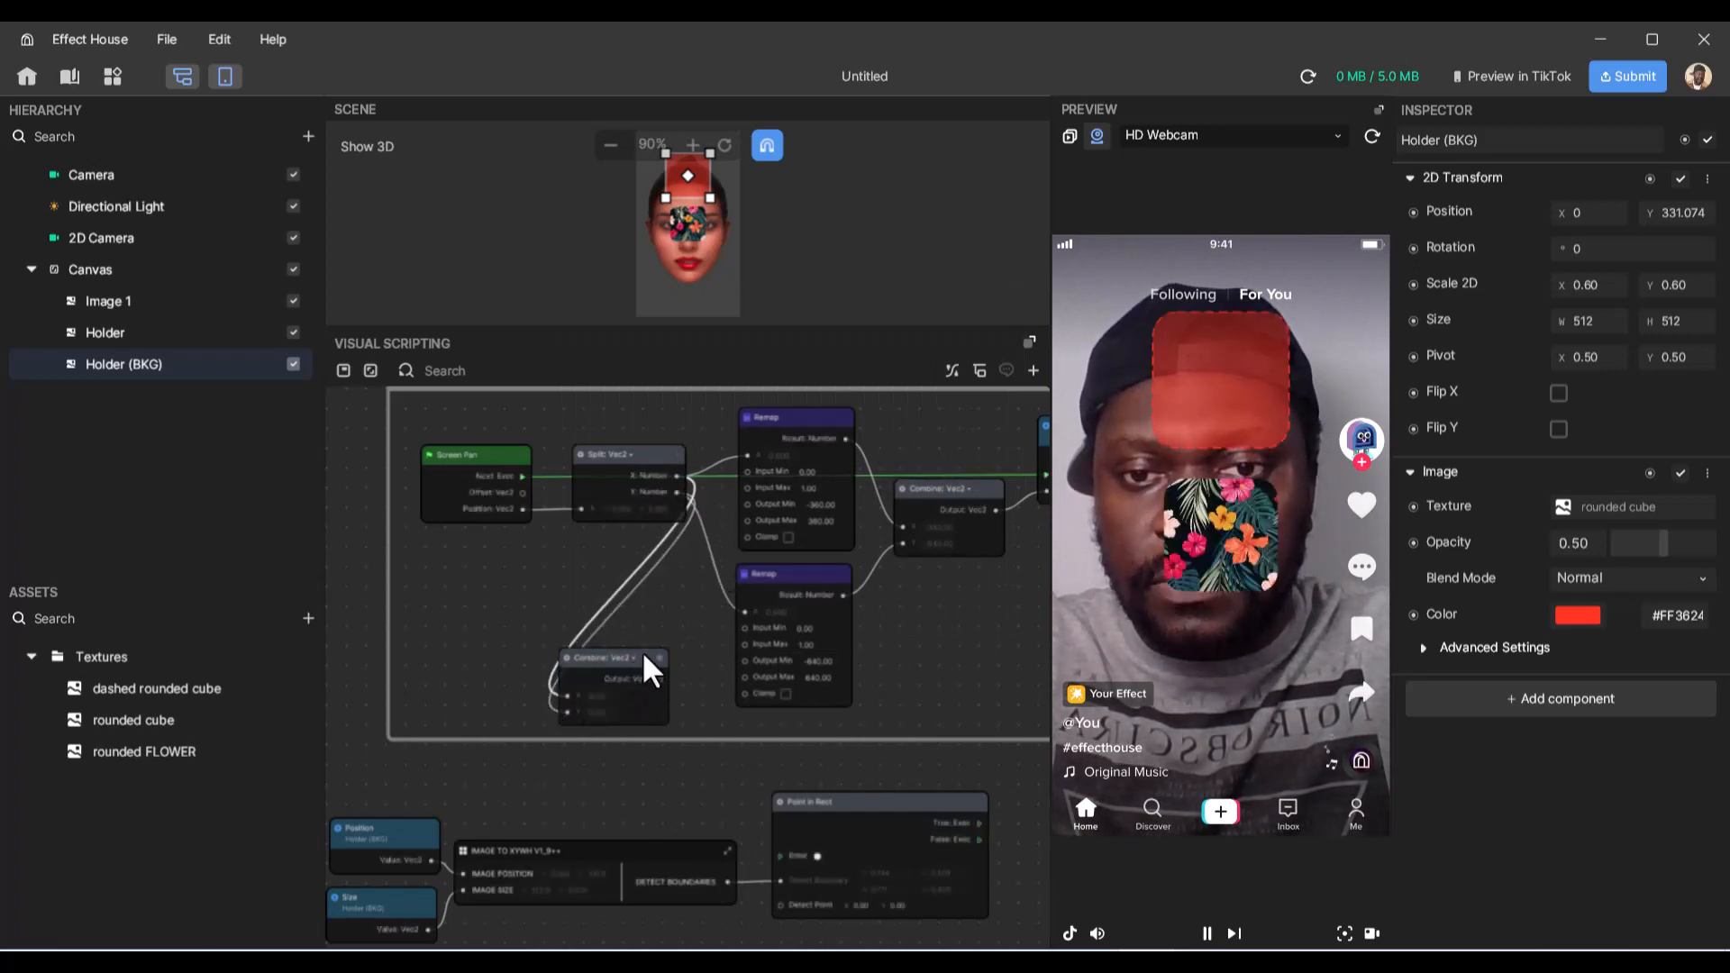
- Connect the new Combine node's Vec2 output to the Detect Point input of Point in Rect
drag(644, 657, 781, 904)
scroll(756, 888, right, 3)
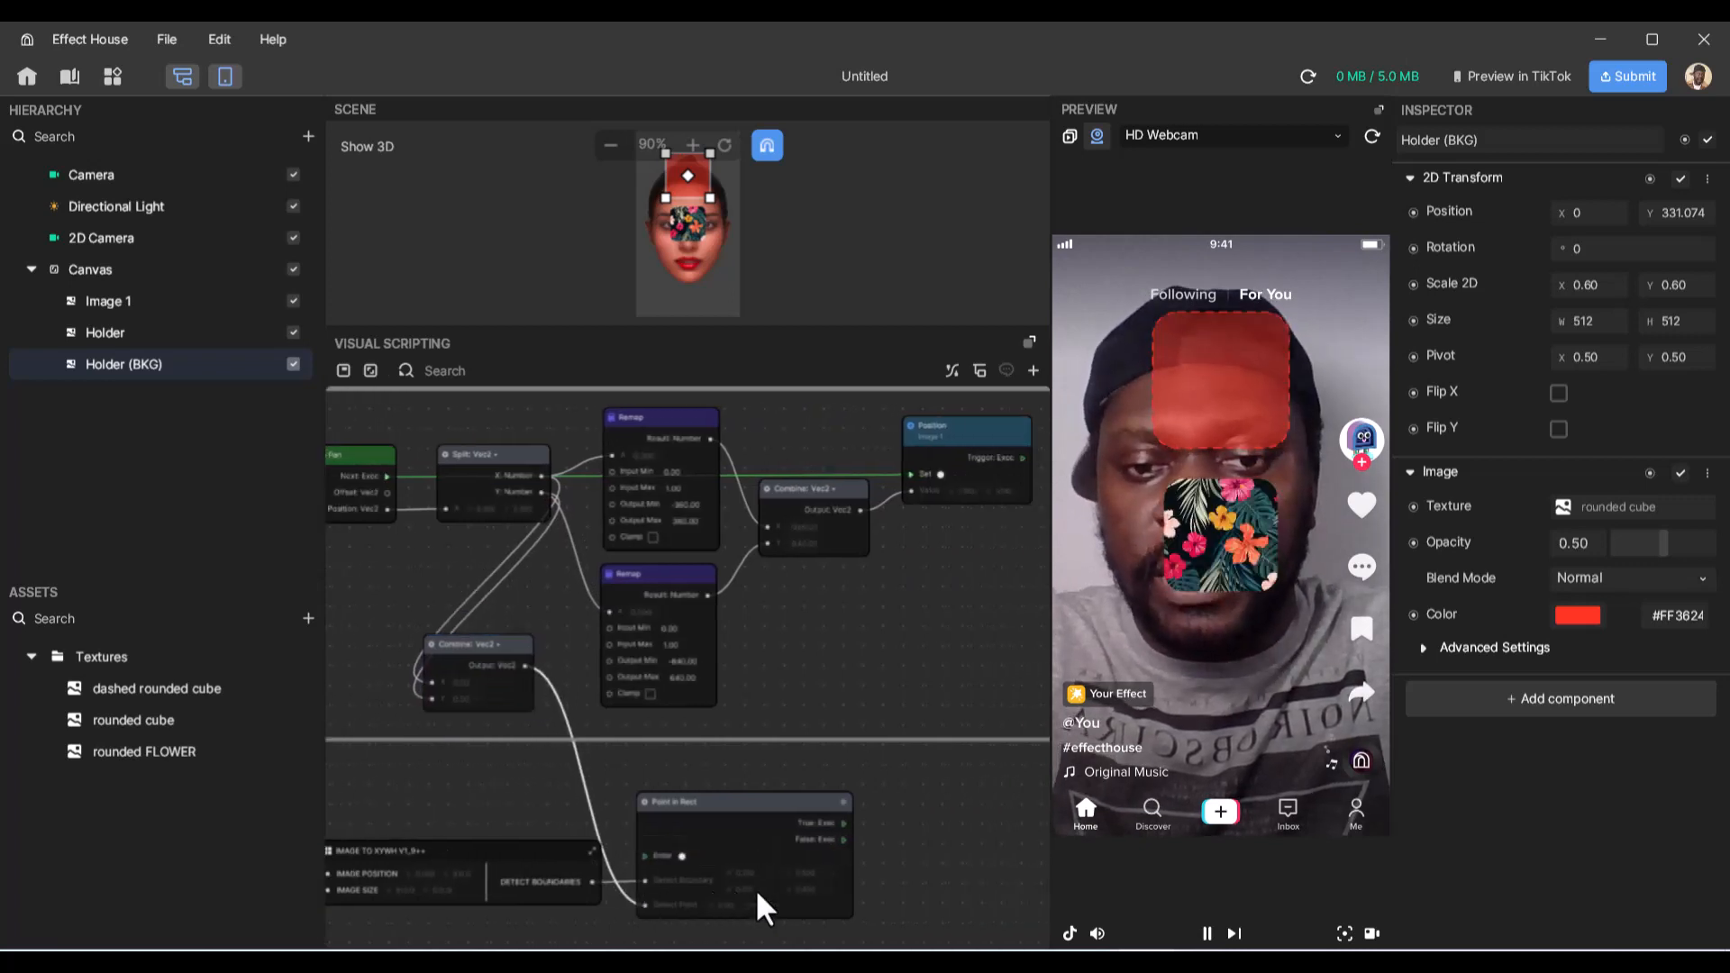
scroll(660, 912, up, 5)
scroll(660, 912, up, 2)
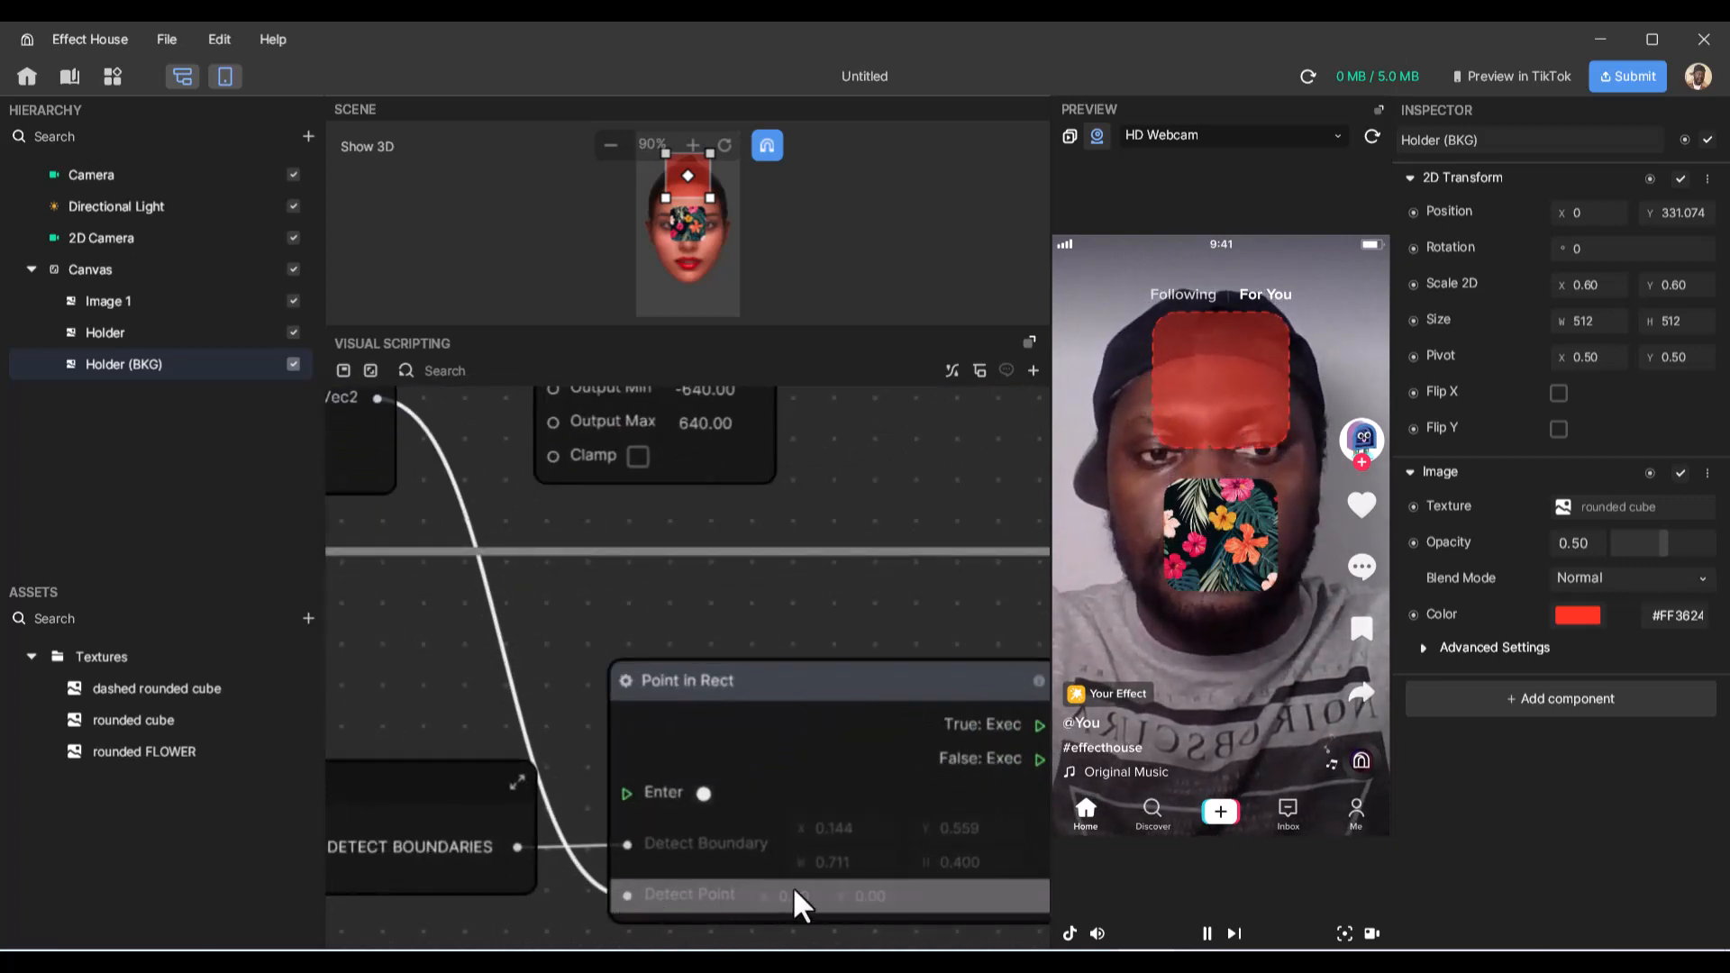
scroll(792, 885, left, 2)
scroll(793, 885, down, 5)
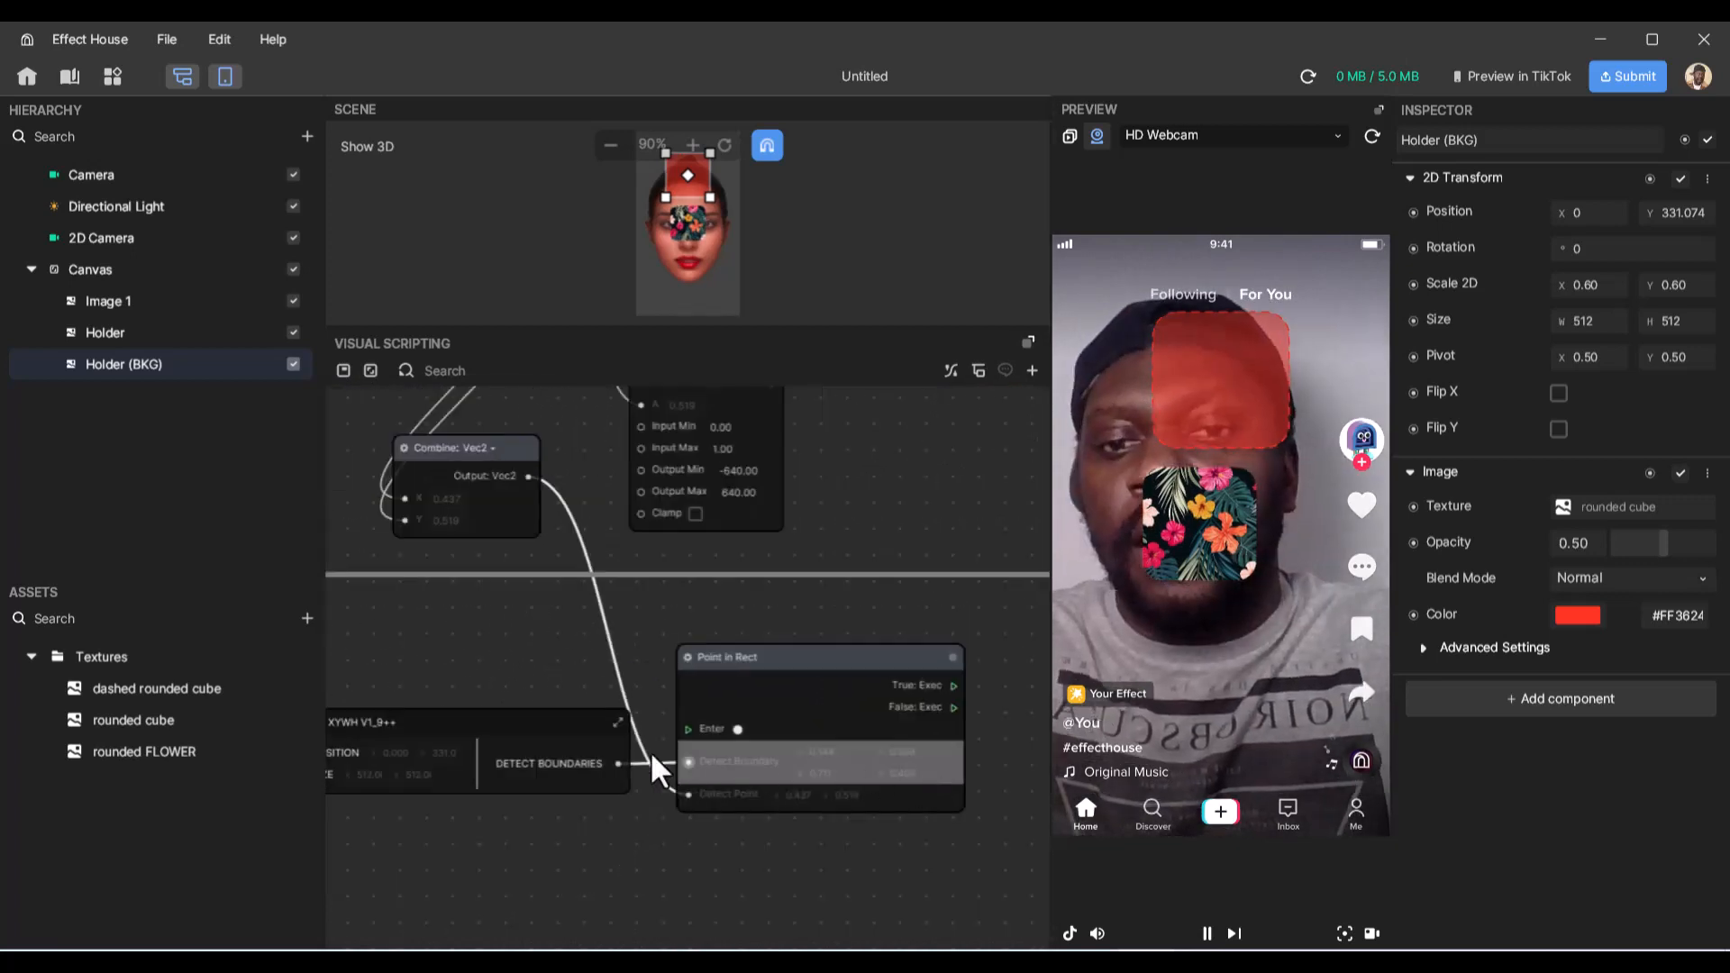
- Add an Update event node above the subgraph and connect its Next output to the Enter input of Point in Rect
right_click(436, 673)
click(498, 693)
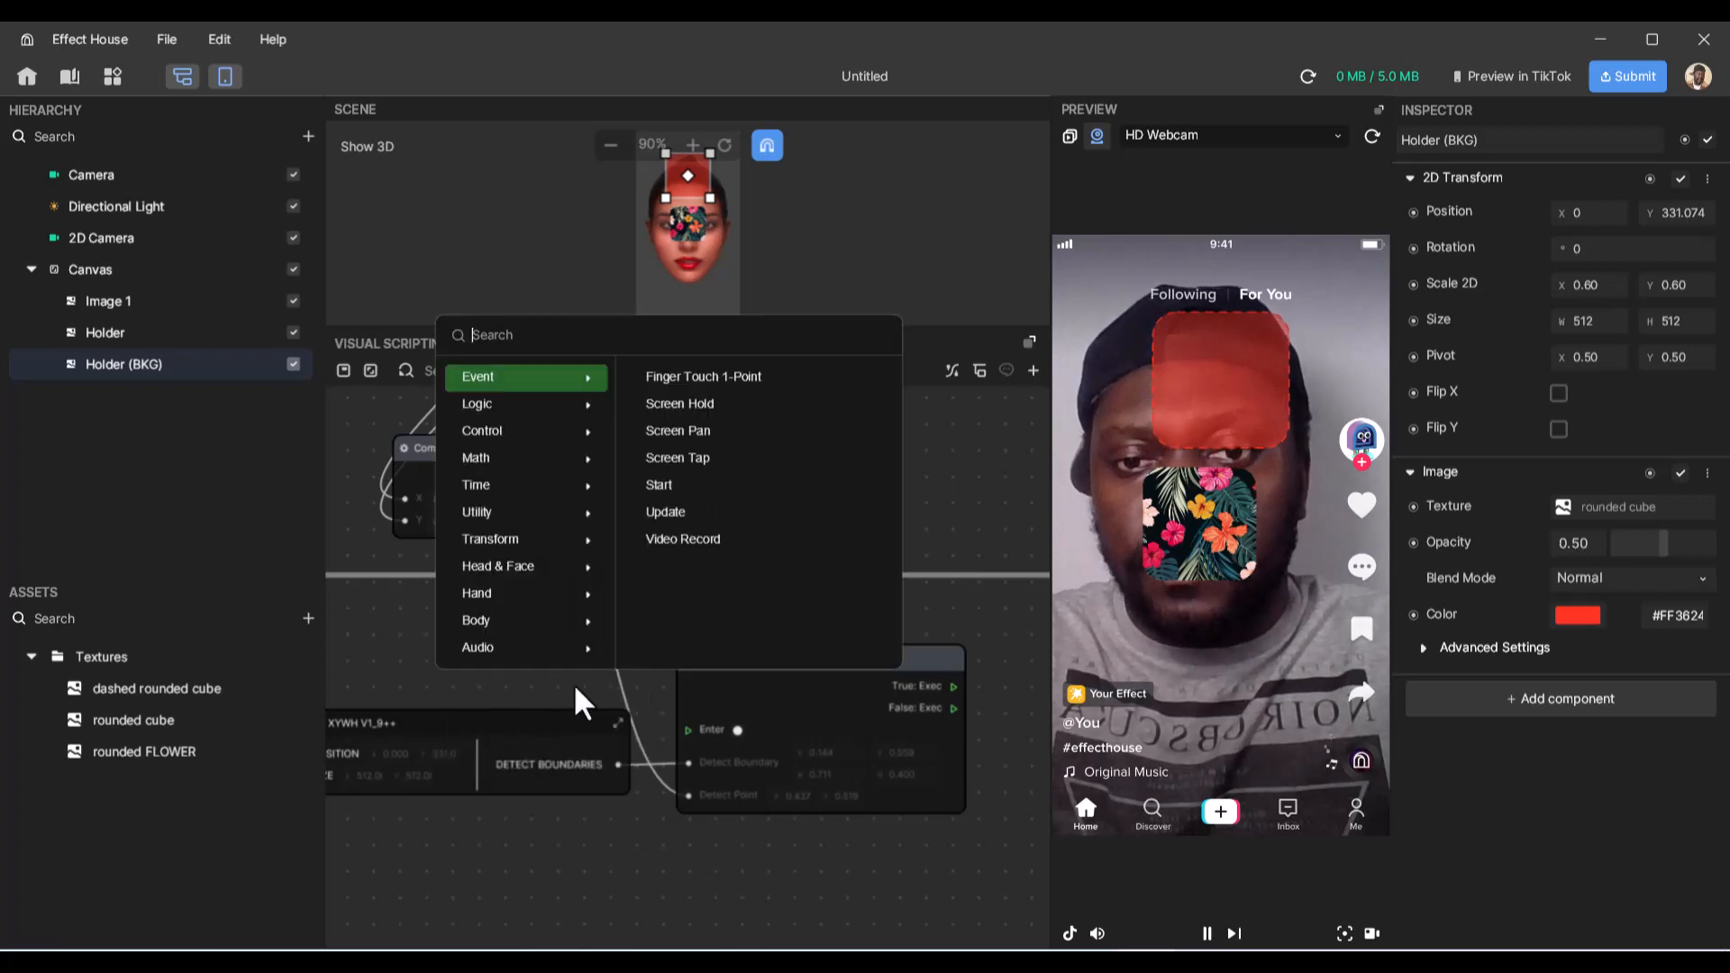
click(689, 510)
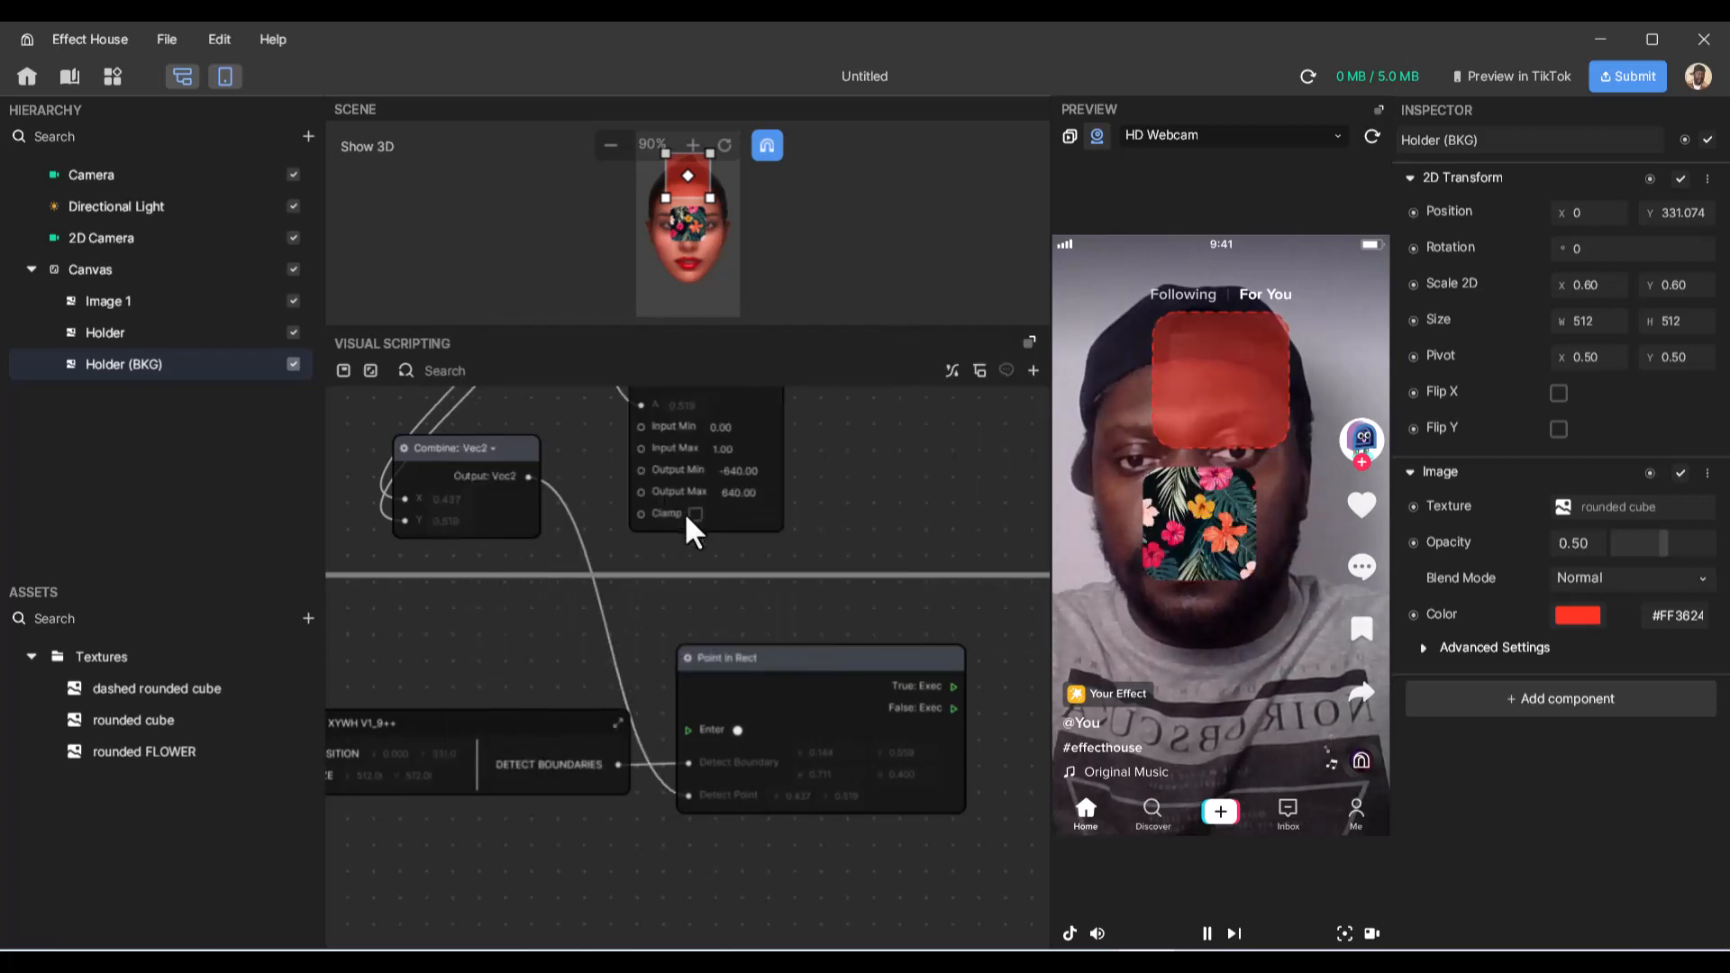
drag(569, 676, 688, 729)
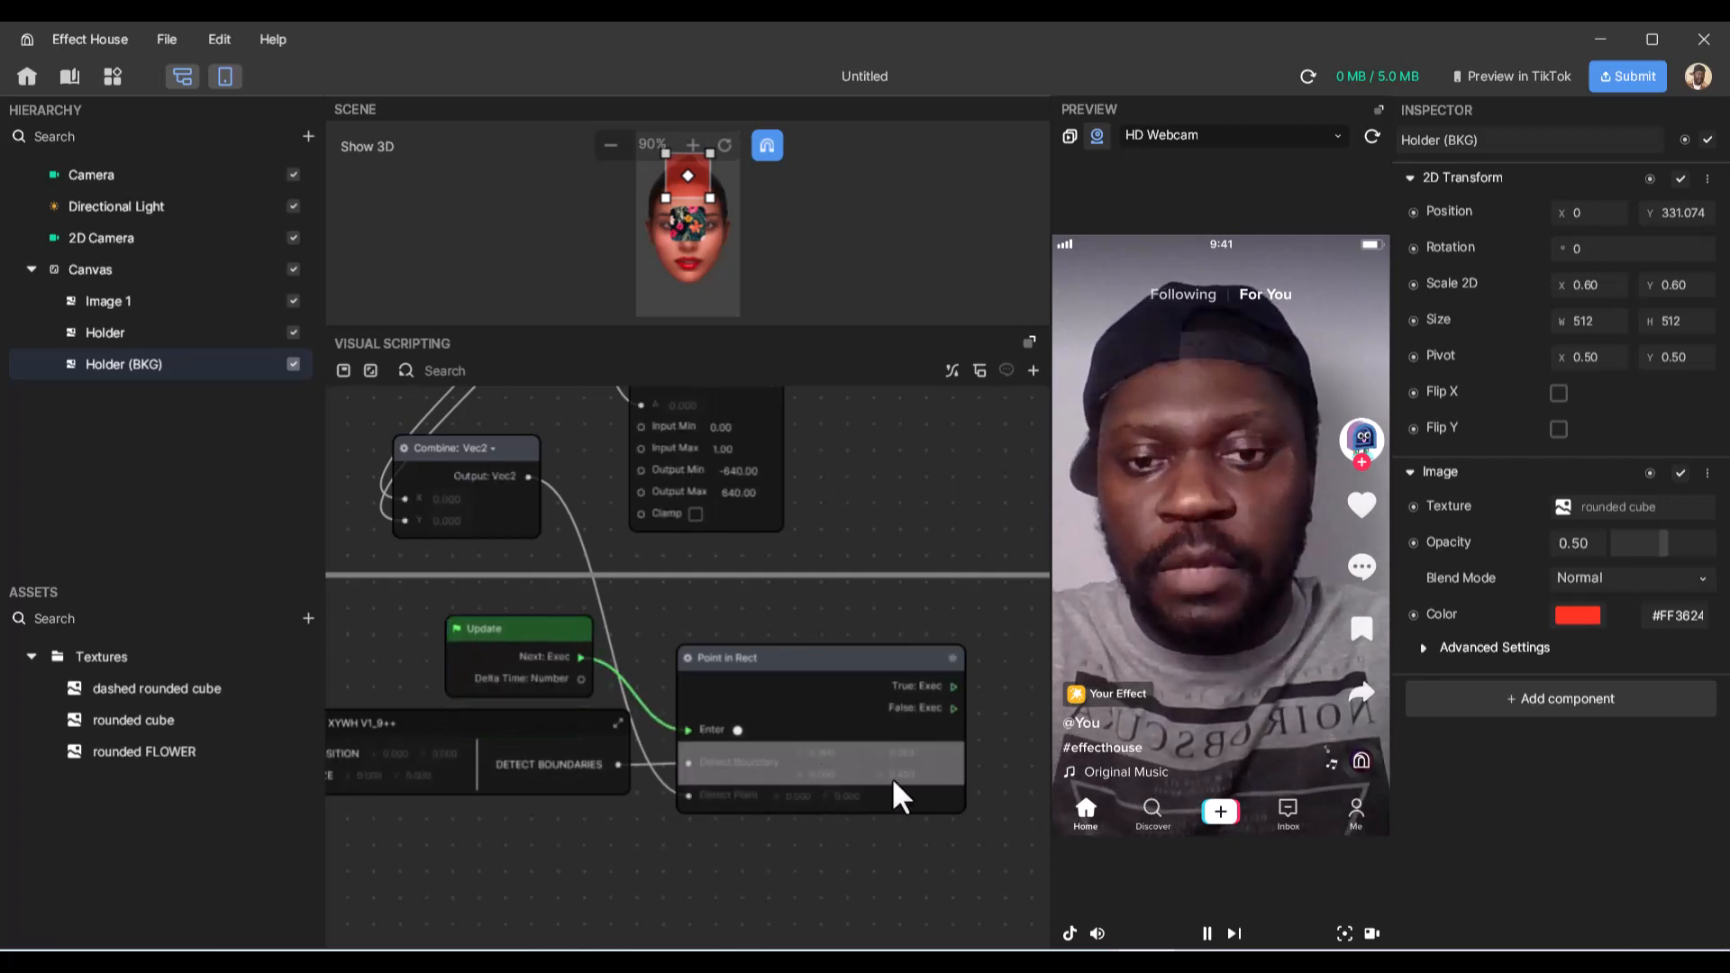
- Try an If node on the True output of Point in Rect and align it beside that node
scroll(894, 785, right, 4)
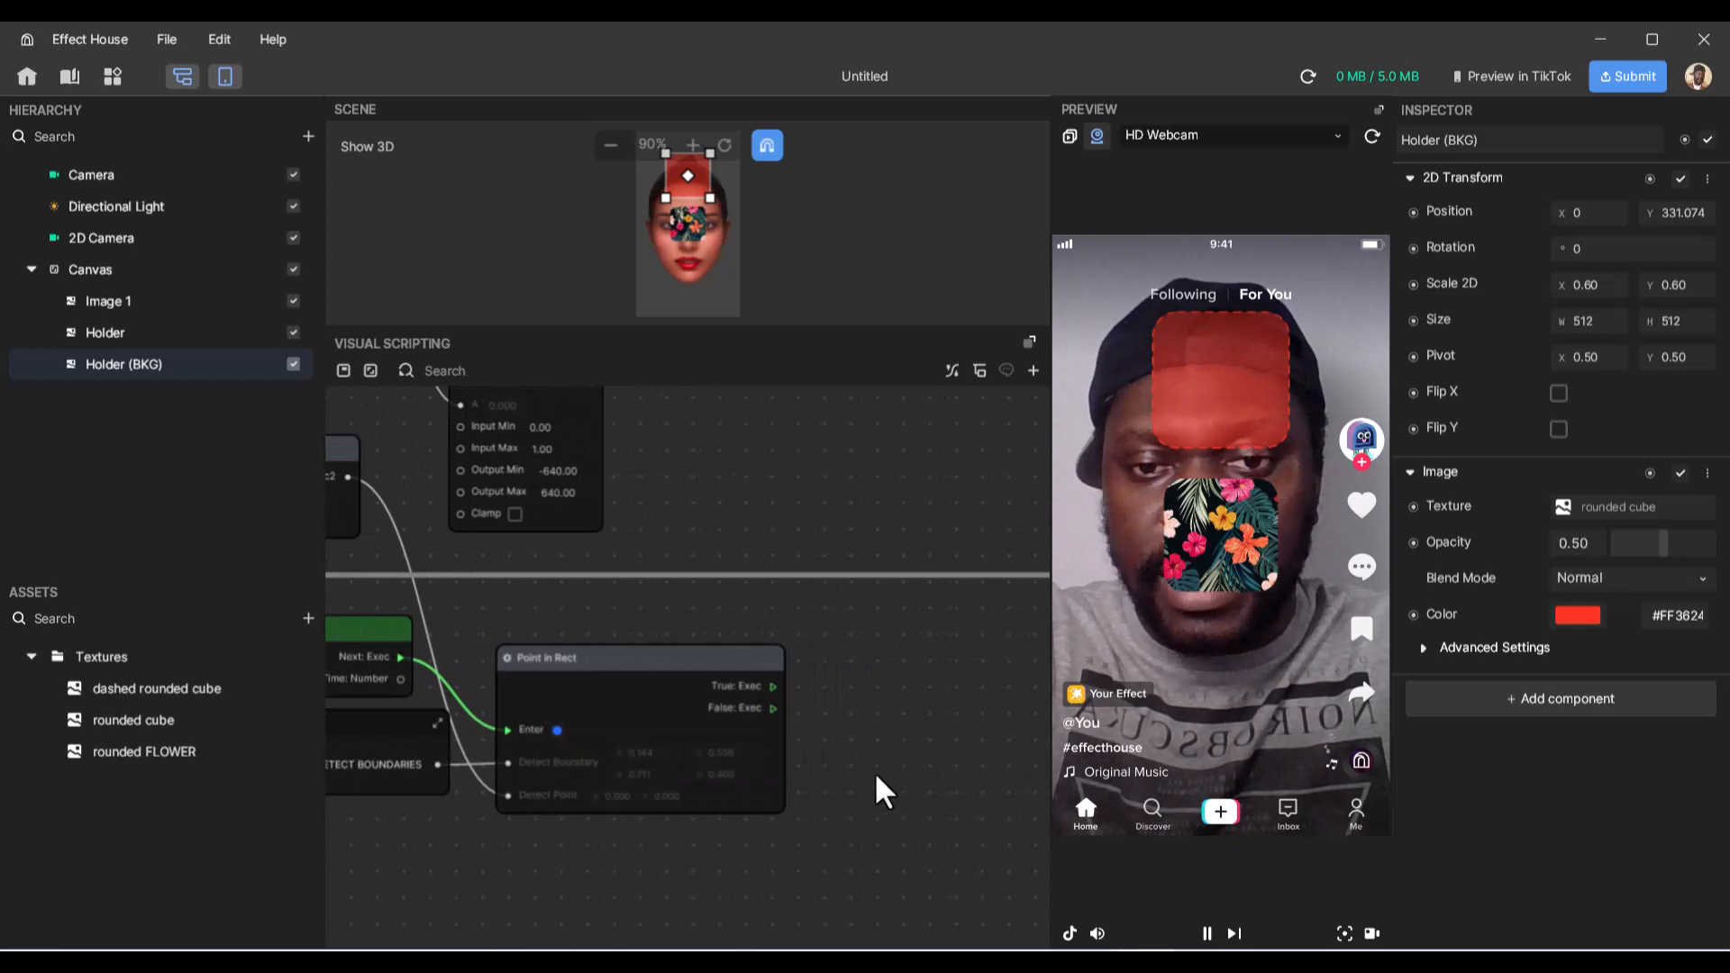
scroll(870, 771, right, 2)
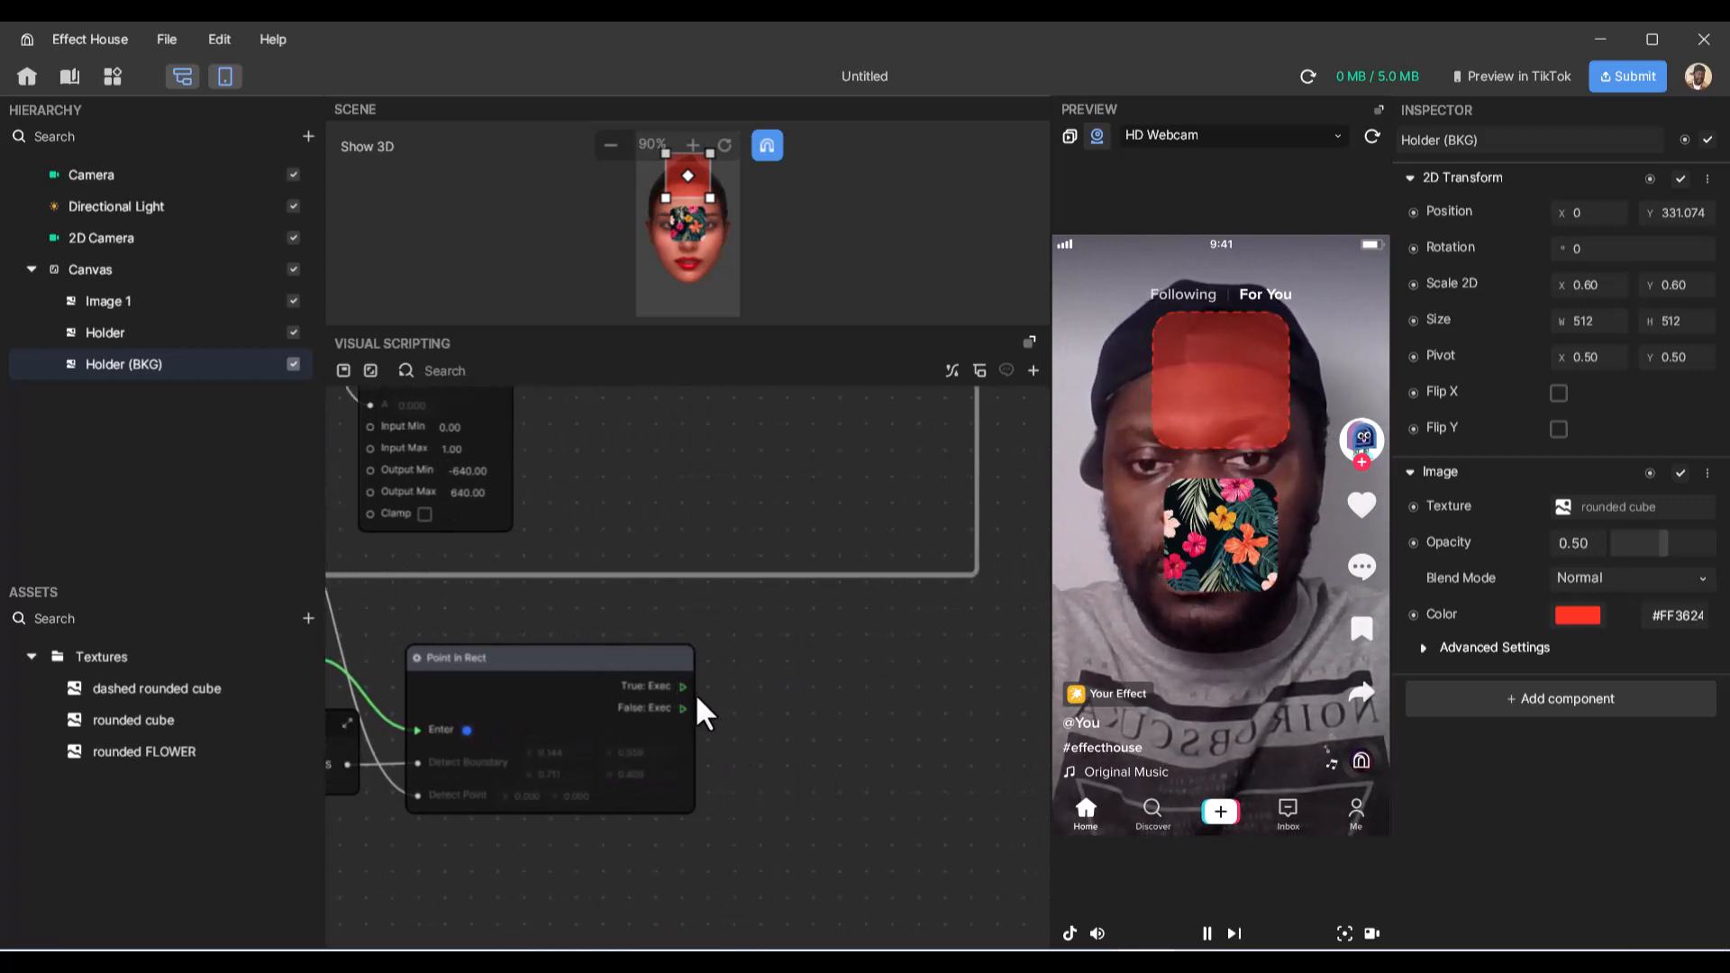
drag(685, 687, 768, 683)
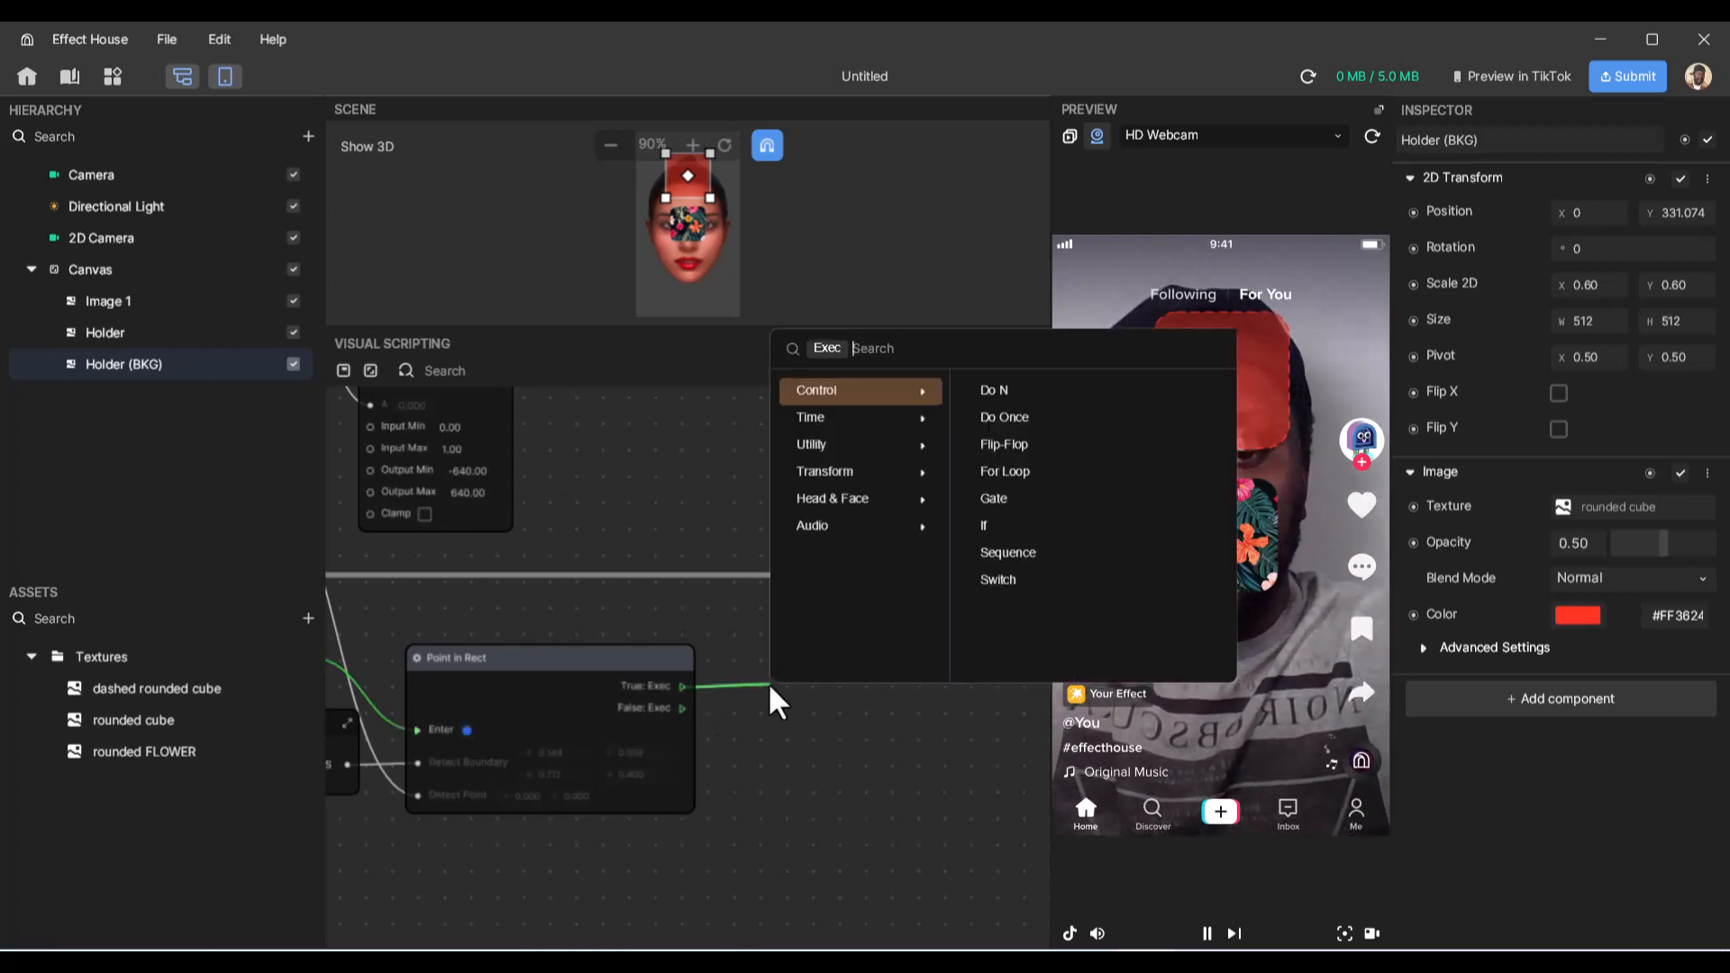
text(if)
key(Return)
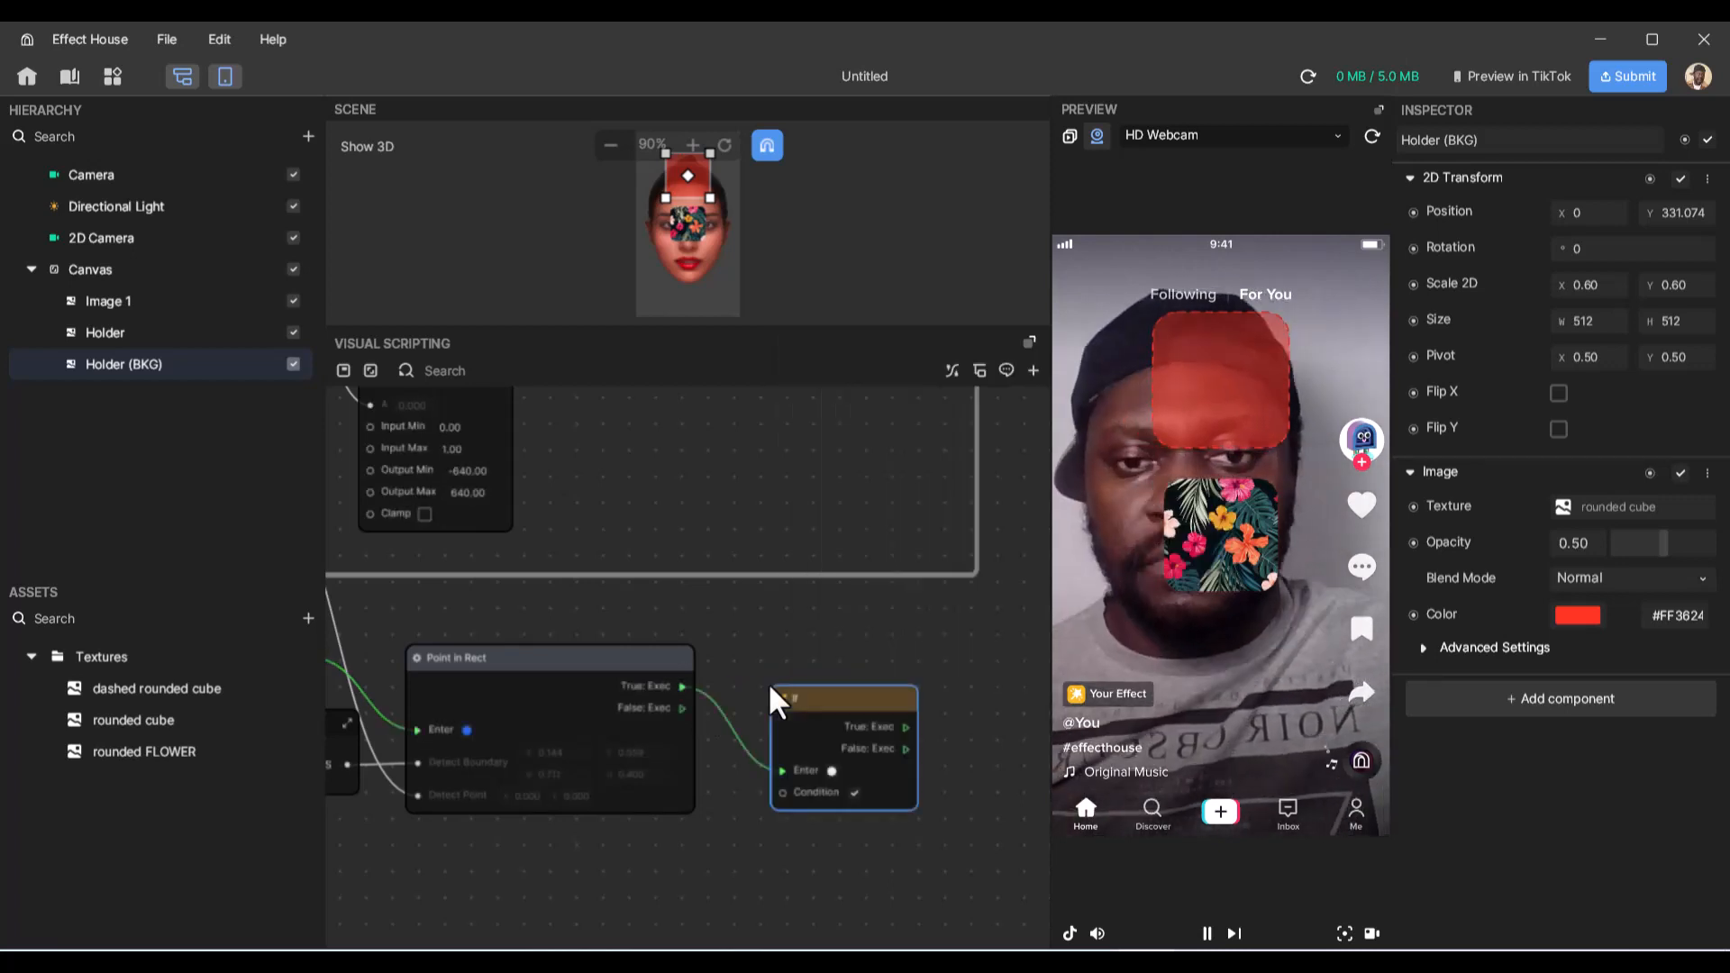
drag(849, 700, 836, 662)
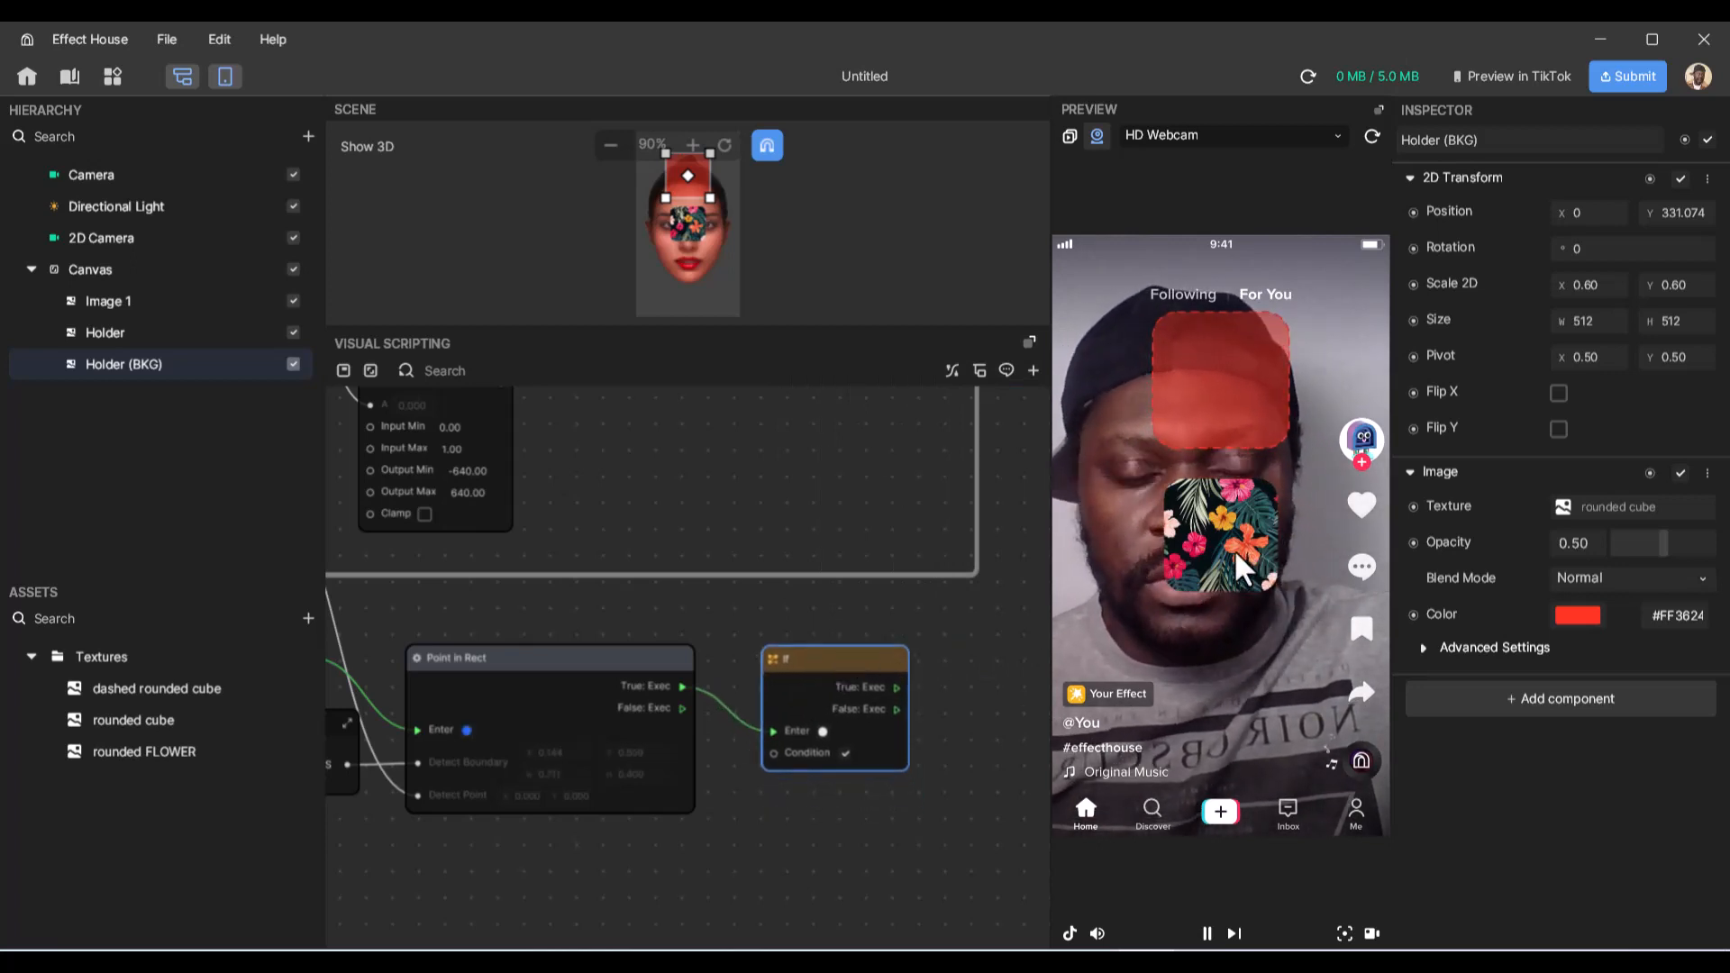
- Test the trigger by moving the flower image onto the holder and back in the preview, and delete the If node
drag(1236, 552, 1222, 456)
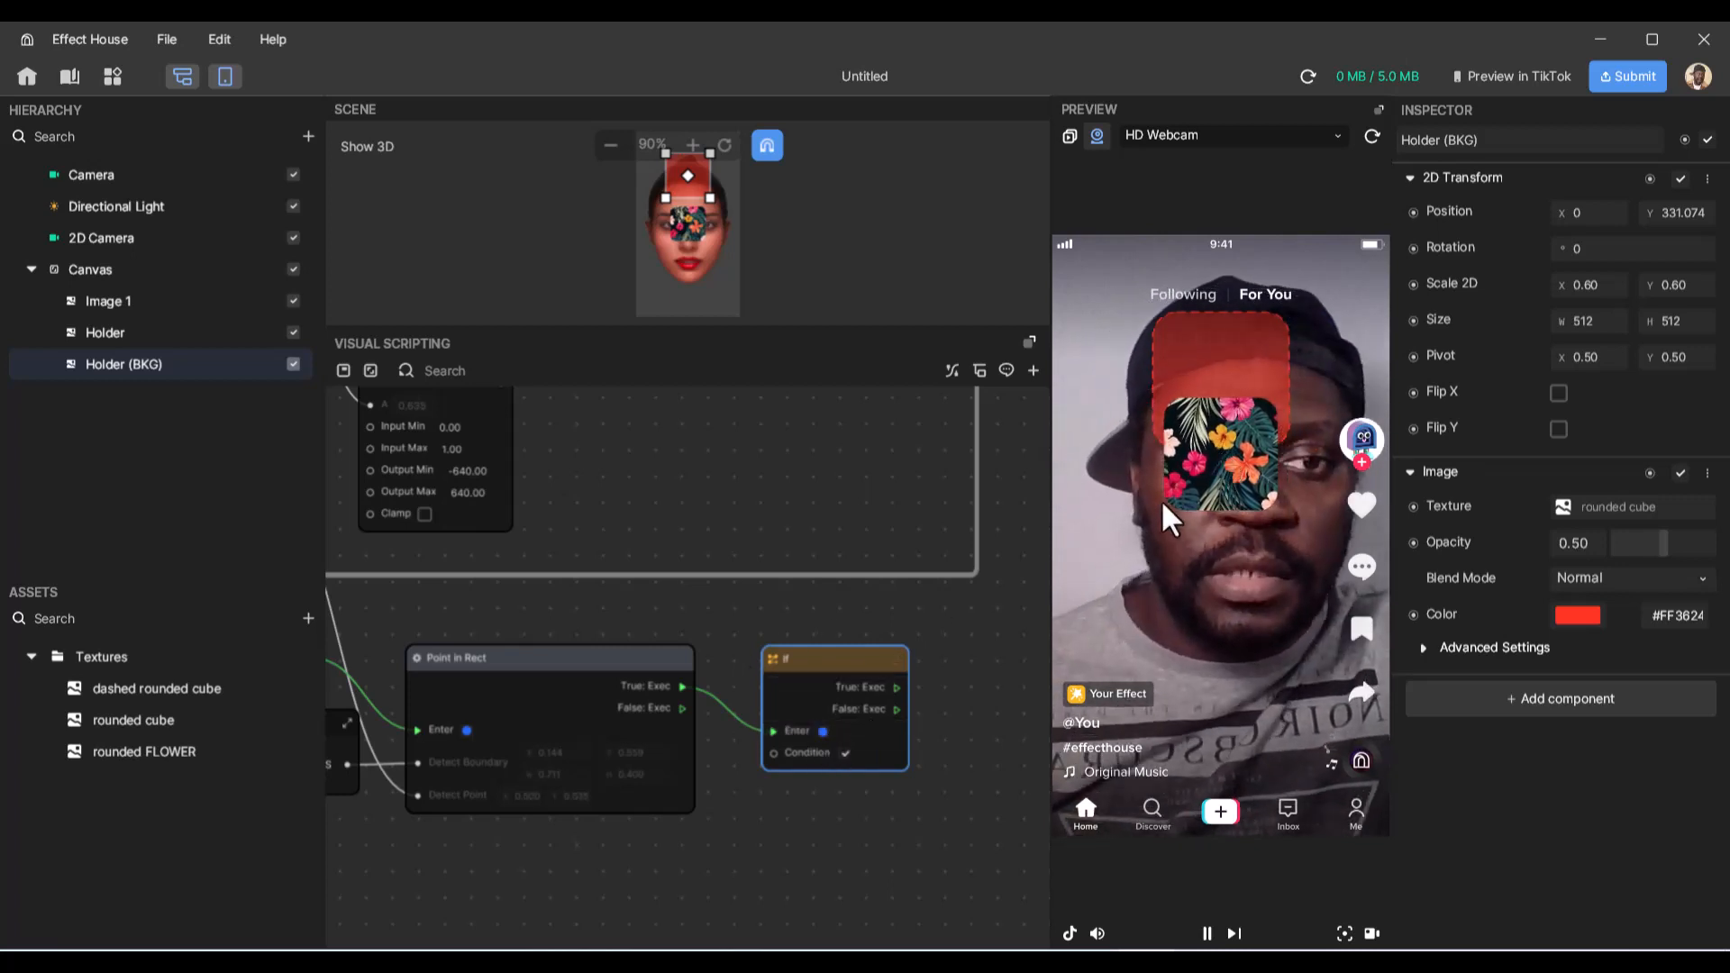
drag(1163, 501, 1220, 563)
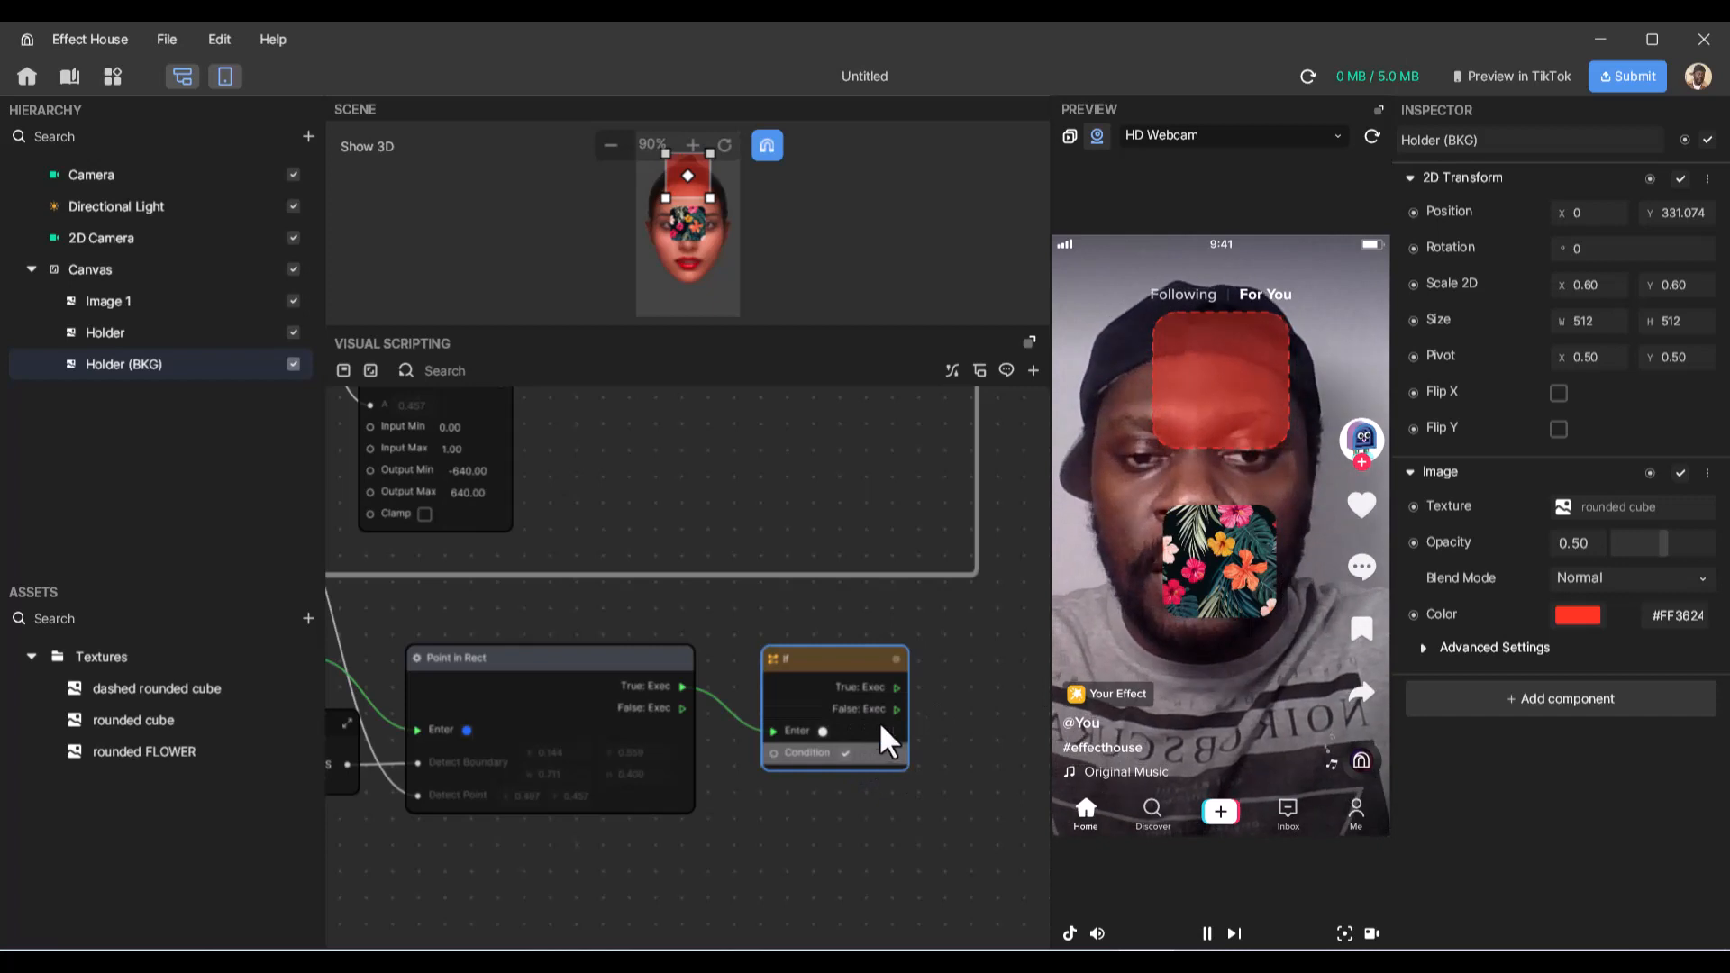
key(Delete)
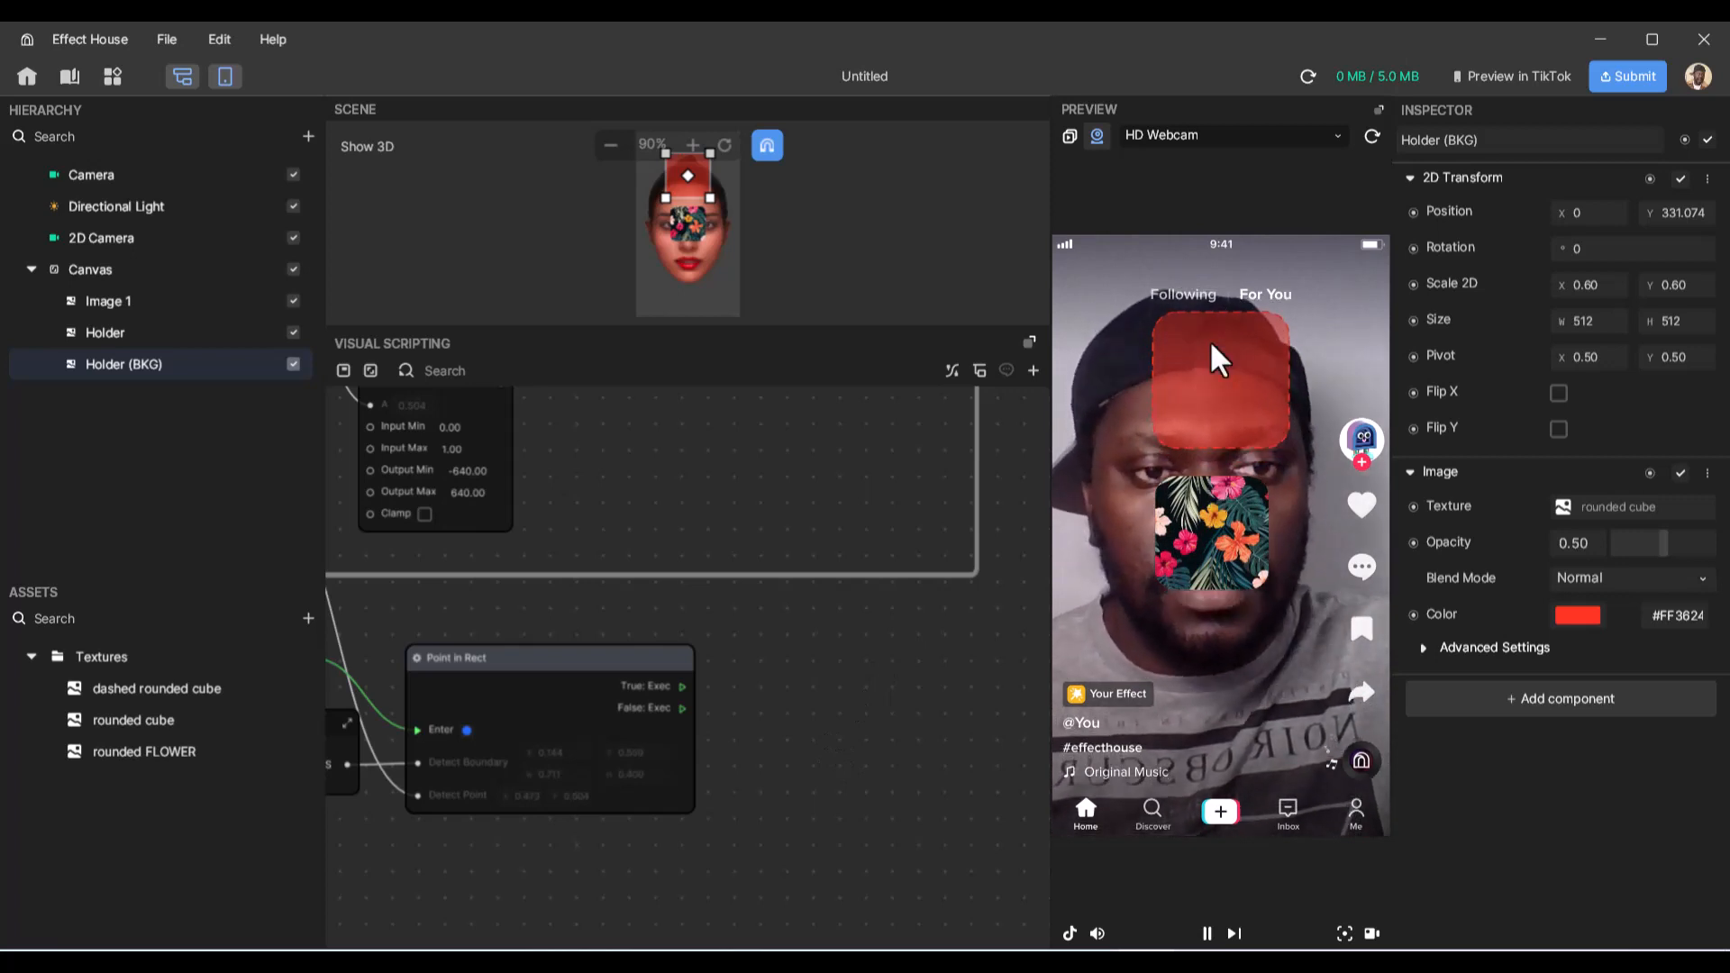
- Add a Set Color node for Holder (BKG) and place it after Point in Rect with a gap between them
click(1413, 615)
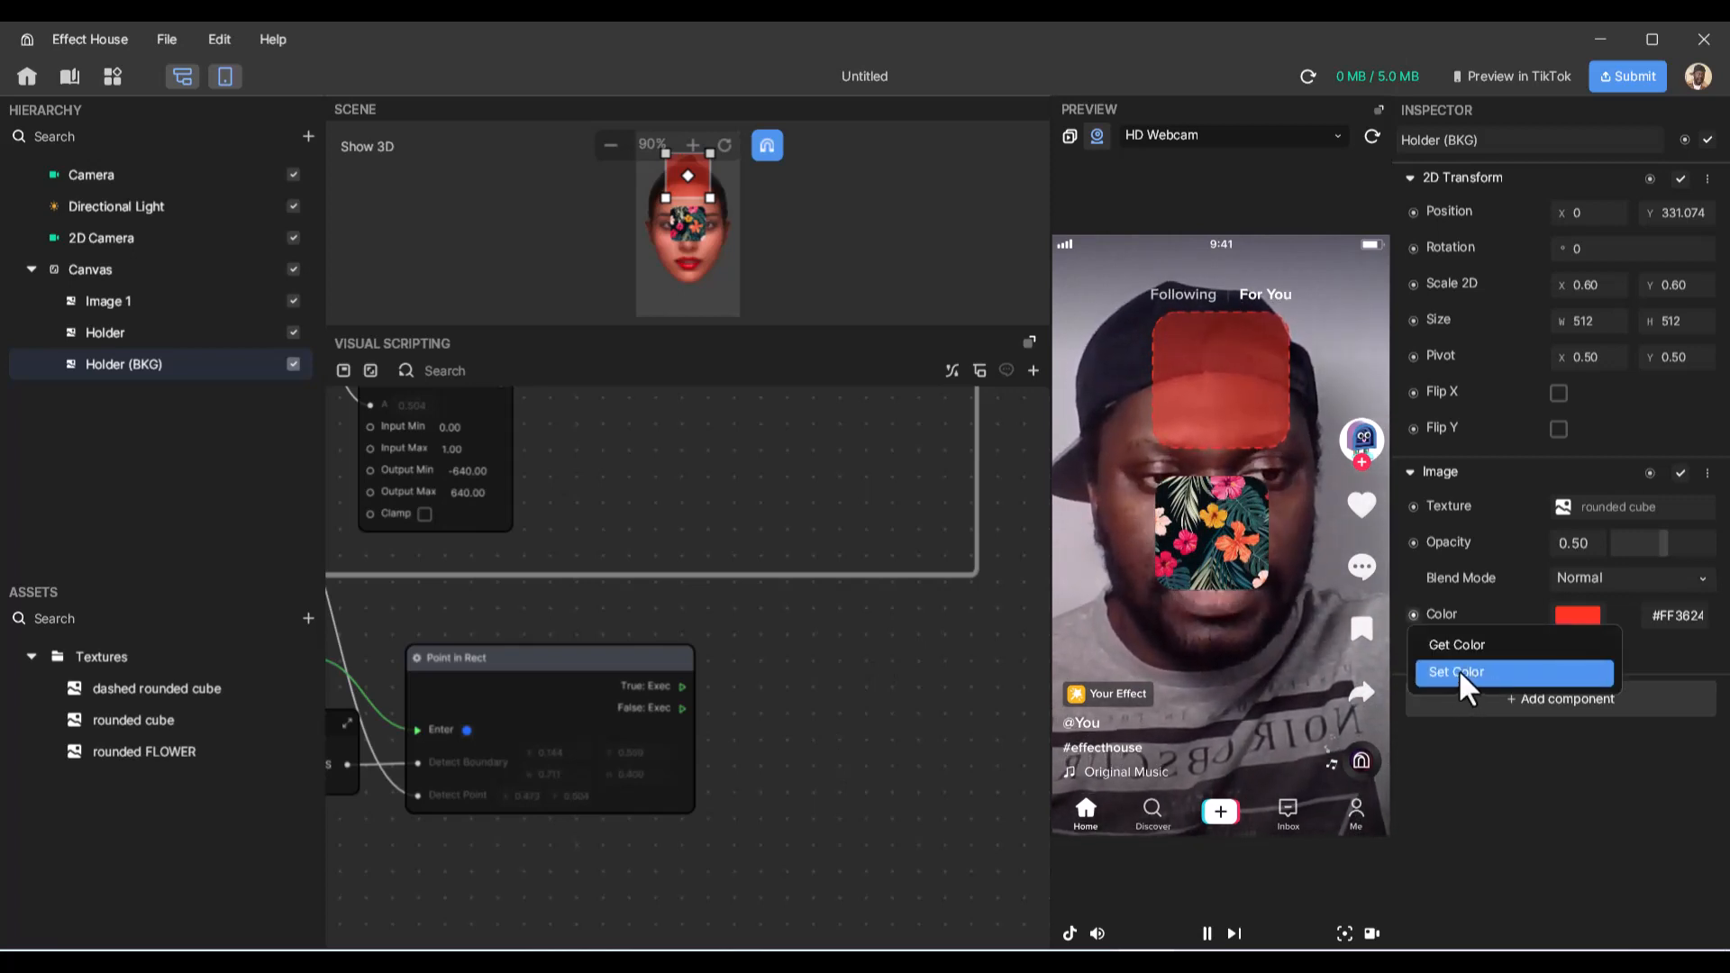
click(1459, 671)
drag(815, 684, 995, 673)
scroll(834, 751, right, 1)
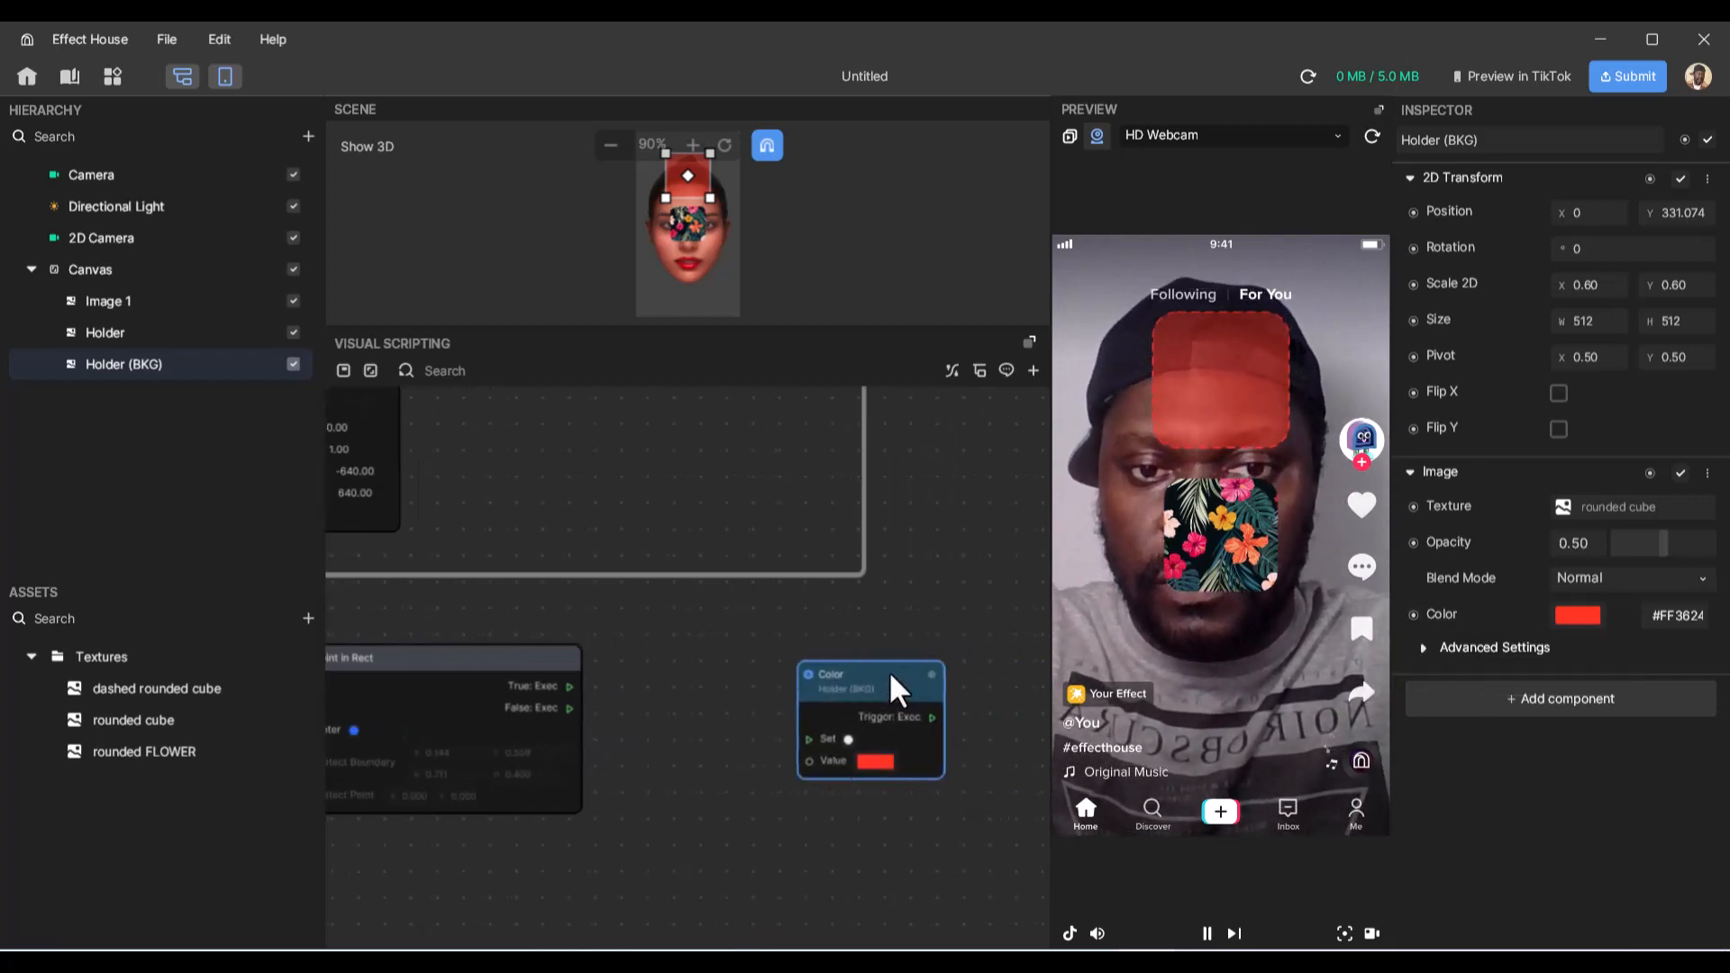
drag(890, 676, 1018, 667)
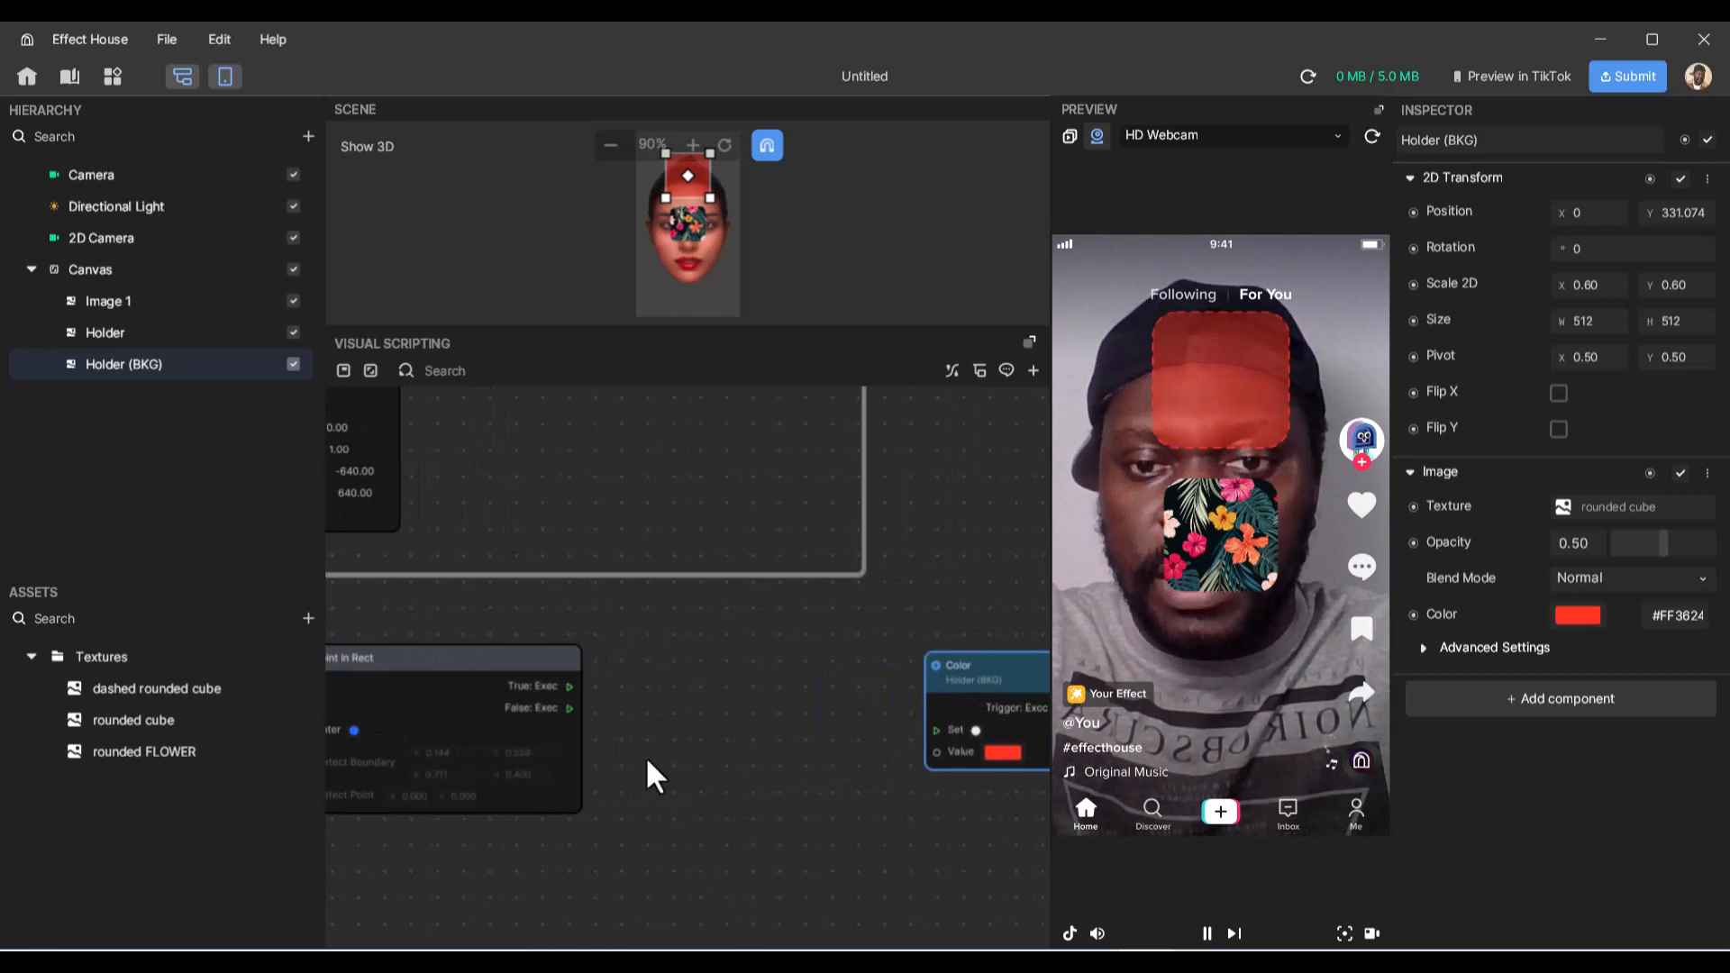
- Paste the pulse to bool v1_9+ subgraph and place it between Point in Rect and the Color node
key(ctrl+v)
drag(783, 737, 776, 703)
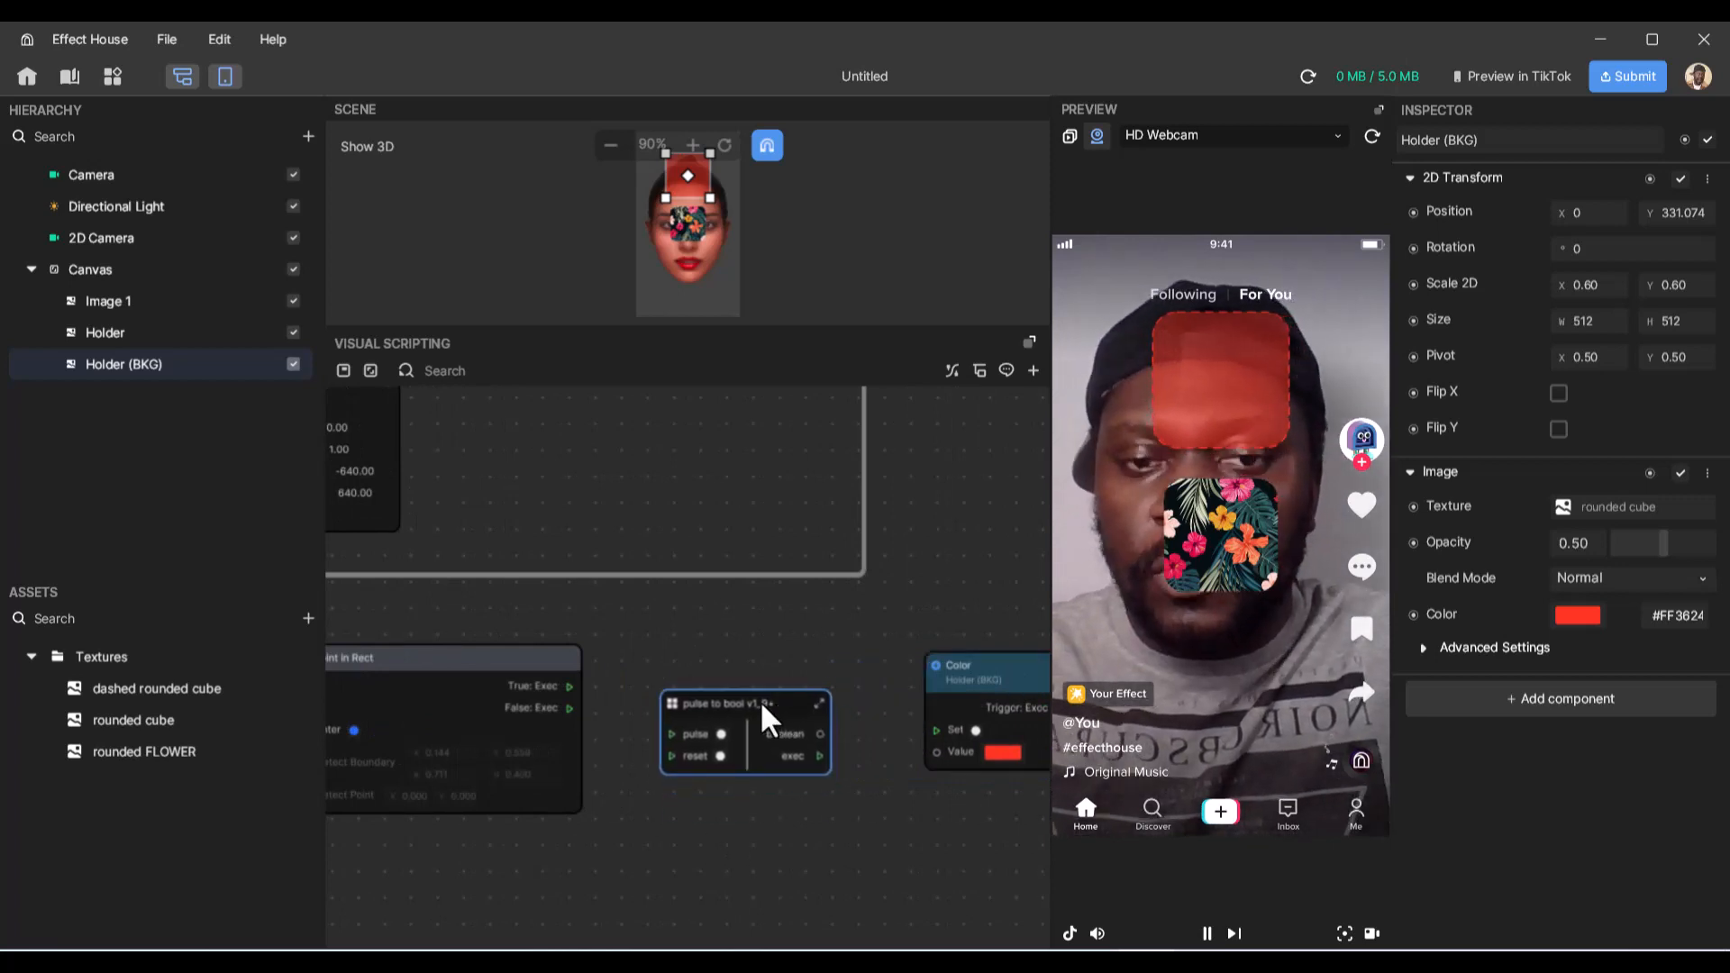
scroll(760, 700, up, 2)
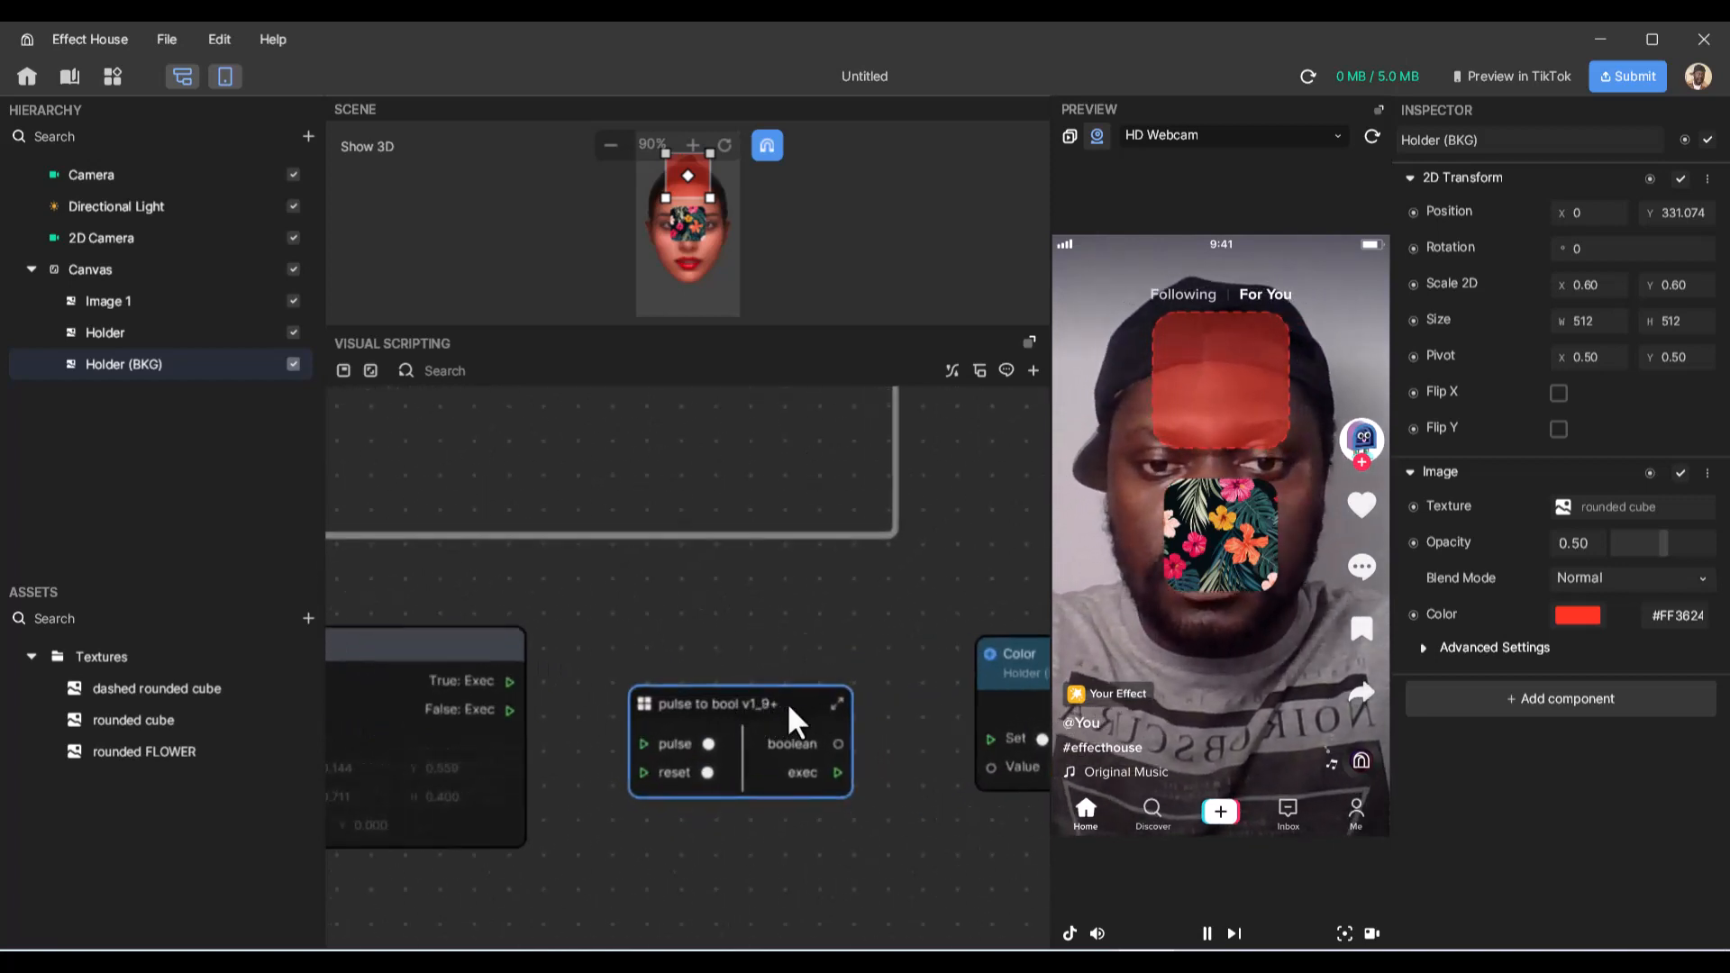
drag(788, 705, 753, 656)
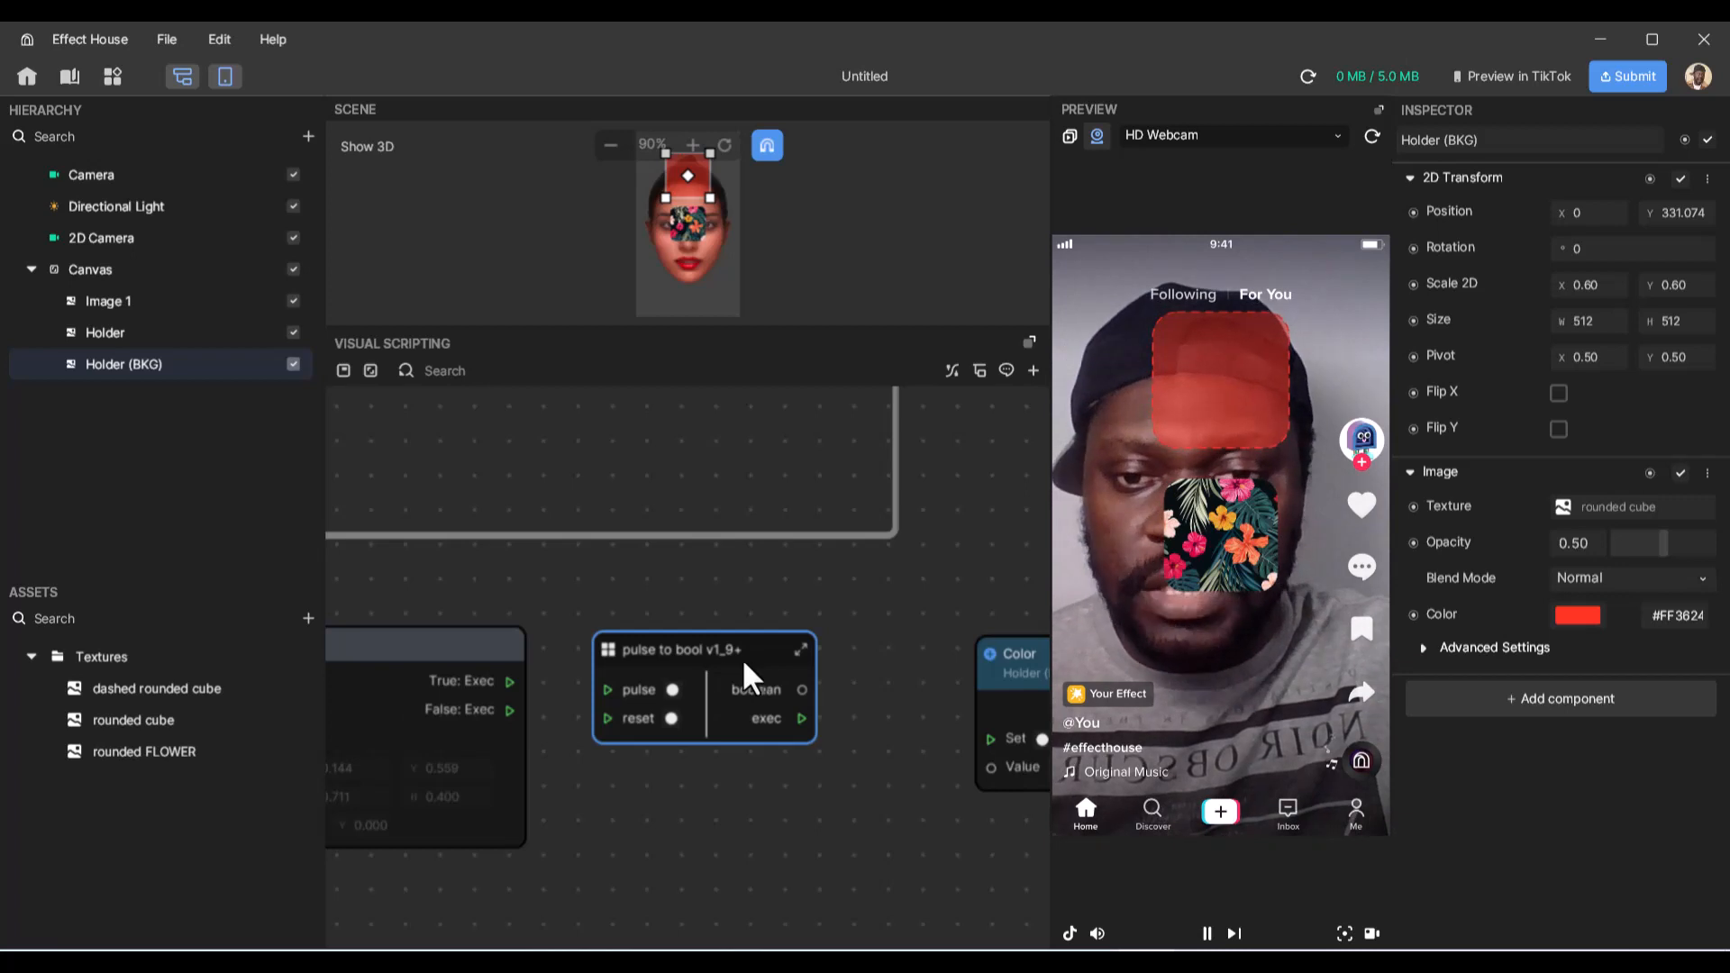
drag(749, 642, 750, 624)
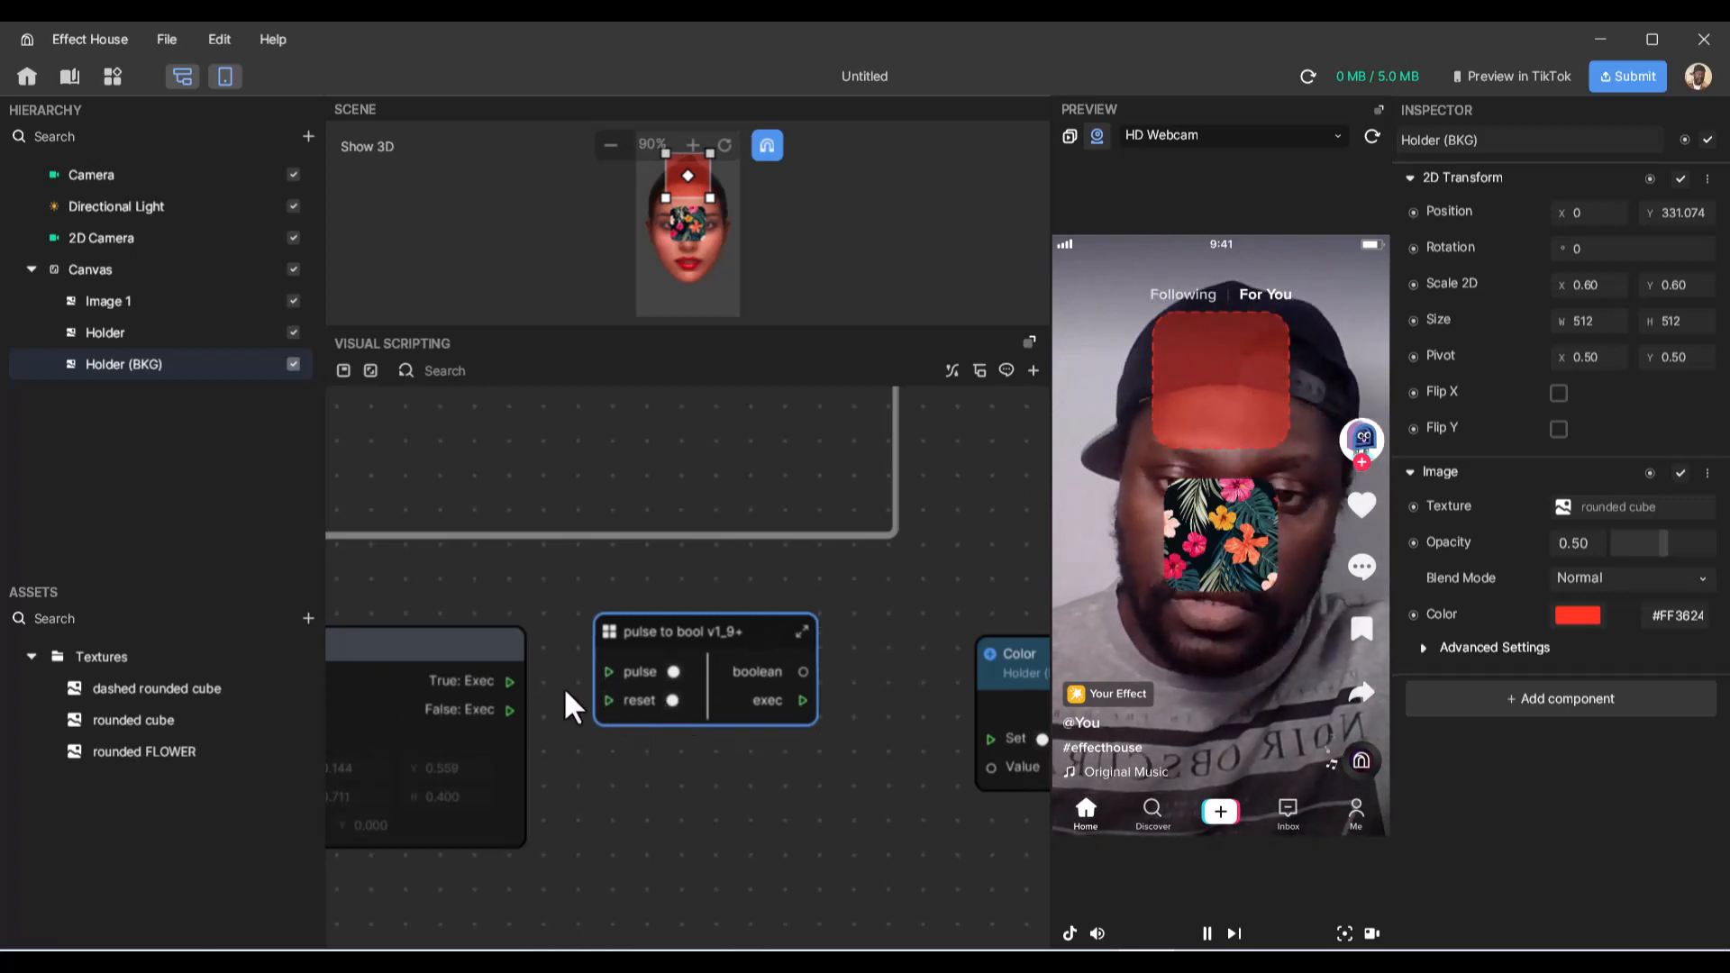
- Connect the True output of the Point in Rect node to pulse and its False output to reset on the pulse to bool node
drag(509, 681, 592, 671)
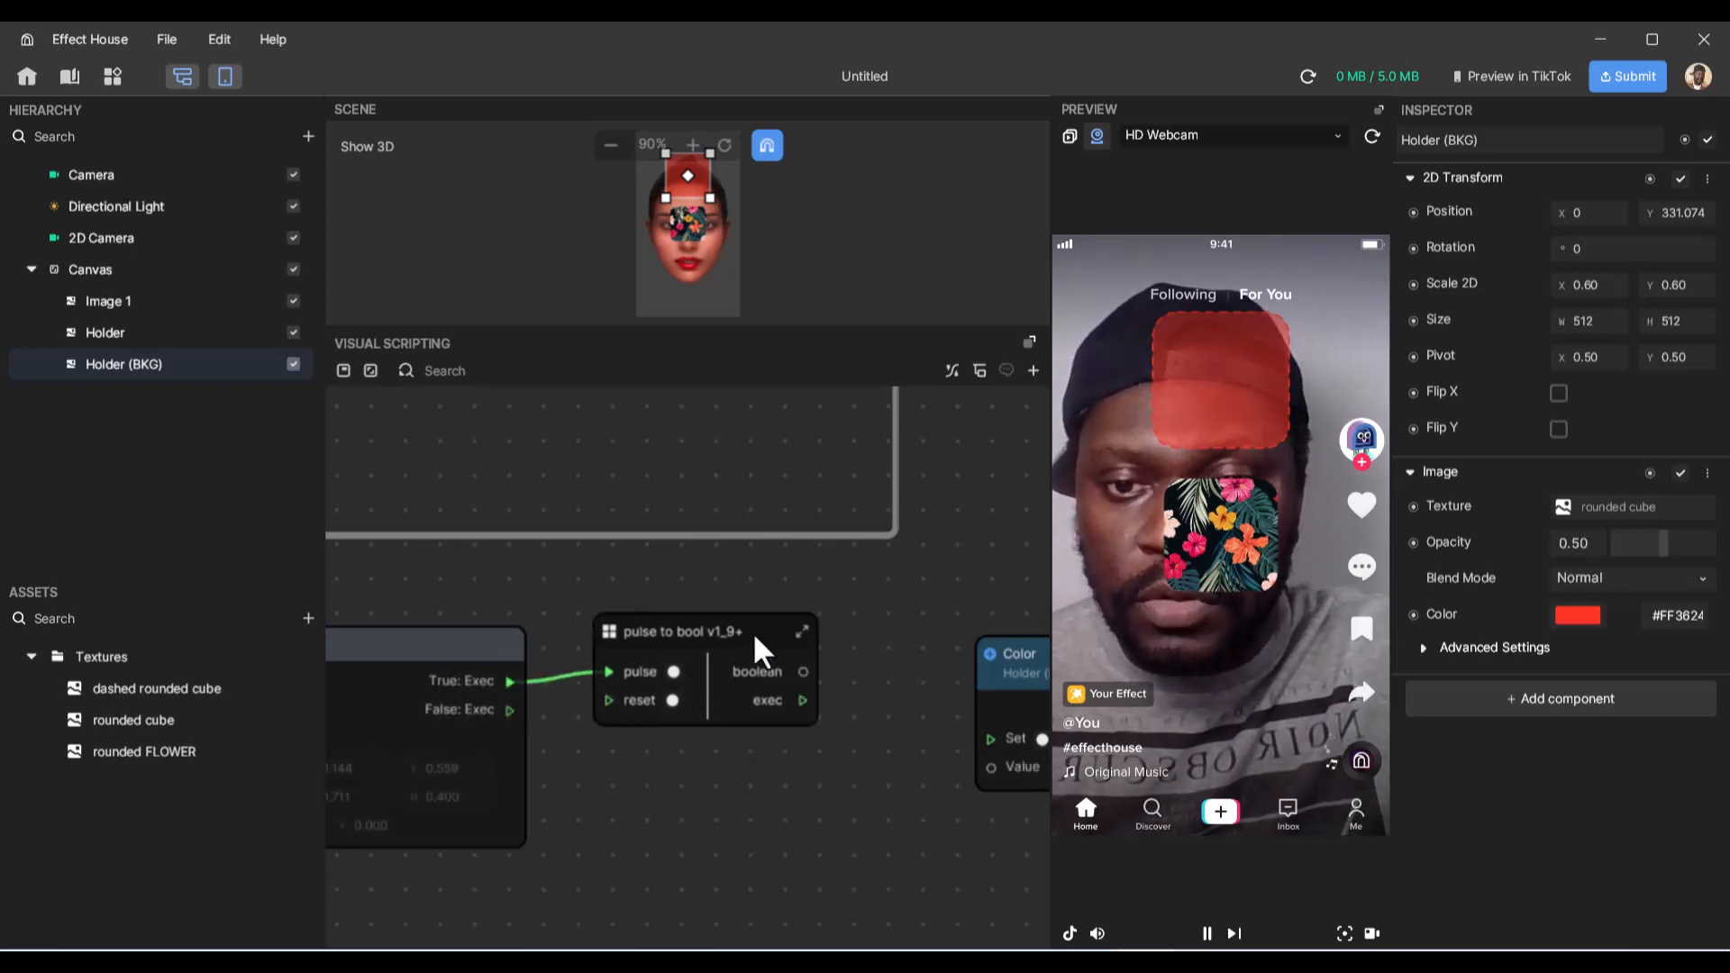
drag(753, 631, 761, 643)
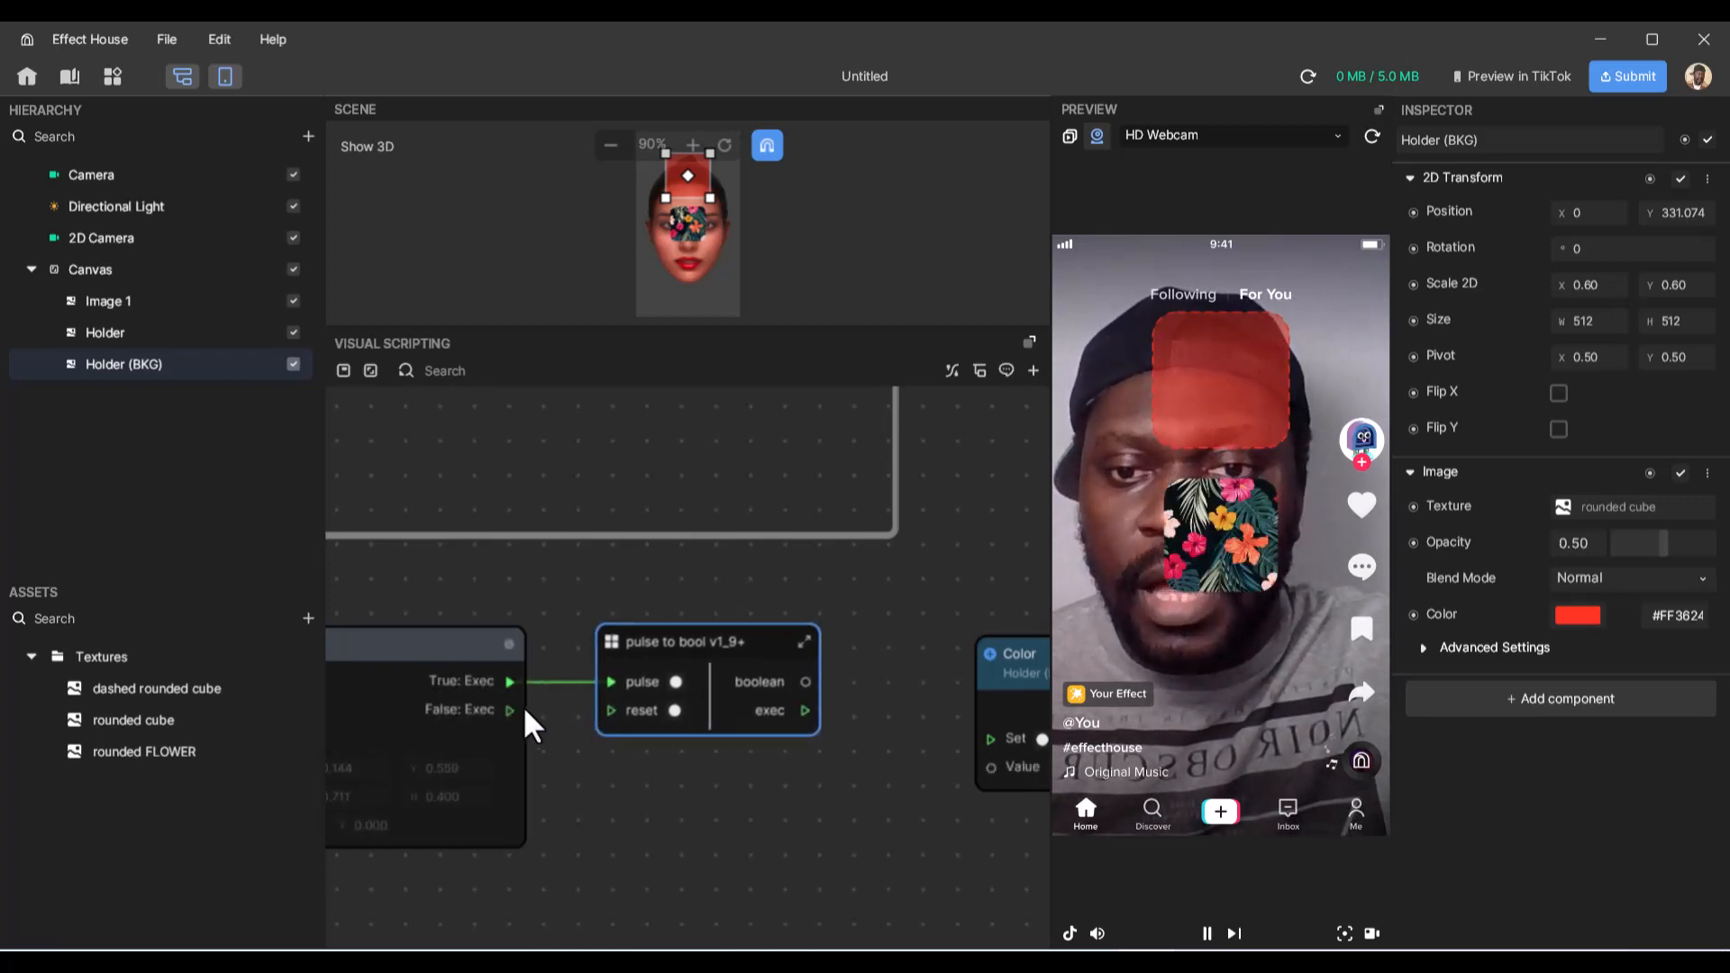
drag(525, 712, 608, 710)
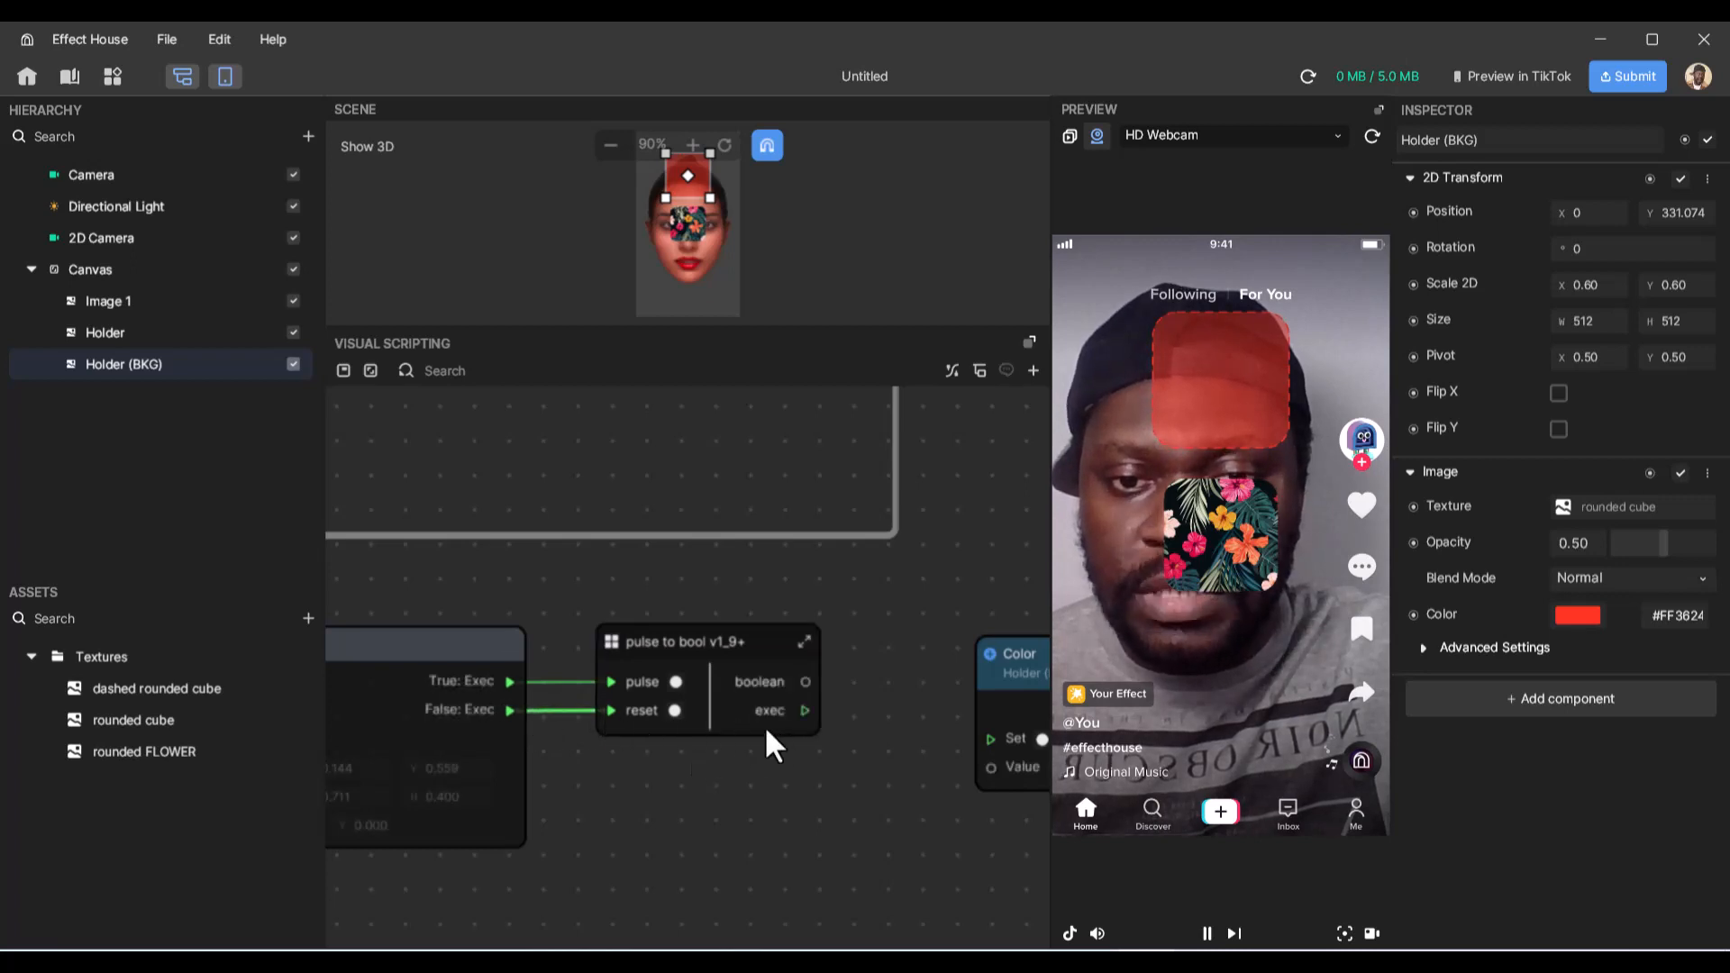
- Add a Logic Select node fed by the pulse to bool node's boolean output and place it before the Color node
scroll(860, 731, right, 5)
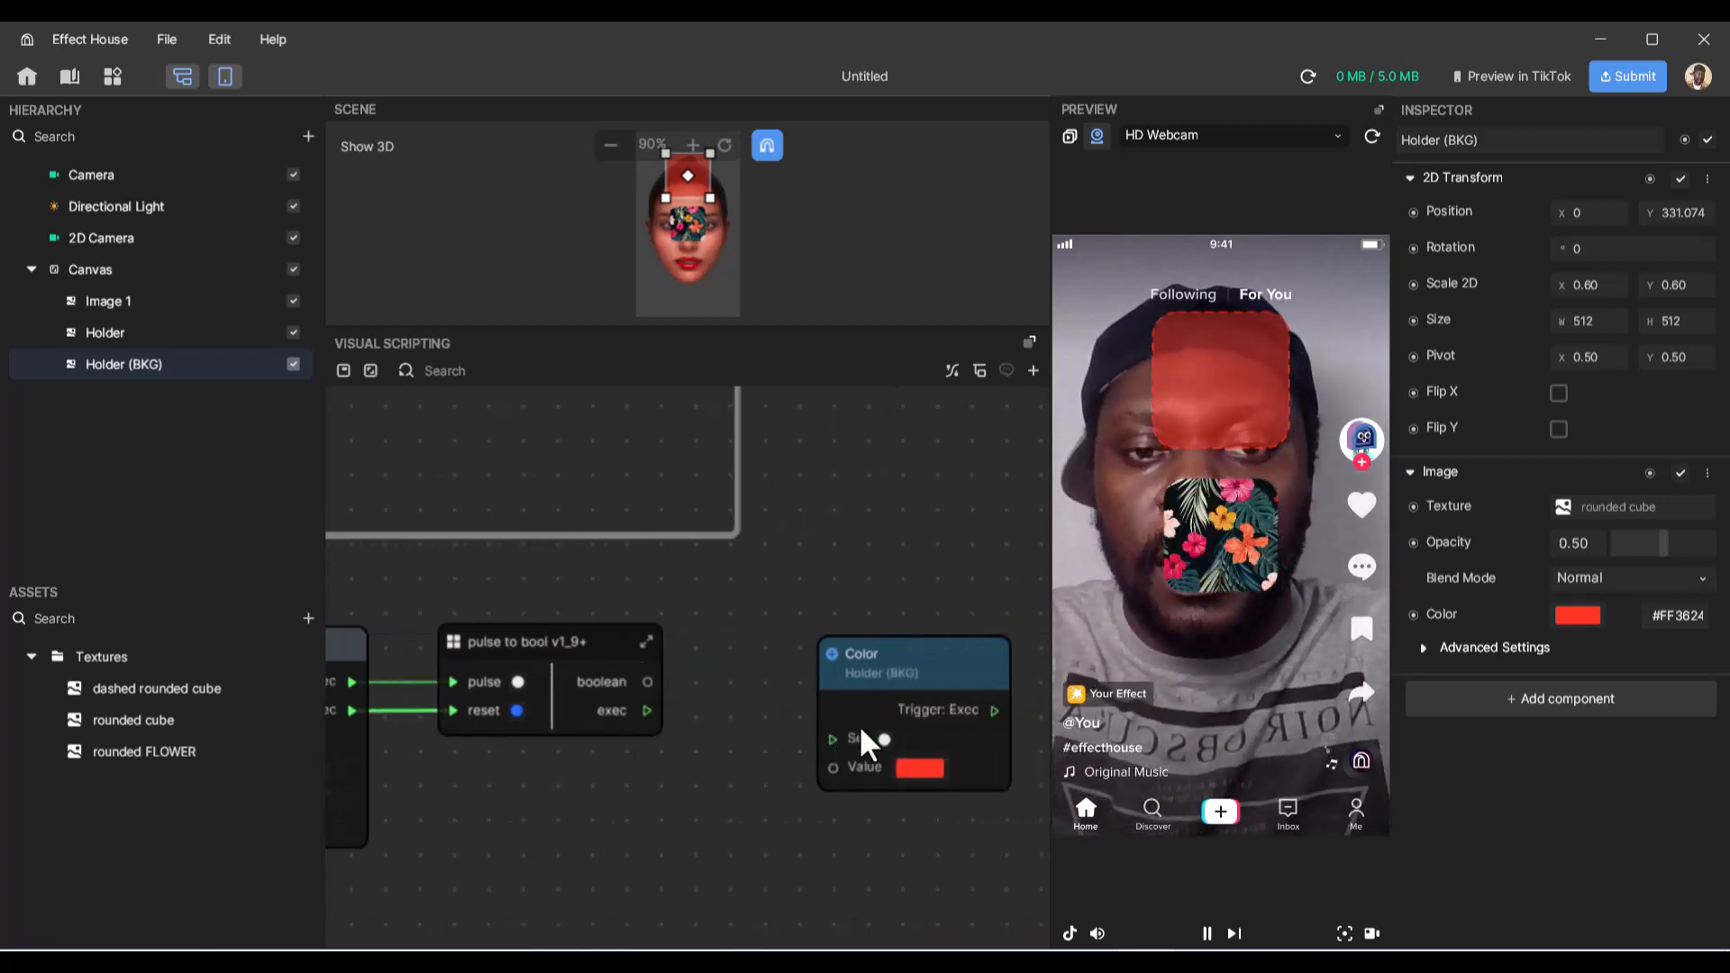
scroll(859, 725, right, 3)
drag(865, 646, 1008, 609)
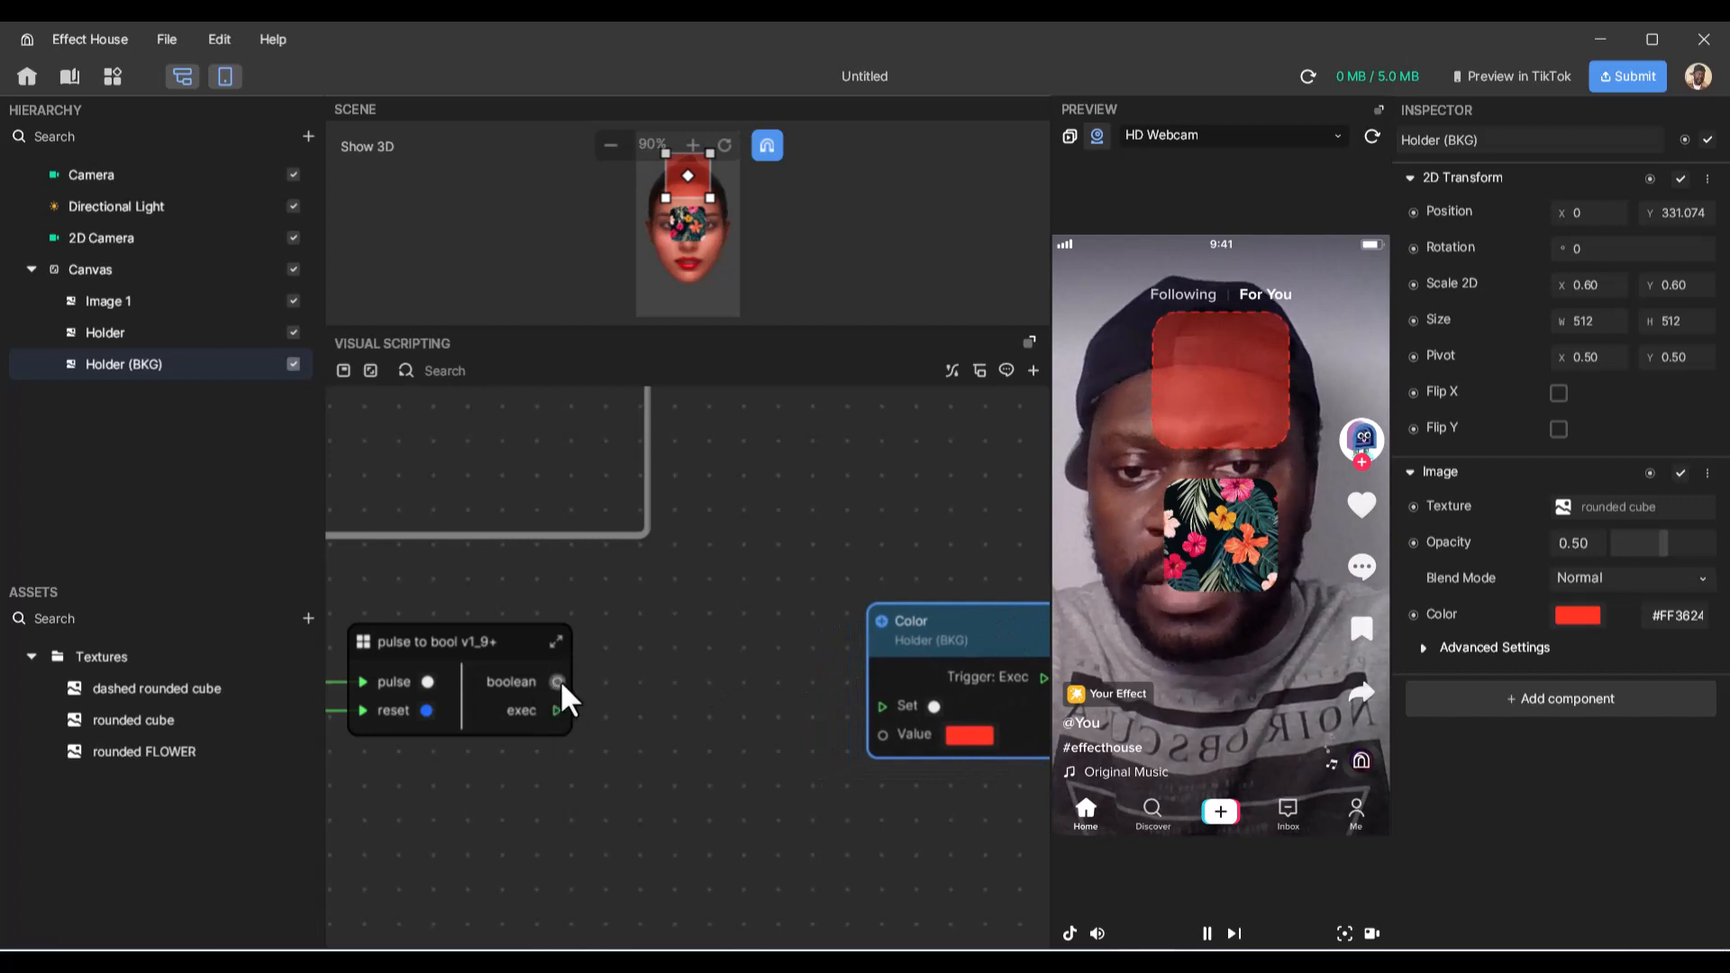
drag(558, 682, 639, 678)
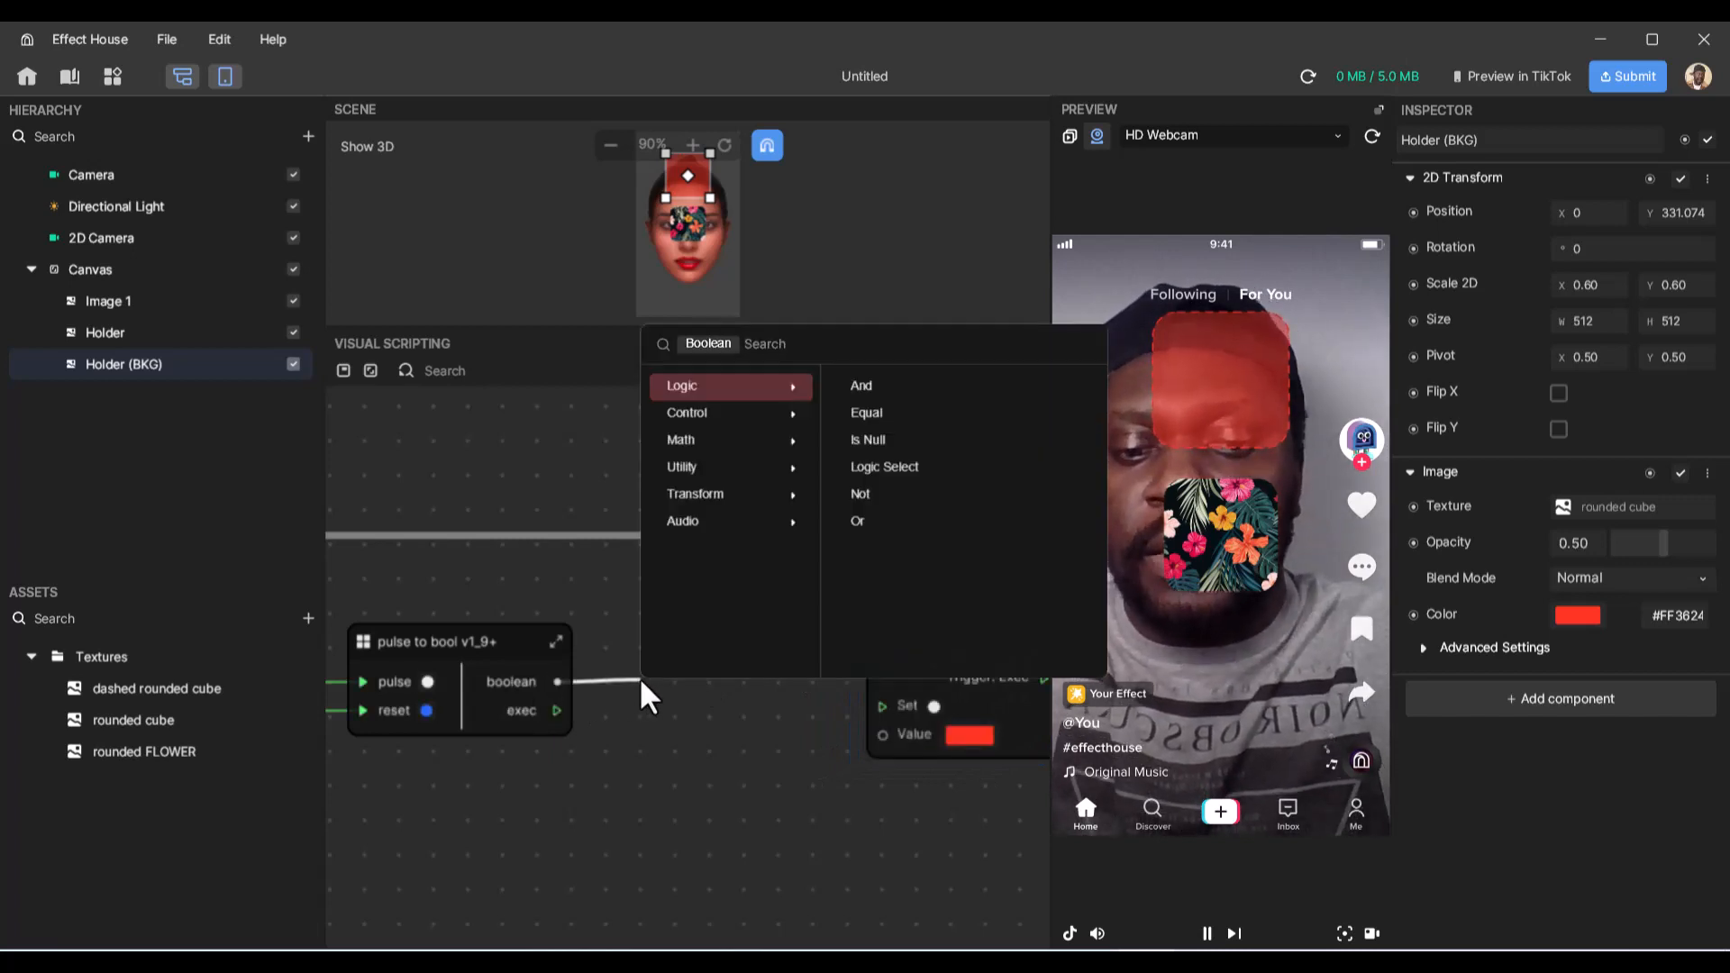
text(LOGIC)
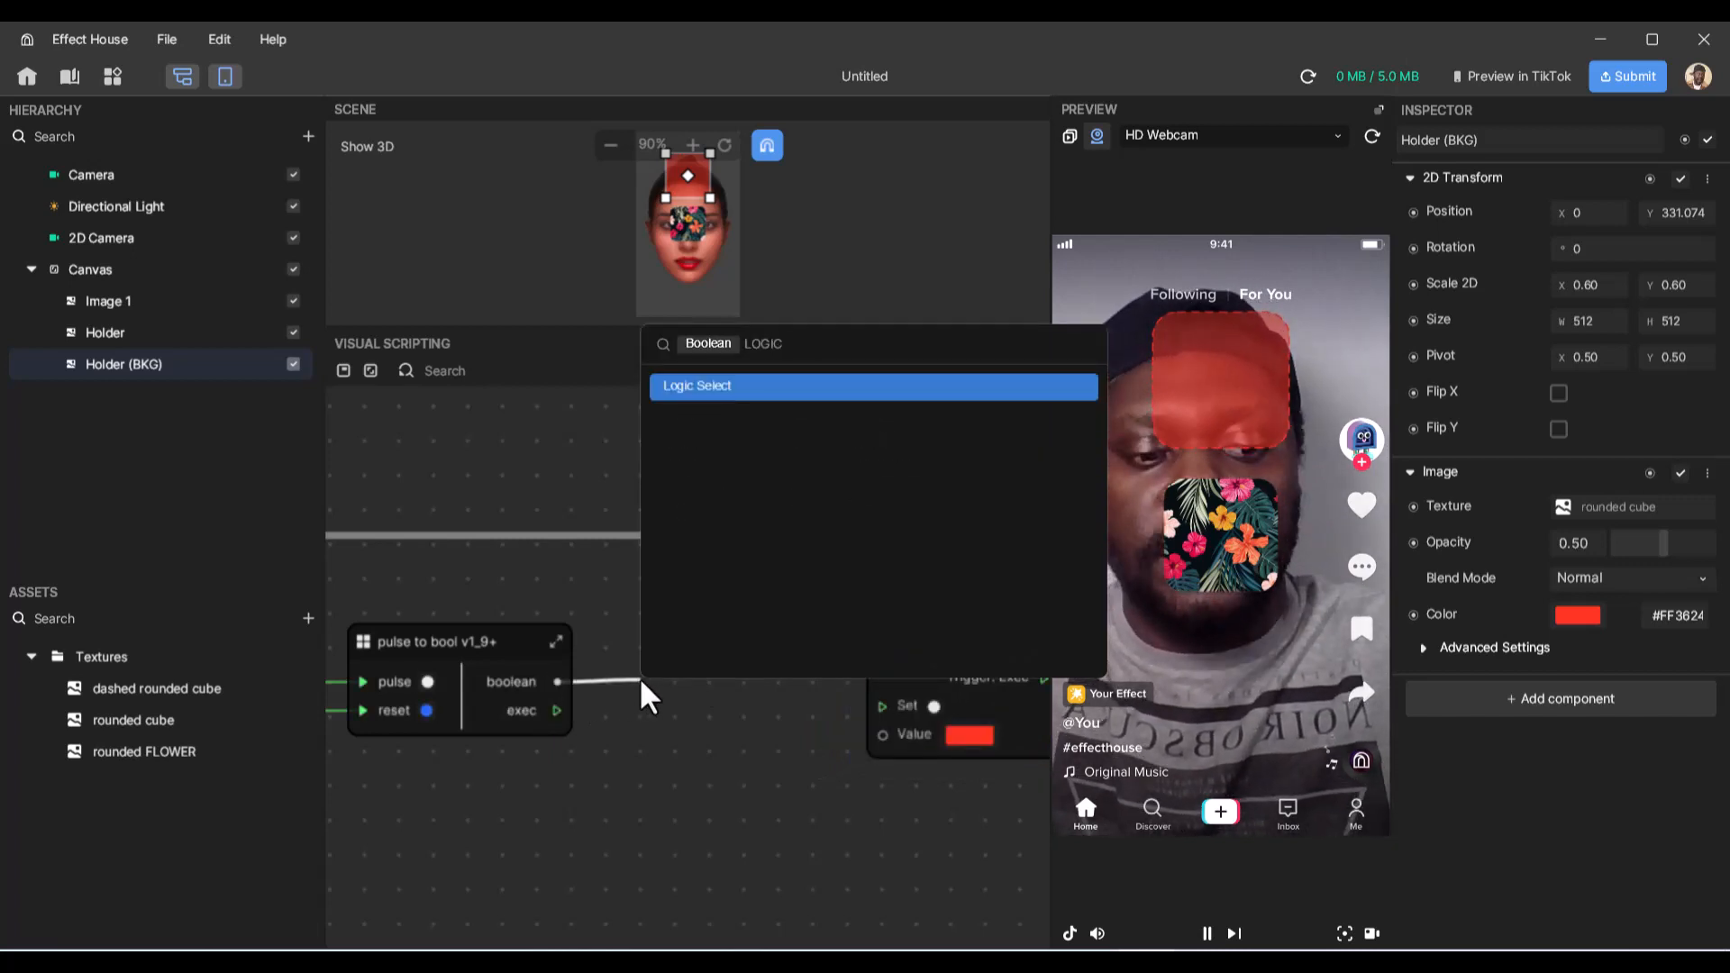
key(Return)
drag(946, 656, 1055, 649)
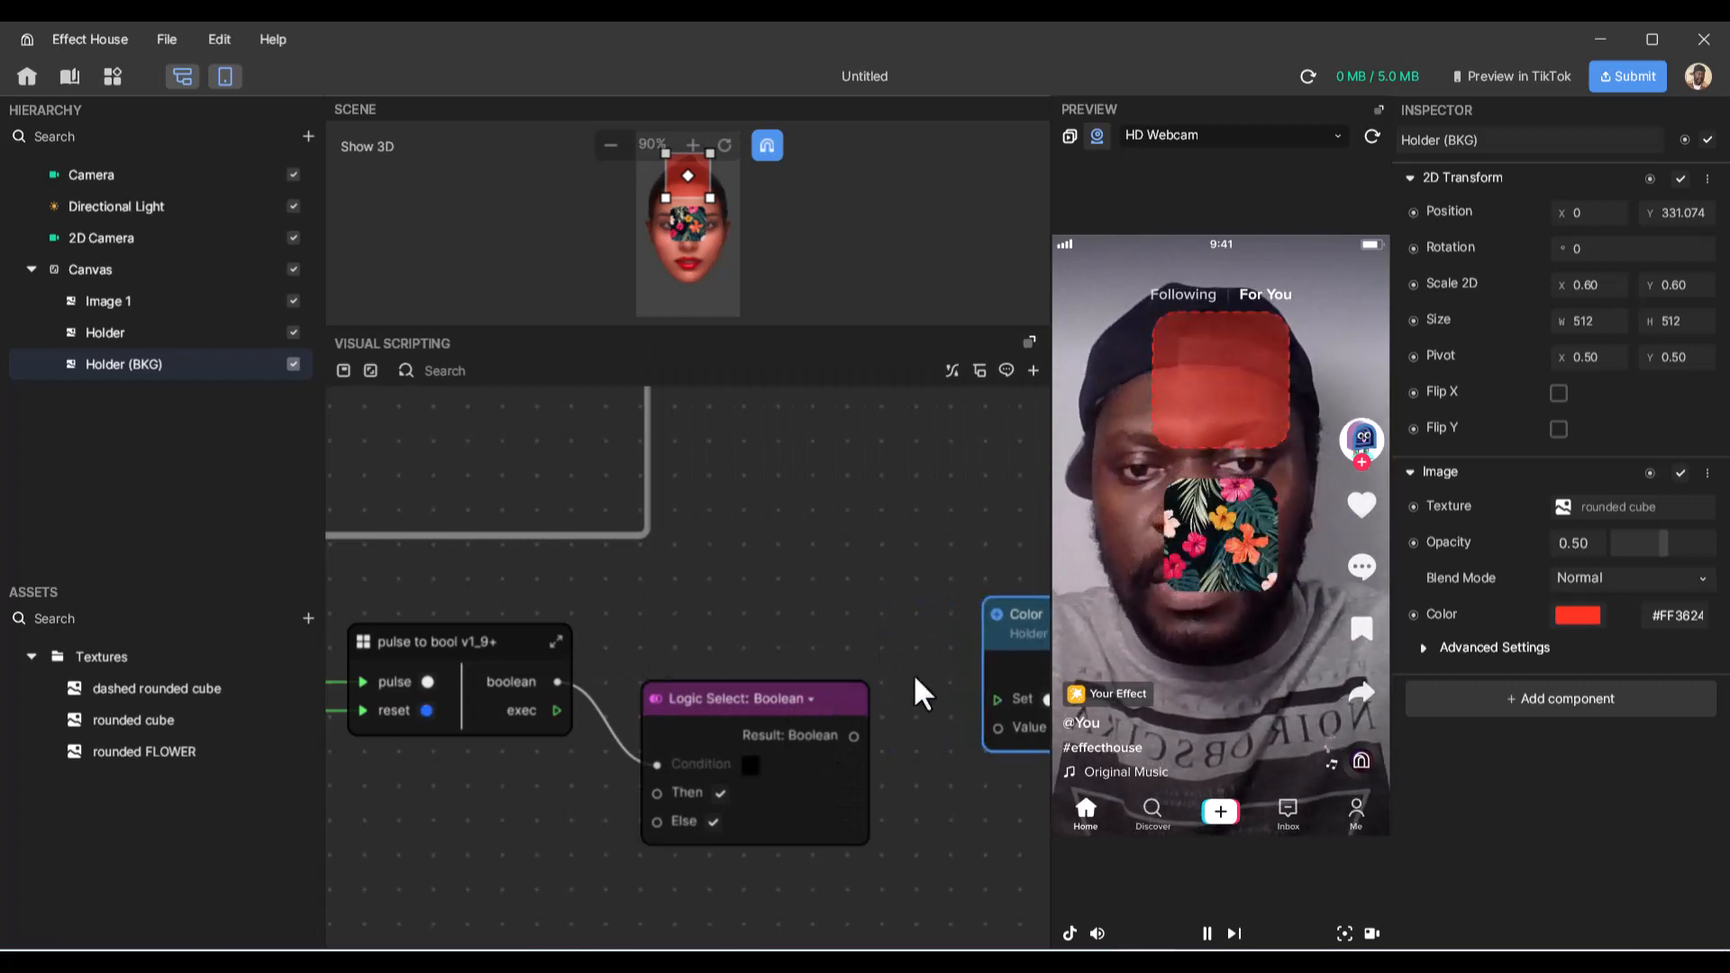
drag(831, 705, 840, 622)
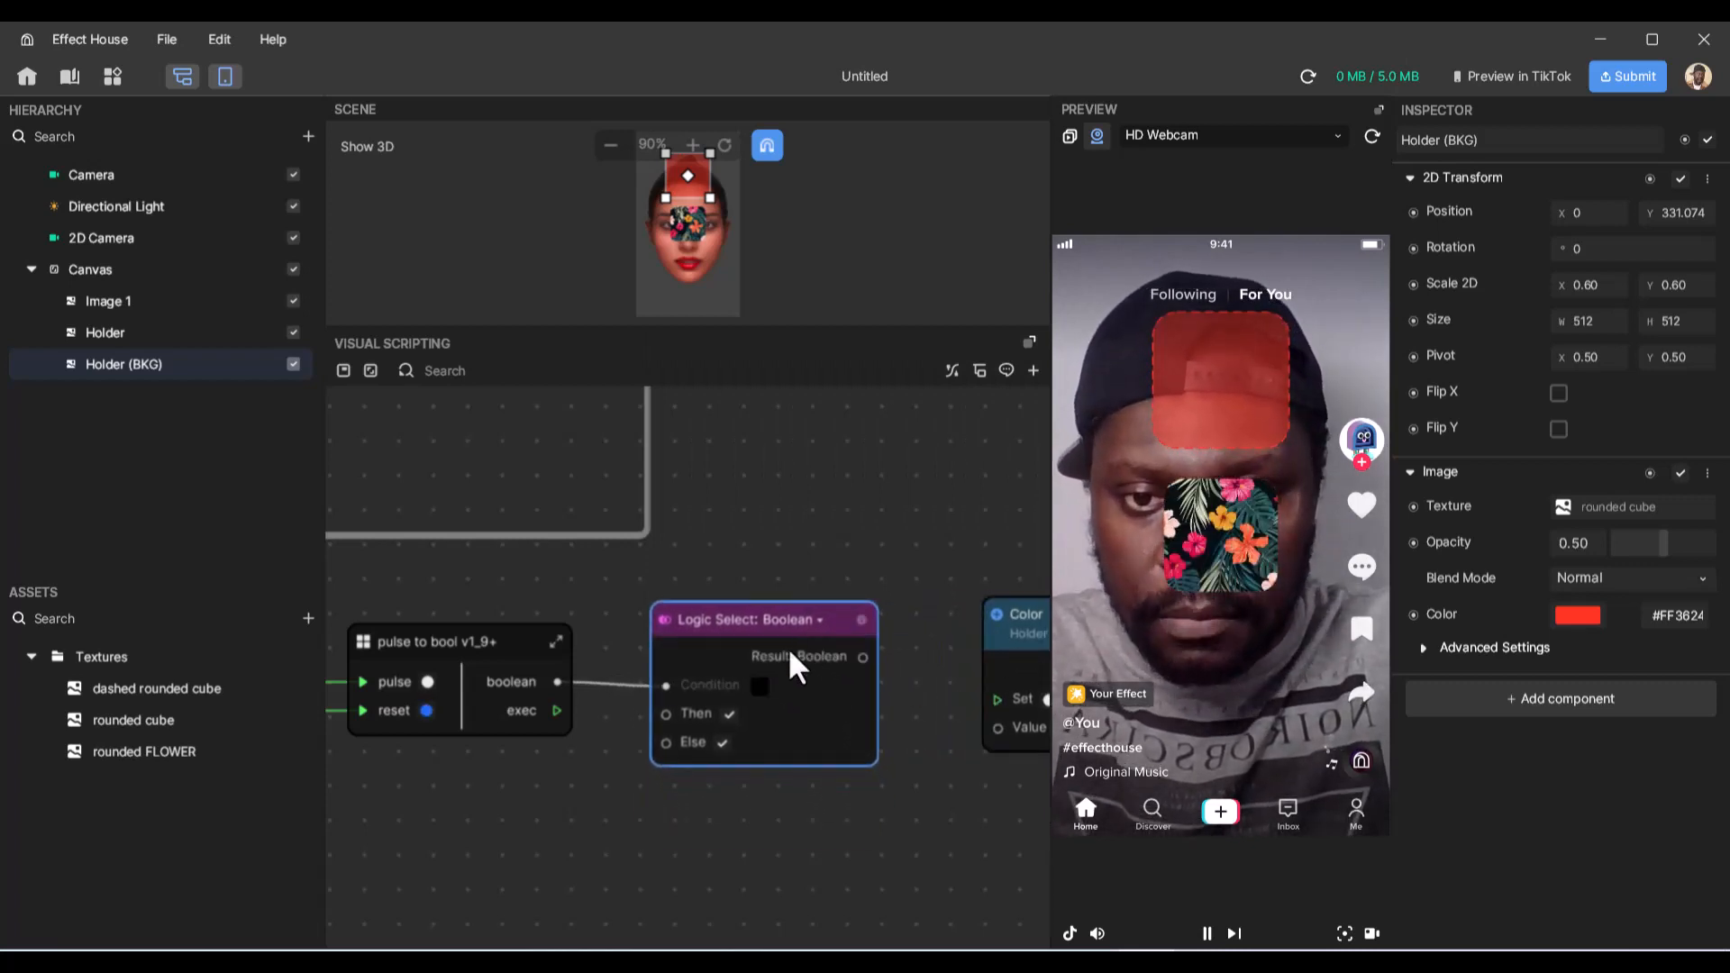
- Change the Logic Select node's data type to Color
scroll(696, 739, right, 5)
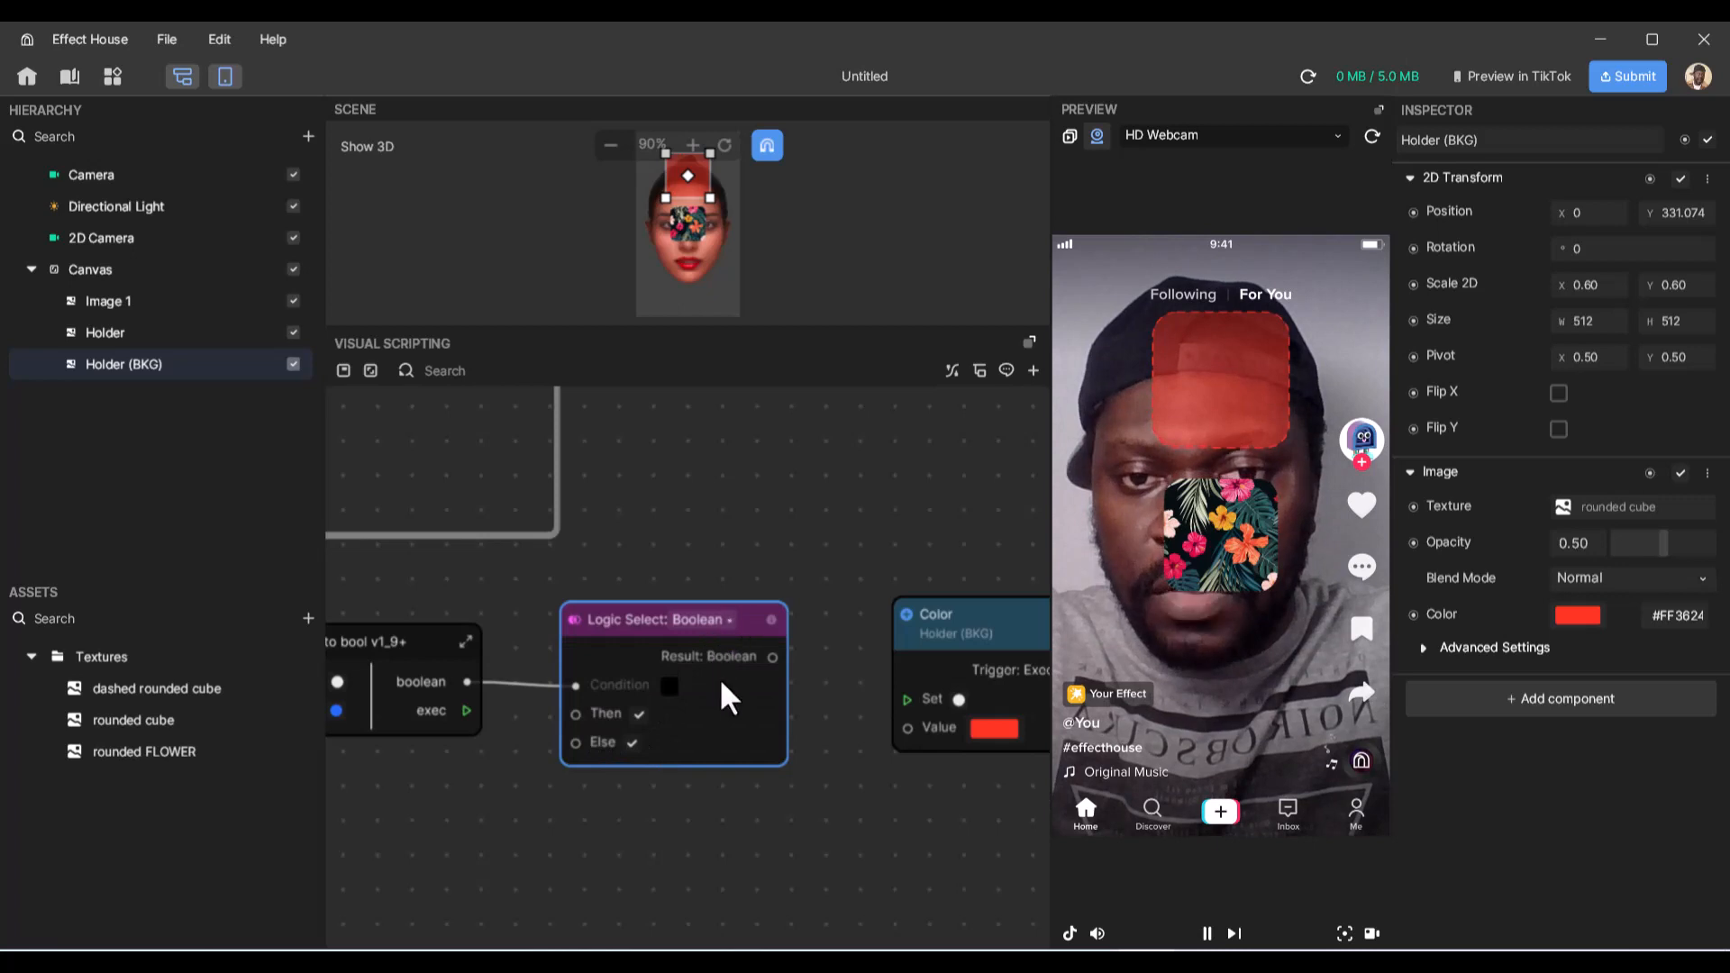
click(730, 620)
click(779, 775)
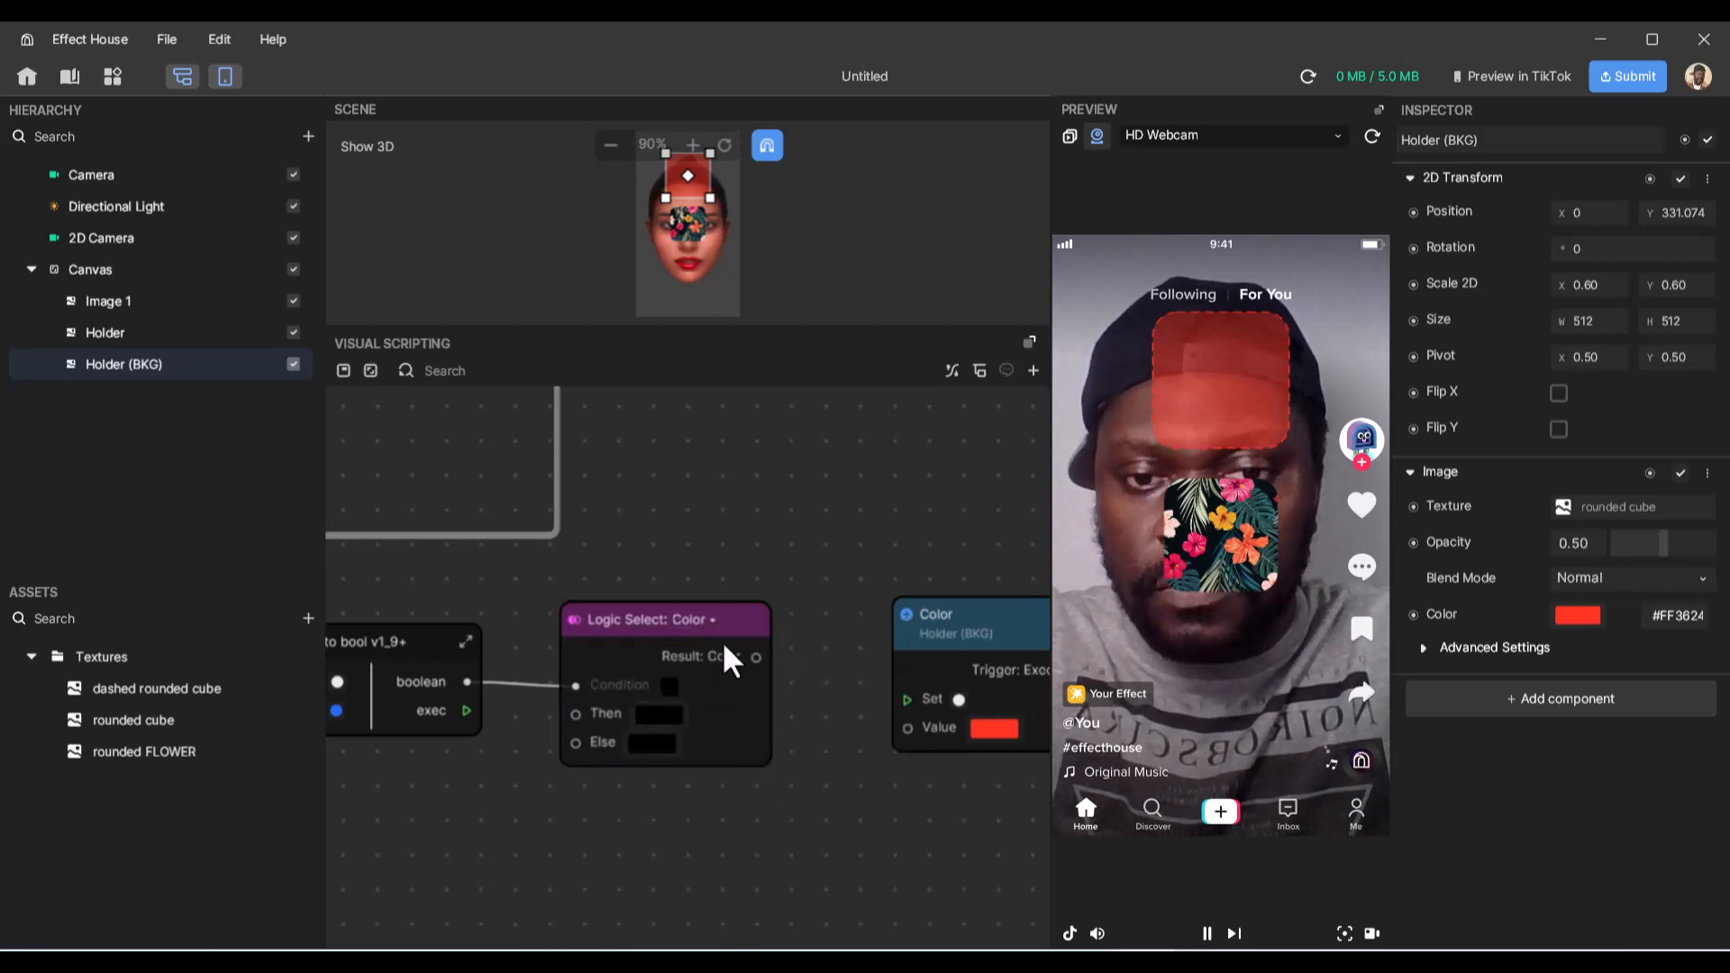
- Set the Logic Select node's Then colour to bright red, #FE3829
click(664, 714)
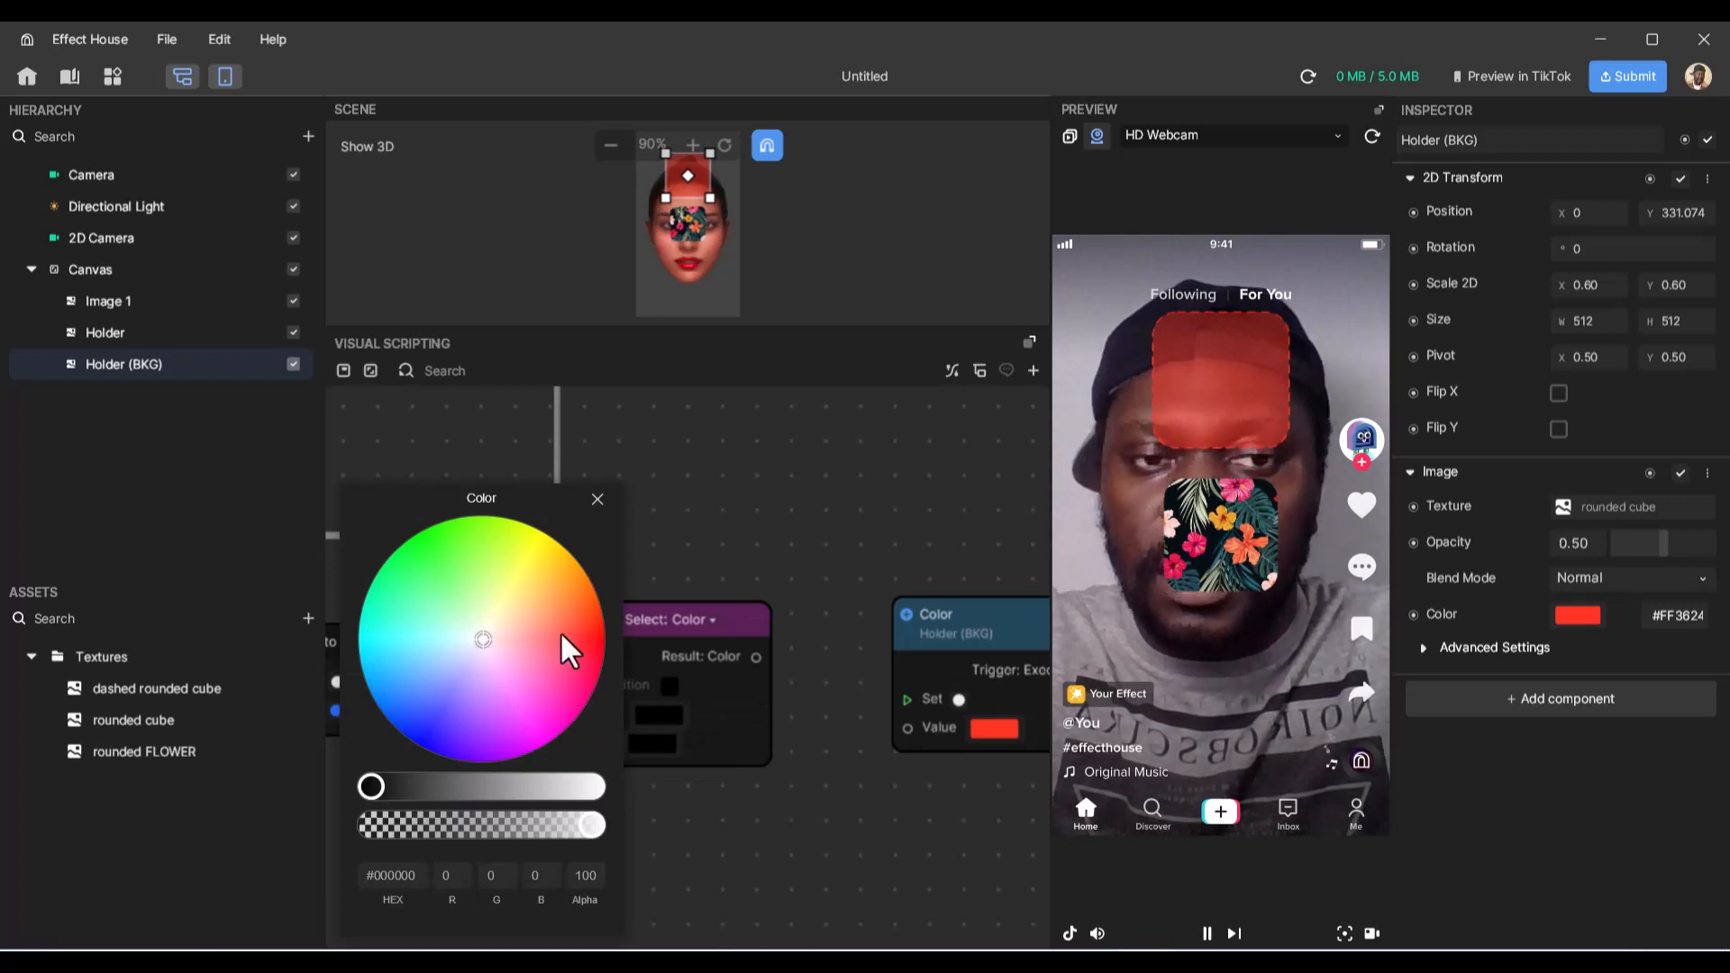
click(584, 629)
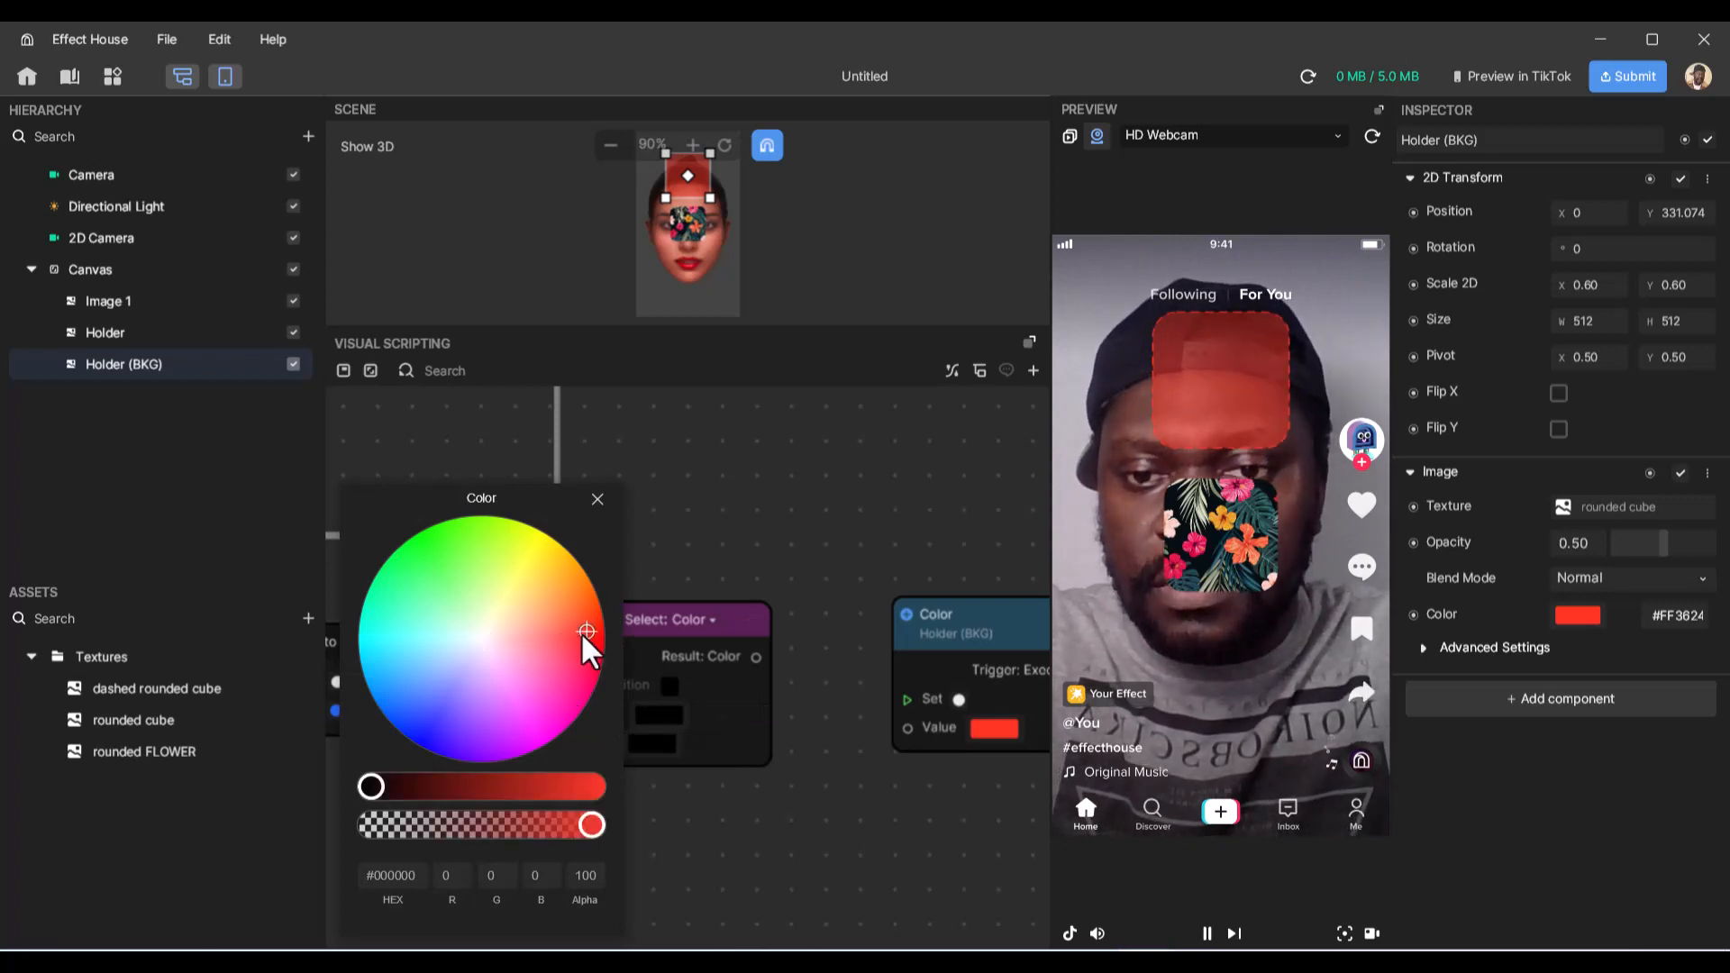
drag(372, 784, 573, 783)
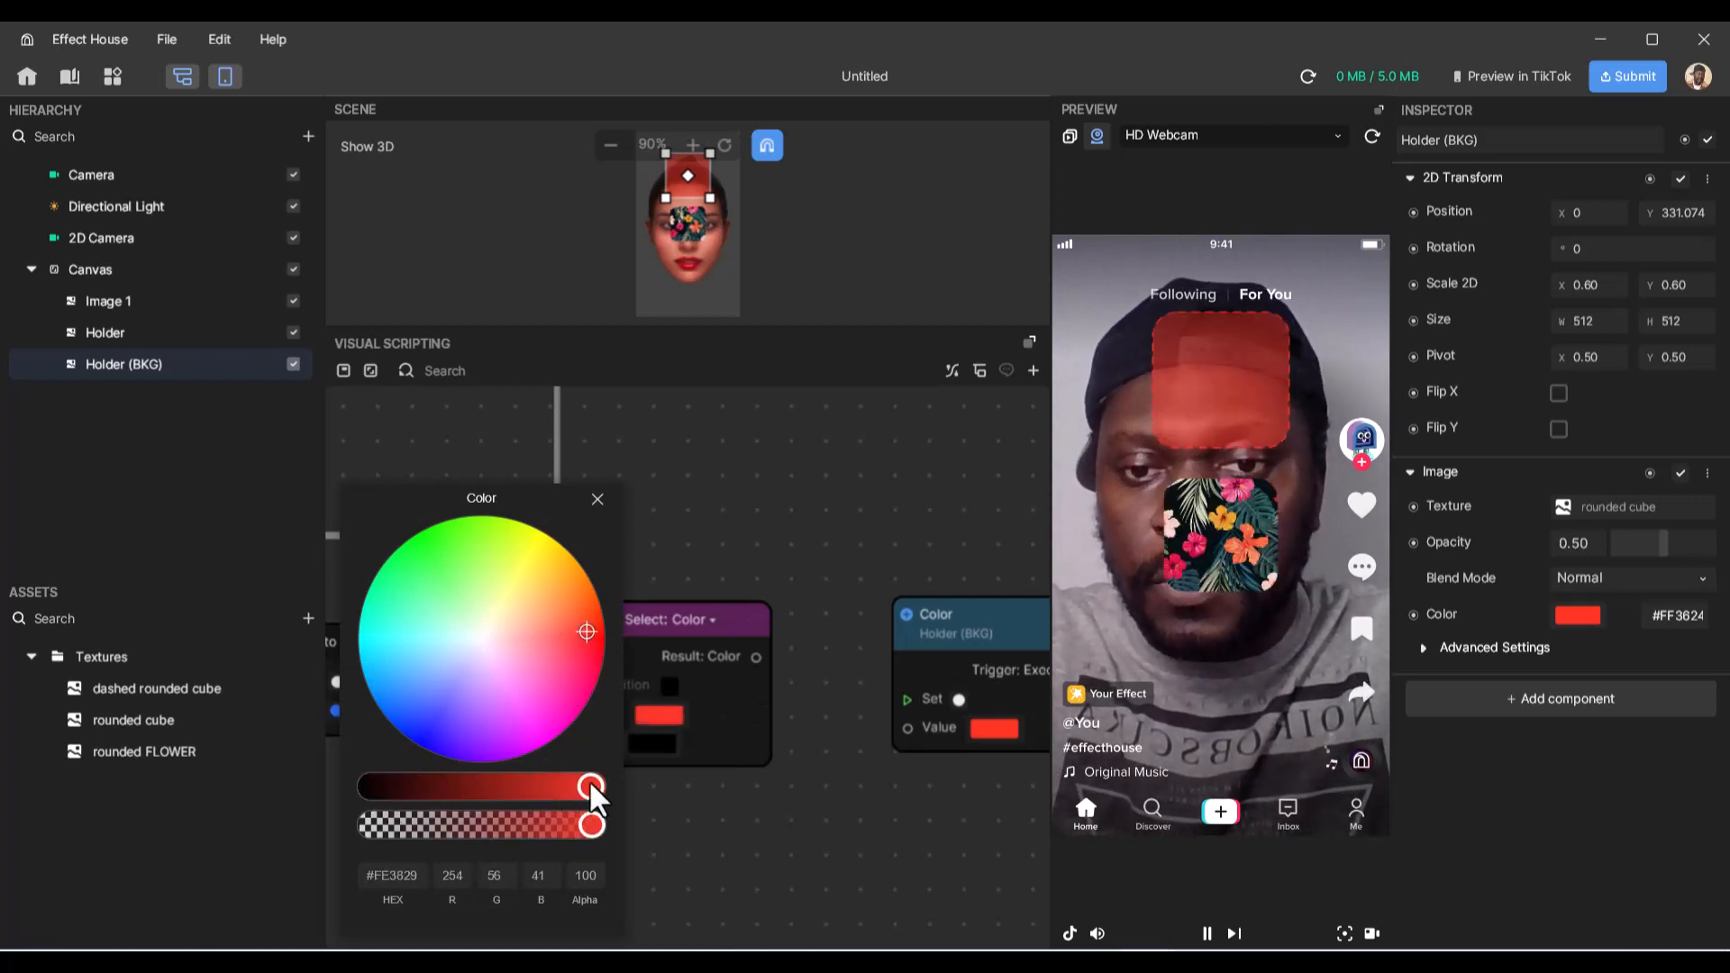
click(610, 516)
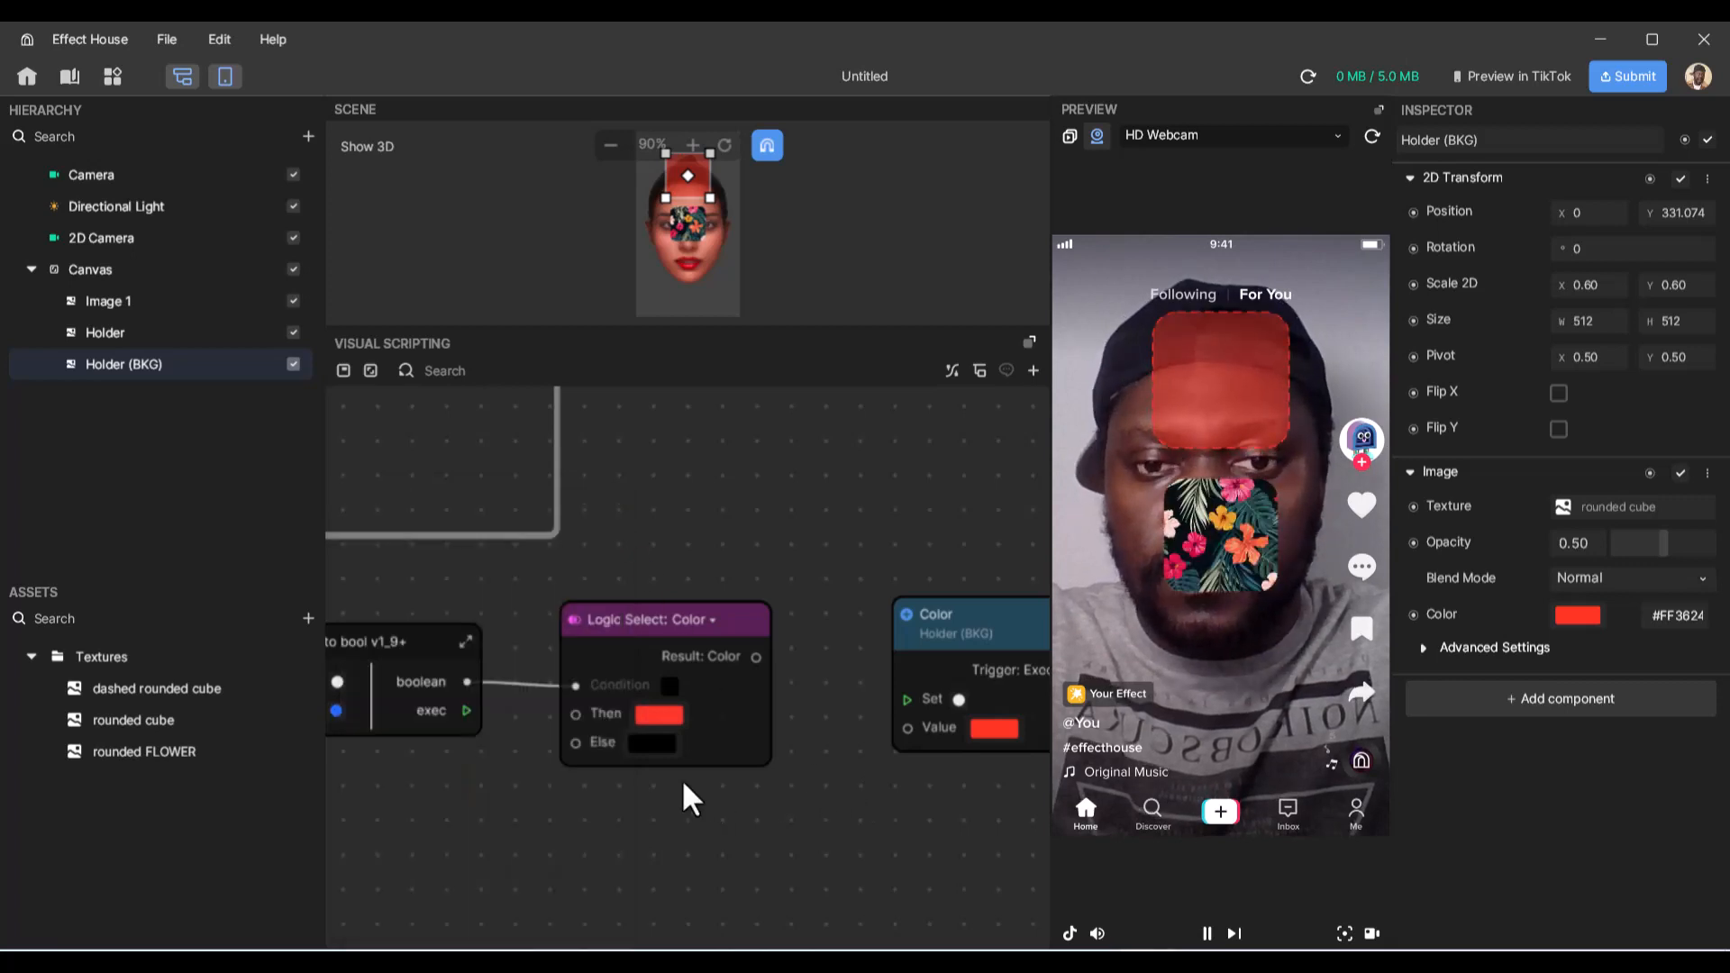
click(652, 743)
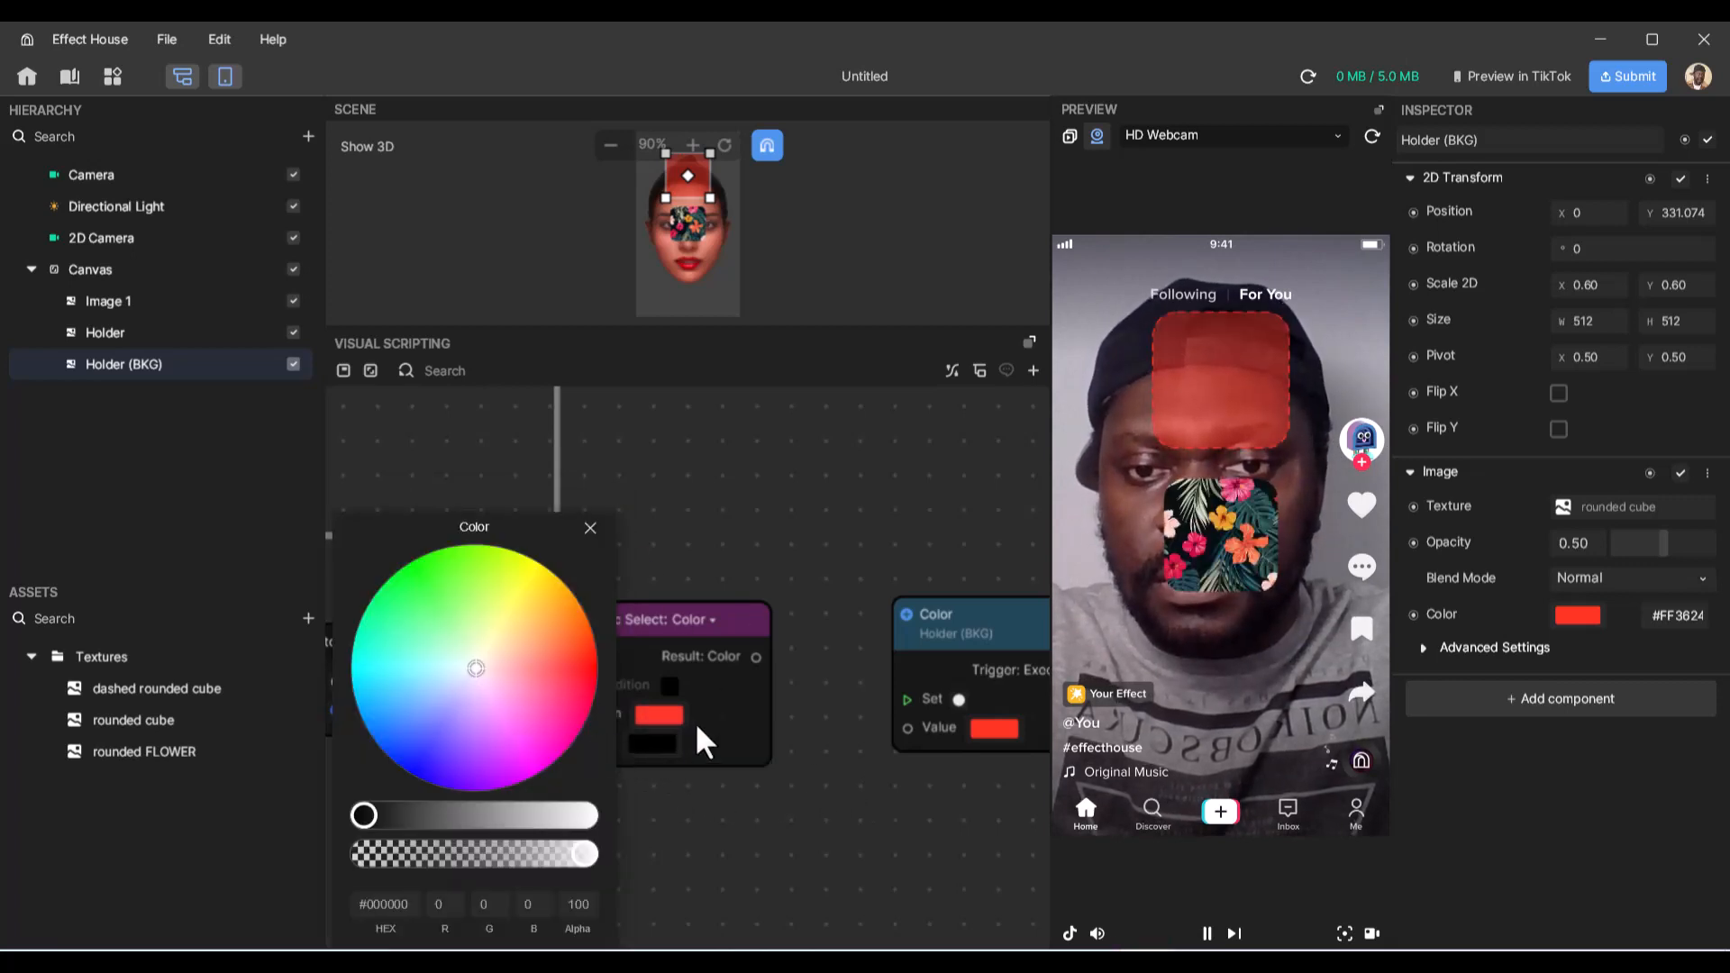
click(595, 530)
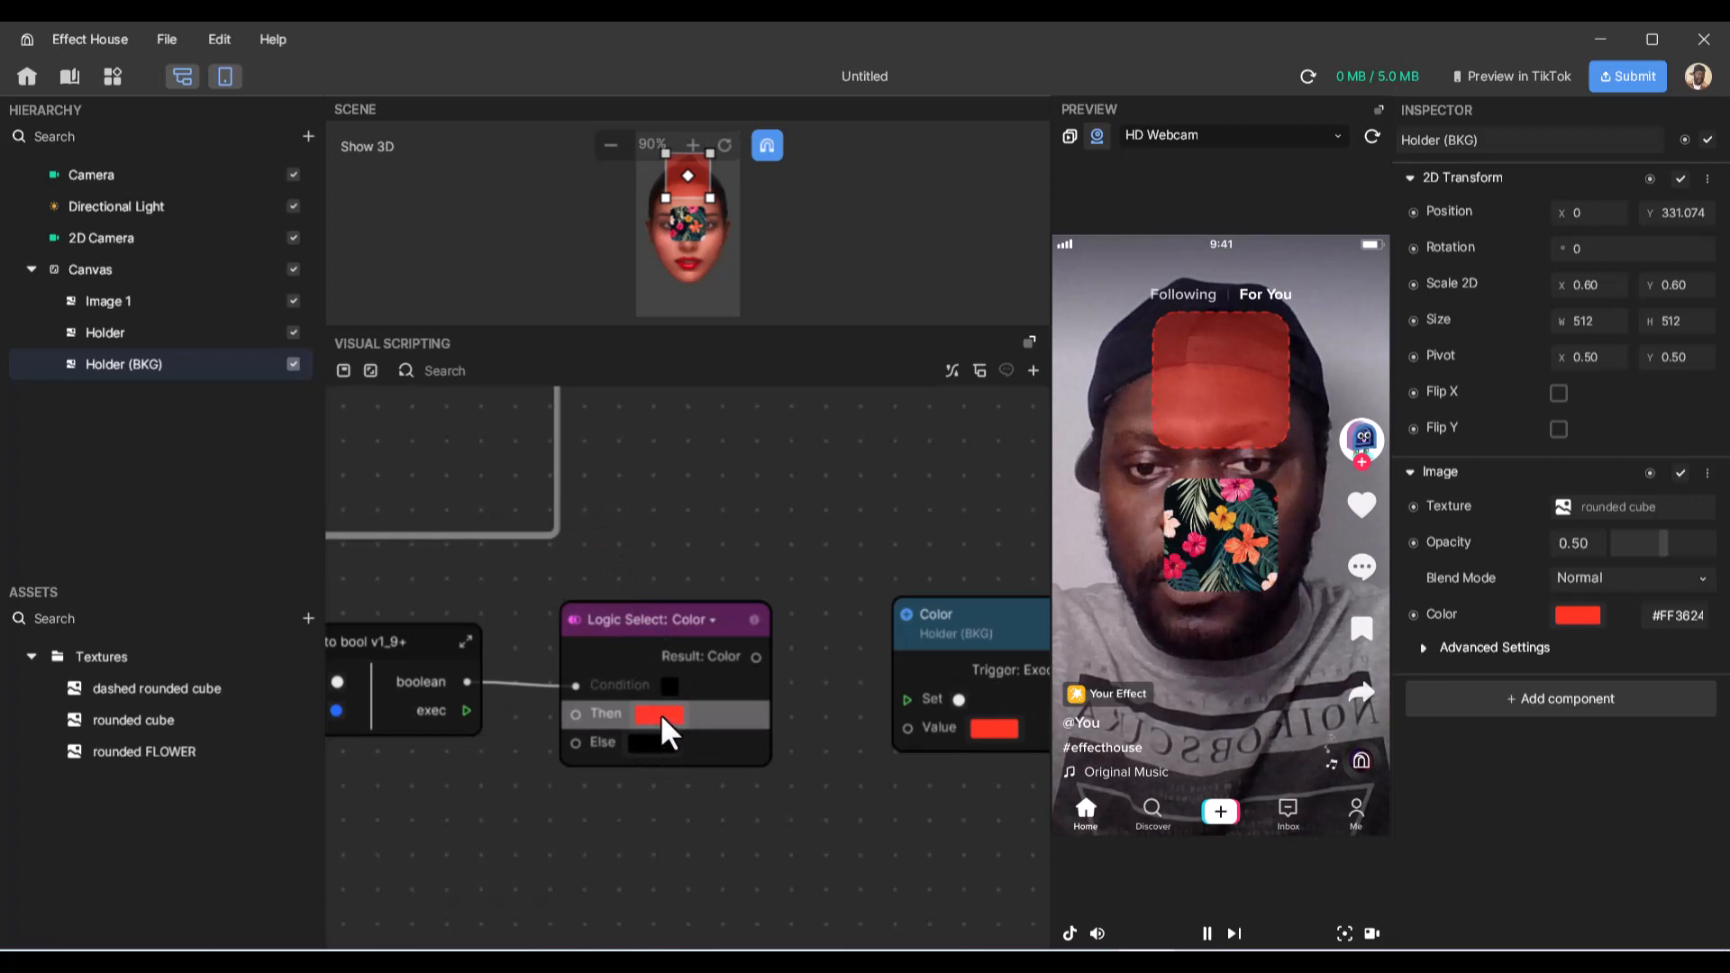
- Change the Logic Select node's Then colour to bright green
click(660, 715)
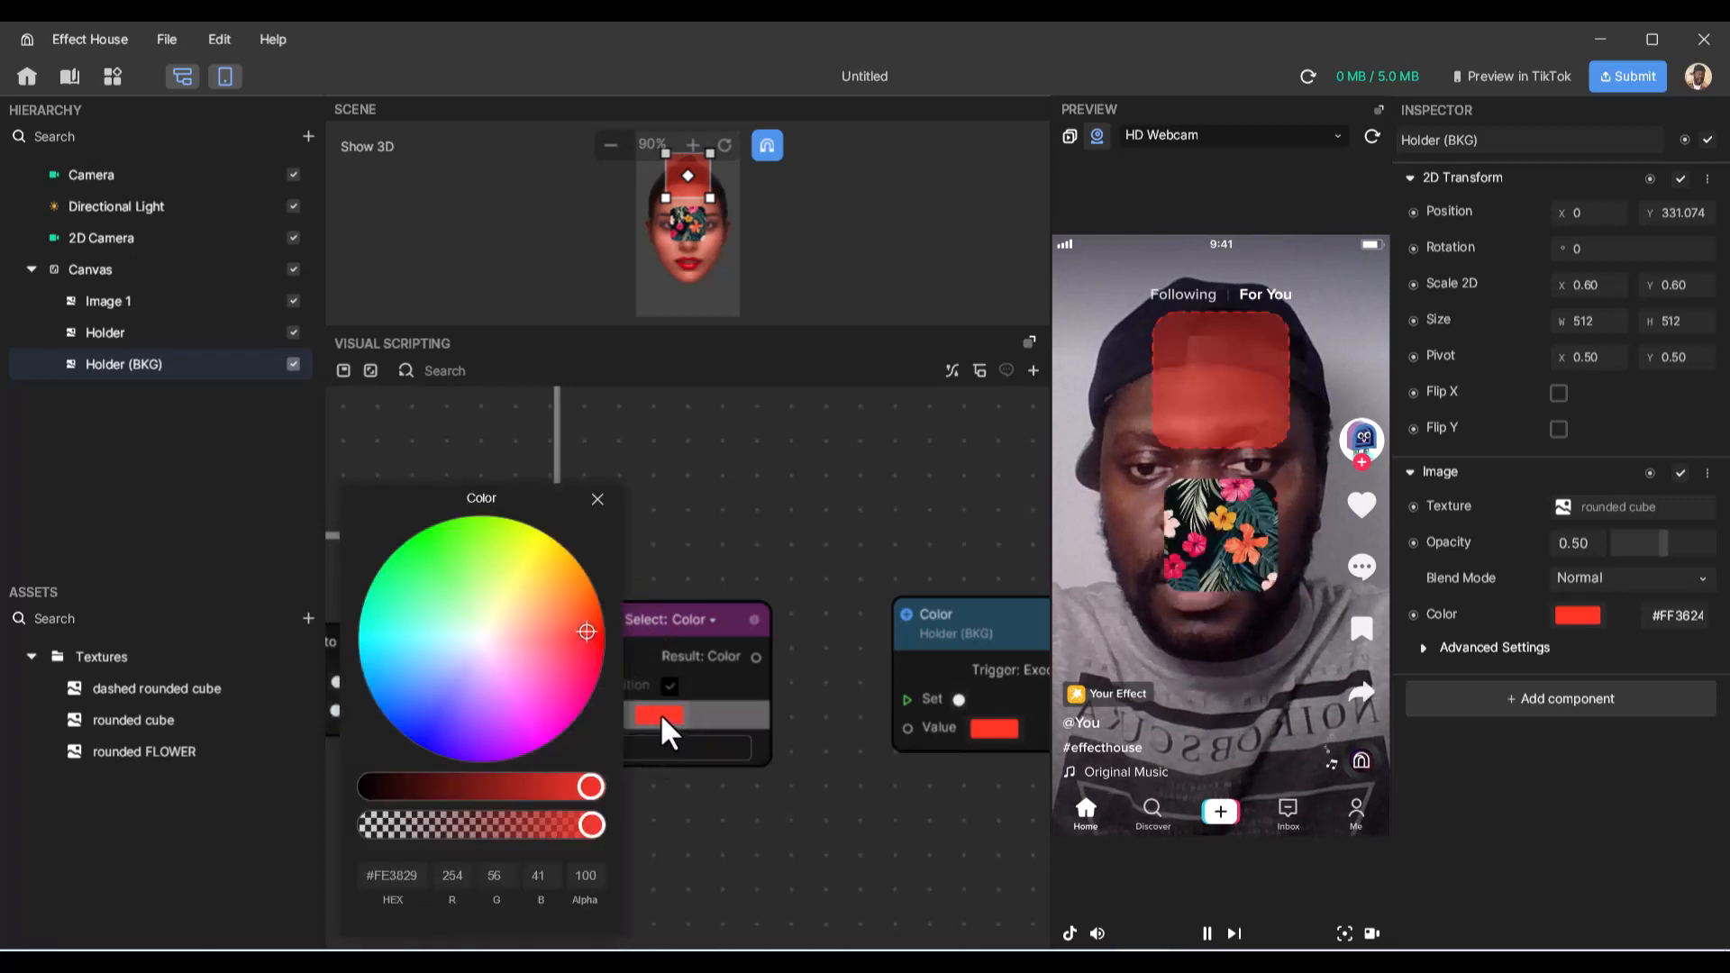
click(438, 542)
click(595, 501)
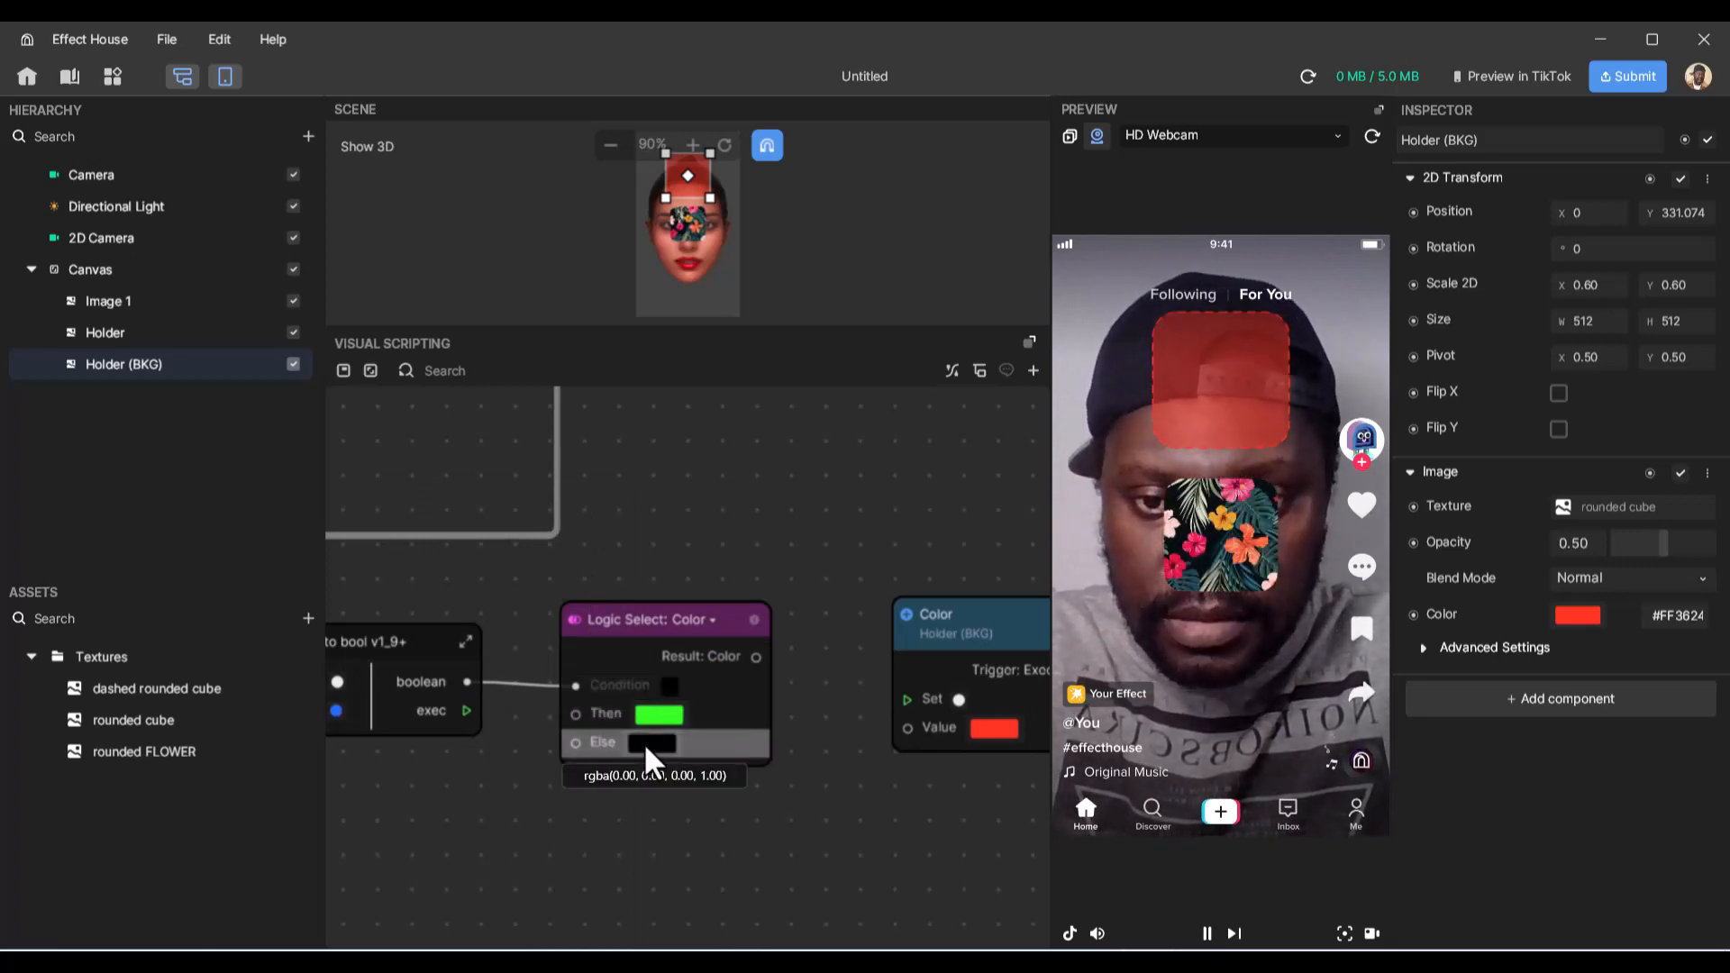
- Set the Logic Select node's Else colour to bright red, #FF351D
click(644, 744)
click(585, 655)
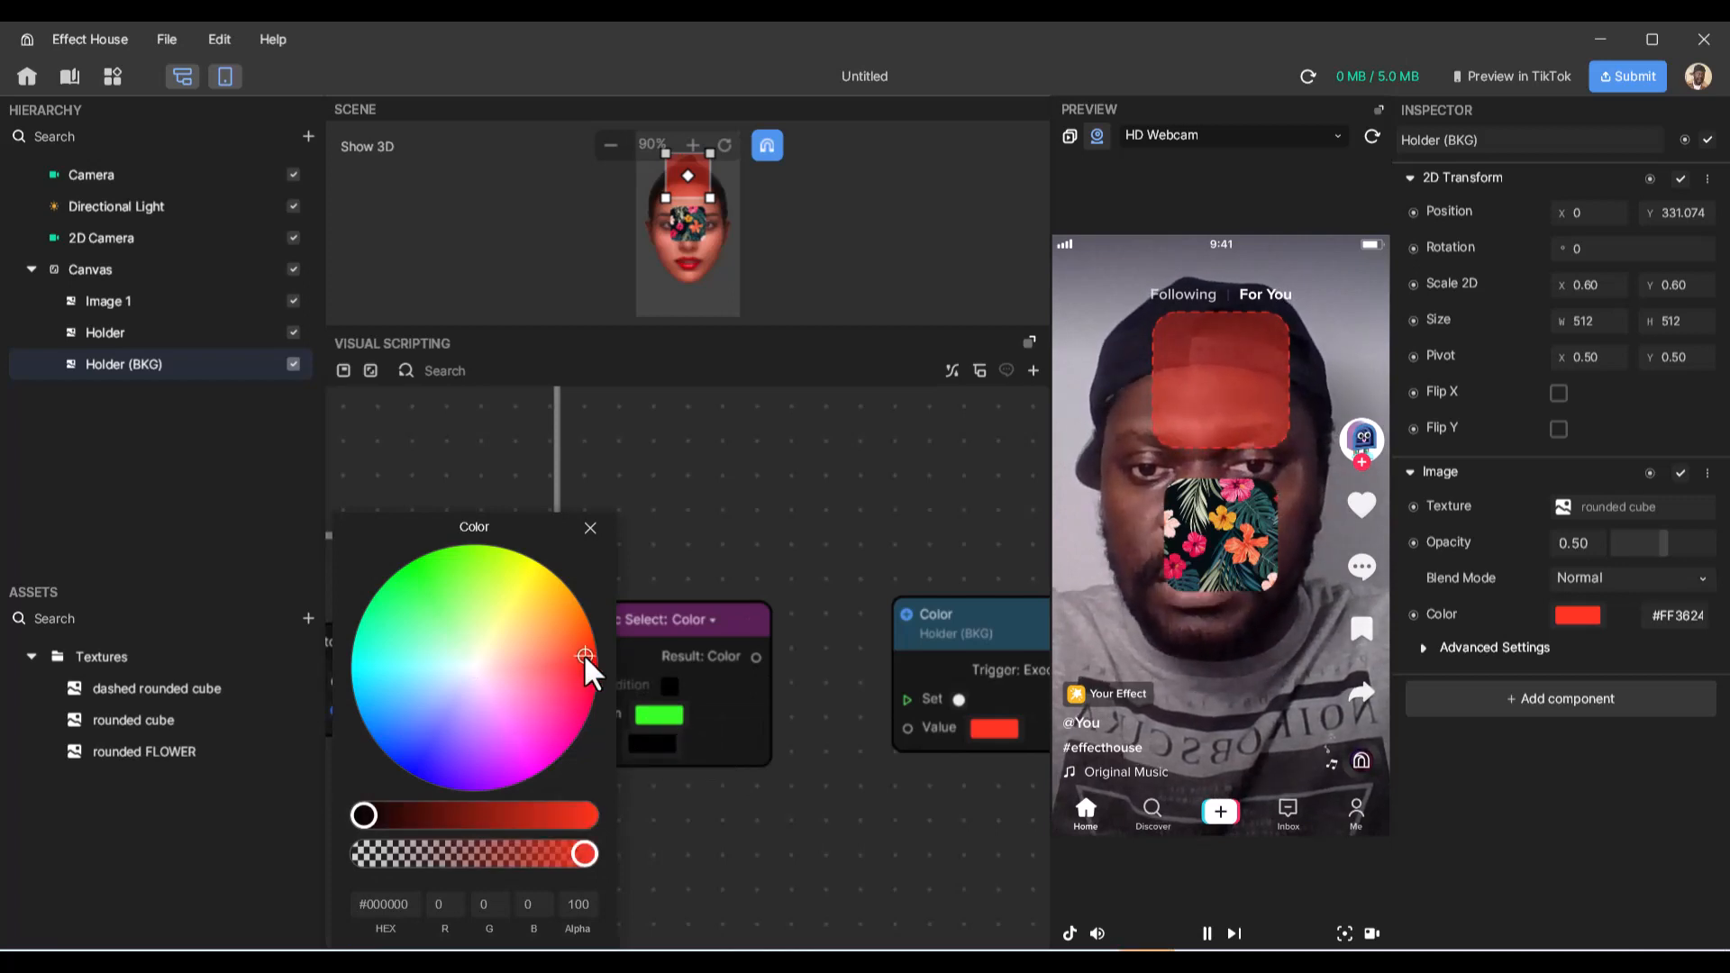
drag(376, 817, 587, 821)
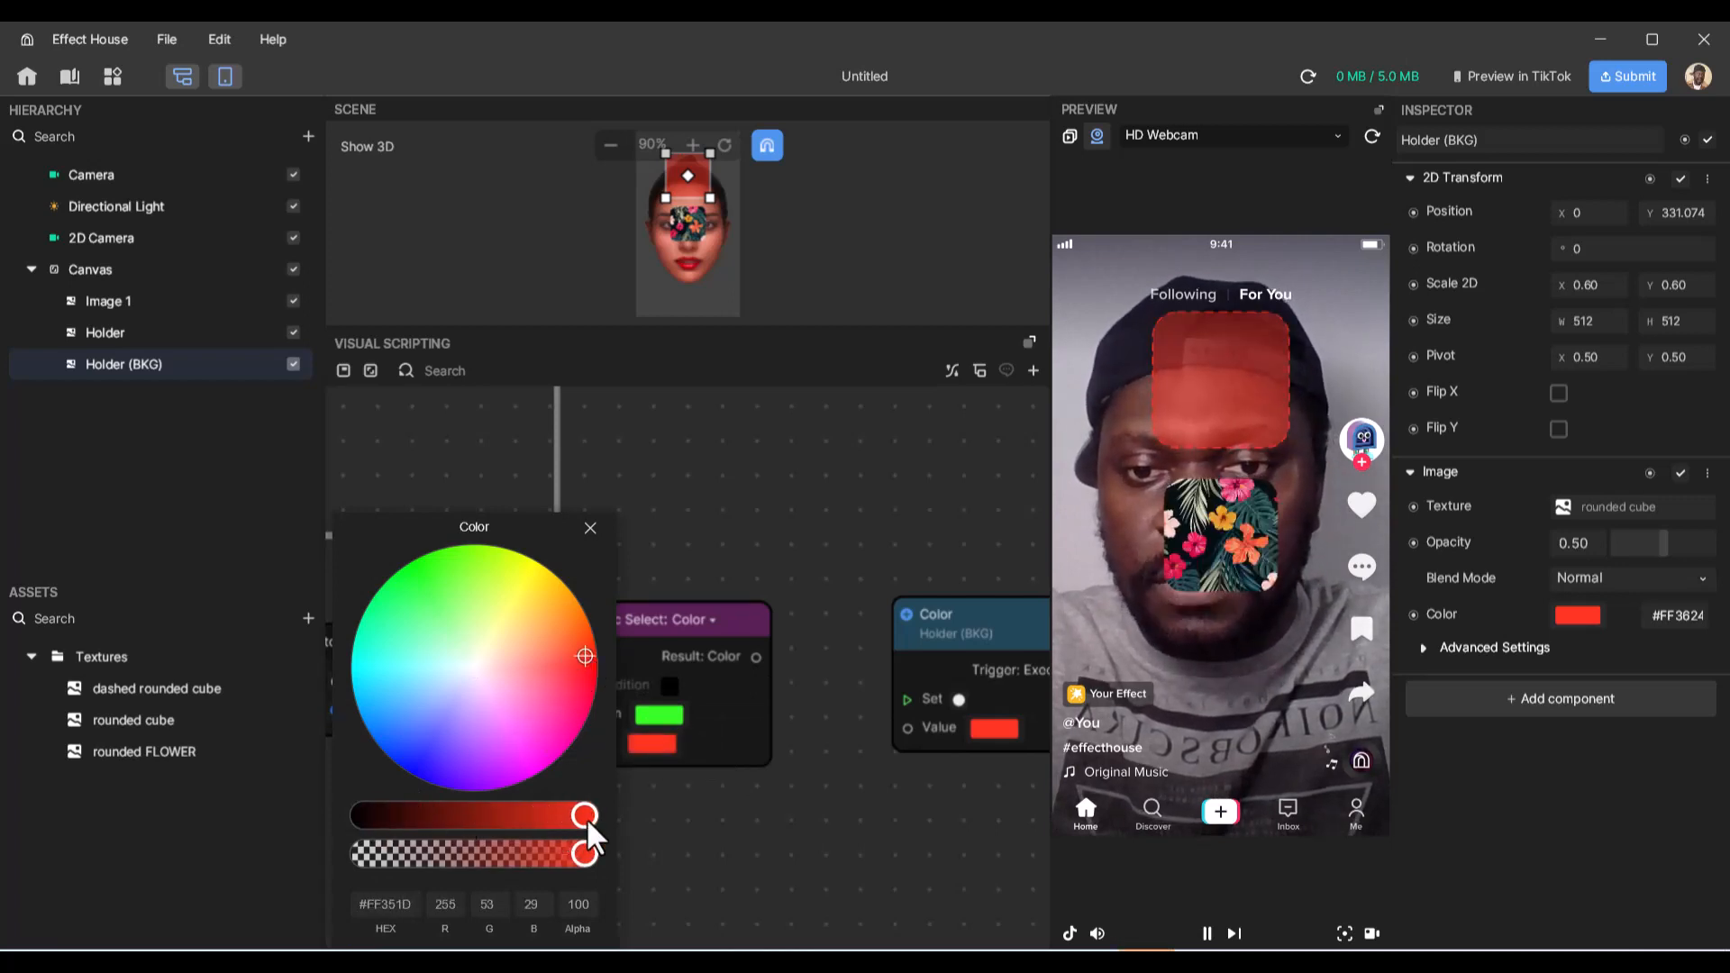
click(591, 528)
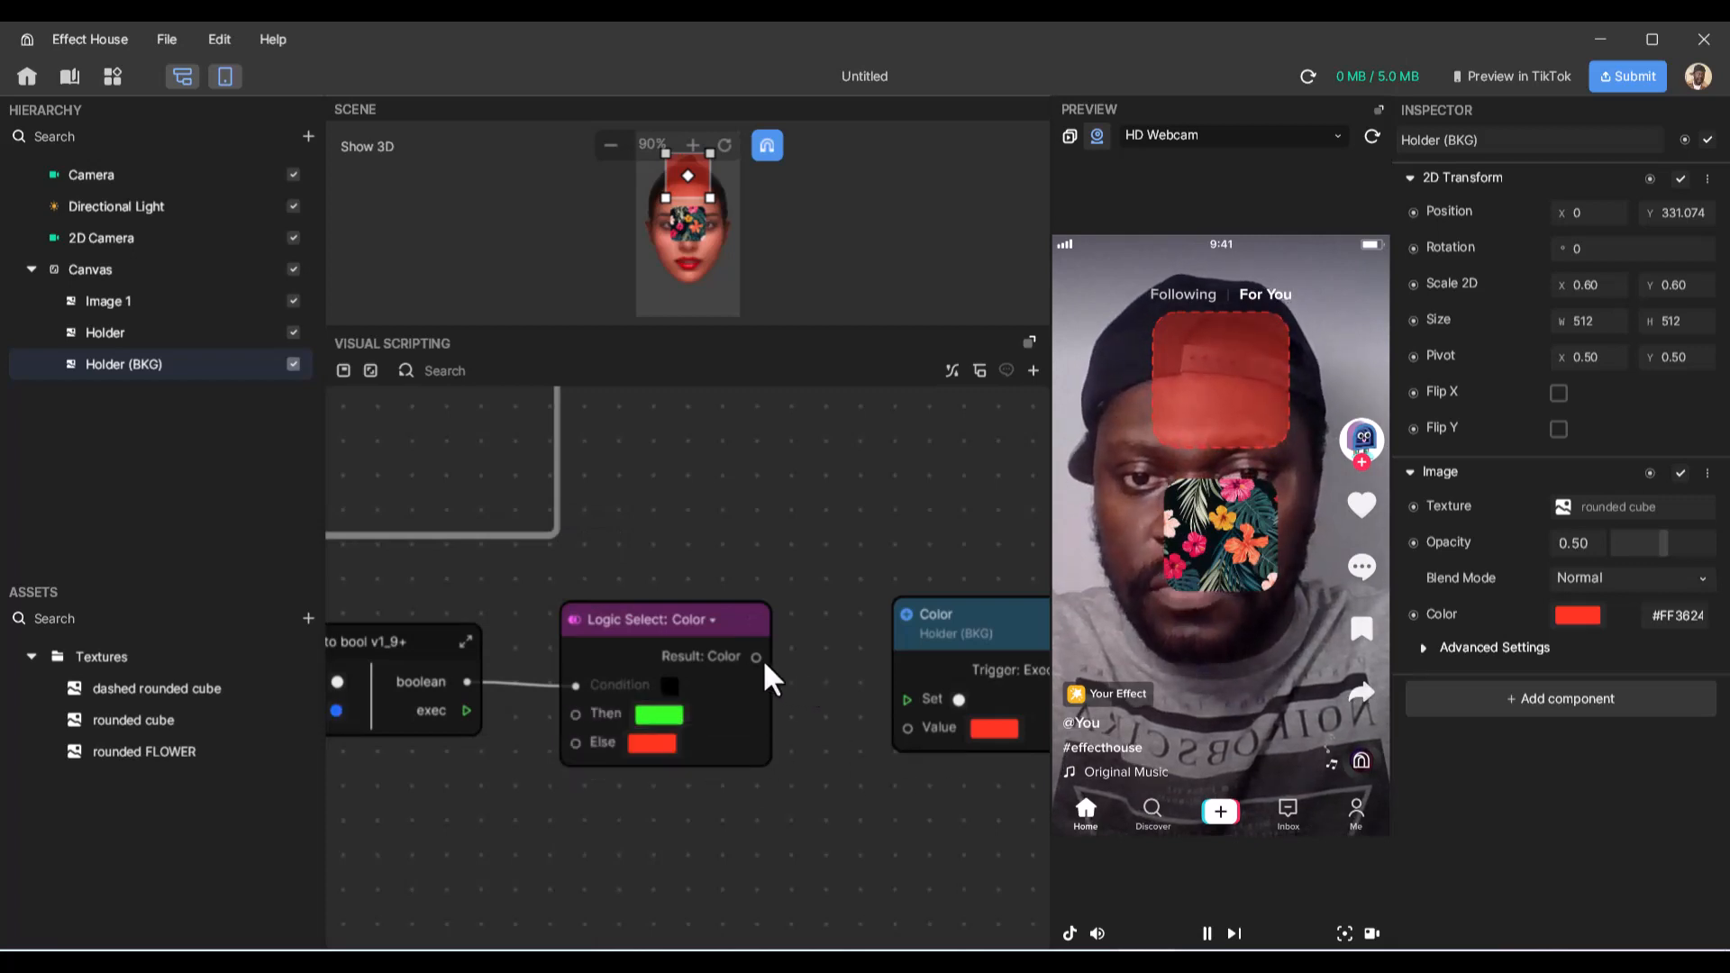
- Connect the Logic Select result to the Color node's Value, and add an Update event above that node to trigger its Set input
drag(757, 657, 906, 729)
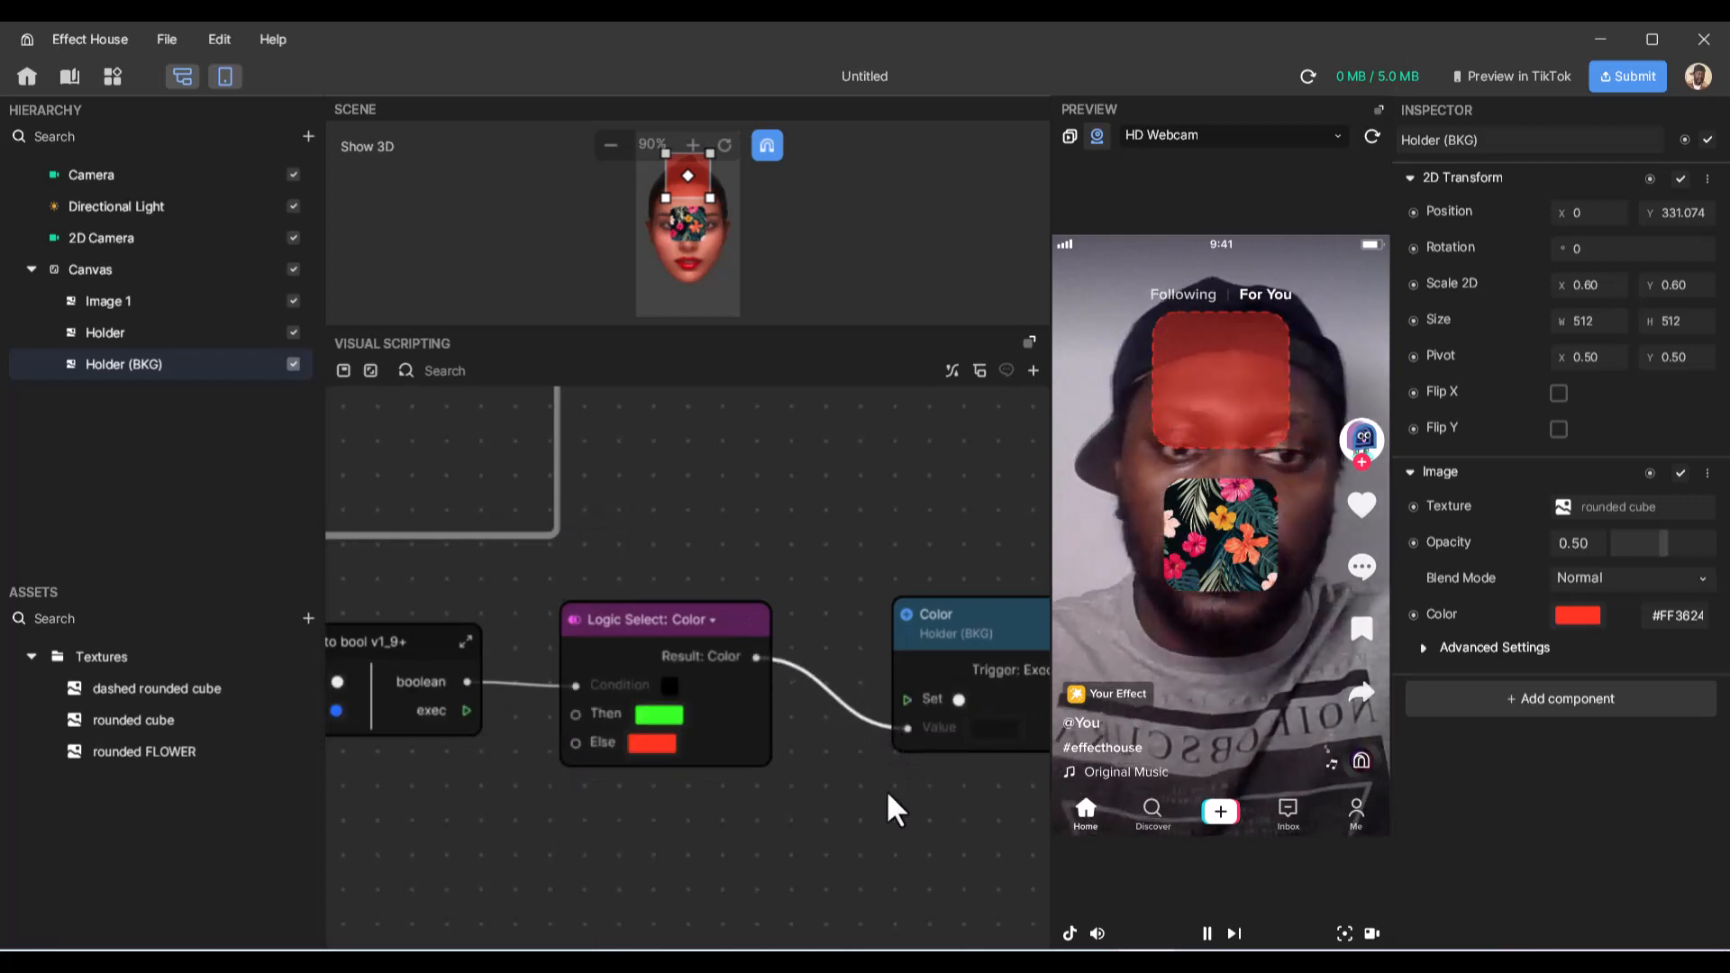
right_click(752, 542)
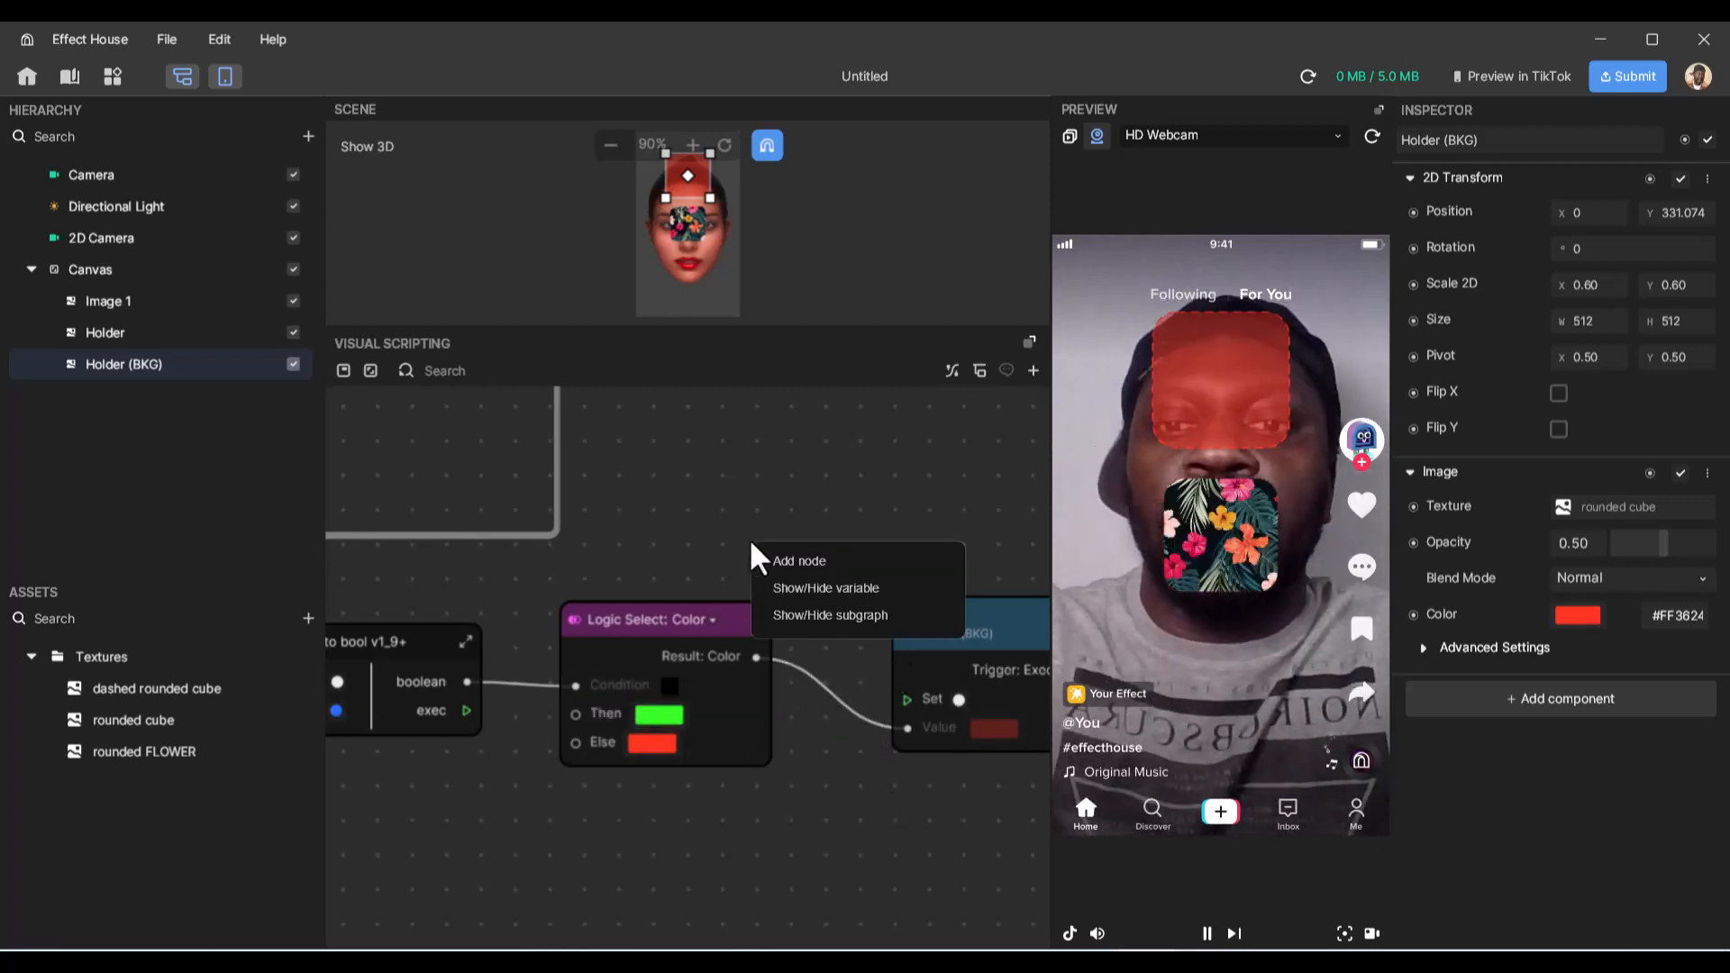
click(814, 562)
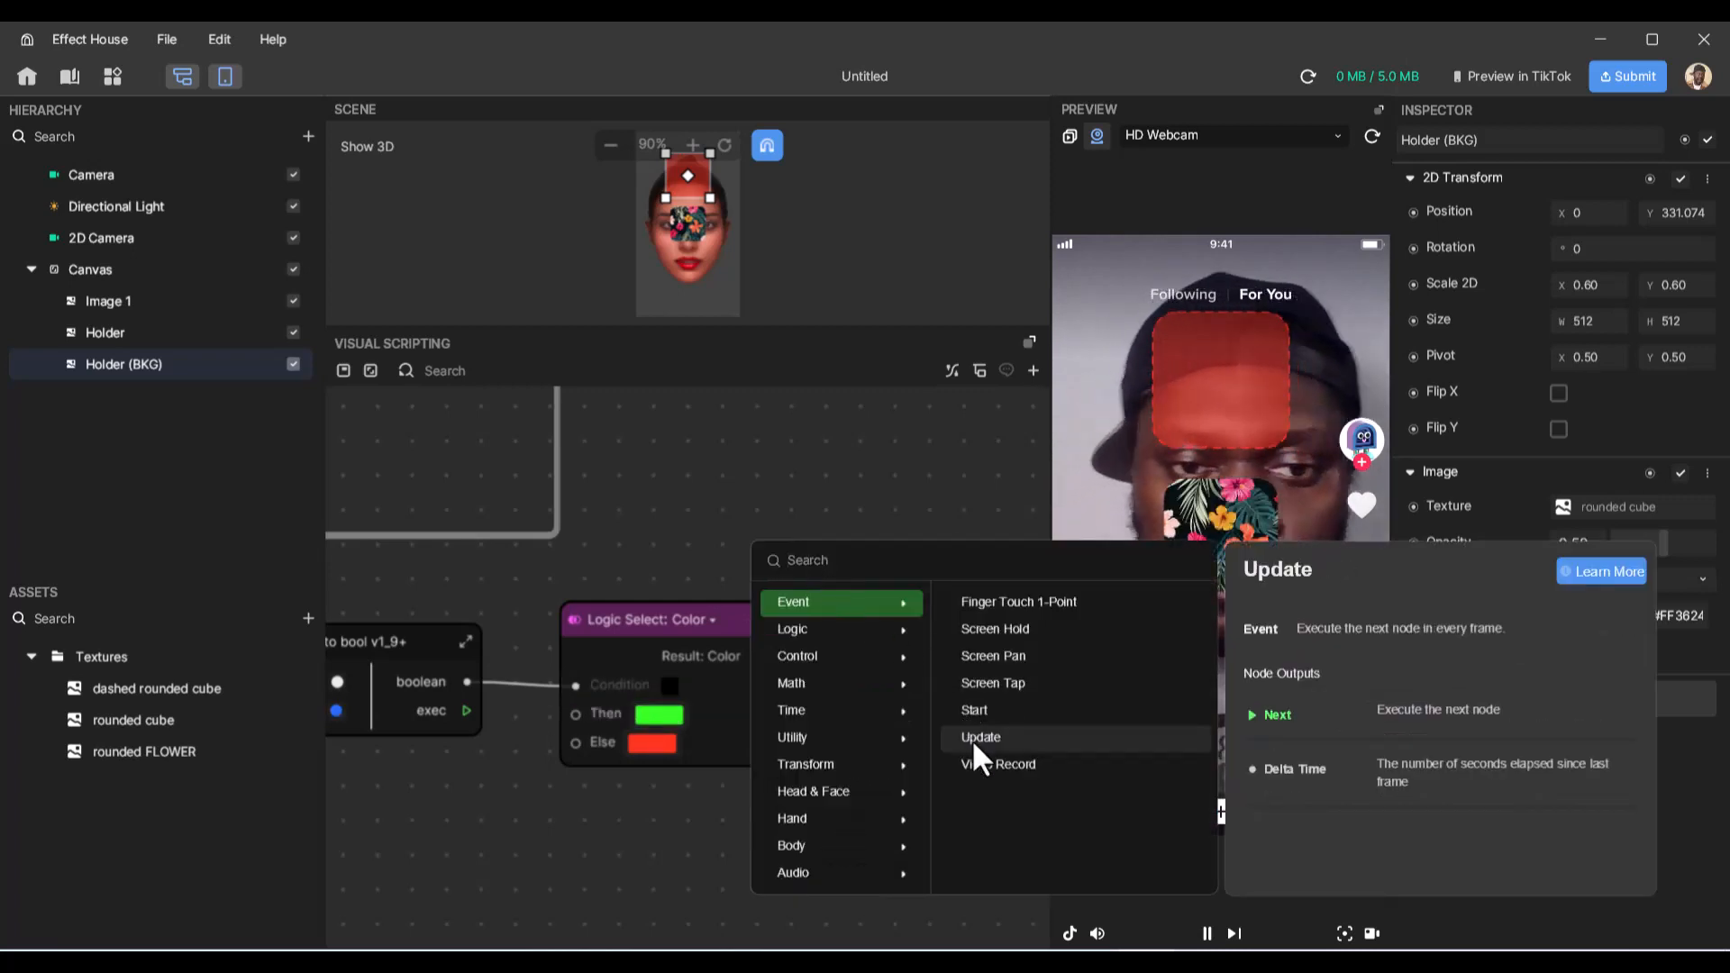
click(972, 739)
drag(890, 539, 907, 700)
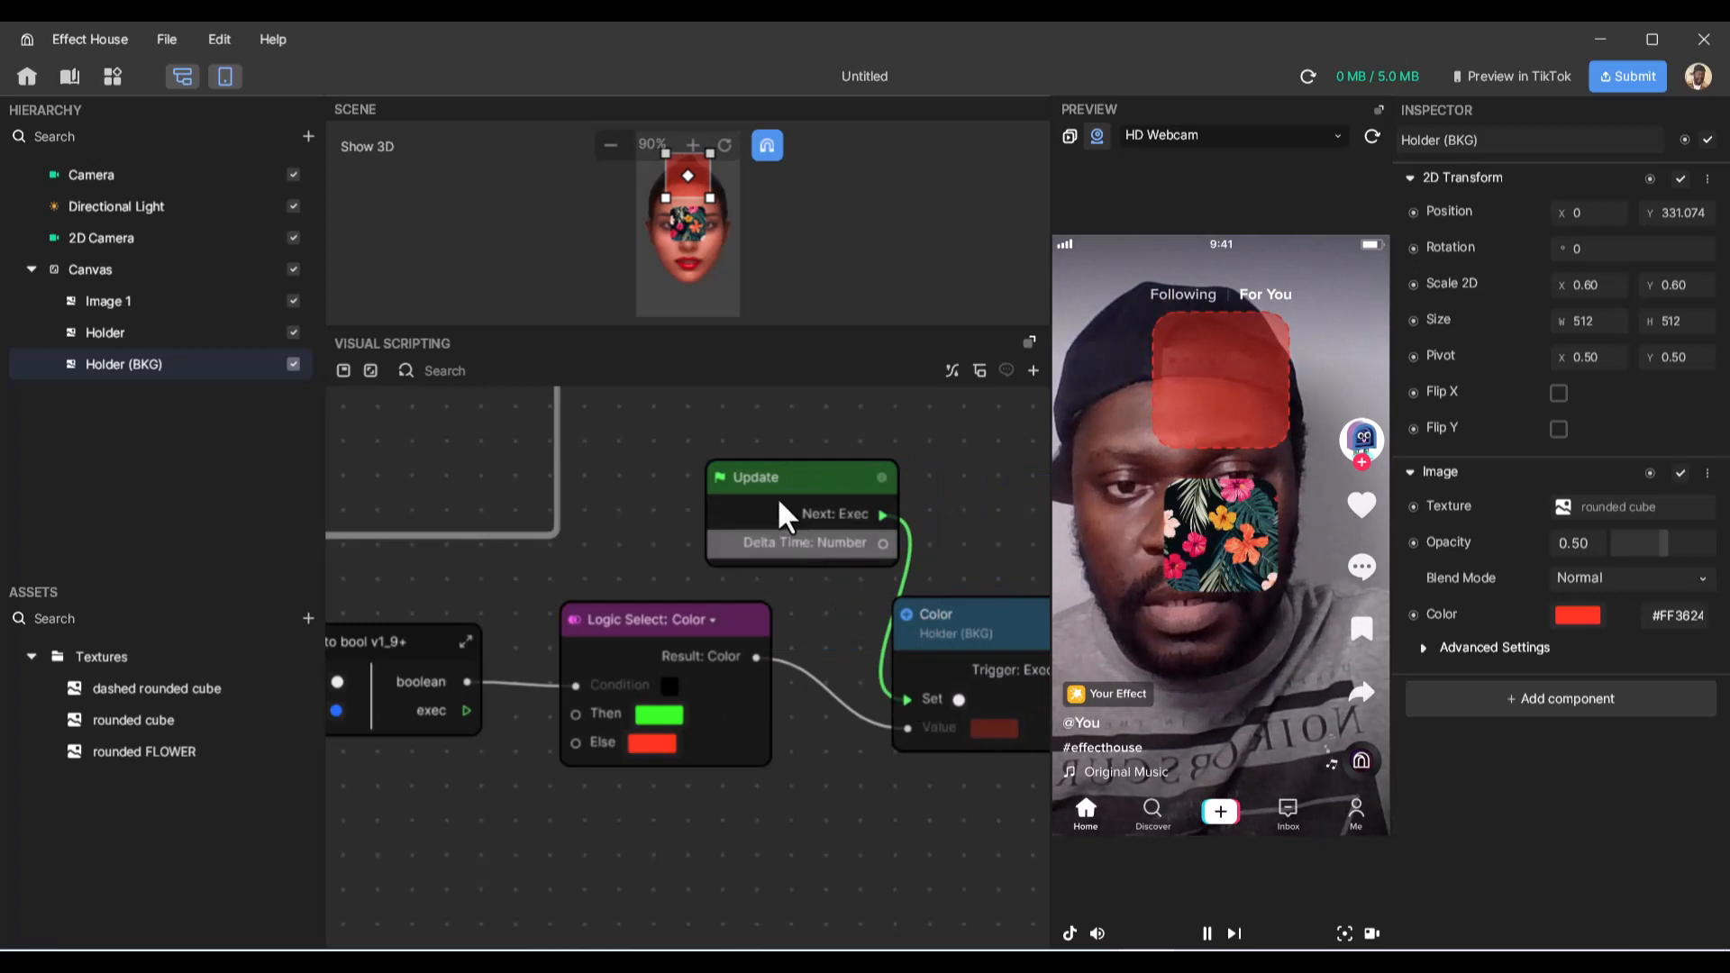
drag(777, 496, 952, 497)
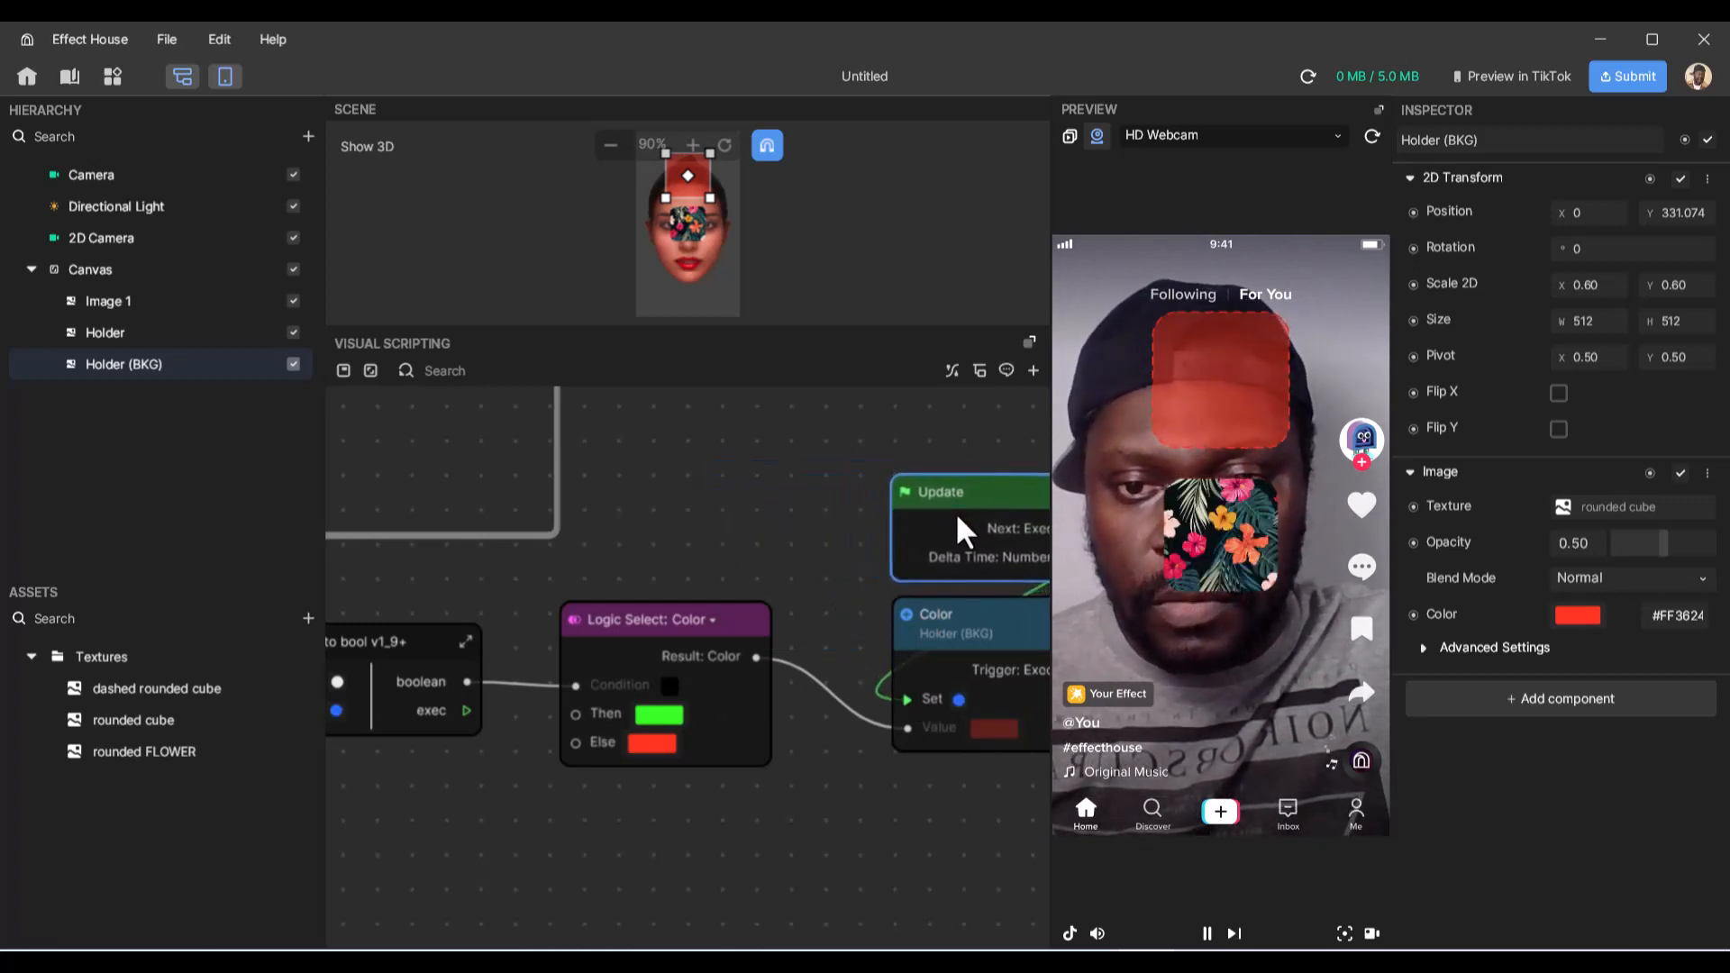
- Review the node chain and test the effect by moving the floral image toward the red holder in the preview
scroll(757, 762, left, 3)
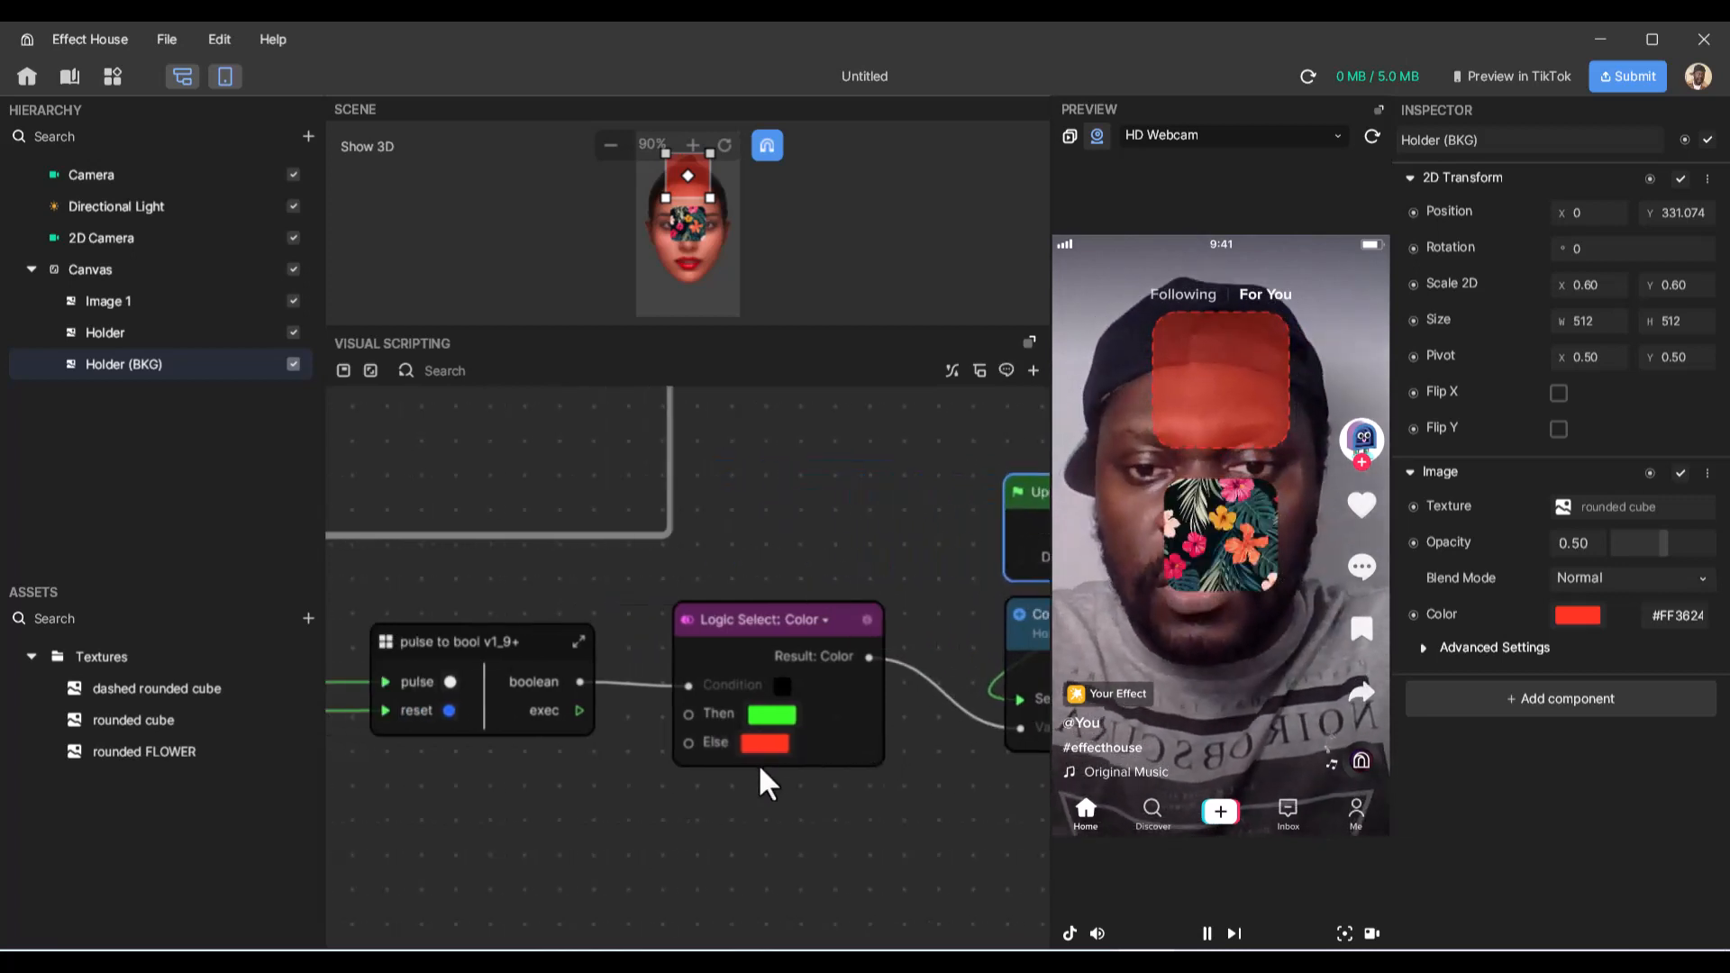
scroll(759, 764, left, 3)
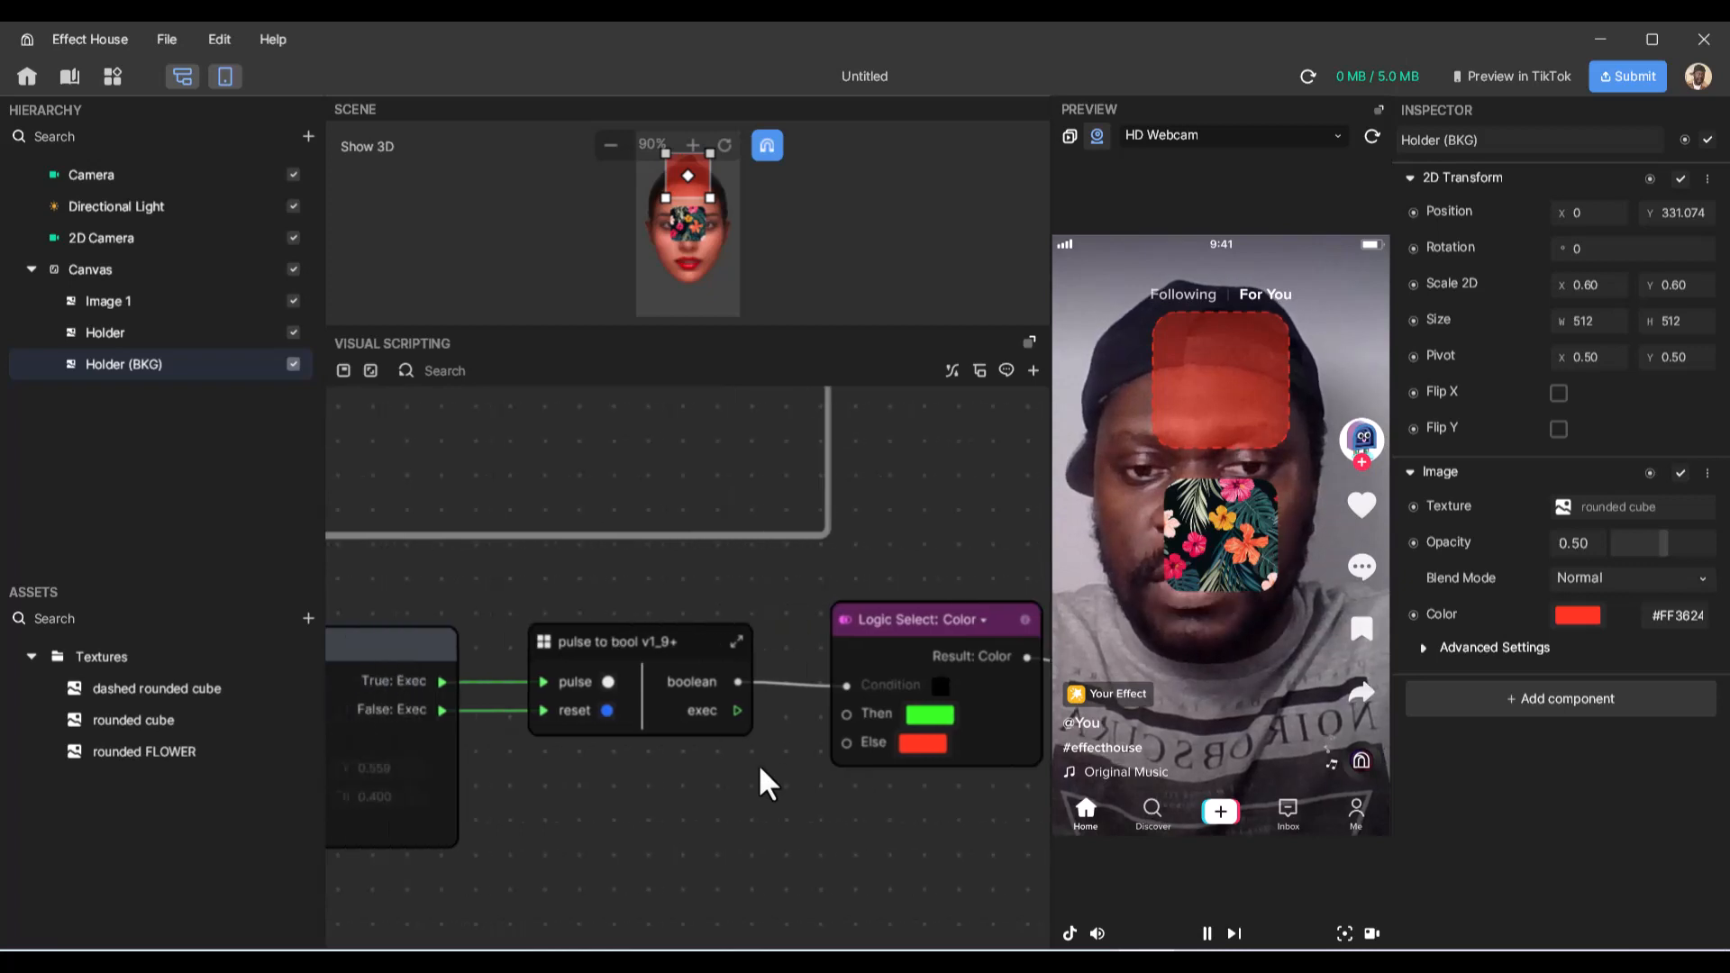
scroll(712, 765, right, 2)
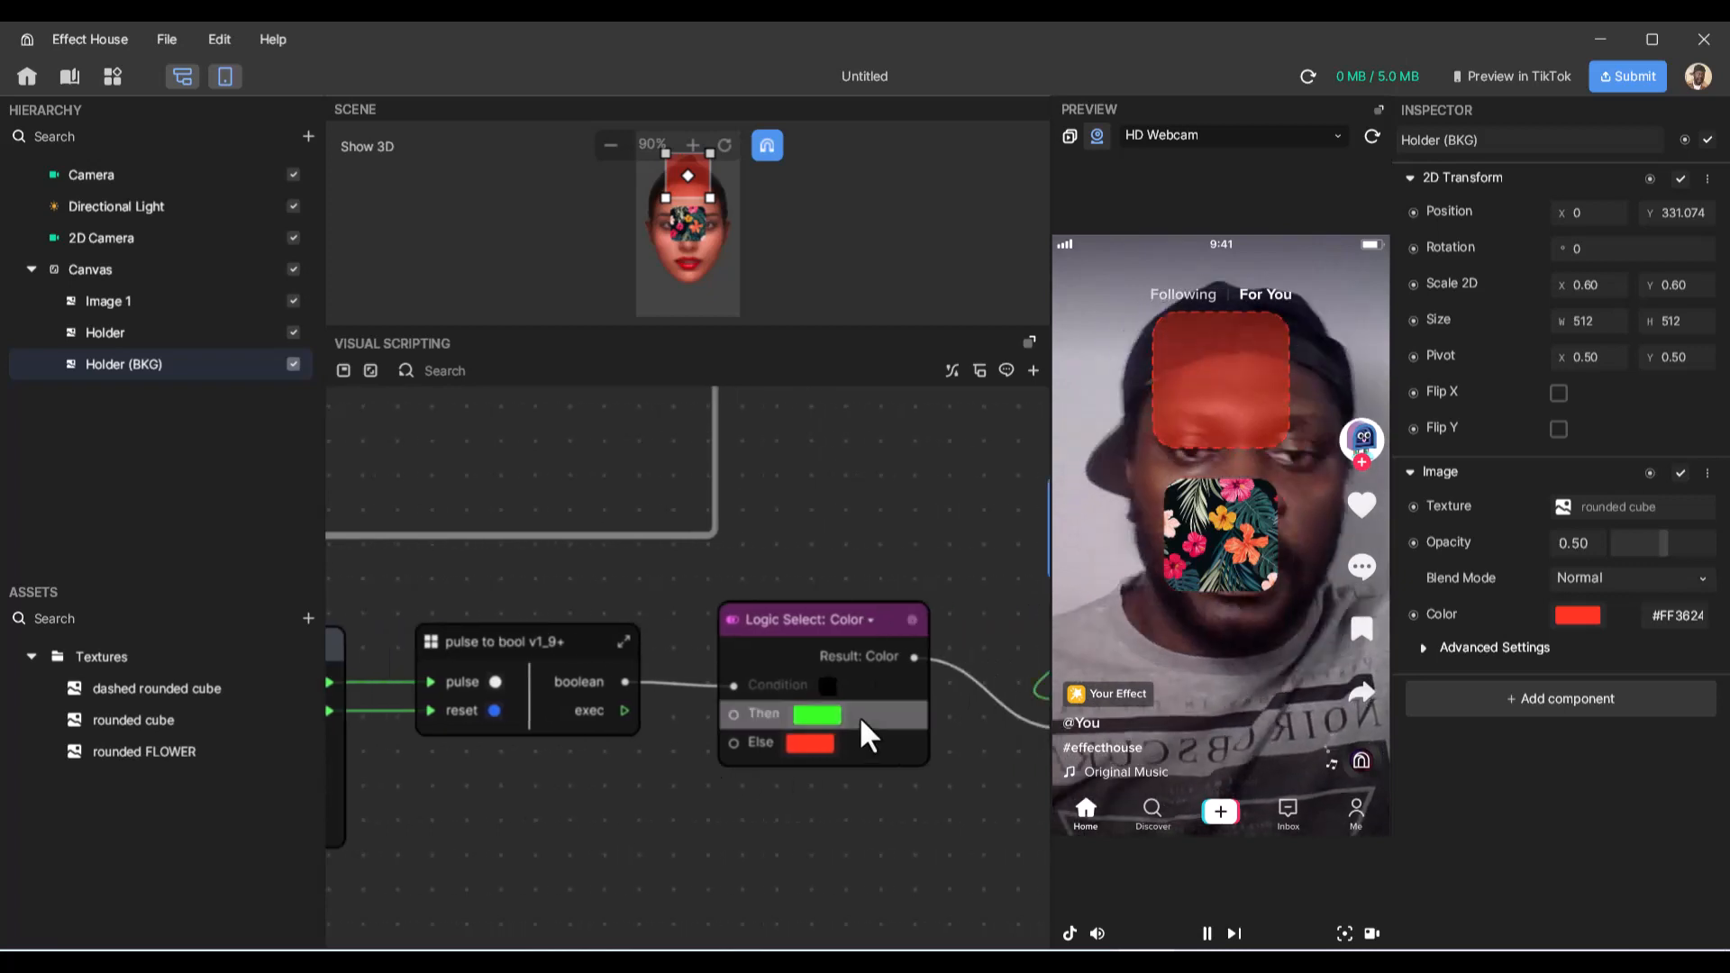
drag(1205, 570, 1219, 523)
- Move the whole group of detection and colour nodes further below the upper comment frame and enclose it in a new comment
drag(1669, 758, 365, 413)
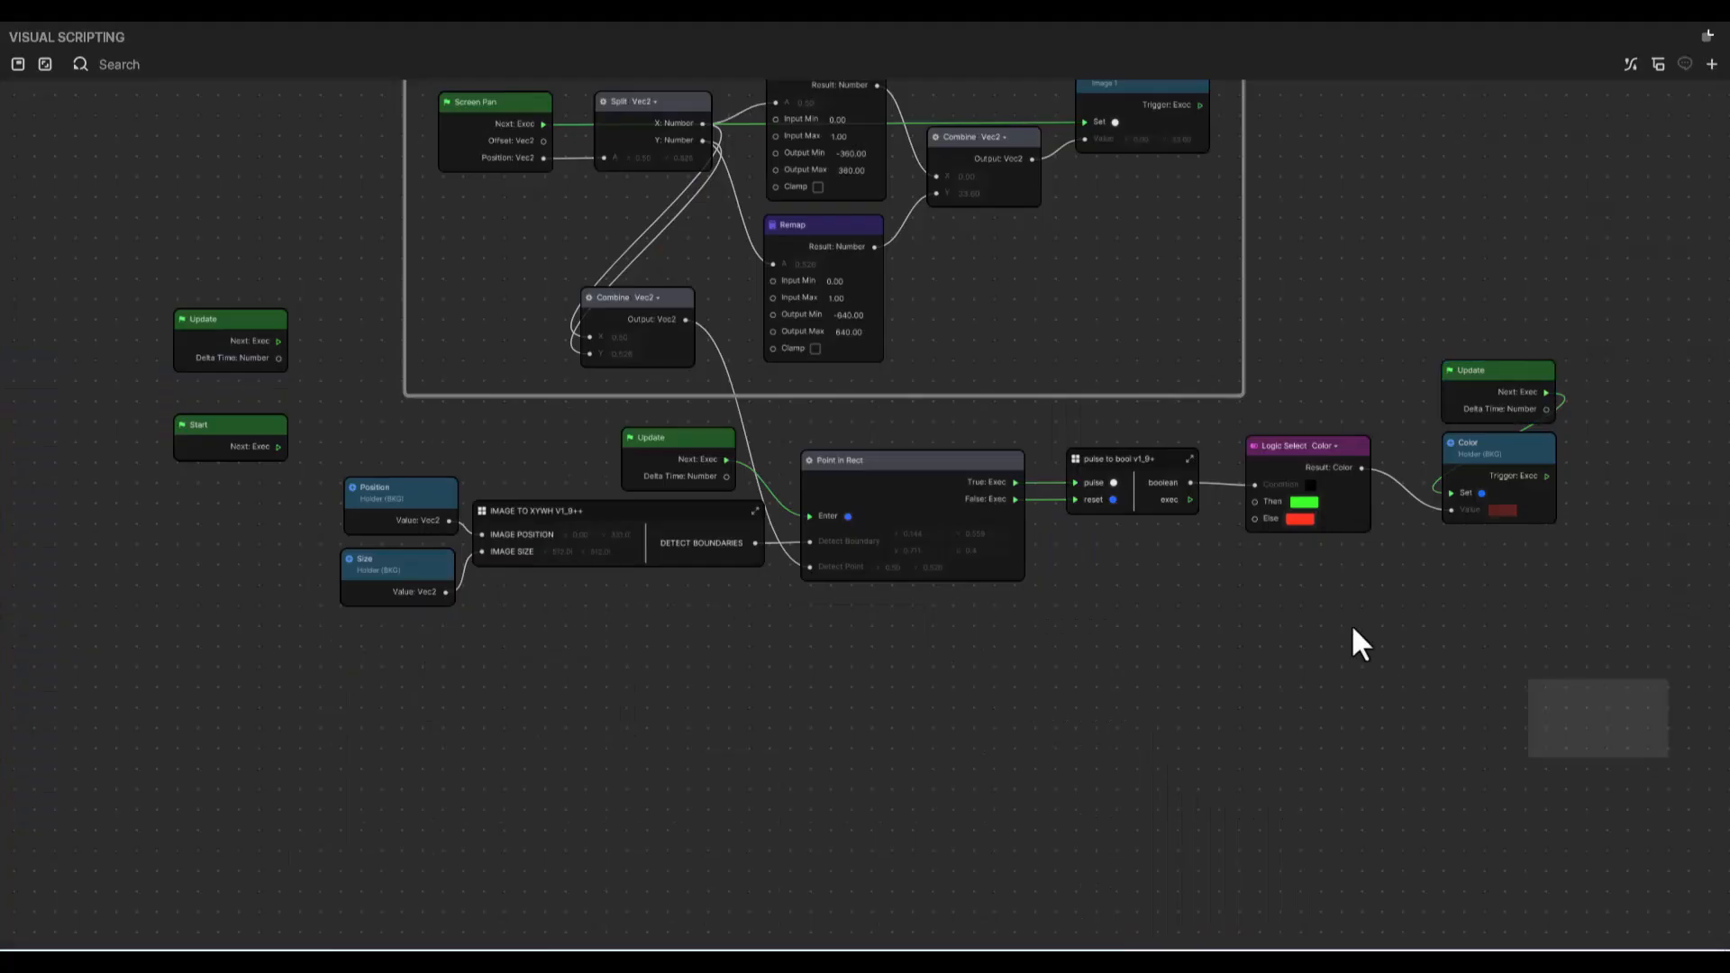
drag(977, 488, 987, 586)
right_click(987, 590)
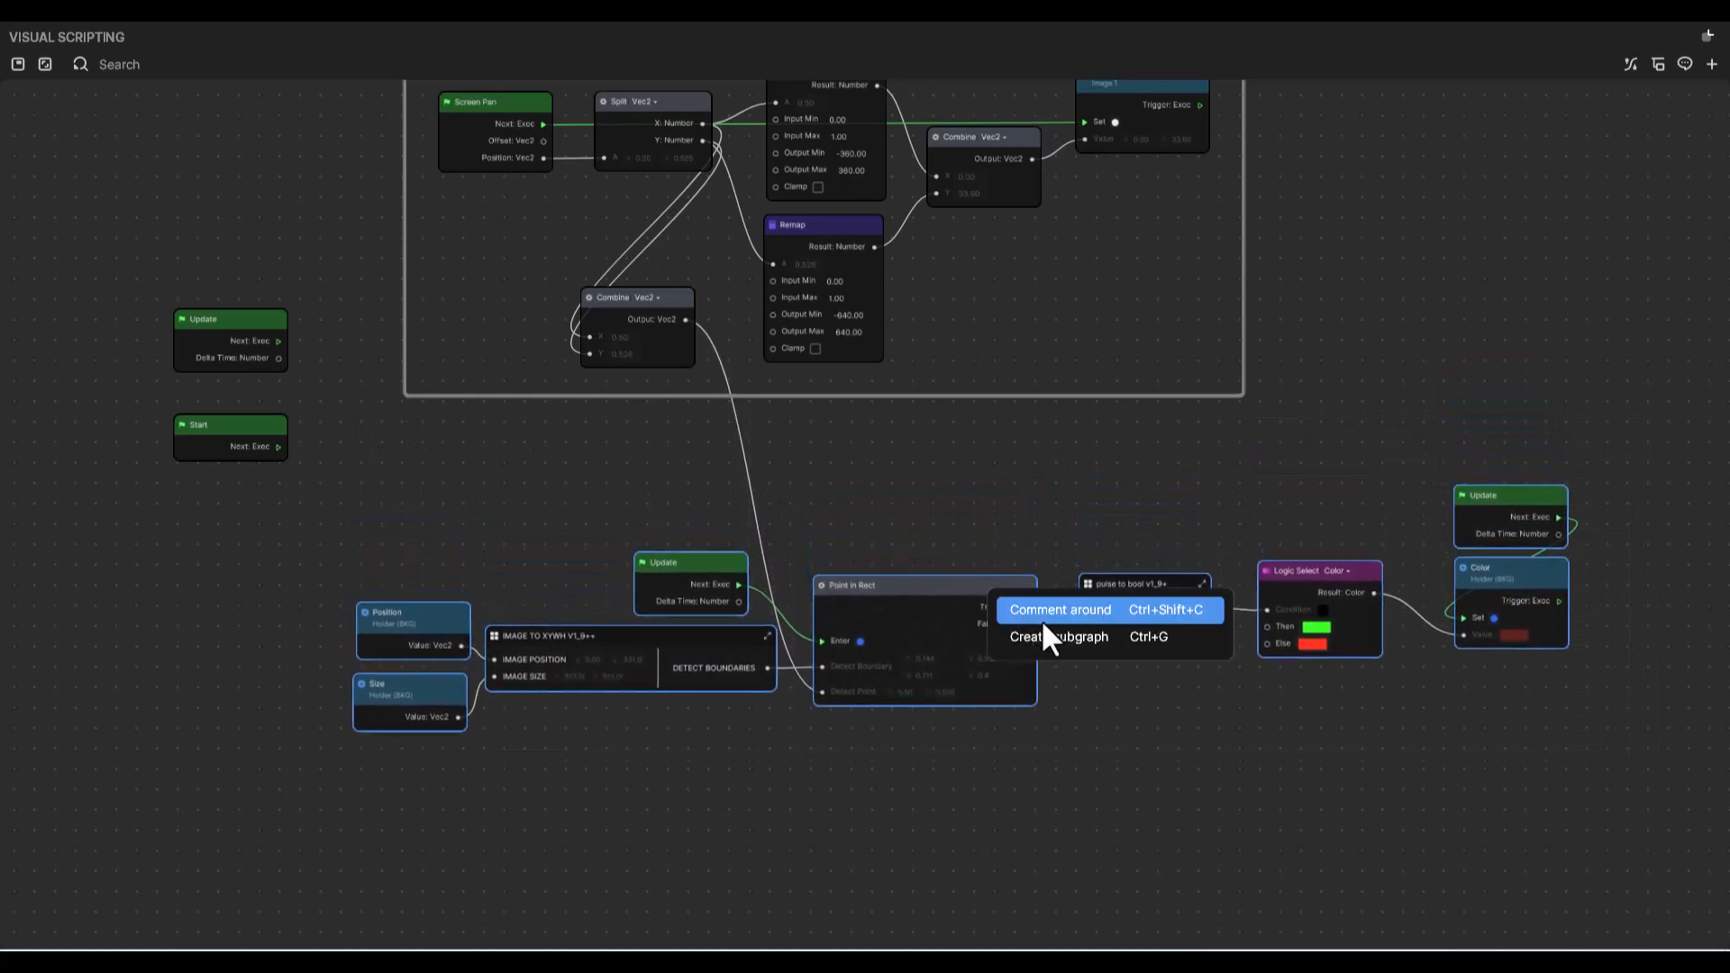
click(1063, 611)
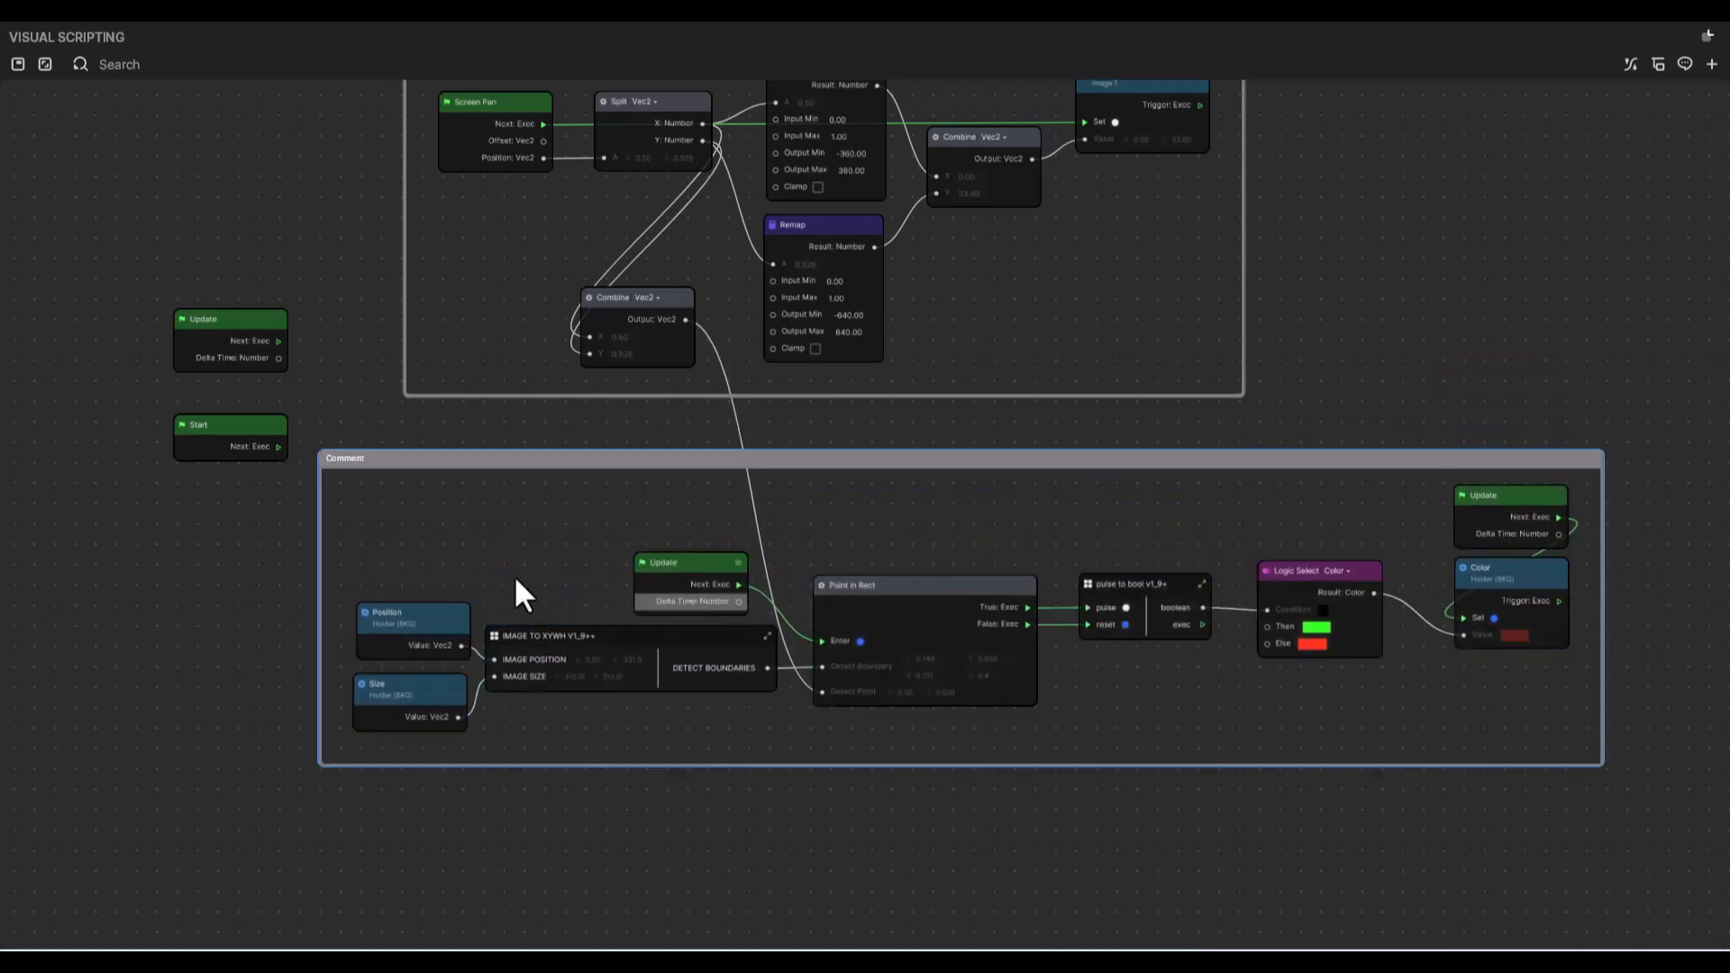
- Rename the new comment around the detection nodes to VISUAL DETECTION
double_click(359, 457)
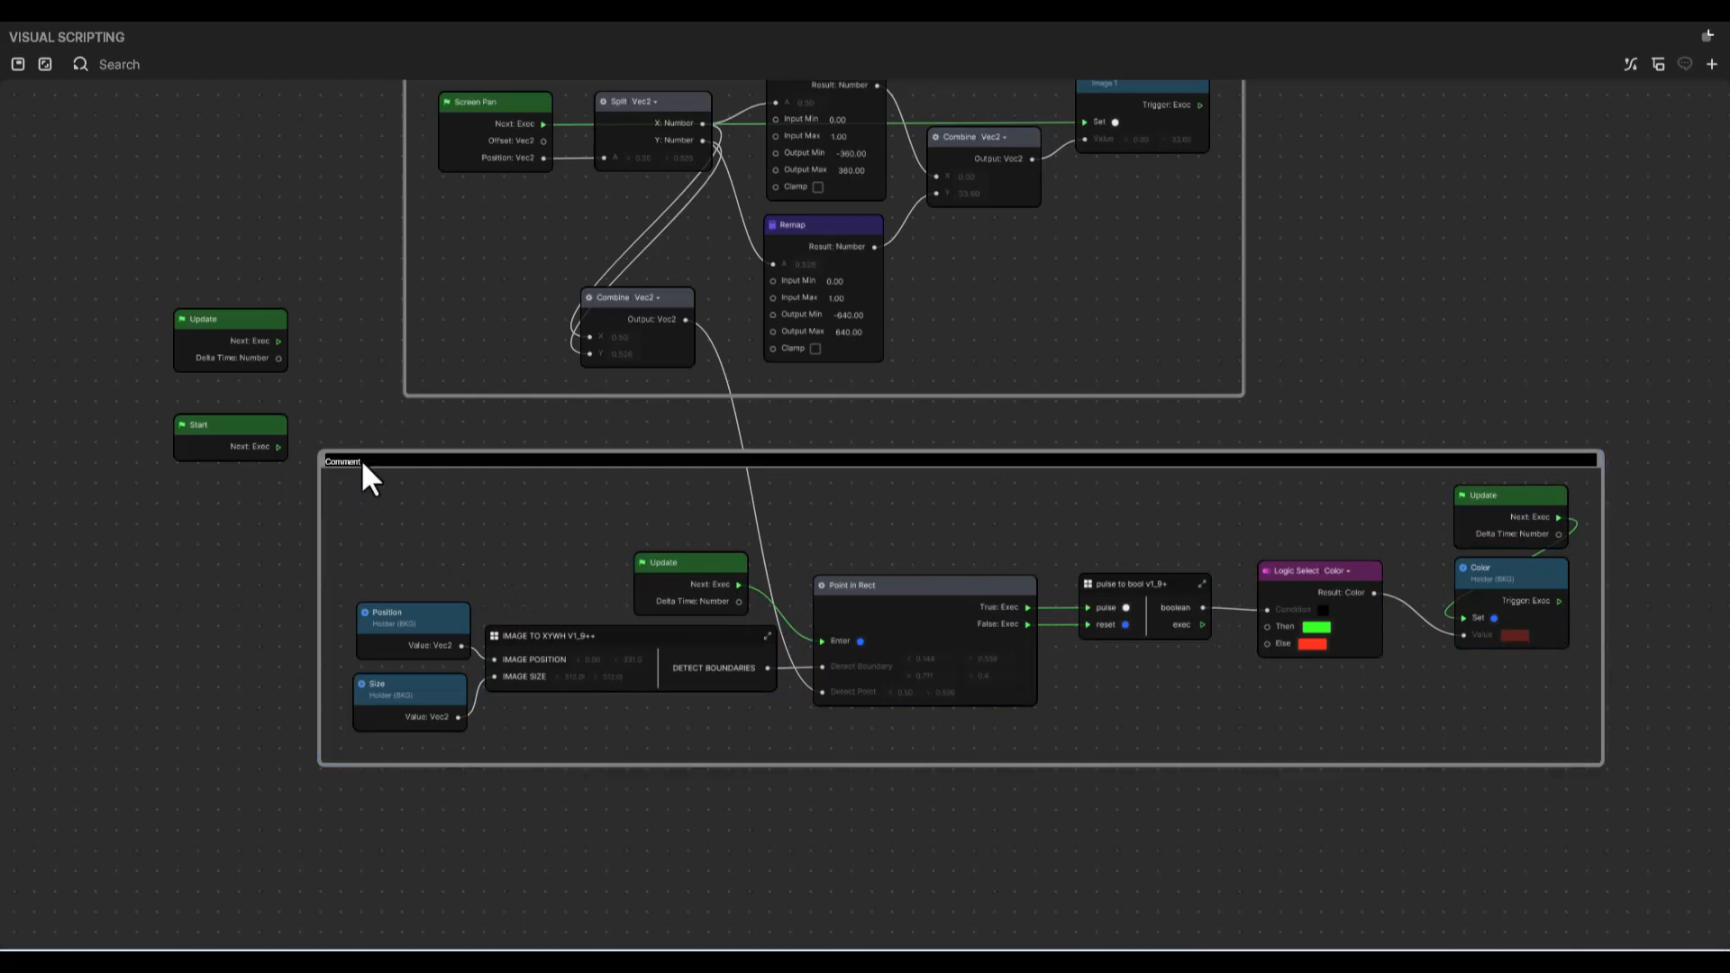
text(VISUAL DETECTION)
key(Return)
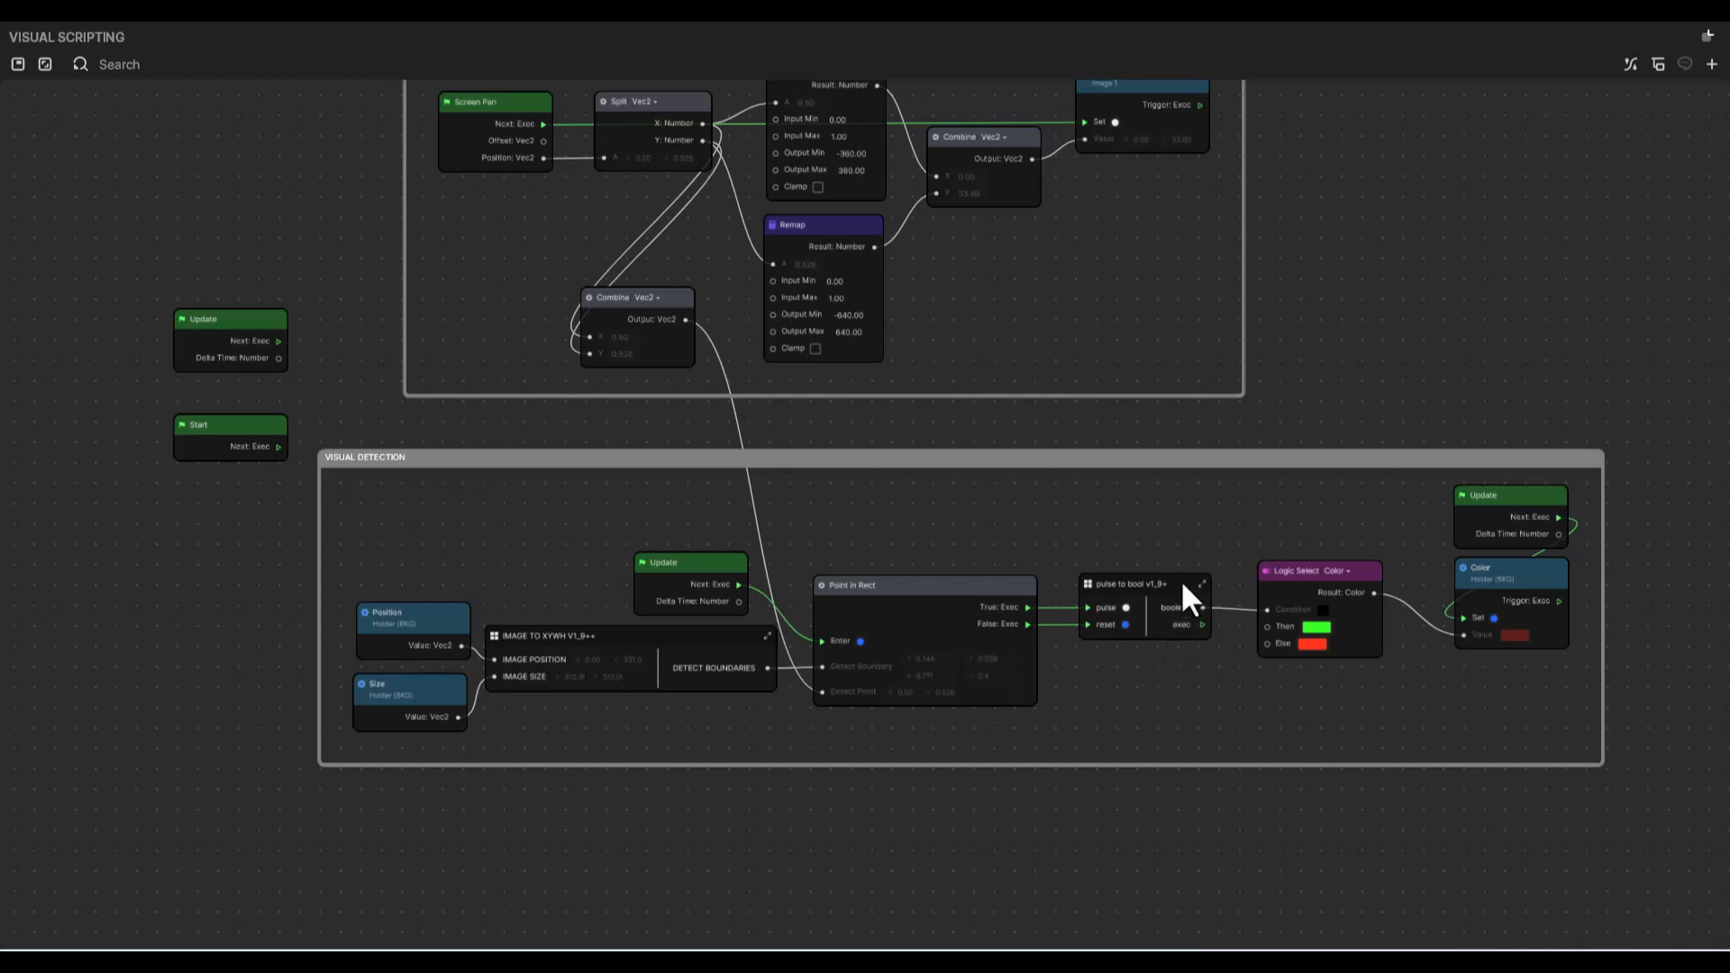
- Shift the pulse to bool and Logic Select nodes slightly closer to the Point in Rect node
drag(1181, 583, 1167, 580)
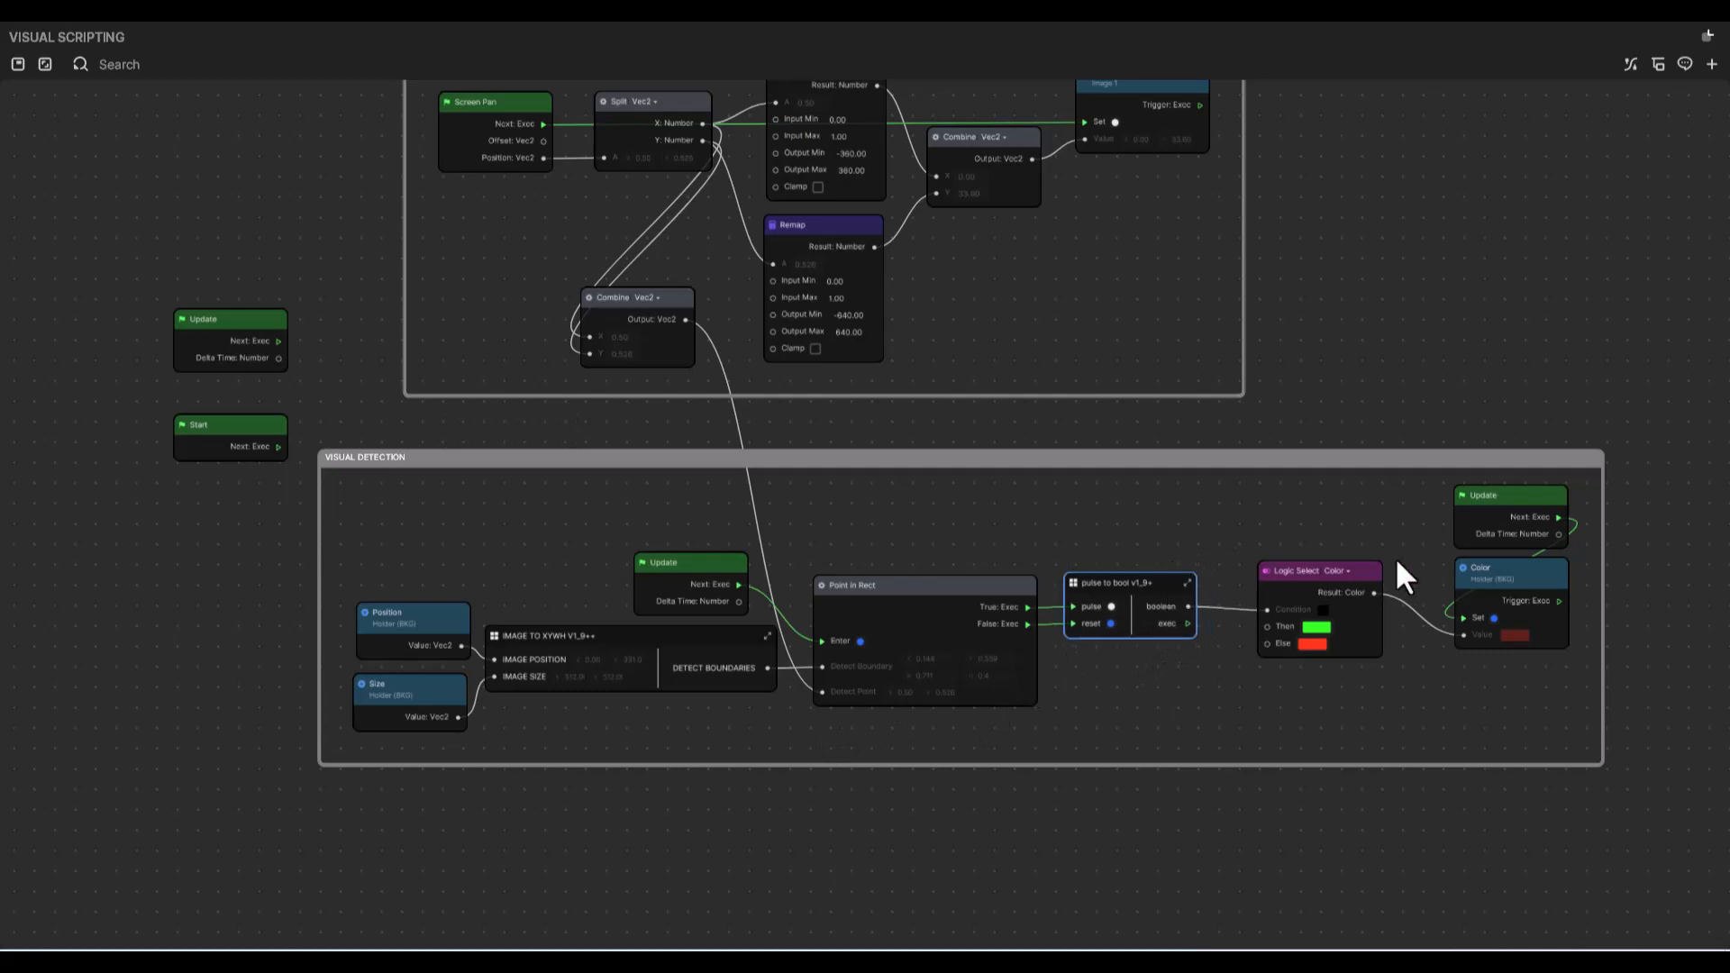
drag(1356, 566, 1340, 560)
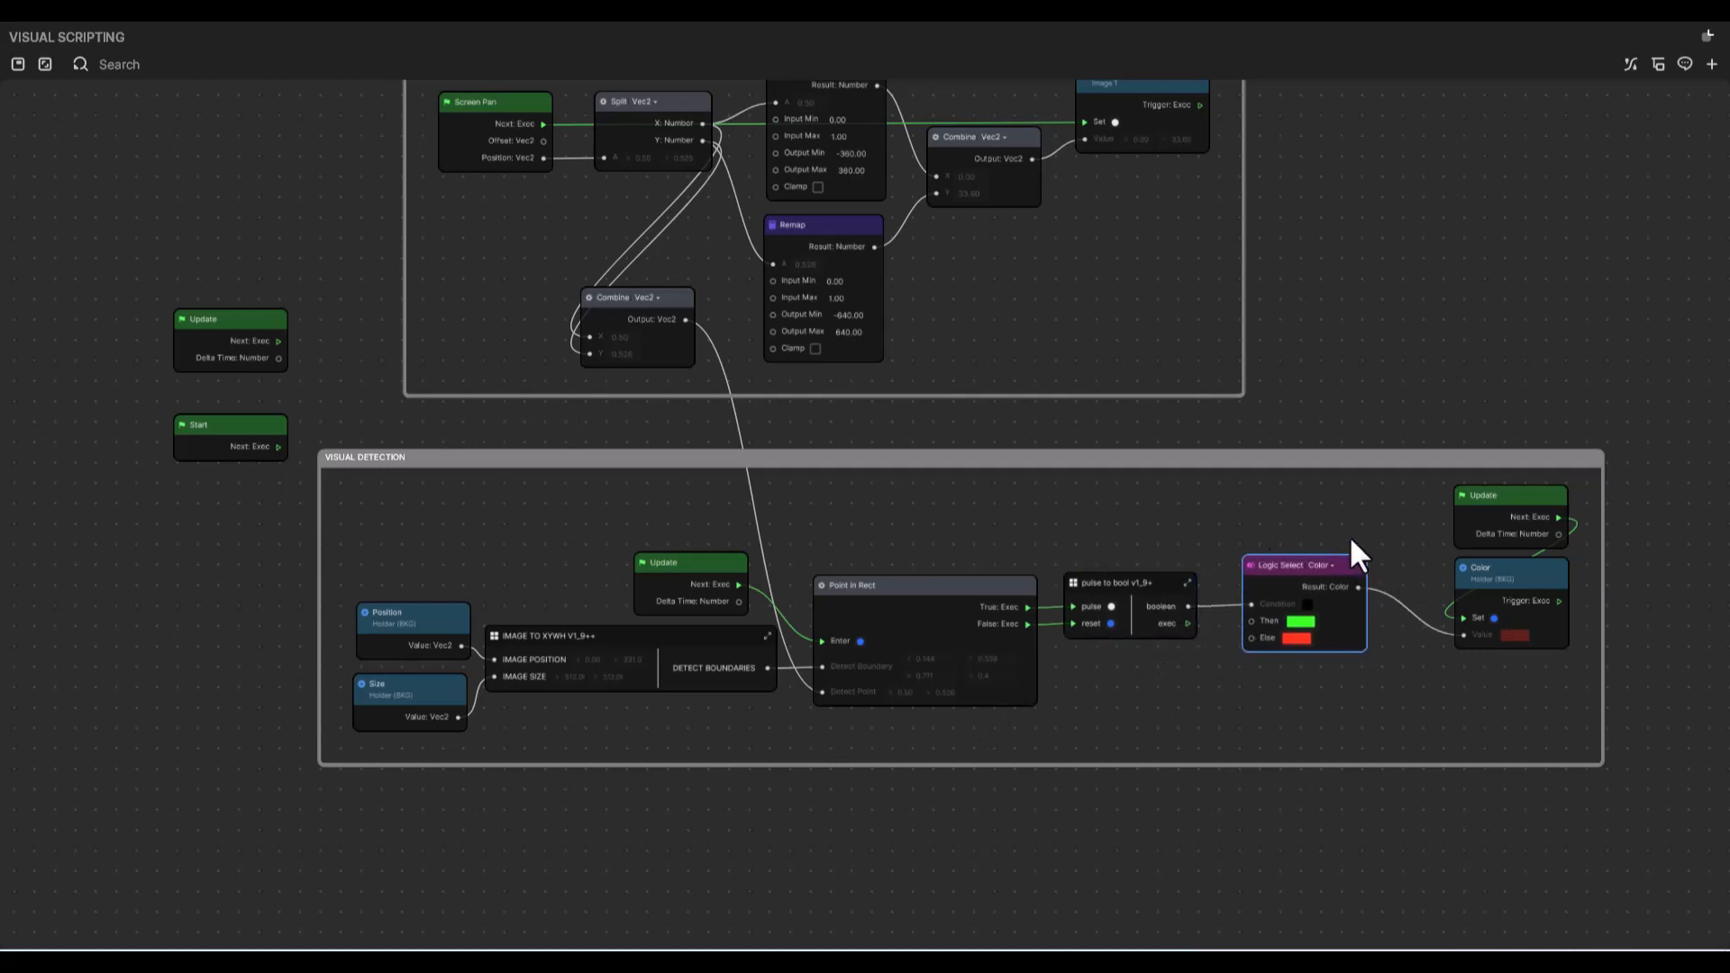
right_click(1249, 699)
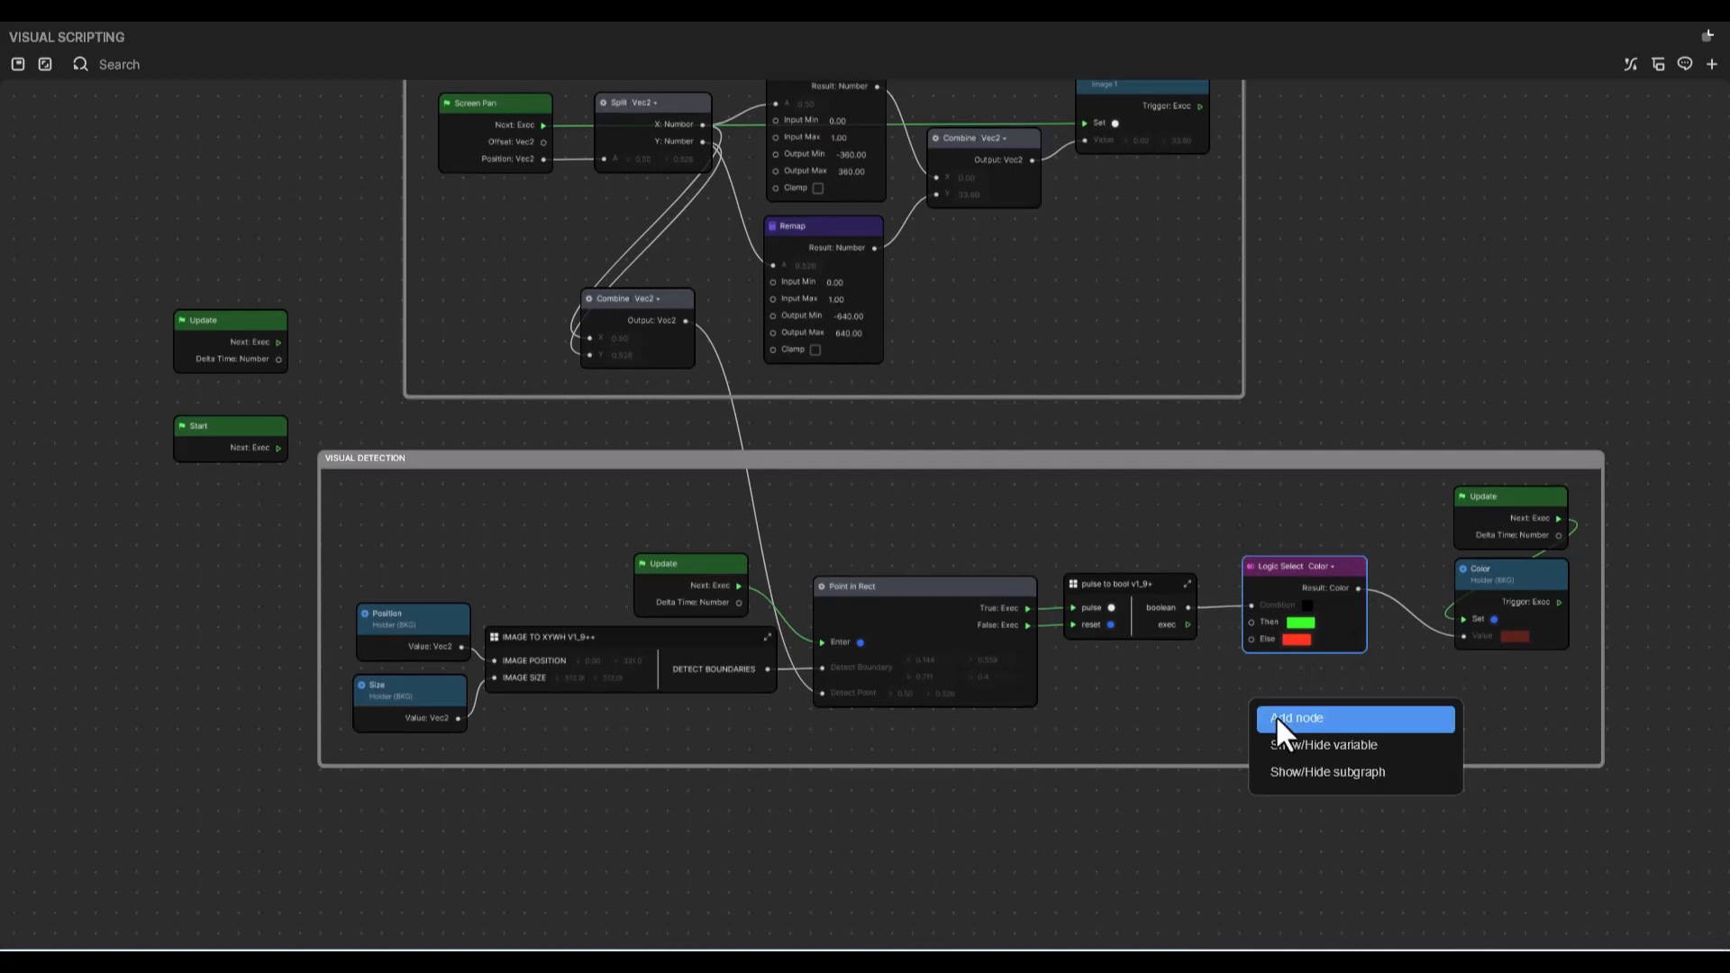
click(1281, 721)
text(LERP)
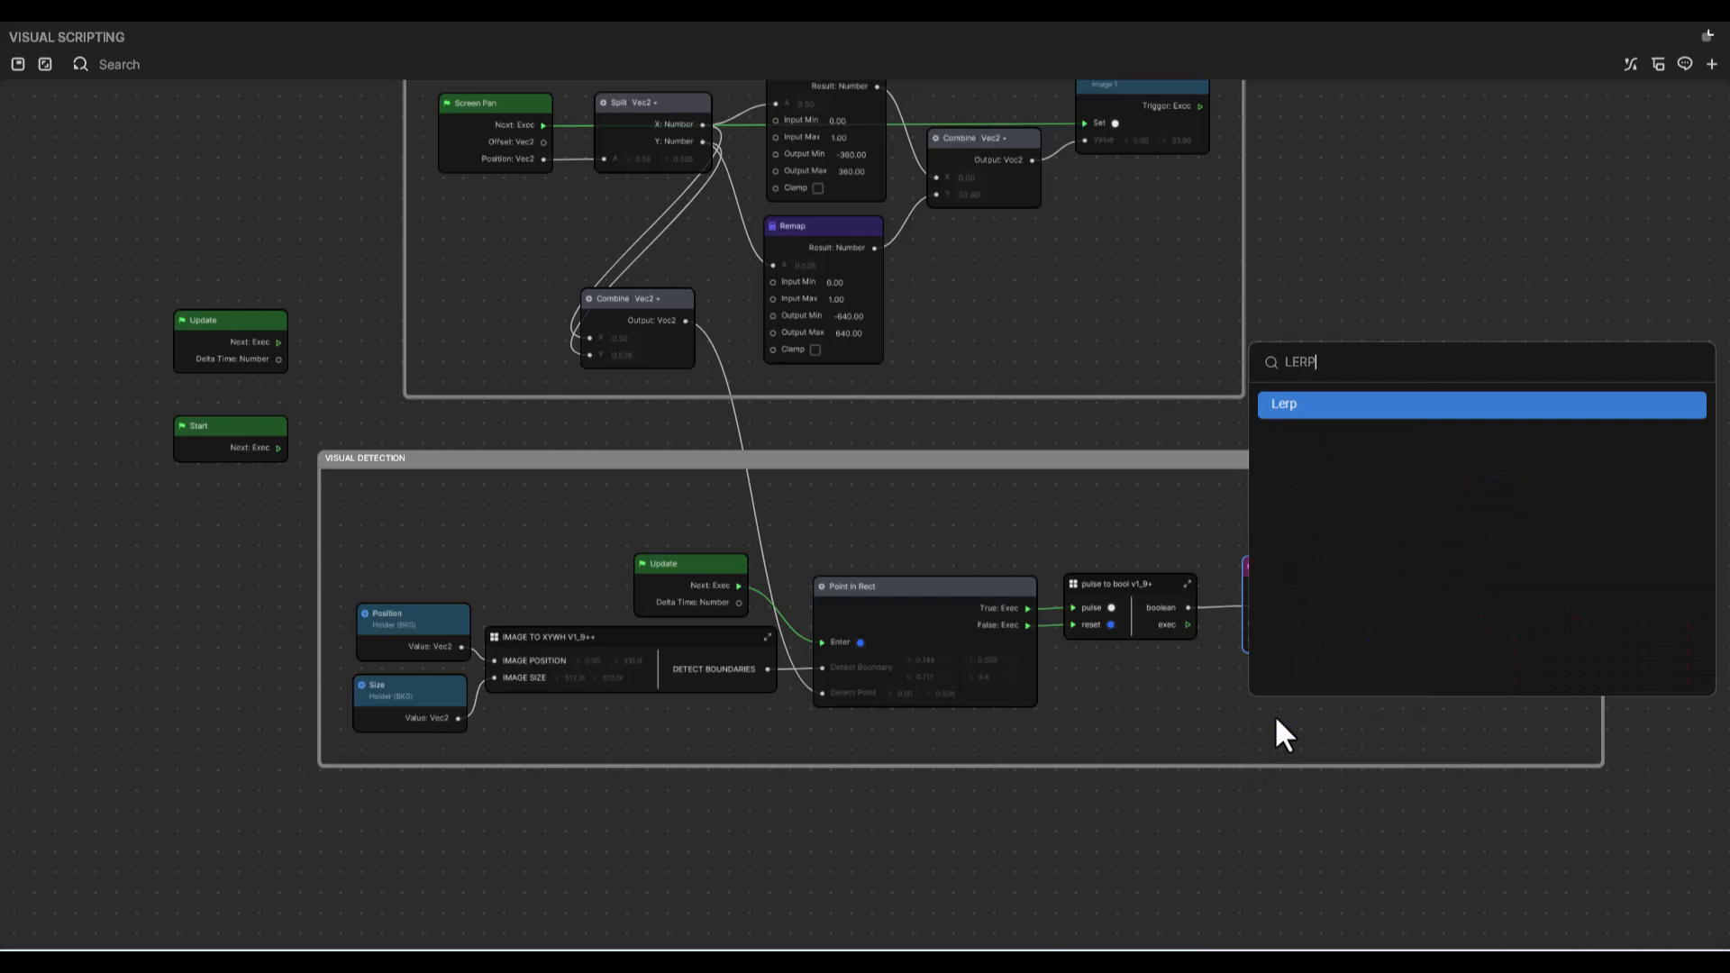
key(Return)
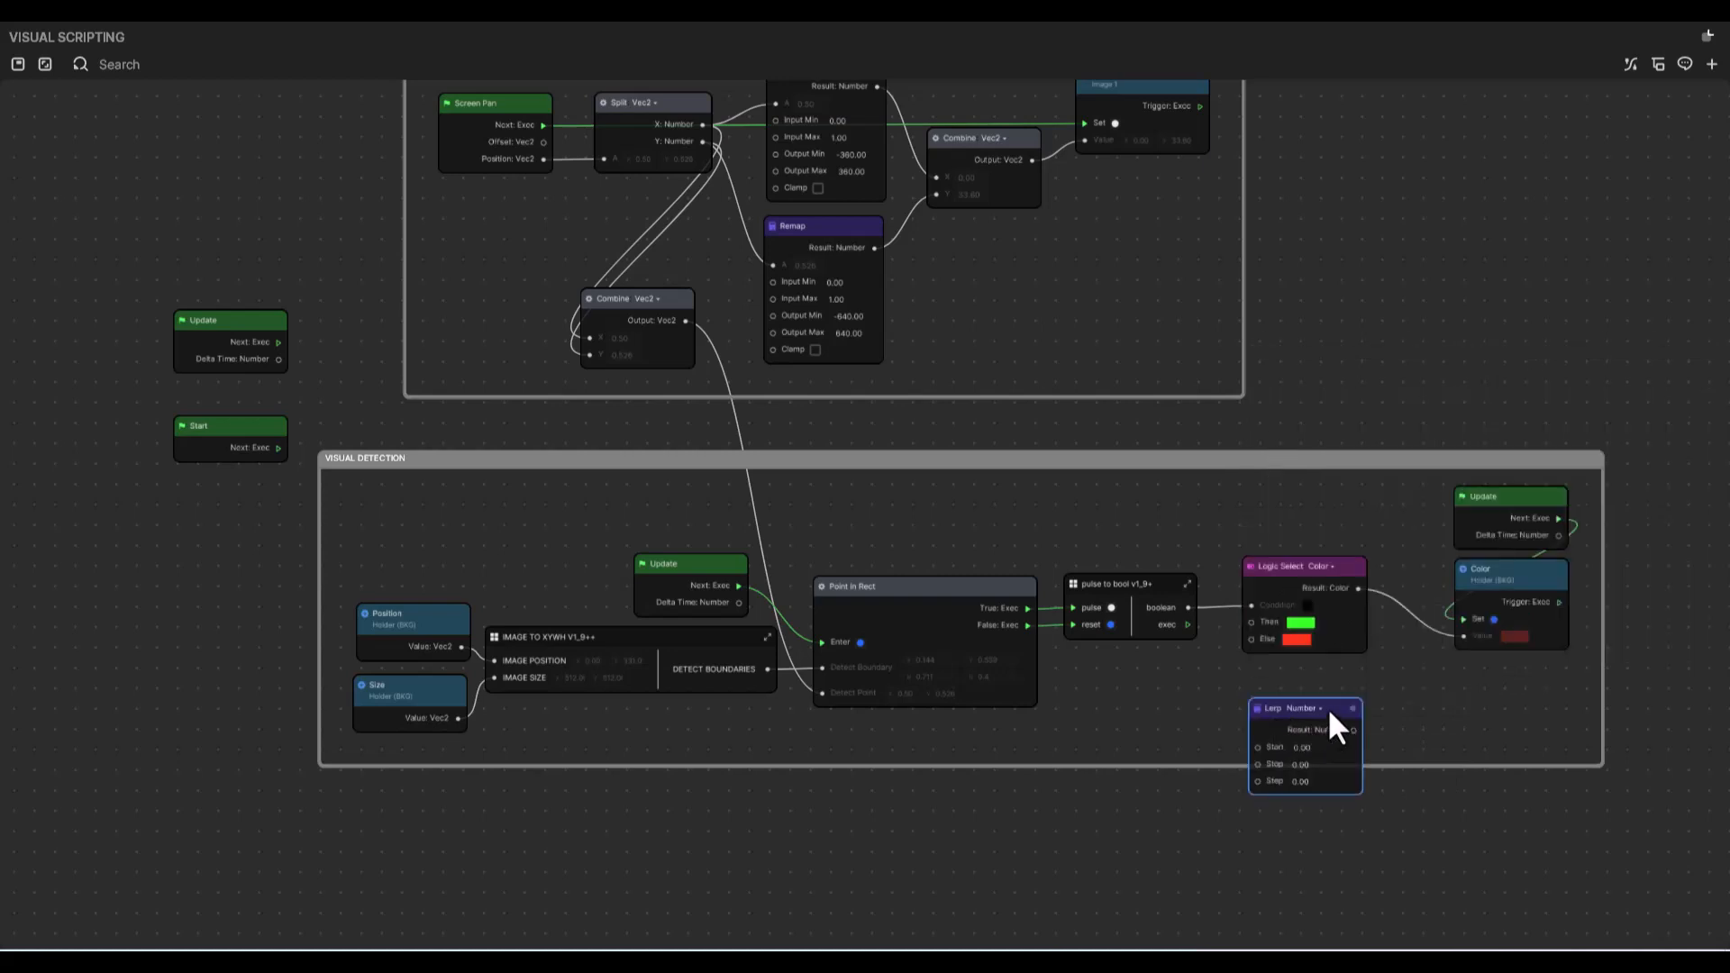
drag(1327, 707, 1323, 683)
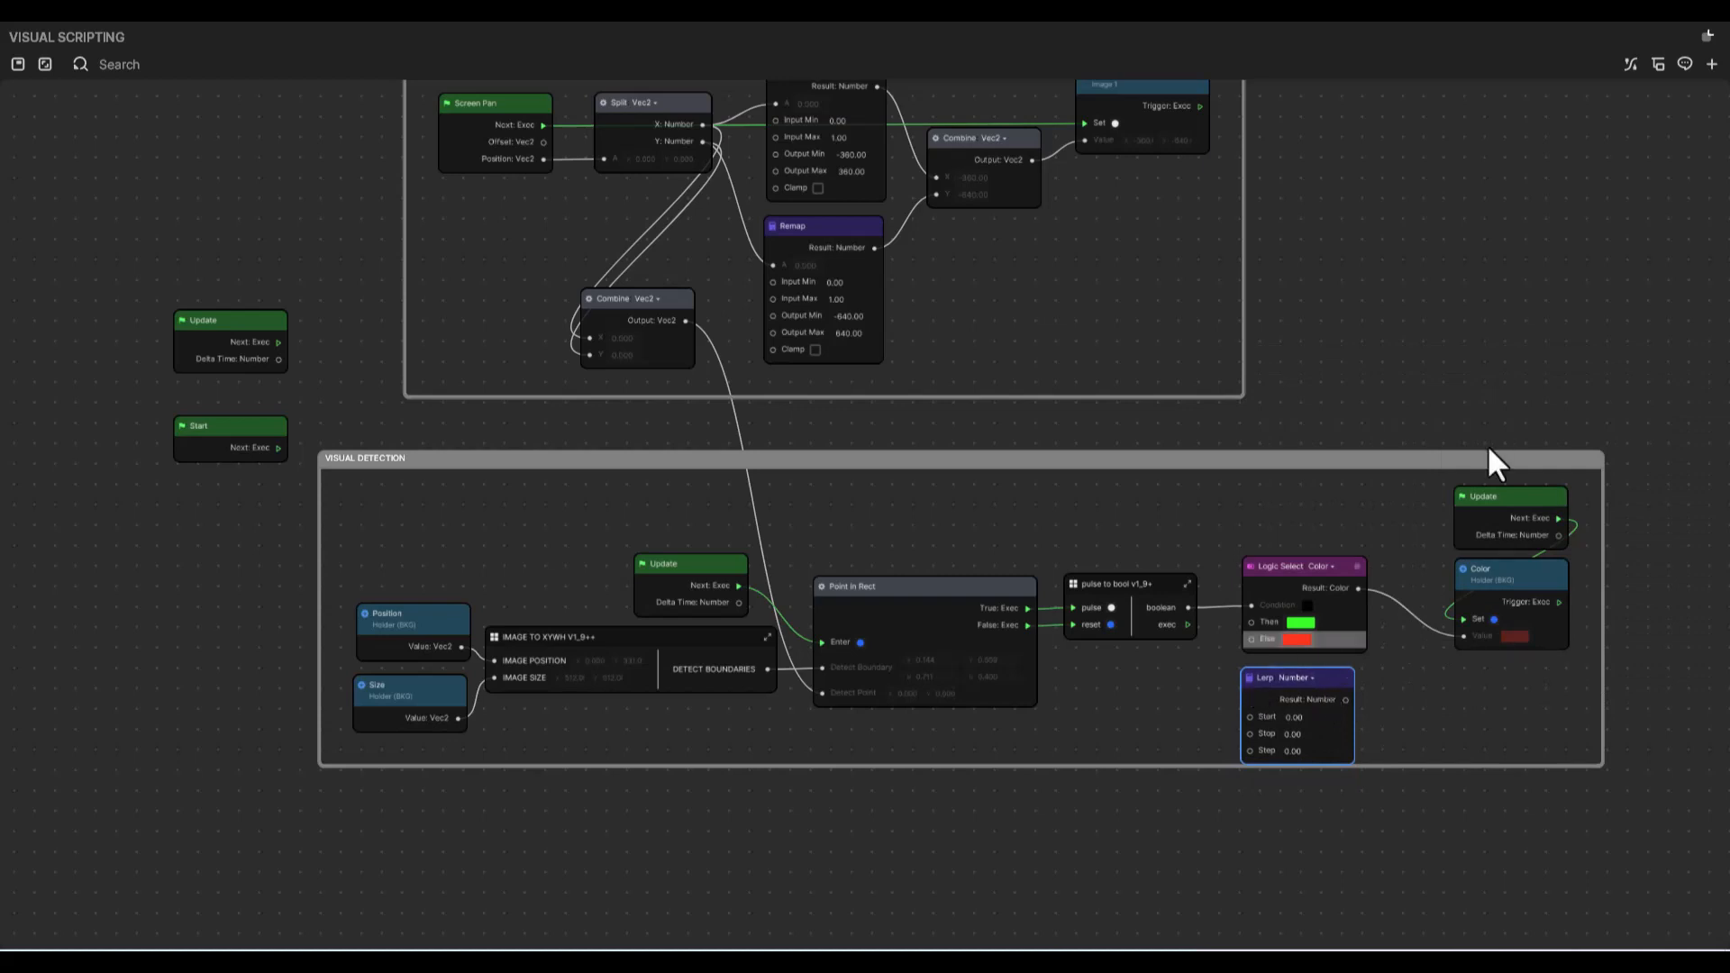
mouse_move(1293, 622)
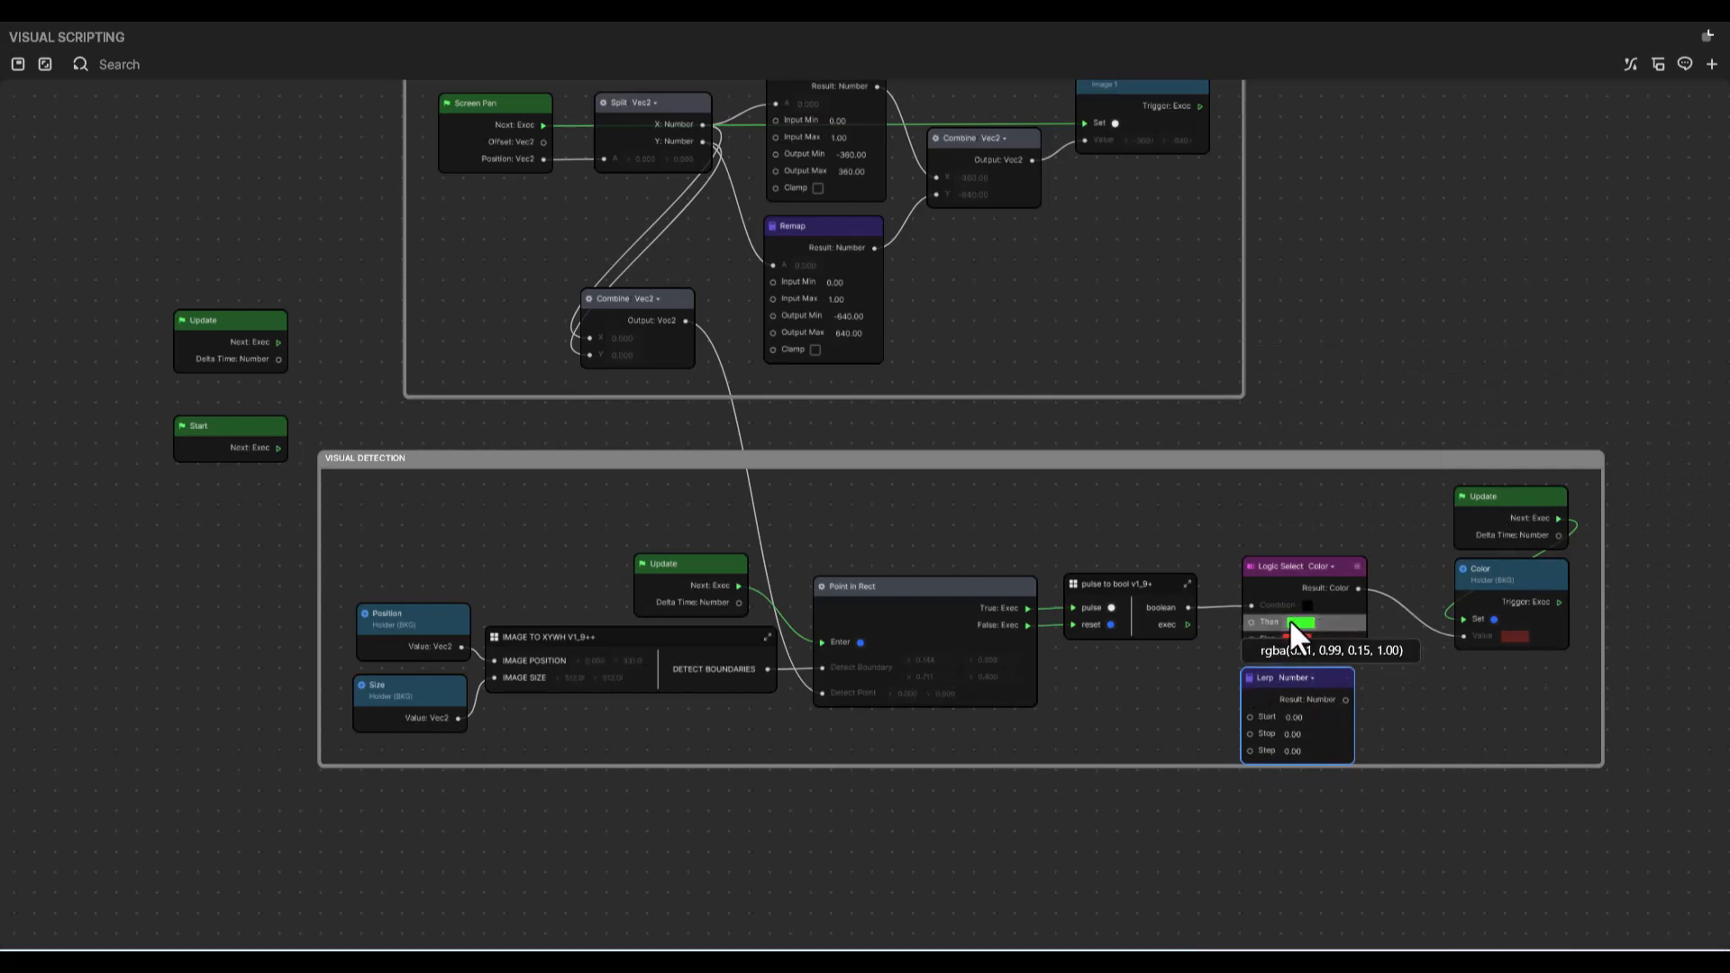
click(1302, 680)
click(1343, 781)
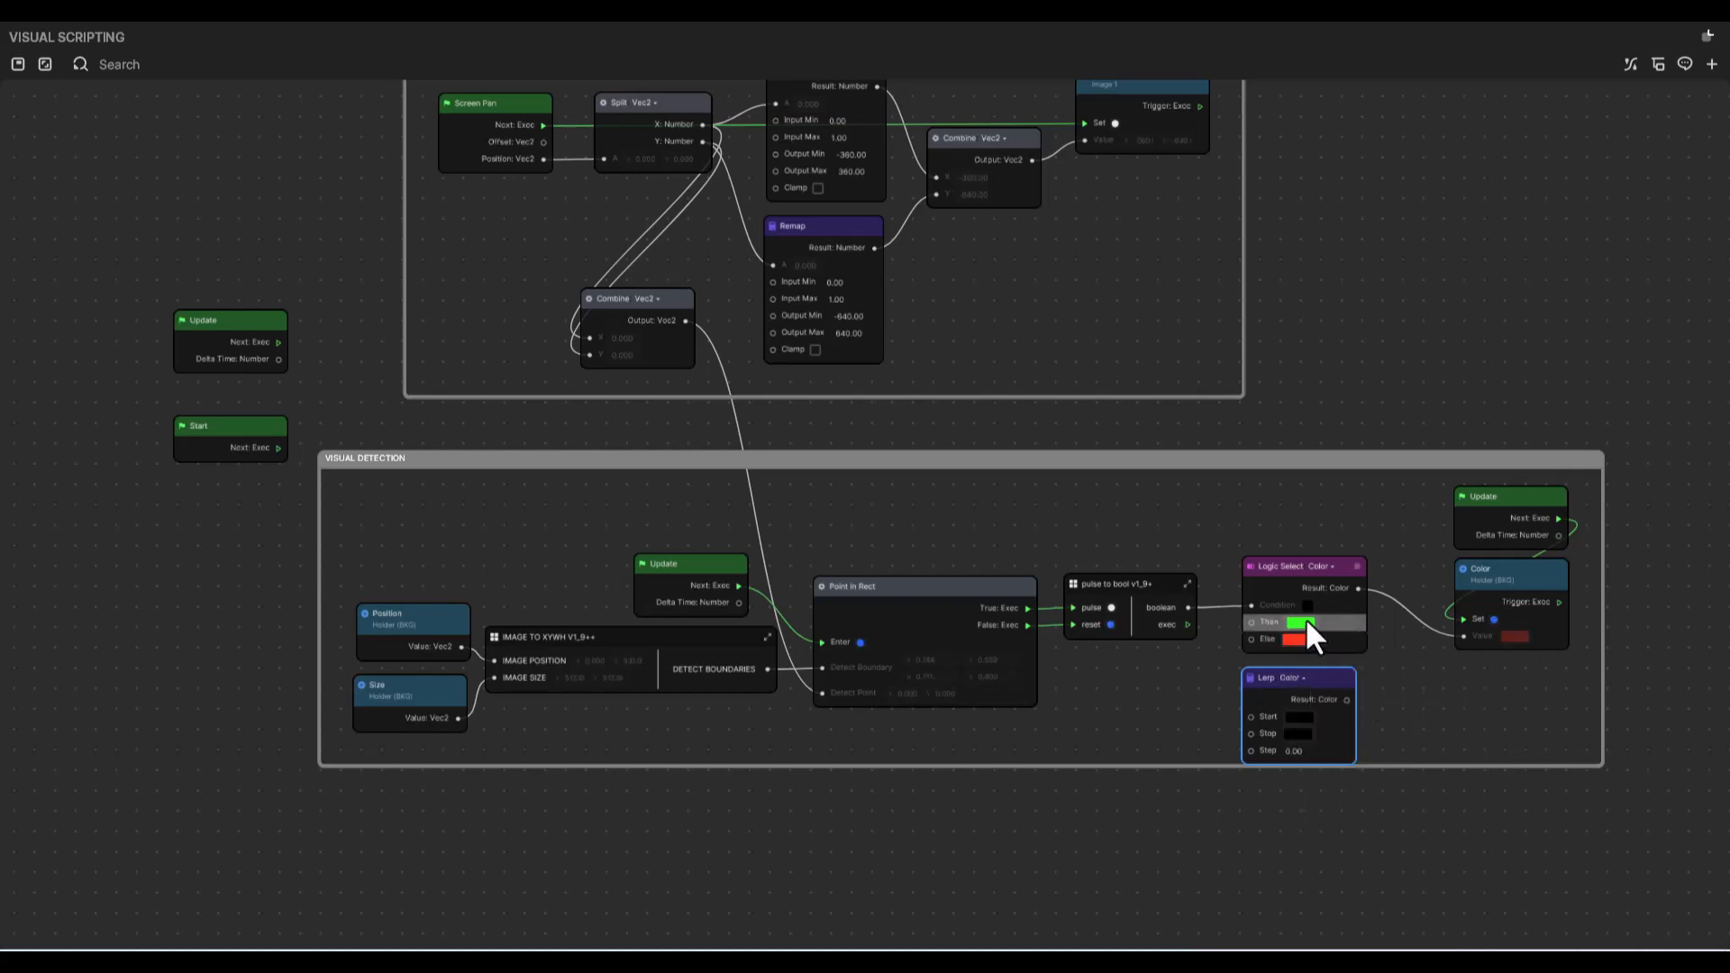
click(1344, 678)
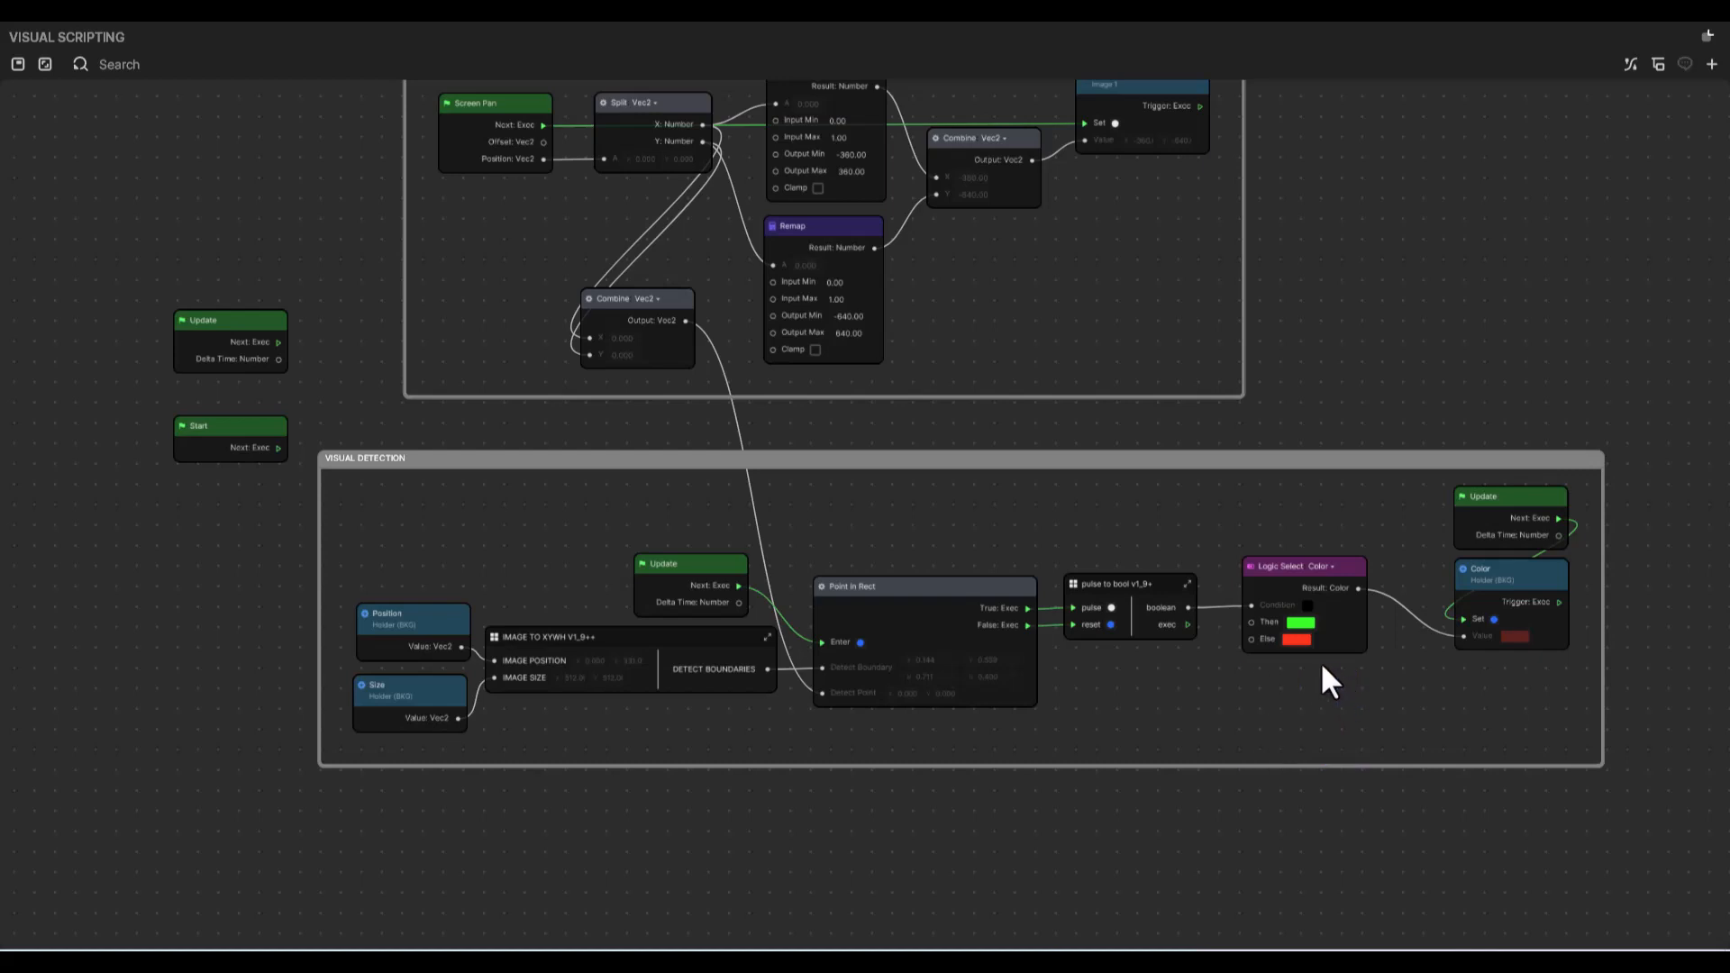
- Add a Transit by Time node in the empty area below the VISUAL DETECTION comment
scroll(1046, 738, down, 5)
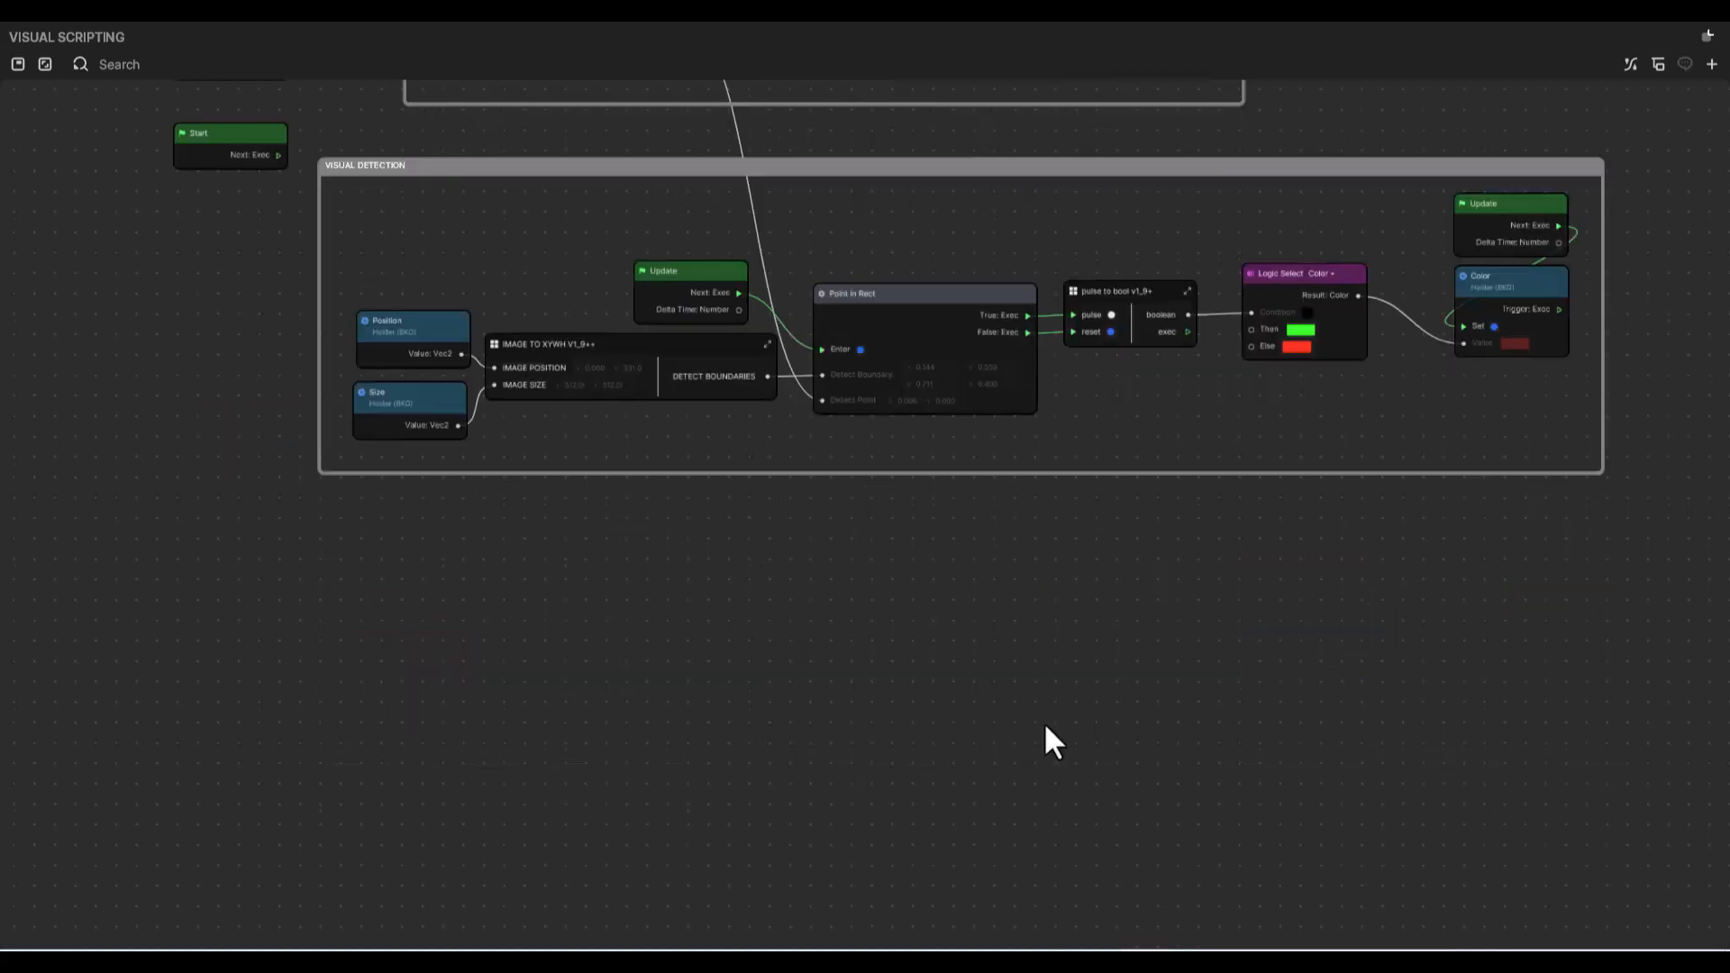
scroll(1045, 728, up, 2)
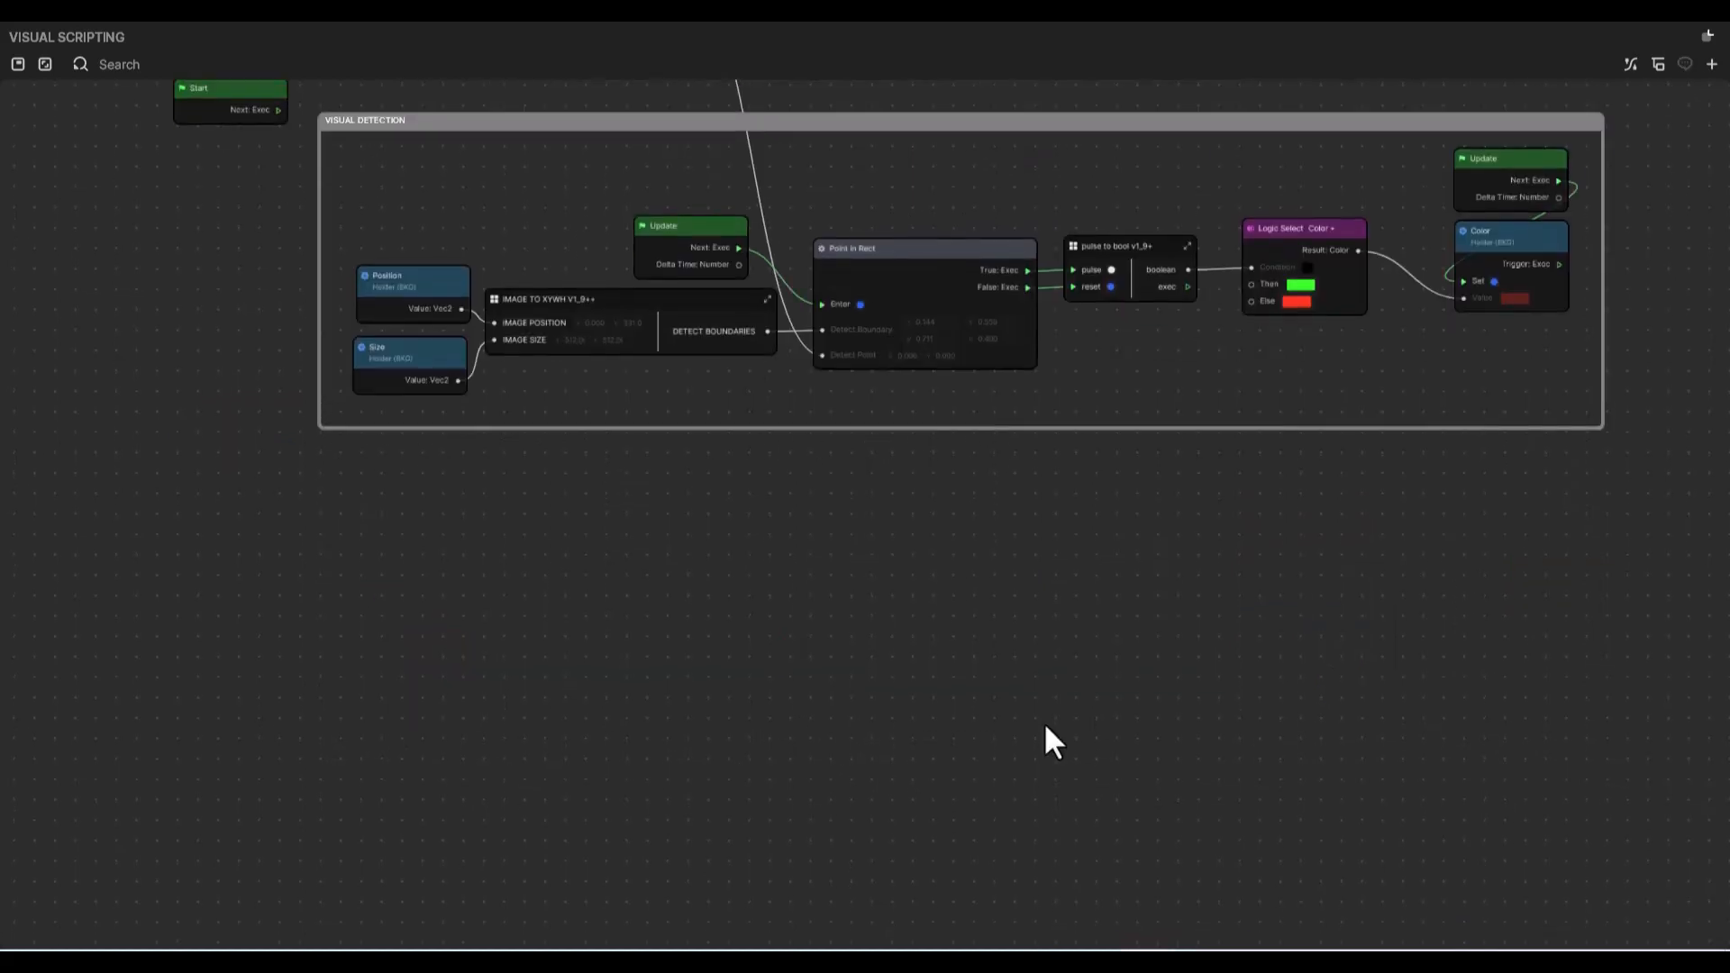
scroll(1045, 729, down, 3)
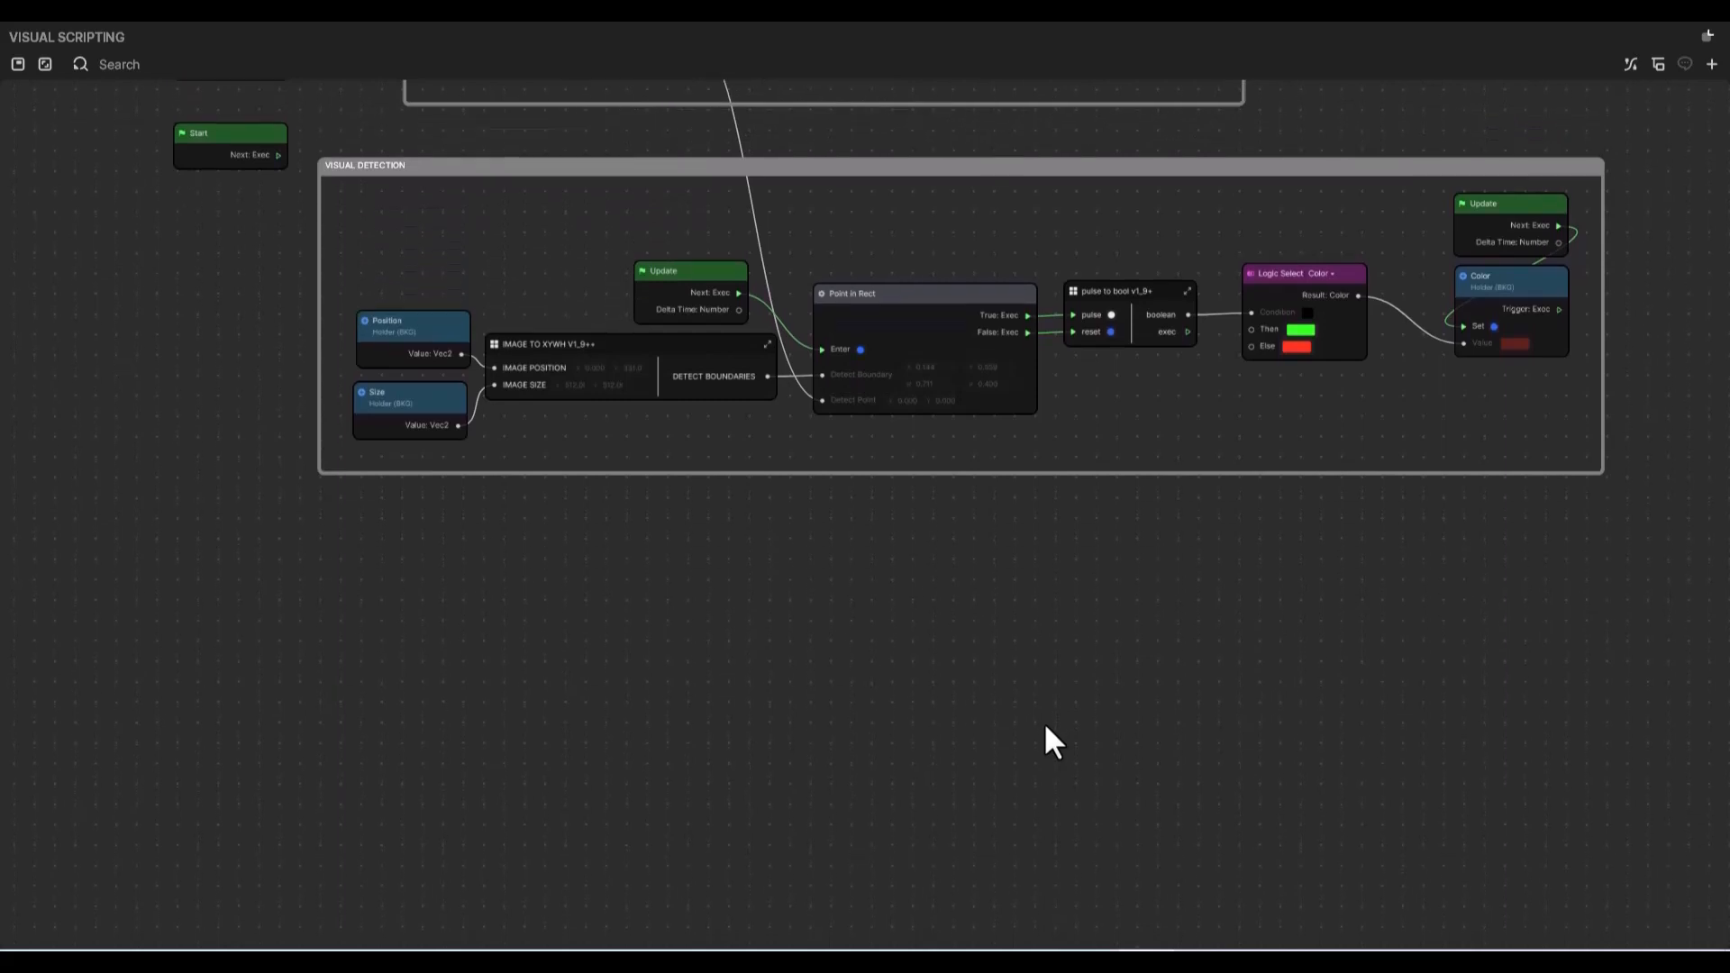
scroll(1046, 727, up, 1)
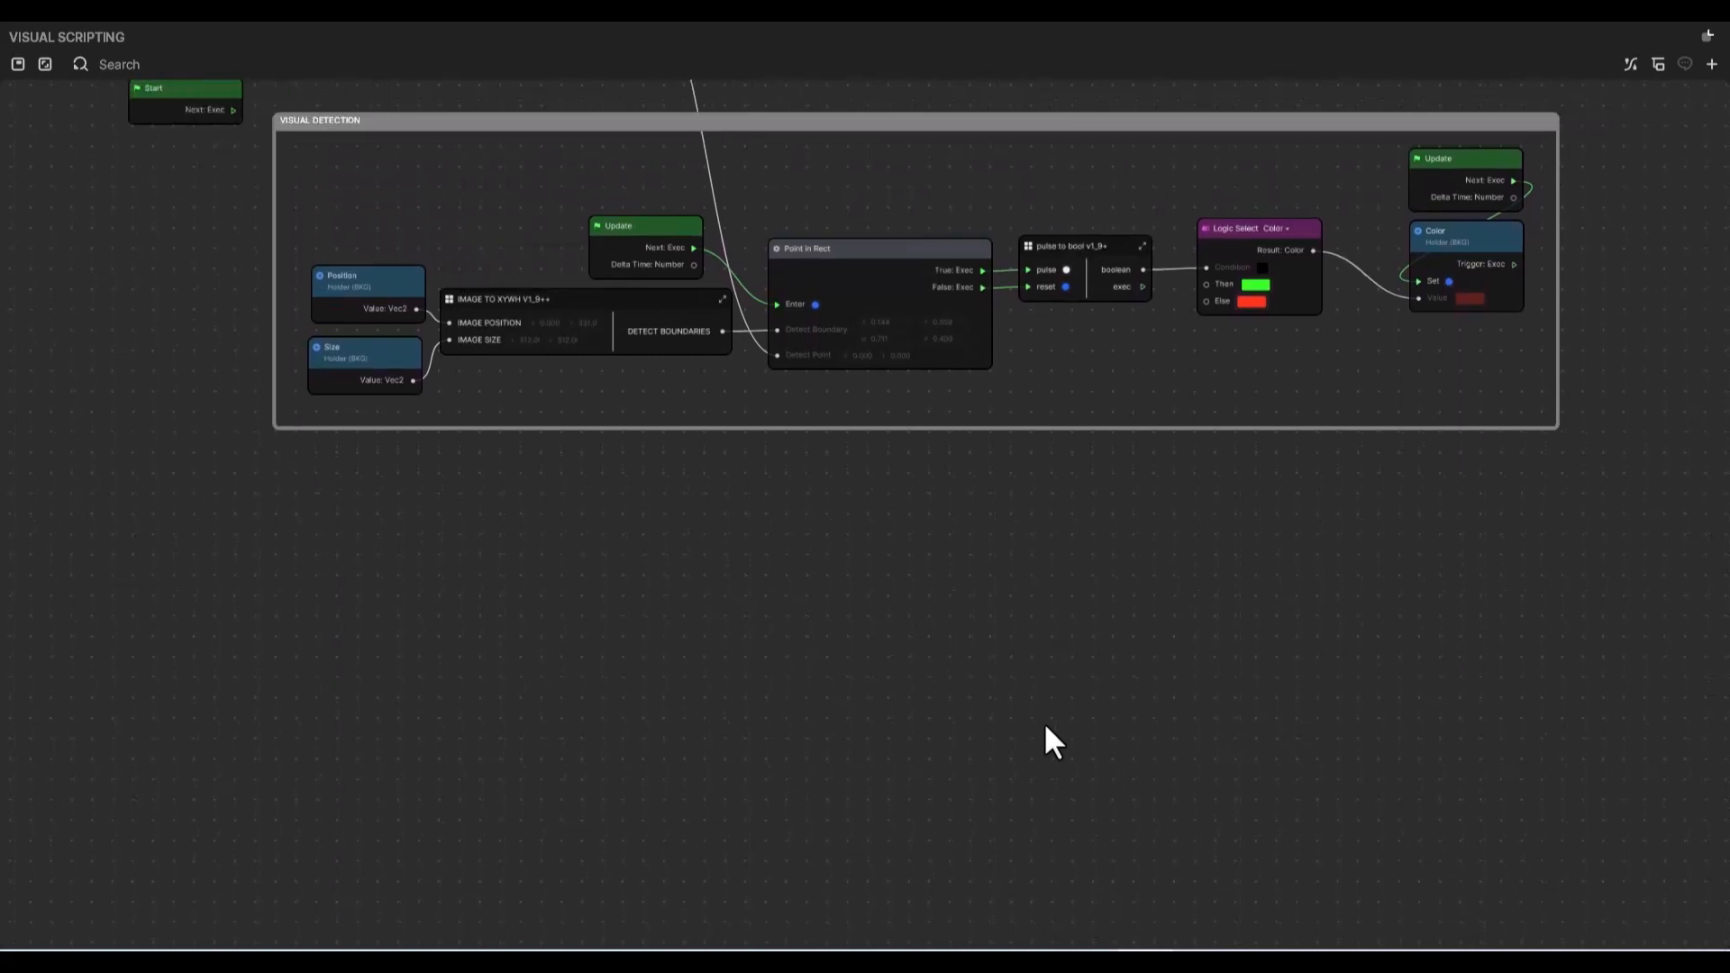
right_click(584, 658)
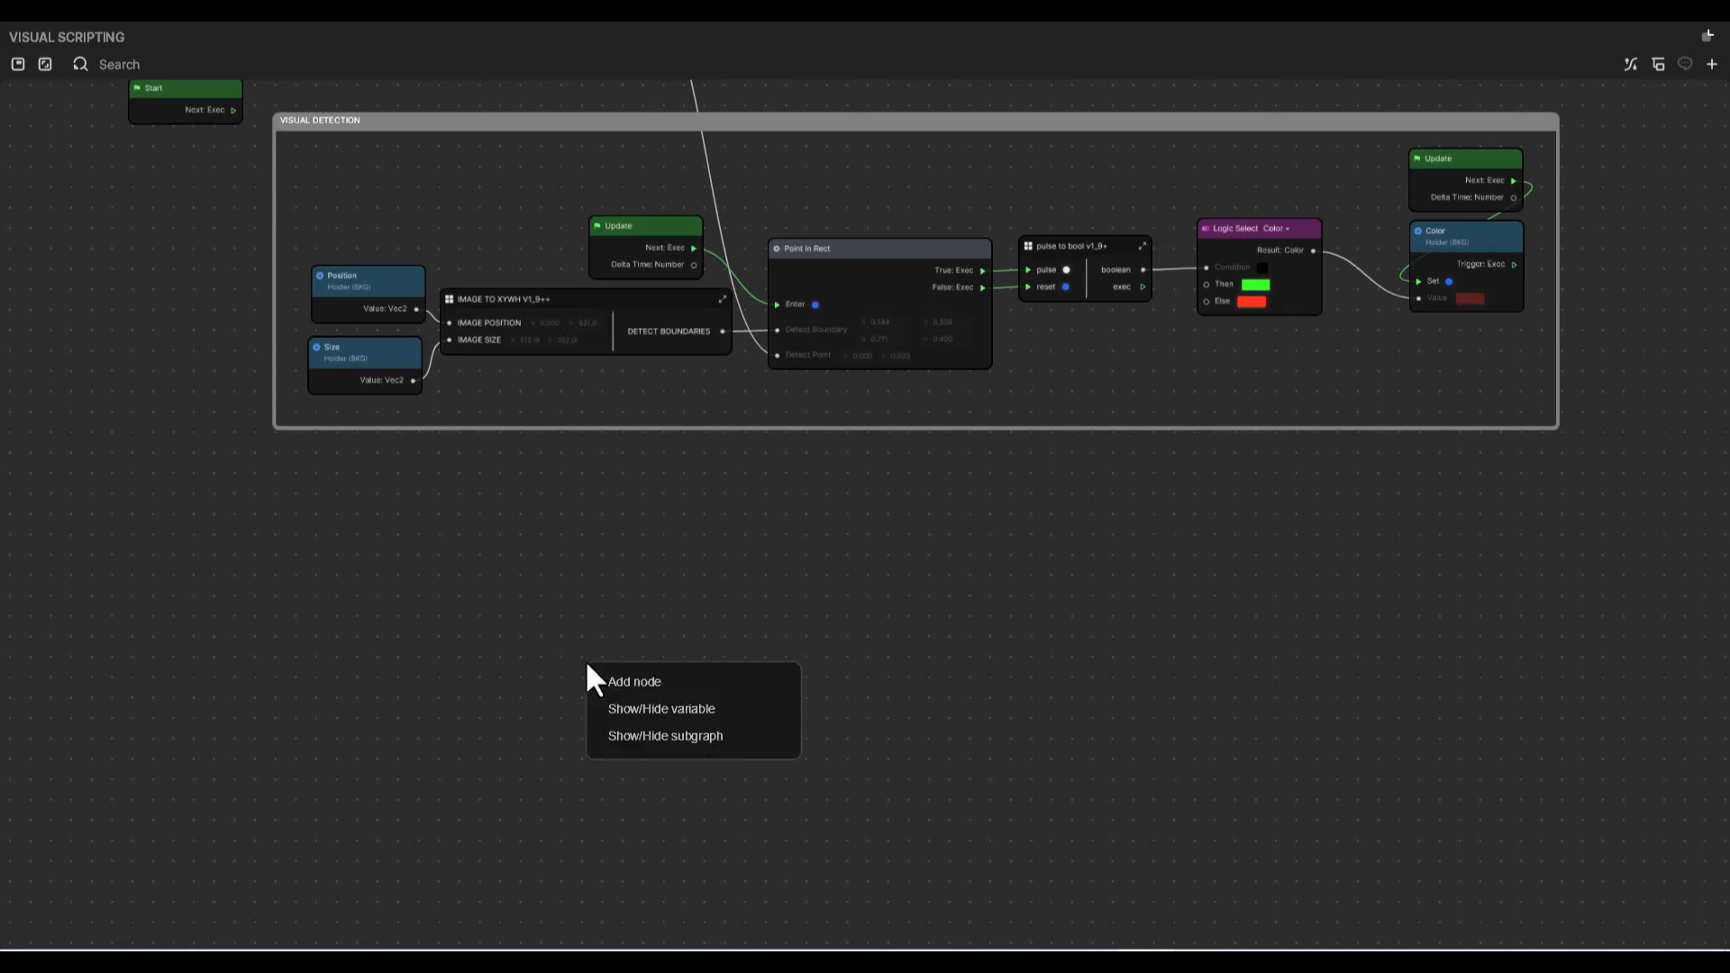
click(626, 685)
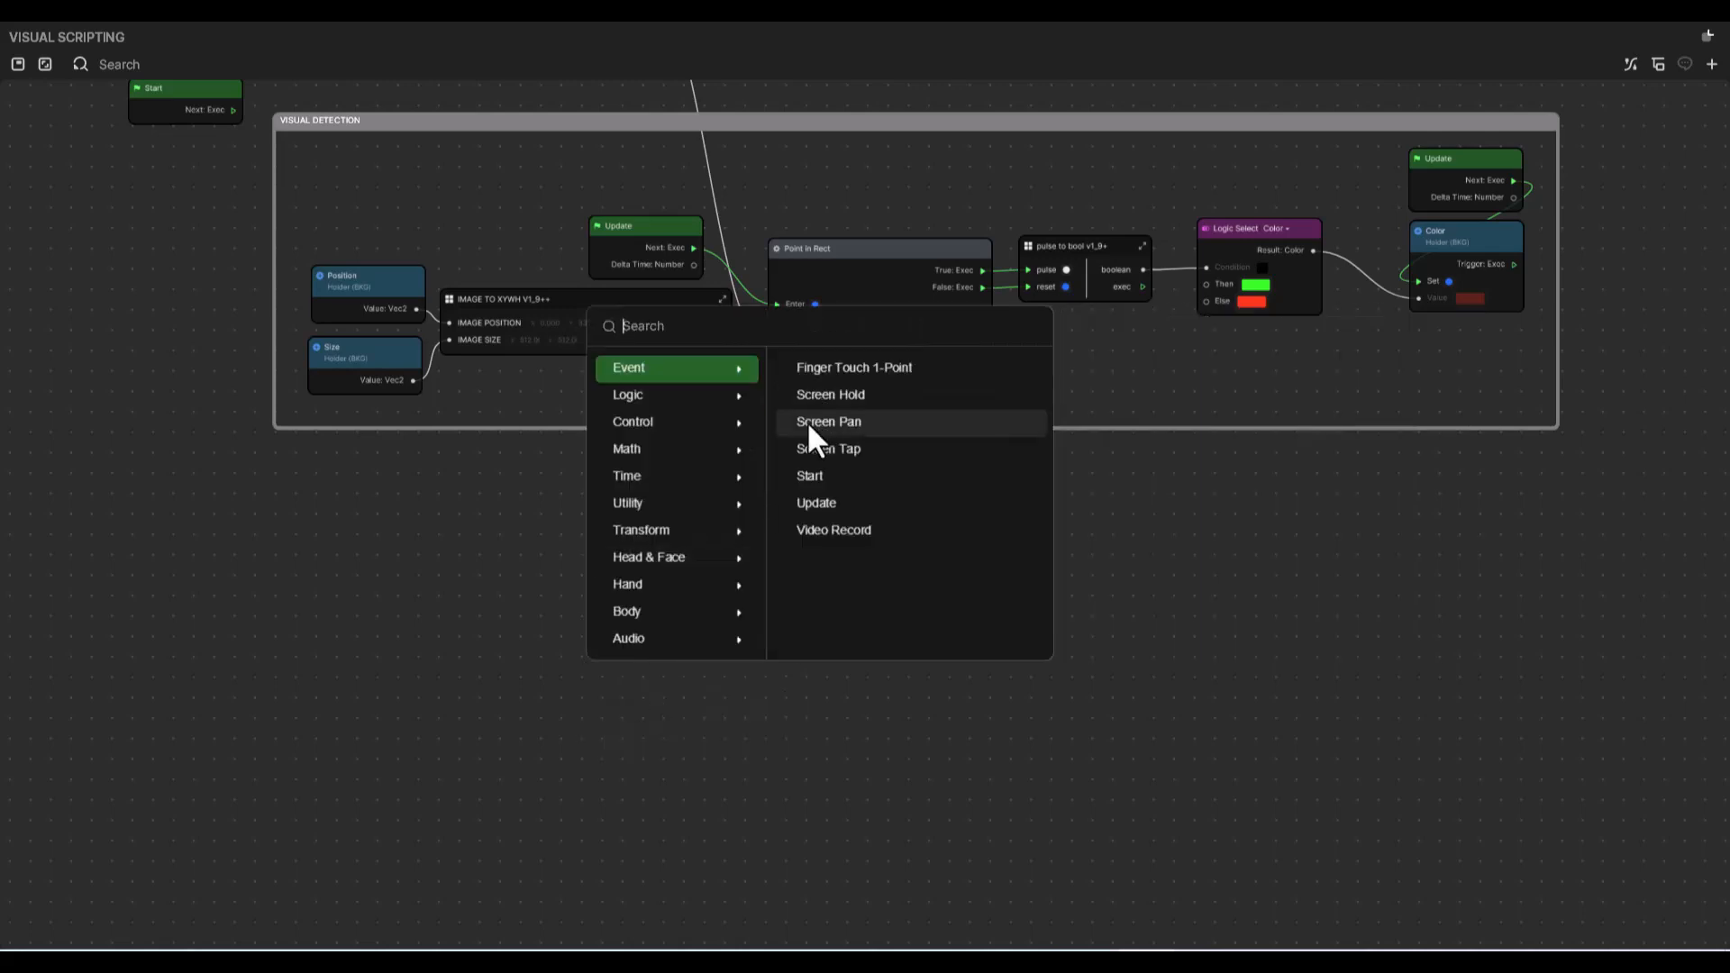
text(TRANSIT)
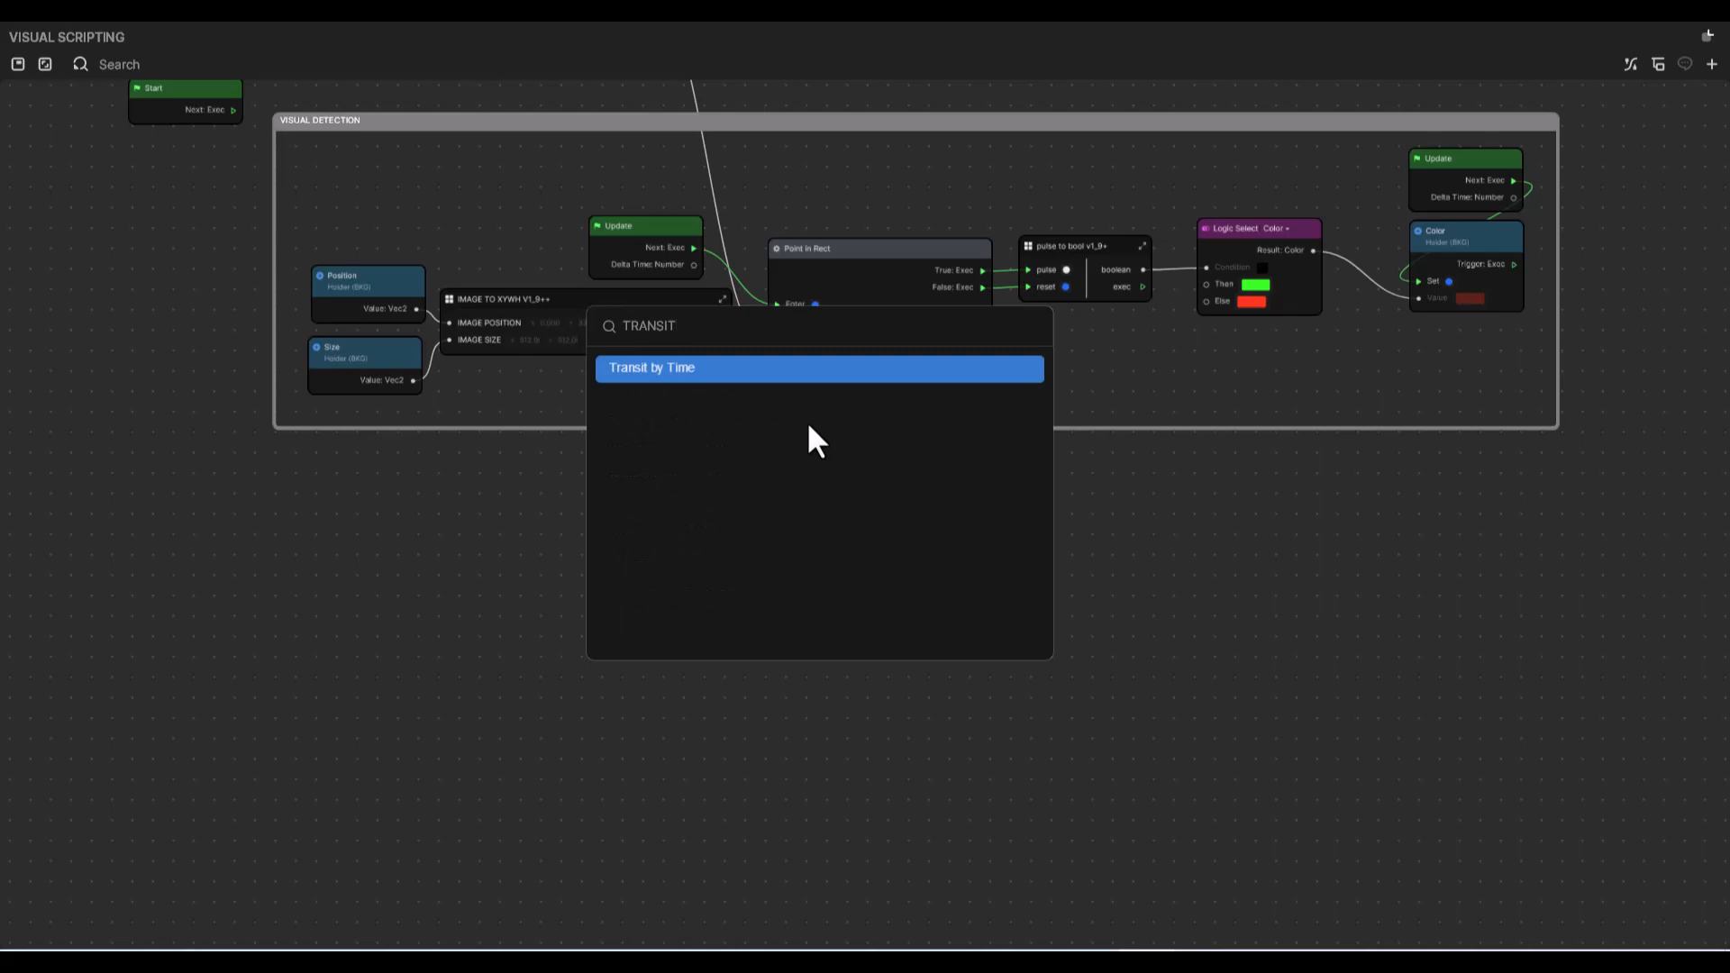
key(Return)
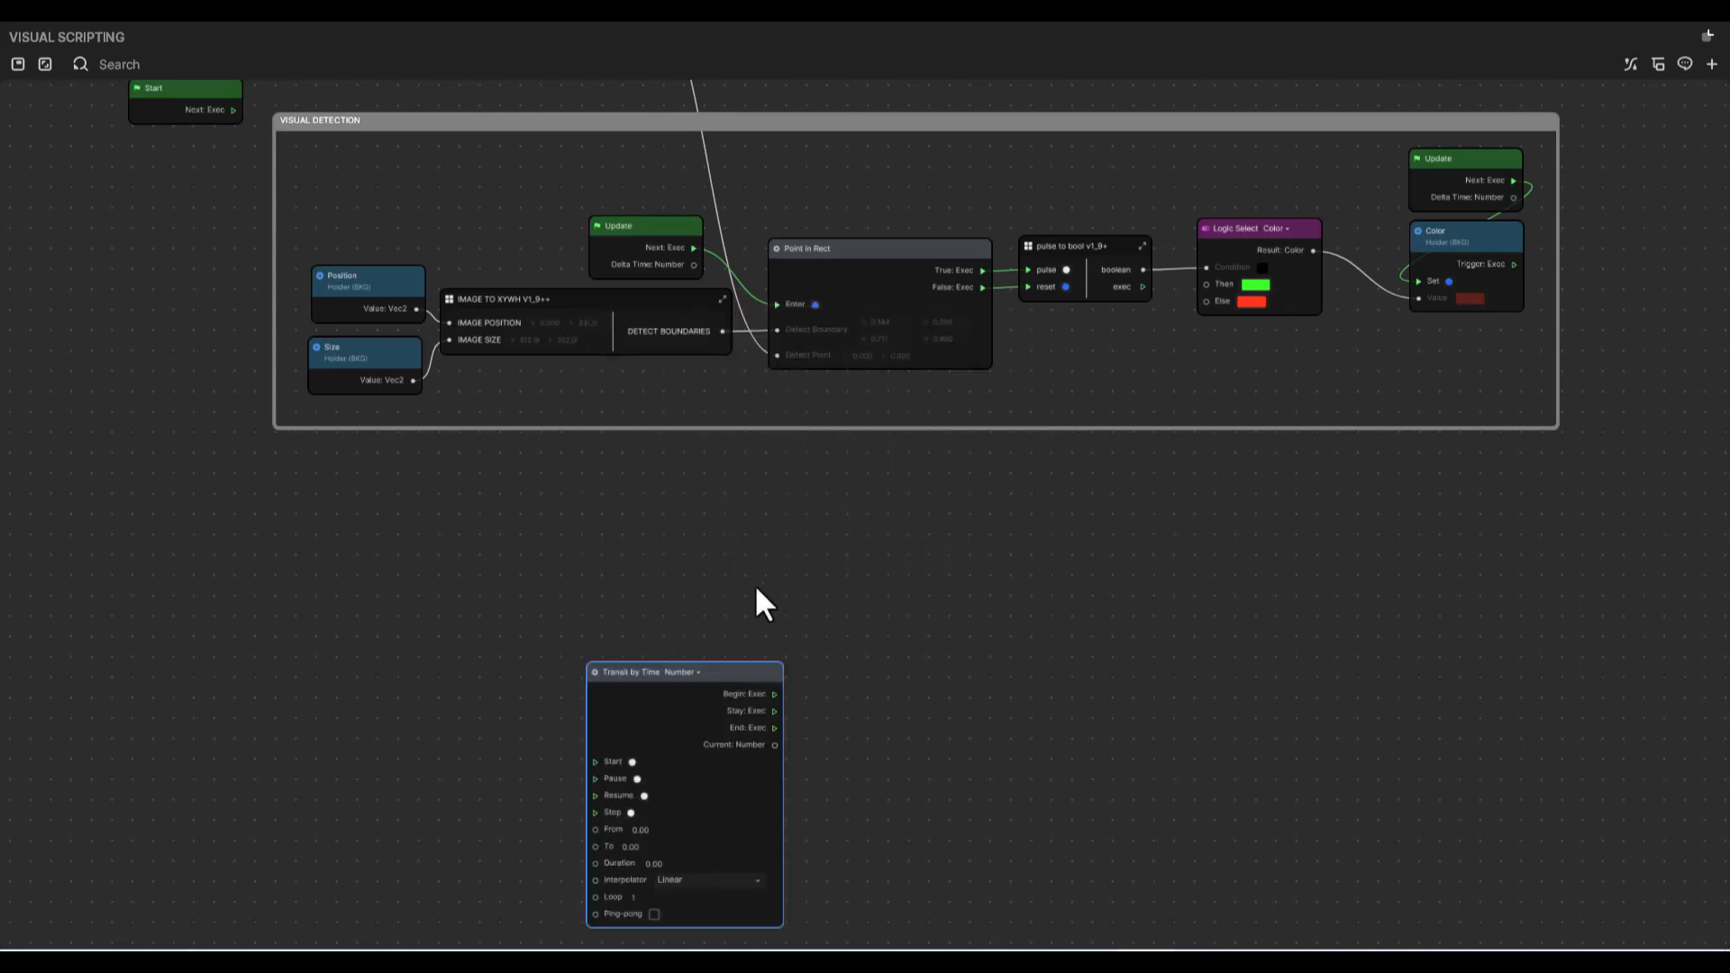
drag(759, 676, 868, 642)
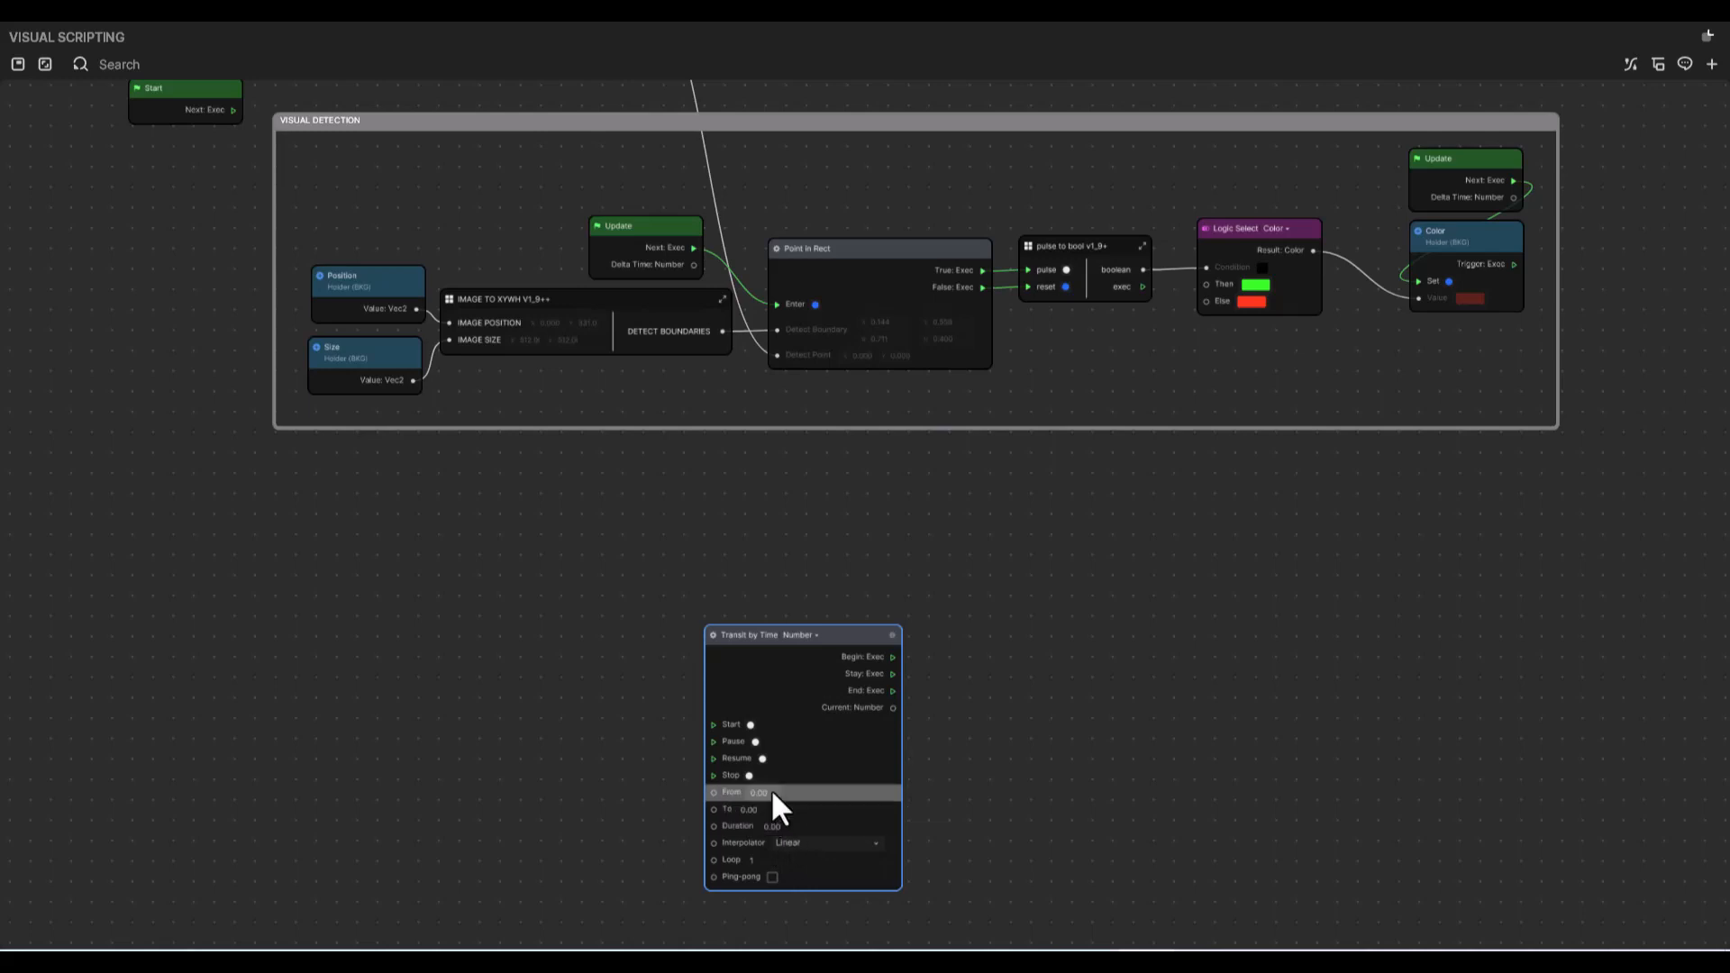
drag(837, 630, 833, 607)
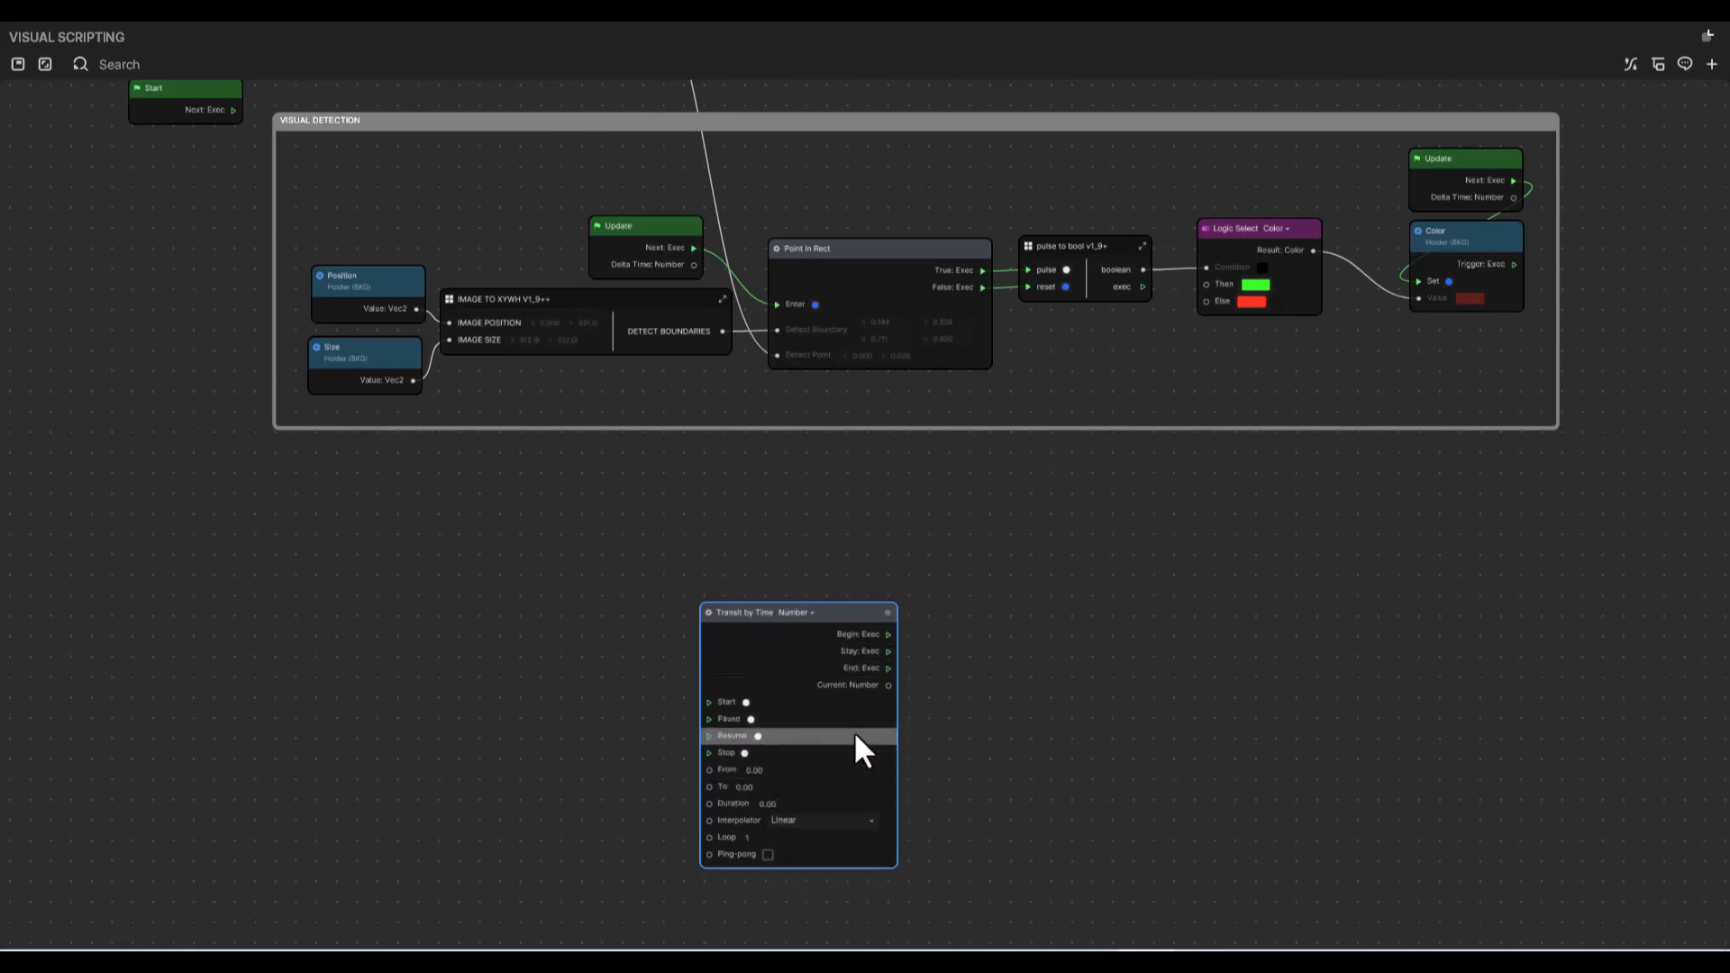
- Add a Finger Touch 1-Point node and place it well to the left of the Transit by Time node
click(516, 693)
right_click(517, 695)
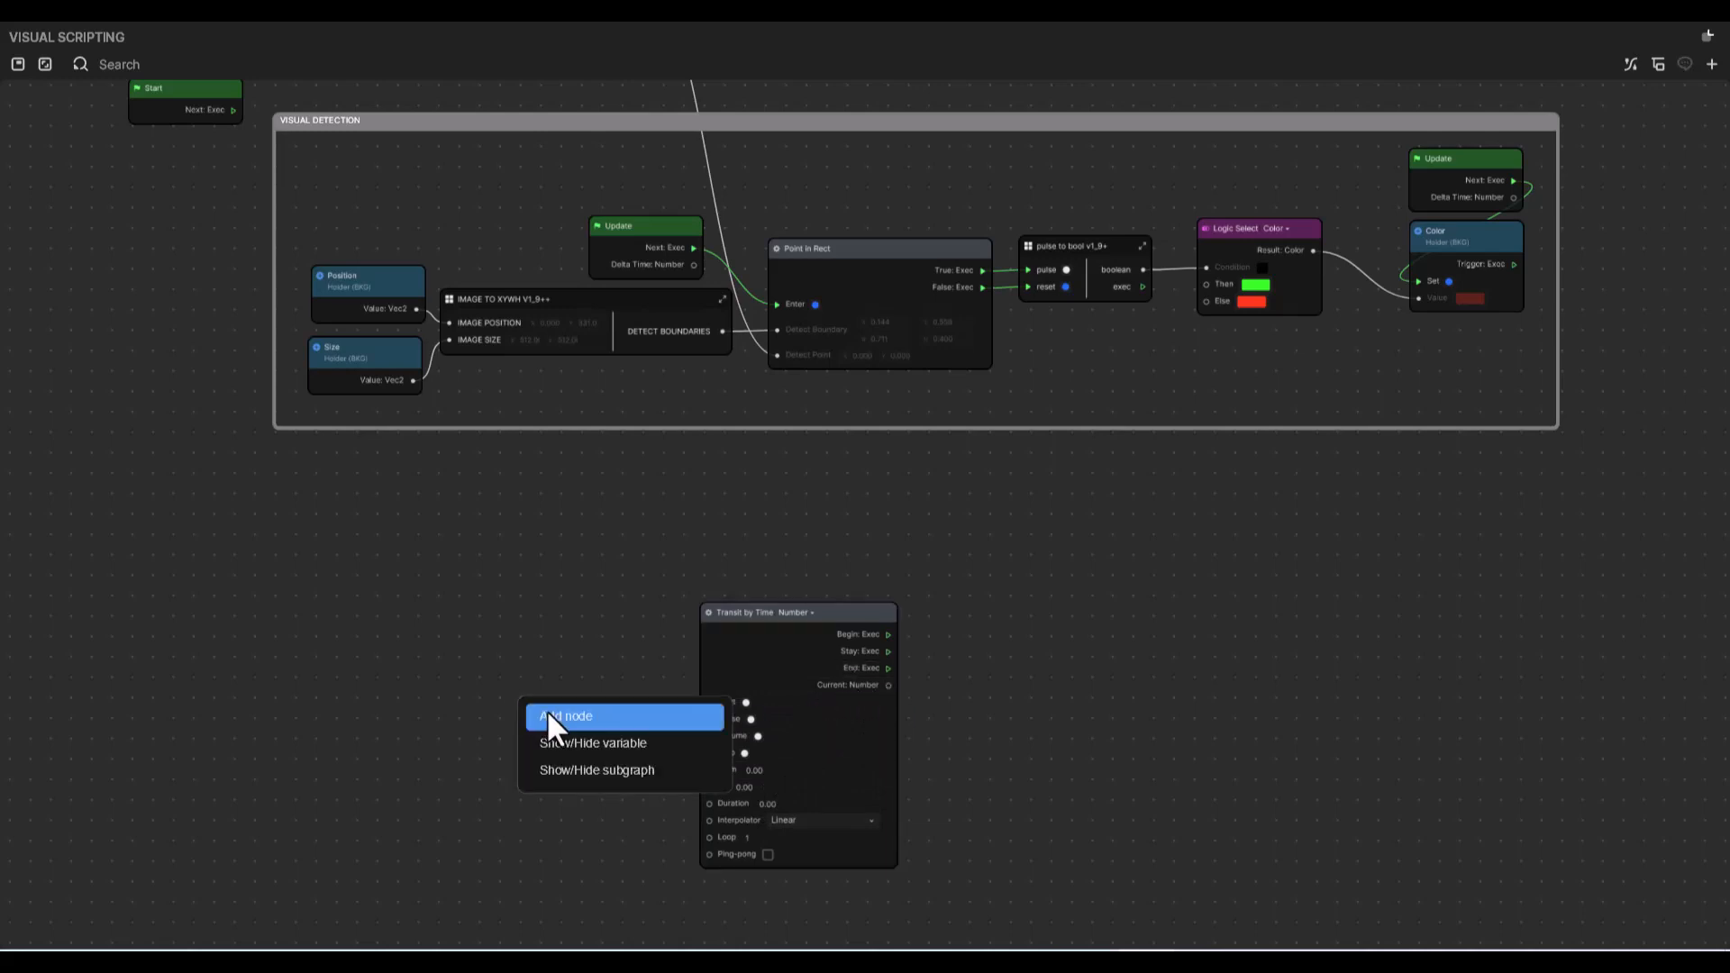
click(547, 714)
text(FINGER)
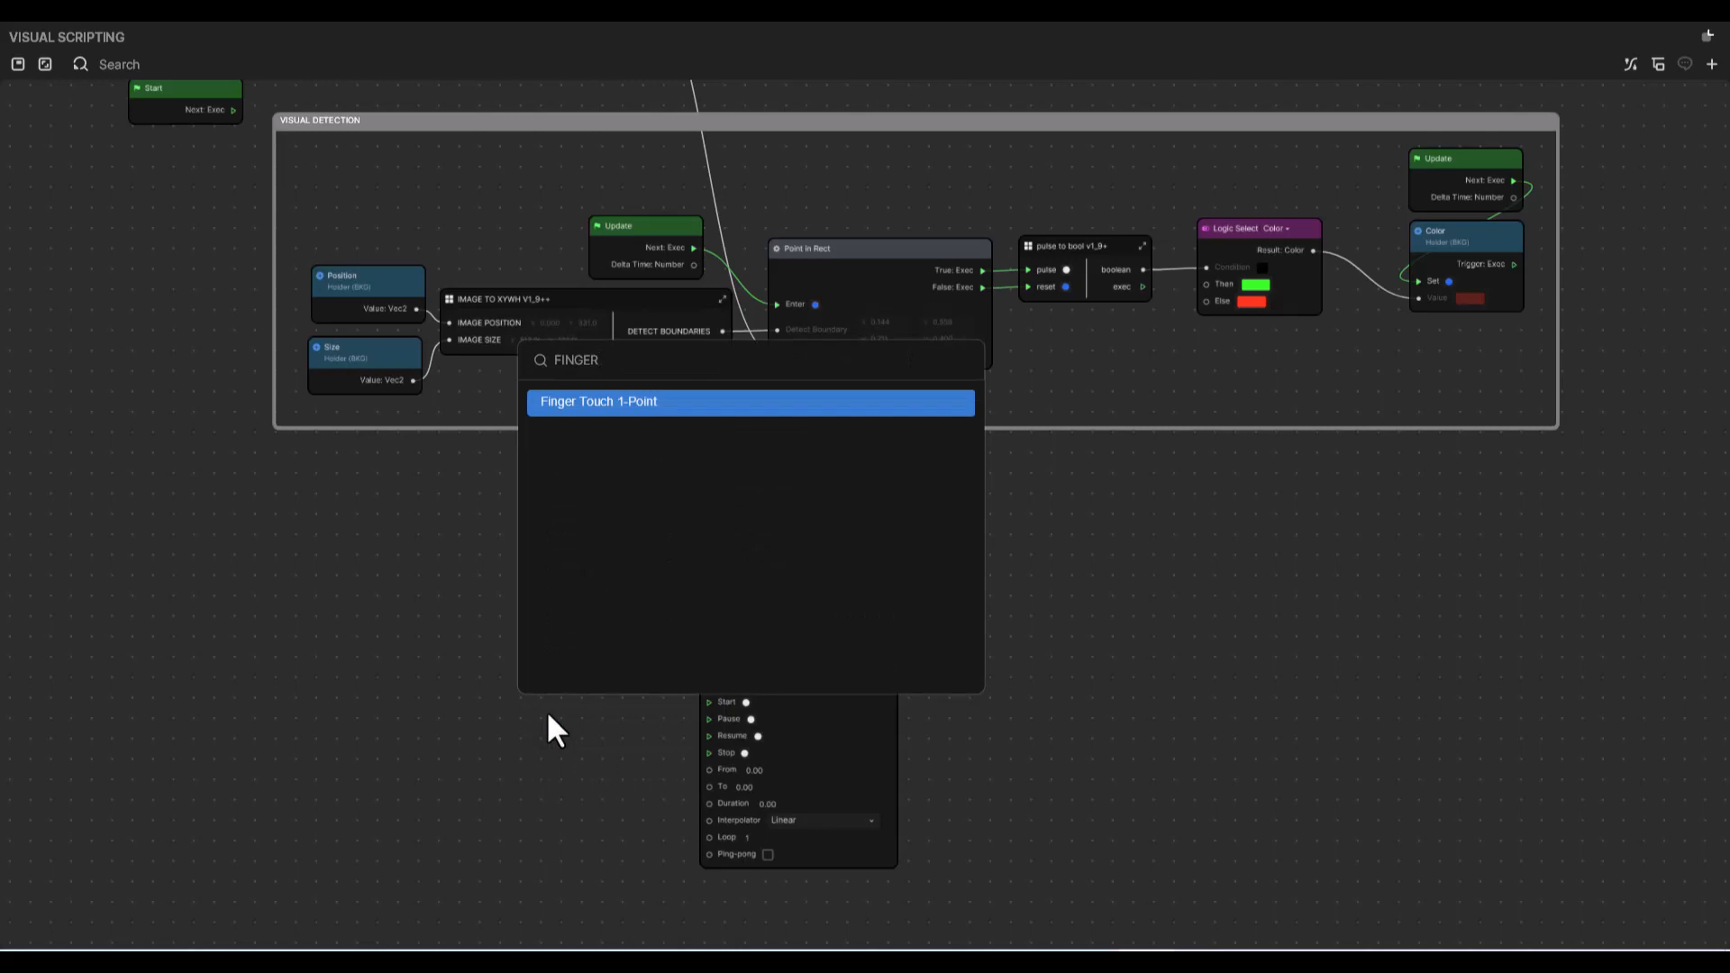
key(Return)
drag(615, 706, 498, 660)
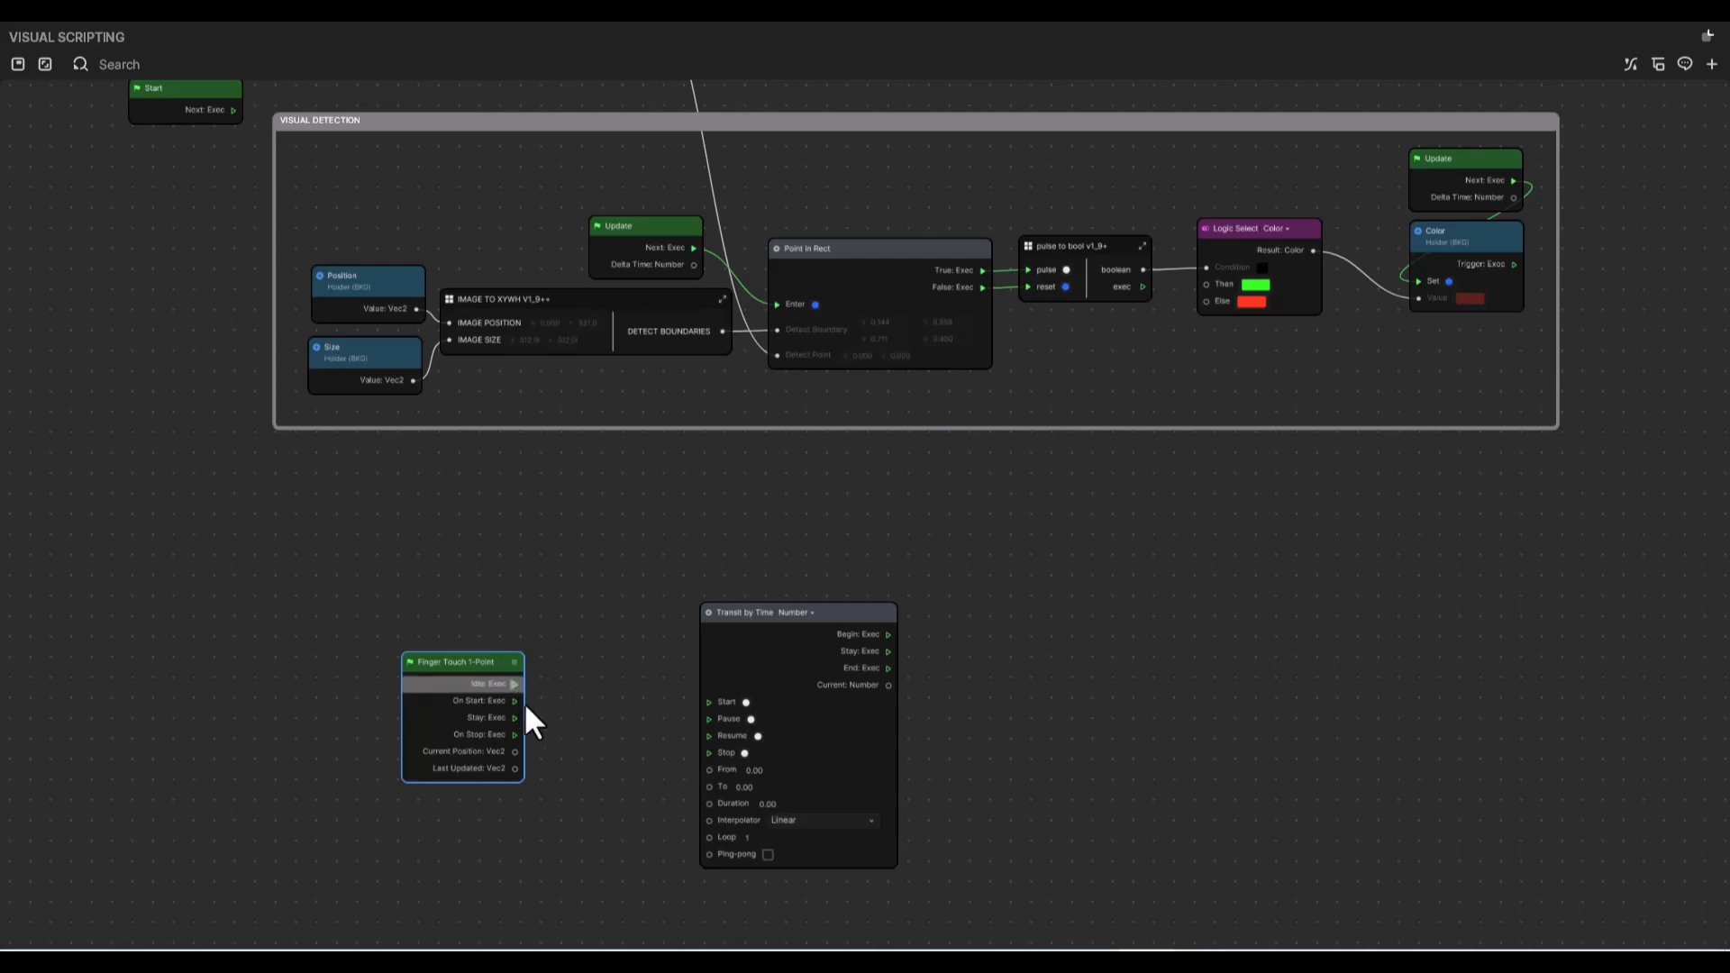
scroll(509, 730, up, 3)
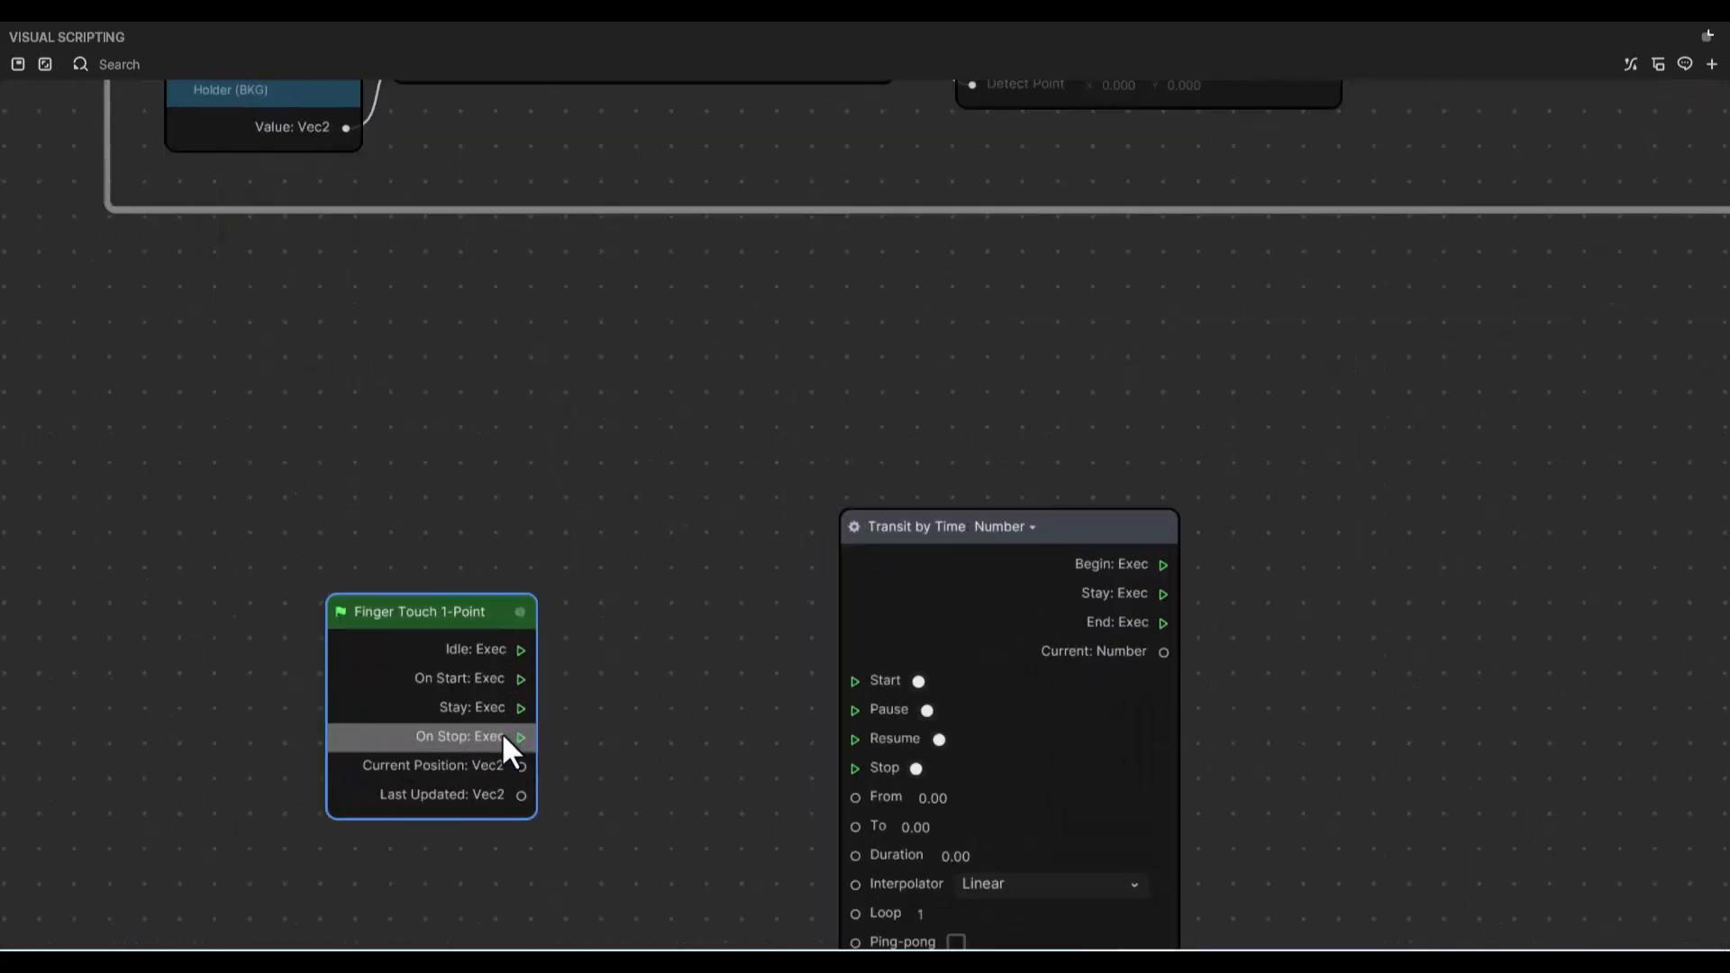
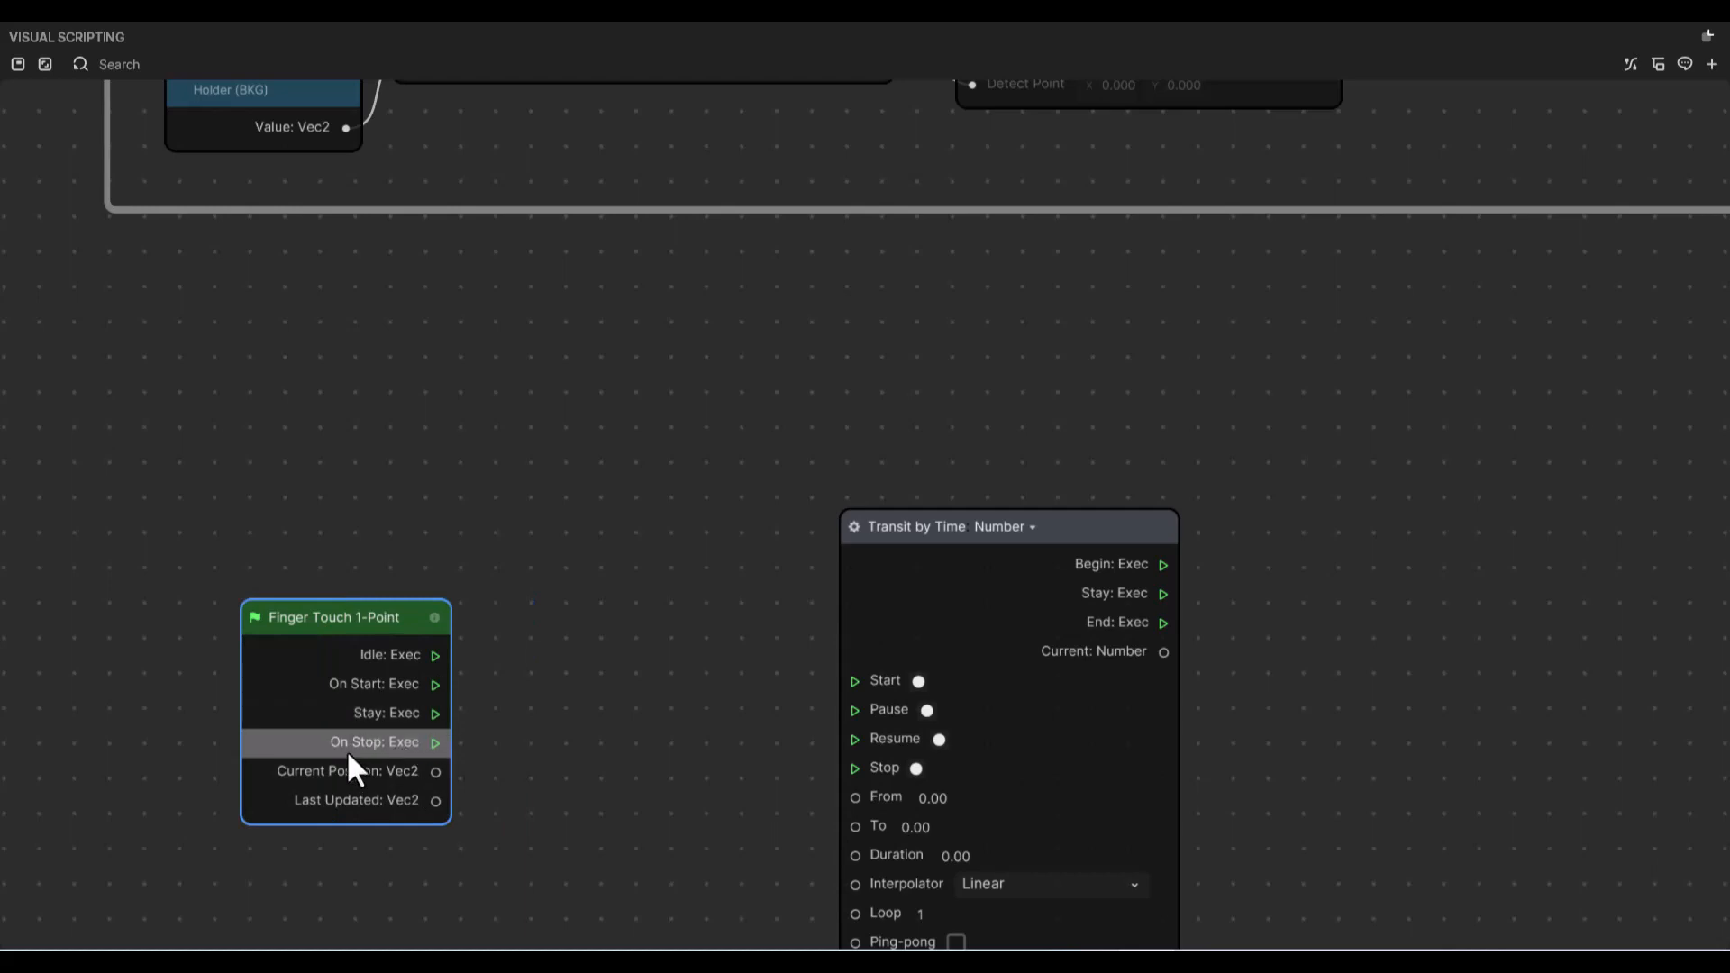
drag(403, 623, 354, 611)
- Duplicate the pulse to bool subgraph and place the copy between the Finger Touch 1-Point and Transit by Time nodes
scroll(622, 704, down, 1)
scroll(619, 700, down, 2)
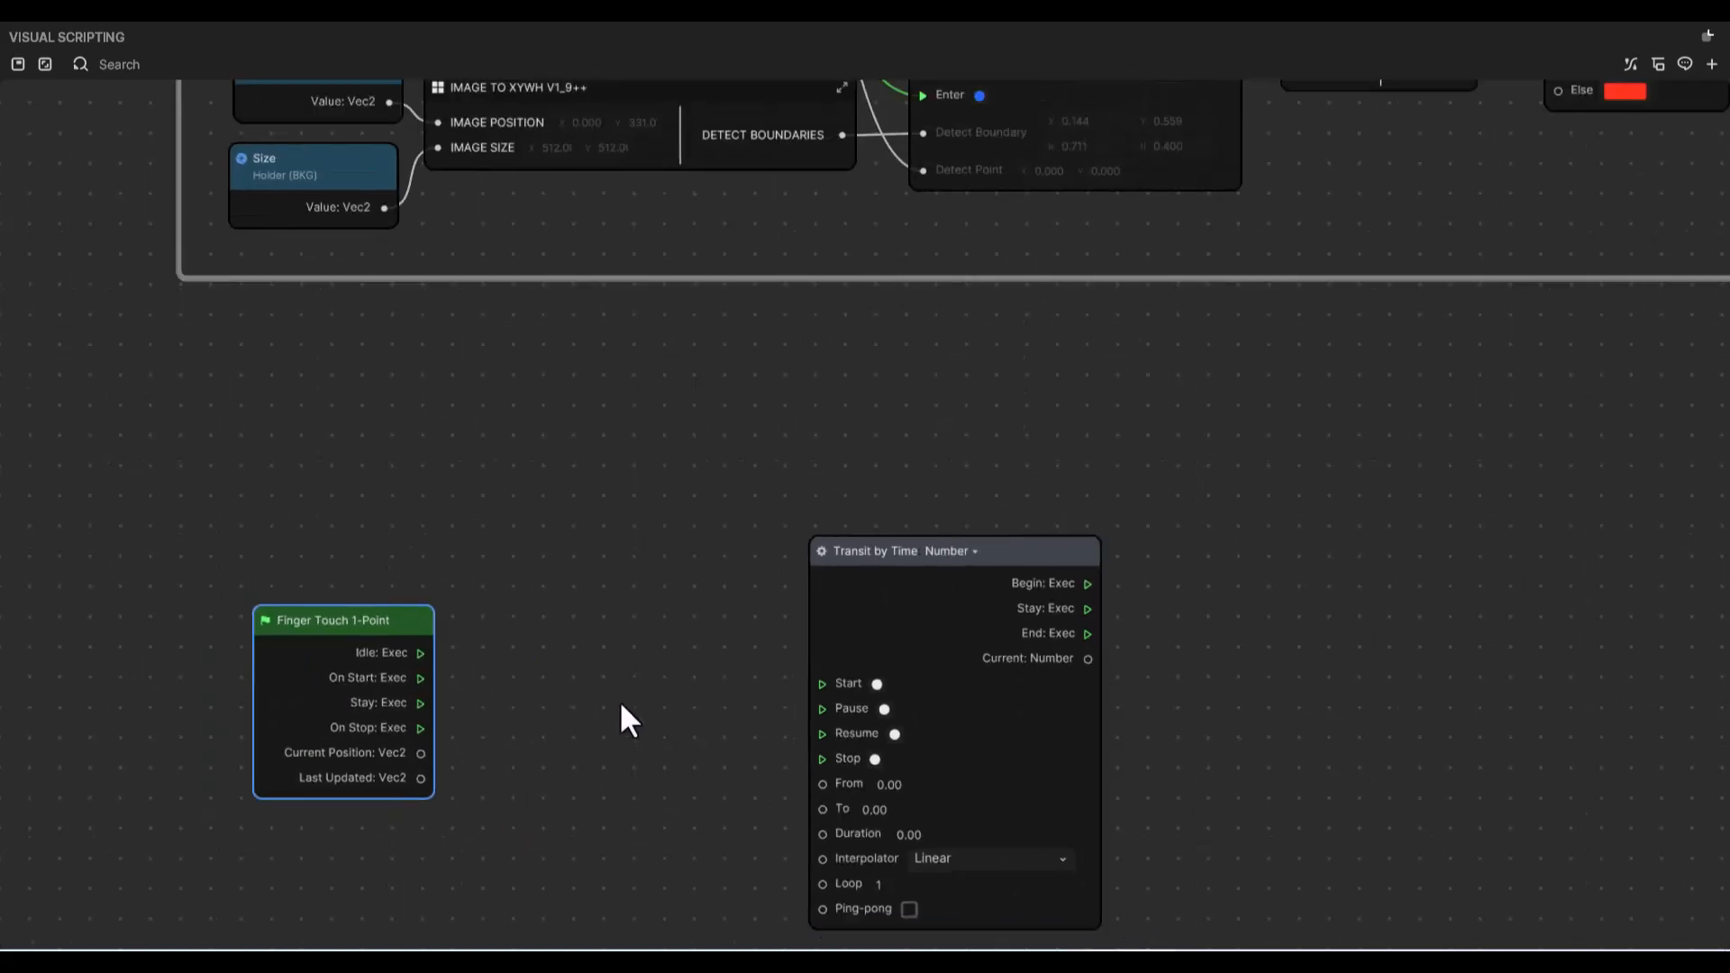
scroll(620, 701, up, 3)
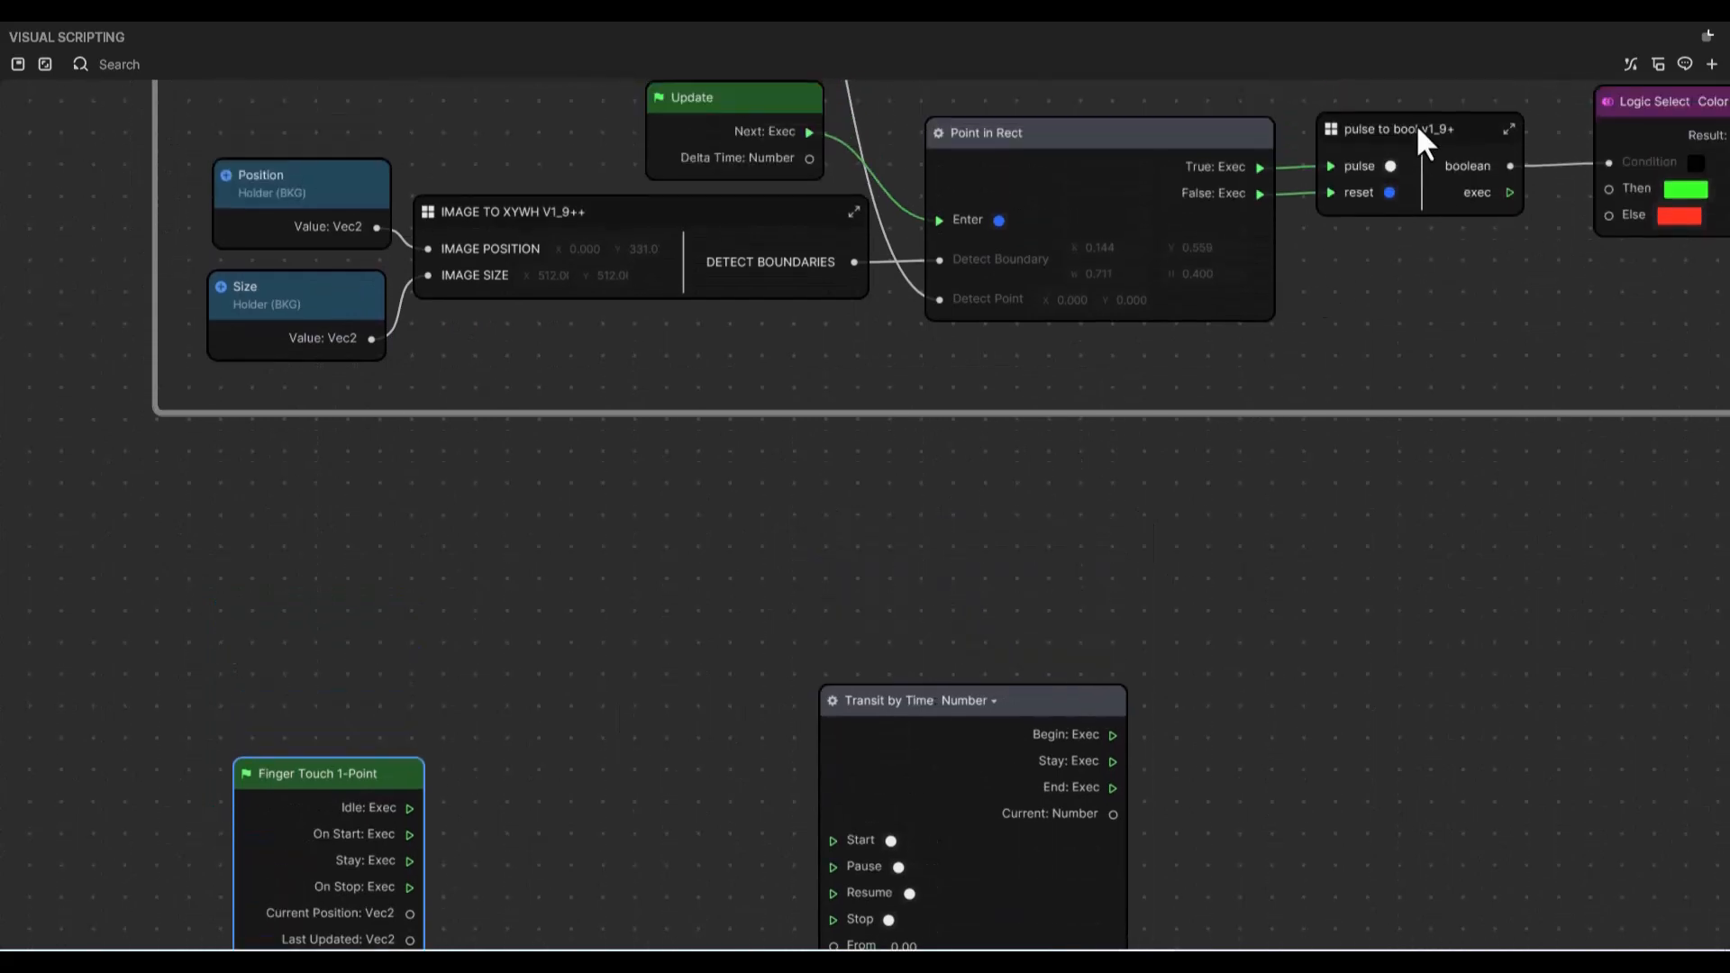
click(1418, 129)
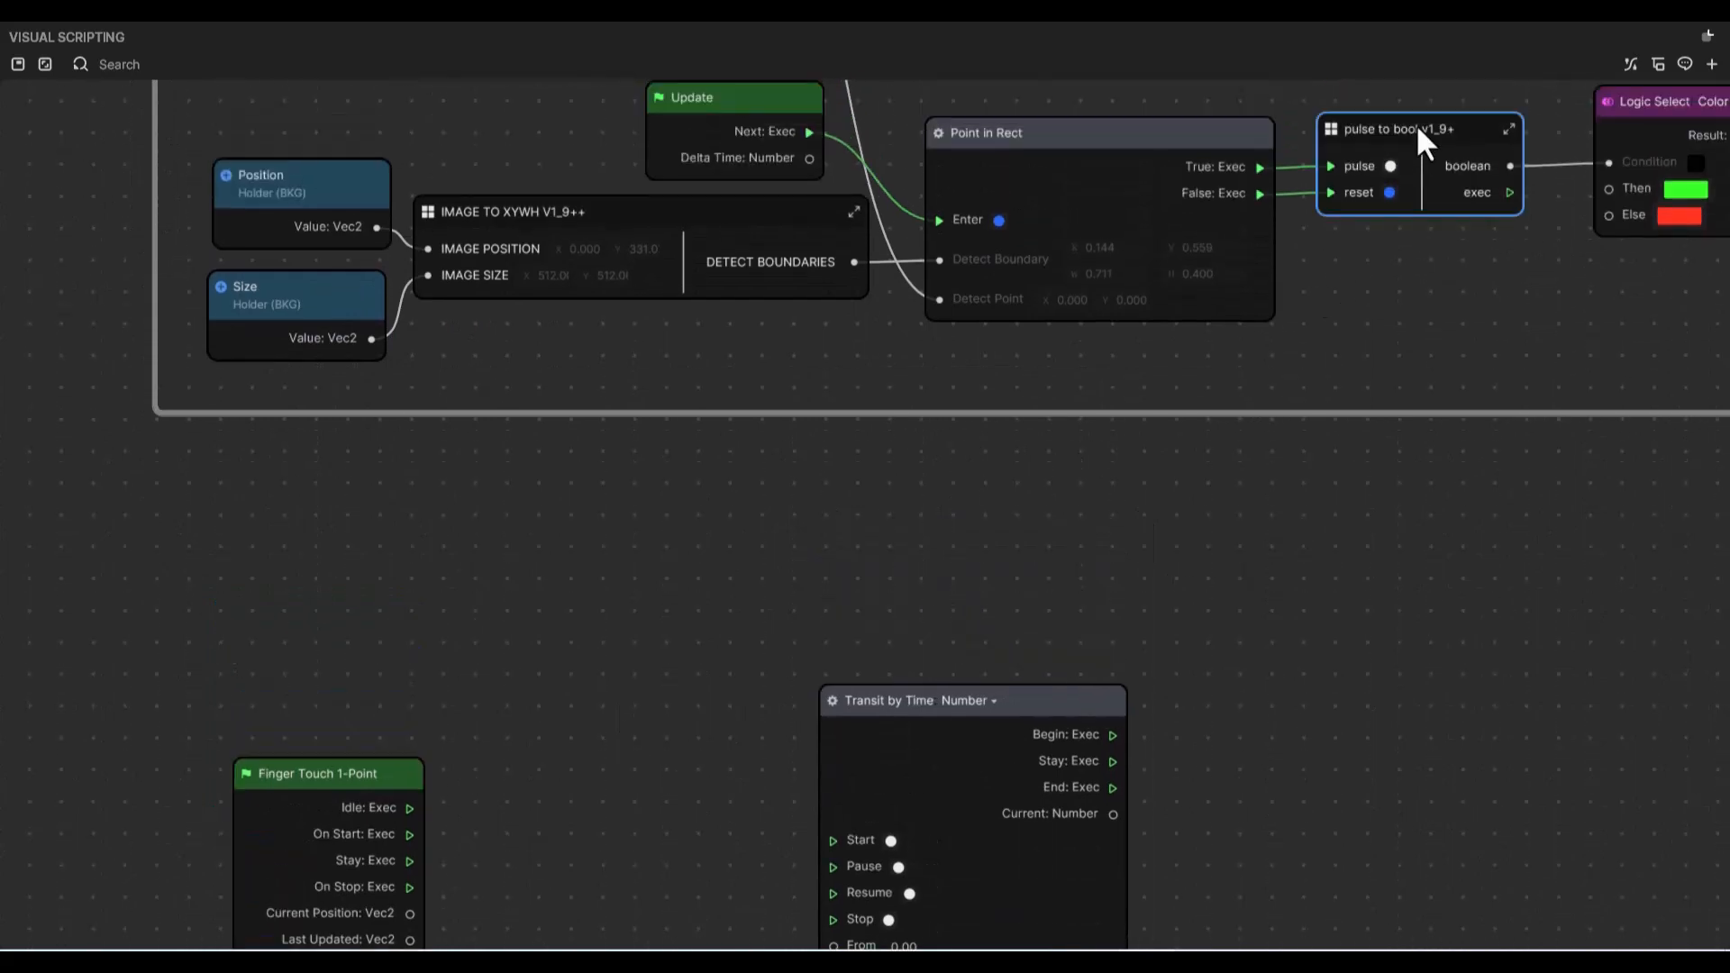
click(555, 793)
scroll(555, 793, down, 3)
key(ctrl+v)
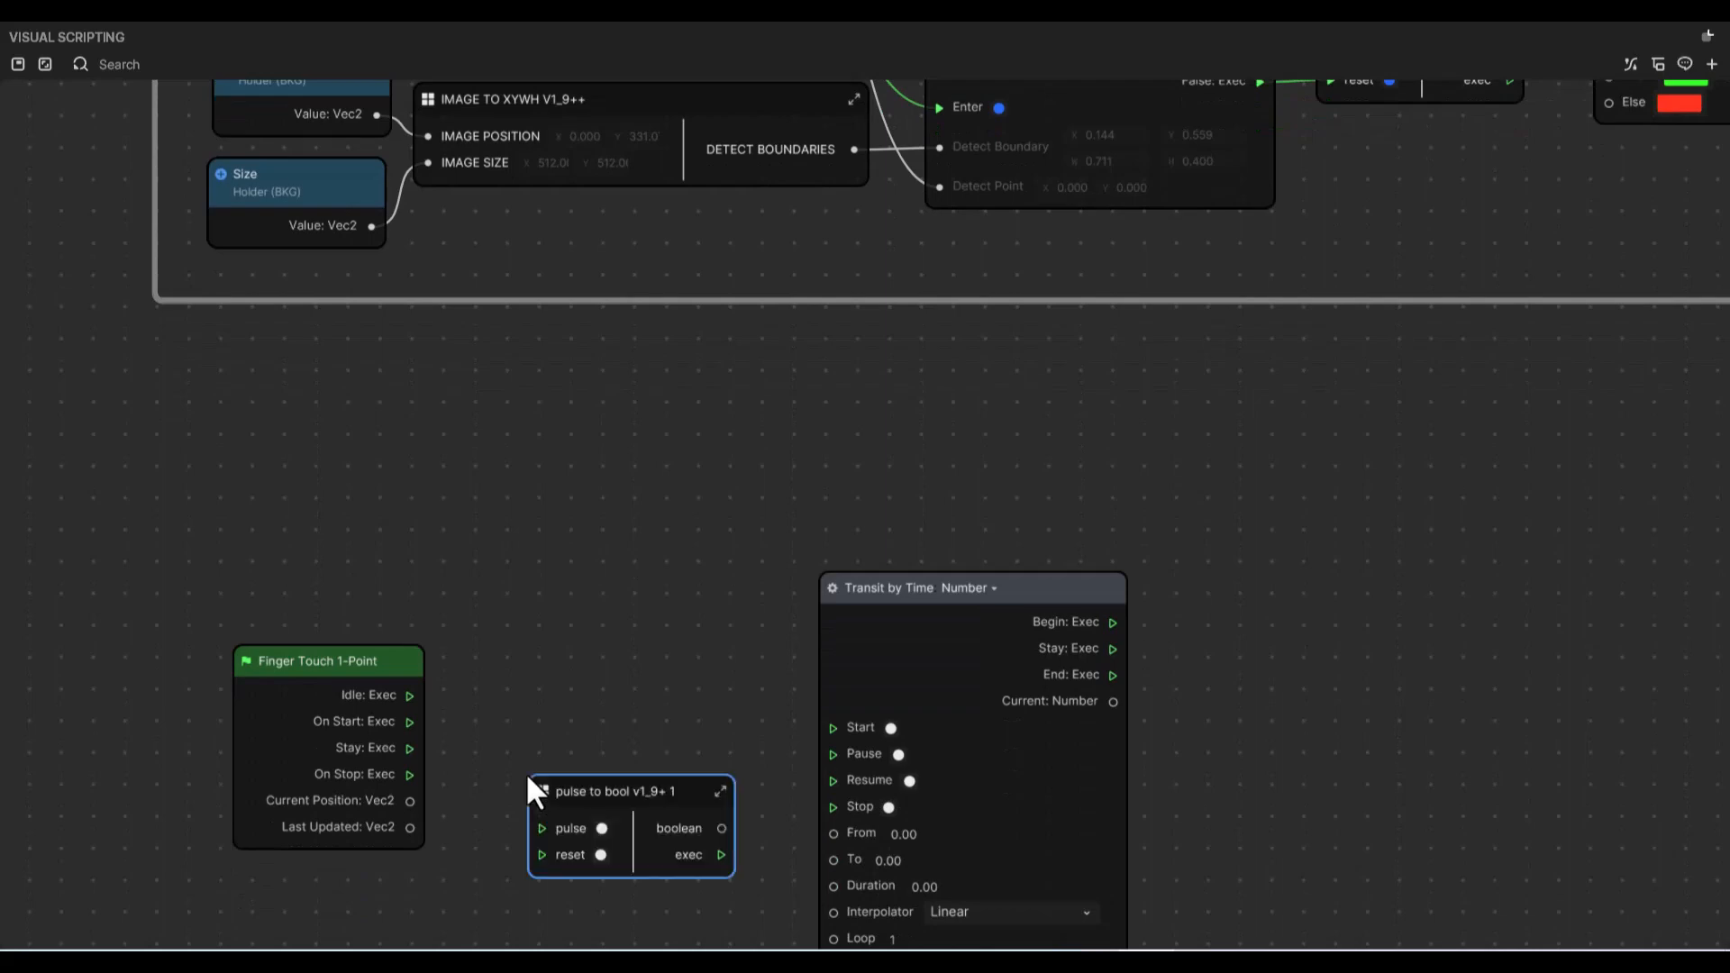
drag(654, 787, 587, 752)
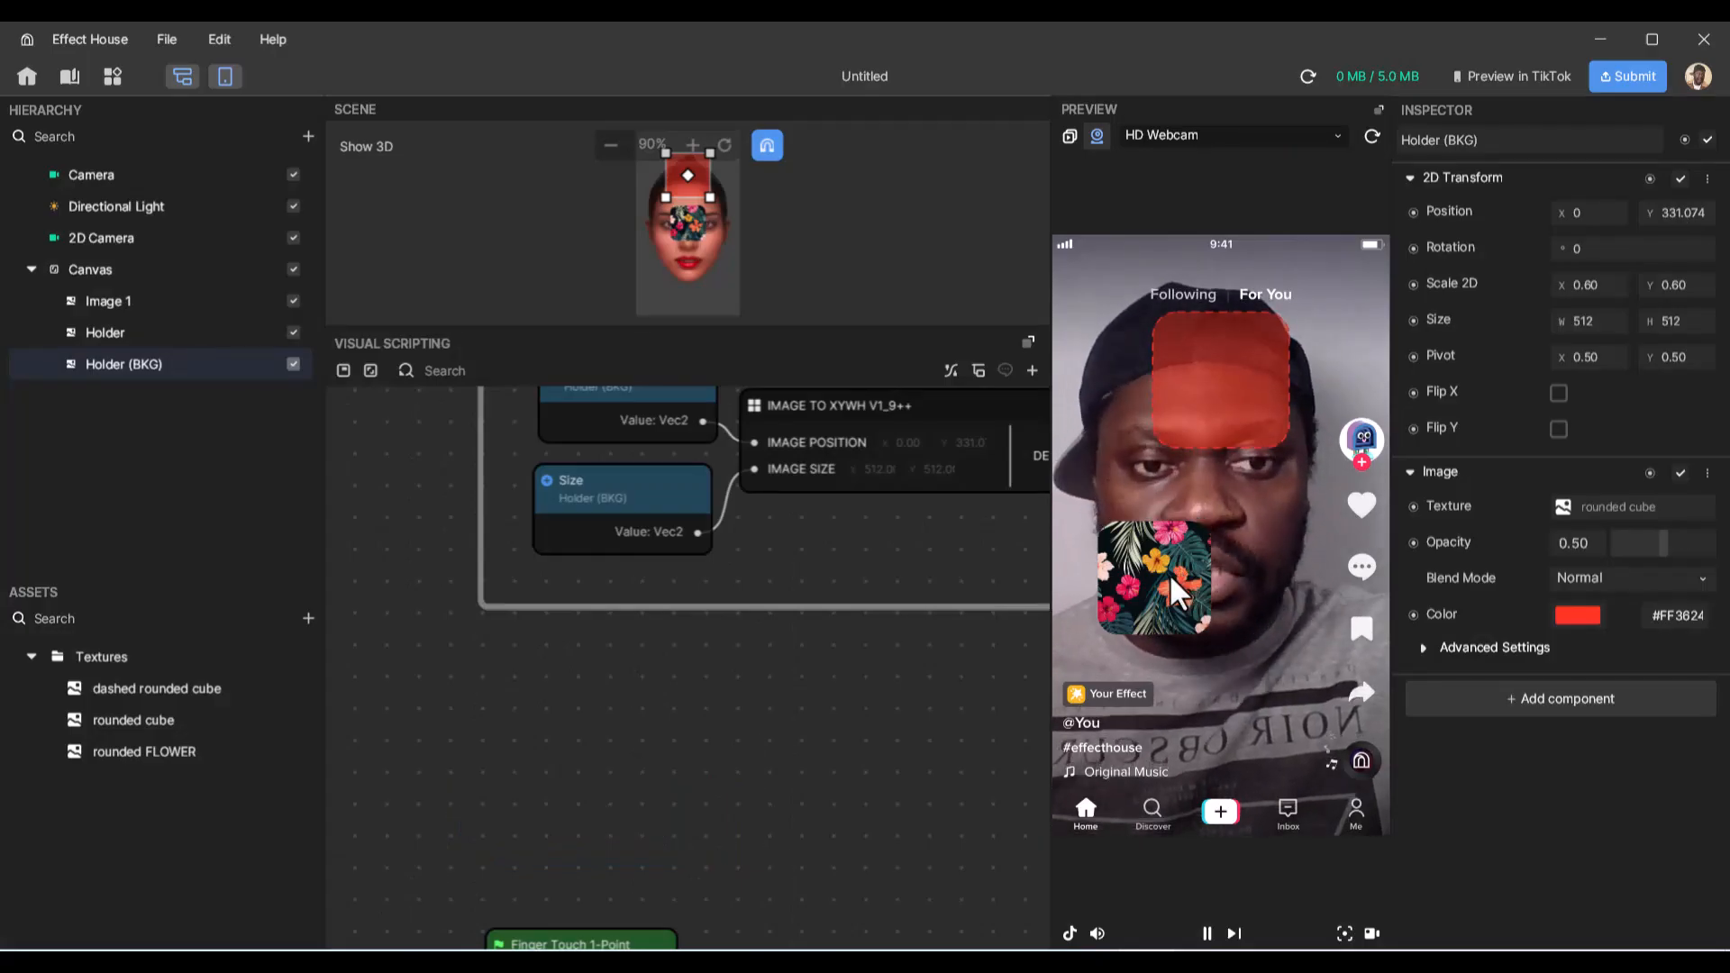
- Test the effect by moving the floral image up onto the red holder in the preview
drag(1162, 590, 1221, 380)
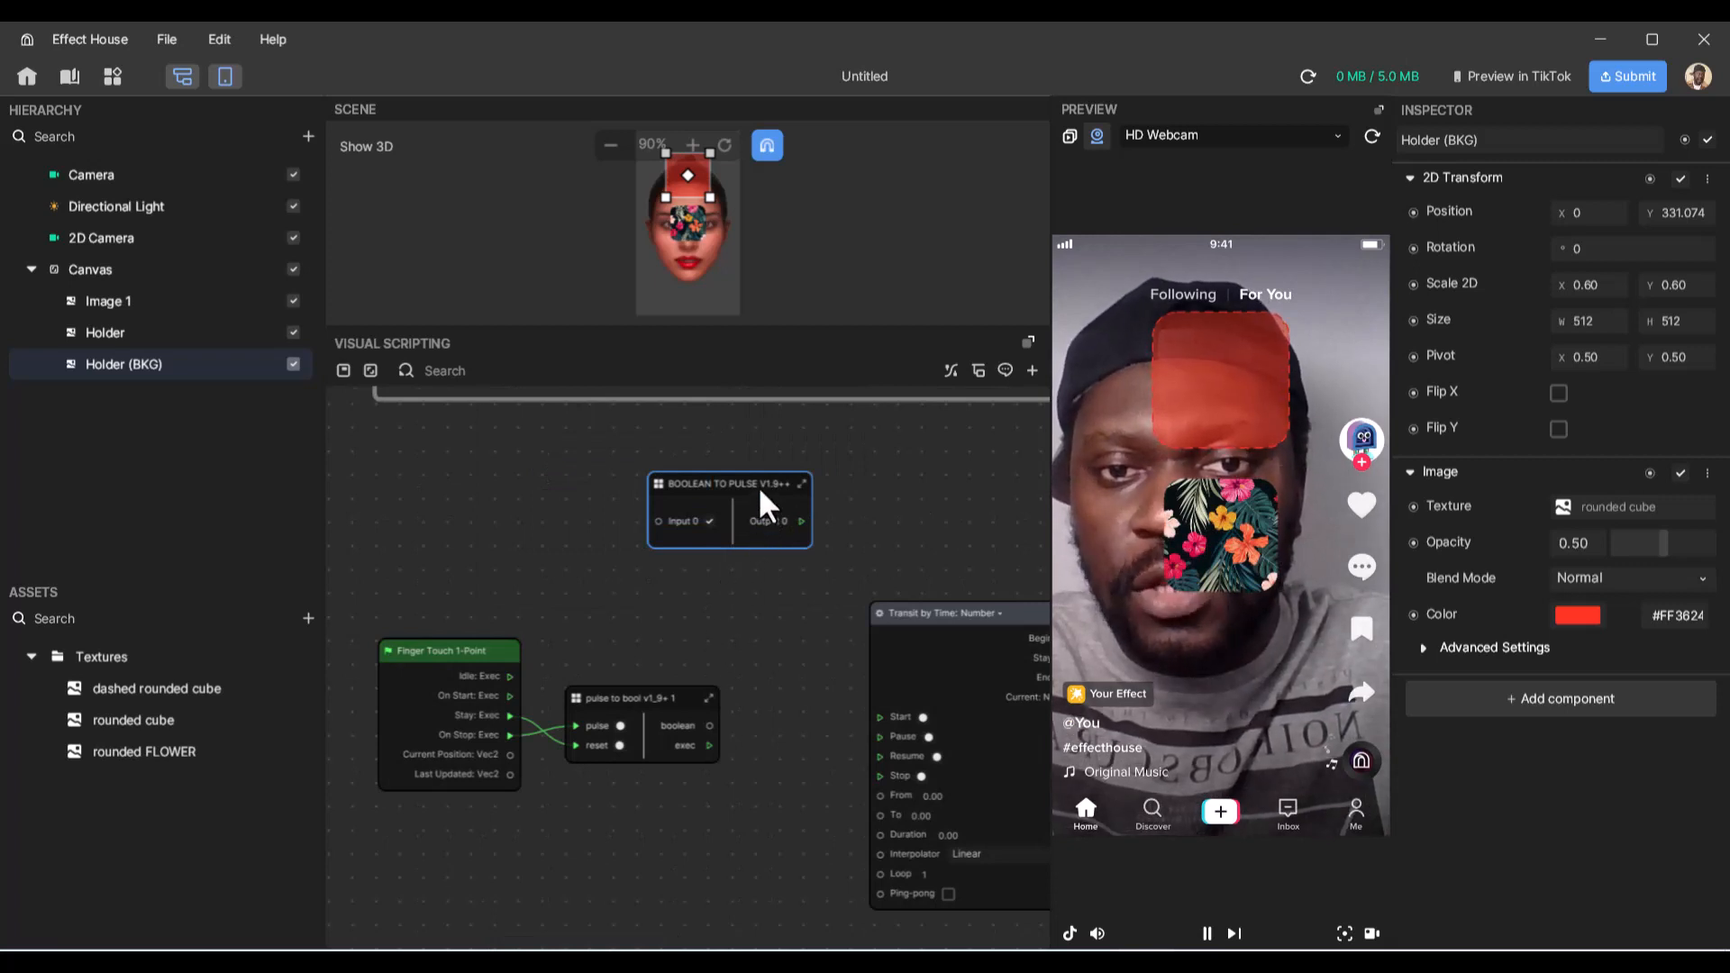
- Add an And node fed by the copied pulse to bool node's boolean output and place it just below the BOOLEAN TO PULSE node
mouse_move(757, 489)
mouse_down()
mouse_move(695, 553)
mouse_move(750, 490)
mouse_up()
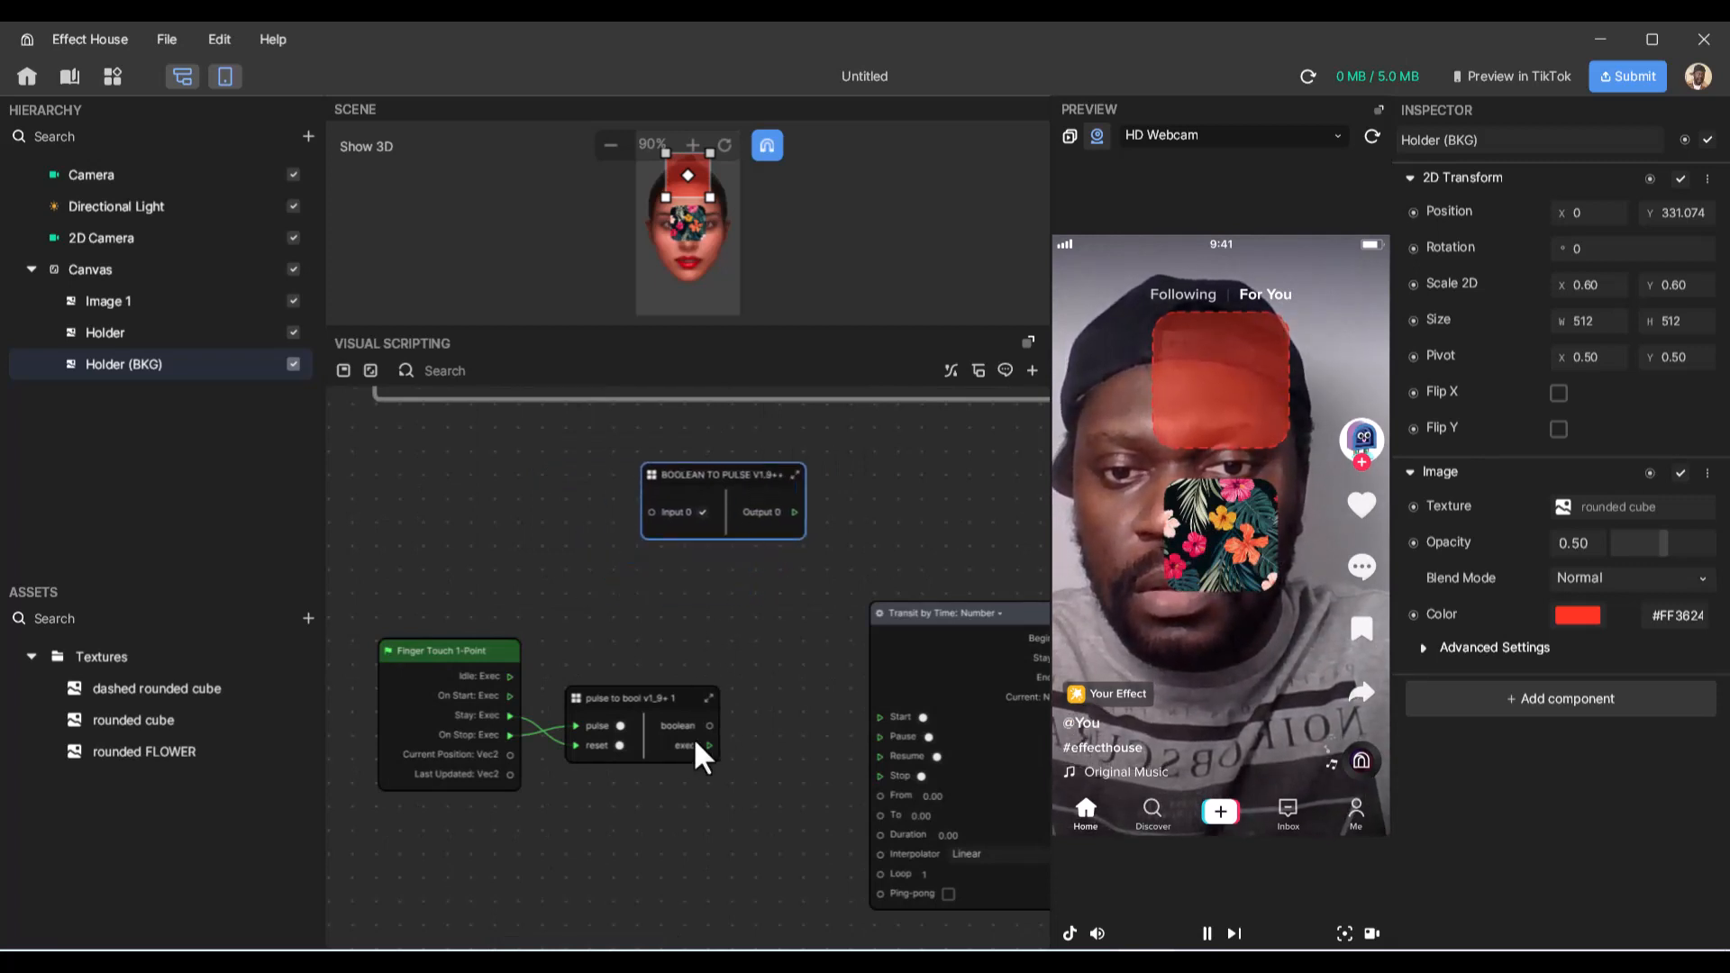
drag(711, 726, 634, 634)
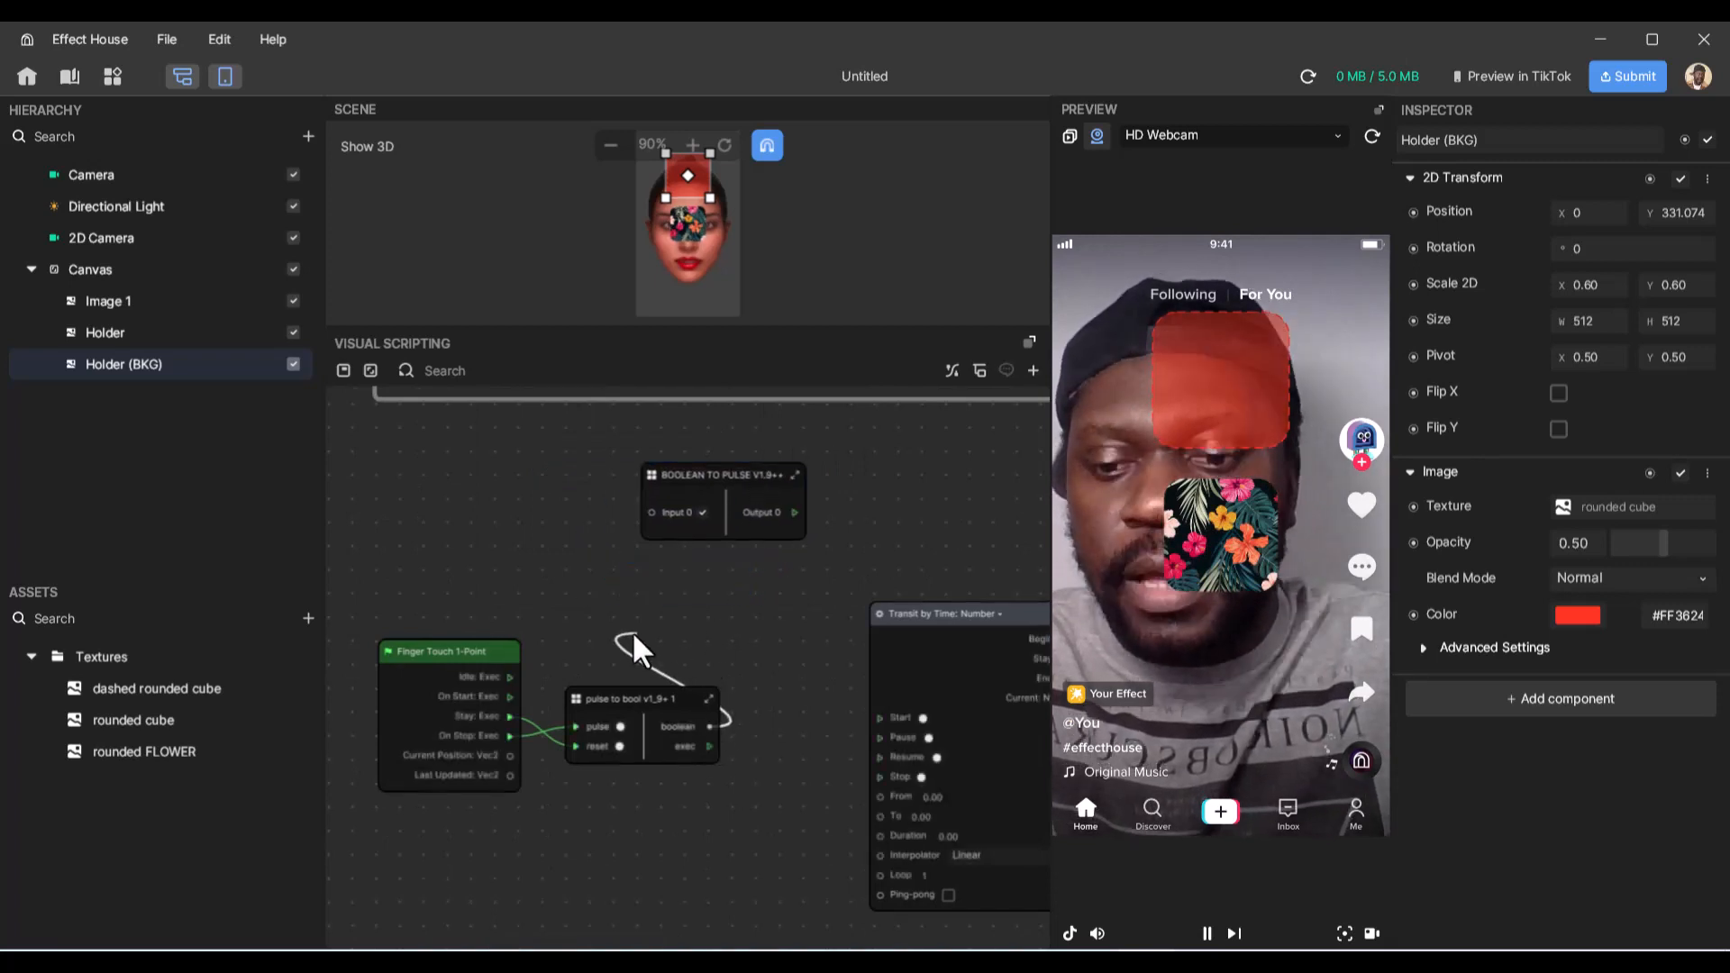
text(AND)
key(Return)
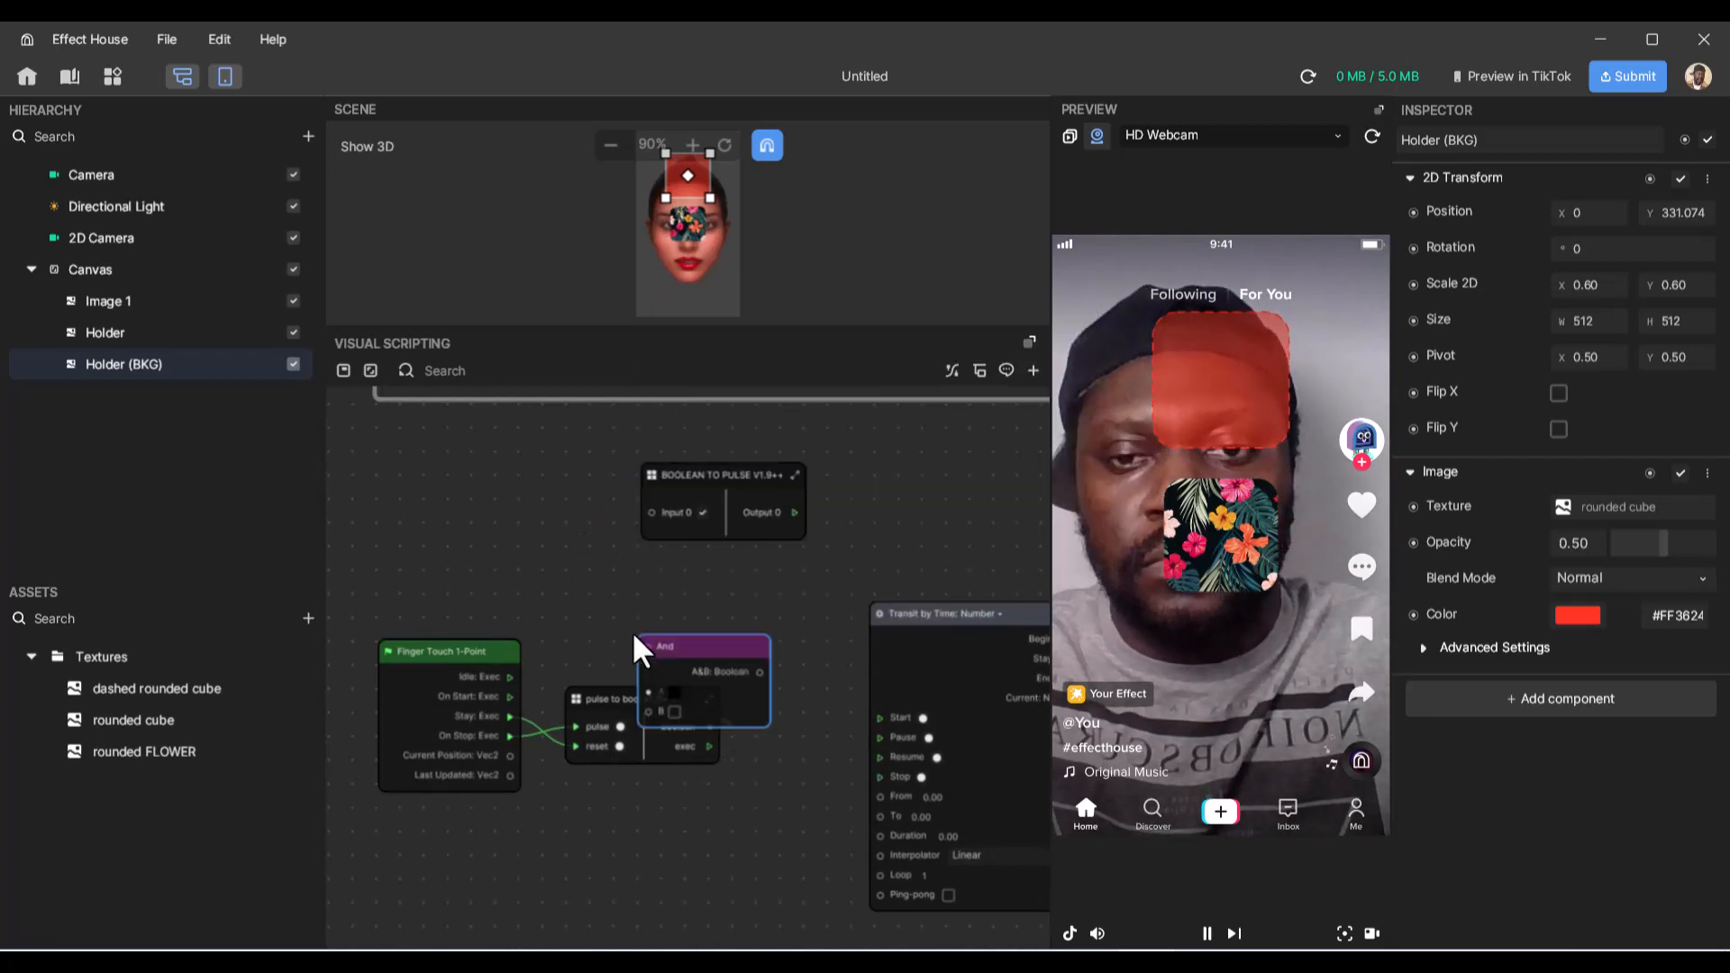
drag(732, 642, 663, 569)
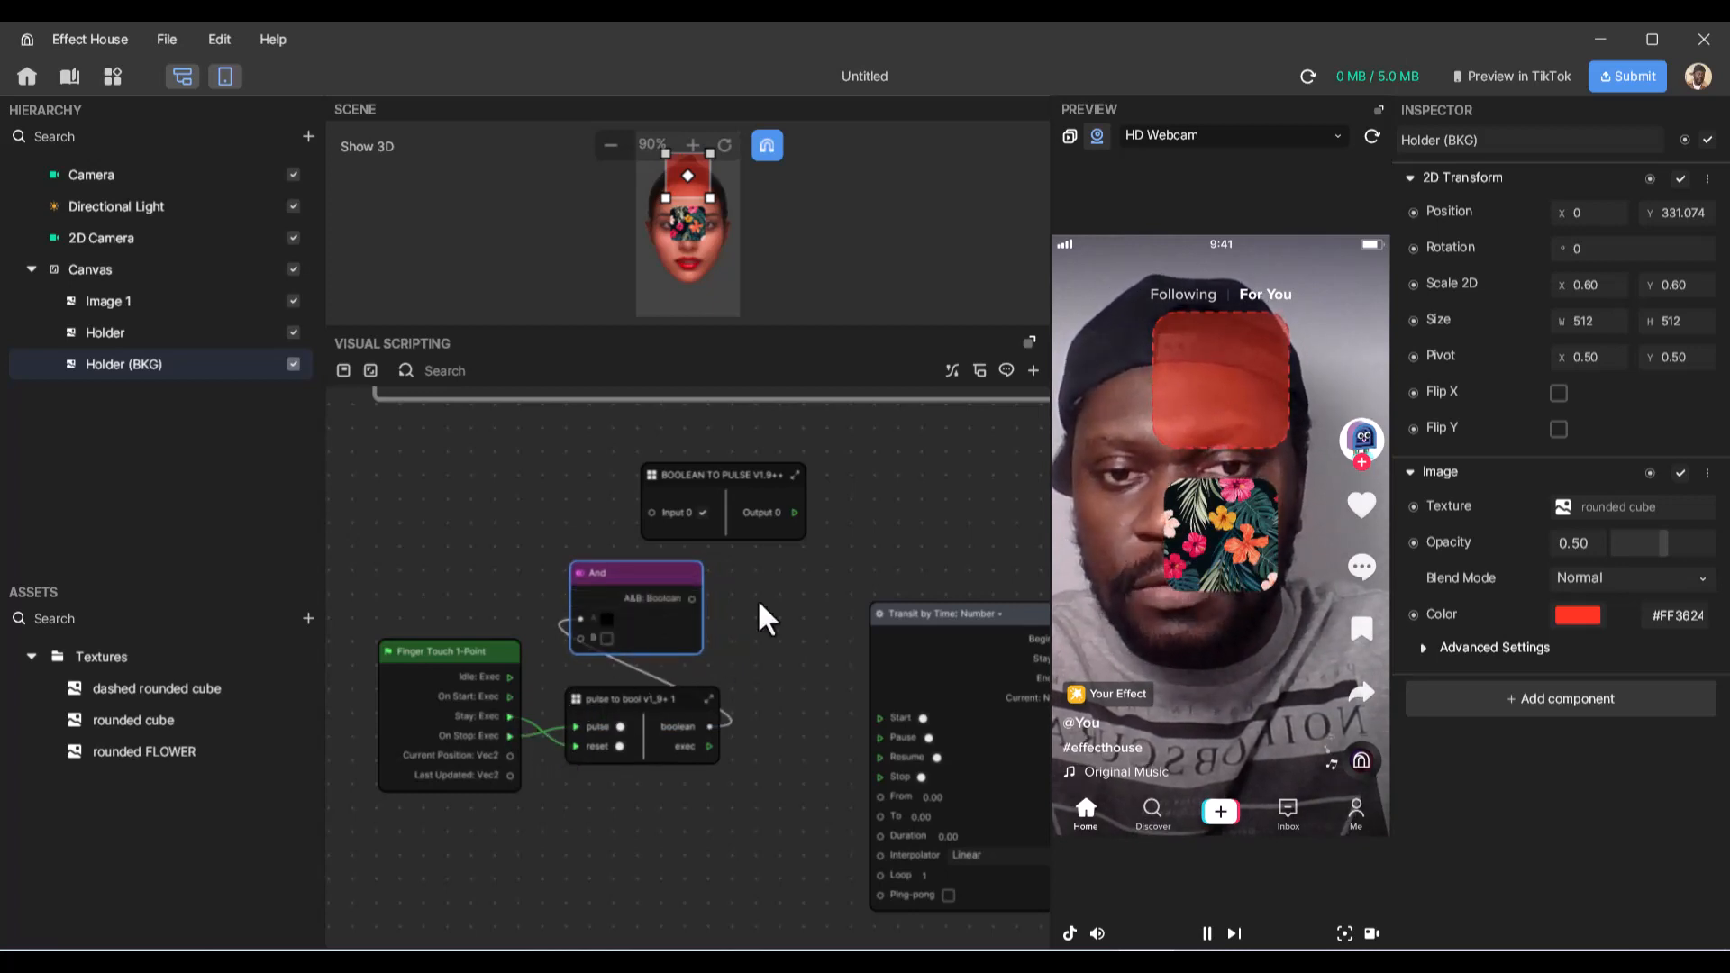
scroll(757, 599, up, 1)
scroll(797, 620, up, 1)
ctrl+scroll(842, 664, down, 3)
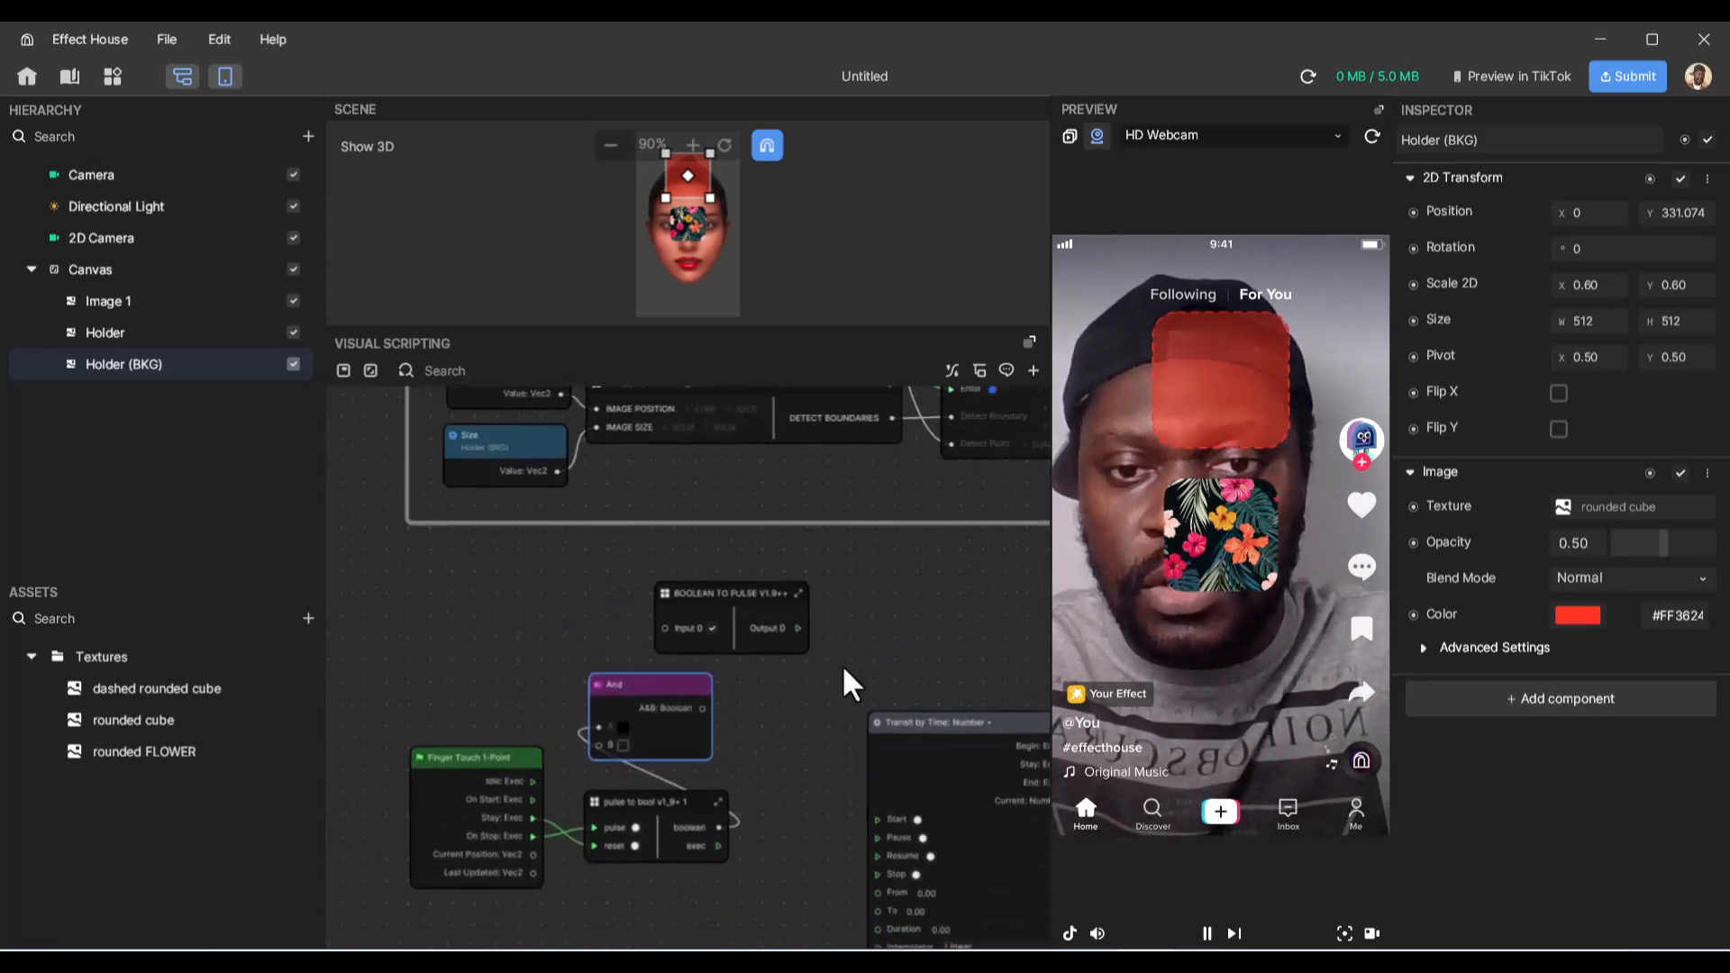
ctrl+scroll(799, 631, up, 3)
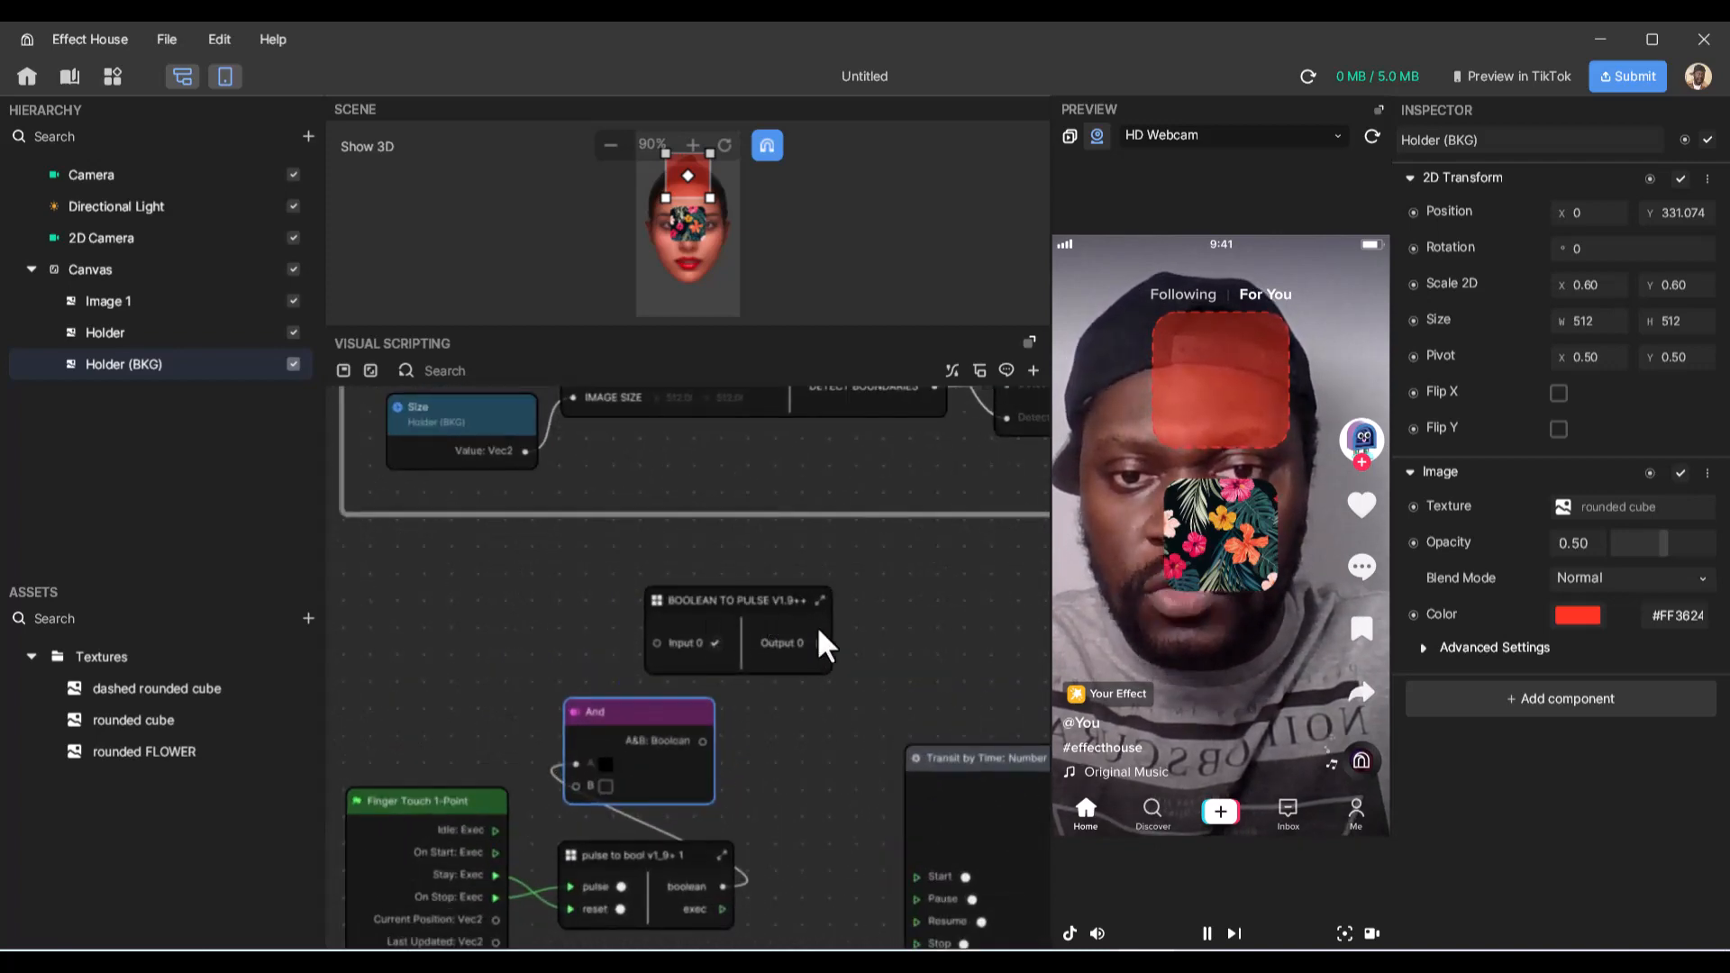
click(725, 733)
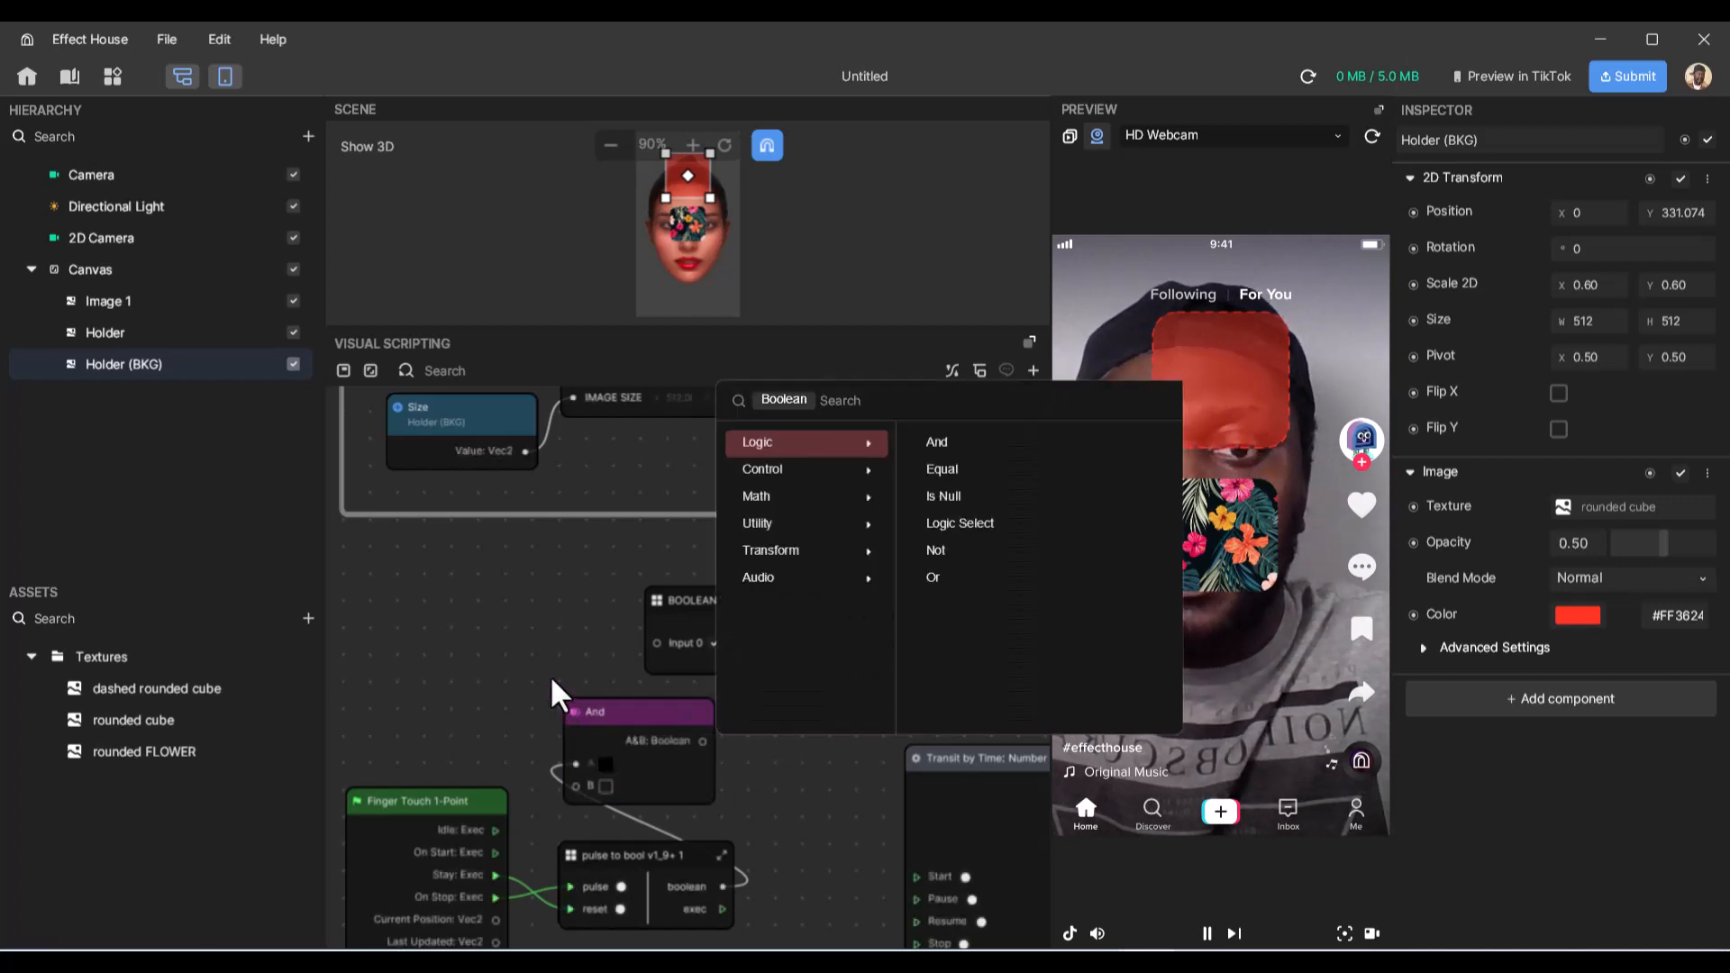
click(500, 653)
- Feed the And node's input A from the boolean output of the pulse to bool node in the VISUAL DETECTION frame
scroll(791, 645, down, 3)
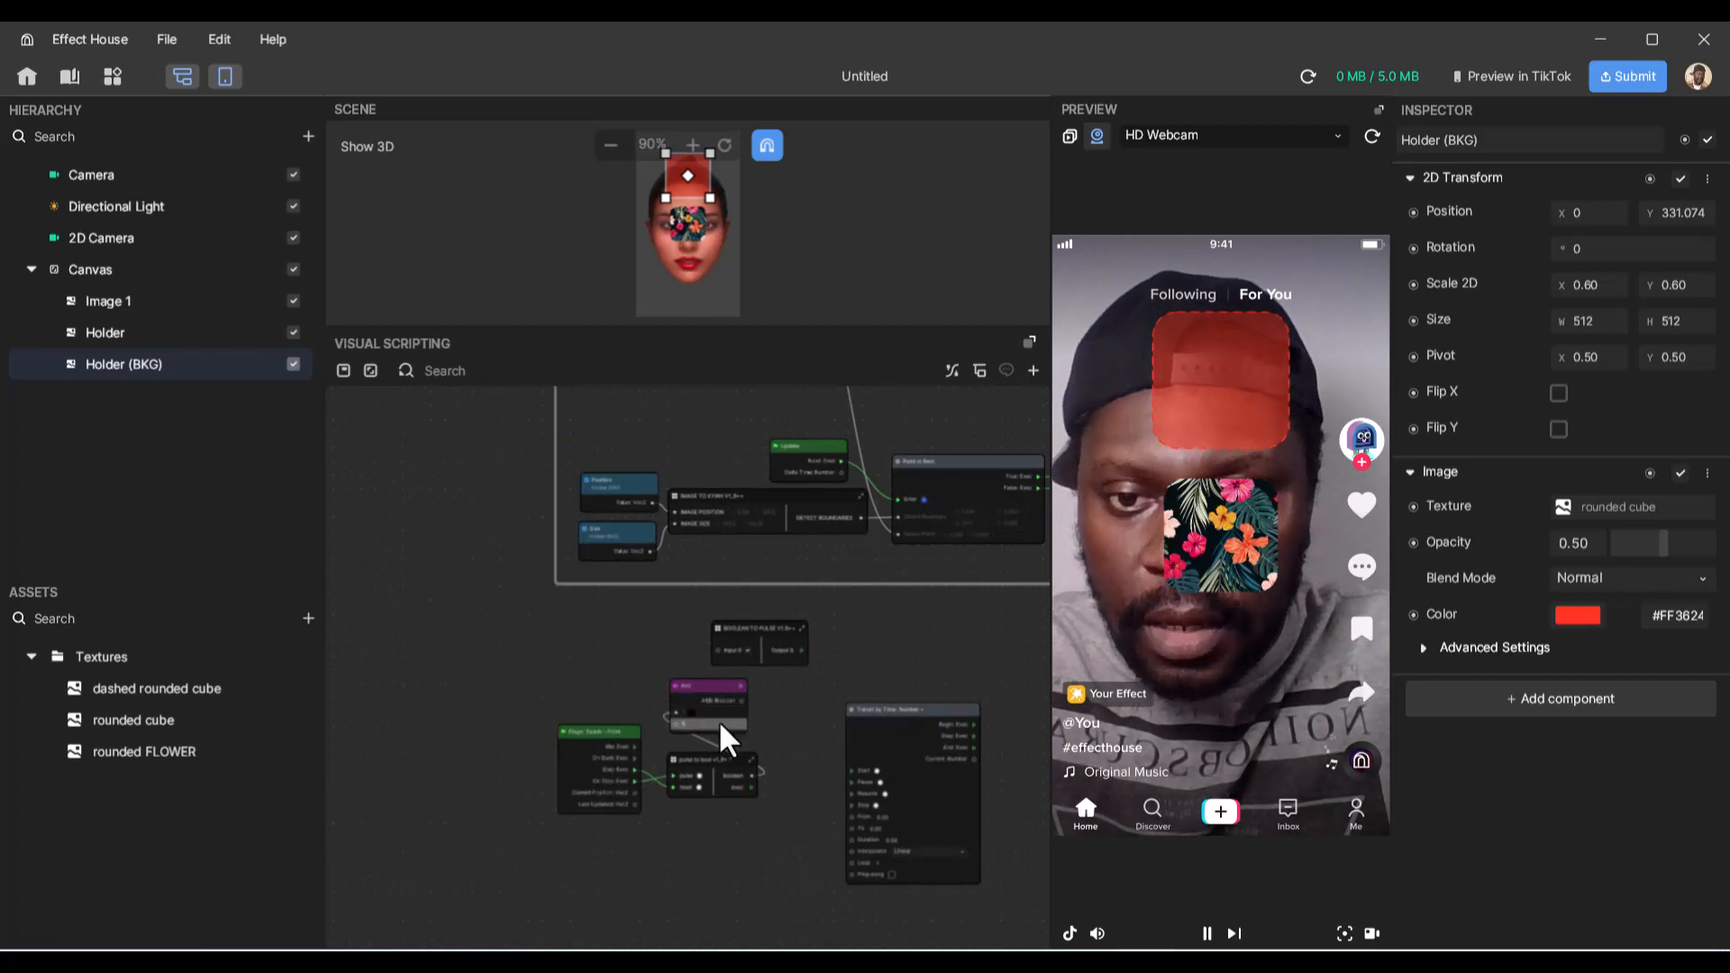
scroll(717, 721, up, 1)
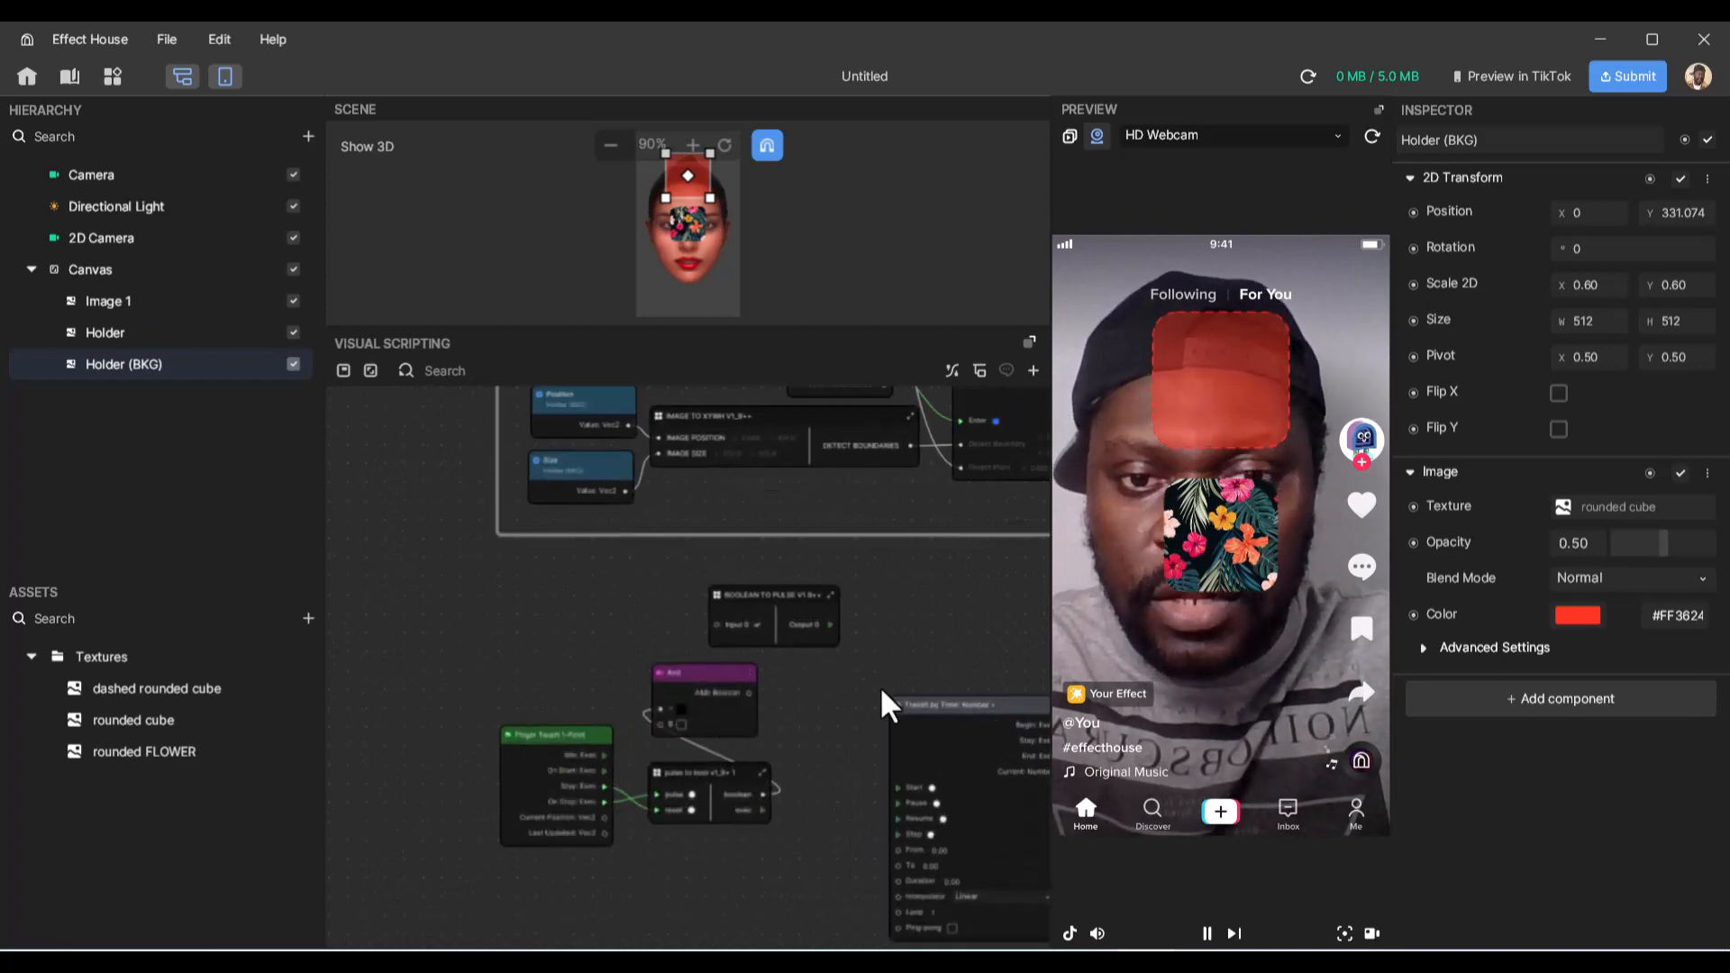
scroll(880, 685, right, 4)
scroll(880, 685, down, 3)
scroll(917, 641, right, 1)
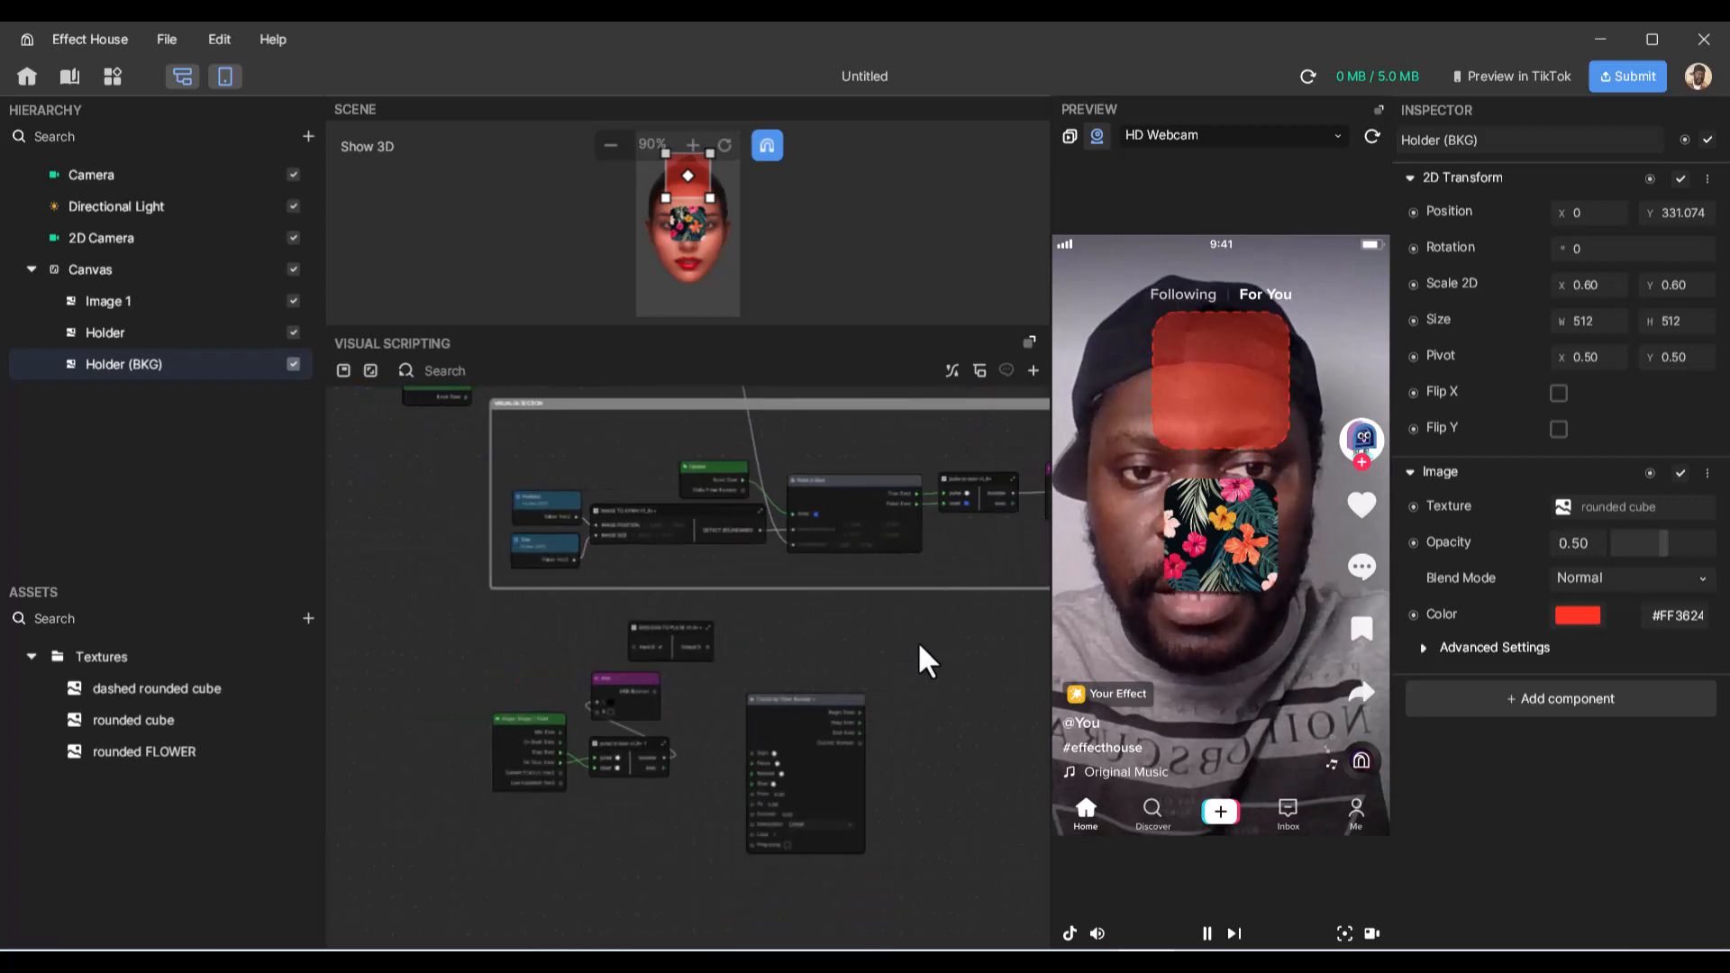
drag(991, 494, 573, 701)
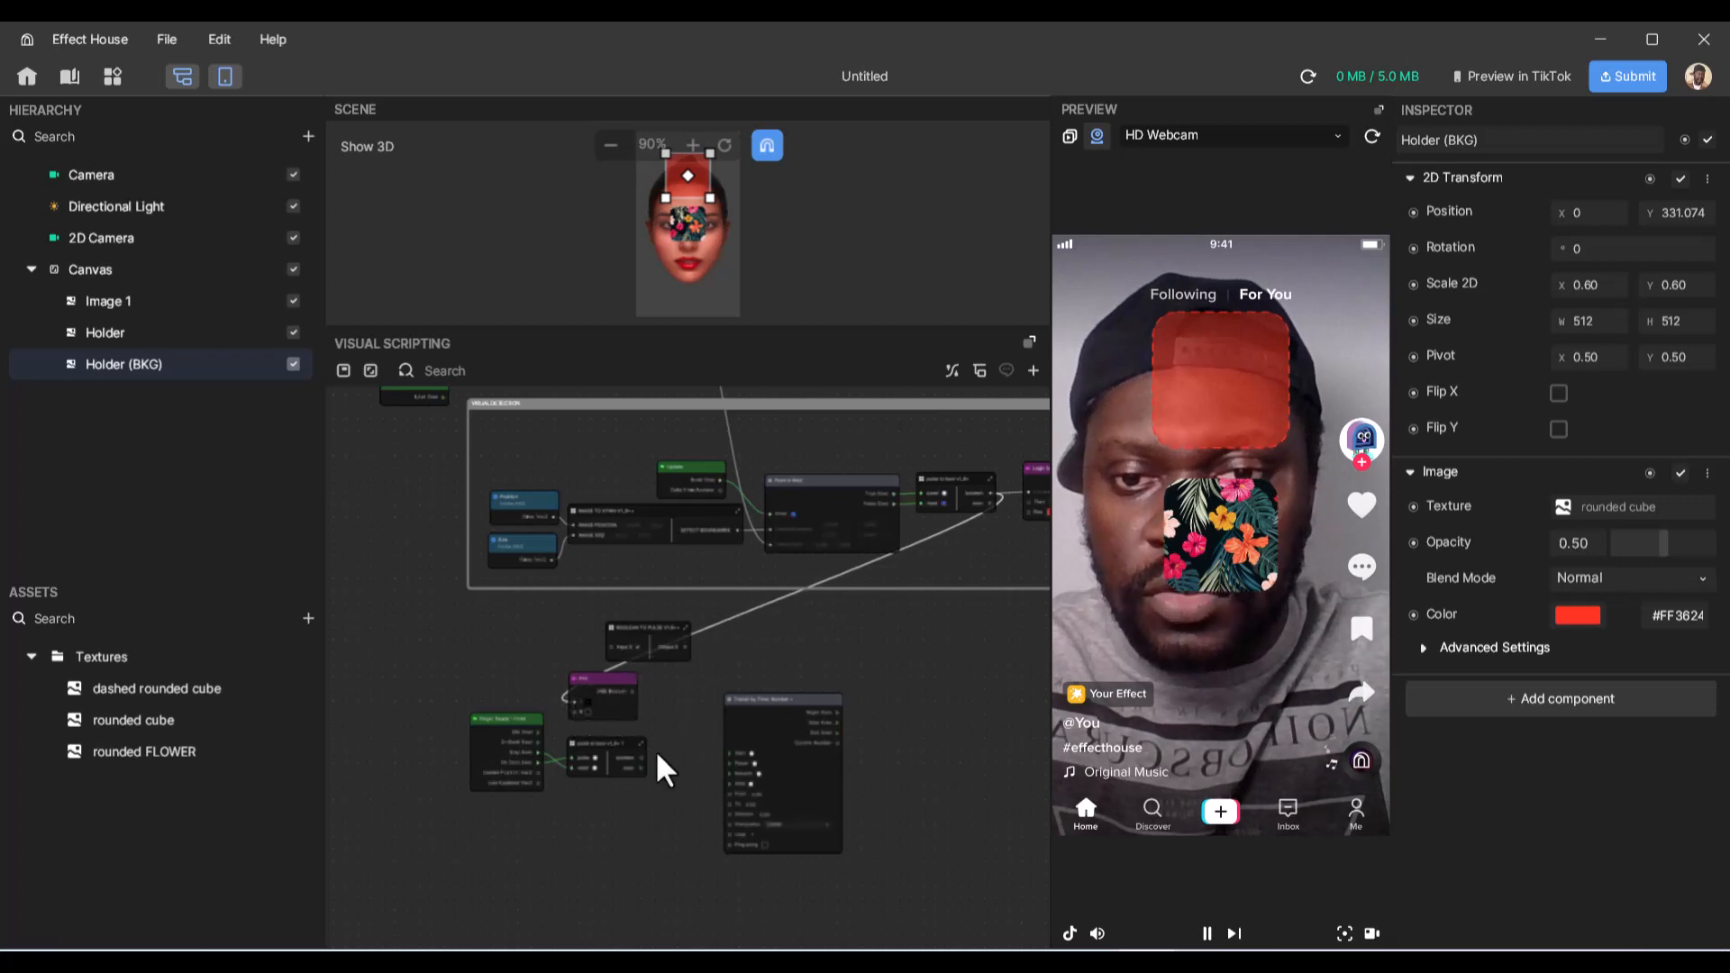
- Connect the copied pulse to bool node's boolean output to input B of the And node
scroll(634, 744, up, 3)
scroll(633, 743, up, 1)
scroll(673, 767, left, 2)
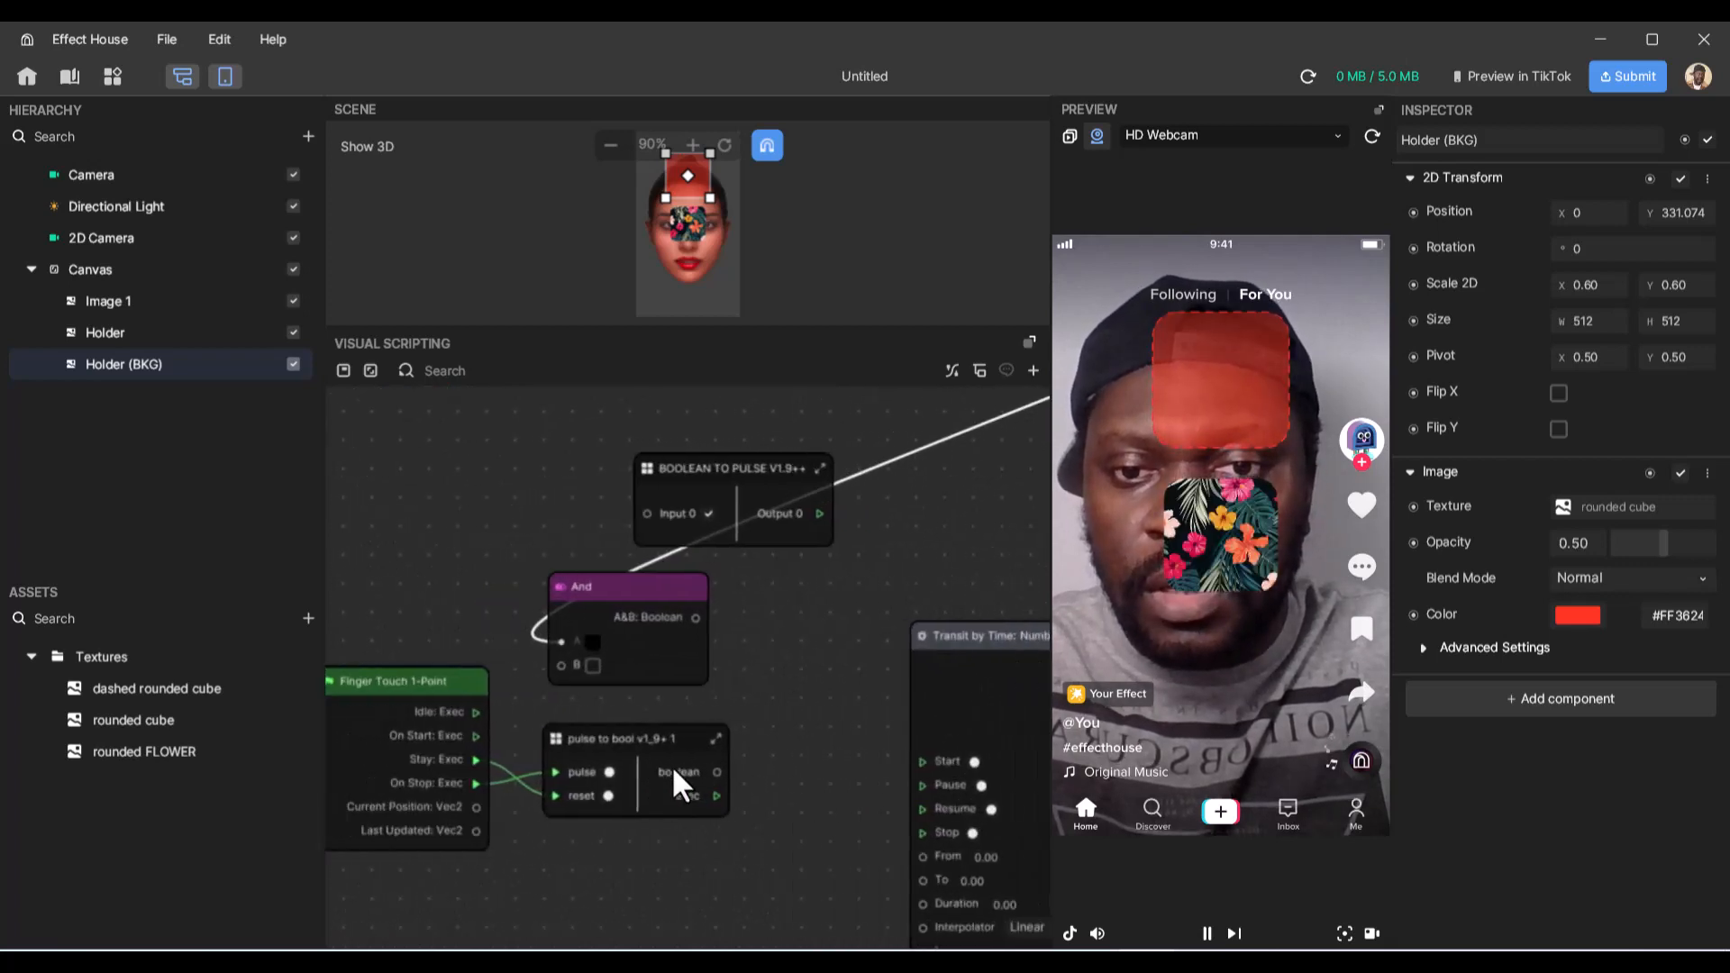
drag(807, 771, 652, 665)
- Align the BOOLEAN TO PULSE node directly above the And node and feed its Input 0 from the A&B output
scroll(789, 683, right, 1)
scroll(789, 683, down, 2)
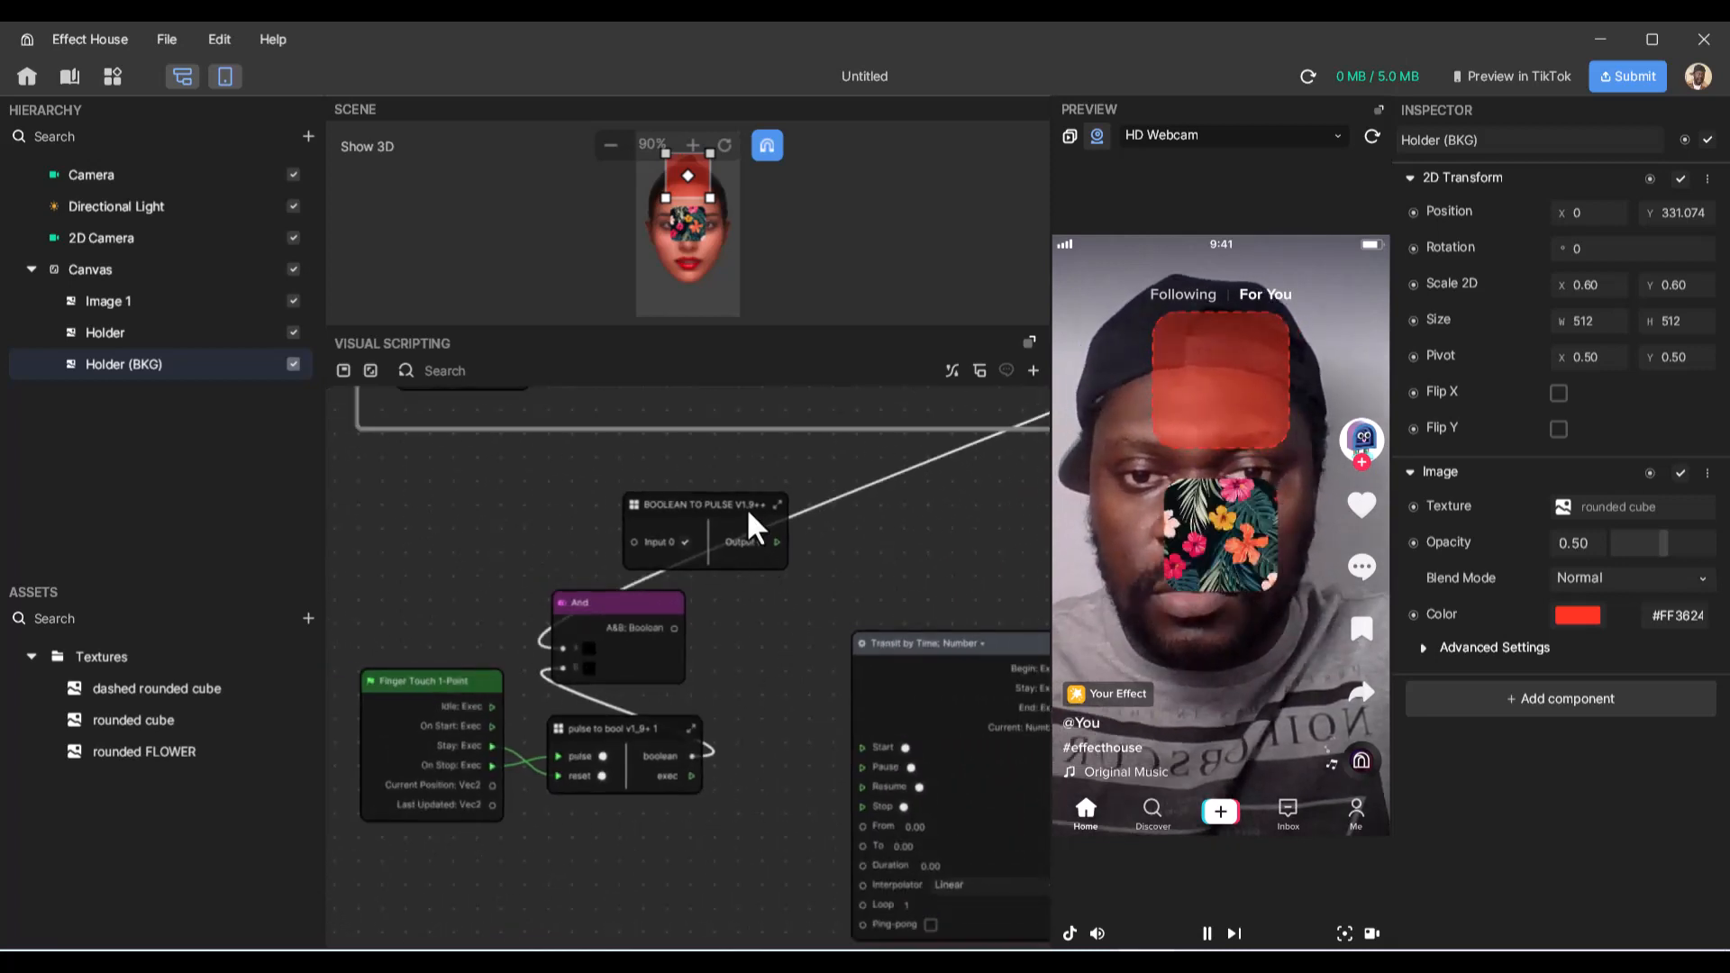
drag(746, 506, 679, 505)
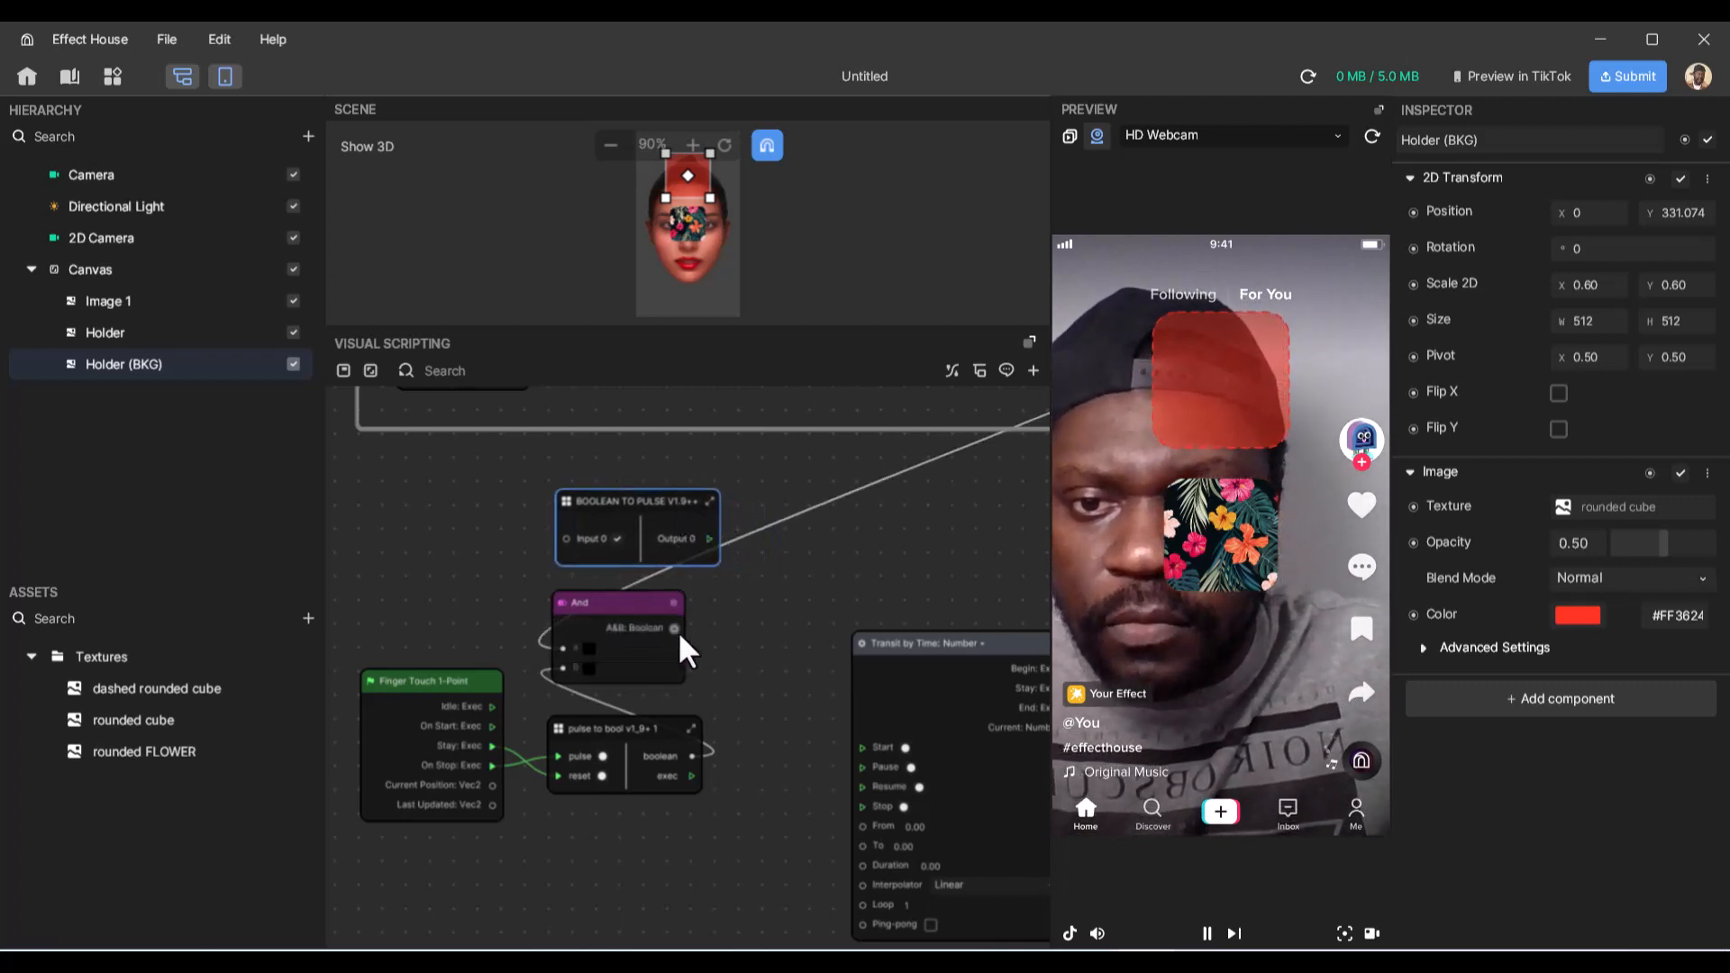
drag(676, 629, 564, 538)
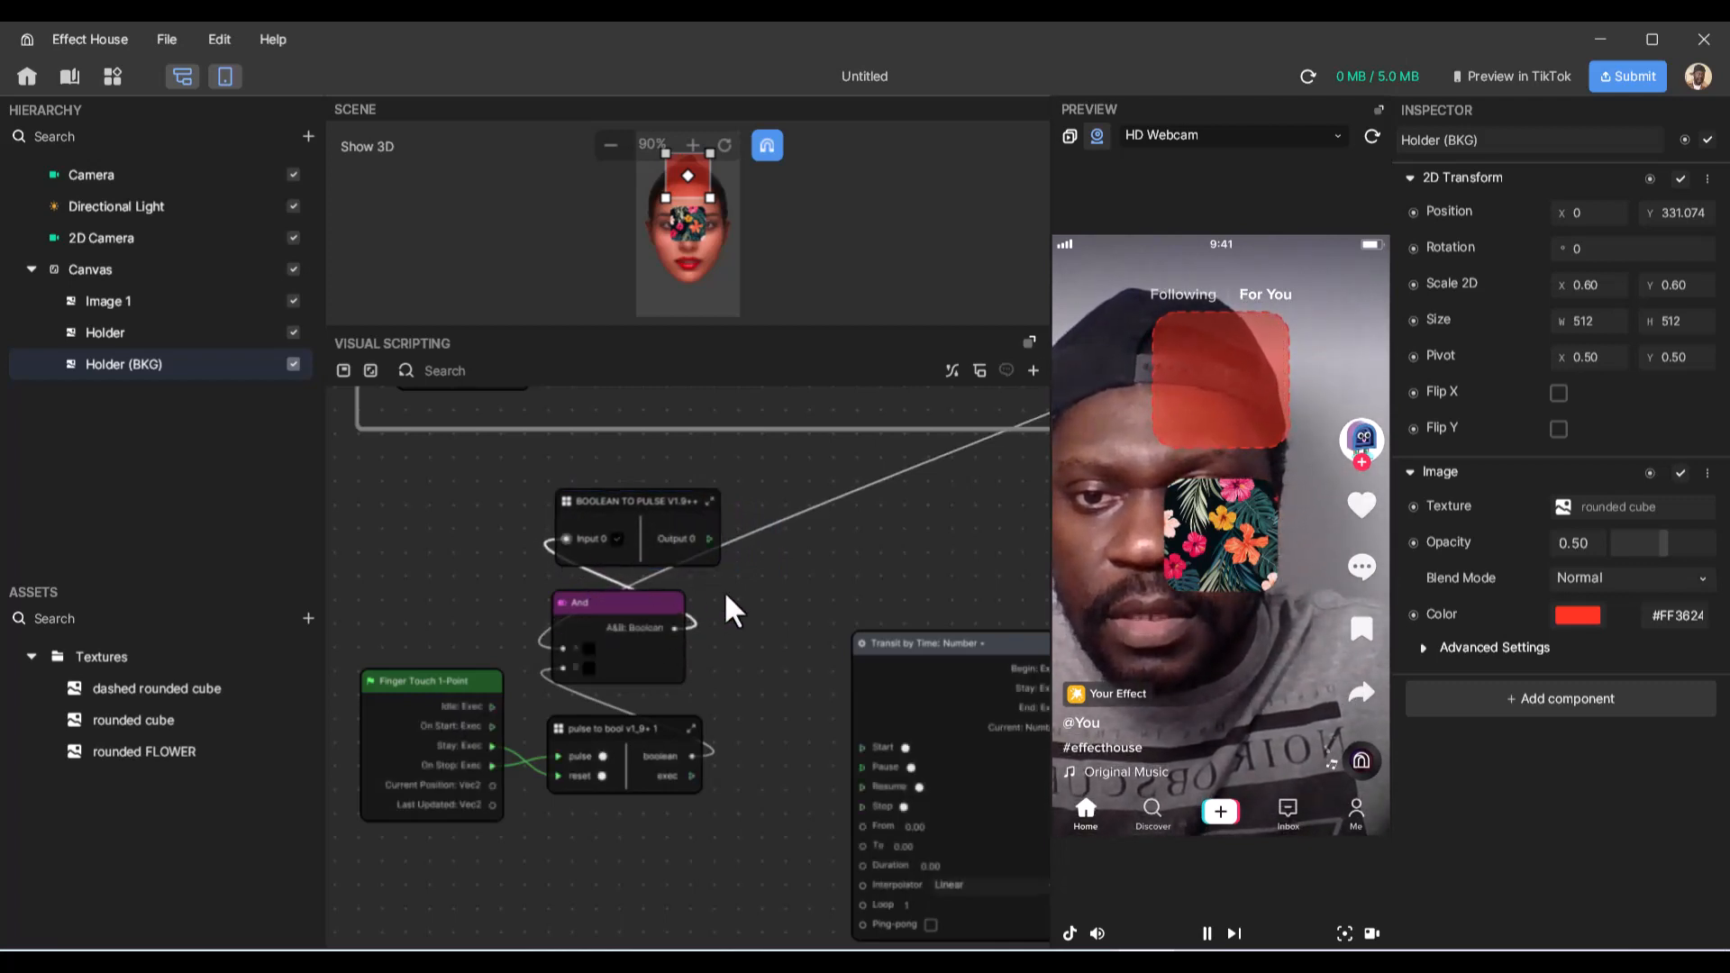
- Add a Sequence node fed by BOOLEAN TO PULSE above Transit by Time, and connect its Procedure 2 output to Transit by Time's Start
drag(711, 538, 769, 558)
text(SE)
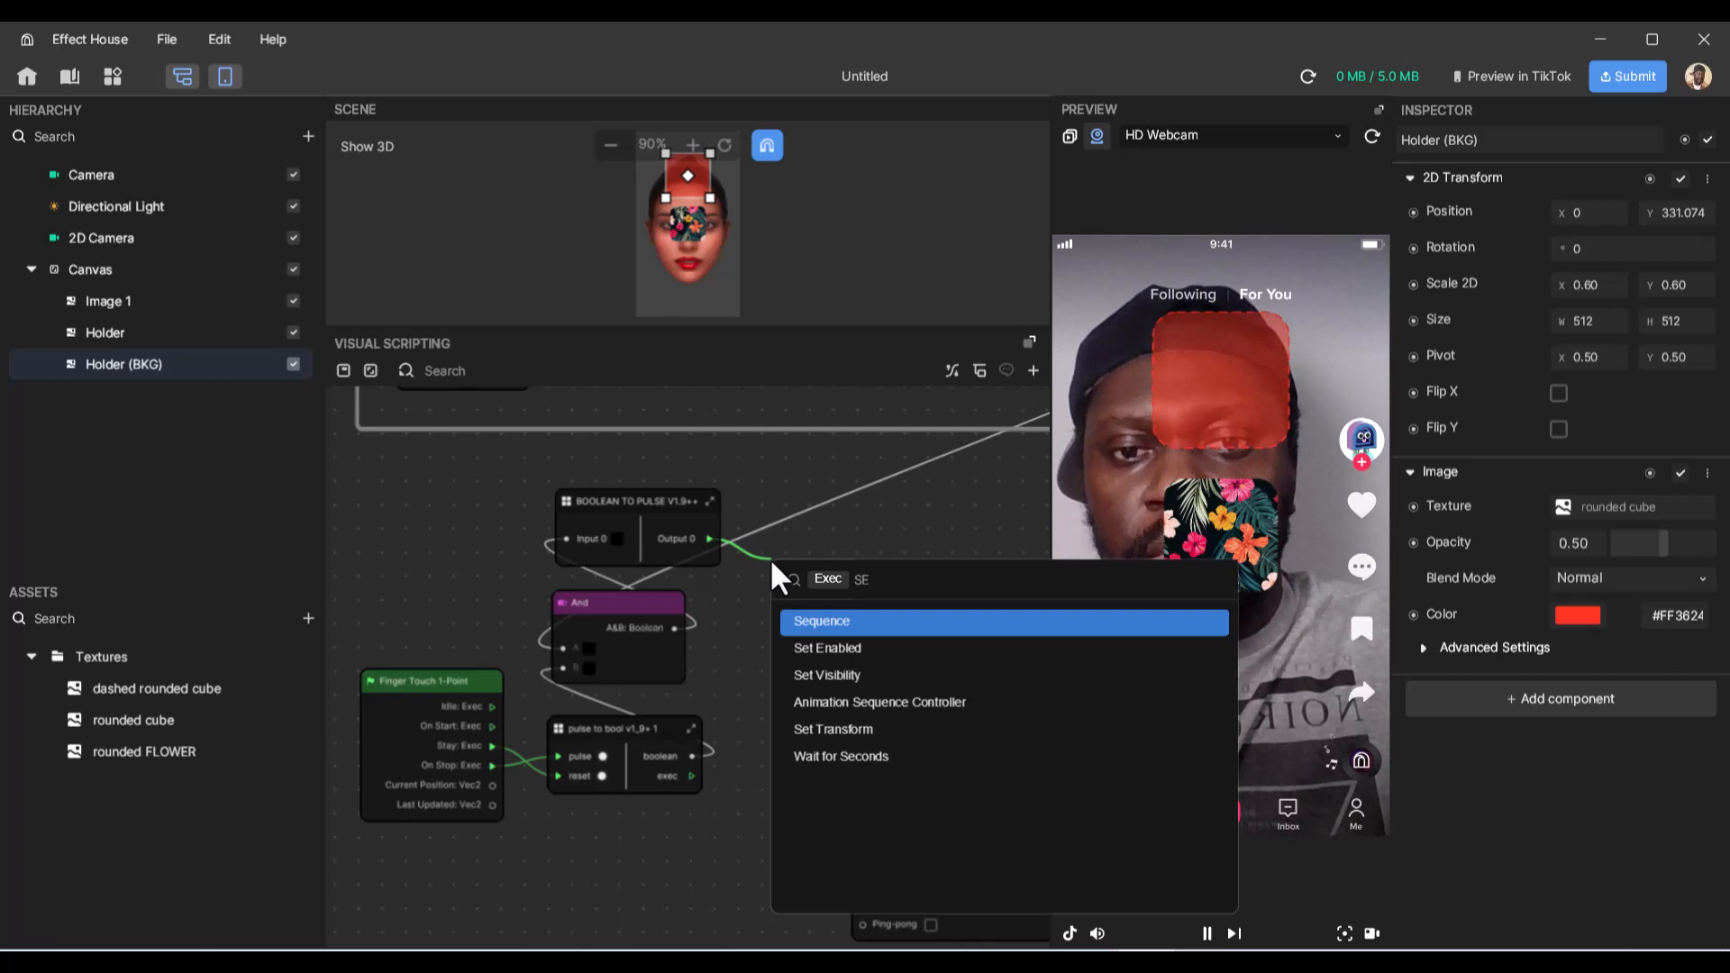
key(Return)
drag(848, 564, 923, 484)
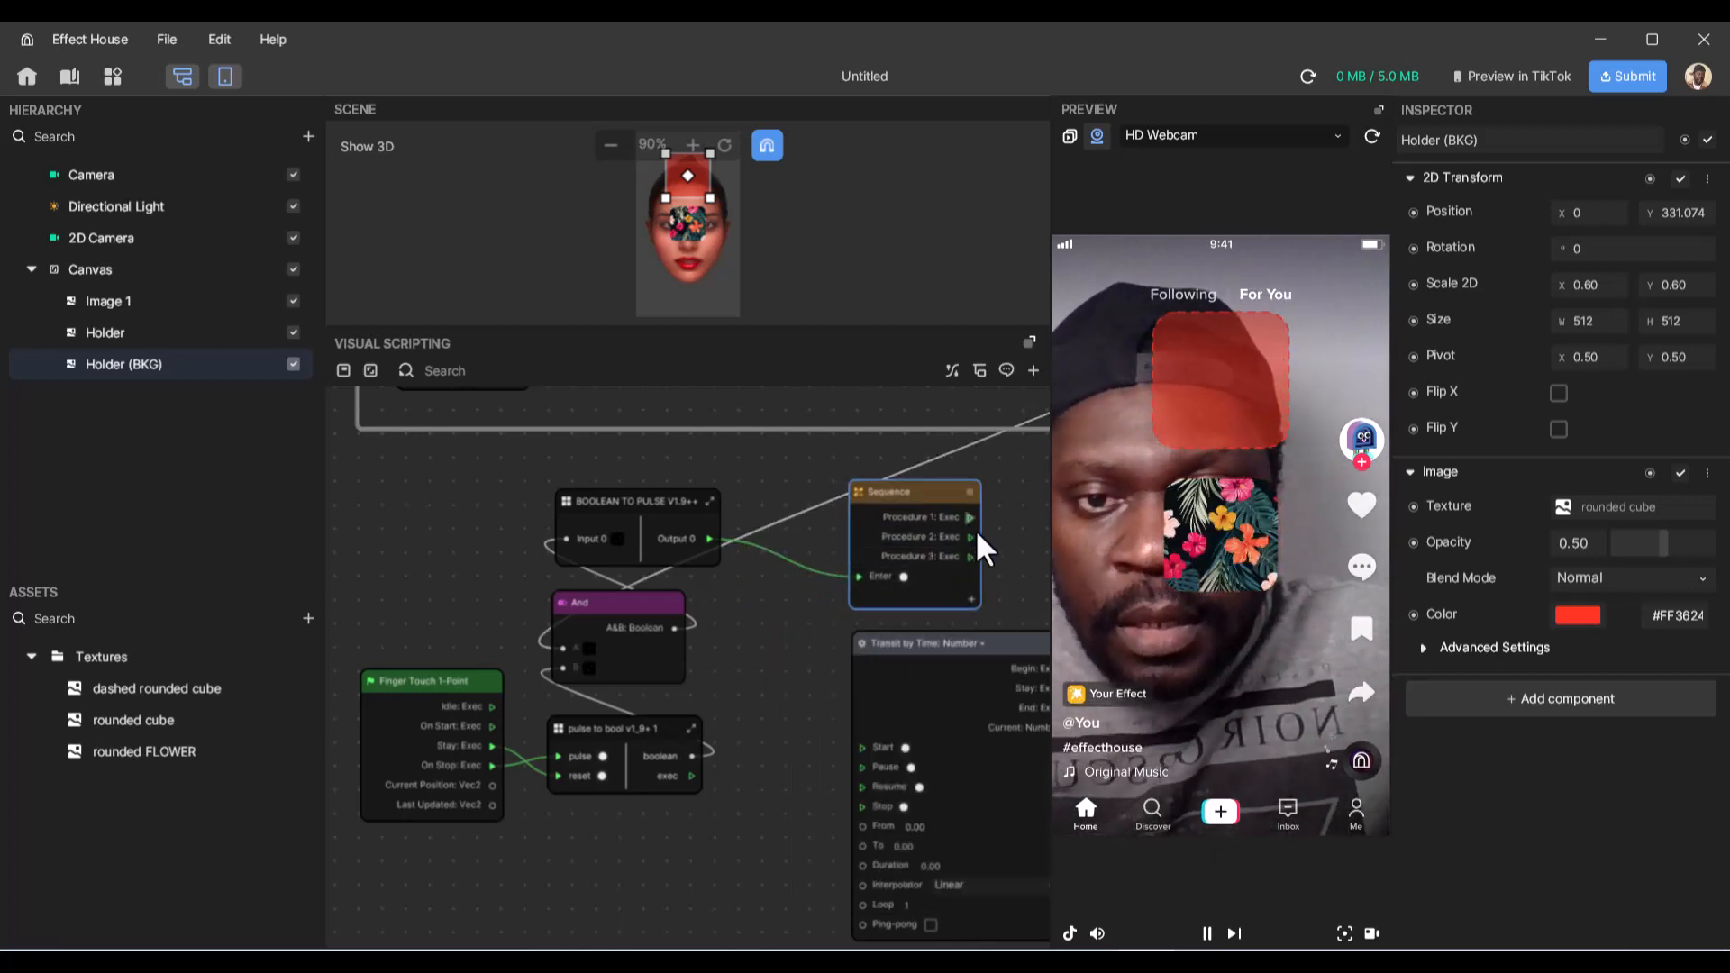
drag(971, 538, 899, 750)
scroll(894, 739, right, 2)
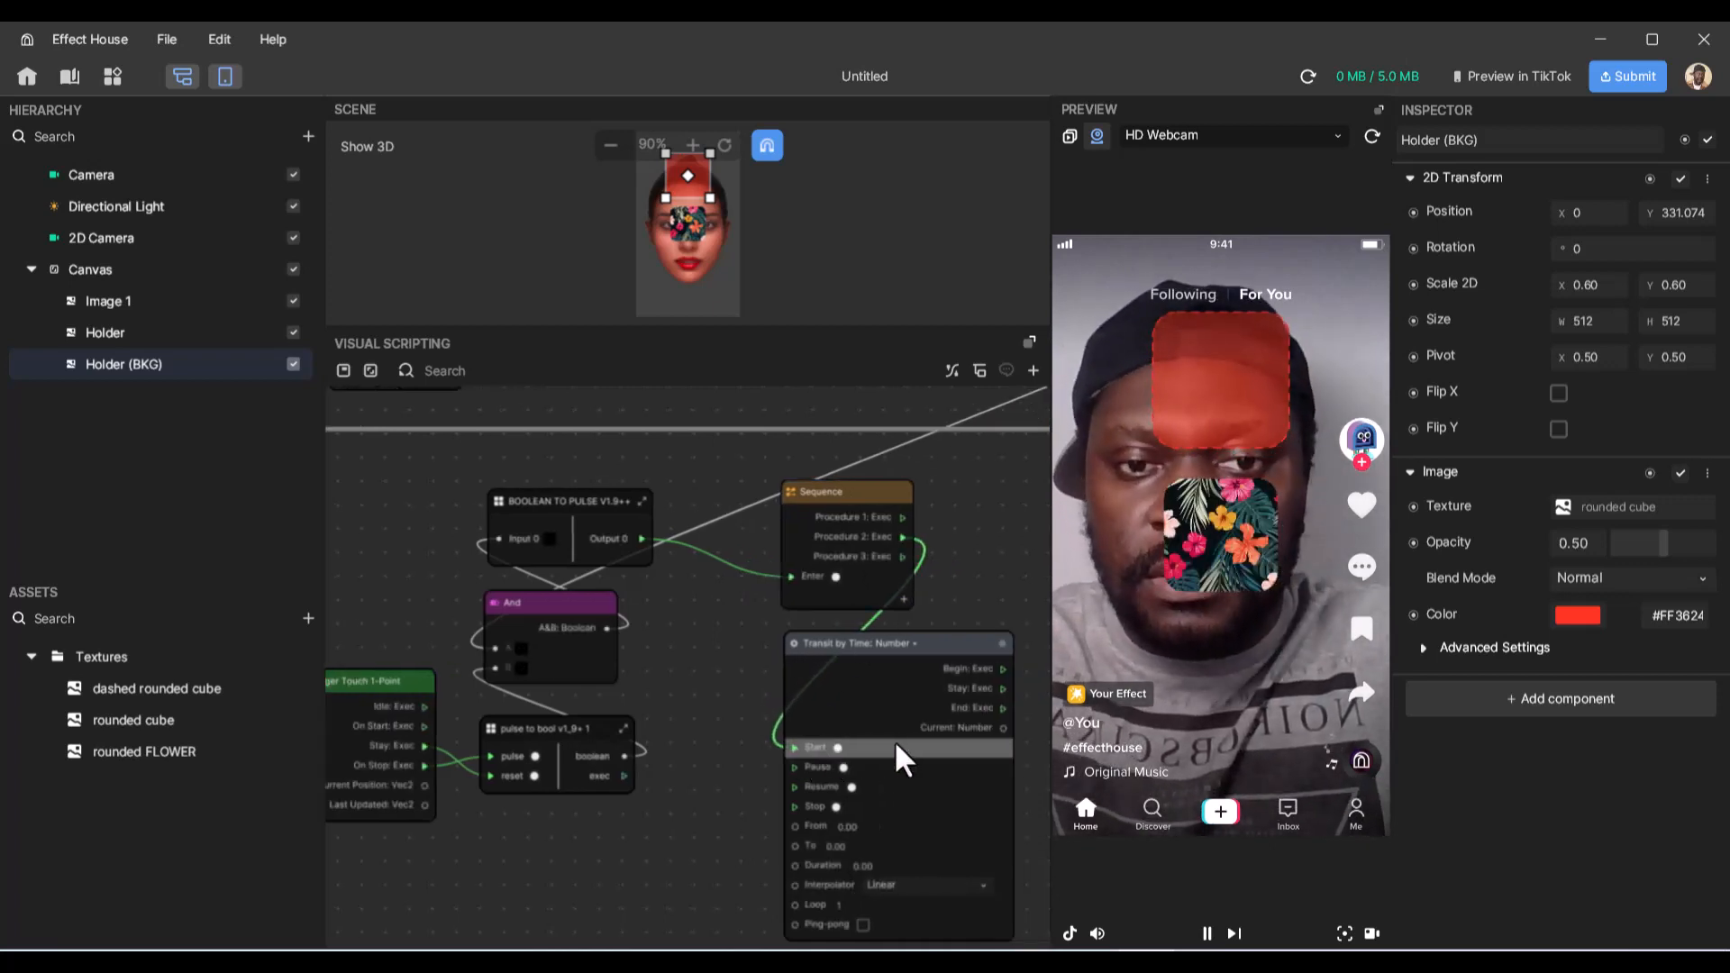
- Detach the visual scripting editor, then narrow and reposition it so the hierarchy and object properties are accessible
scroll(897, 746, down, 1)
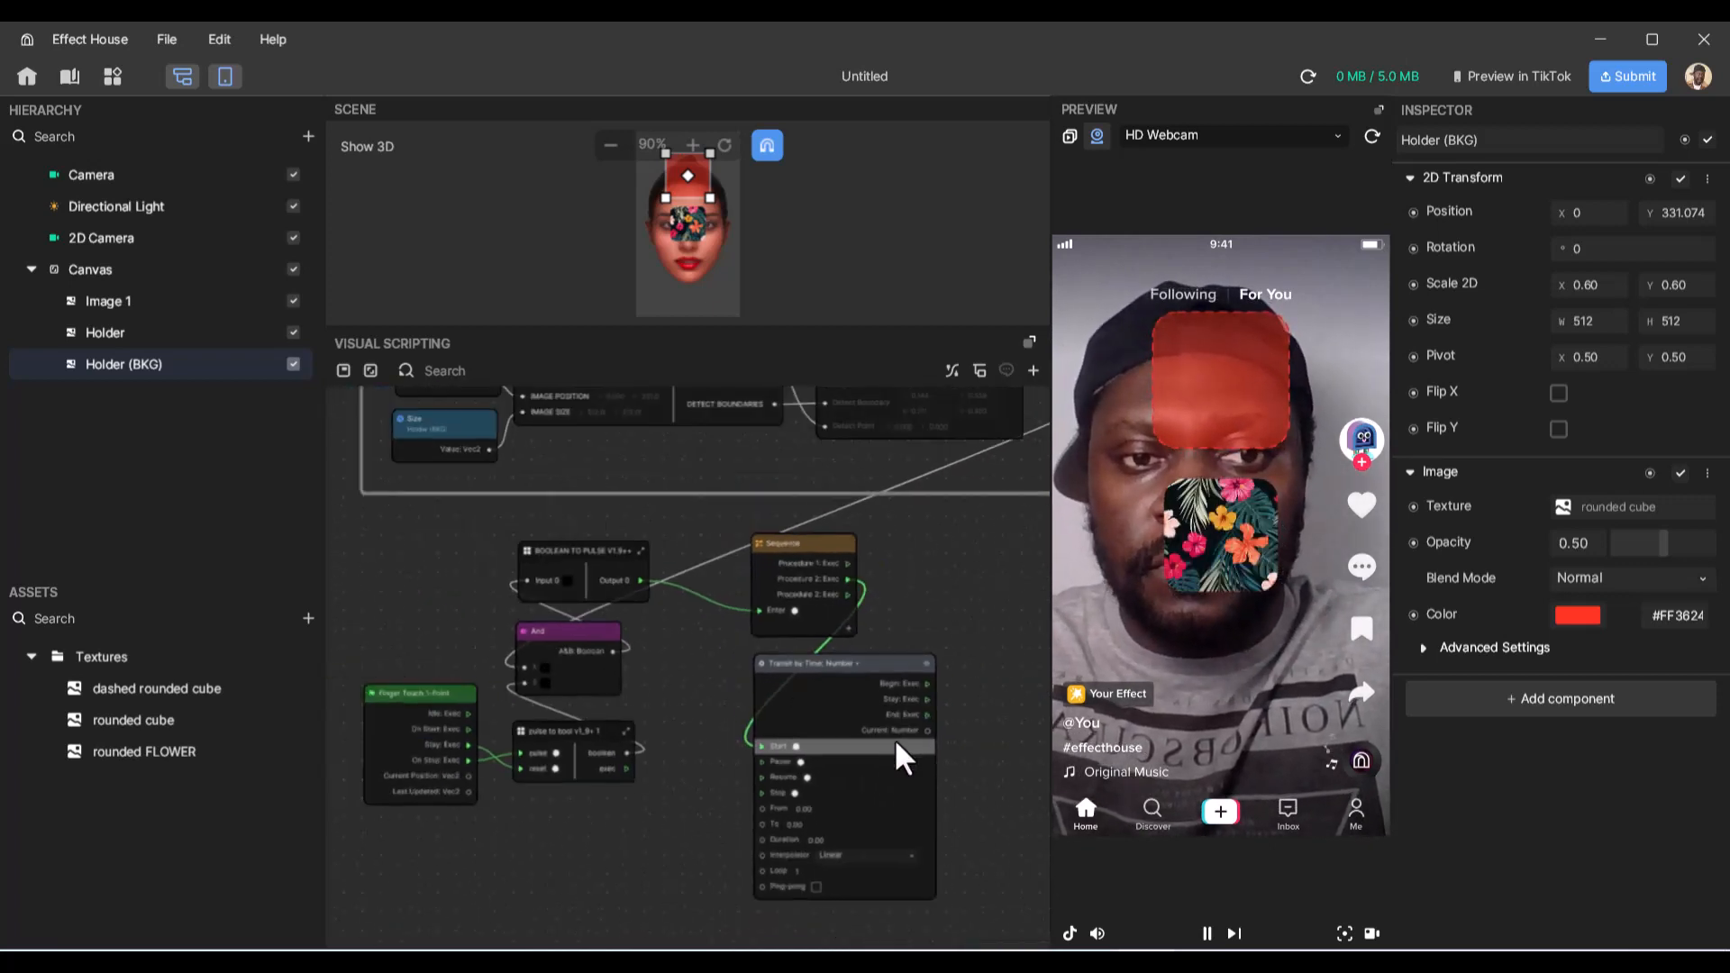
scroll(897, 746, down, 1)
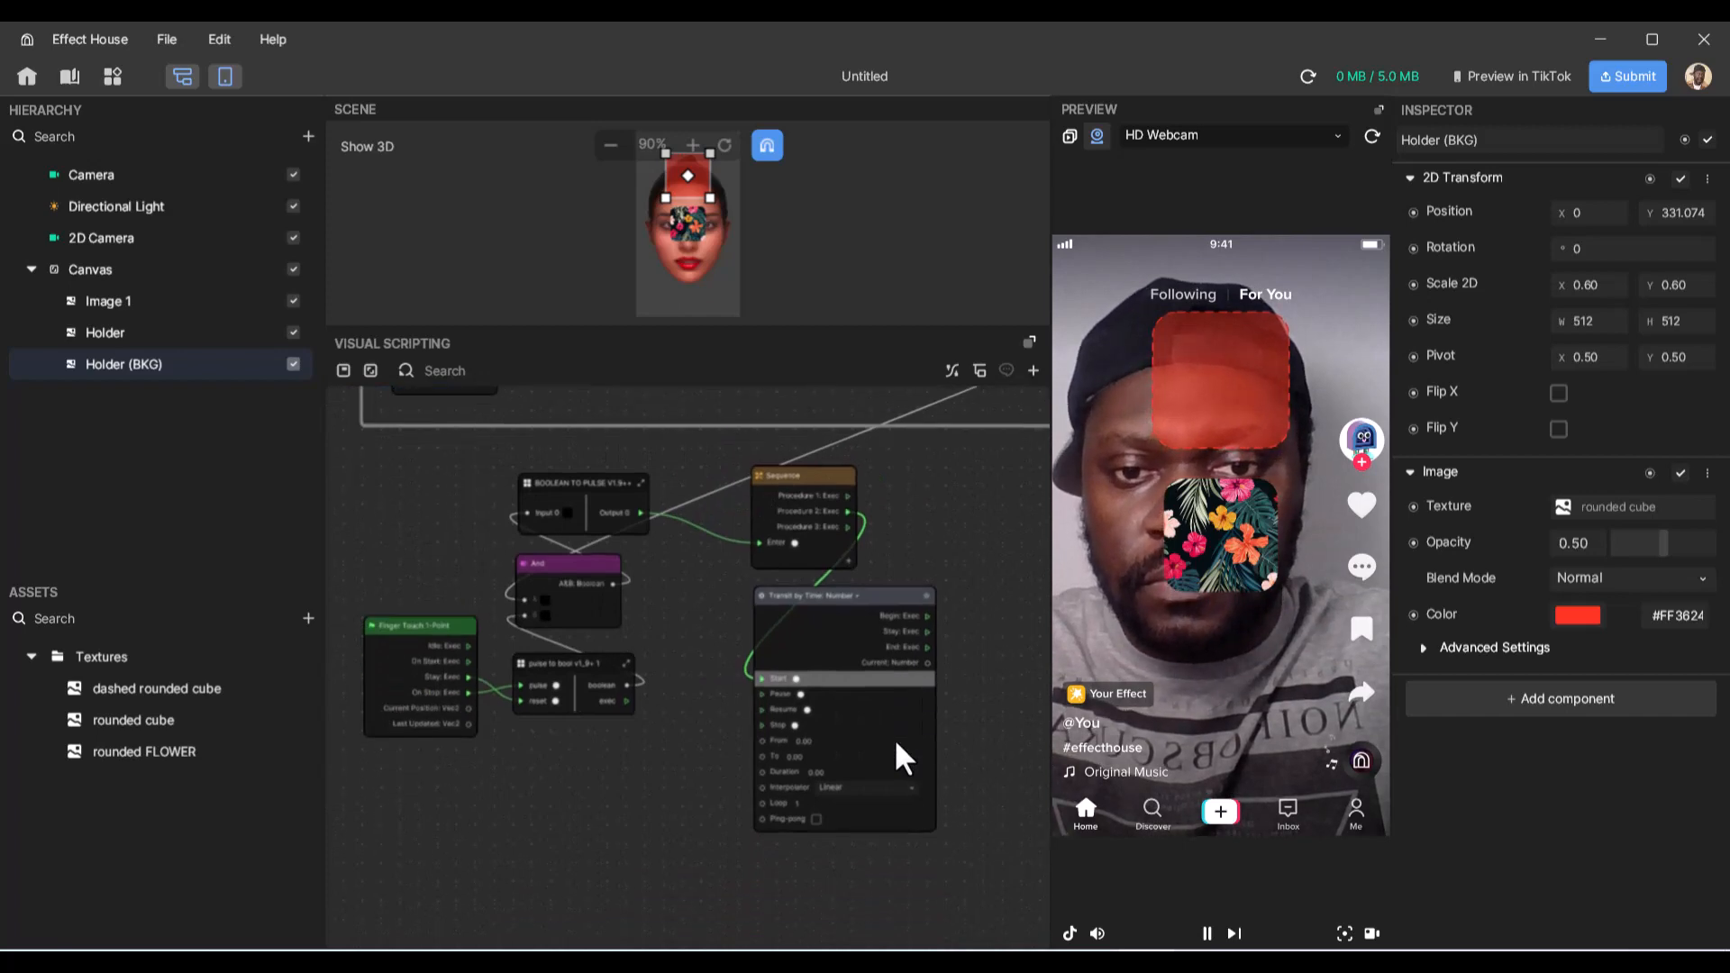
click(1029, 342)
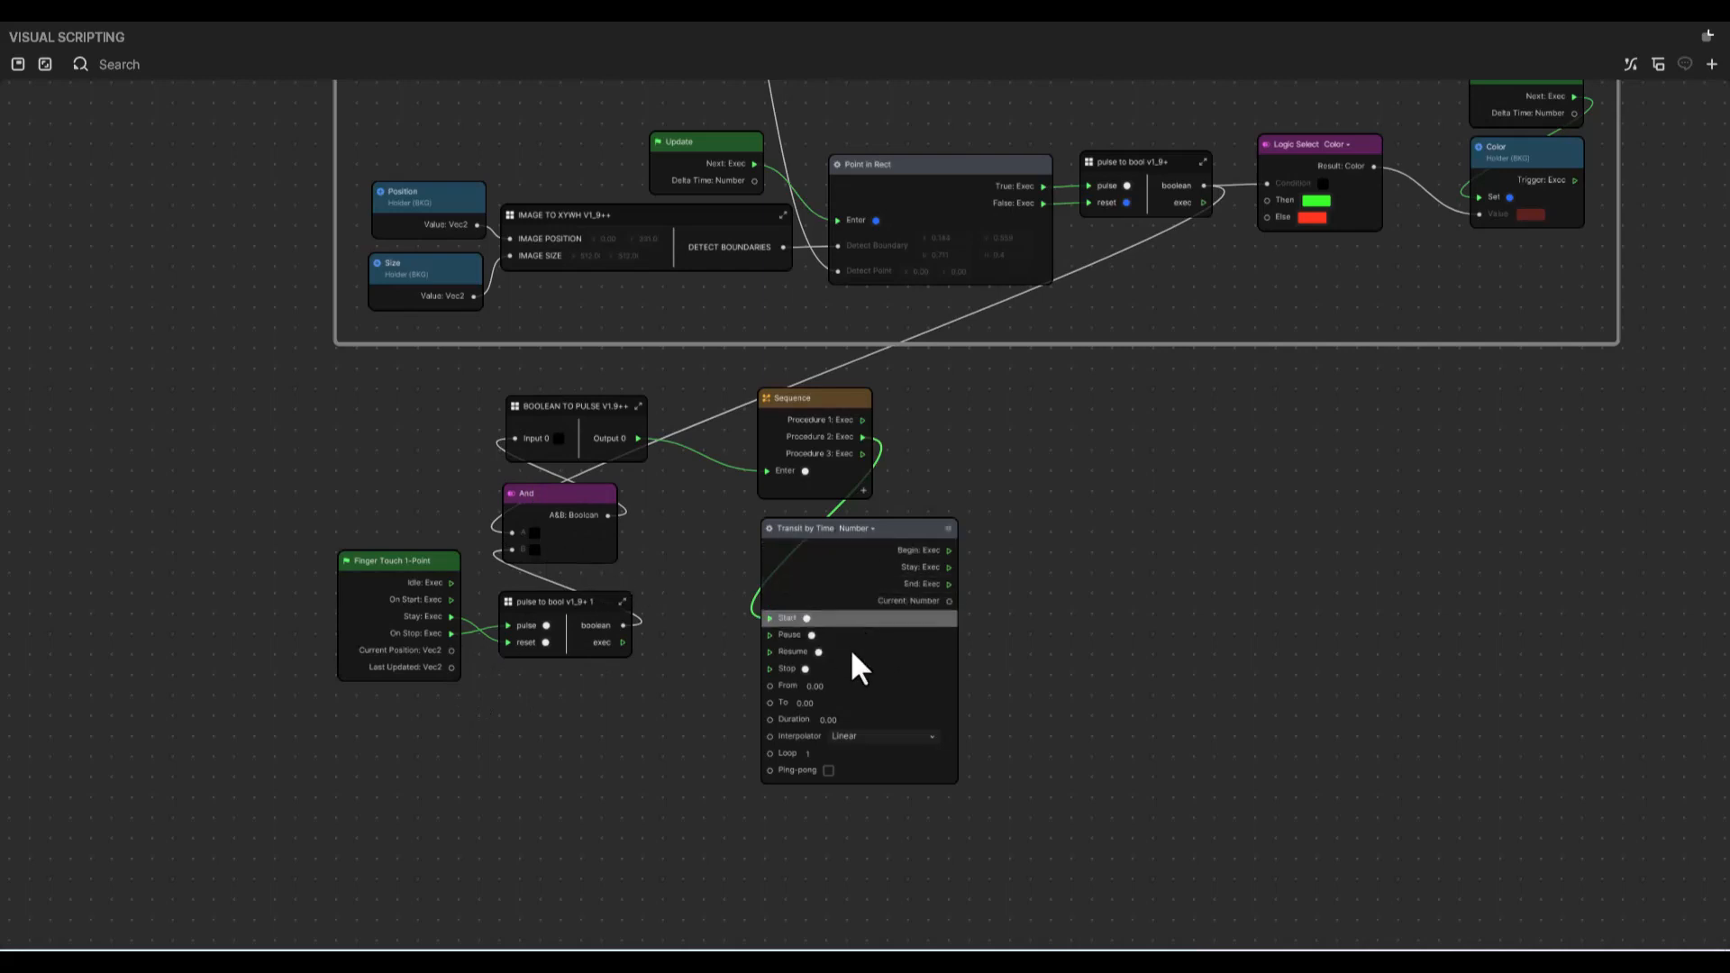
drag(1728, 219, 1153, 226)
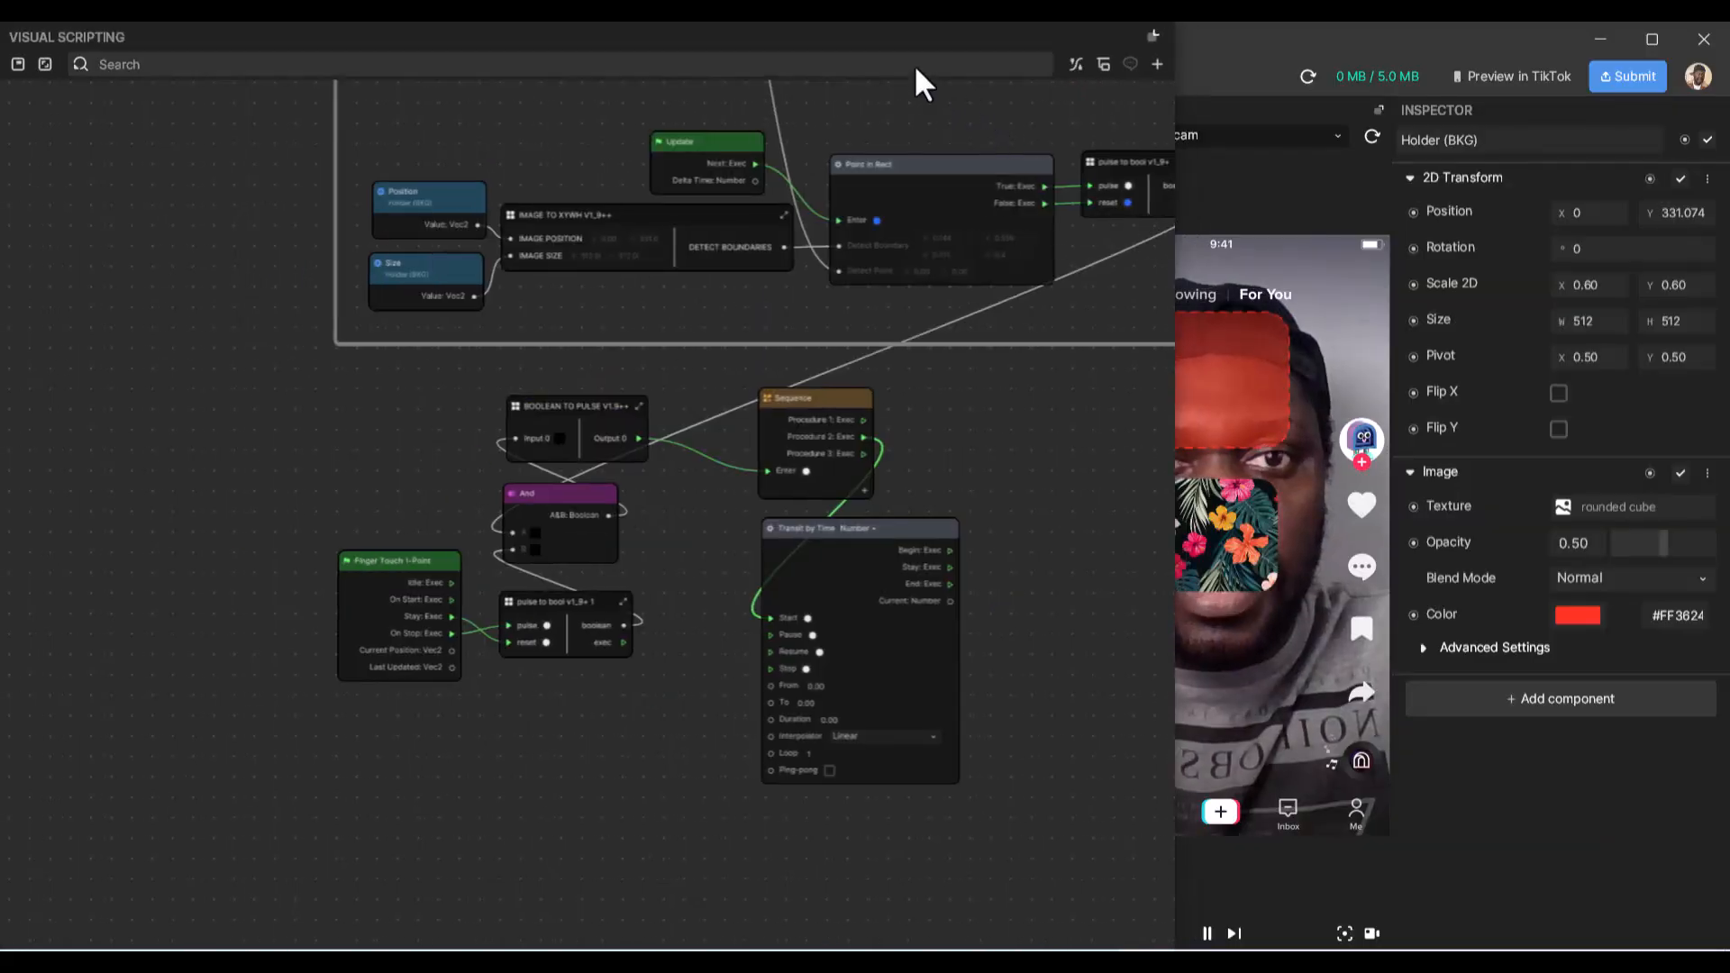
drag(906, 36, 1182, 196)
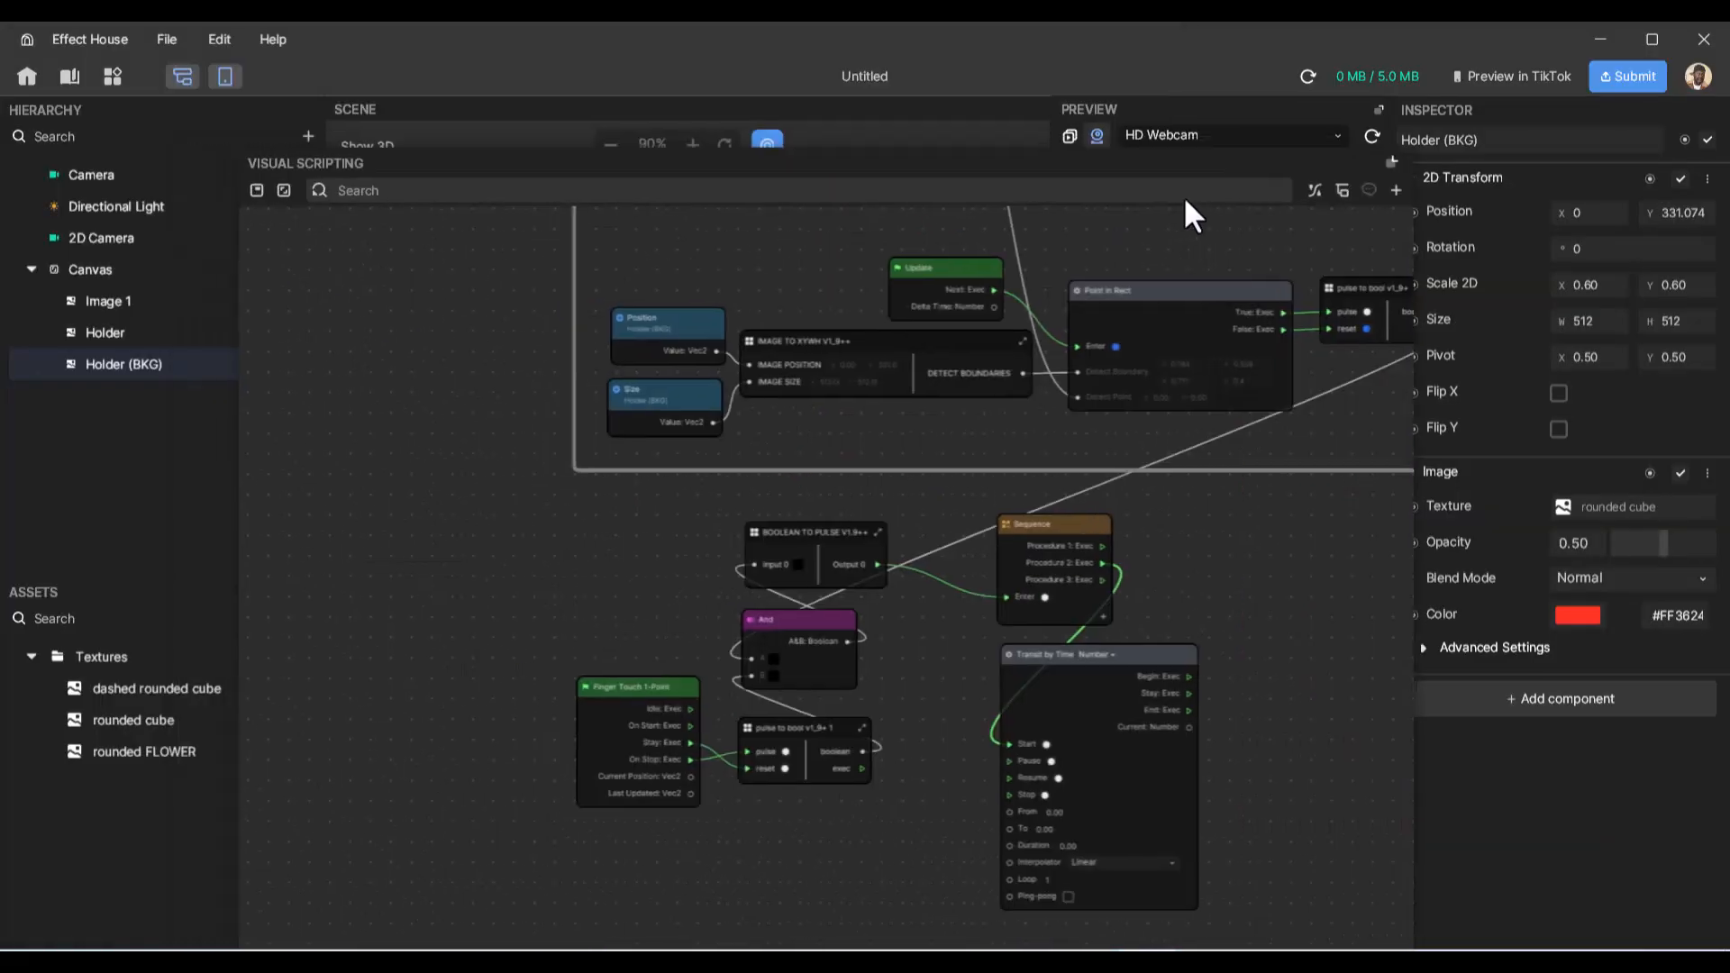
- Add a Get Position node for Image 1 and place it just below the copied pulse to bool node
click(107, 304)
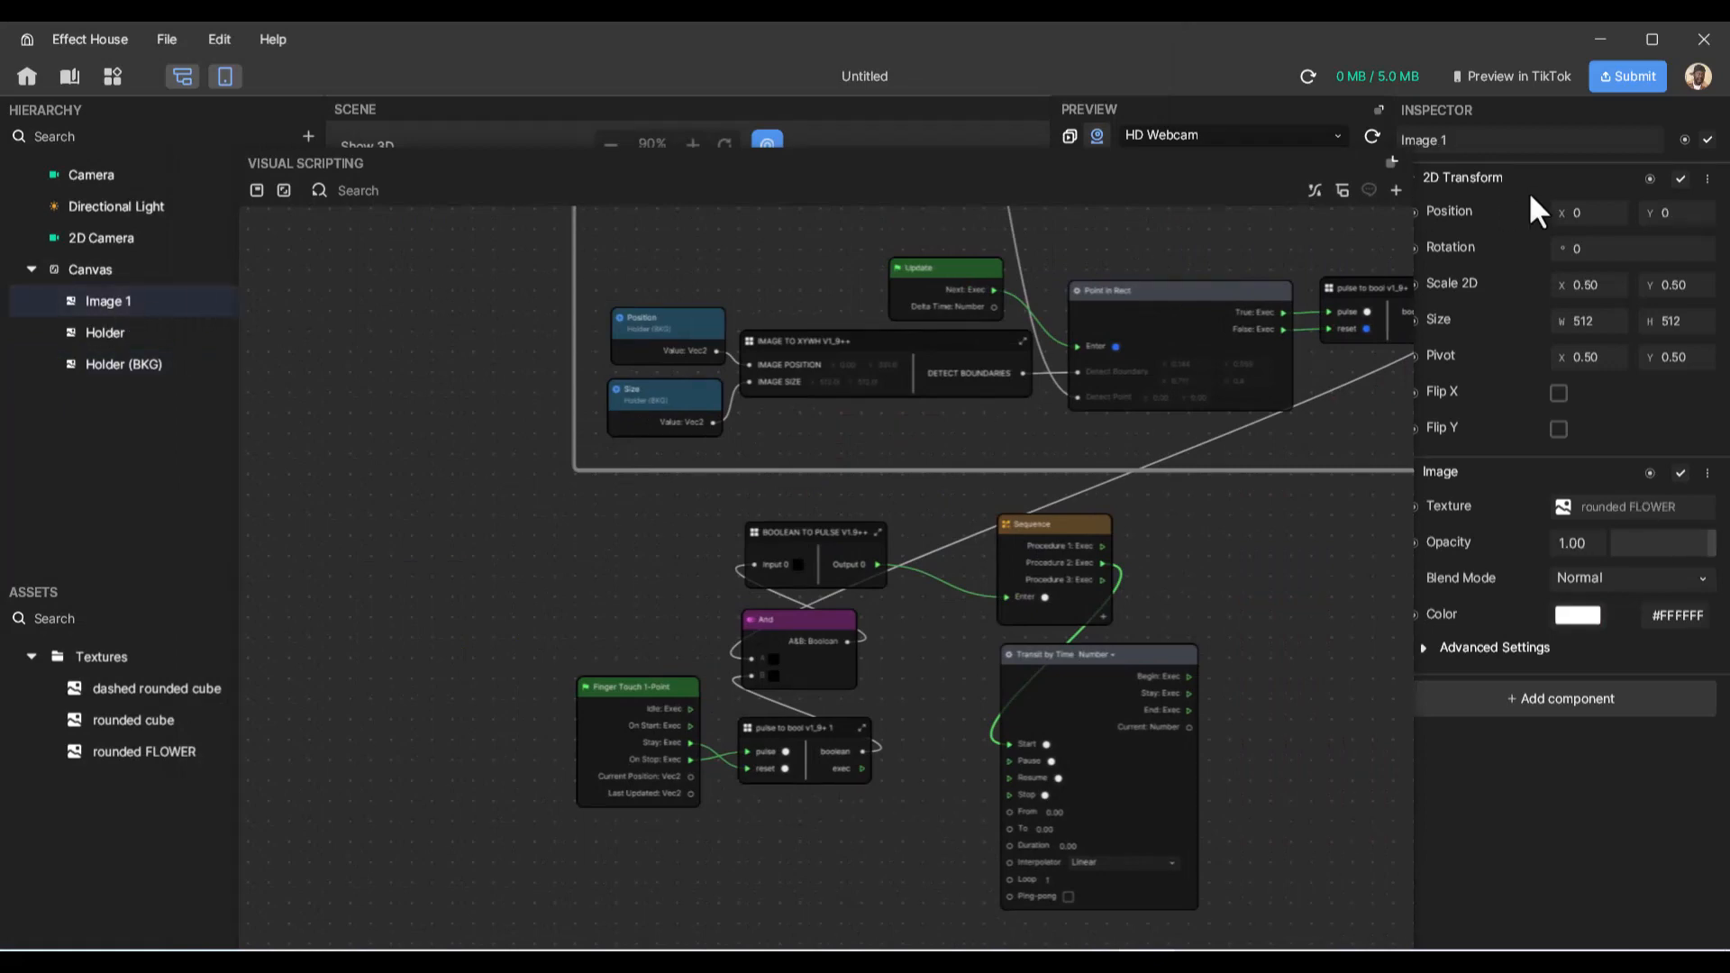
click(1418, 211)
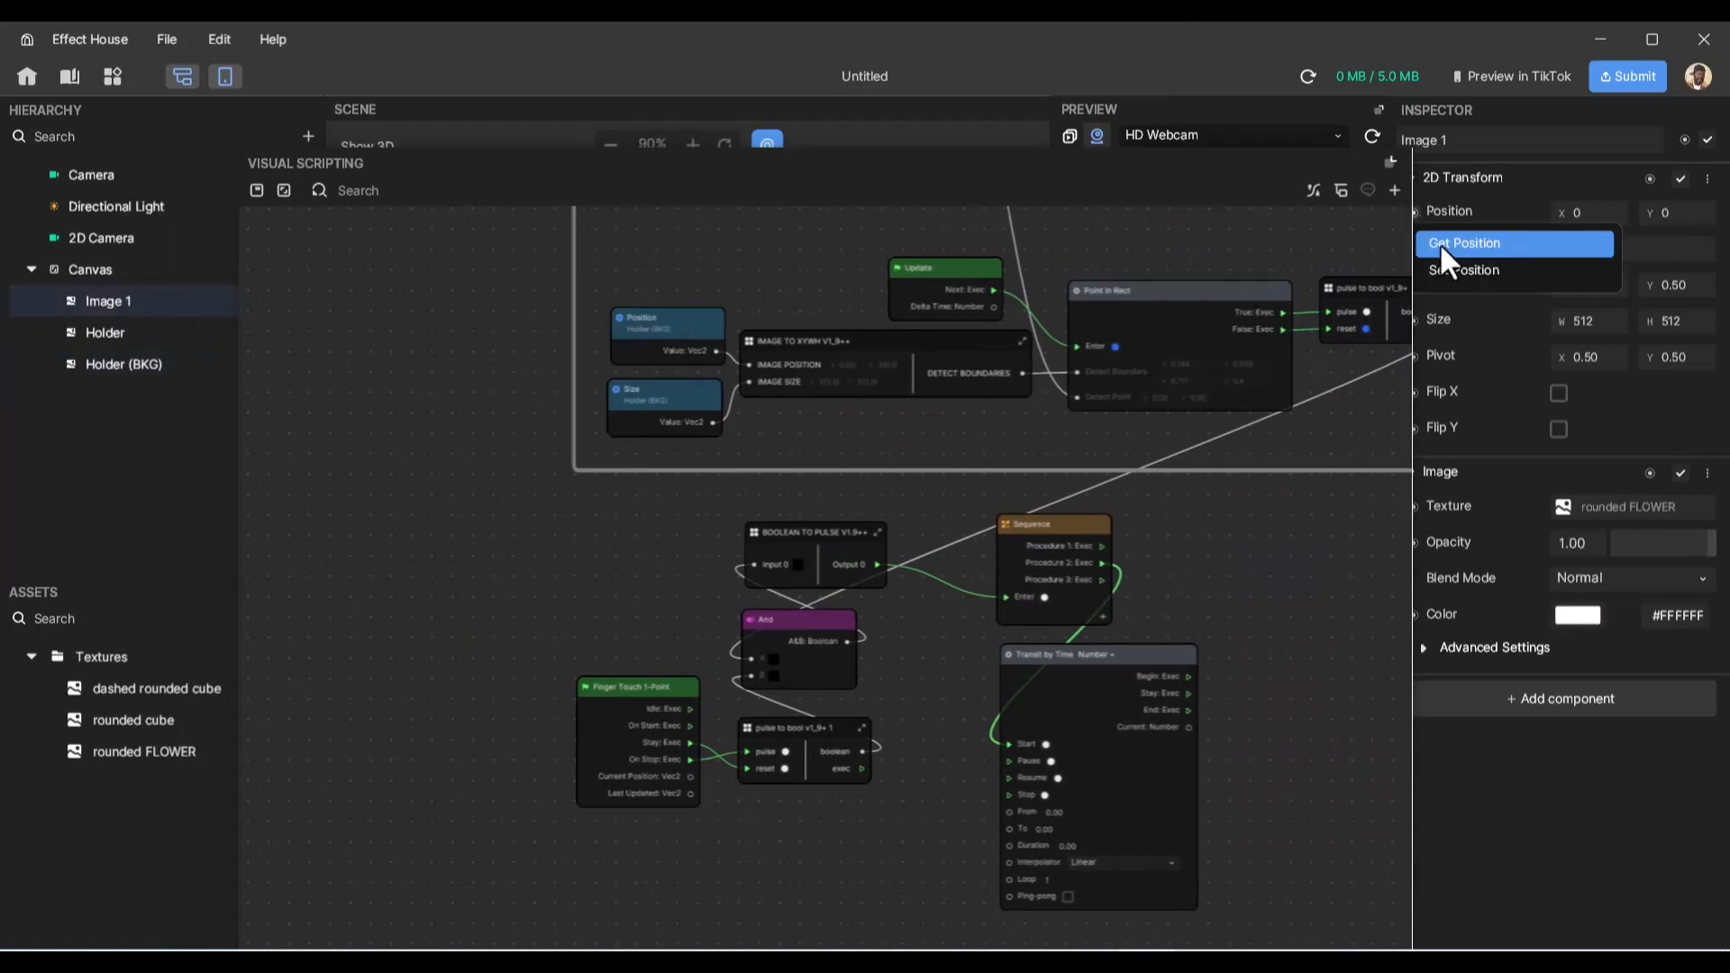
click(1440, 241)
drag(887, 665, 895, 839)
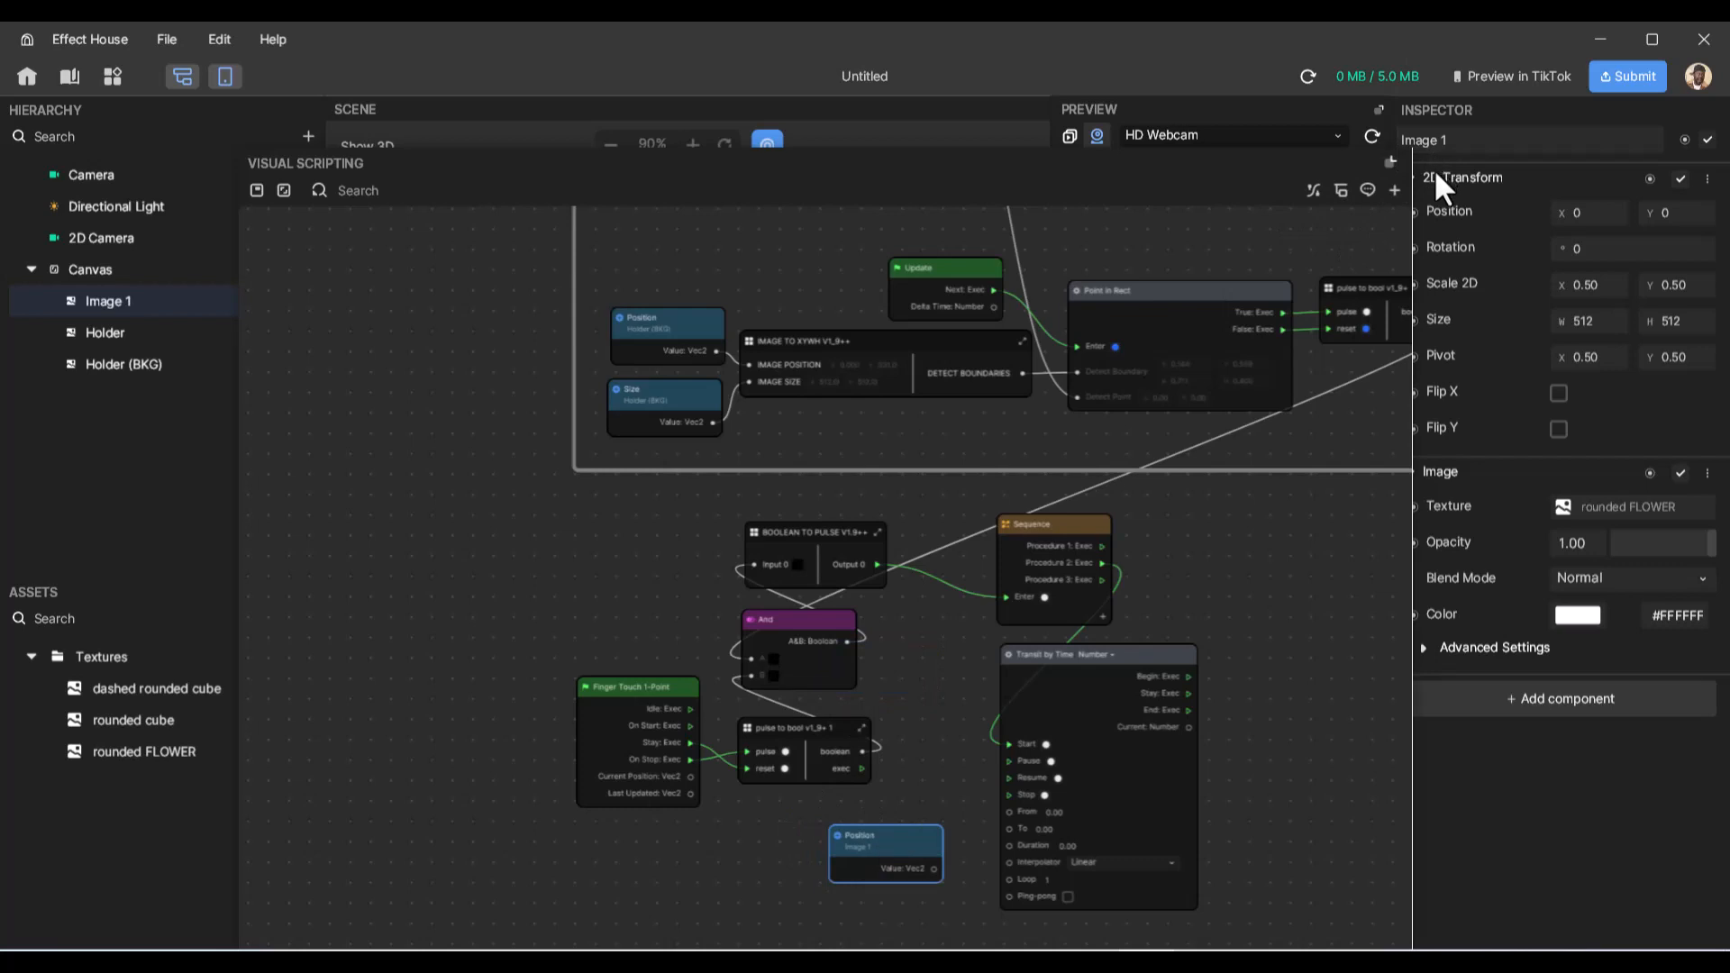
- Enlarge the visual scripting editor and paste a copy of the Holder (BKG) Position node below the Image 1 Position node
click(1390, 162)
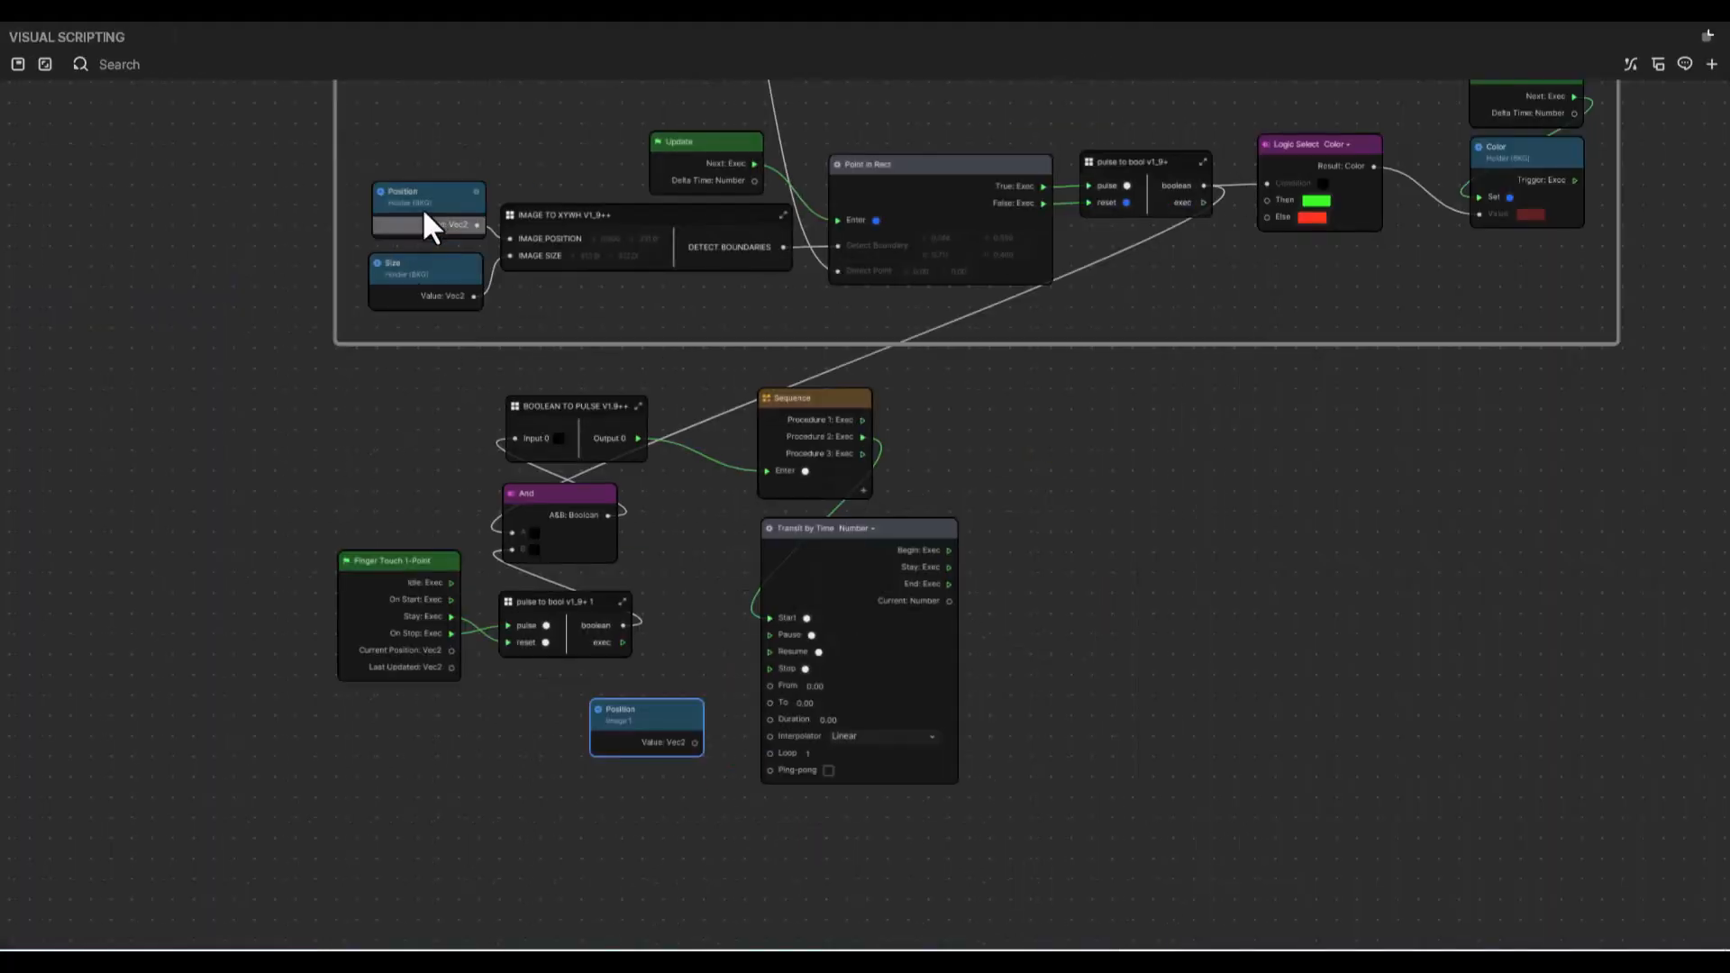
click(424, 205)
scroll(452, 220, up, 4)
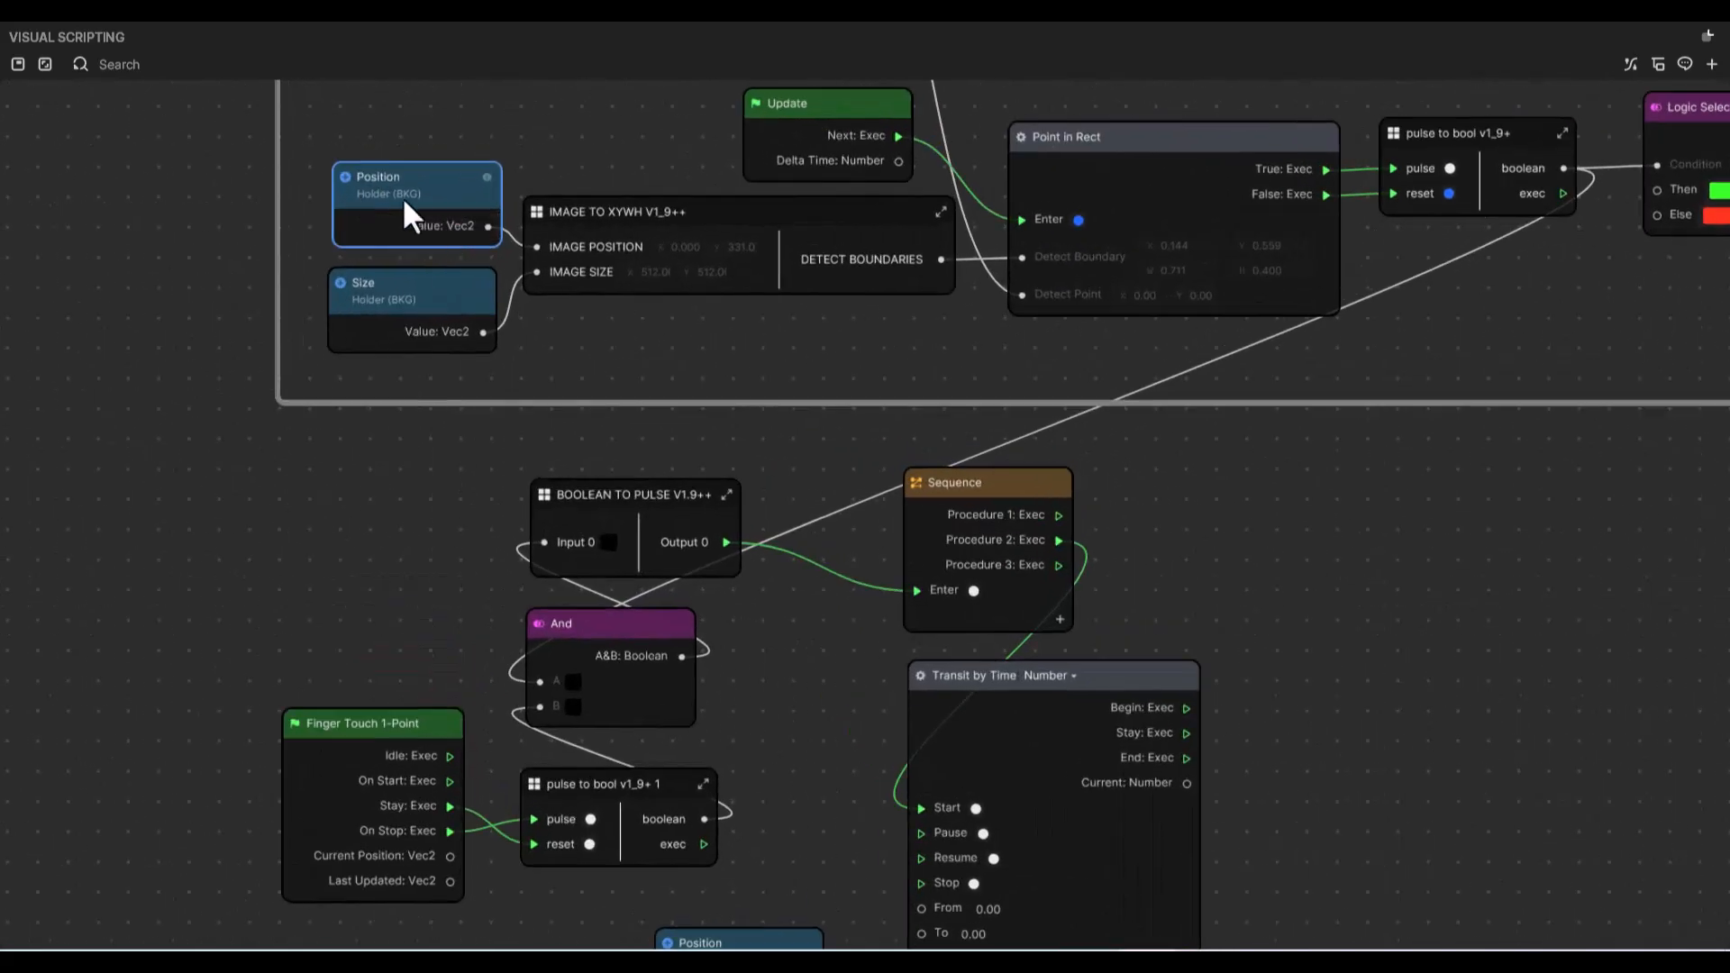
scroll(510, 453, down, 5)
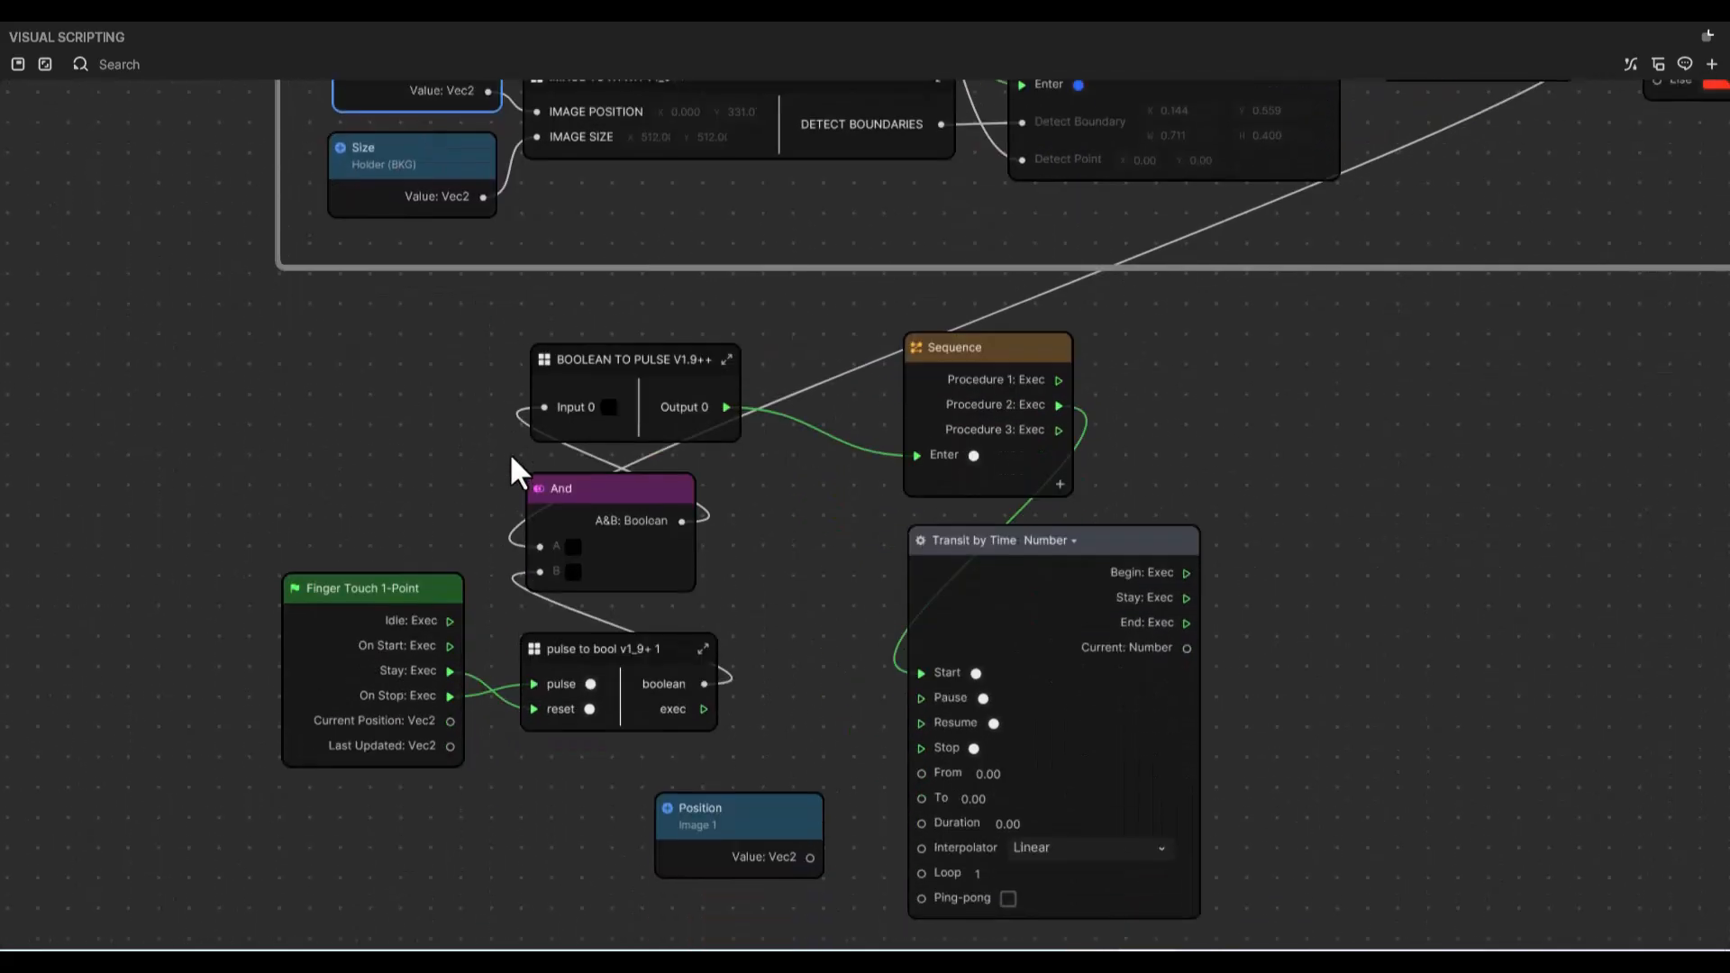
scroll(672, 631, down, 2)
key(ctrl+v)
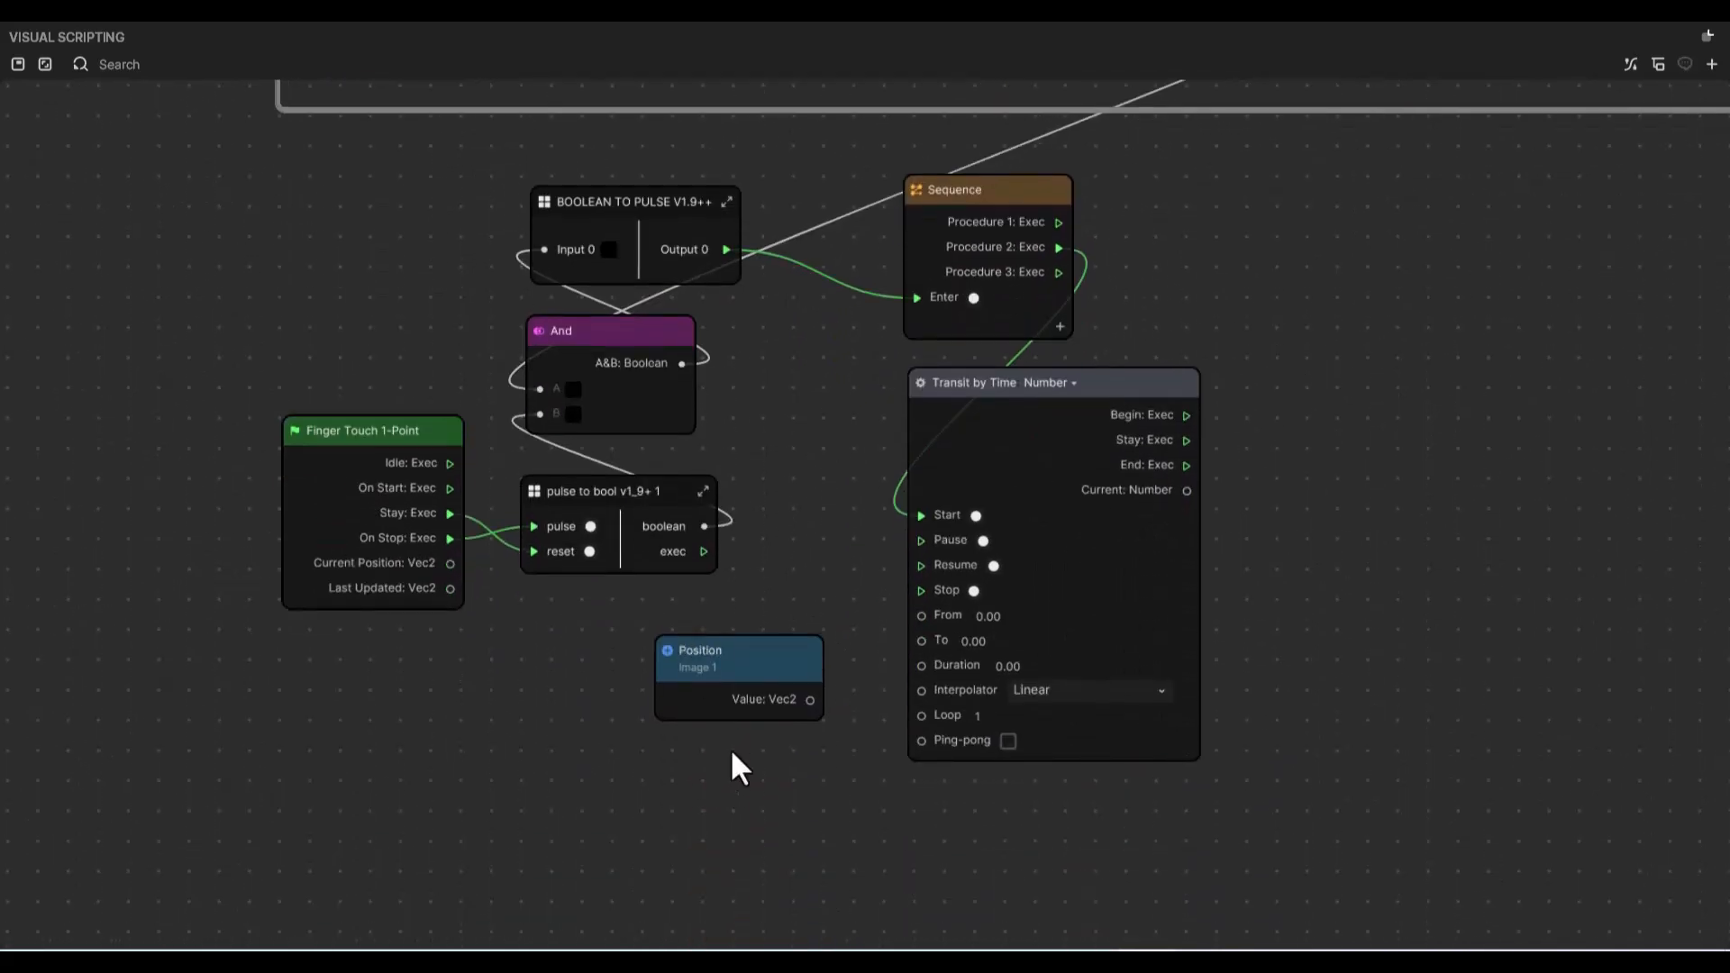
drag(827, 795, 755, 748)
- Connect the Image 1 and Holder (BKG) positions to Transit by Time's From and To inputs respectively, and set Duration to 0.30
drag(788, 667, 922, 615)
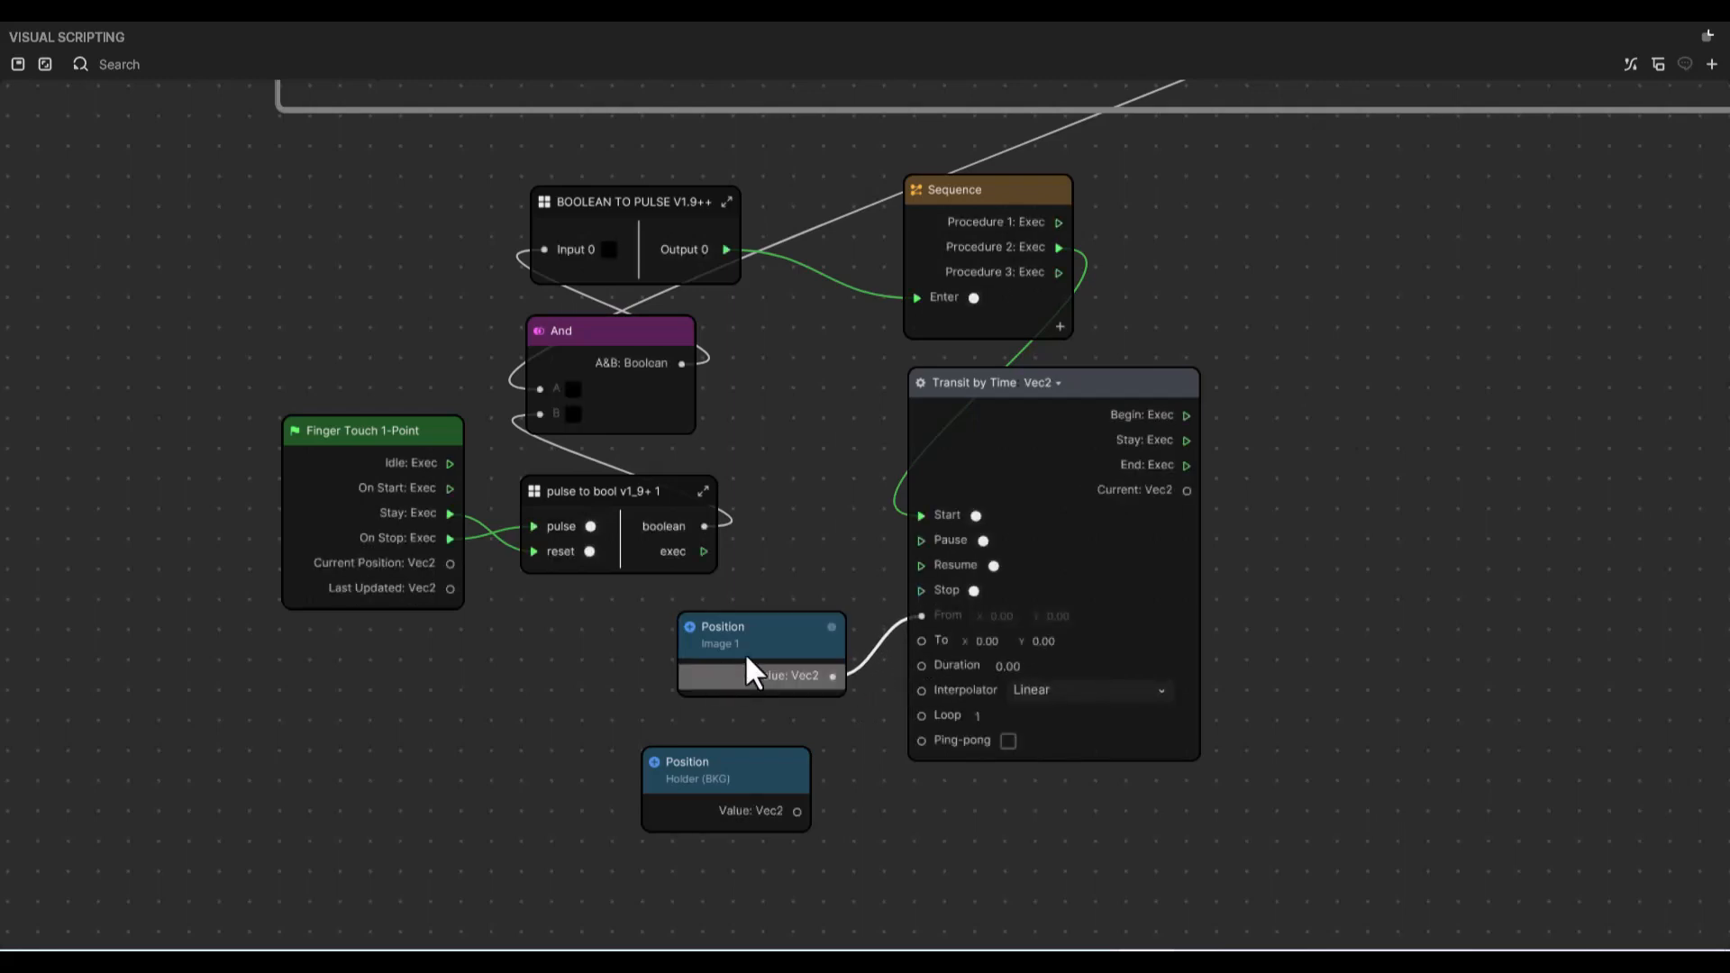
drag(753, 773, 925, 638)
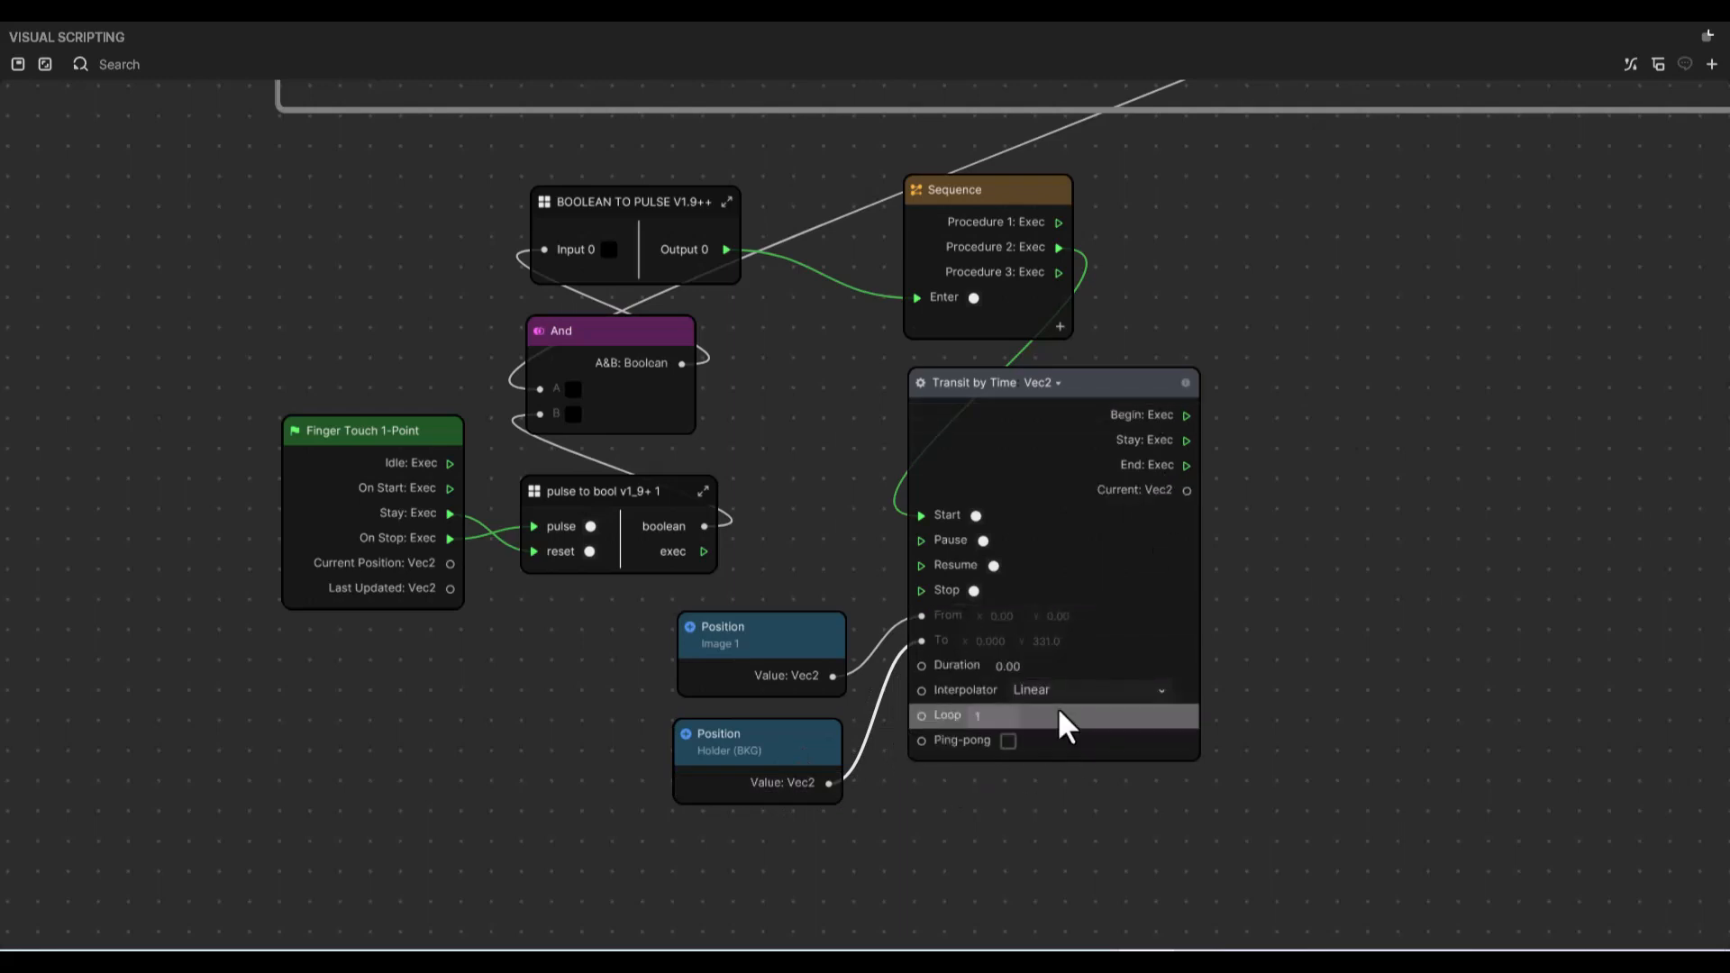
click(1025, 670)
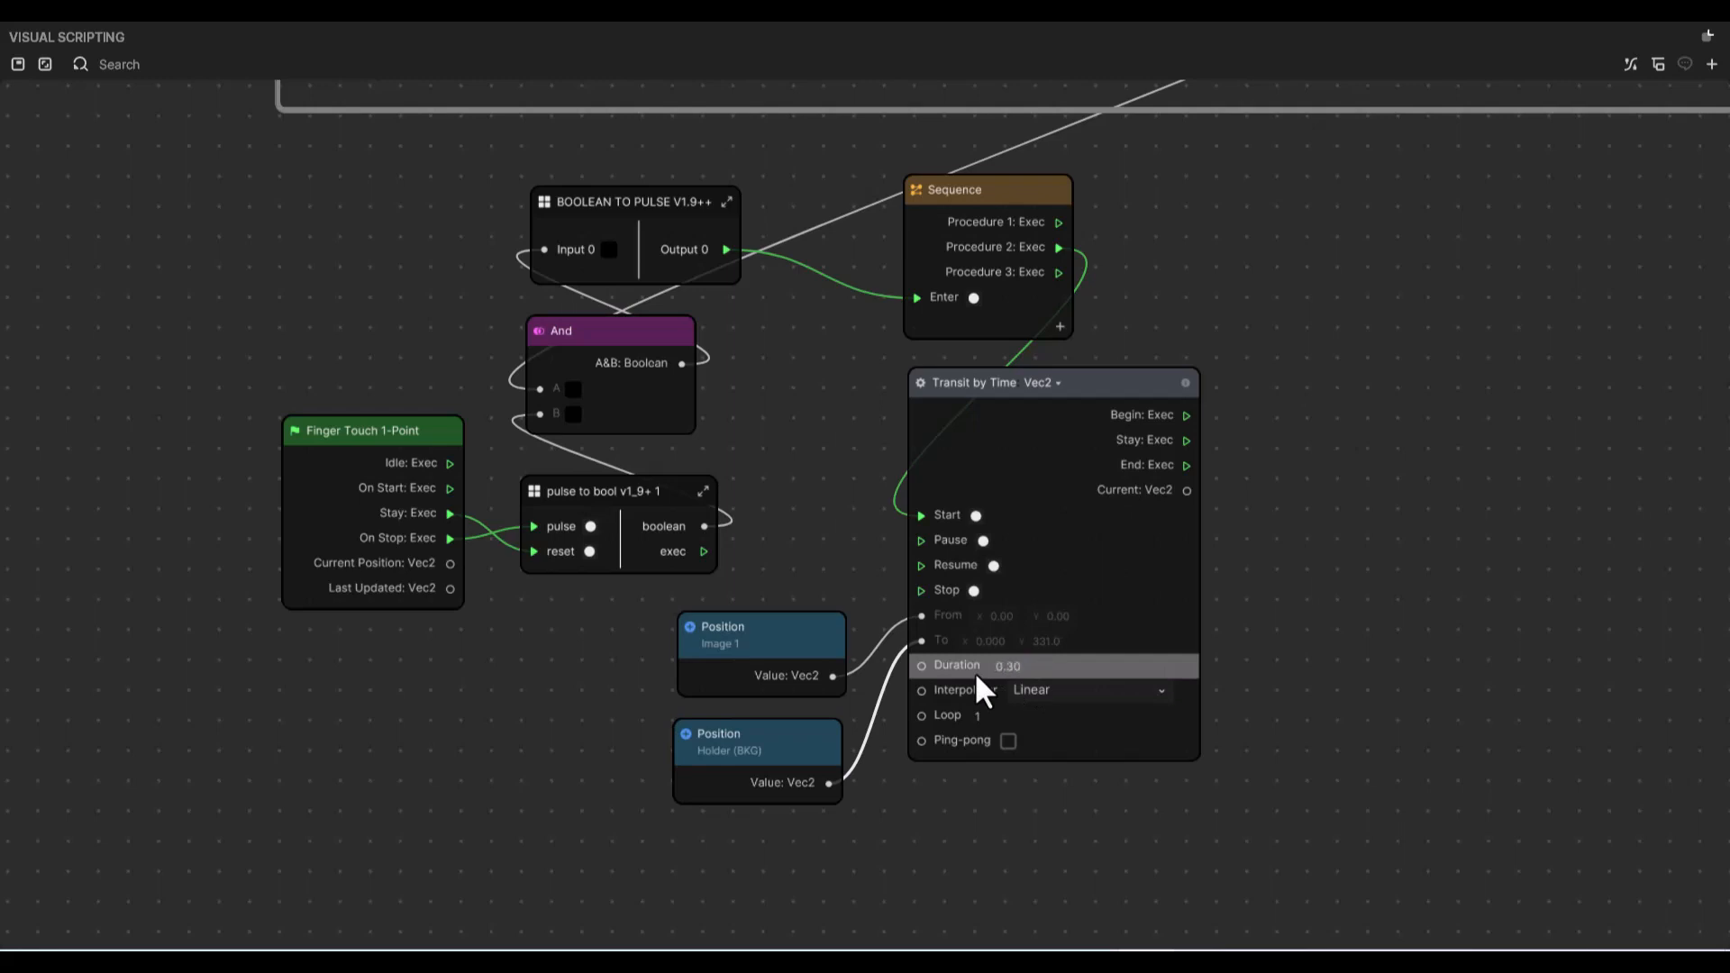
click(1268, 552)
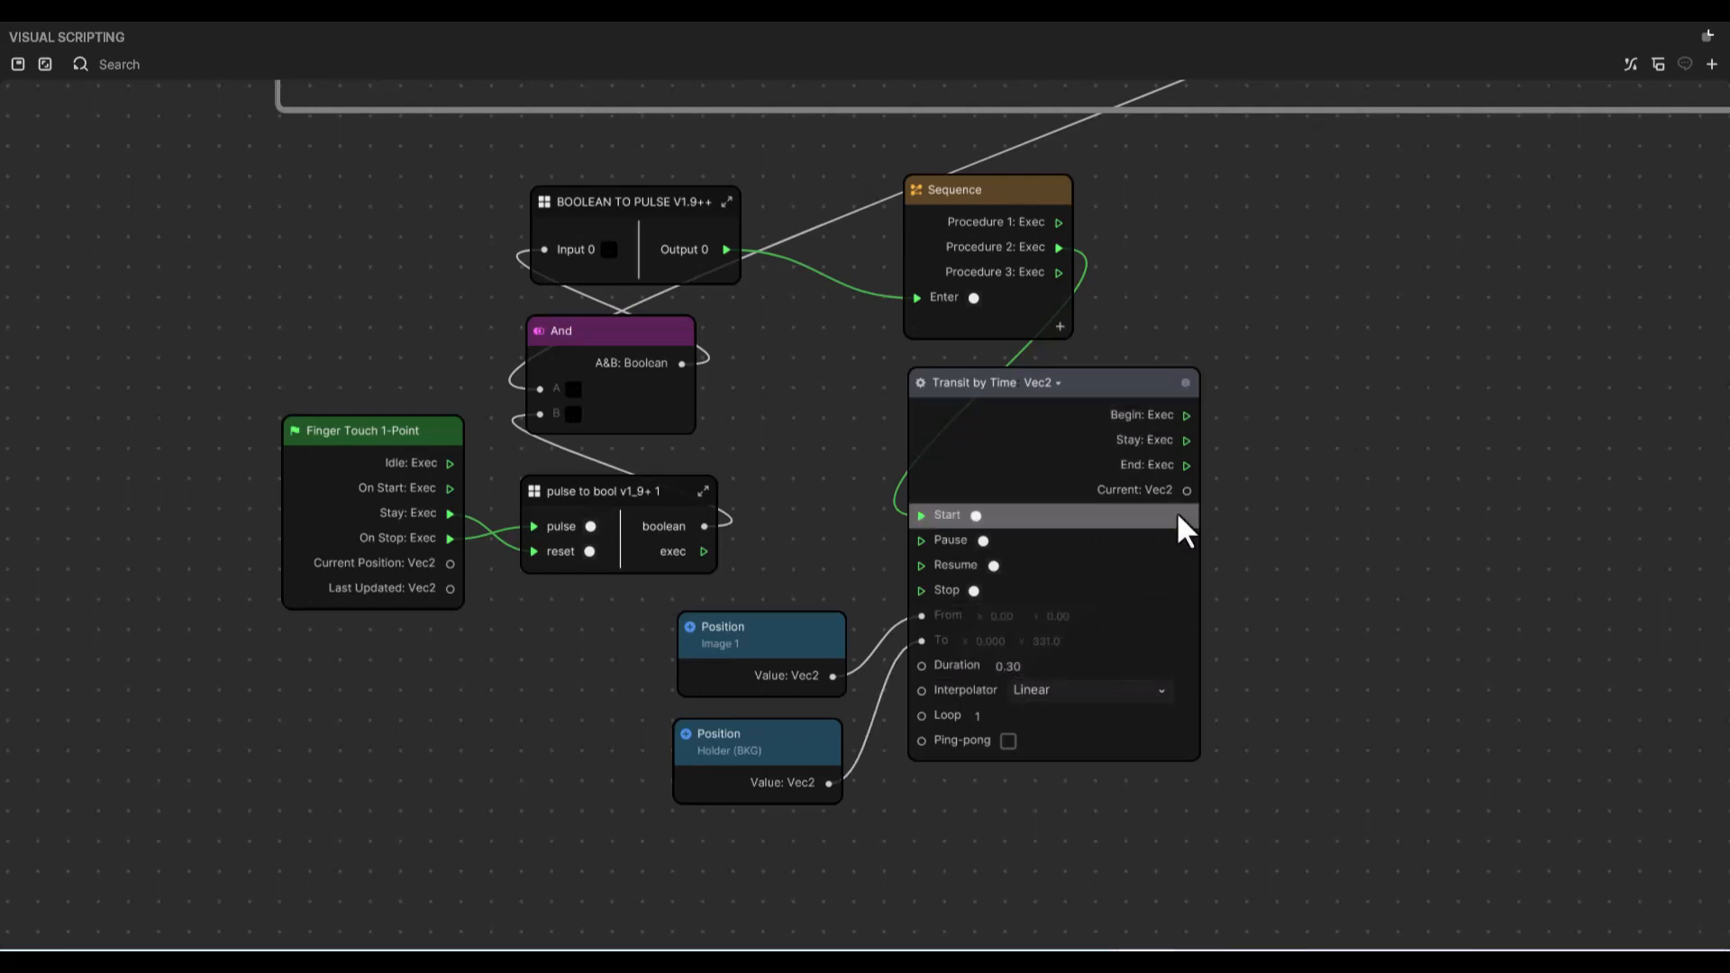
- Add a Logic Select node with Transit by Time's Current output feeding Then, and turn off its Condition
scroll(1177, 511, right, 3)
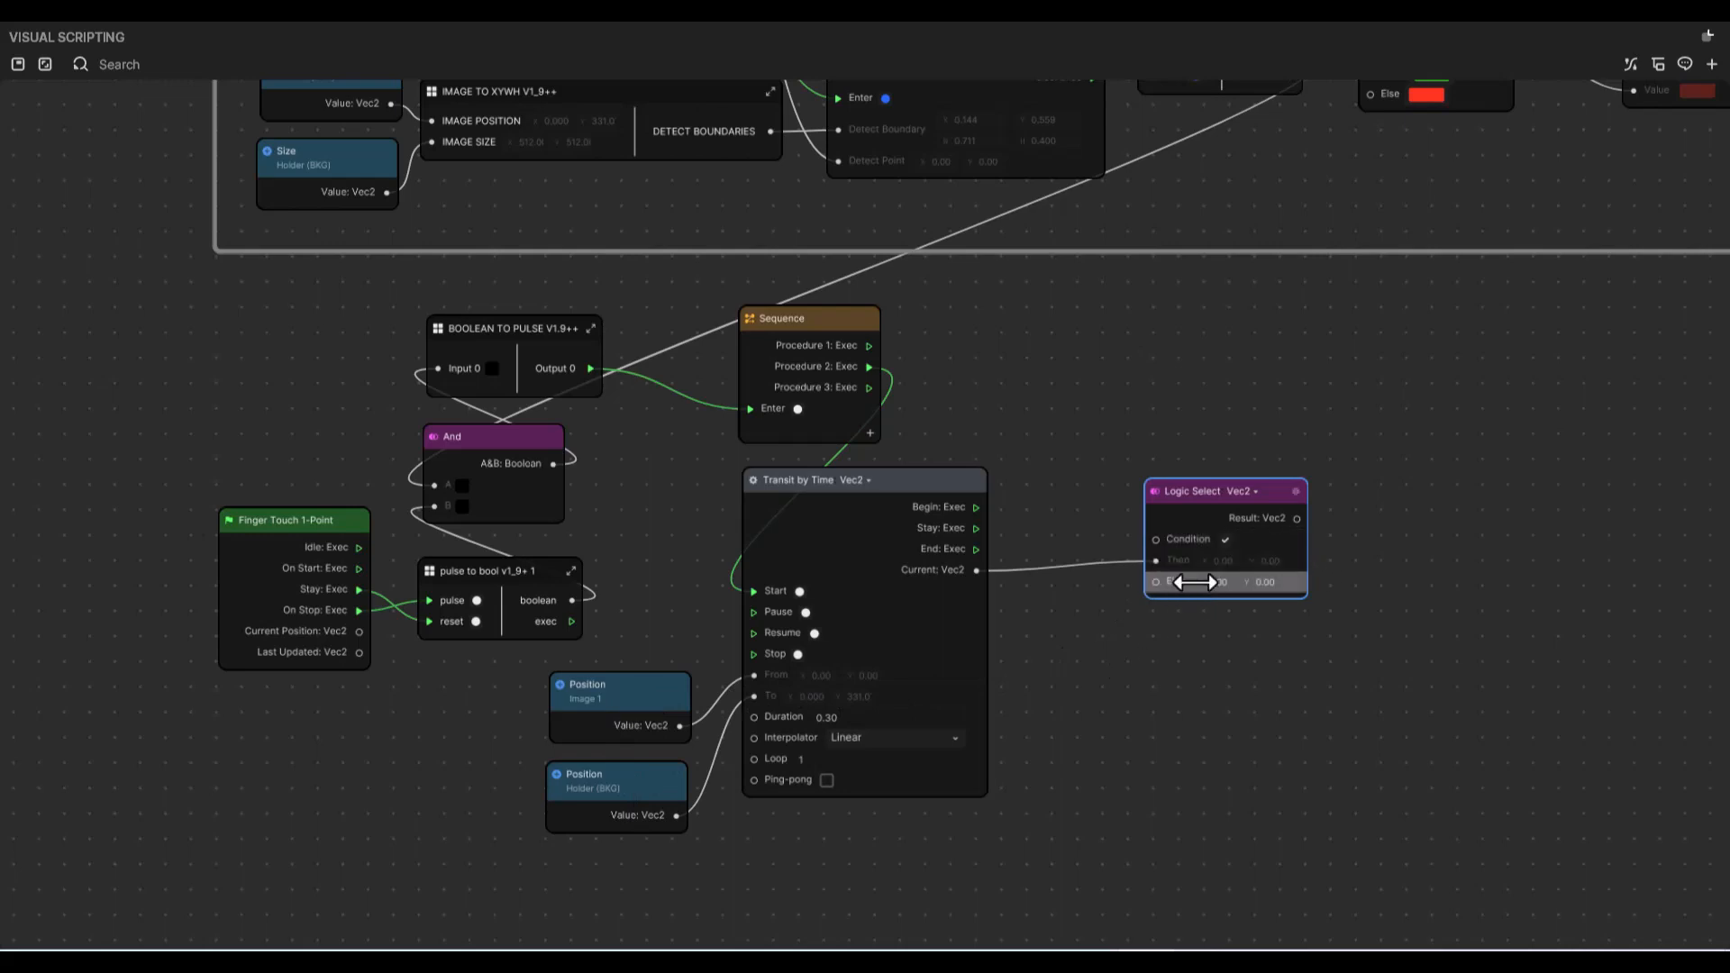
click(1221, 540)
- Widen the uppermost comment frame to the right and move its Image 1 Position node into the added space
scroll(1214, 583, down, 5)
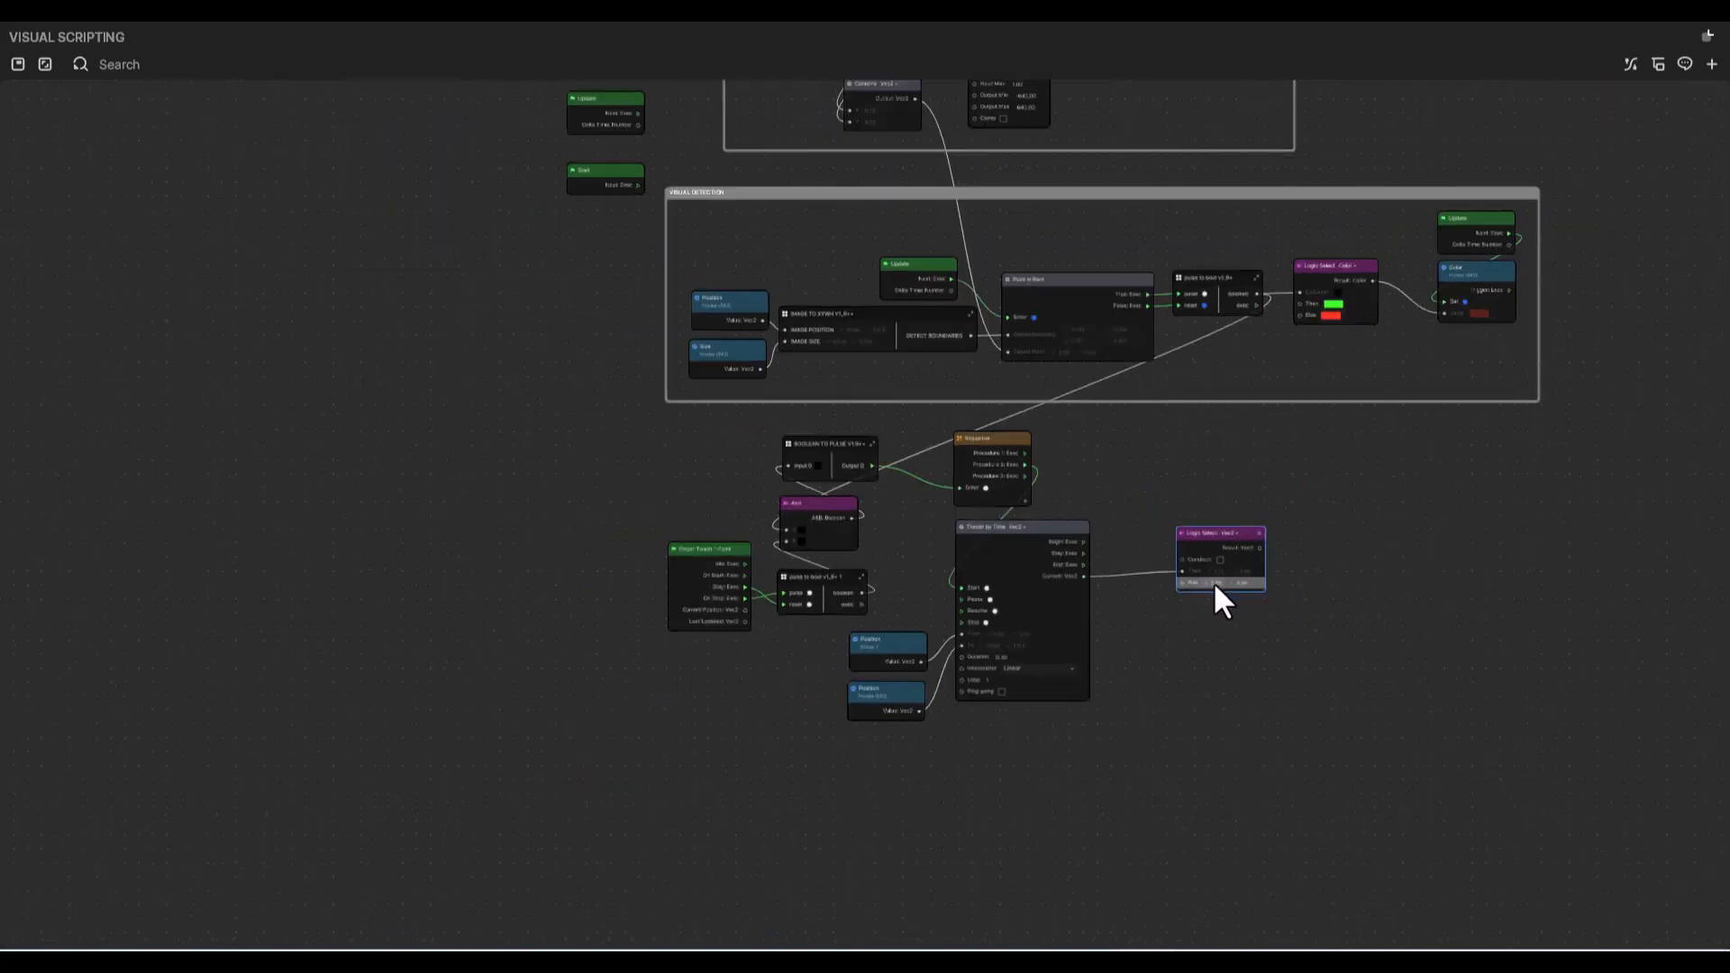
scroll(1213, 582, up, 2)
ctrl+scroll(1213, 581, up, 2)
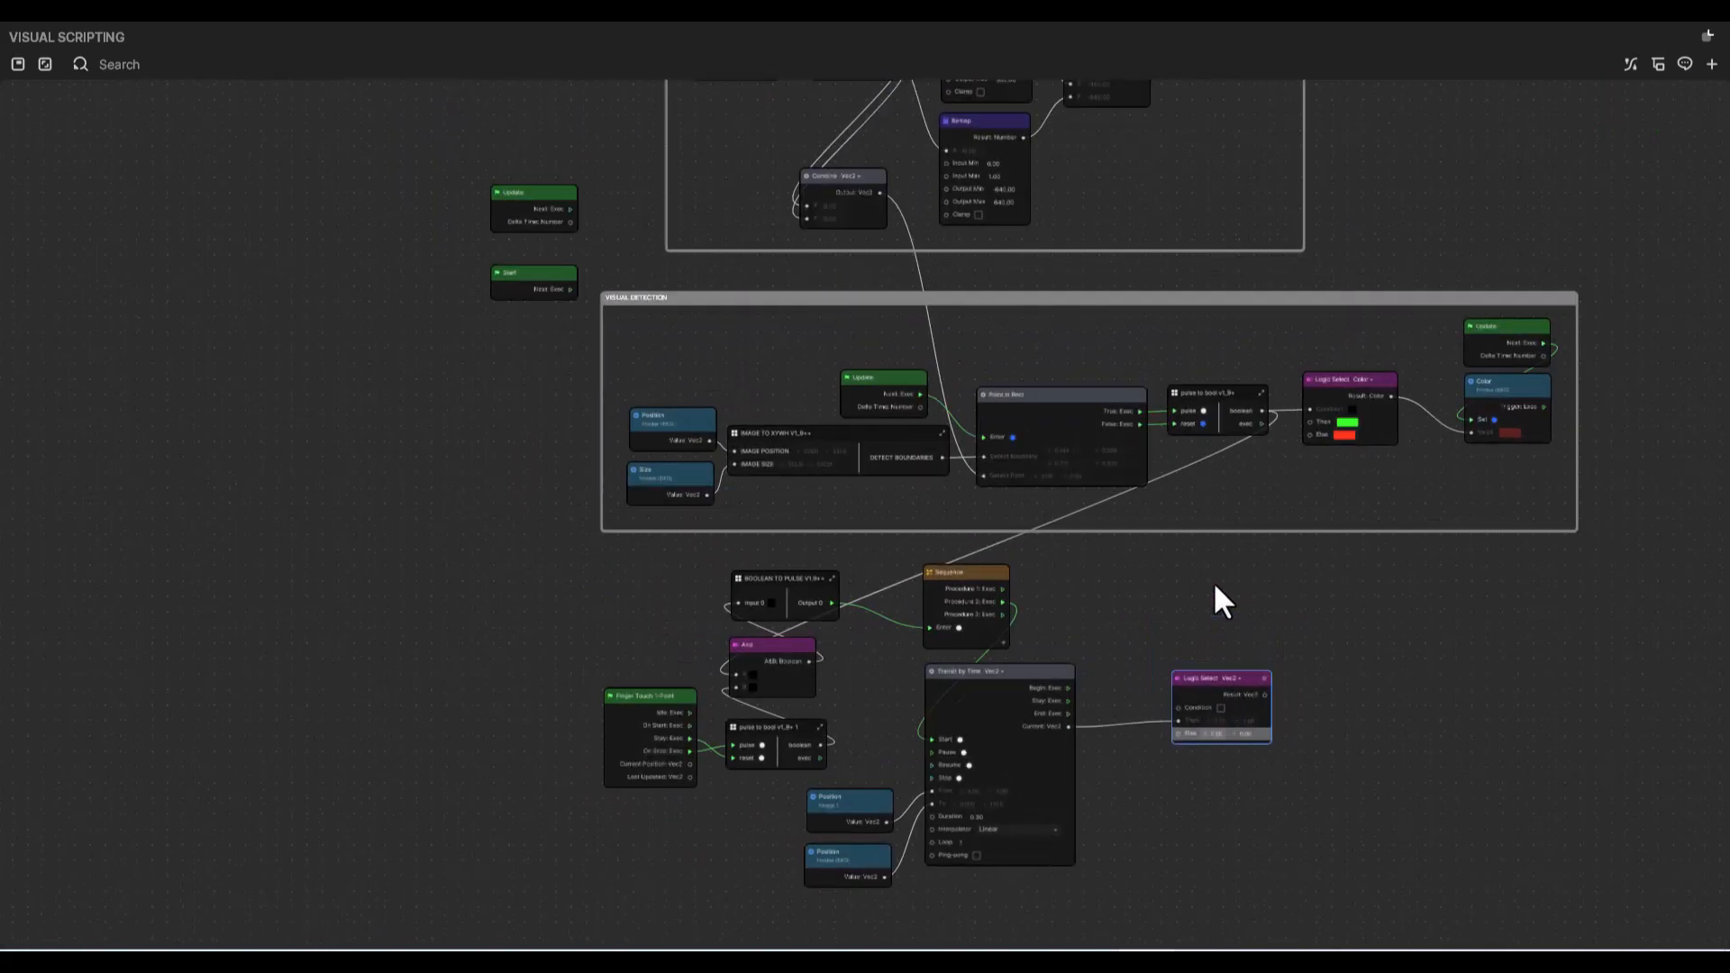
scroll(1214, 582, up, 1)
scroll(1213, 582, up, 1)
ctrl+scroll(1213, 581, down, 2)
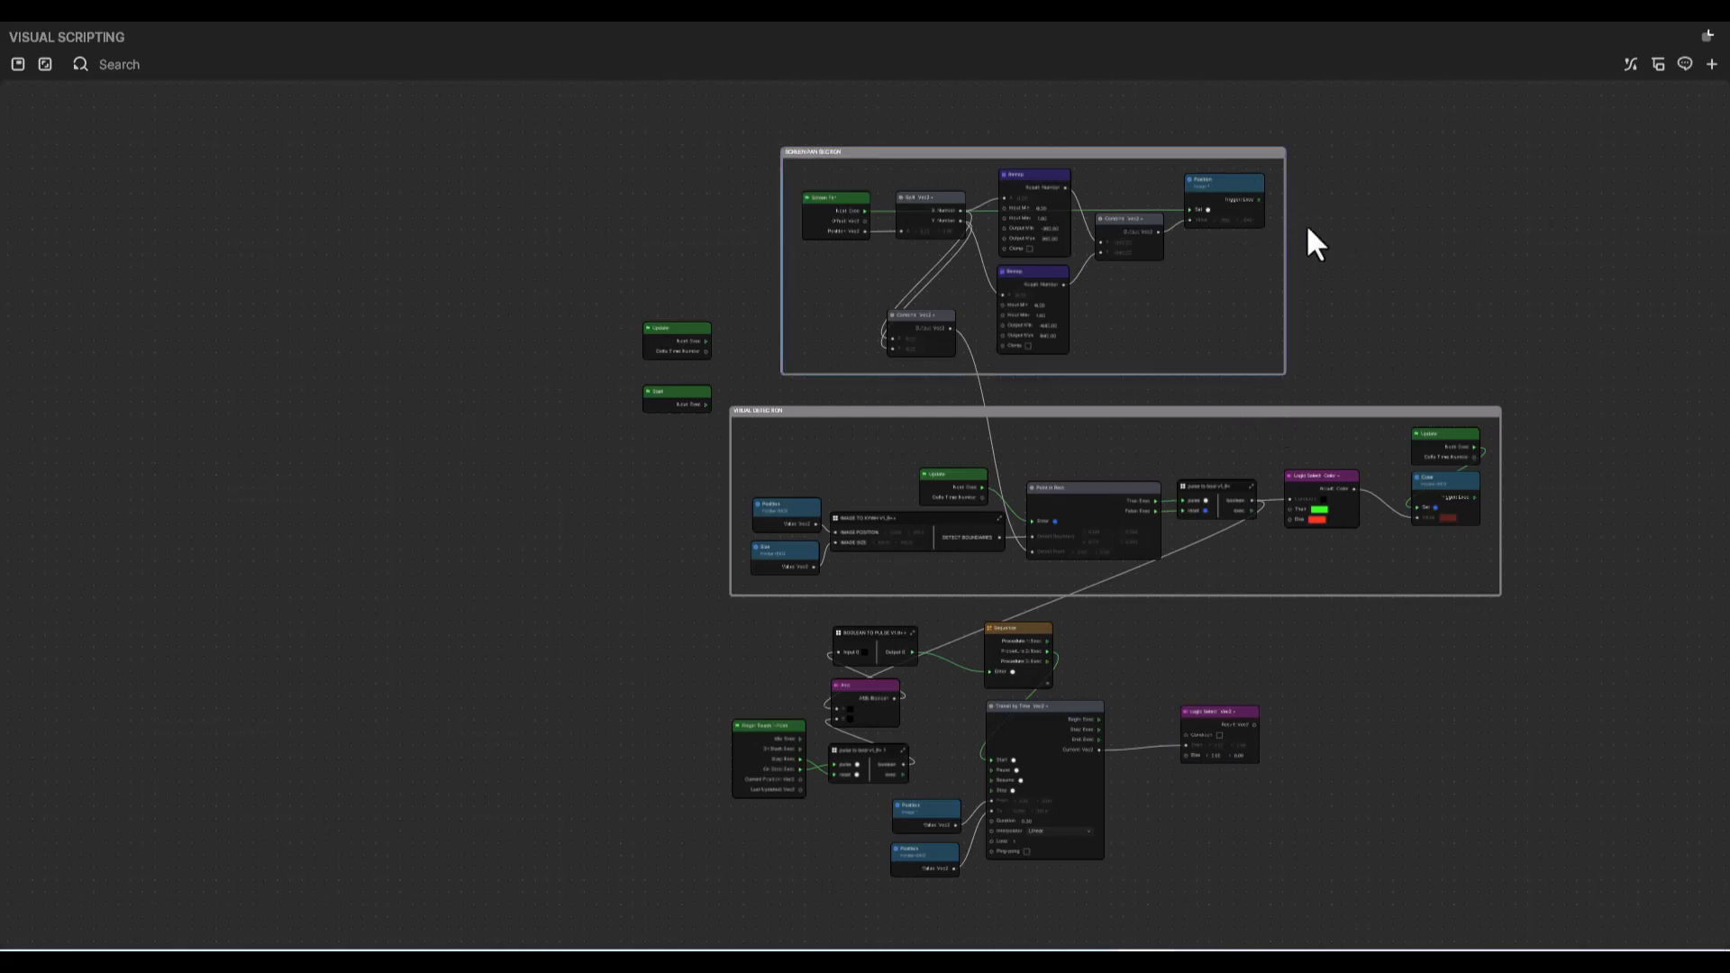
drag(1287, 225, 1400, 226)
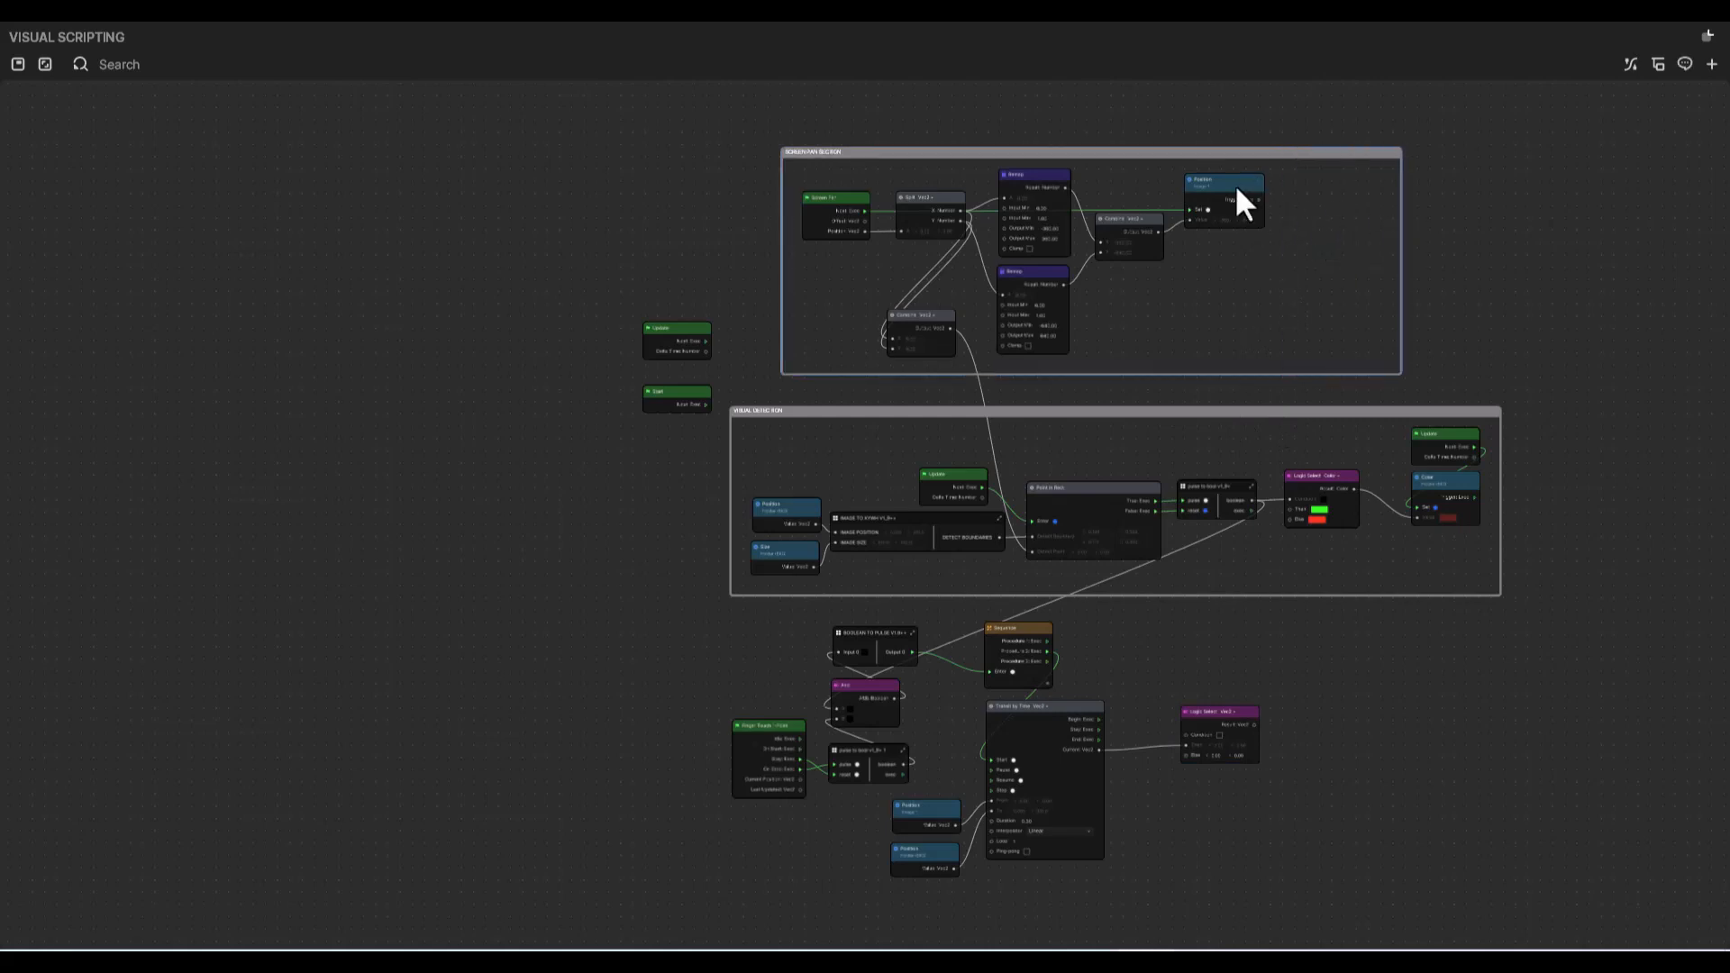
drag(1239, 187, 1339, 186)
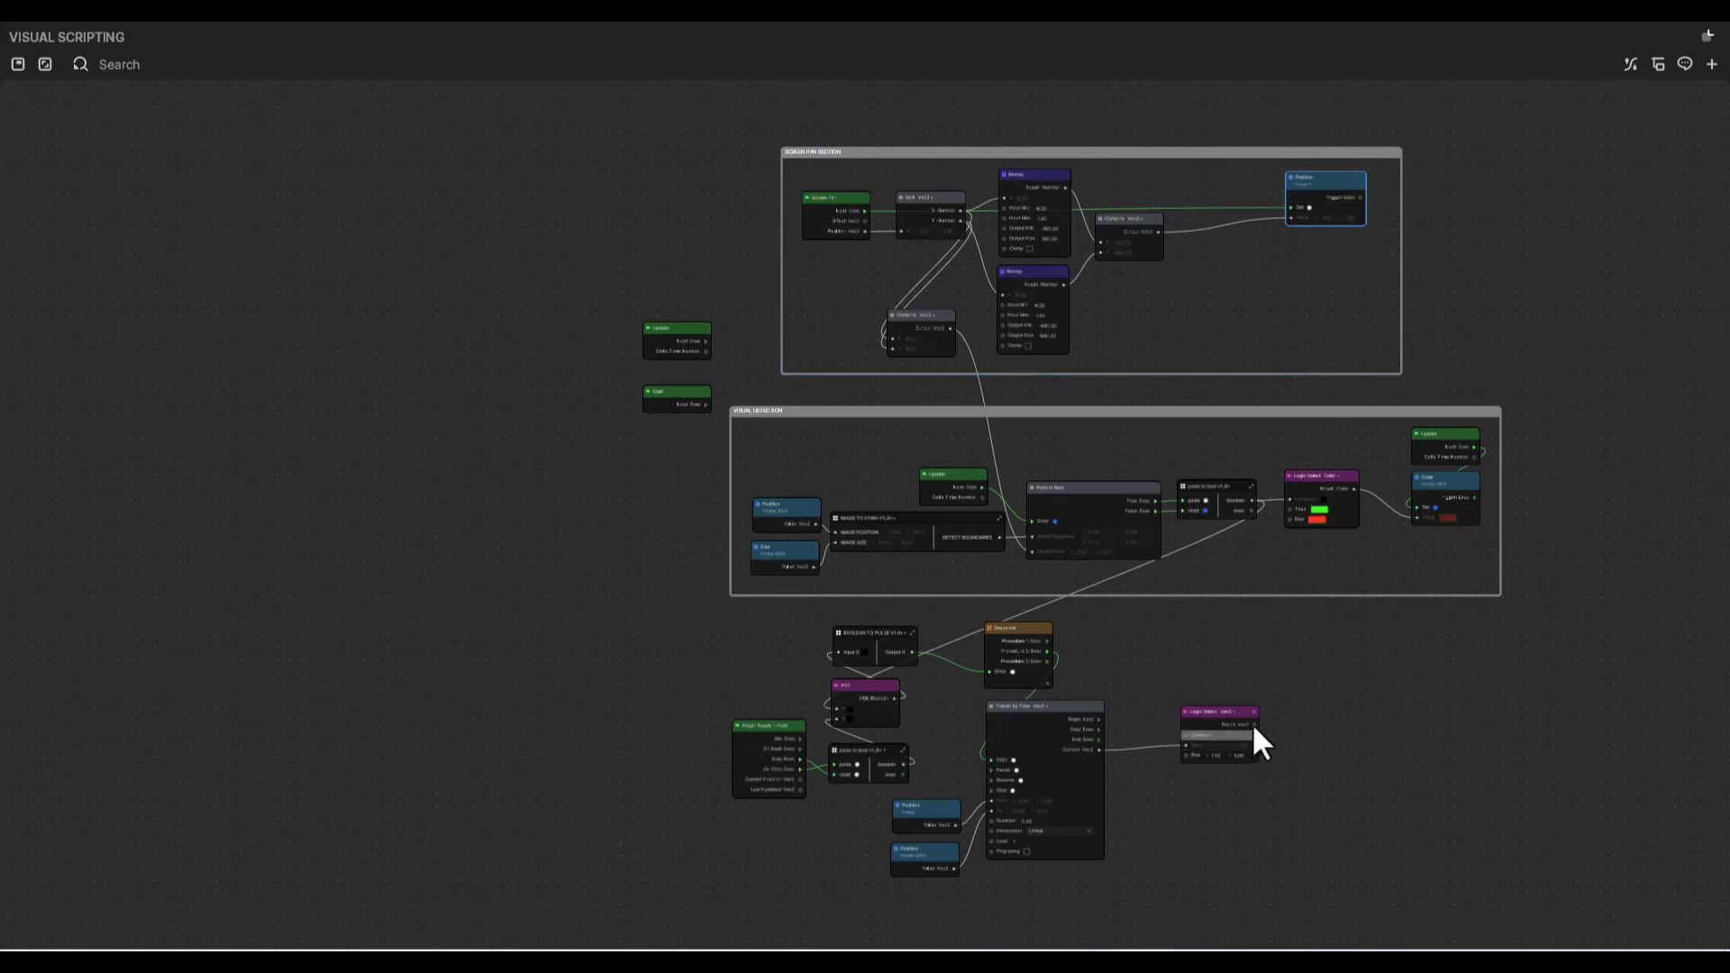
- Connect the Vec2 Logic Select's Result to the Image 1 Position value, and the Remap-fed Combine output to its Else input
drag(1253, 724, 1287, 216)
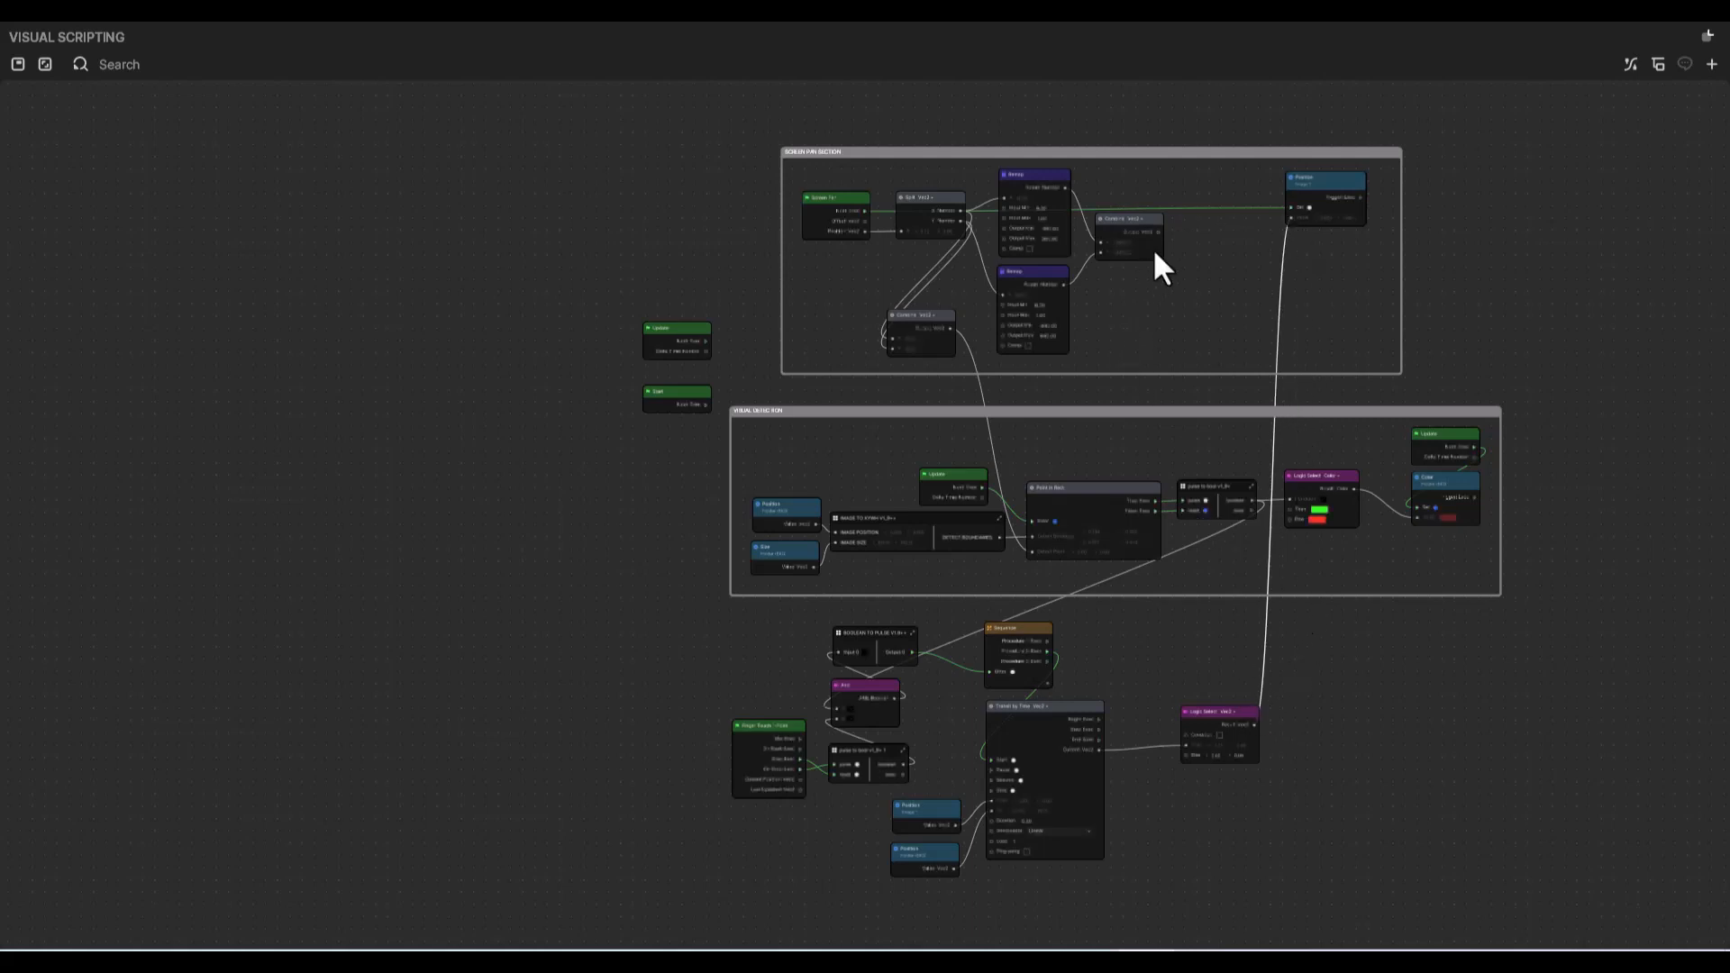
drag(1159, 231, 1182, 752)
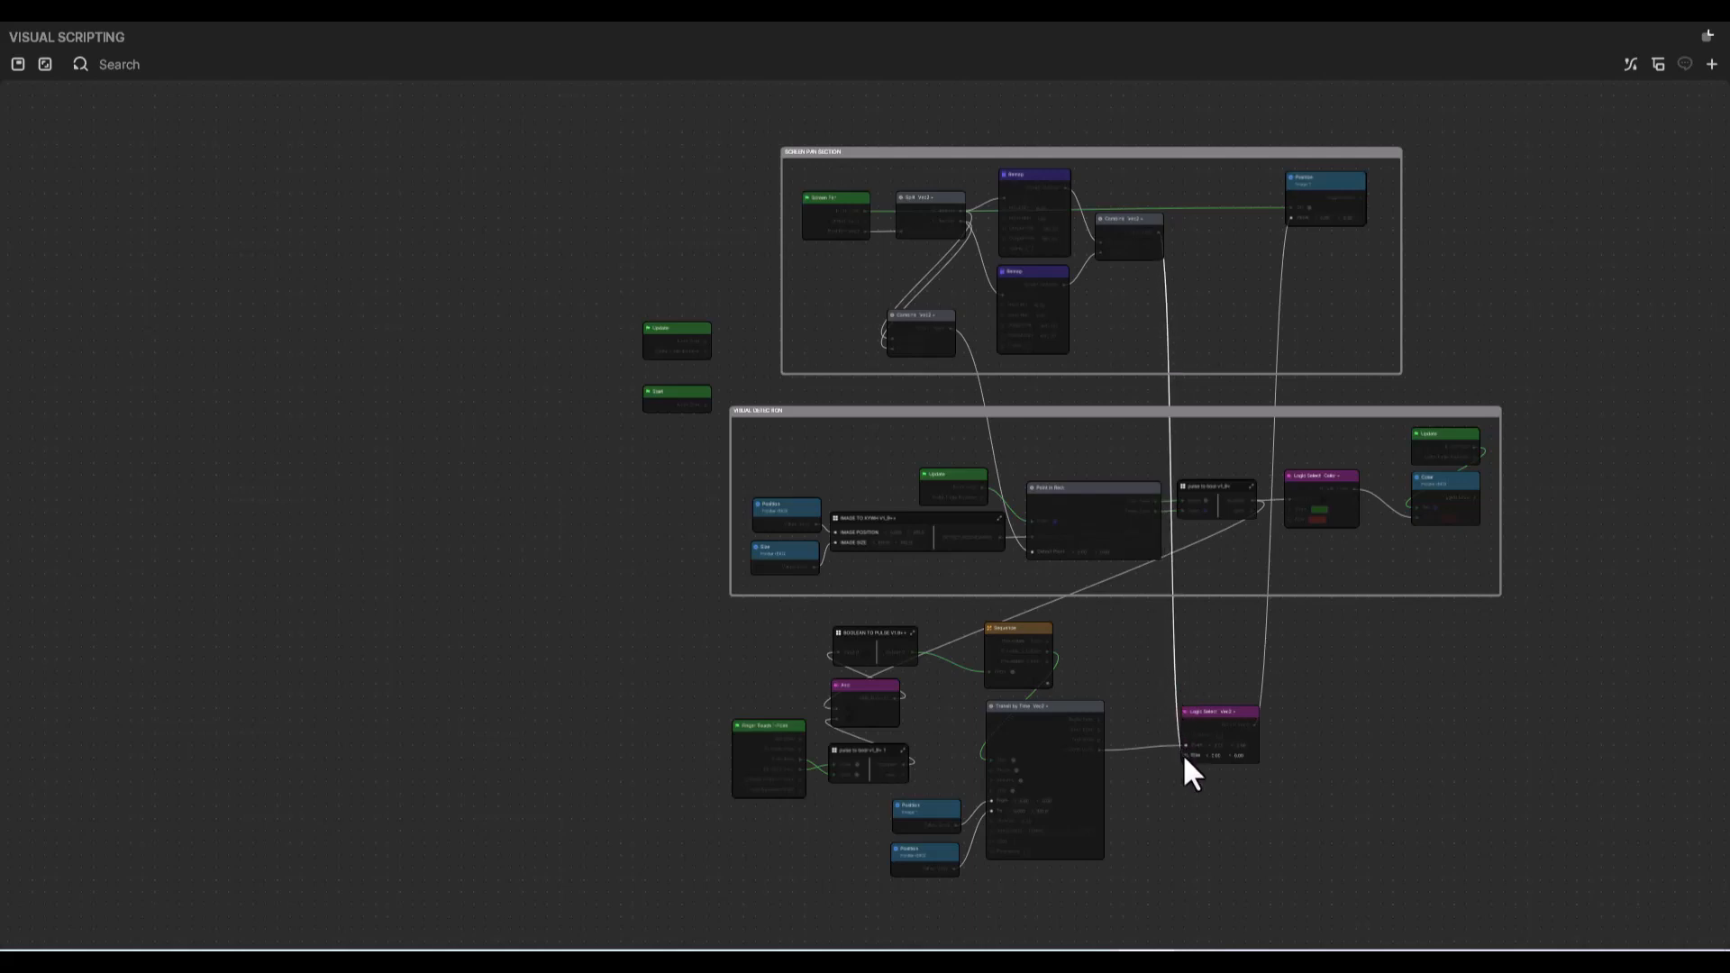
- Duplicate the pulse to bool node beside Finger Touch 1-Point and place the copy next to the Sequence node above Transit by Time
scroll(1199, 759, up, 5)
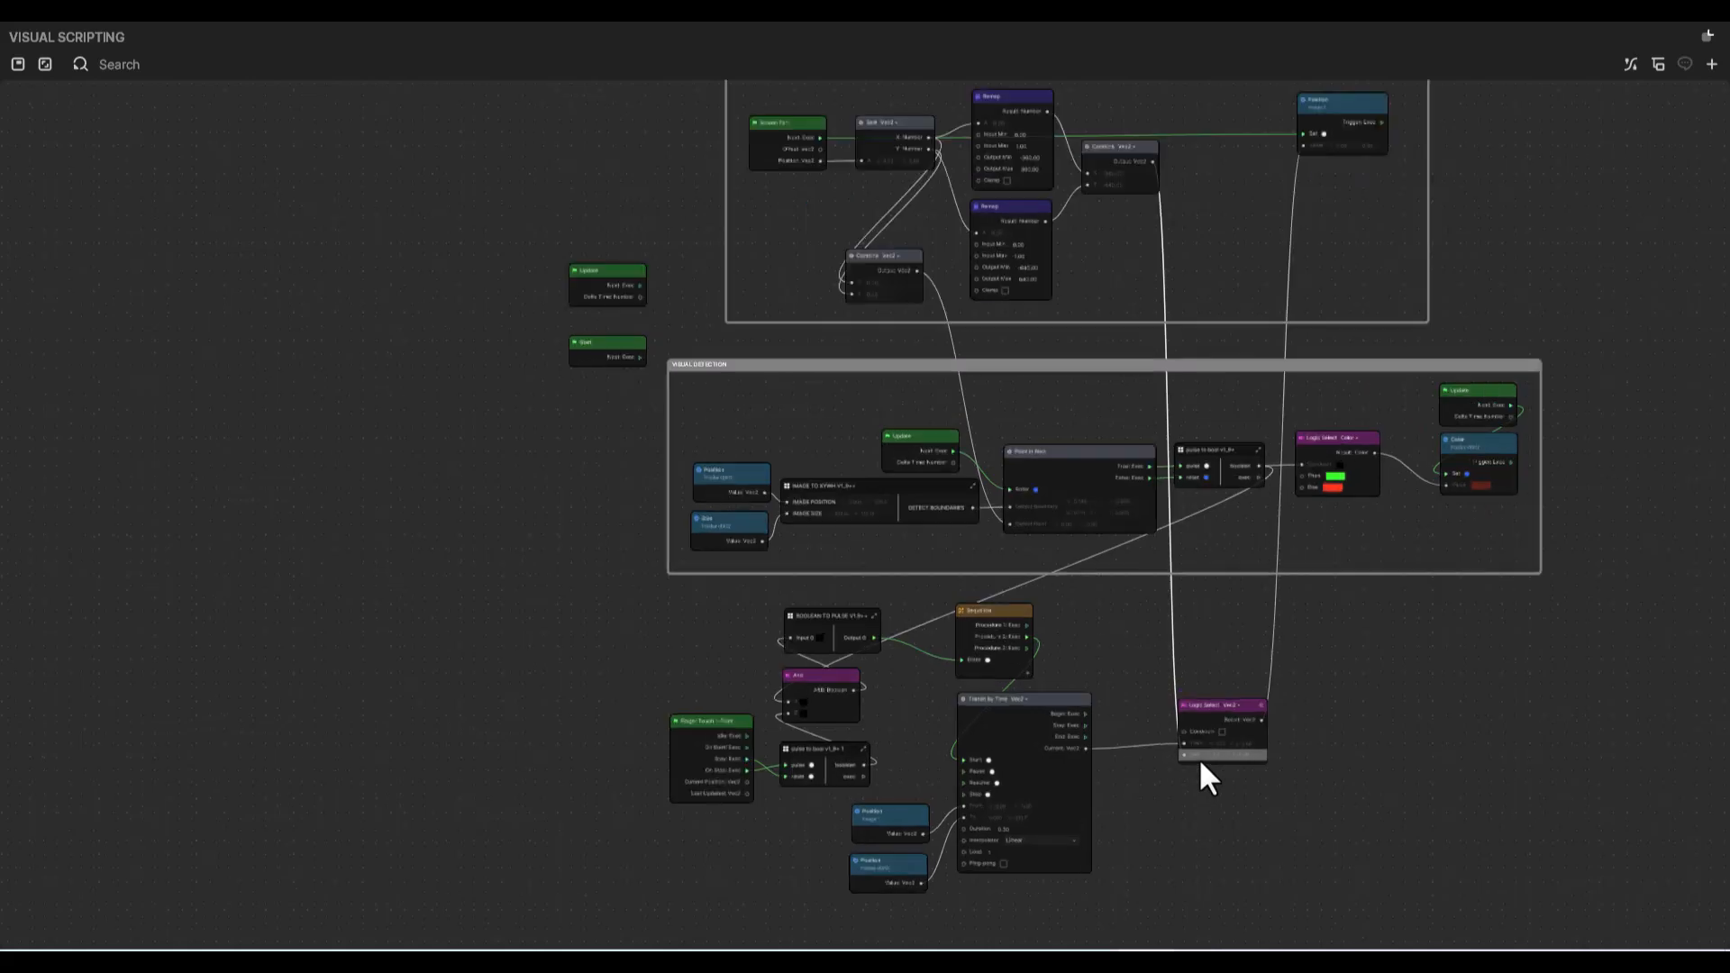
scroll(1199, 759, up, 2)
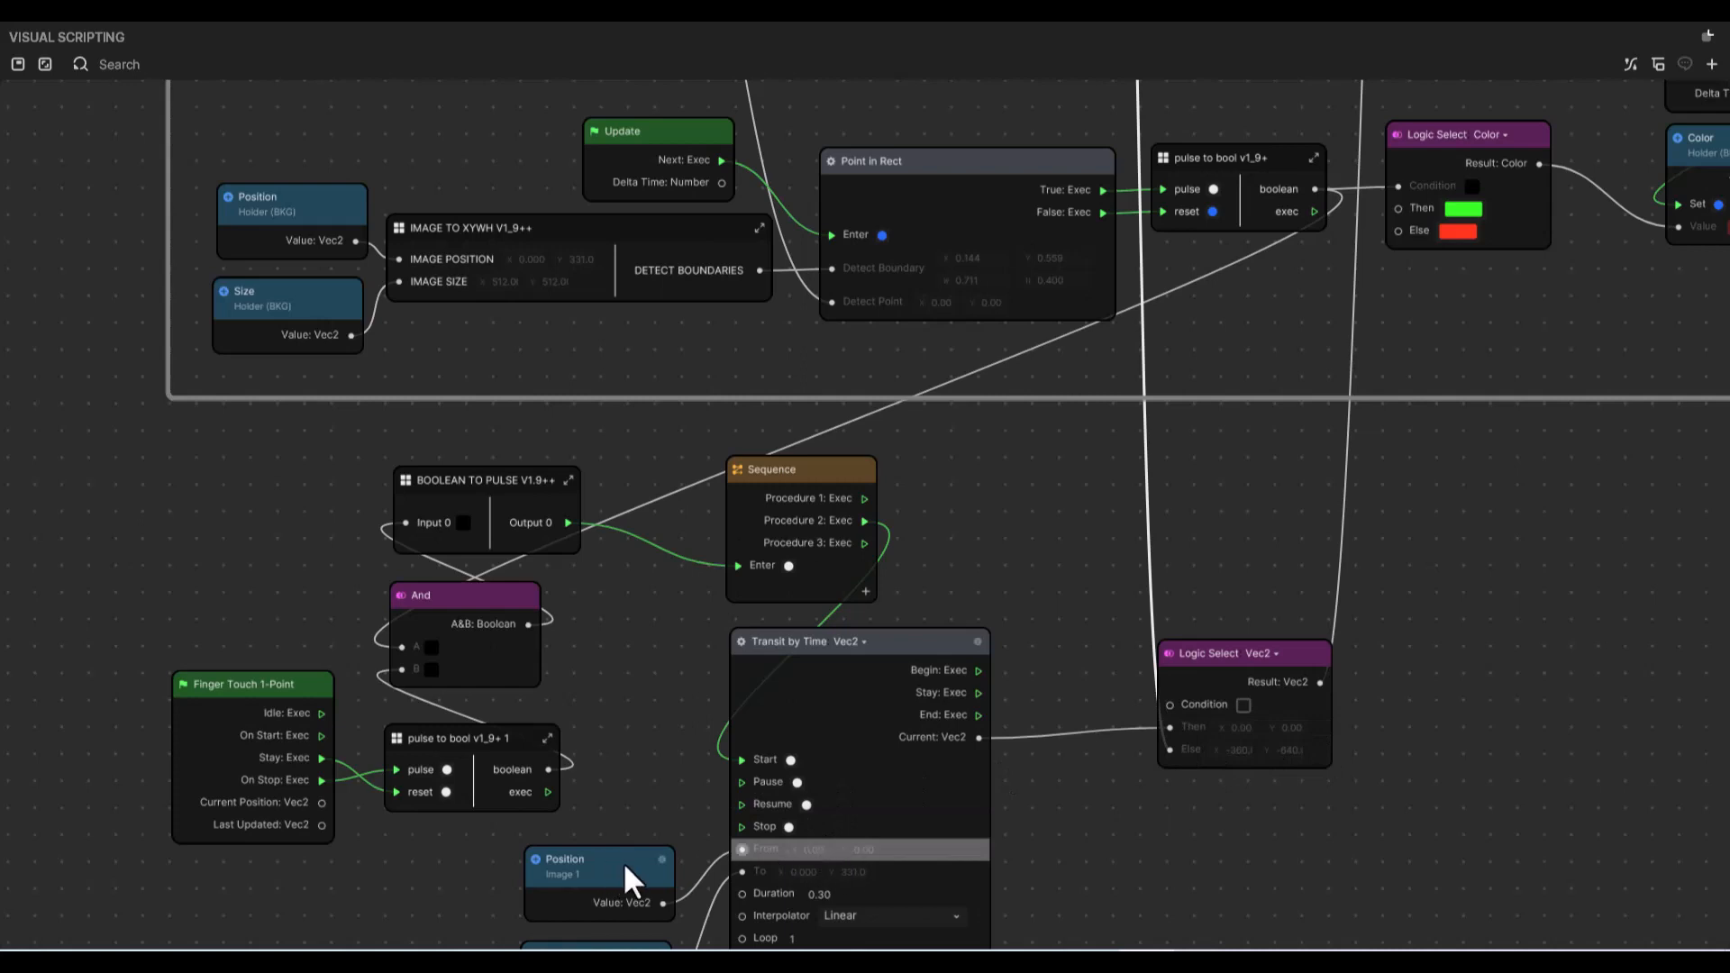
scroll(685, 852, down, 1)
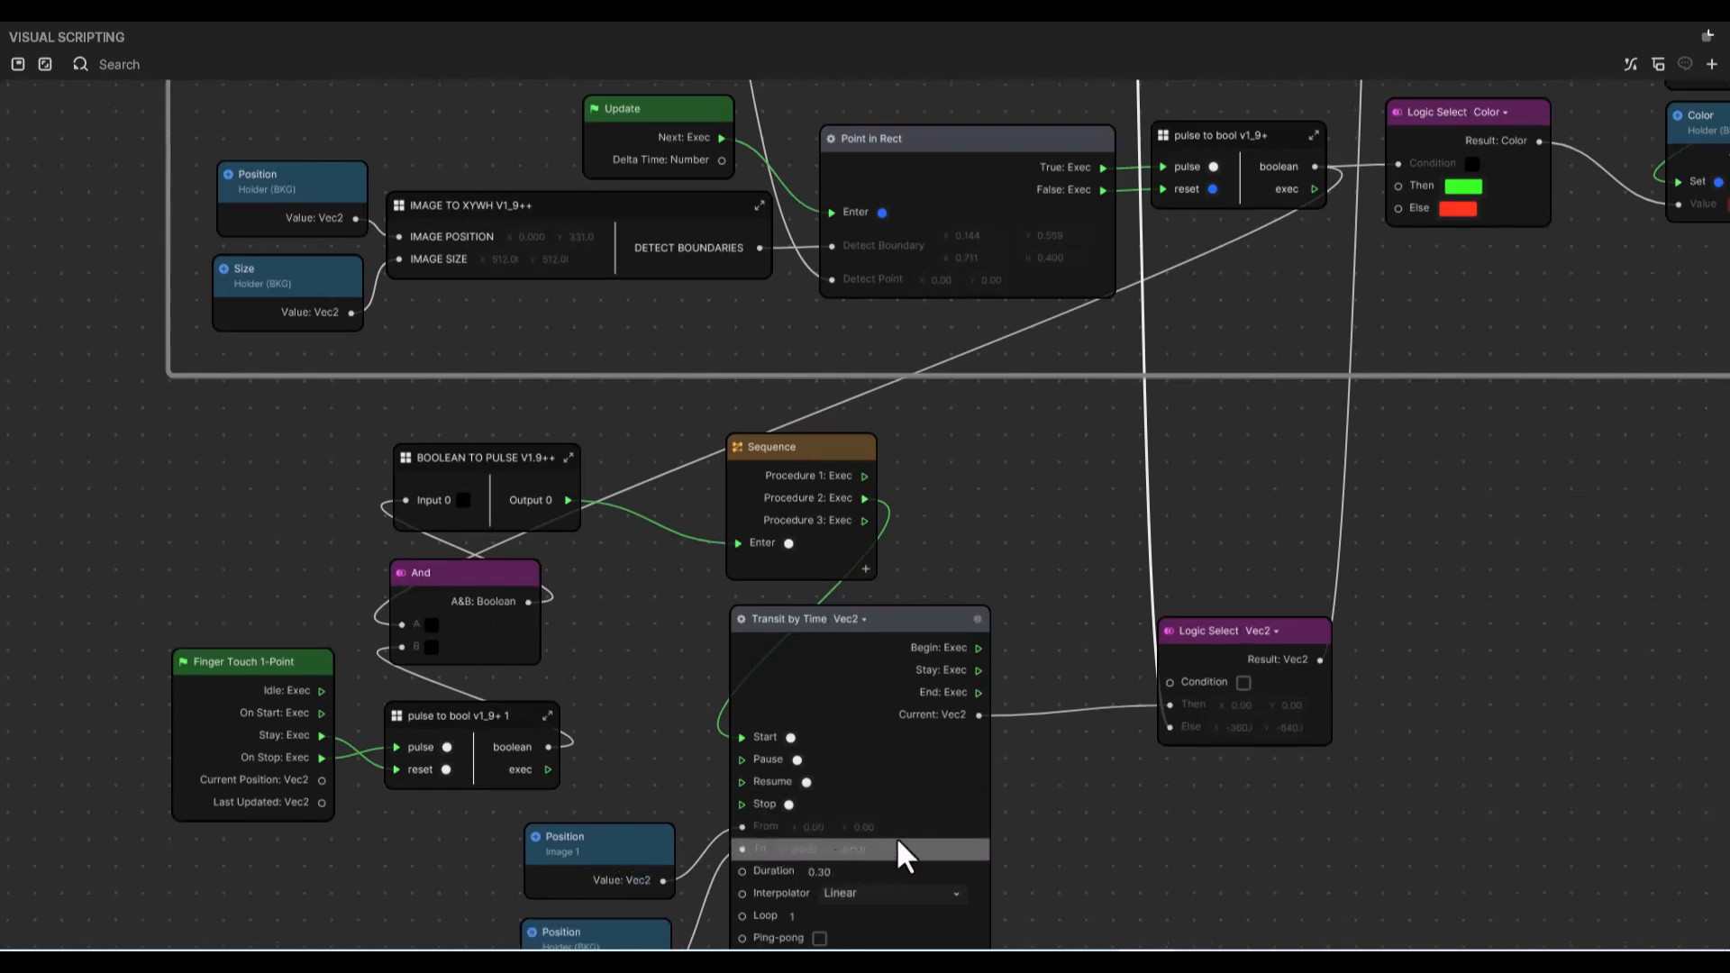
scroll(1306, 719, up, 1)
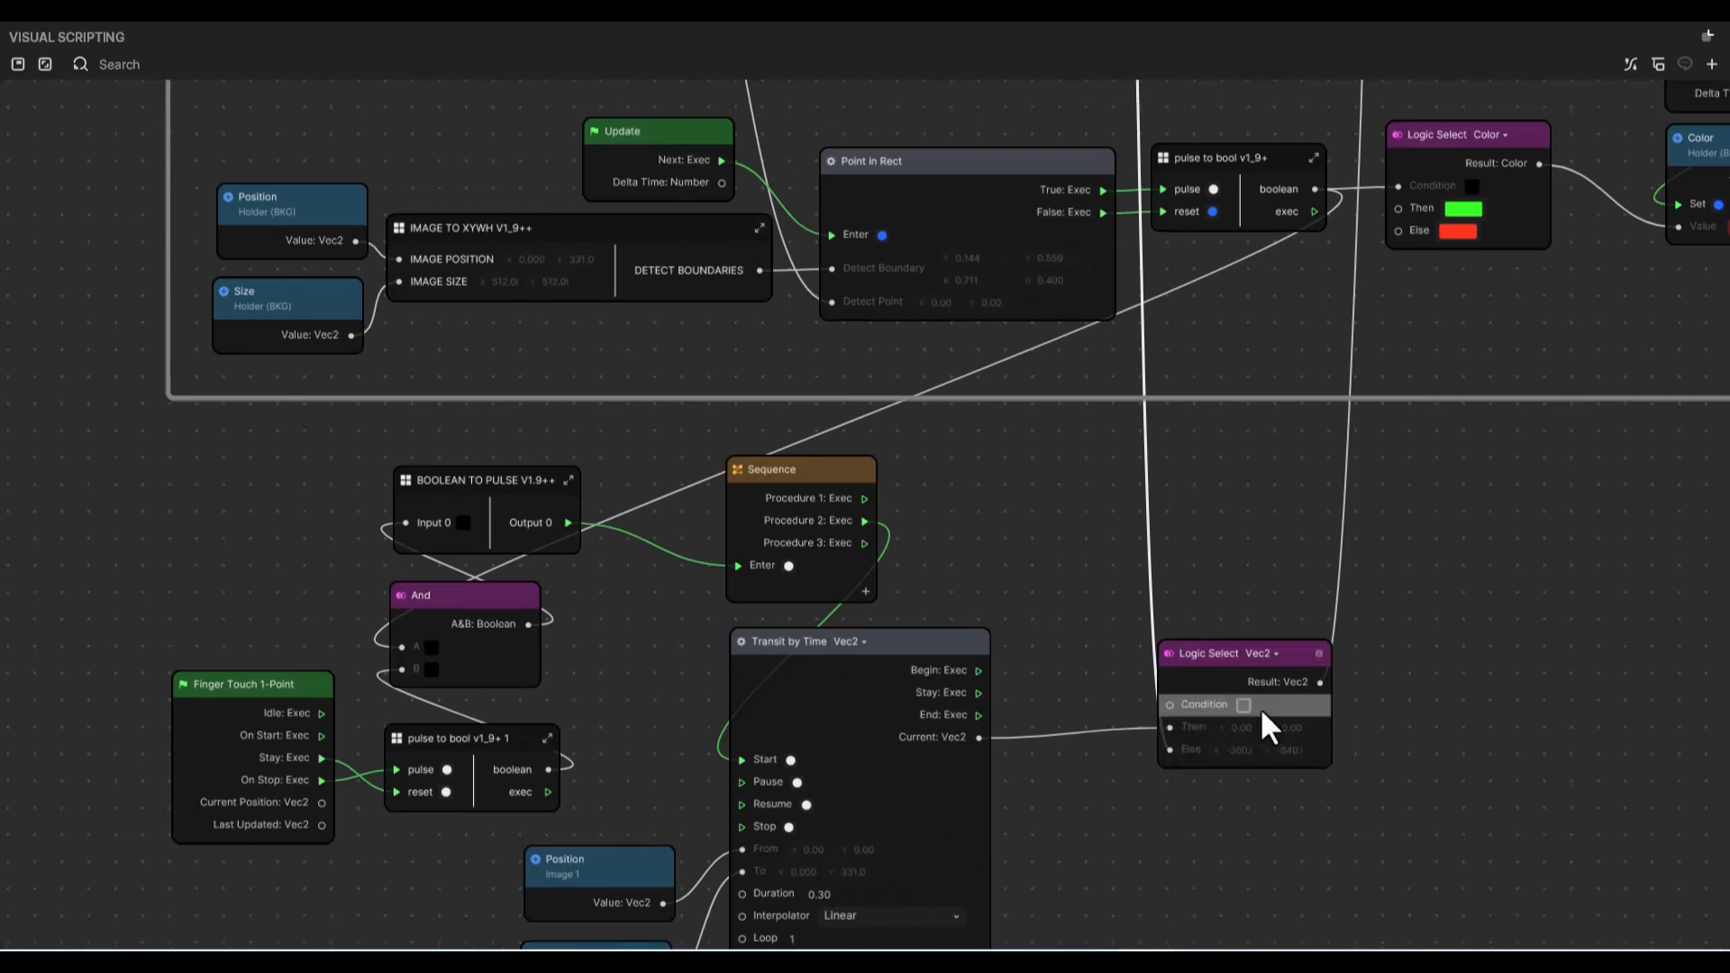
click(518, 738)
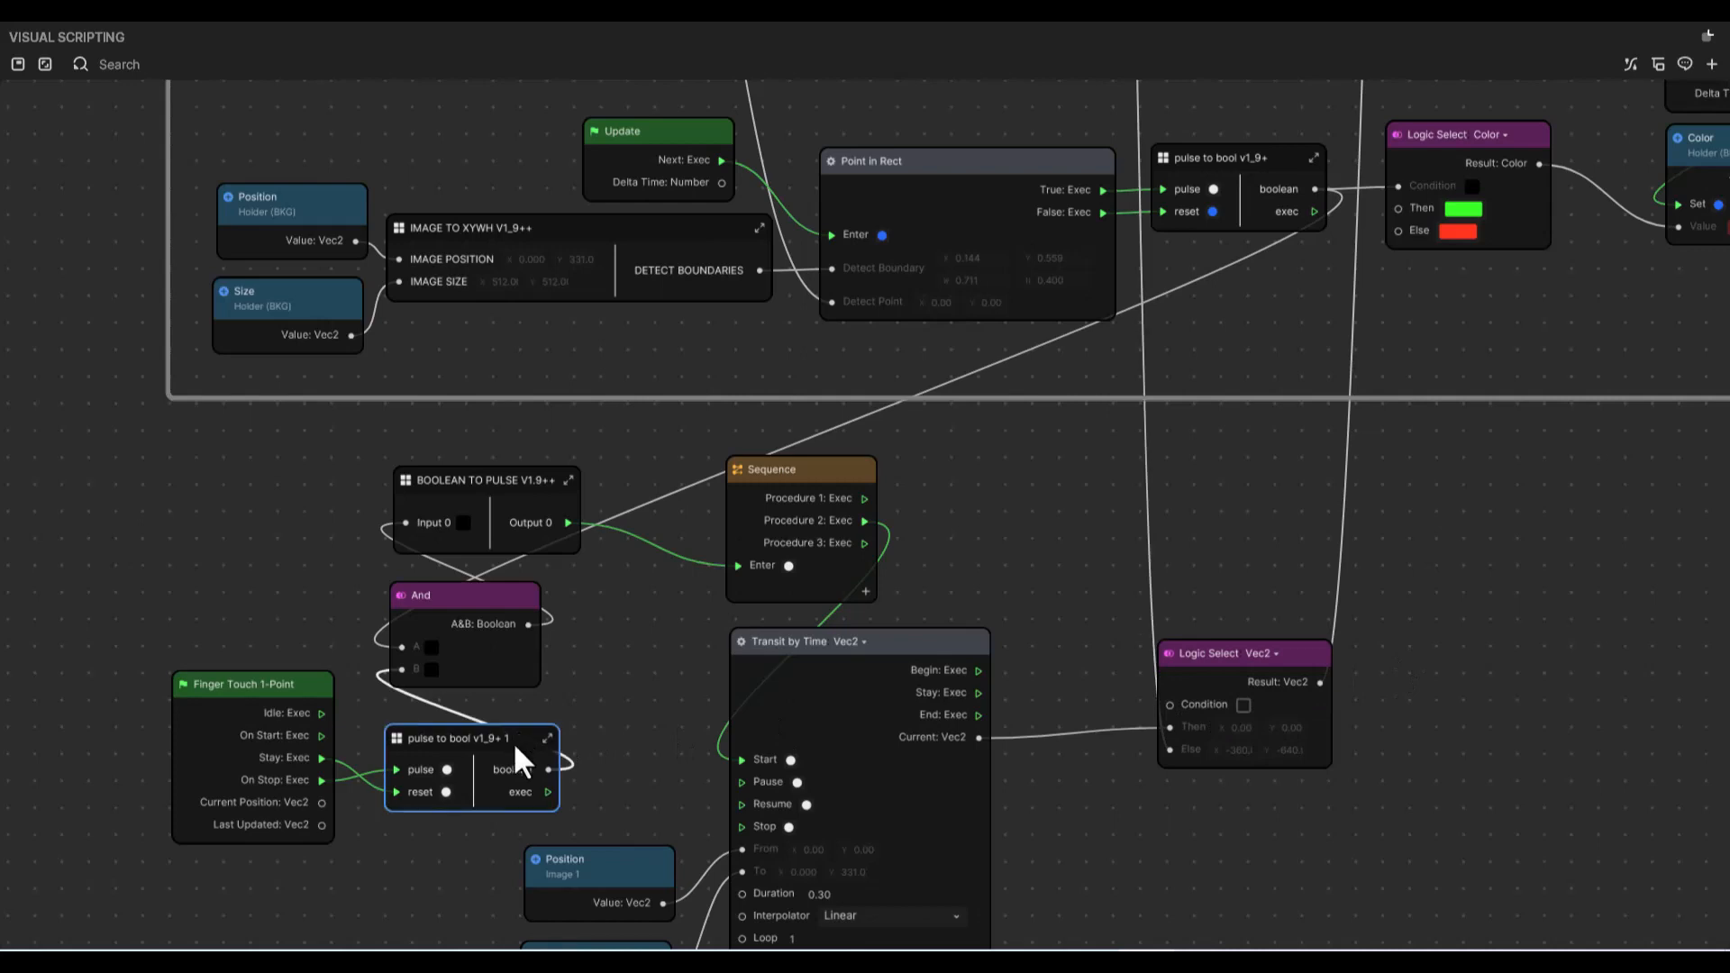
click(988, 582)
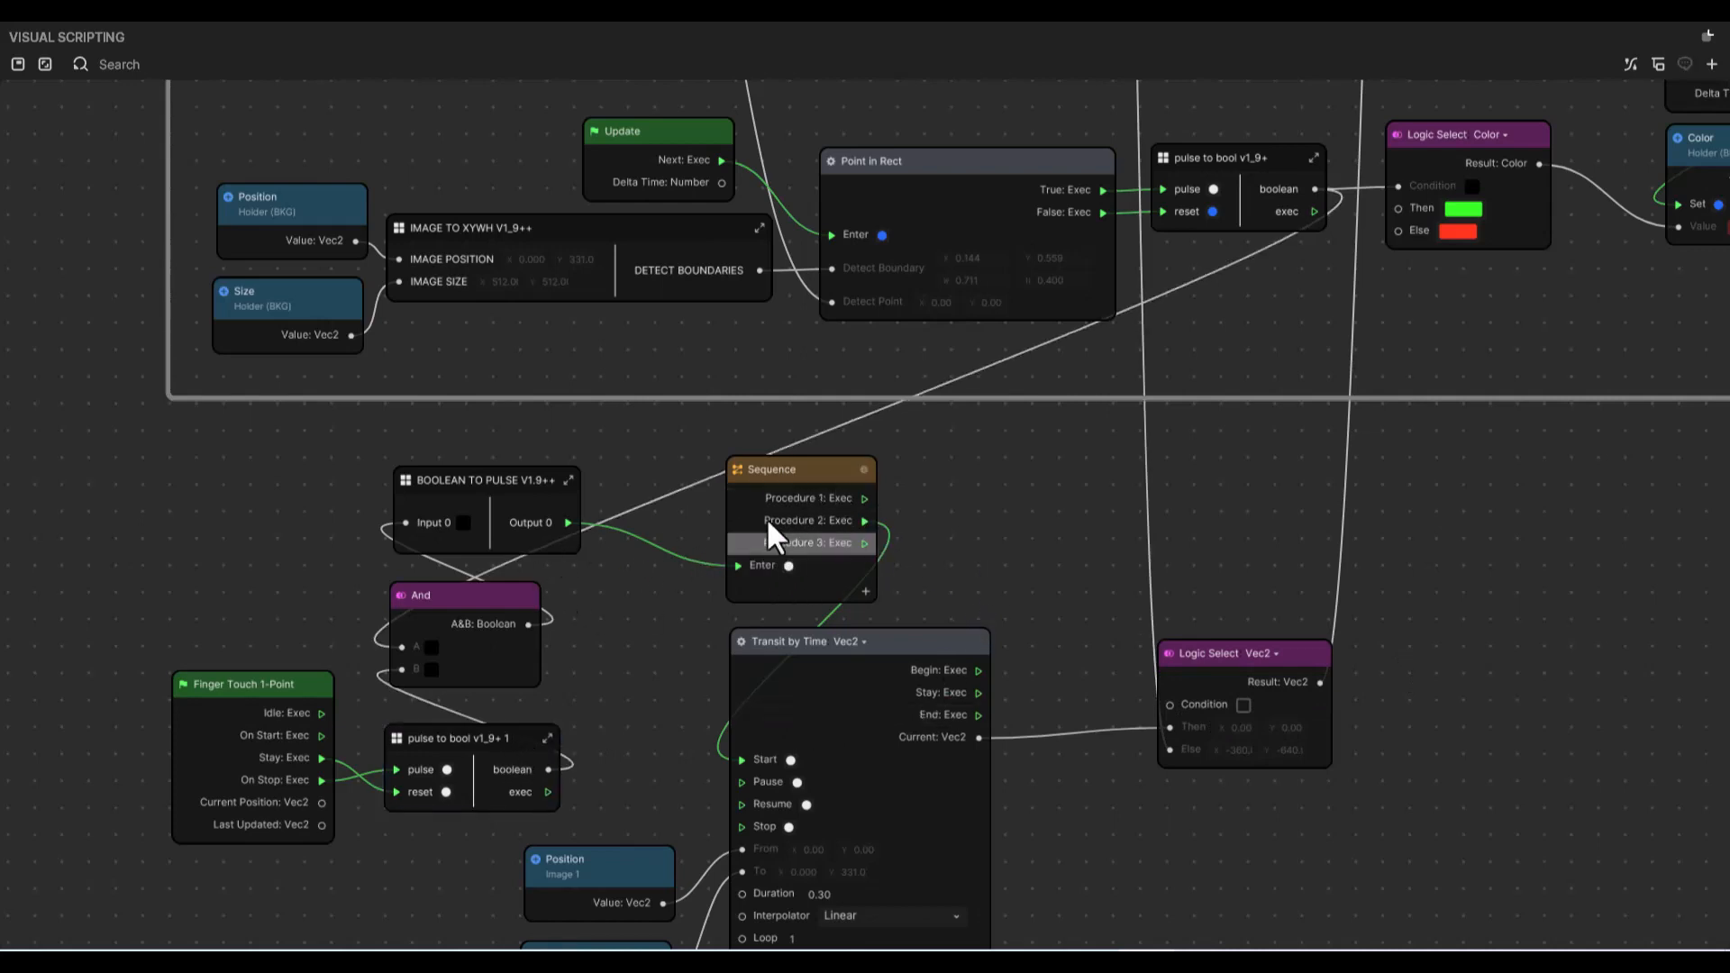
key(ctrl+v)
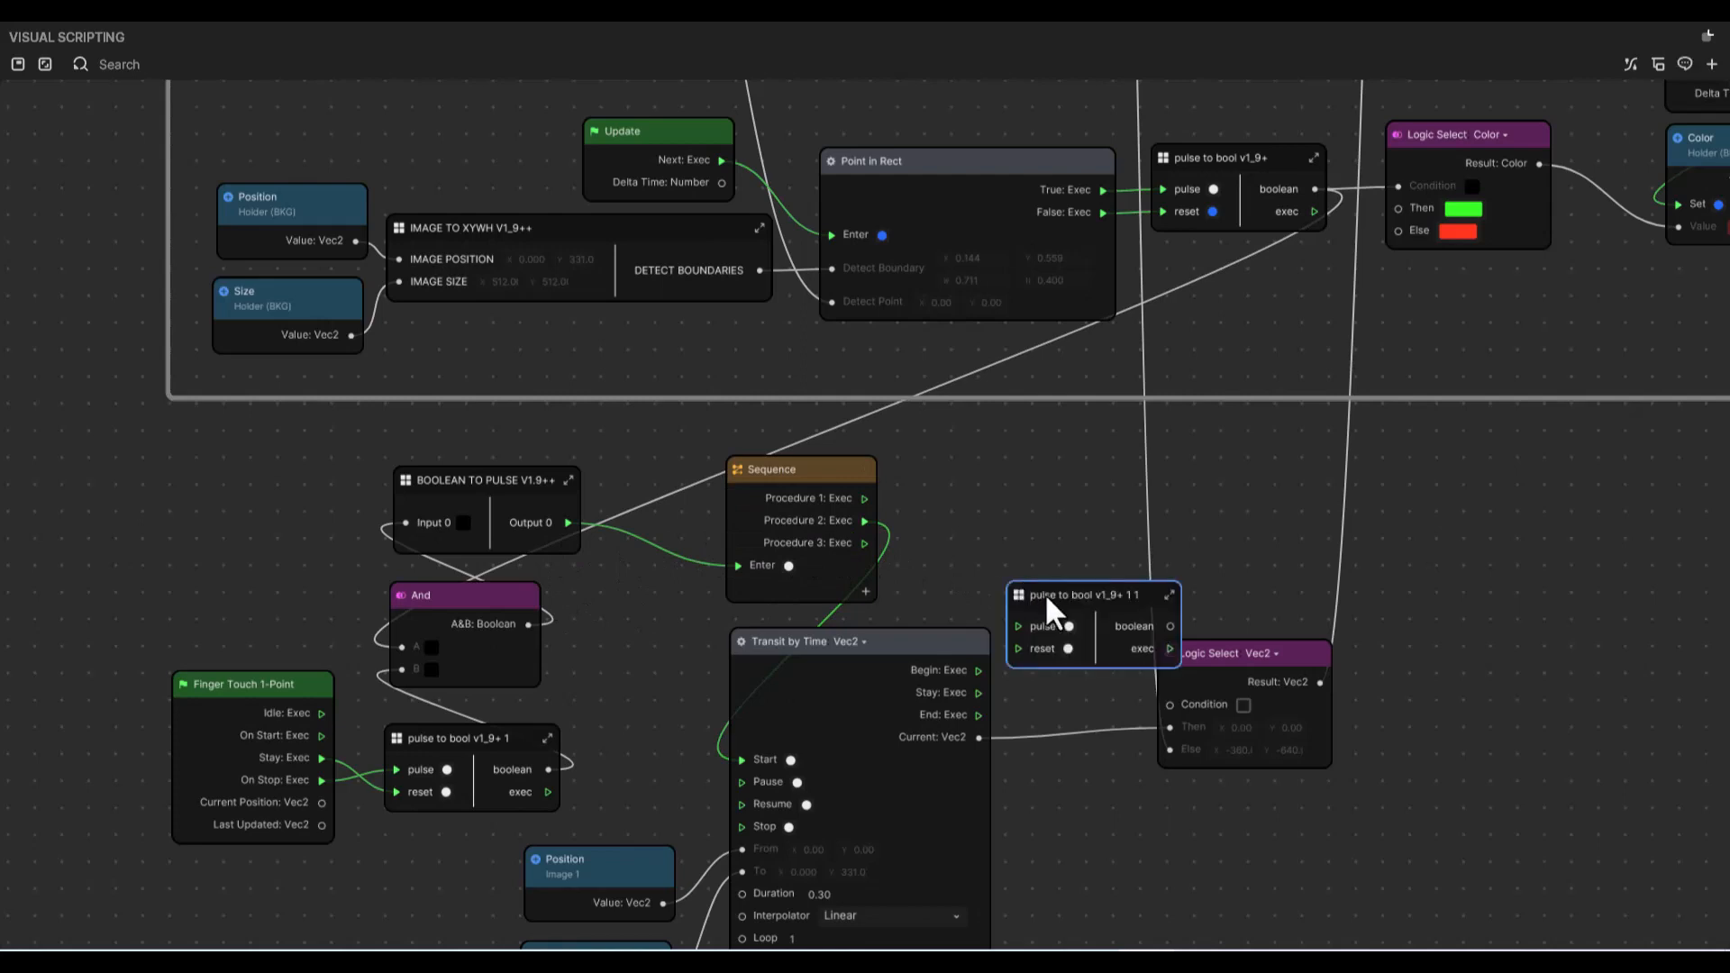
drag(1089, 592, 1013, 497)
- Connect the Sequence's Procedure 1 to the copied pulse to bool's pulse input, and its boolean output to the Vec2 Logic Select's Condition
mouse_move(863, 542)
mouse_down()
mouse_move(948, 553)
mouse_move(904, 559)
mouse_up()
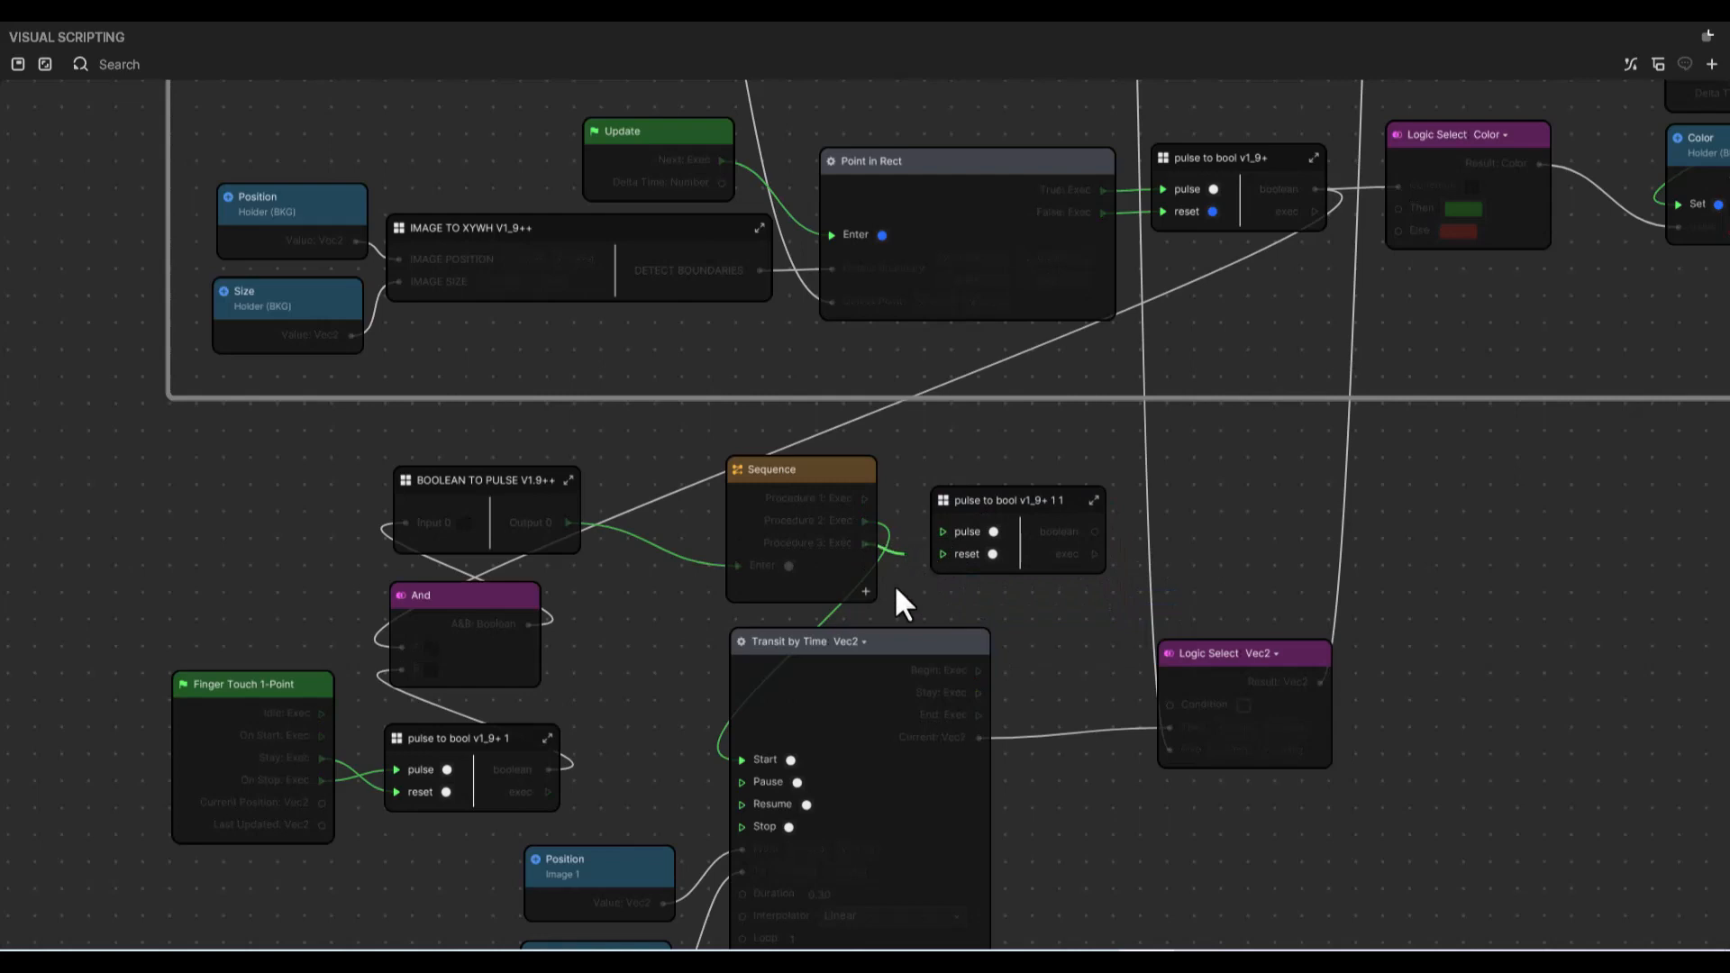
click(670, 620)
drag(863, 498, 942, 532)
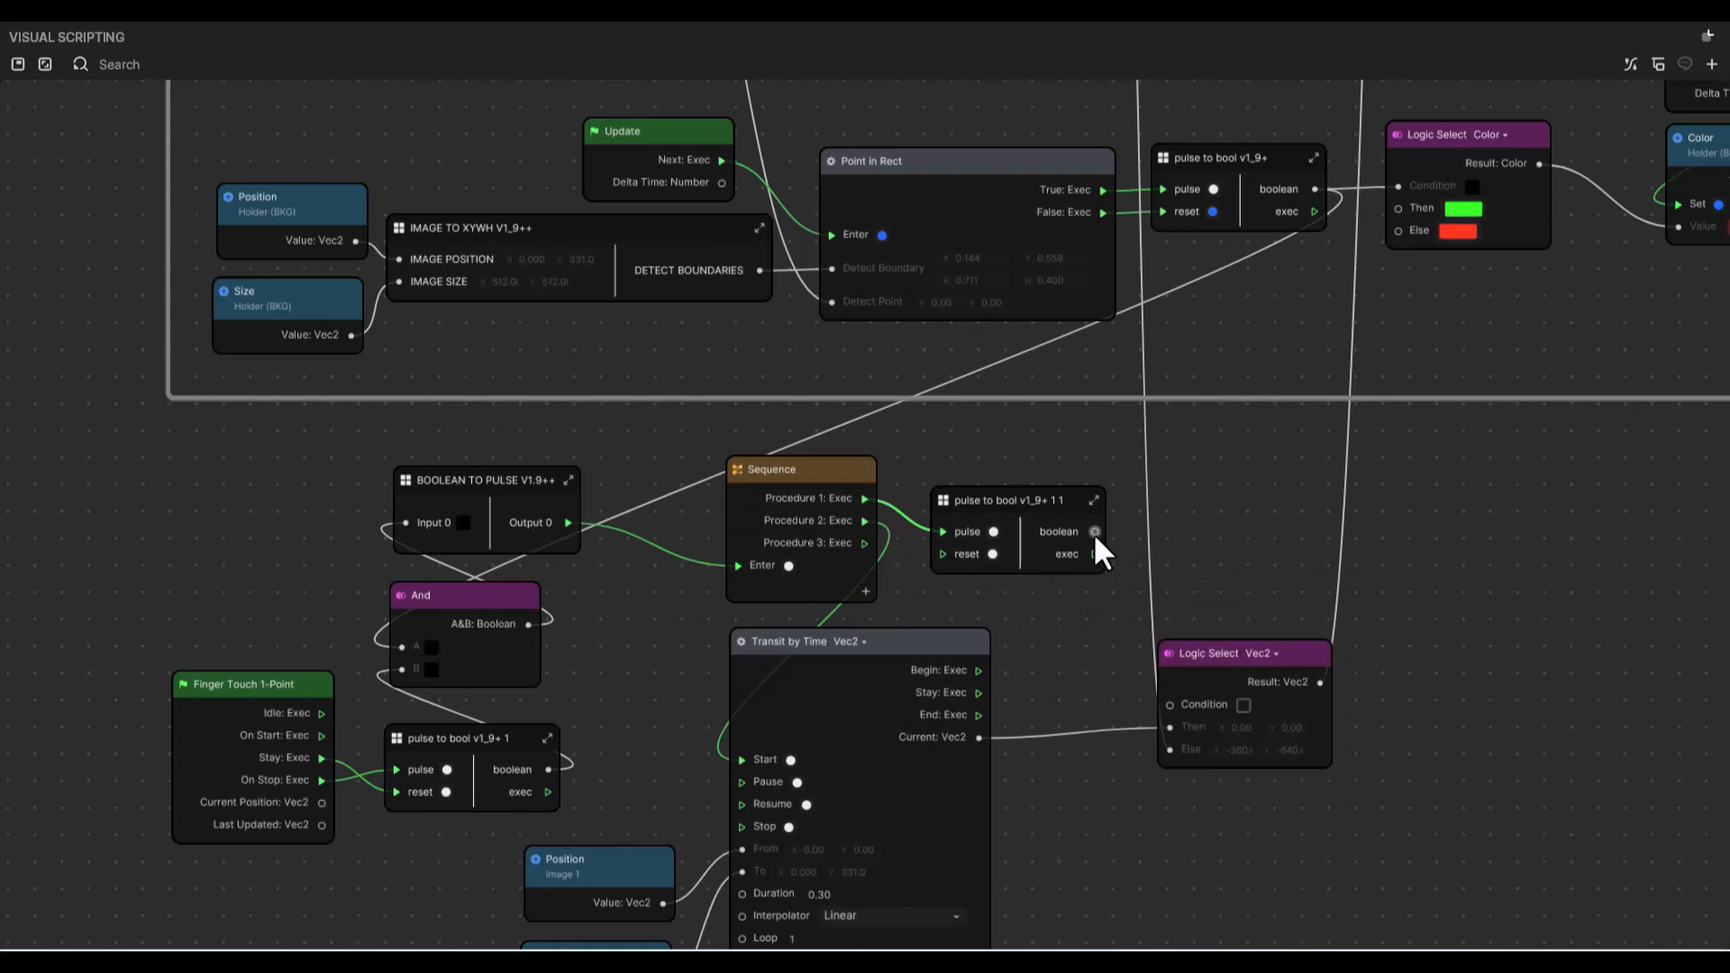
drag(1157, 708, 1203, 740)
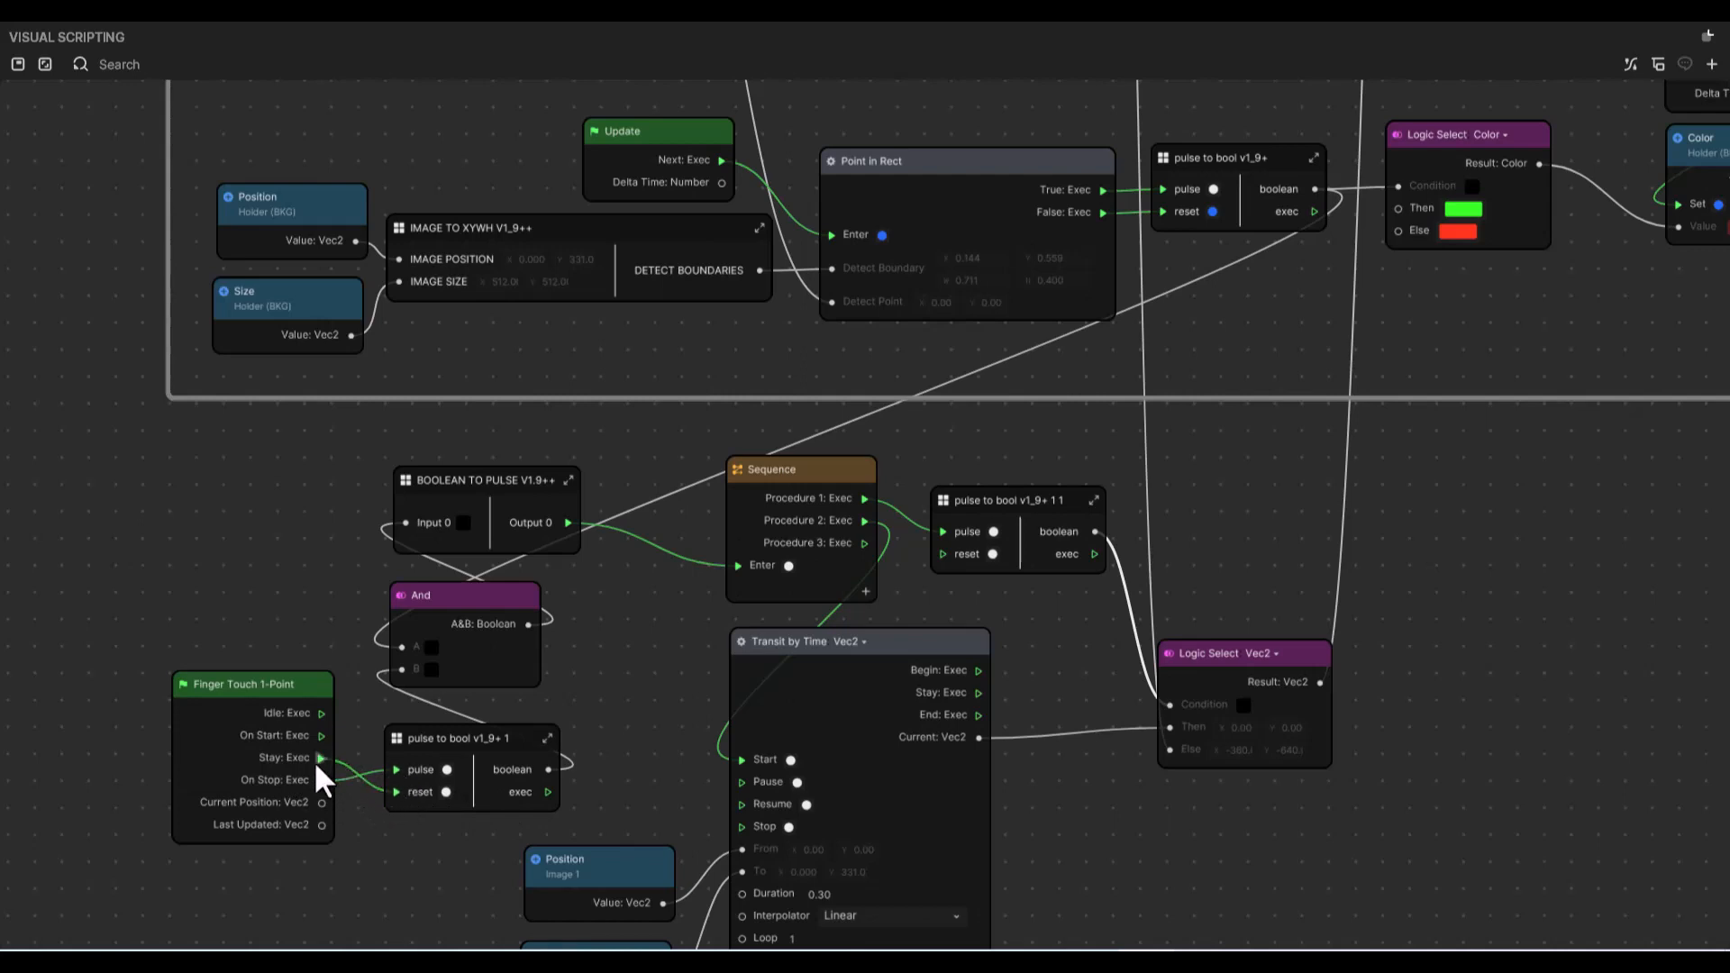
- Insert a Sequence node between Finger Touch 1-Point's Stay output and the reset input of its pulse to bool node
scroll(315, 766, down, 3)
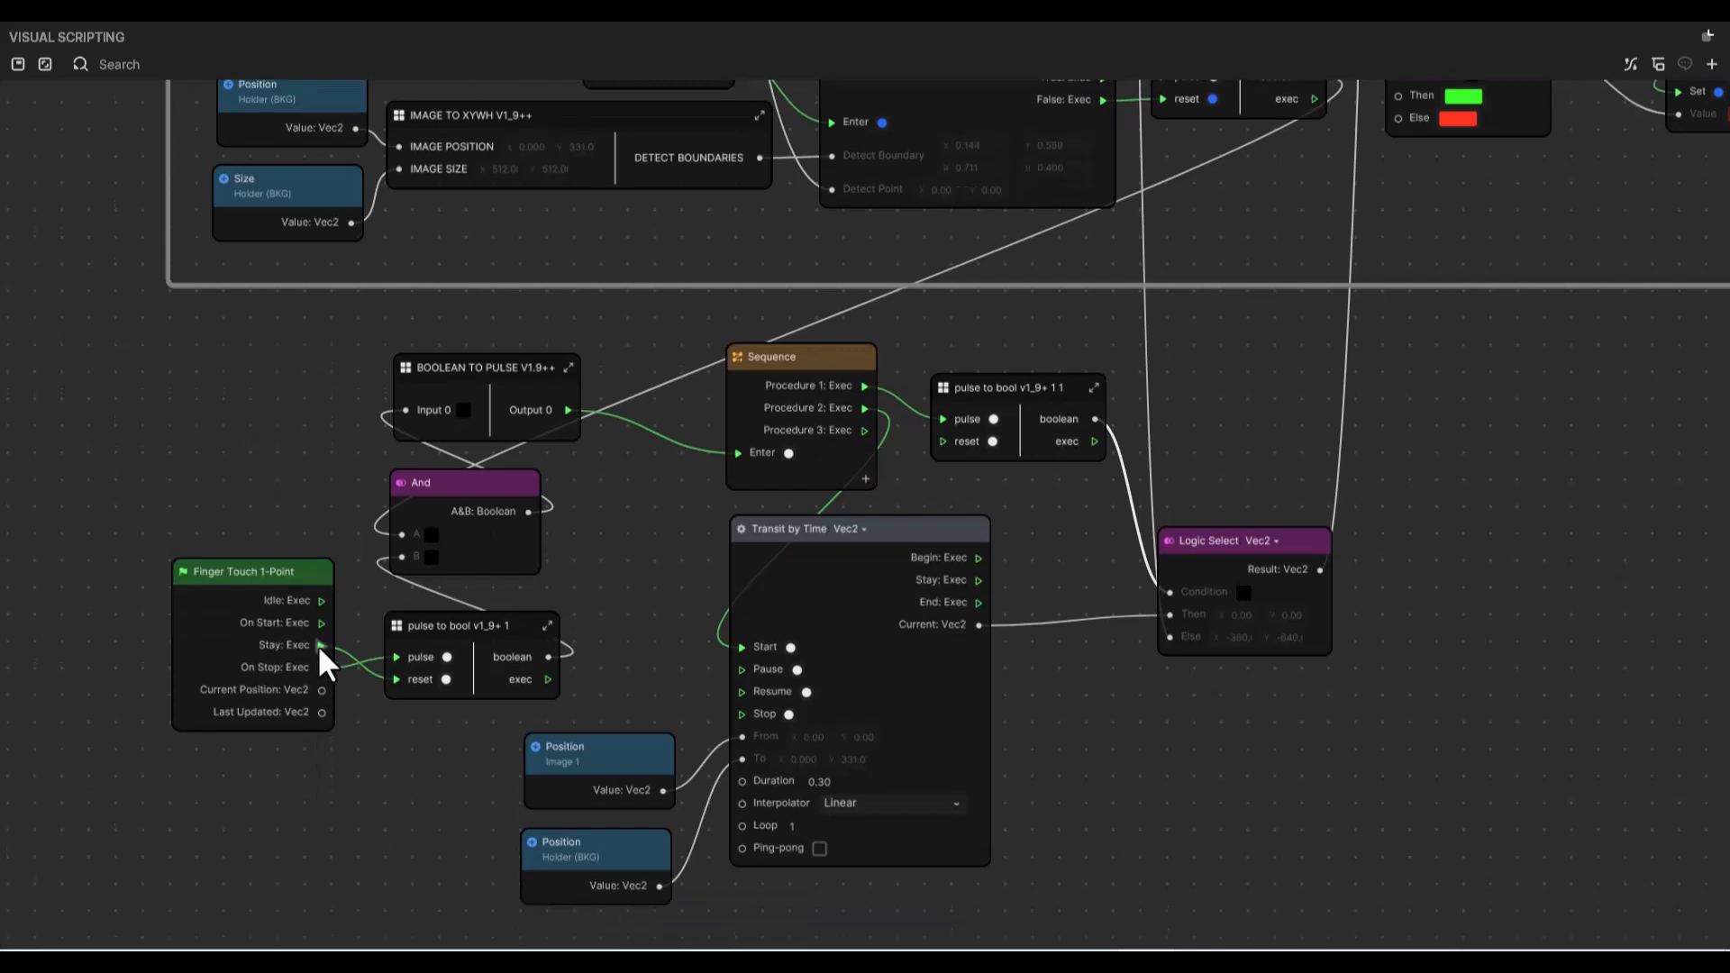
drag(322, 646, 338, 807)
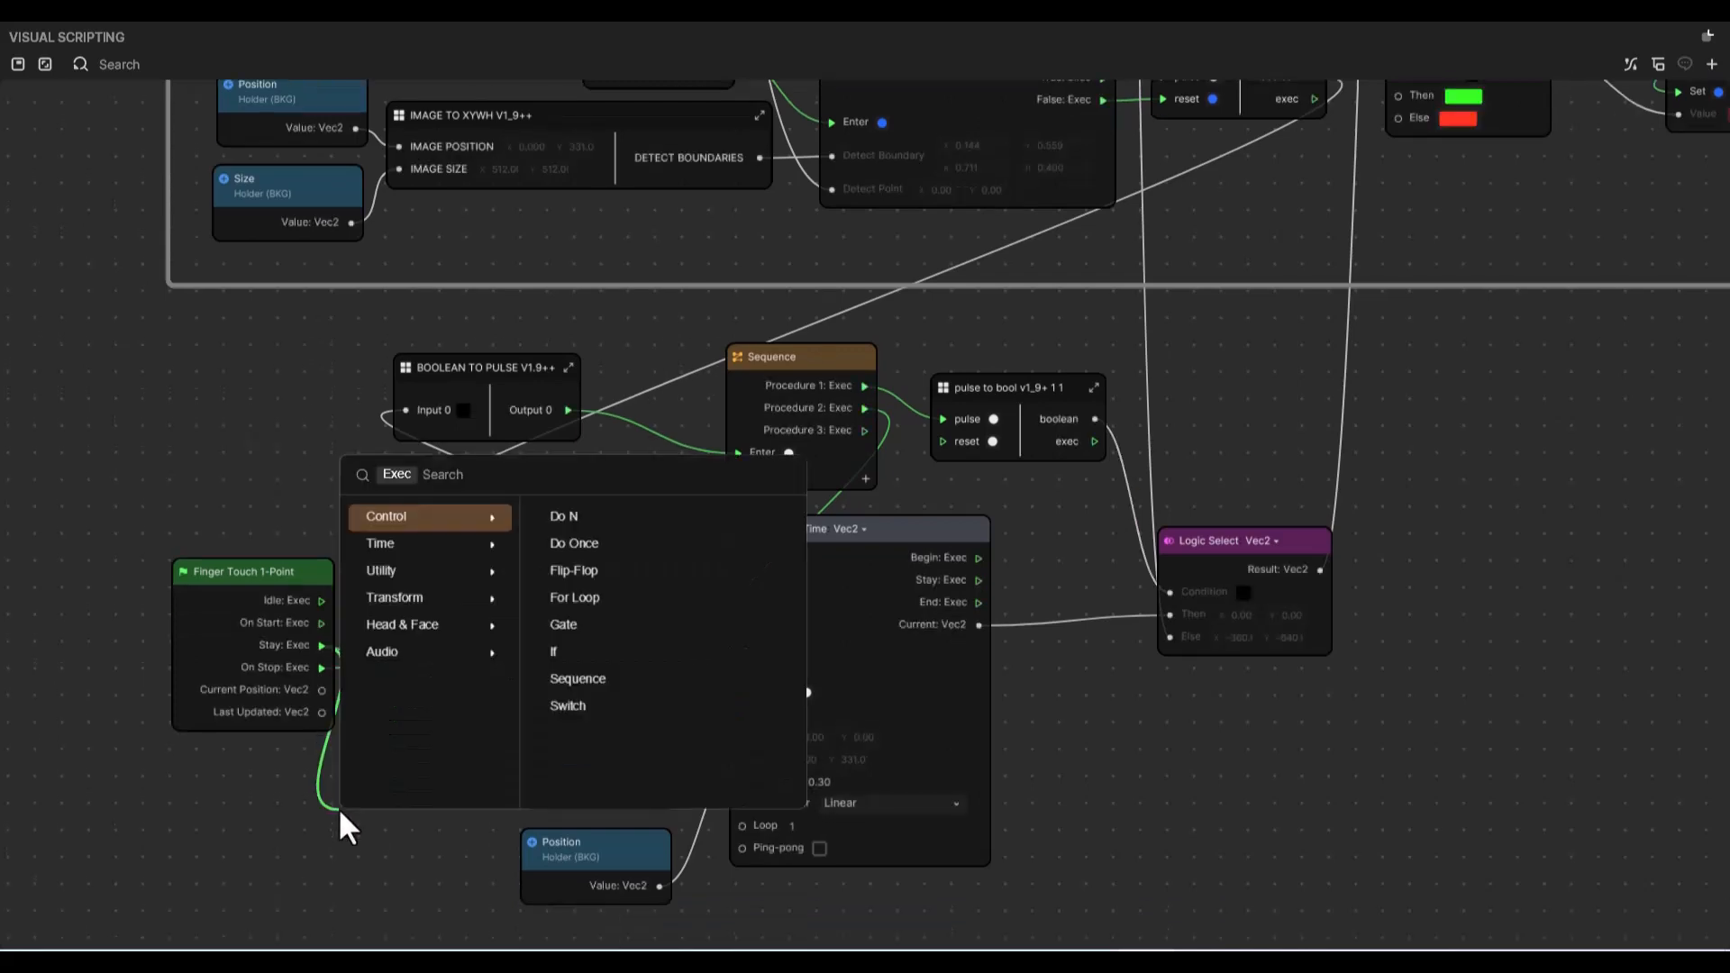
text(SE)
key(Return)
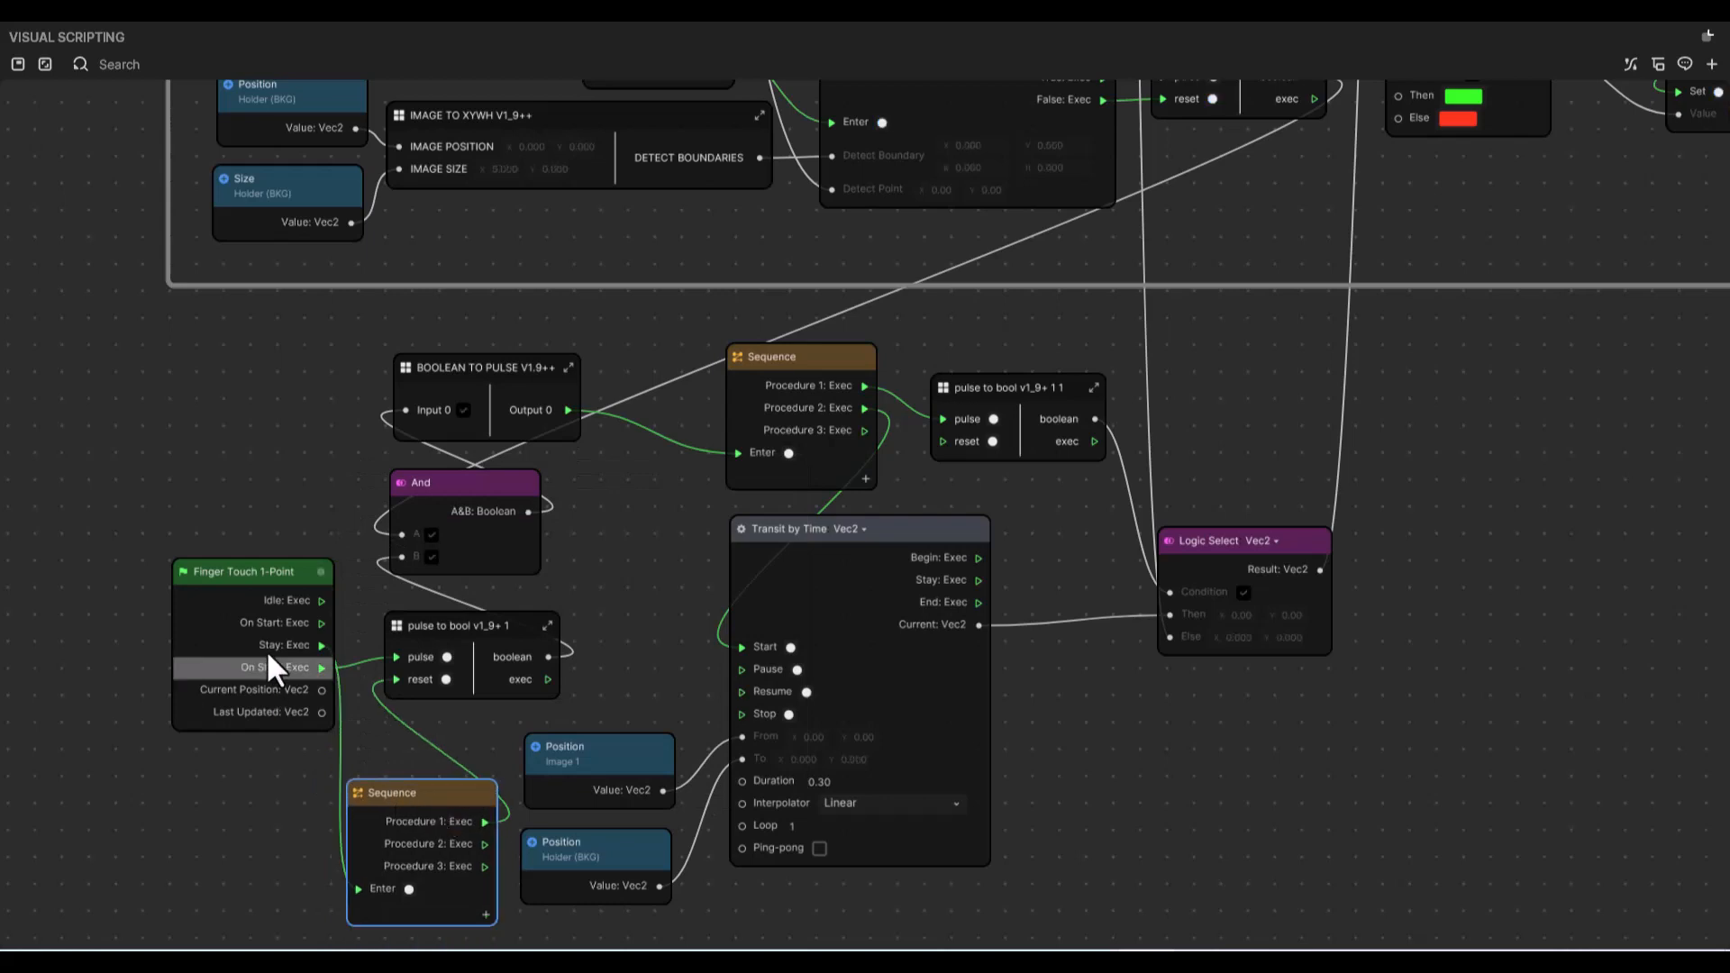
- Spread out Finger Touch 1-Point and its new Sequence, and connect Procedure 2 to the copied pulse to bool's reset input
drag(270, 570, 171, 576)
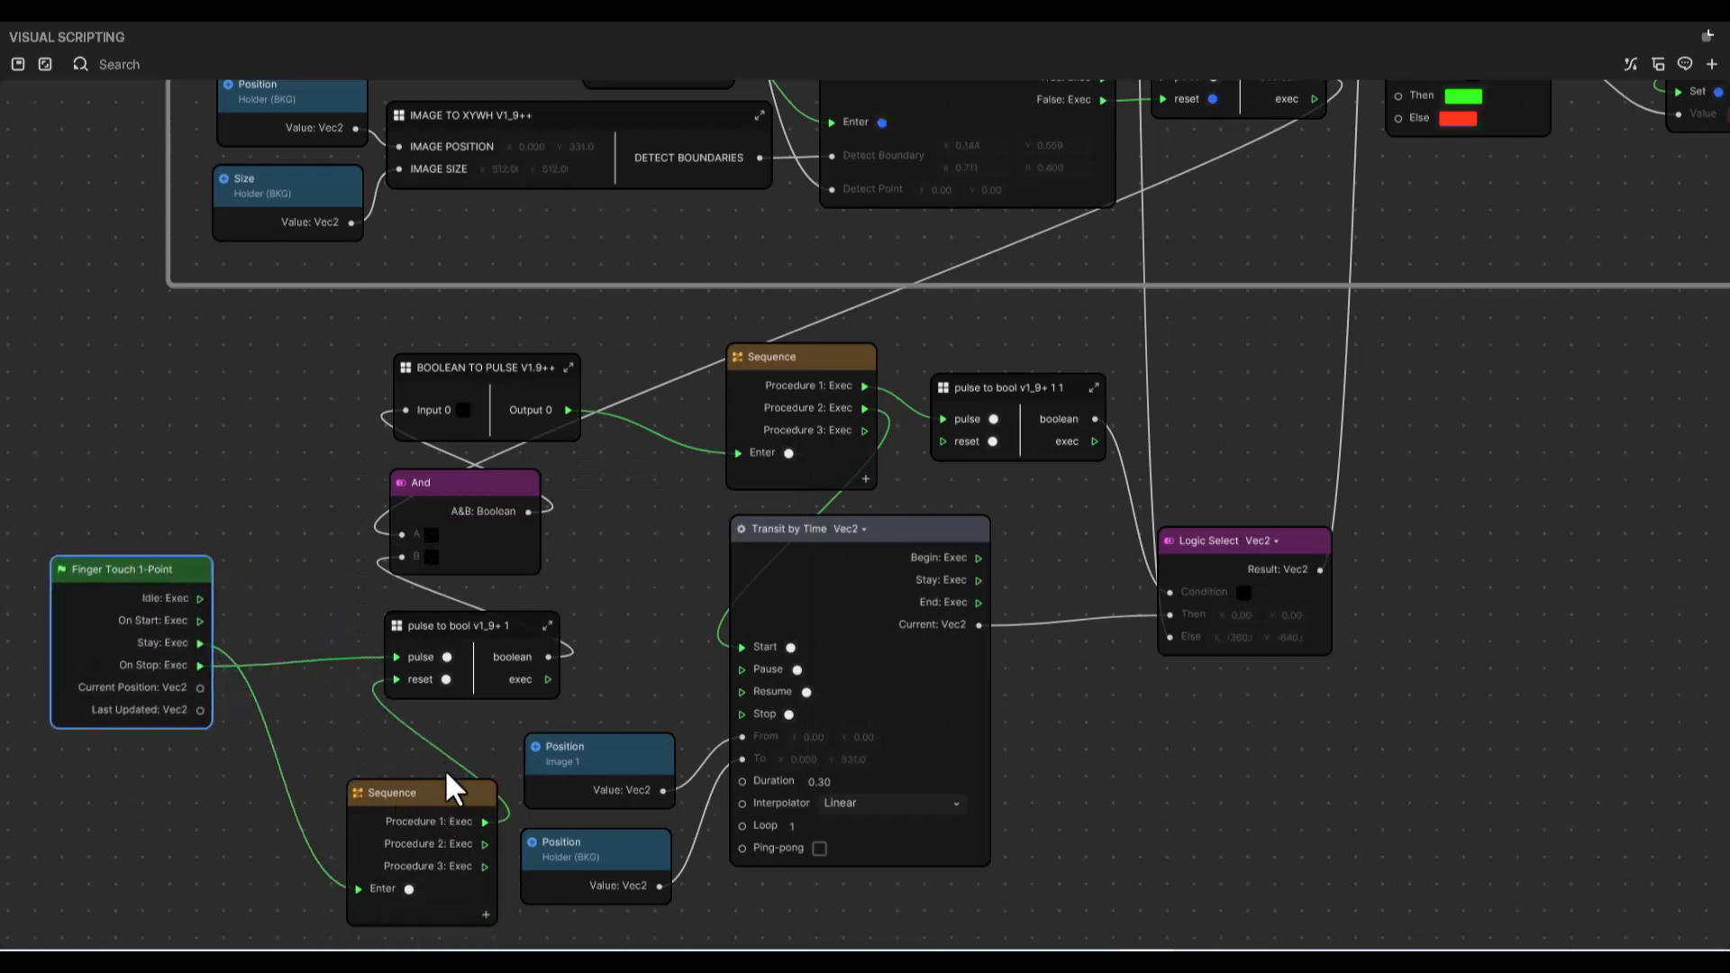
drag(365, 788, 245, 754)
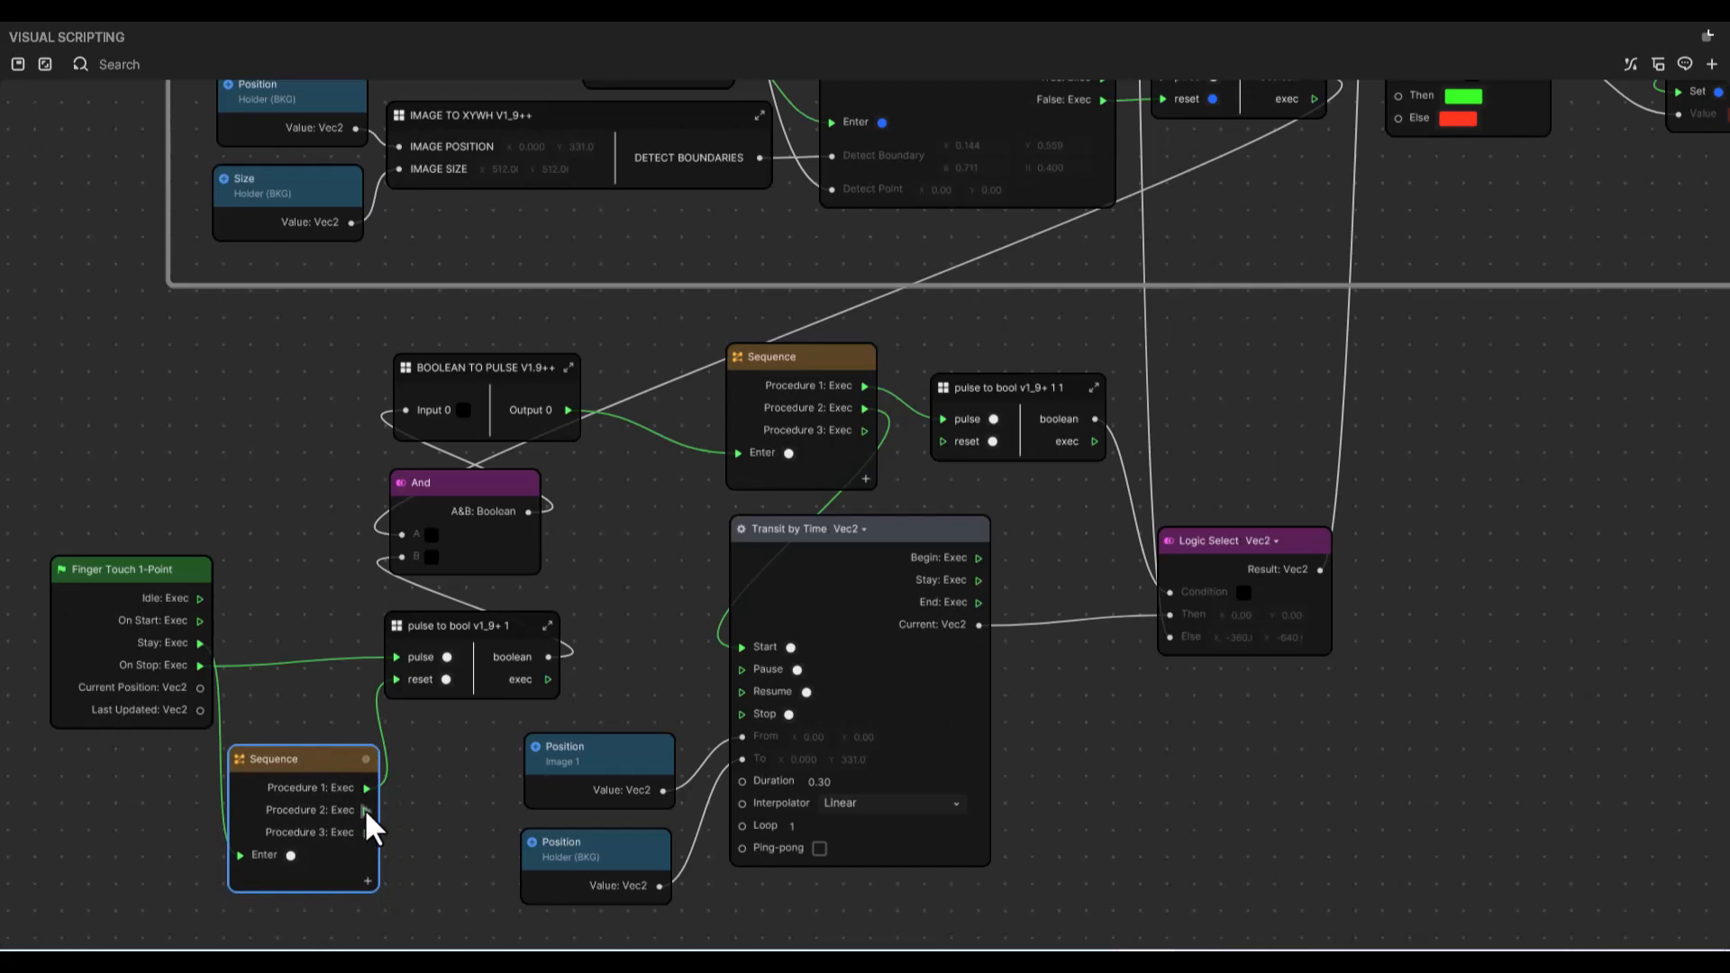
drag(365, 809, 944, 440)
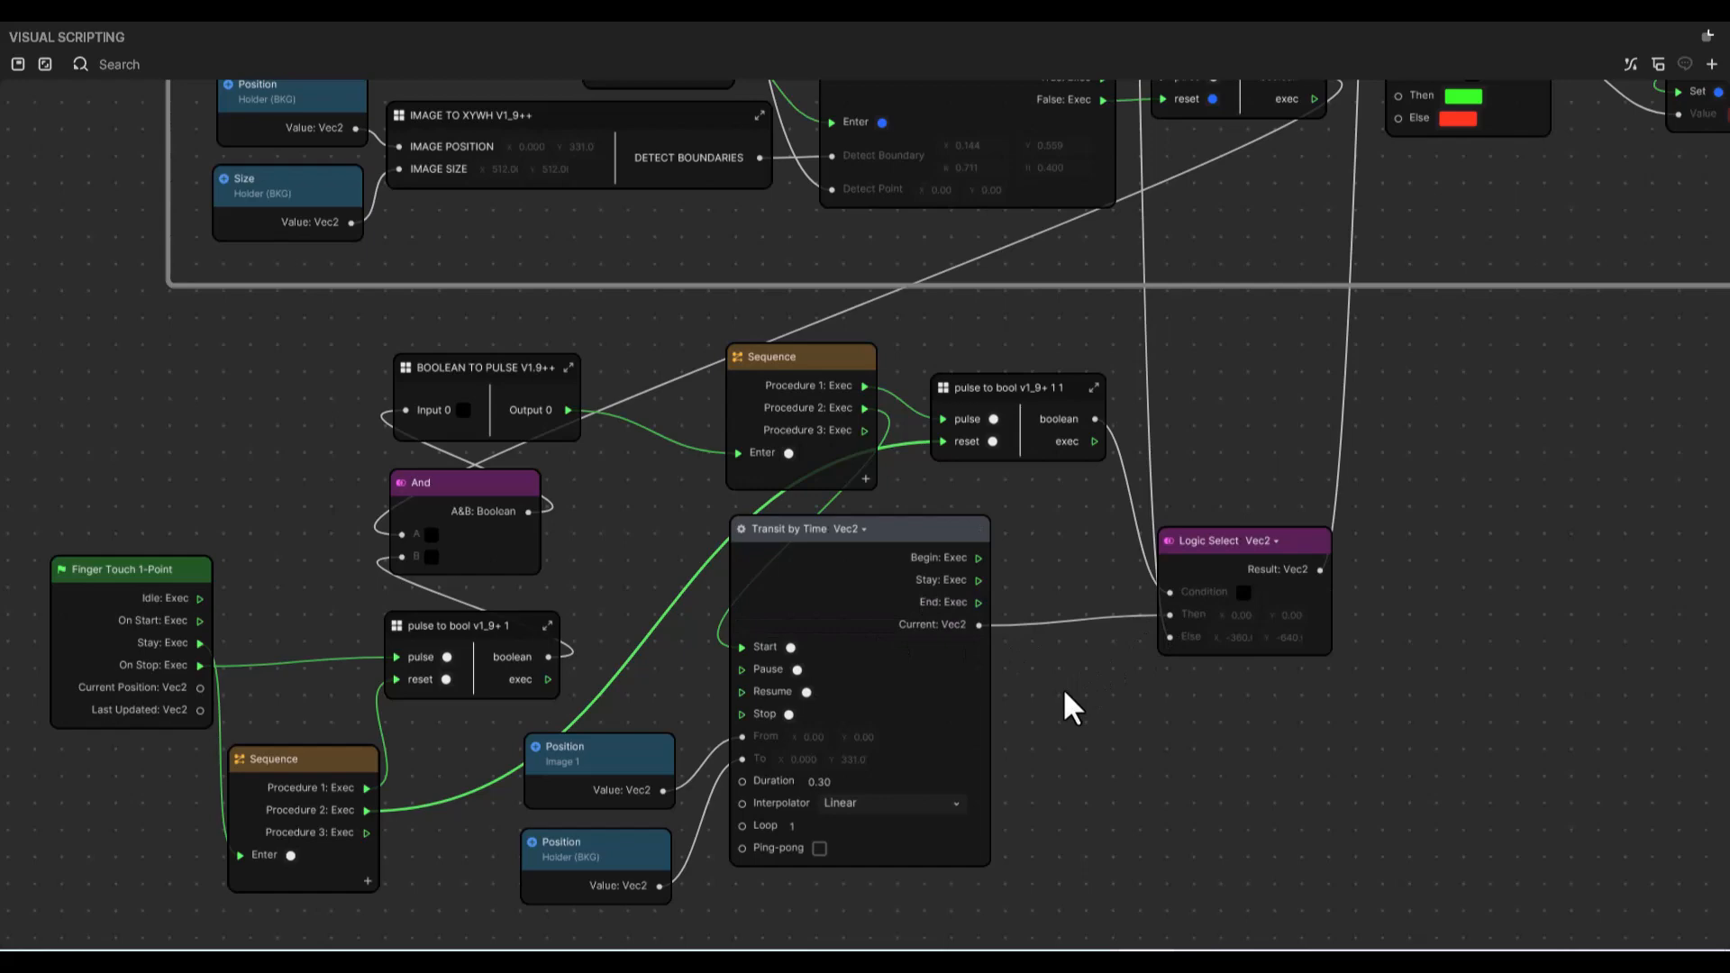
- Examine the links from the transition nodes through the Visual Detection frame up to Screen Pan and the Image 1 Position node
scroll(1062, 688, down, 3)
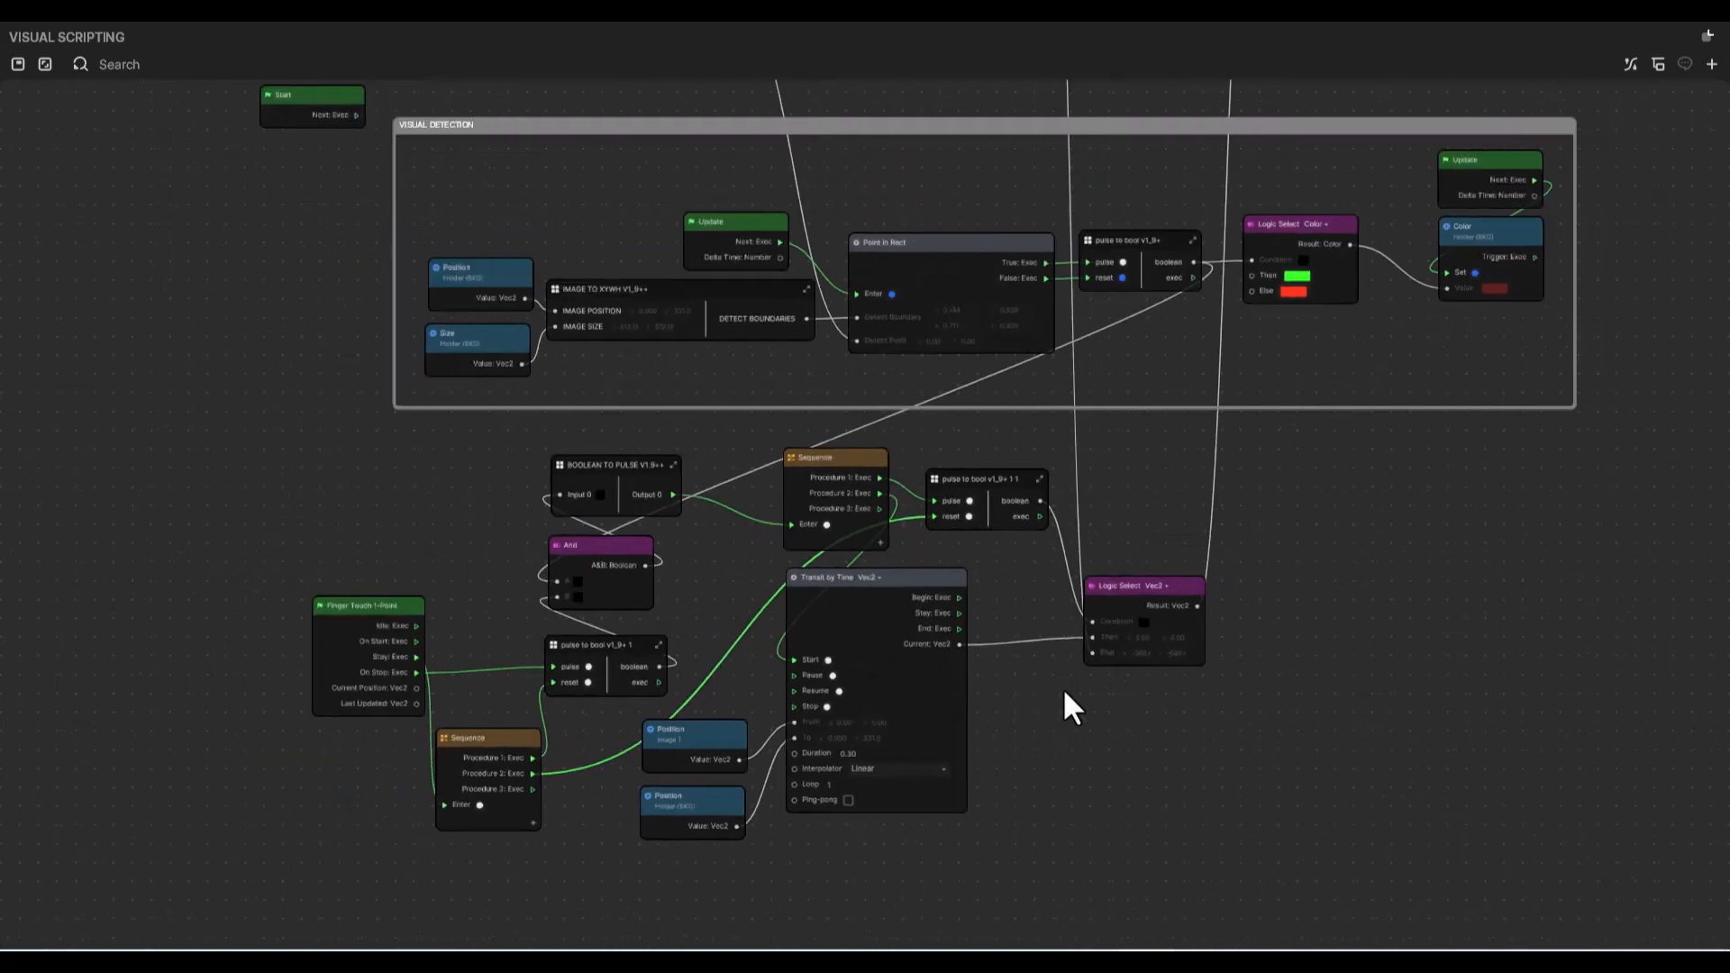
scroll(1063, 688, up, 3)
scroll(1063, 688, right, 1)
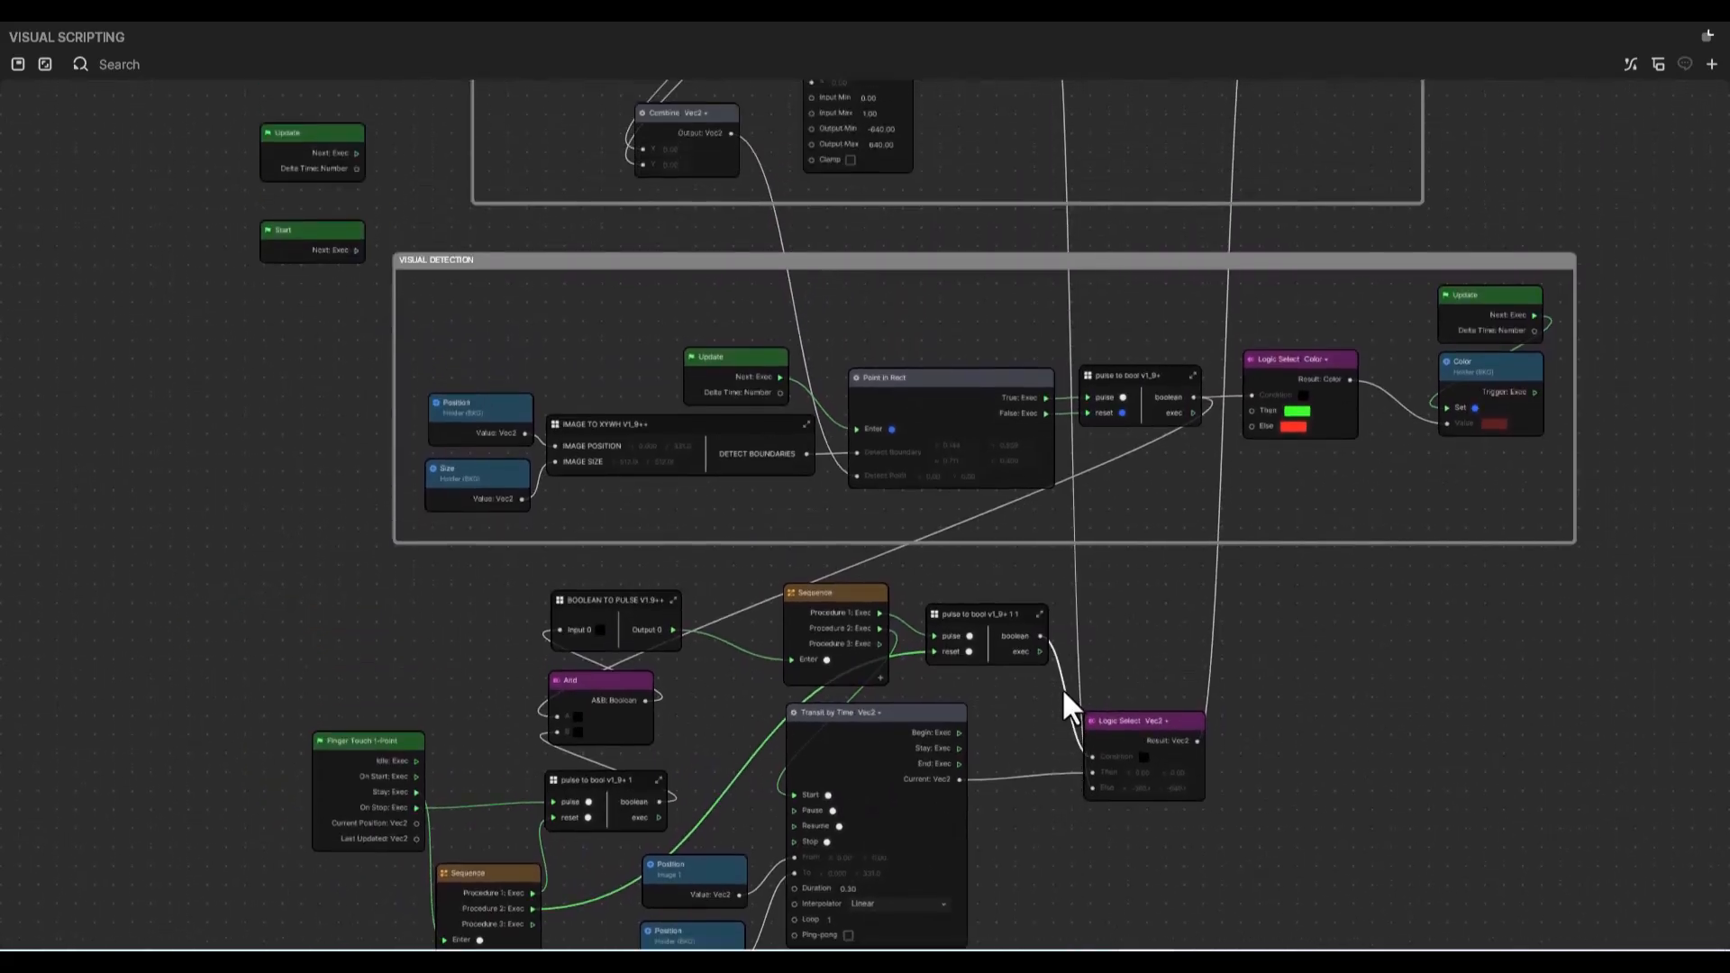
scroll(1062, 688, up, 2)
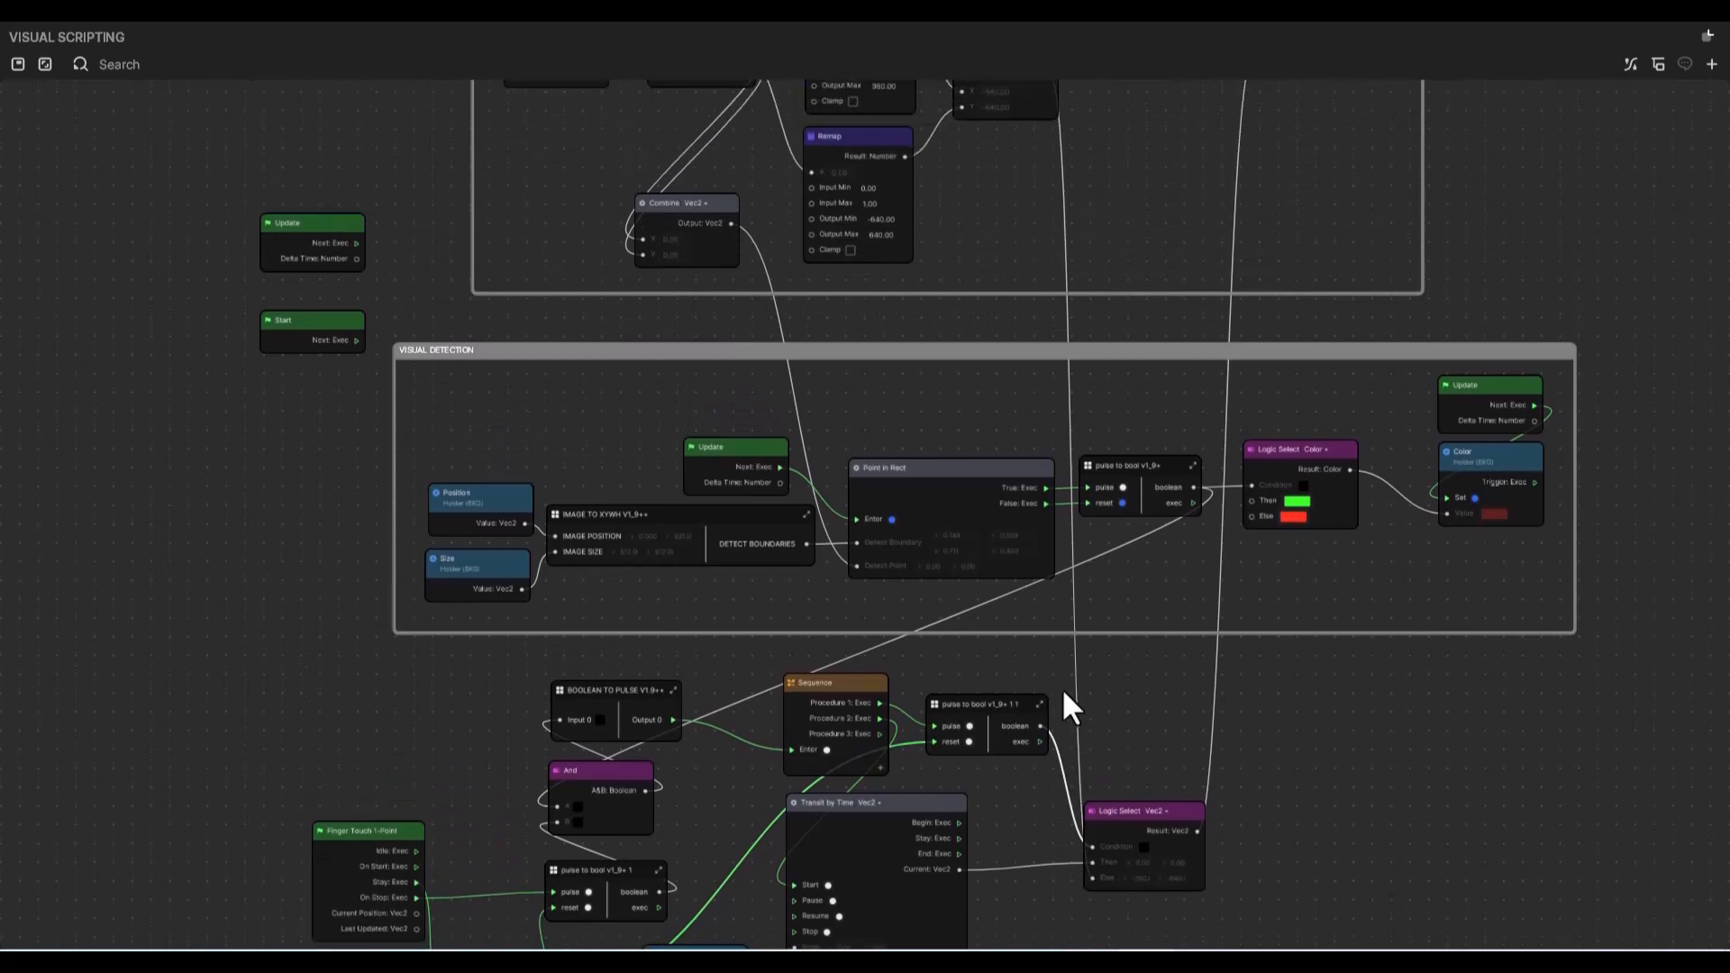
scroll(1062, 689, up, 2)
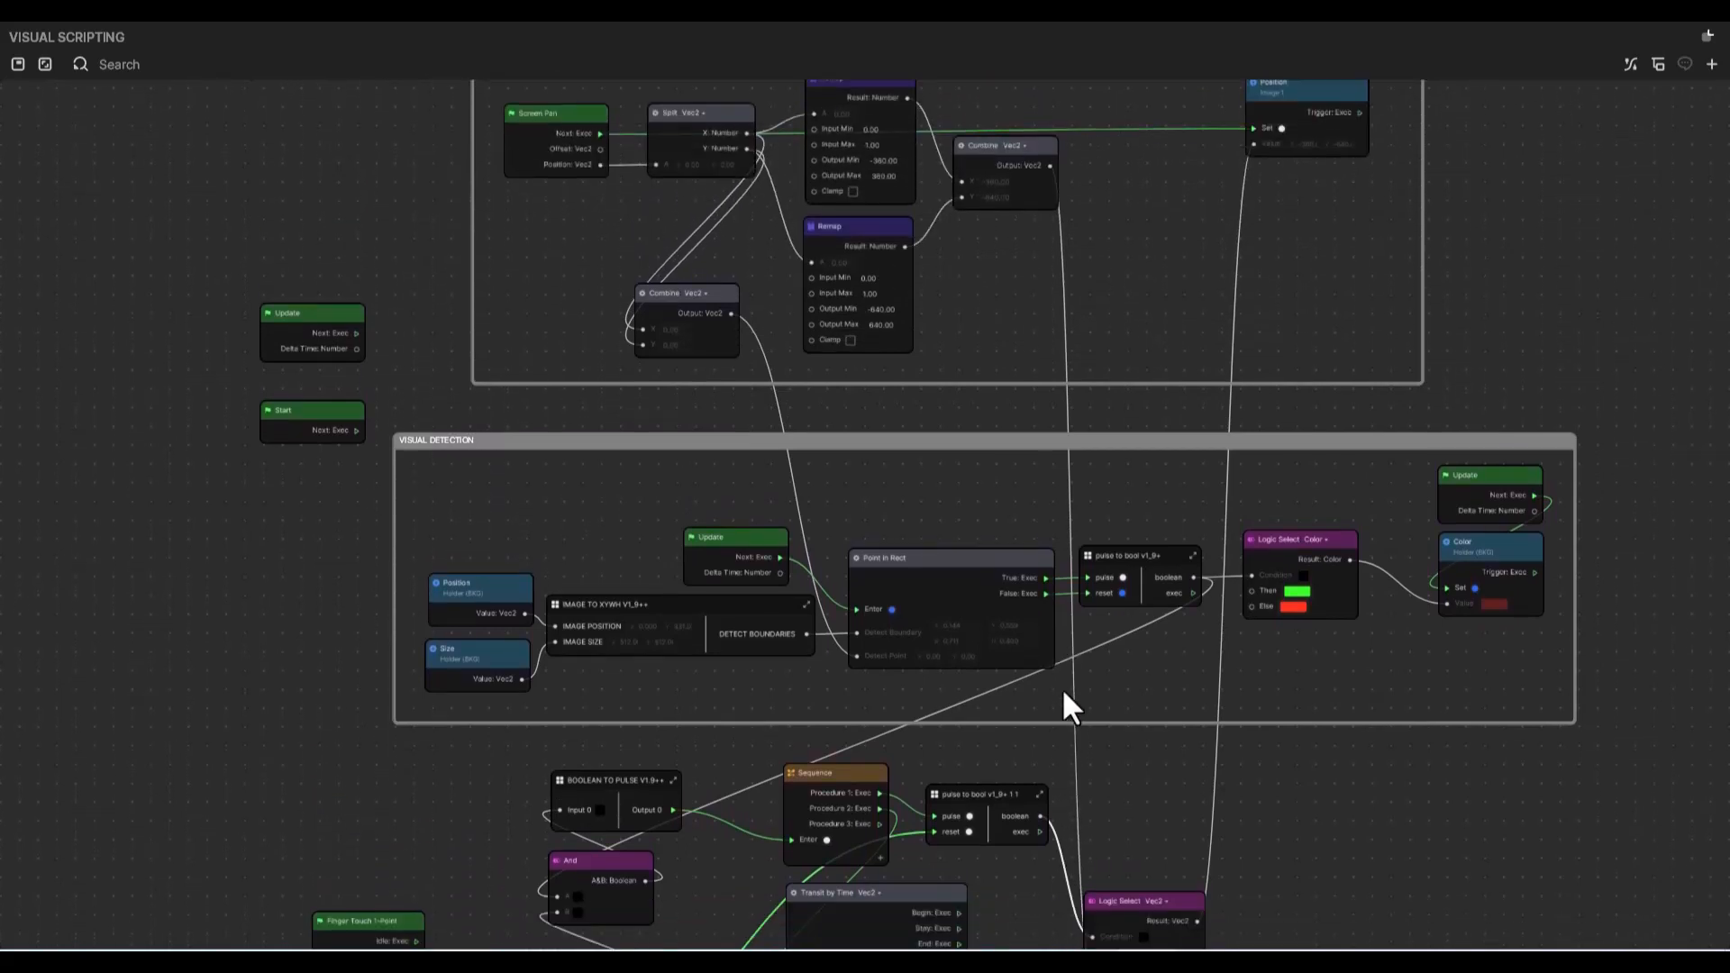
scroll(1062, 689, down, 1)
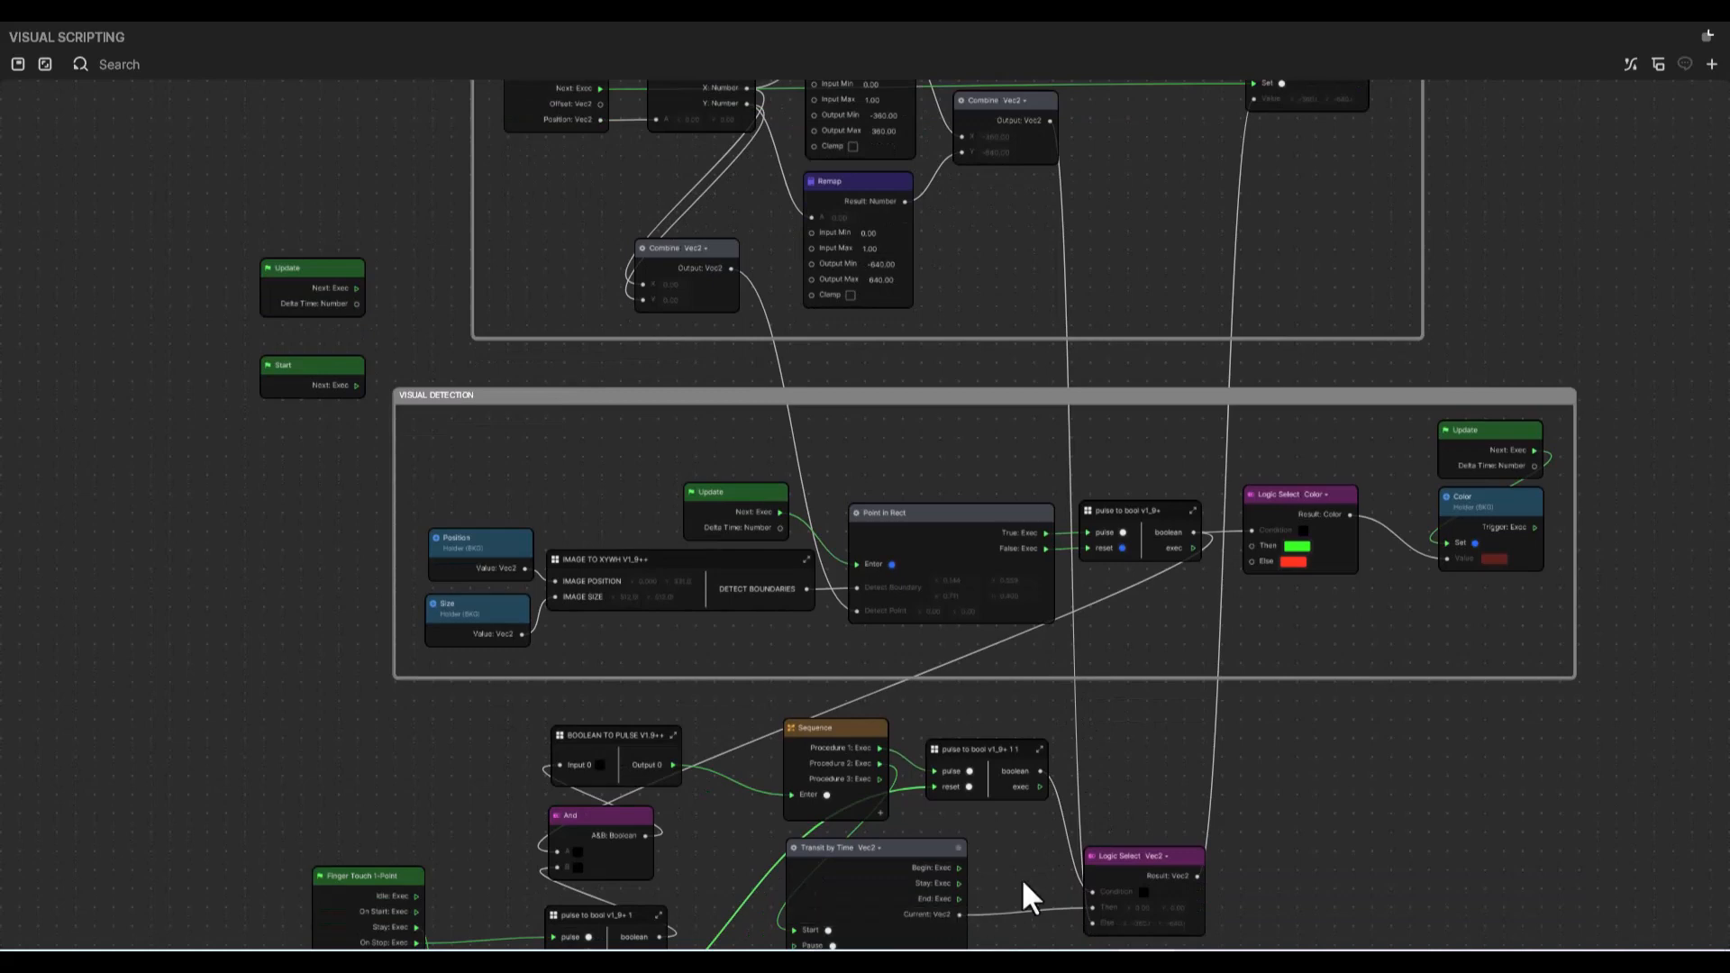
scroll(1110, 782, up, 3)
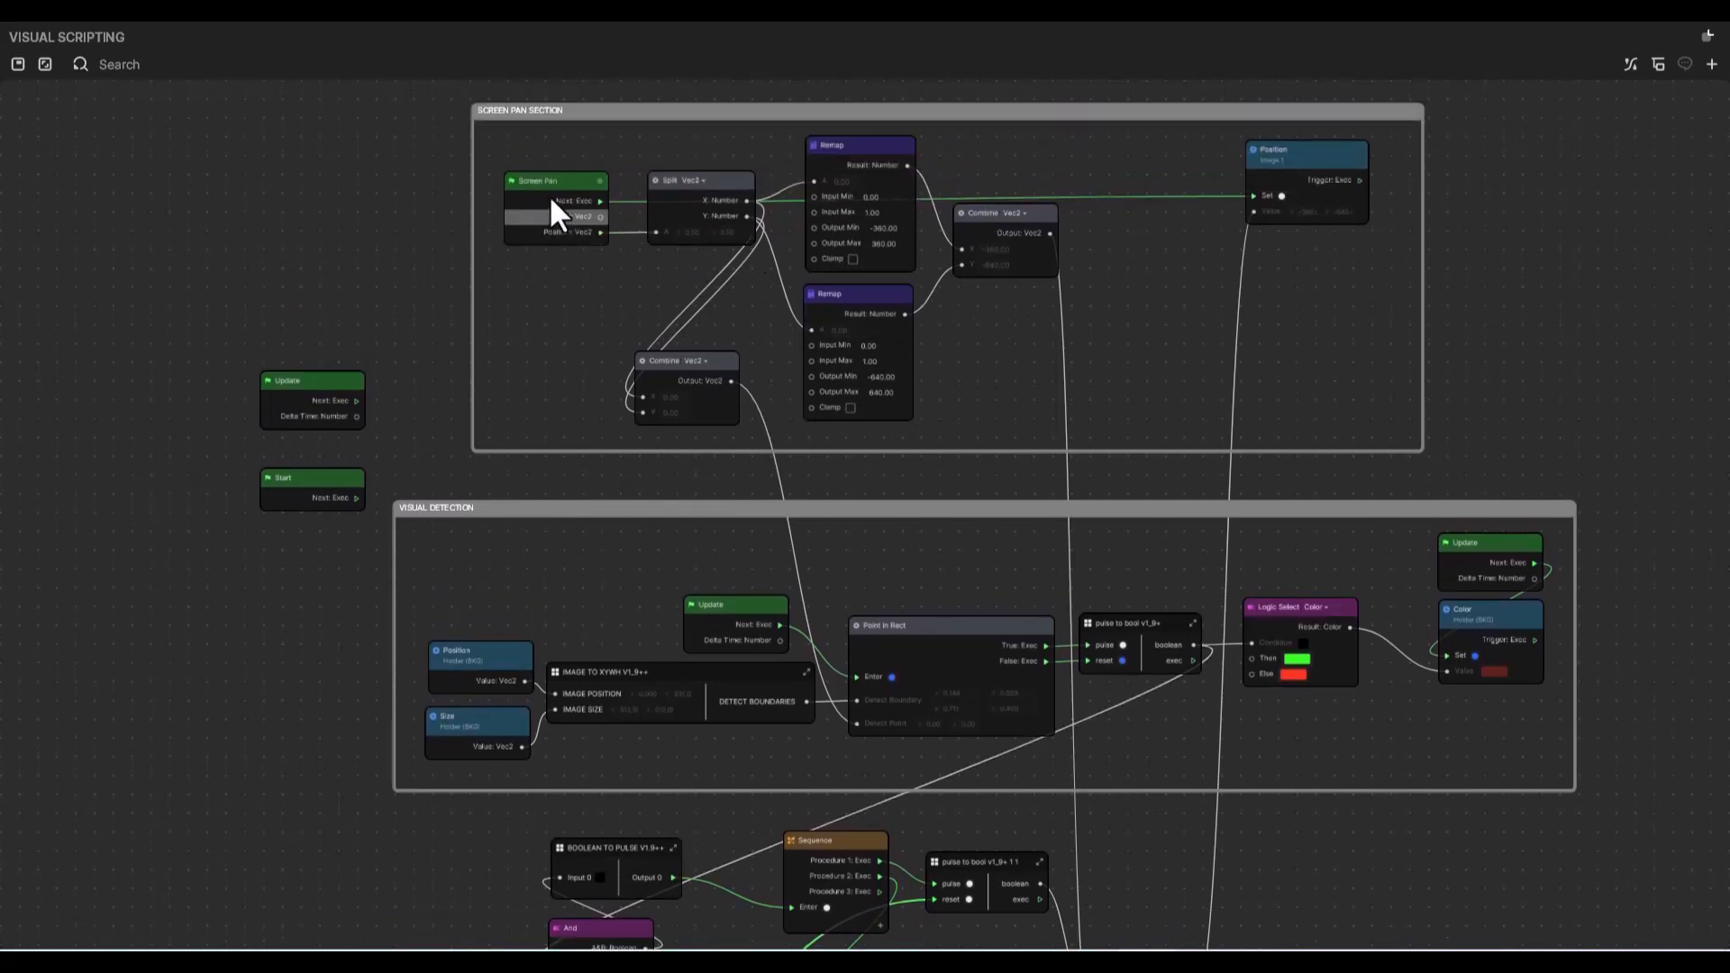
- Return the visual scripting editor to its docked size and test dragging the flower image in the preview against the Screen Pan nodes
click(1707, 36)
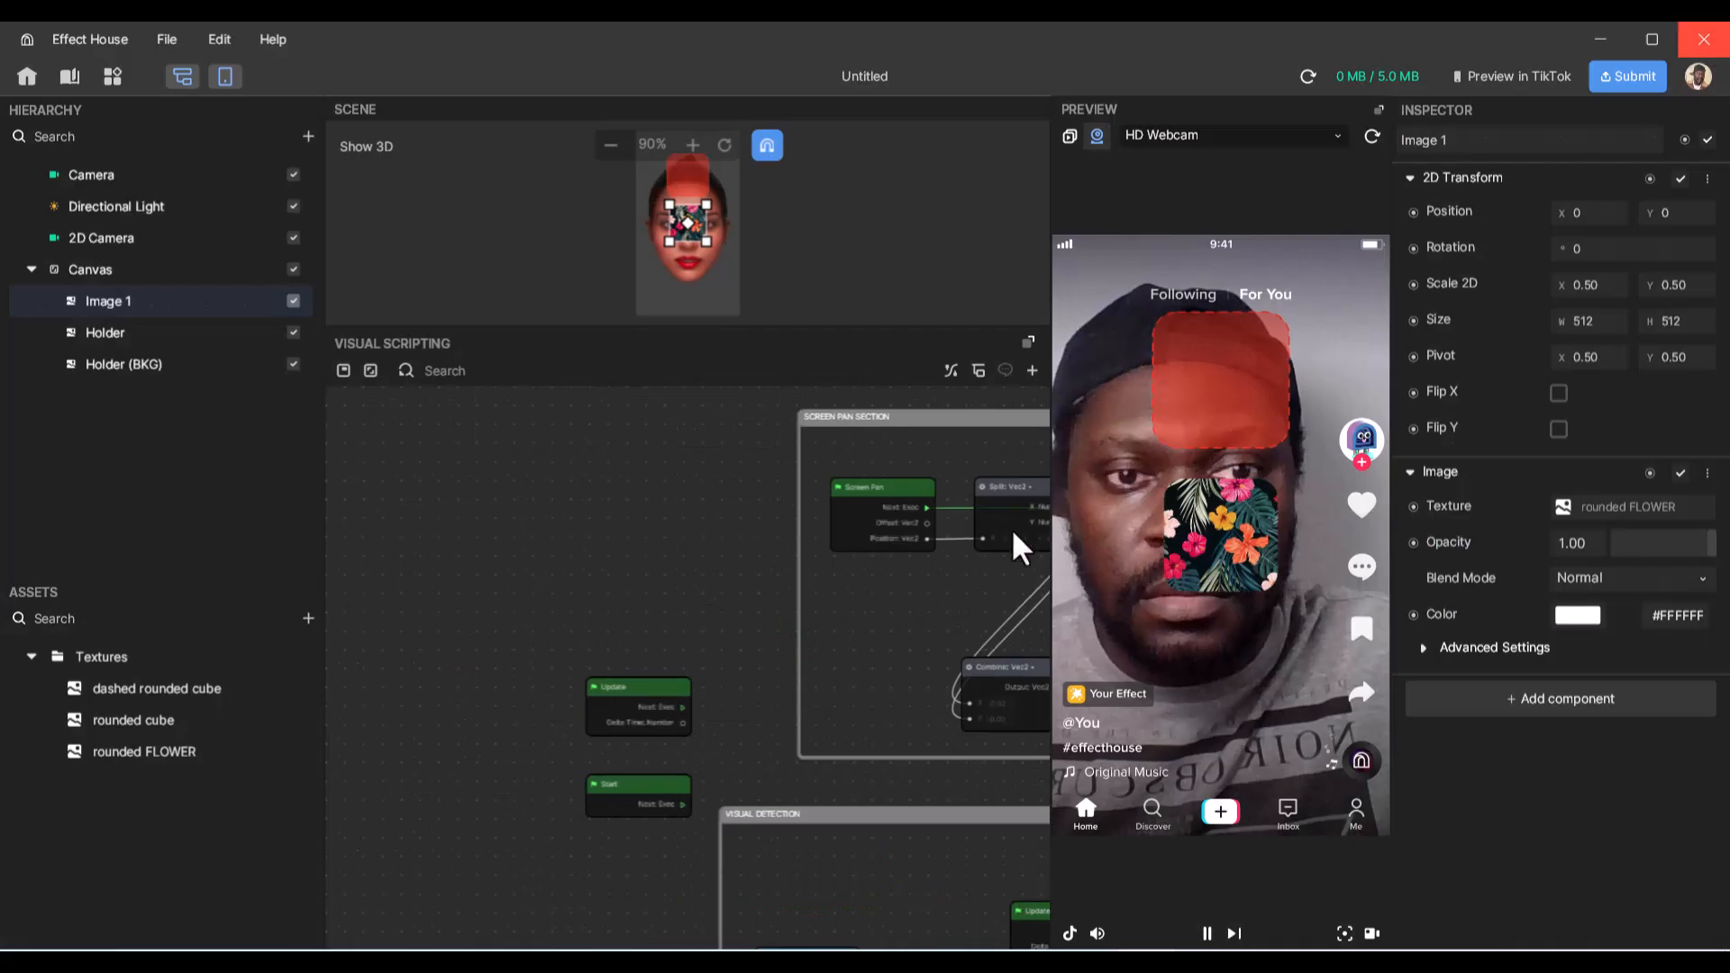
scroll(845, 561, right, 8)
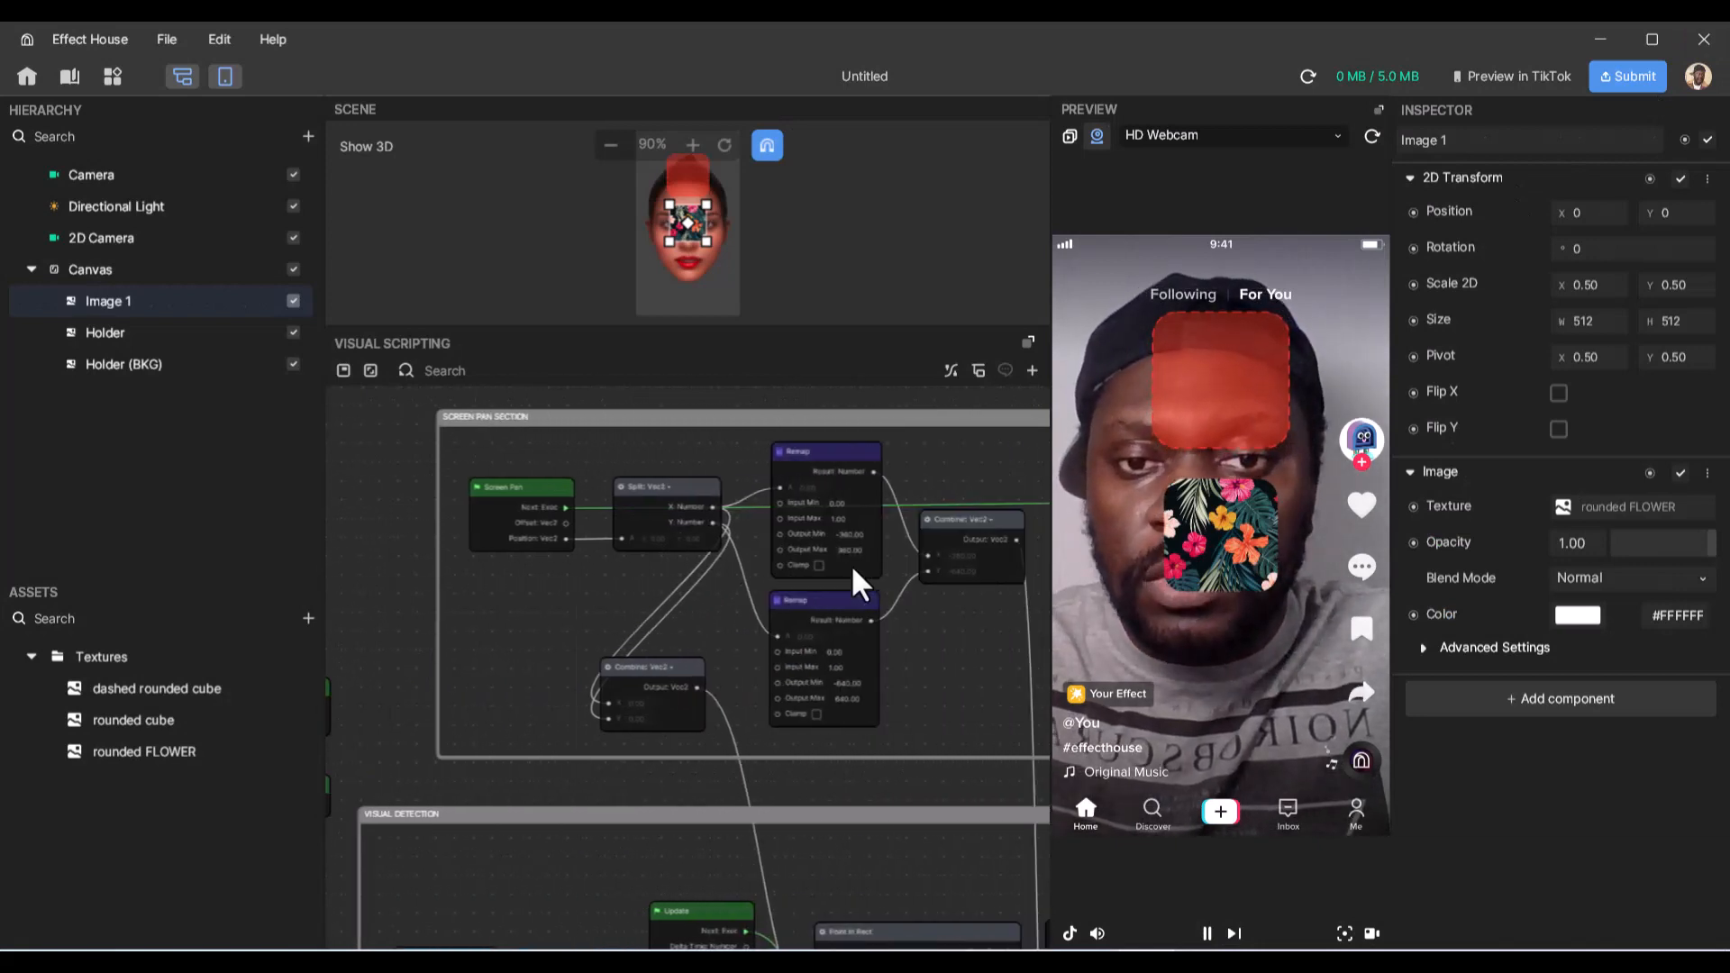
scroll(855, 575, right, 2)
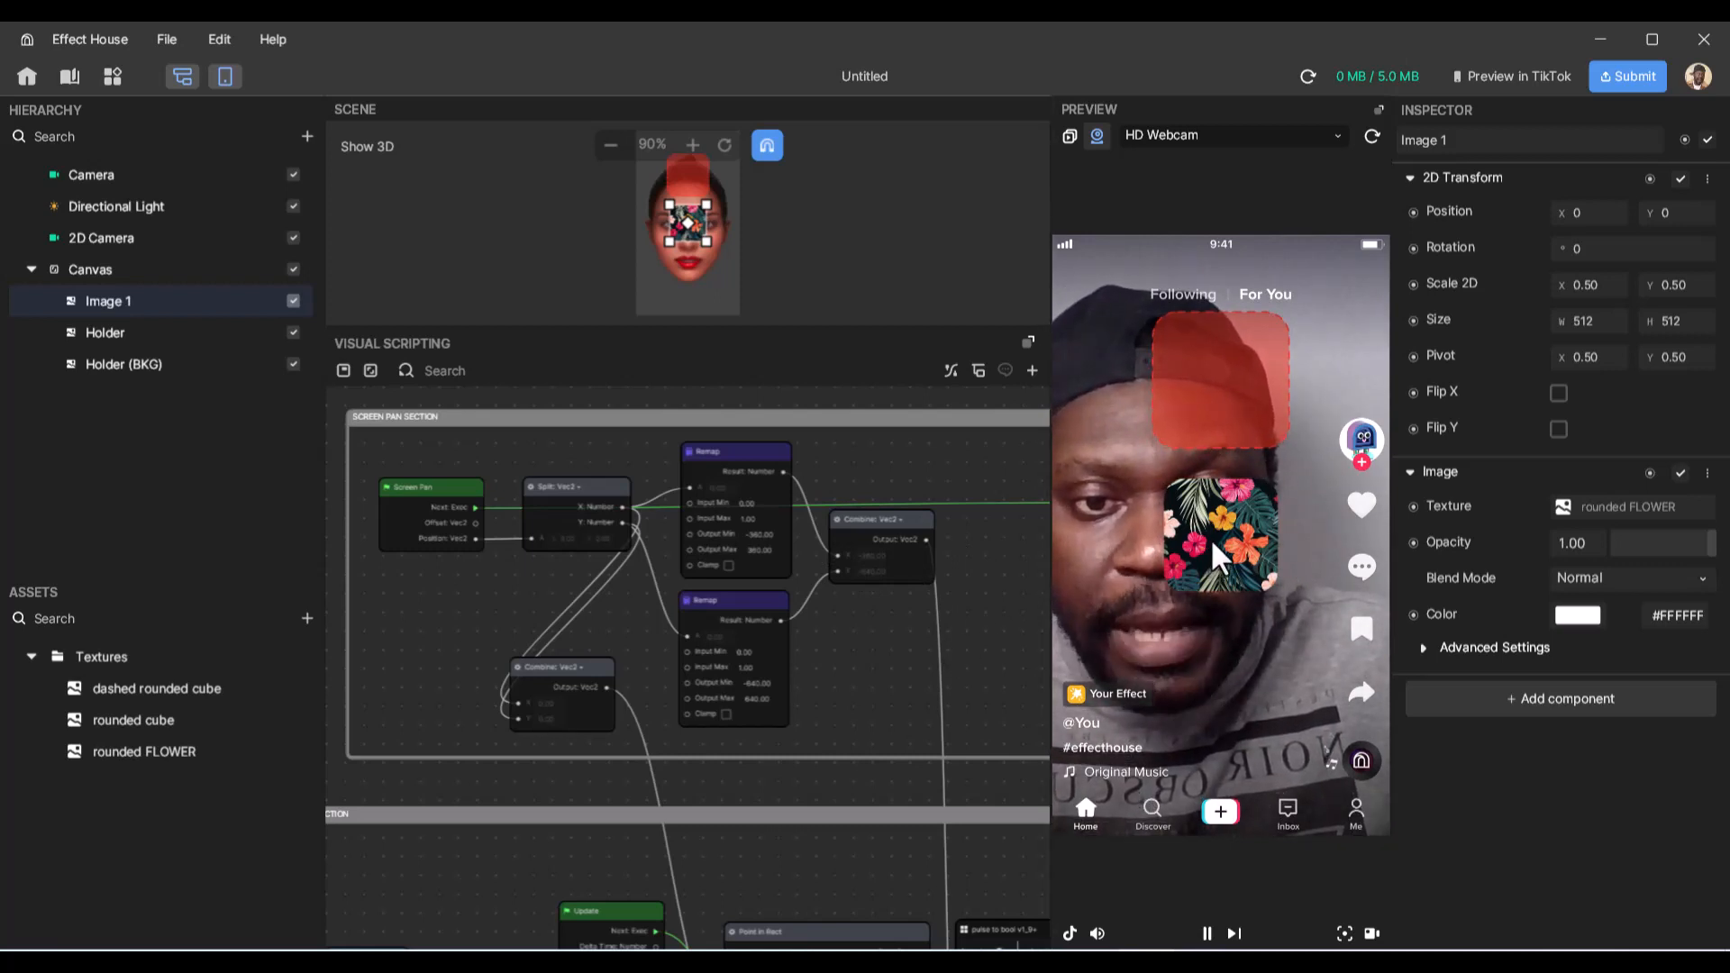
drag(1218, 537, 1241, 549)
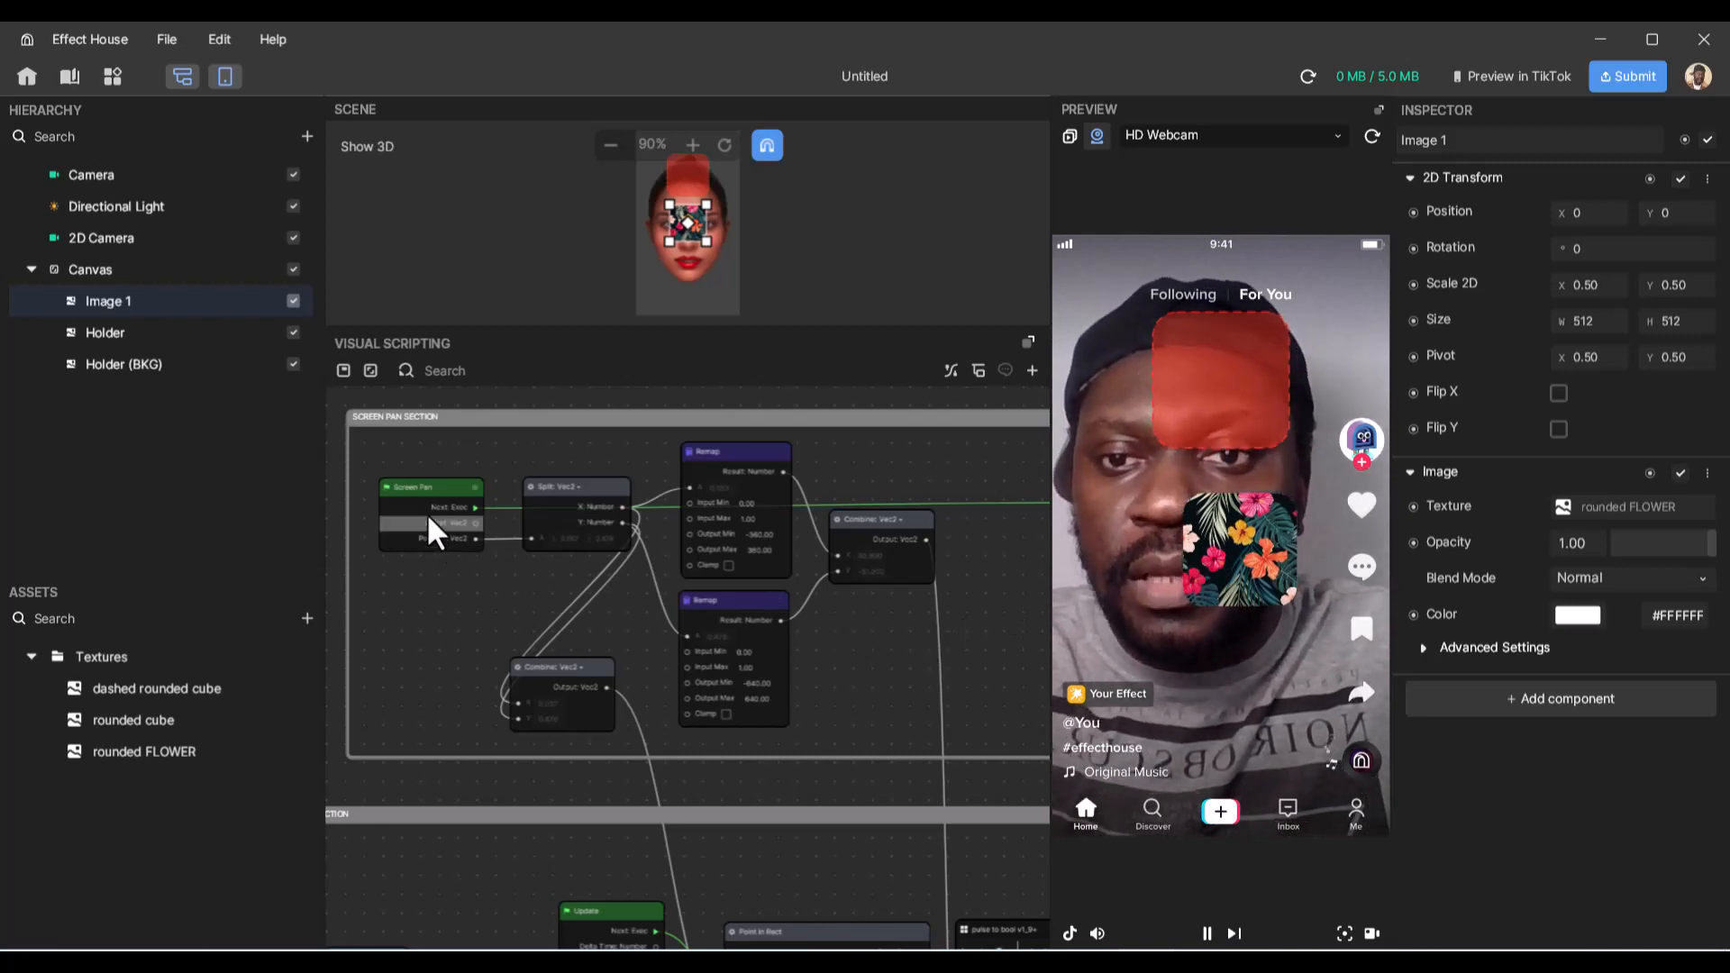
scroll(506, 538, down, 2)
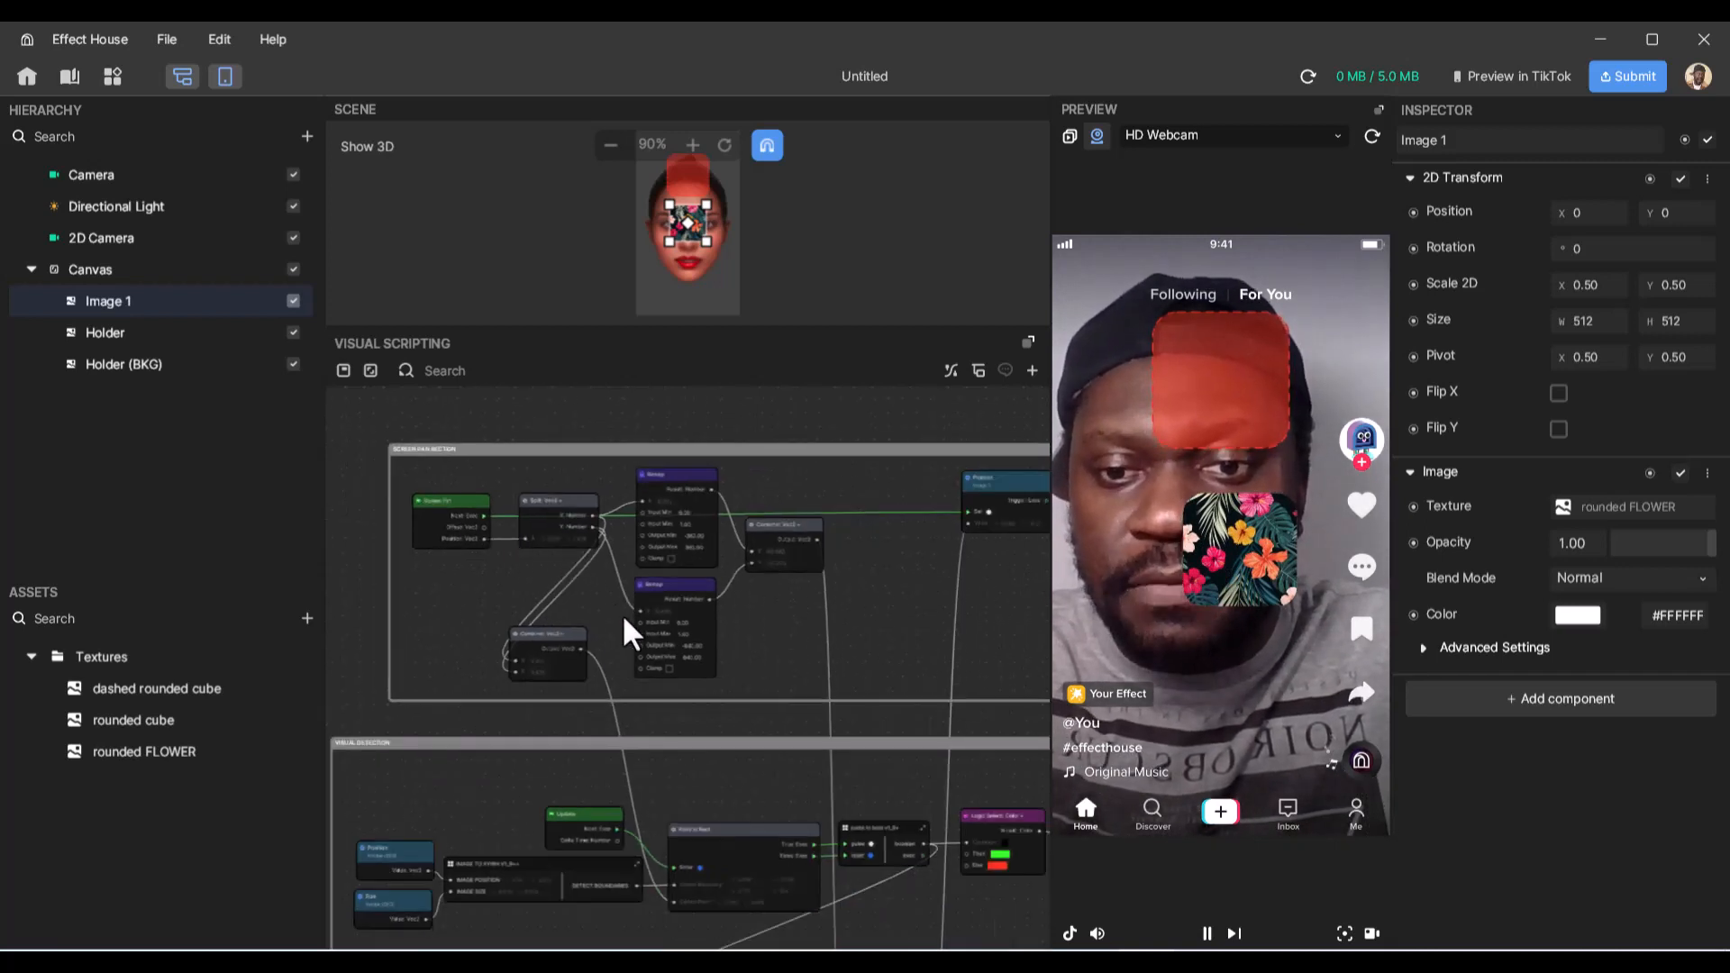
scroll(622, 614, down, 1)
scroll(622, 614, right, 3)
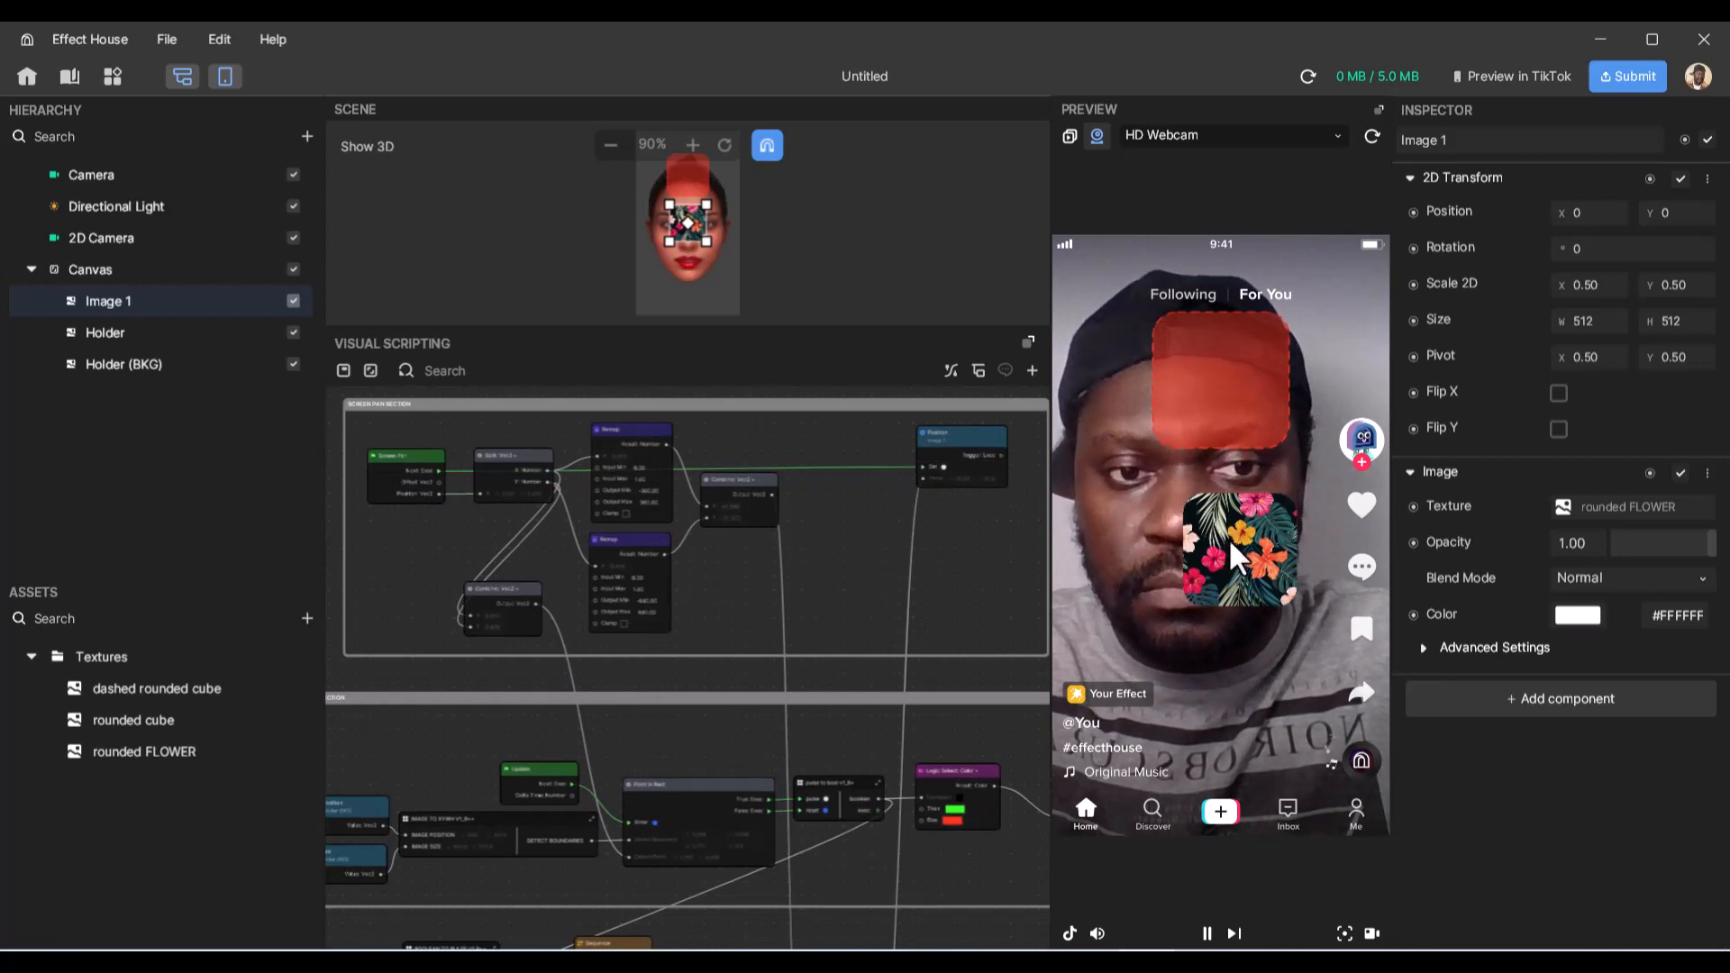
mouse_move(1166, 553)
mouse_down()
mouse_move(1214, 561)
mouse_move(1192, 575)
mouse_move(1172, 562)
mouse_up()
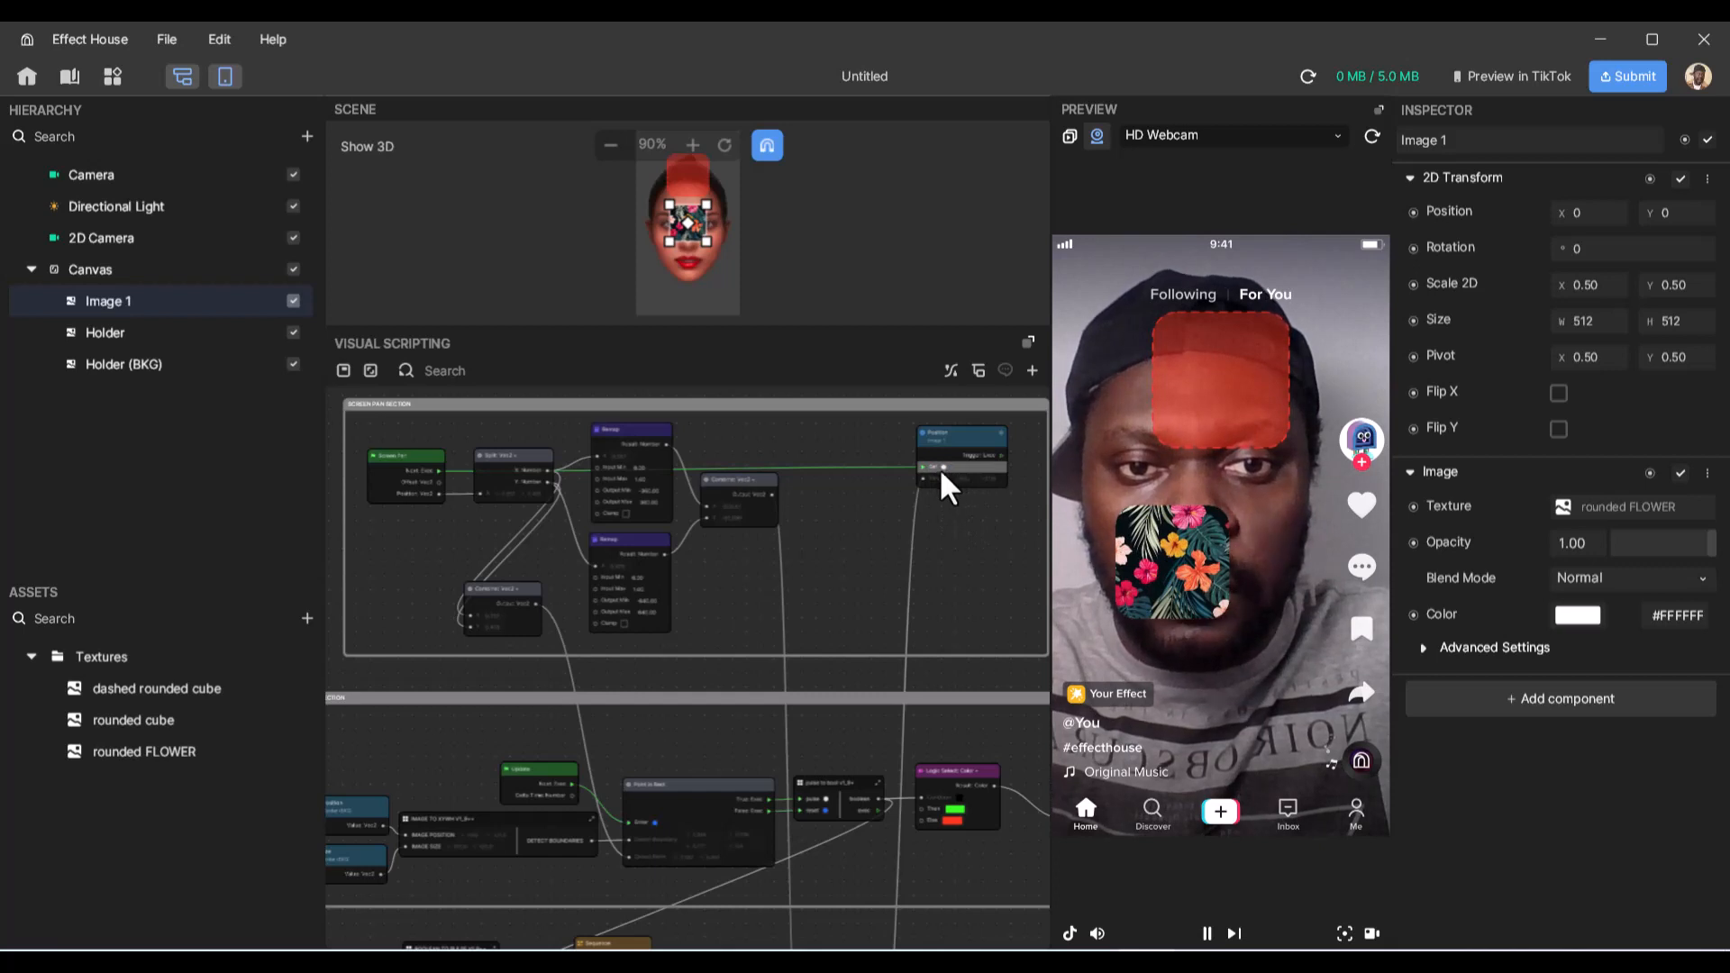
mouse_move(1195, 553)
mouse_down()
mouse_move(1240, 575)
mouse_move(1174, 553)
mouse_up()
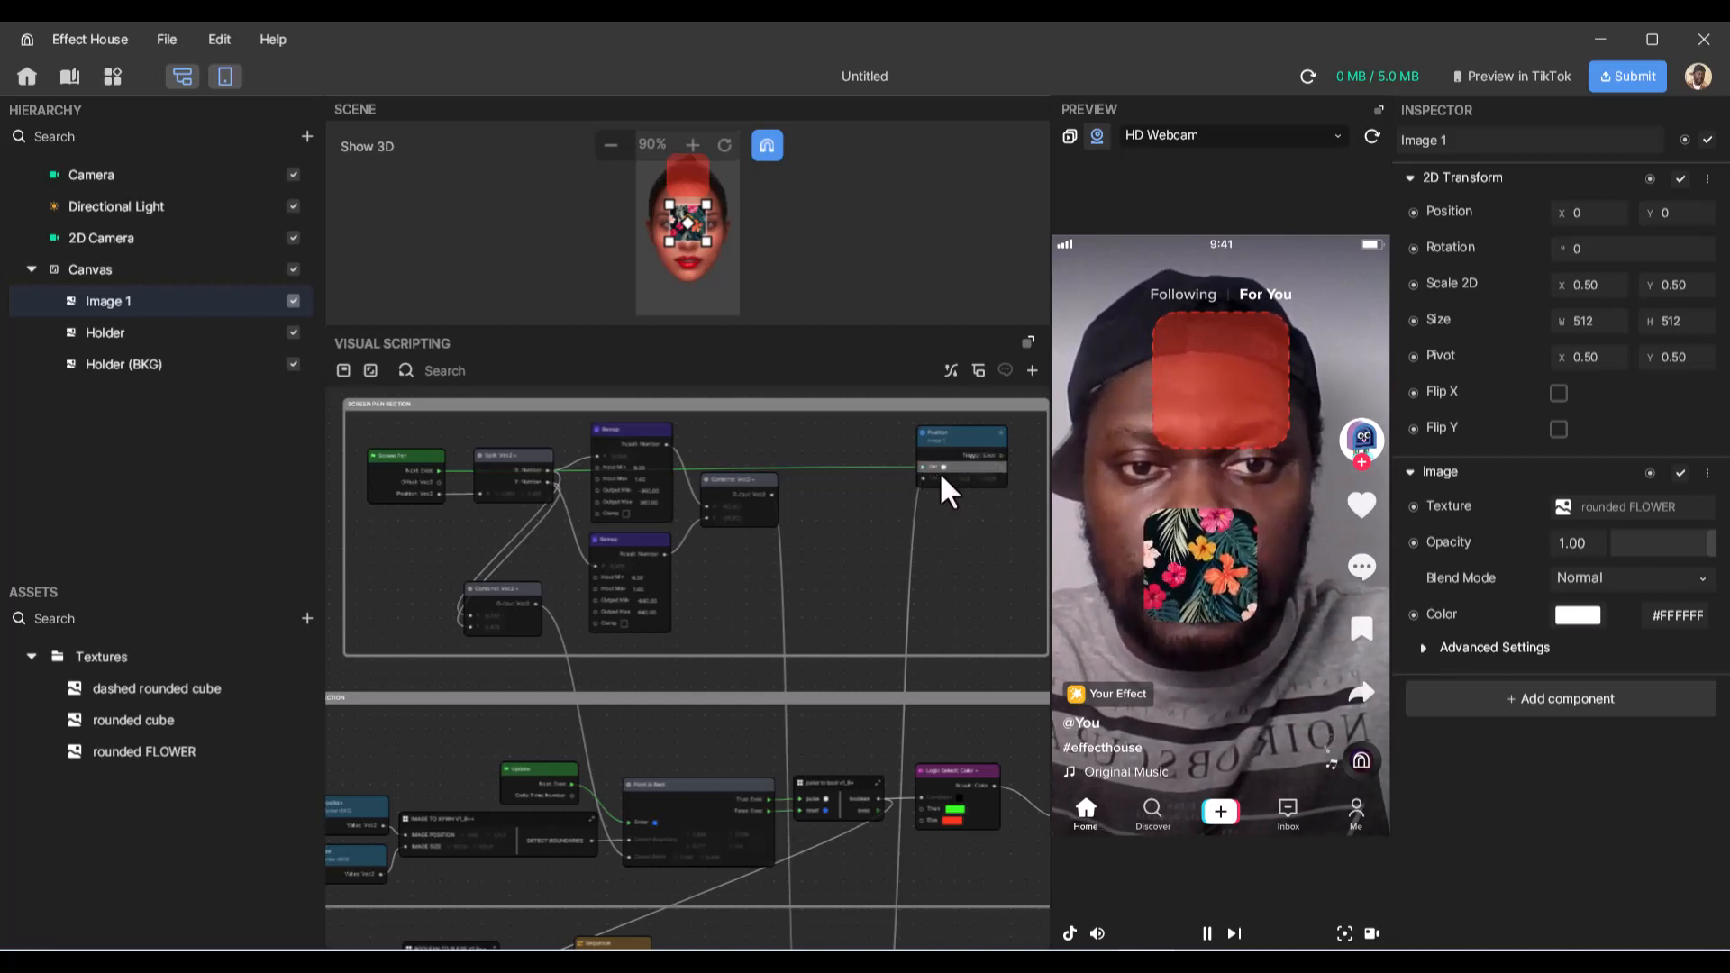
mouse_move(1177, 552)
mouse_down()
mouse_move(1248, 578)
mouse_move(1219, 586)
mouse_move(1209, 553)
mouse_move(1232, 559)
mouse_move(1188, 554)
mouse_up()
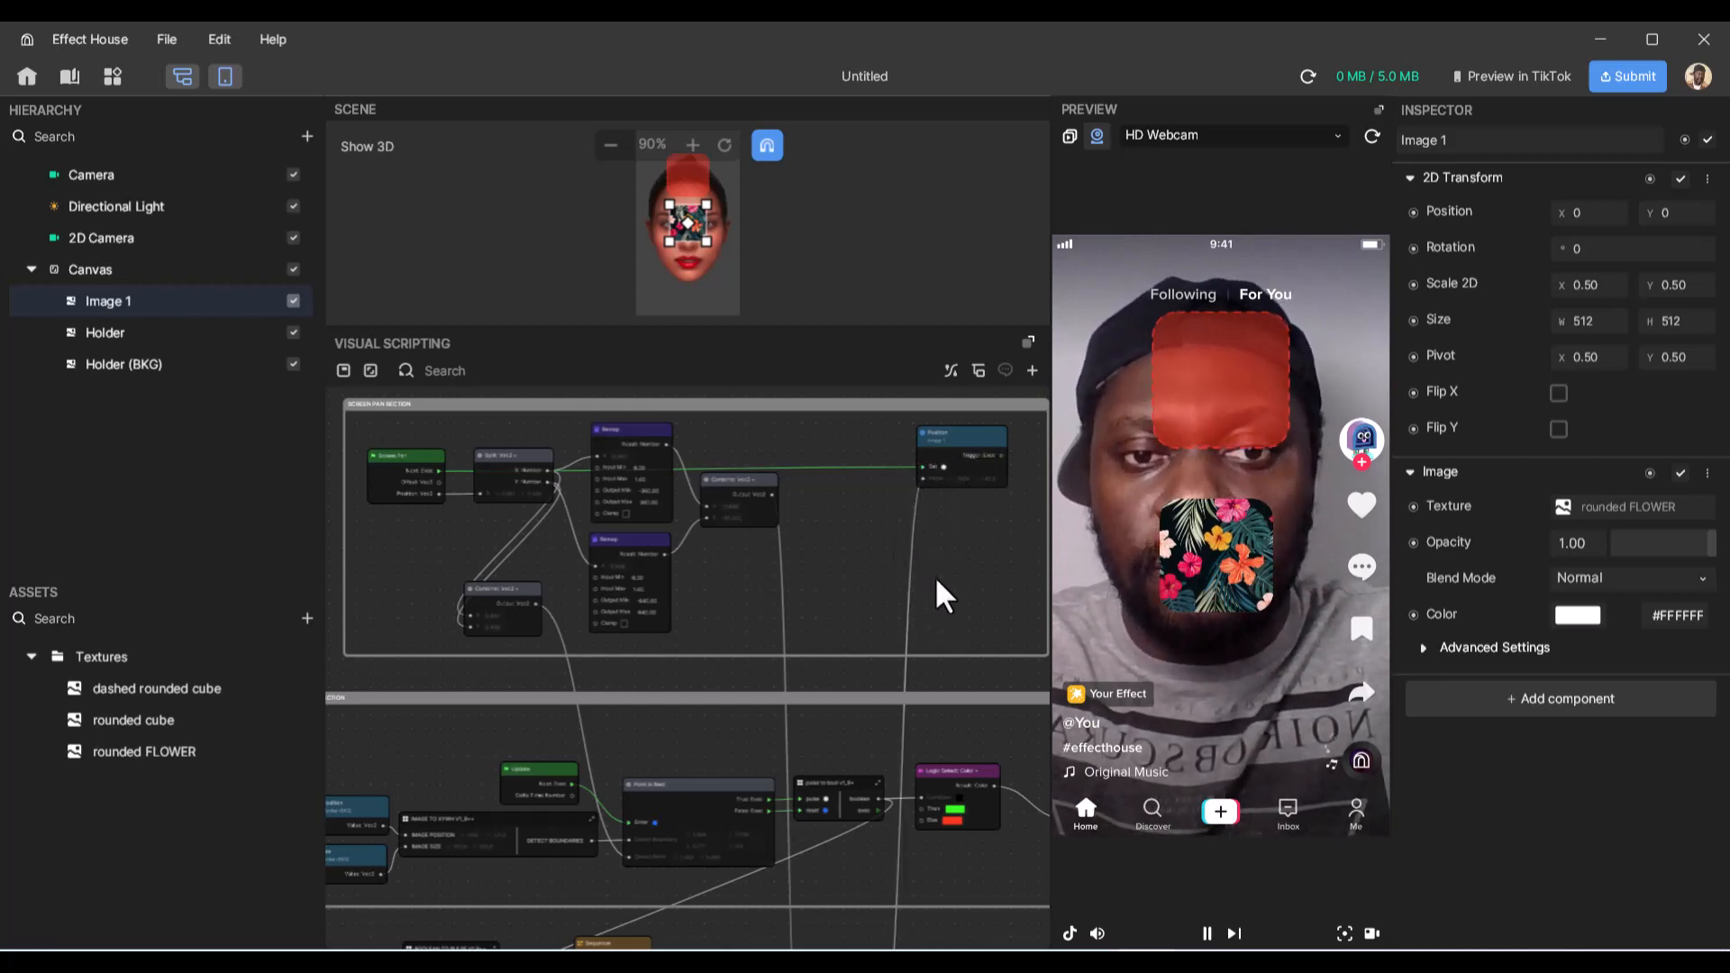
scroll(935, 581, down, 1)
scroll(935, 584, down, 4)
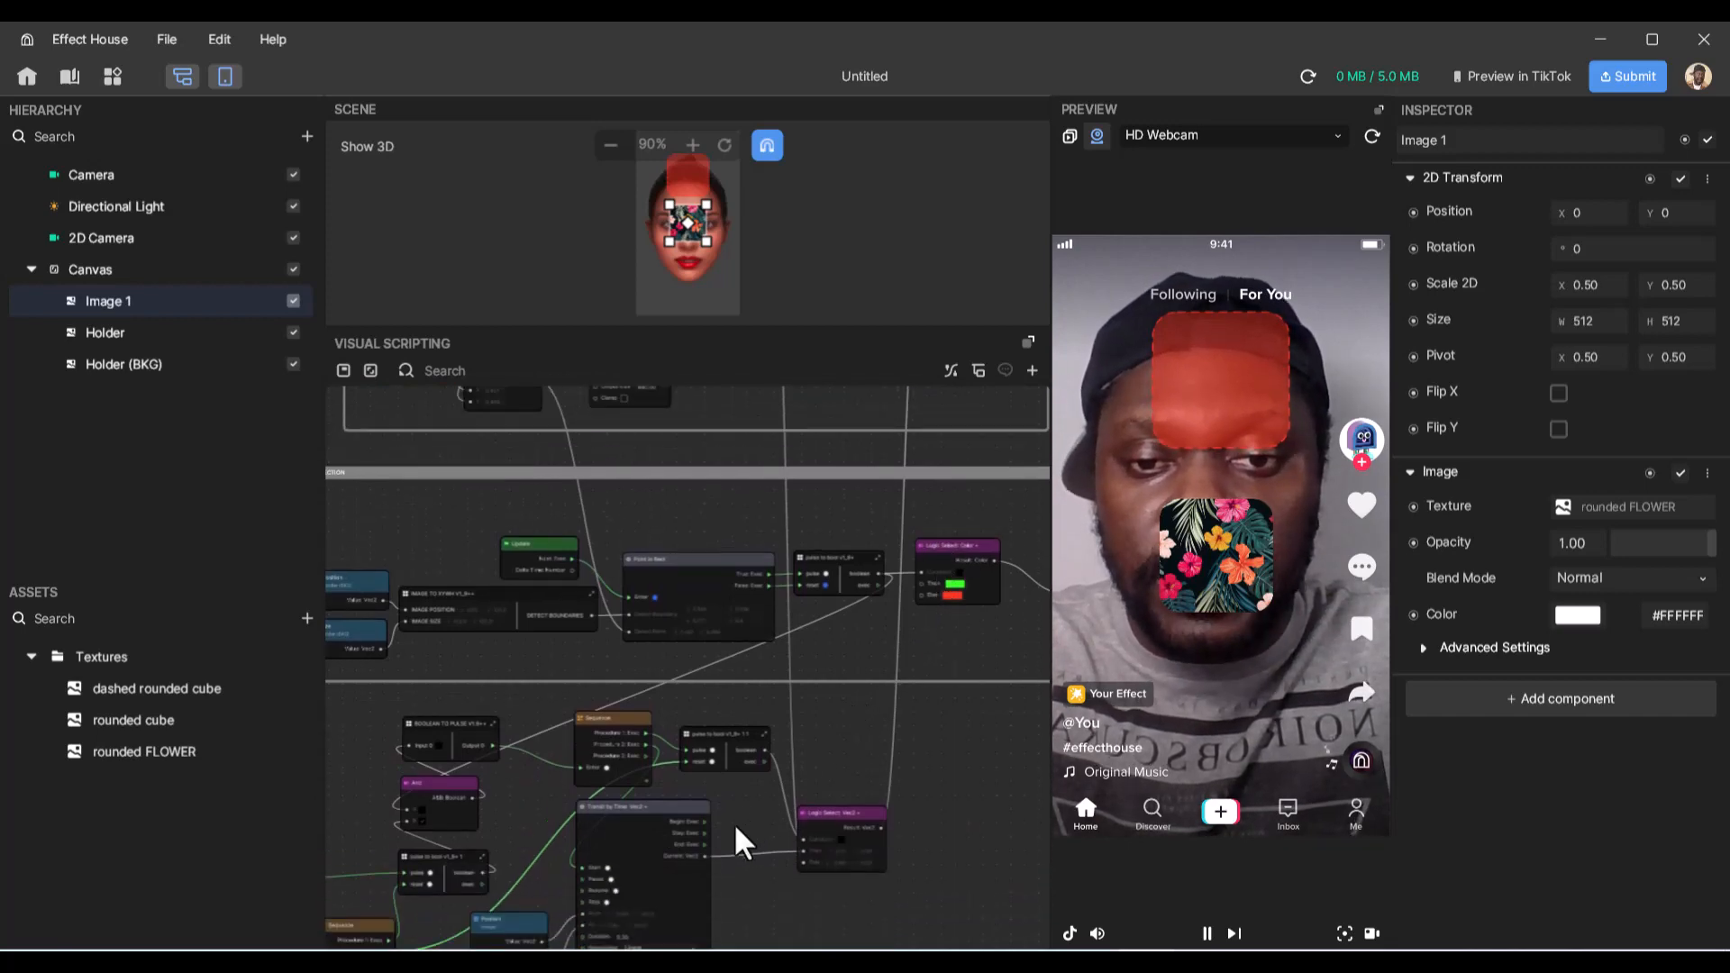
scroll(722, 826, up, 3)
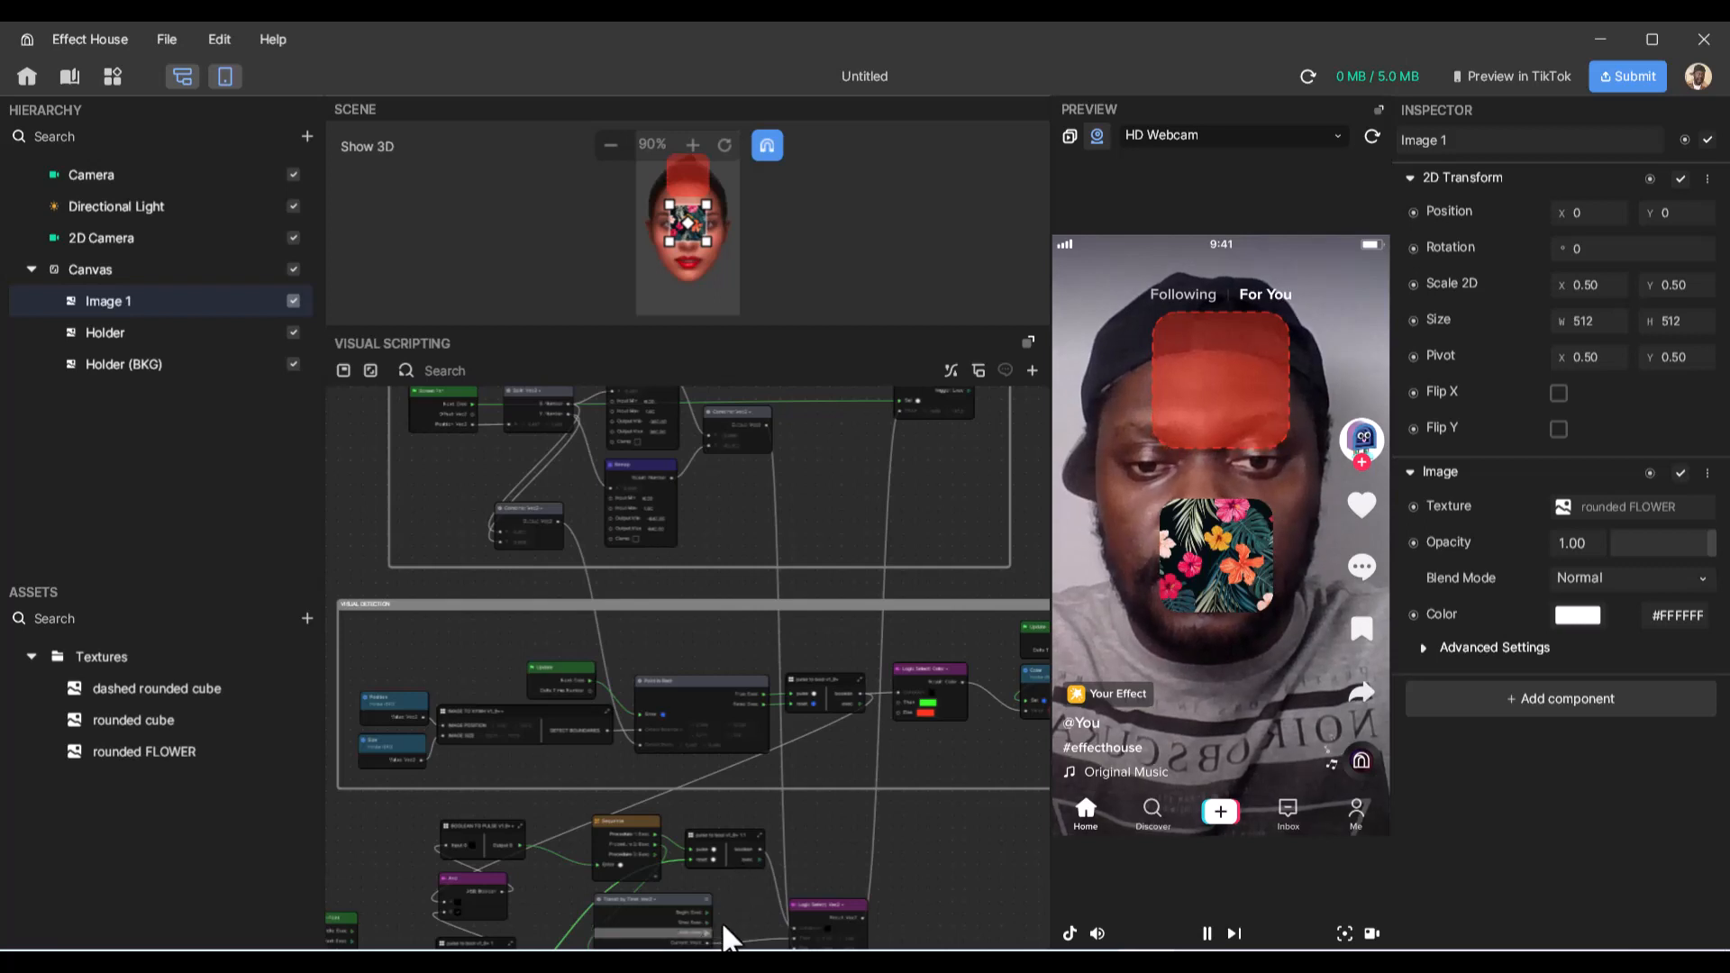
- Connect the Stay output of Transit by Time to the Set input of the Image 1 Position node
scroll(717, 942, up, 6)
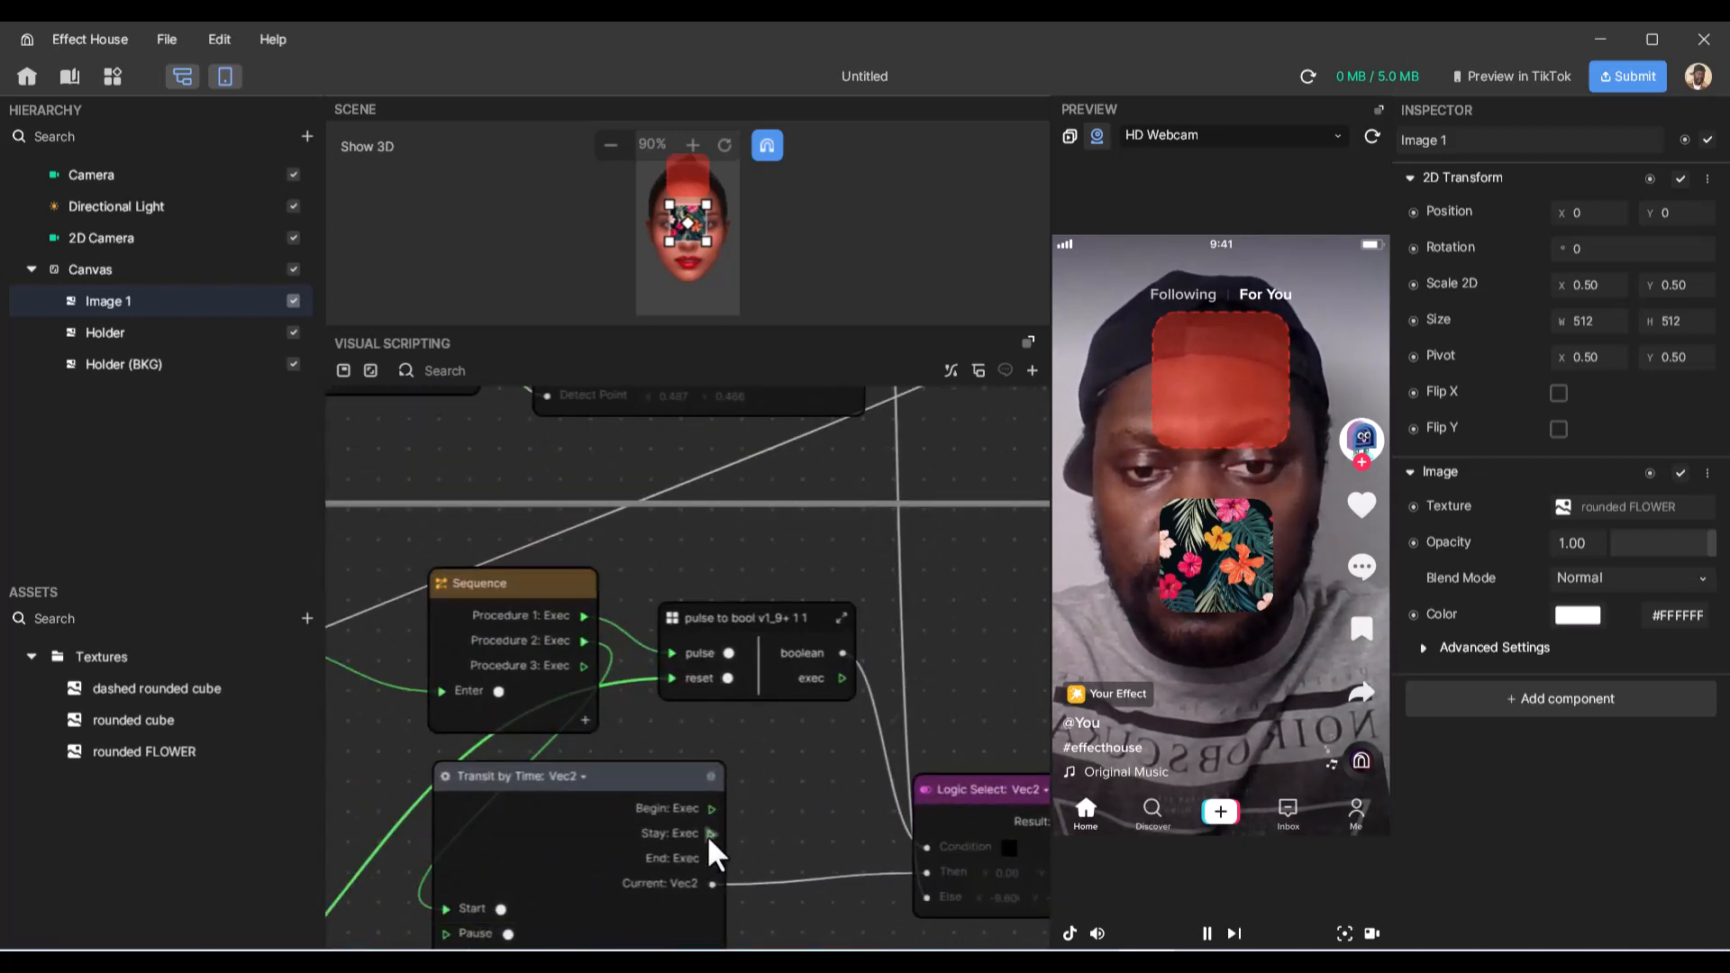
drag(707, 834, 808, 748)
scroll(808, 730, up, 2)
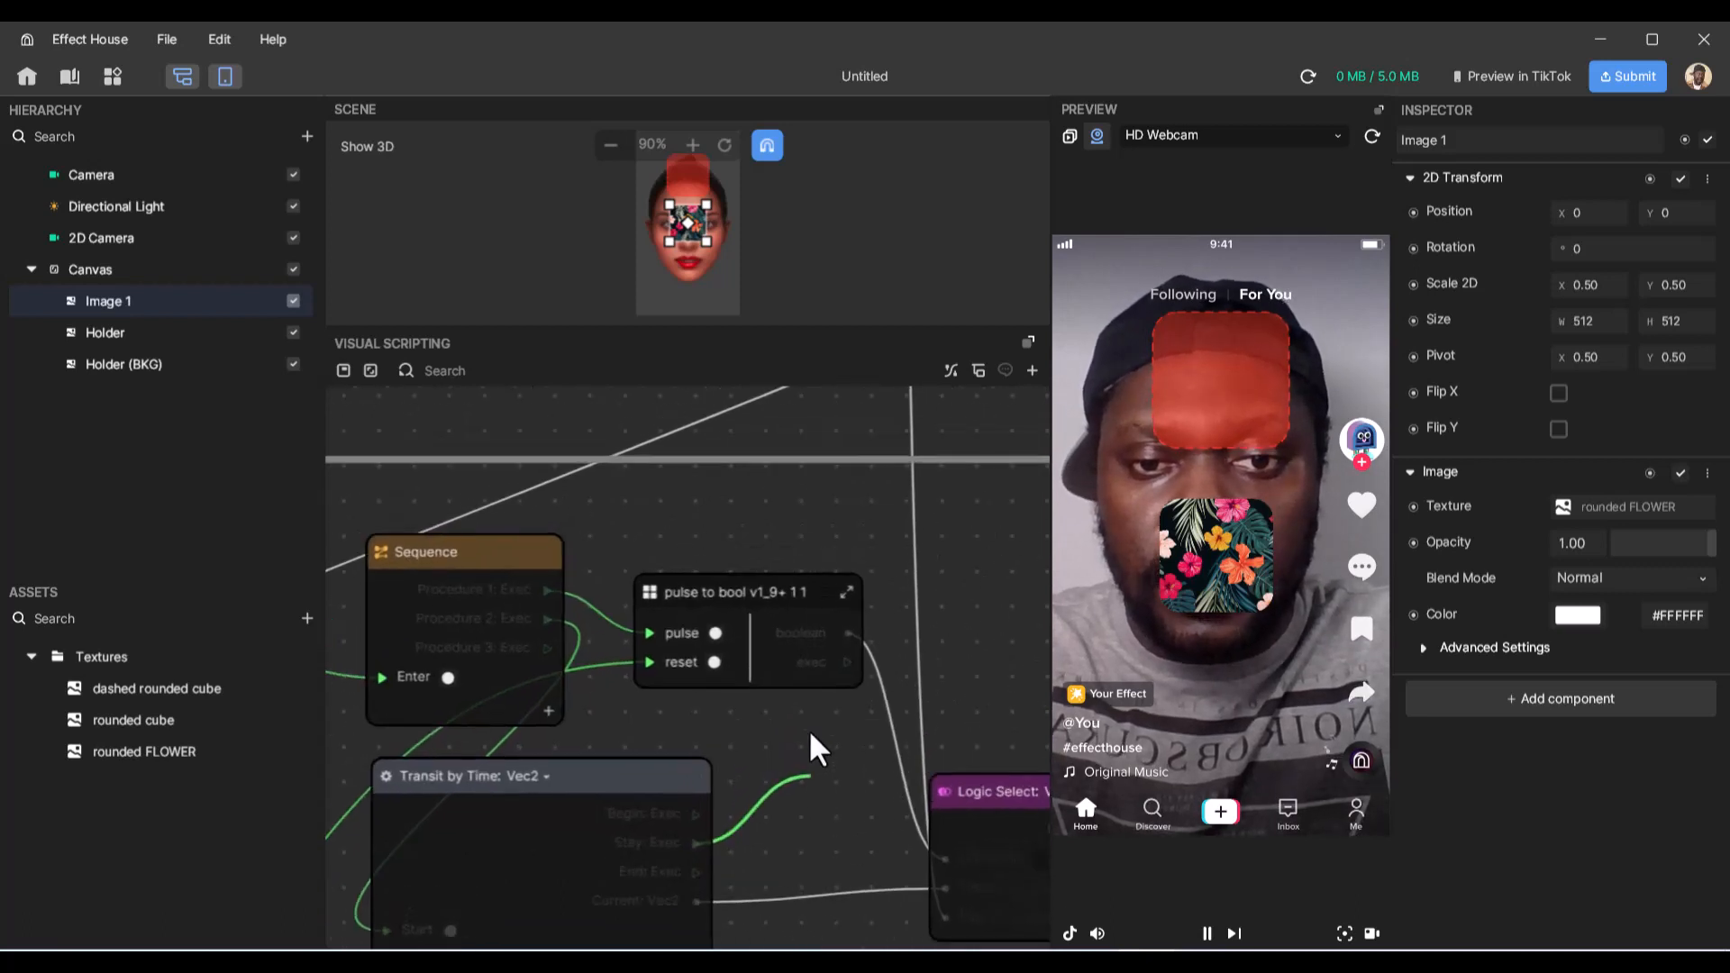
scroll(809, 730, down, 5)
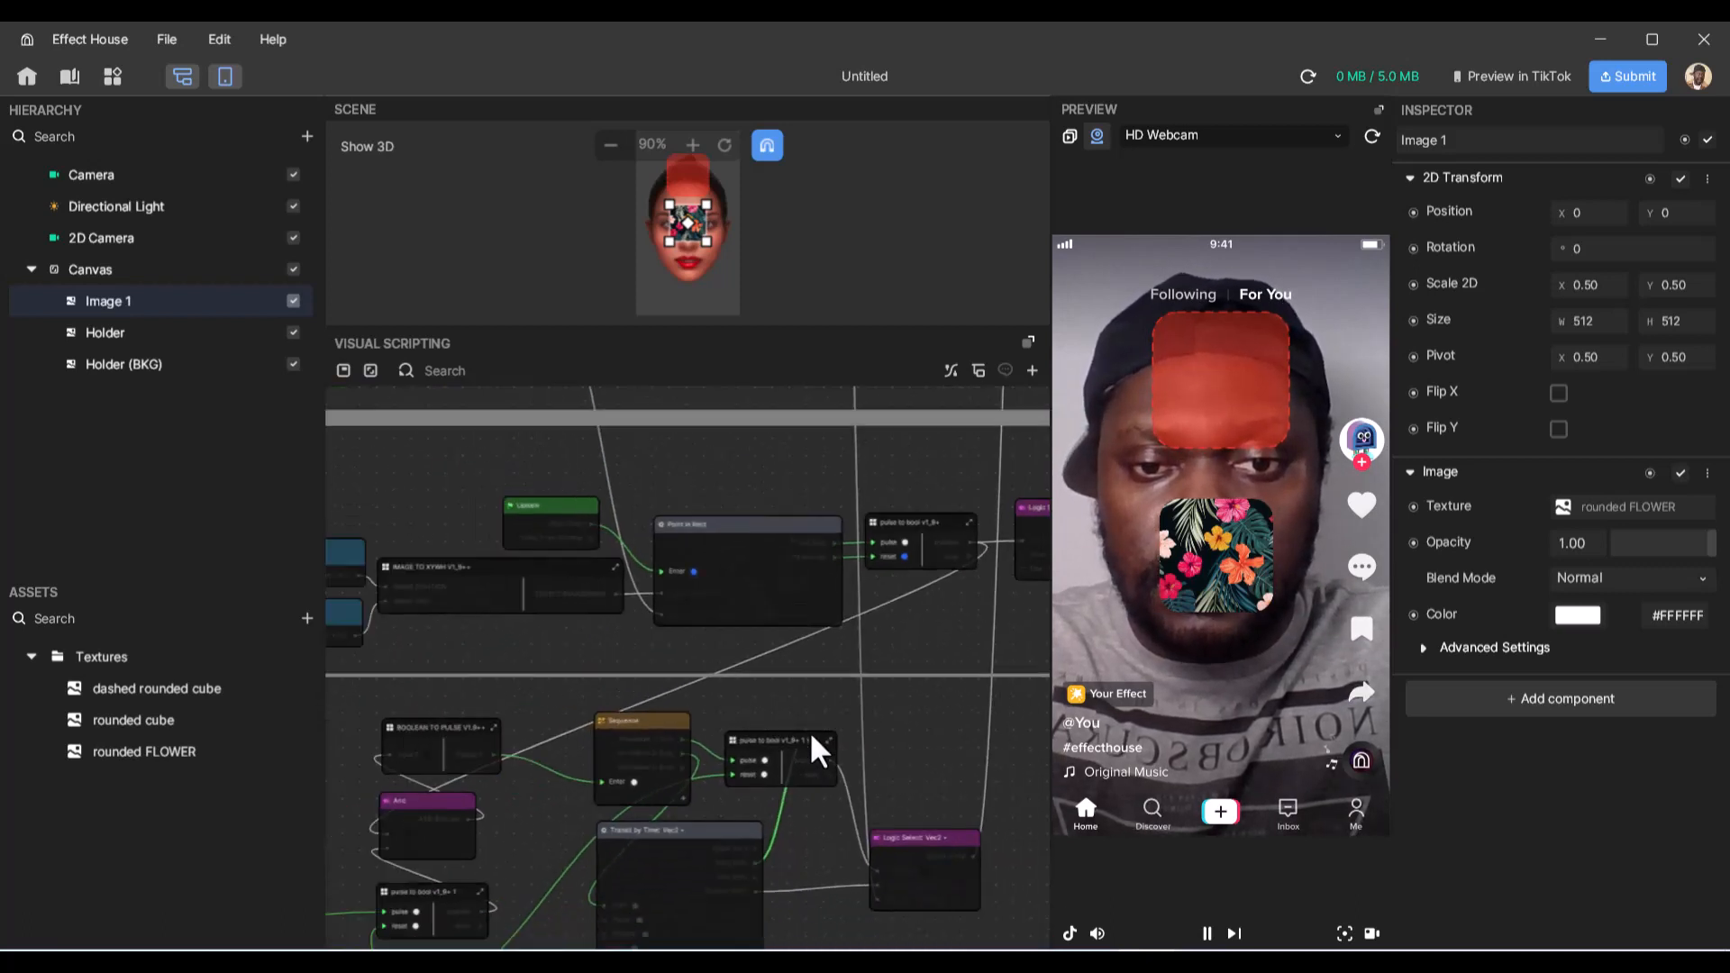
scroll(812, 735, down, 5)
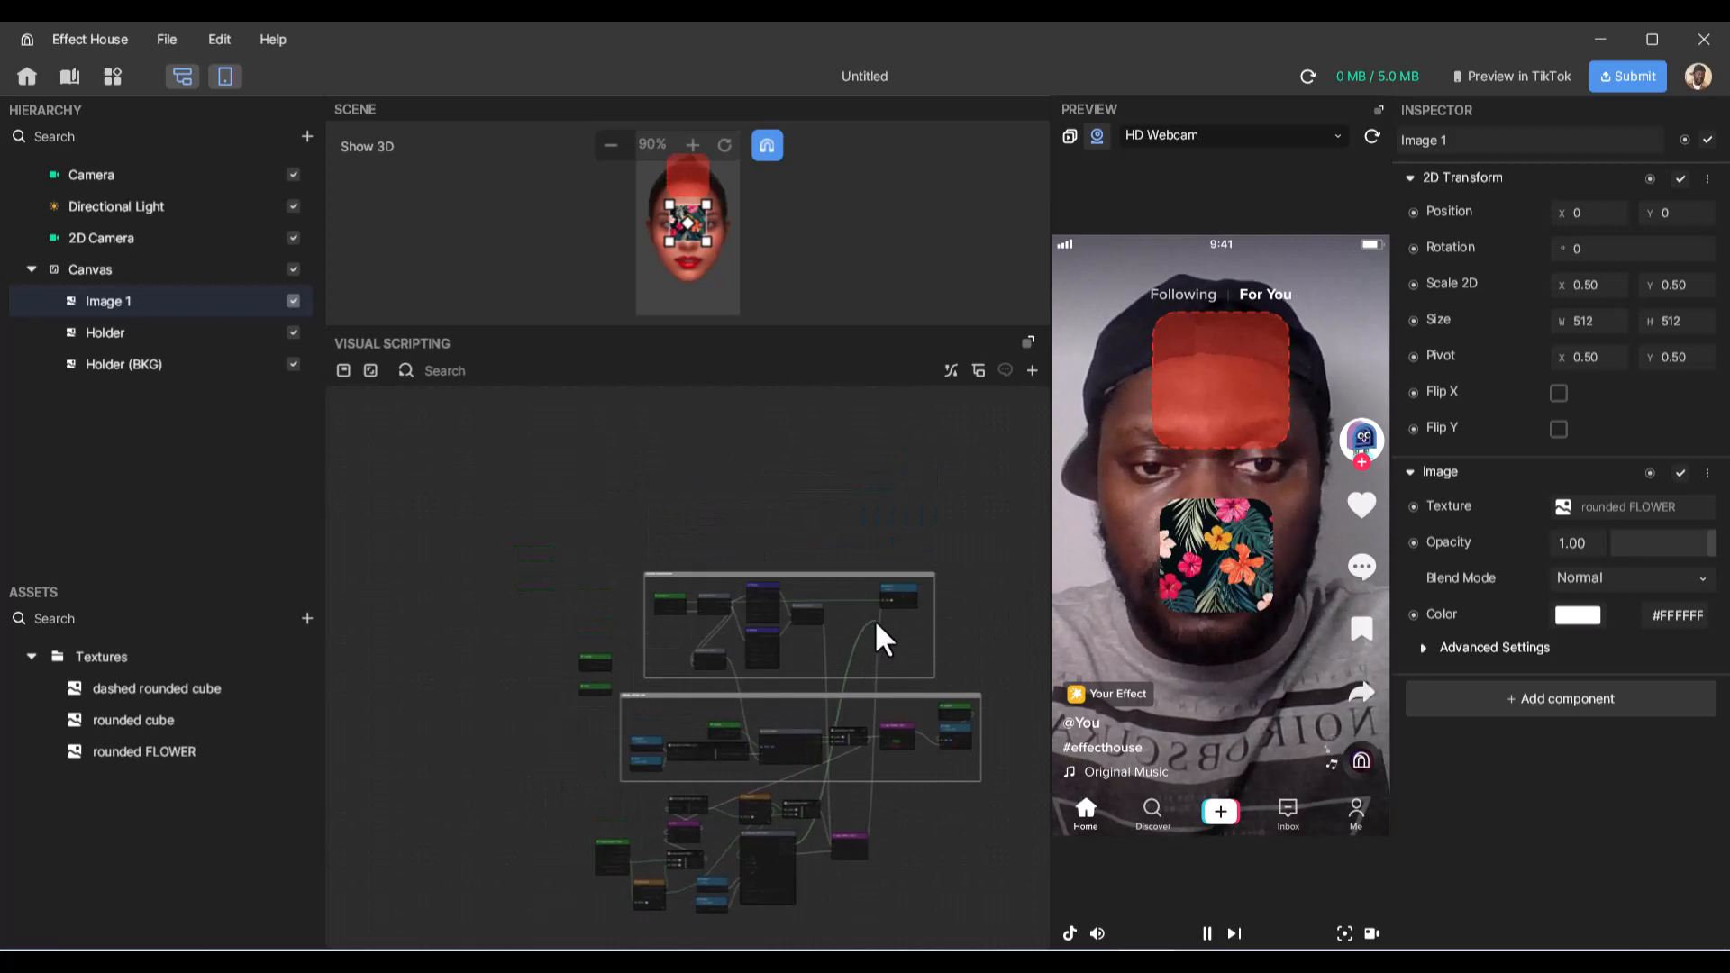
scroll(875, 621, up, 5)
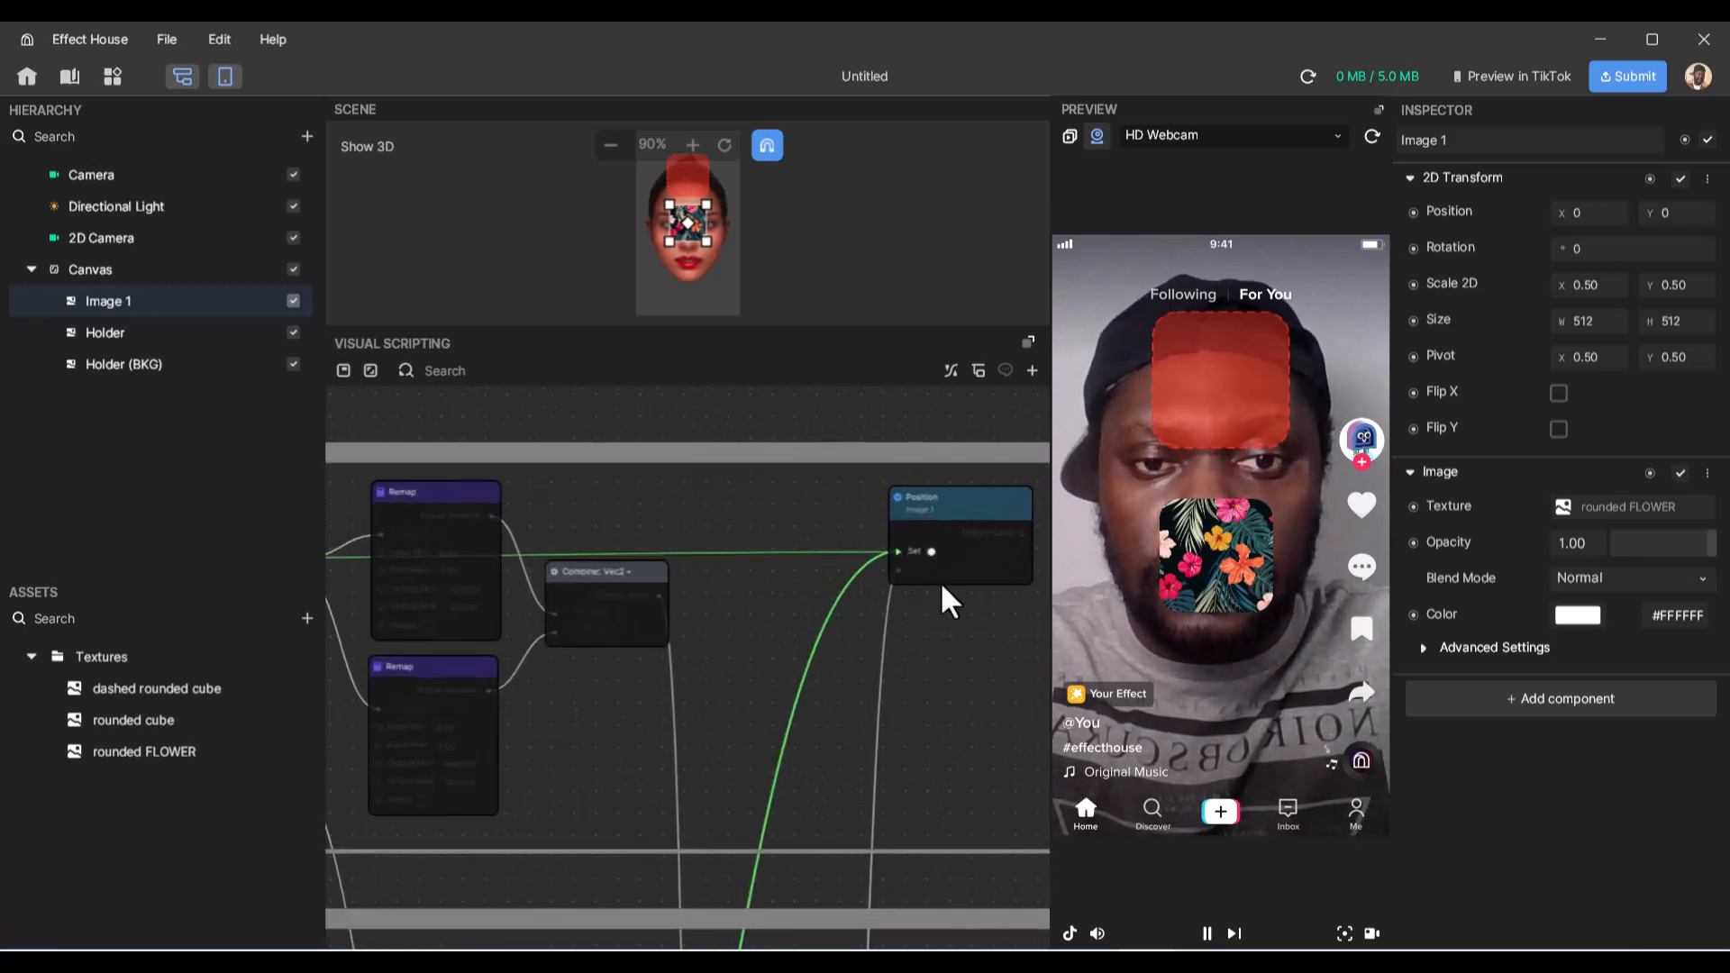
scroll(784, 671, down, 8)
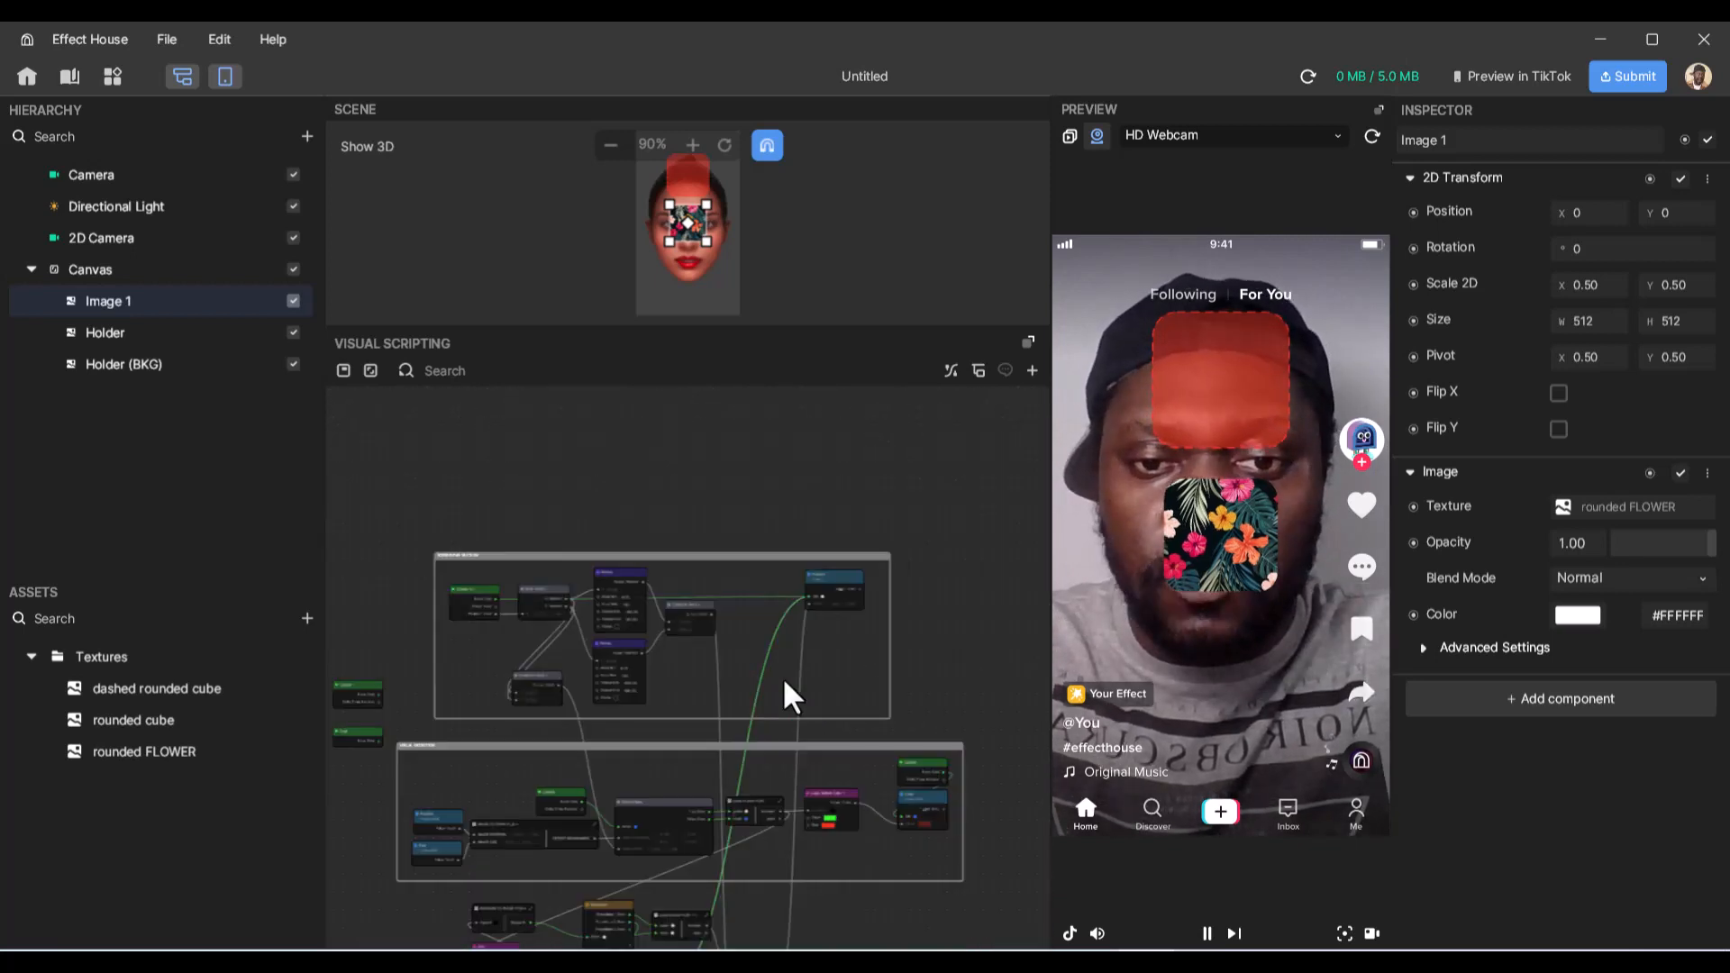
- Examine the new link from Transit by Time's Stay output up to the Set input of the Image 1 Position node
scroll(782, 677, down, 7)
ctrl+scroll(611, 802, up, 2)
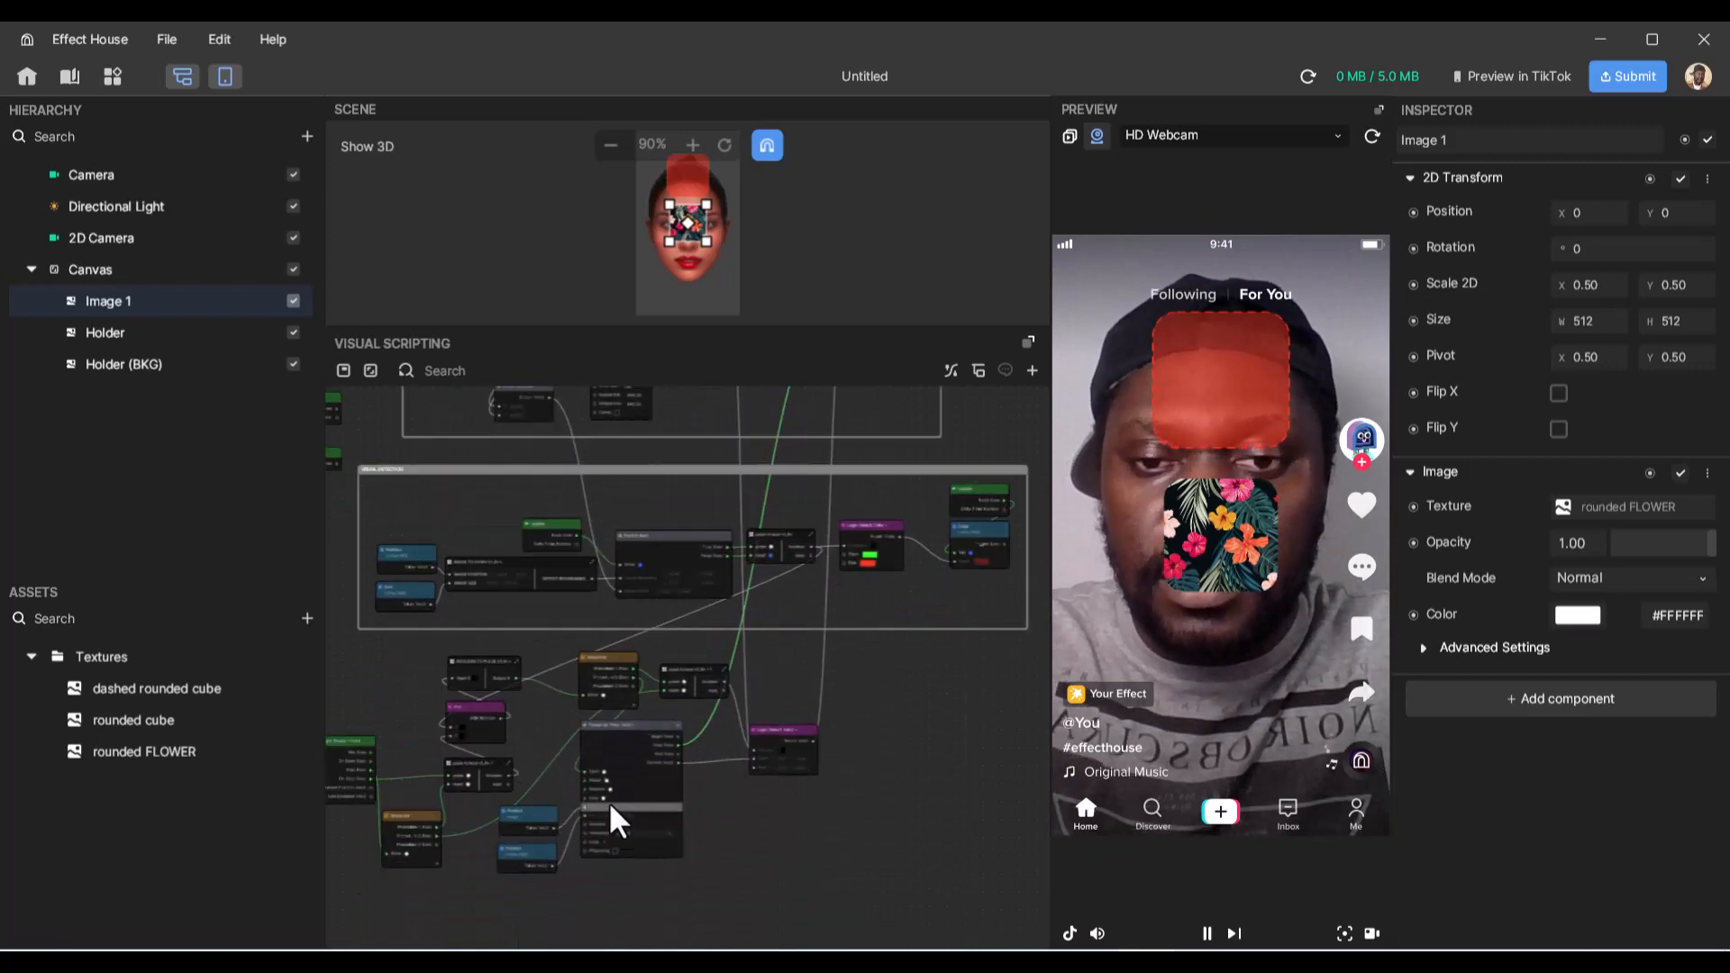
scroll(593, 791, up, 4)
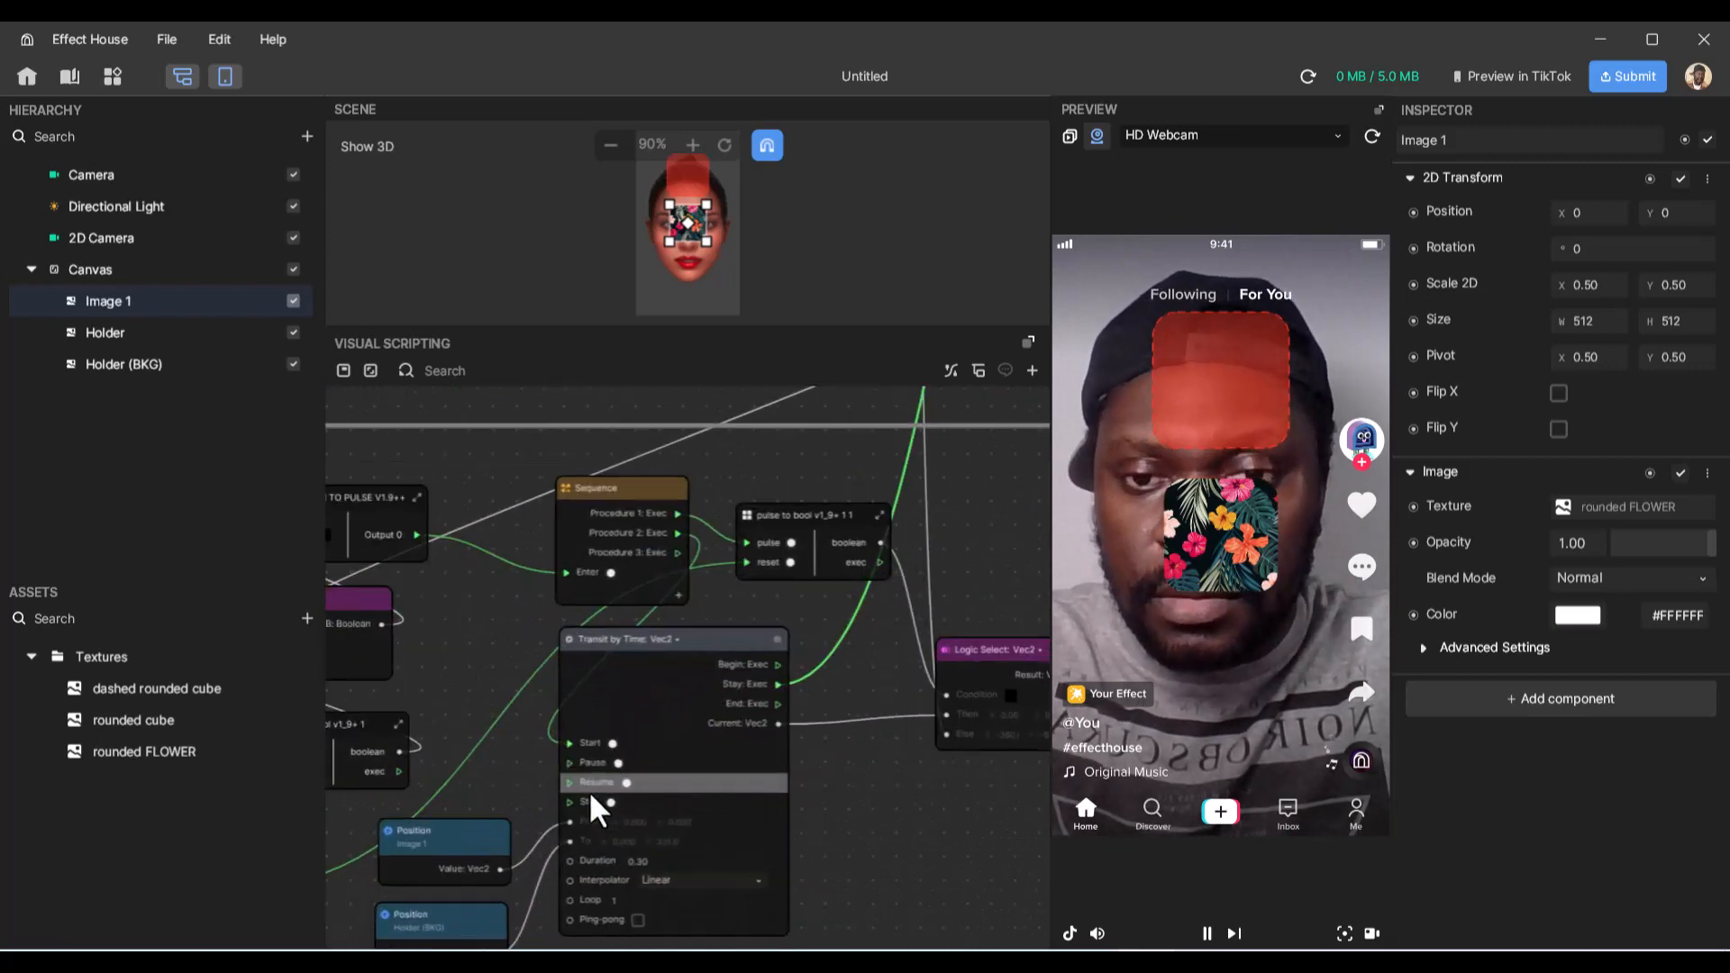
scroll(588, 791, up, 2)
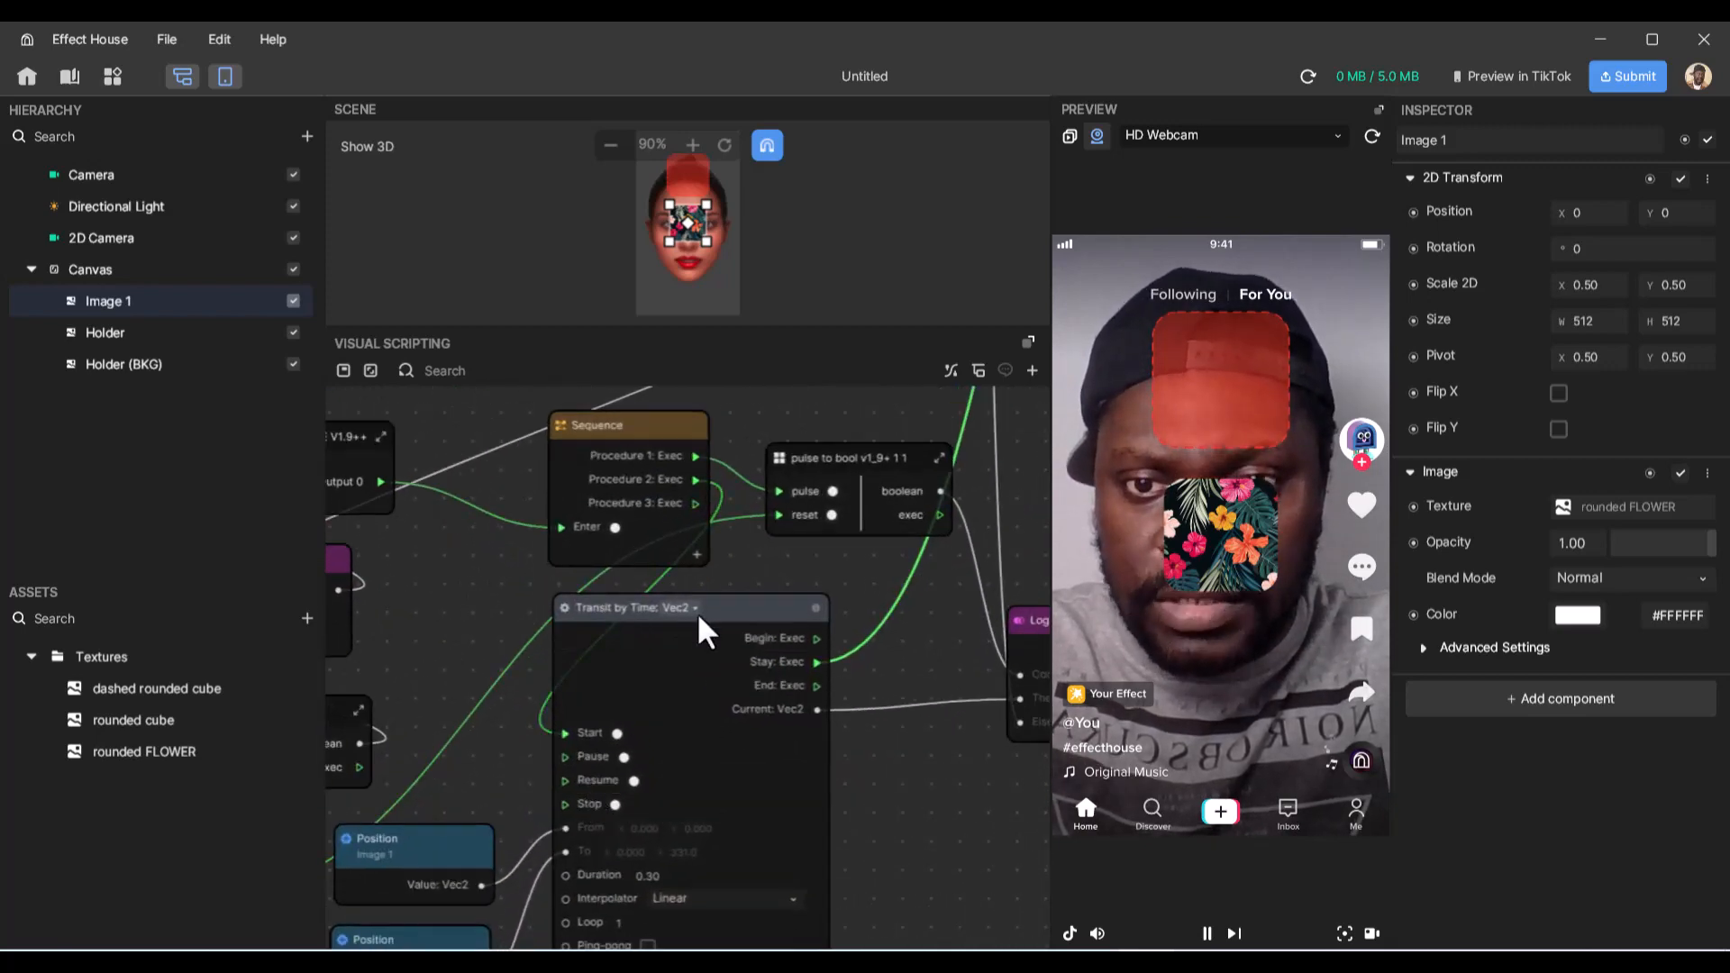
scroll(698, 613, up, 5)
scroll(728, 613, right, 3)
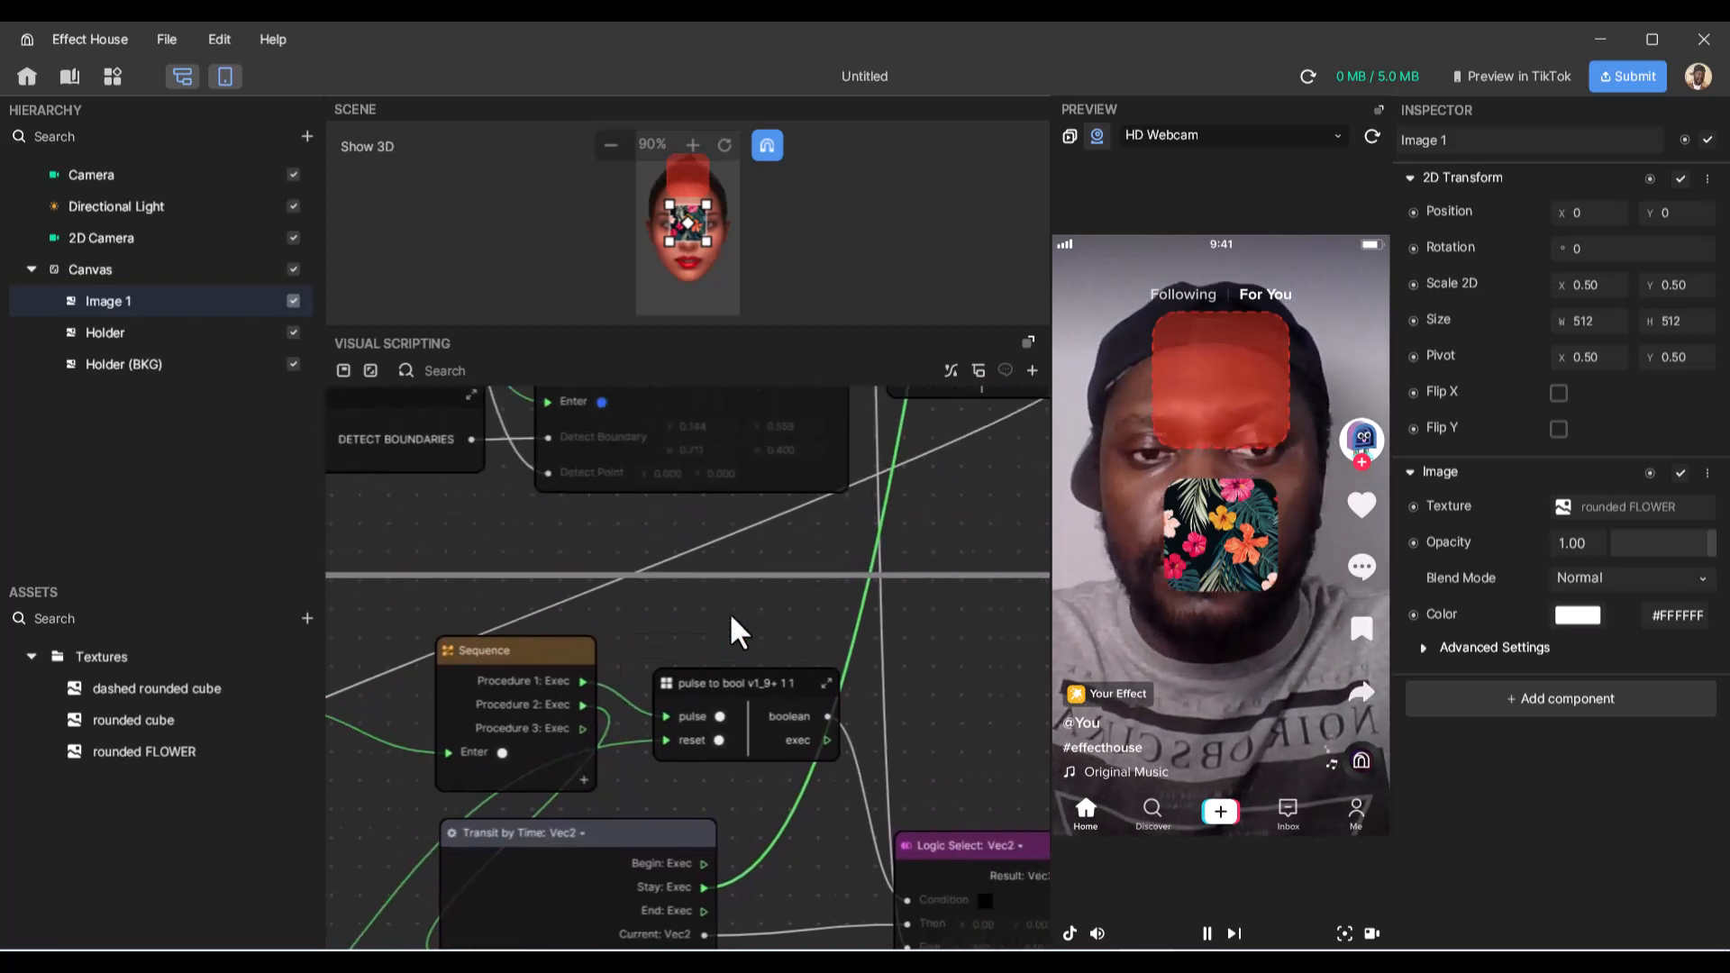
scroll(732, 622, right, 3)
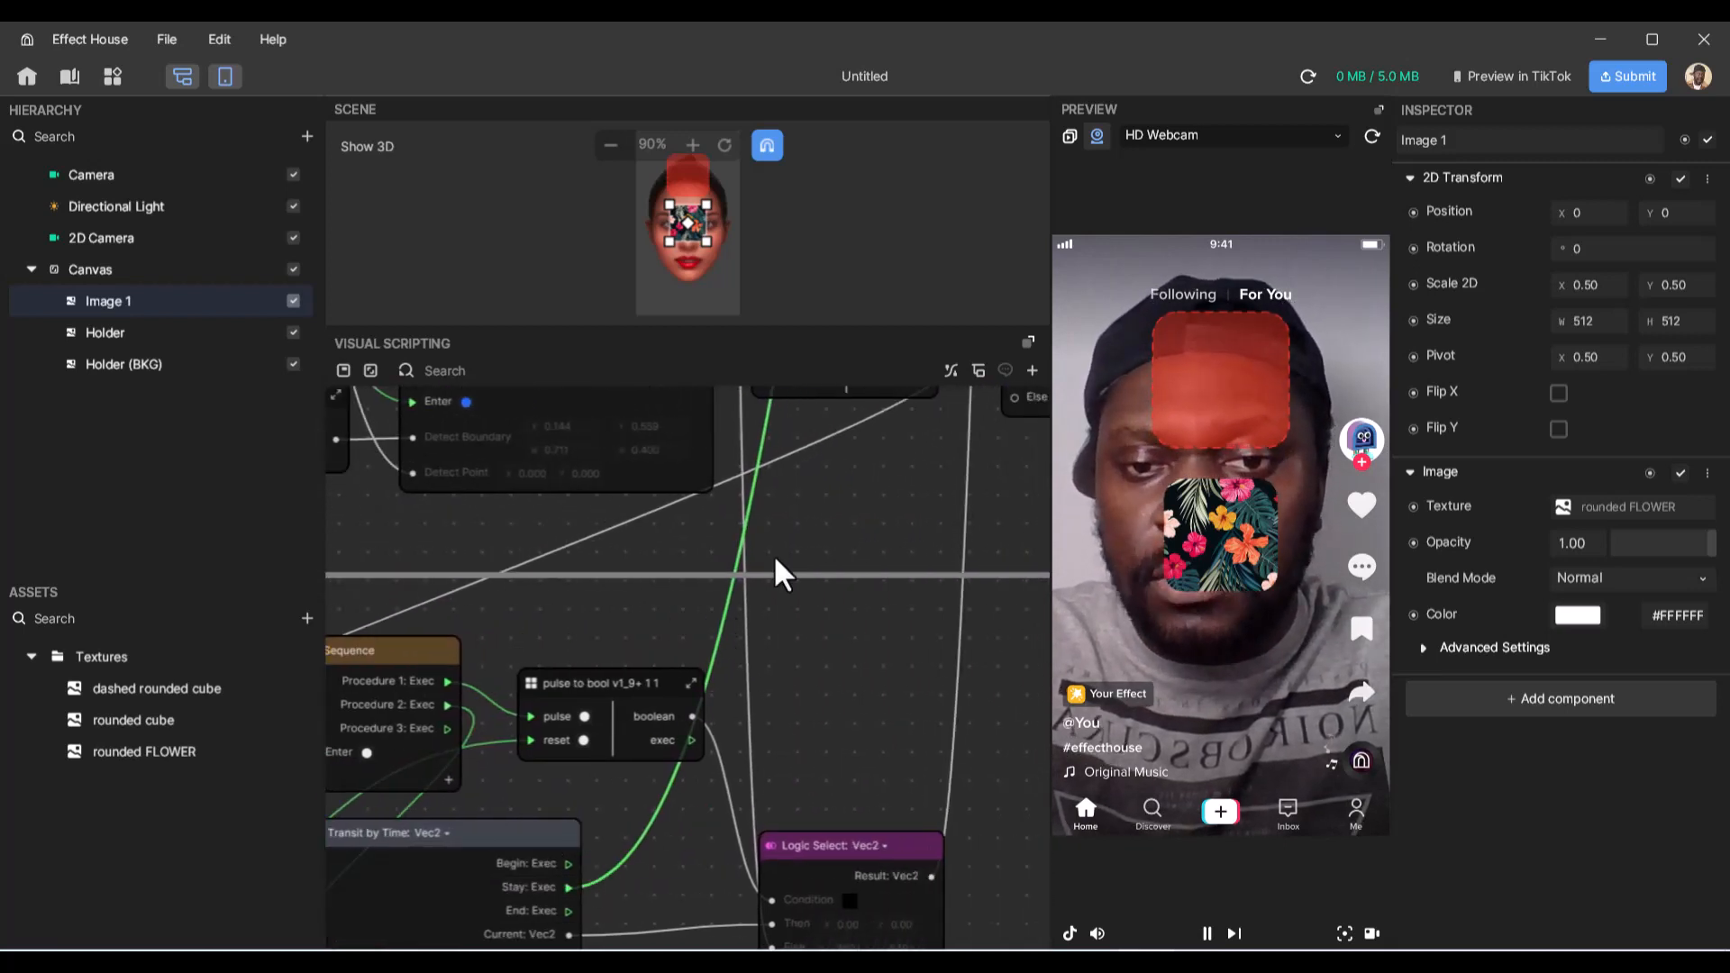
scroll(943, 618, up, 5)
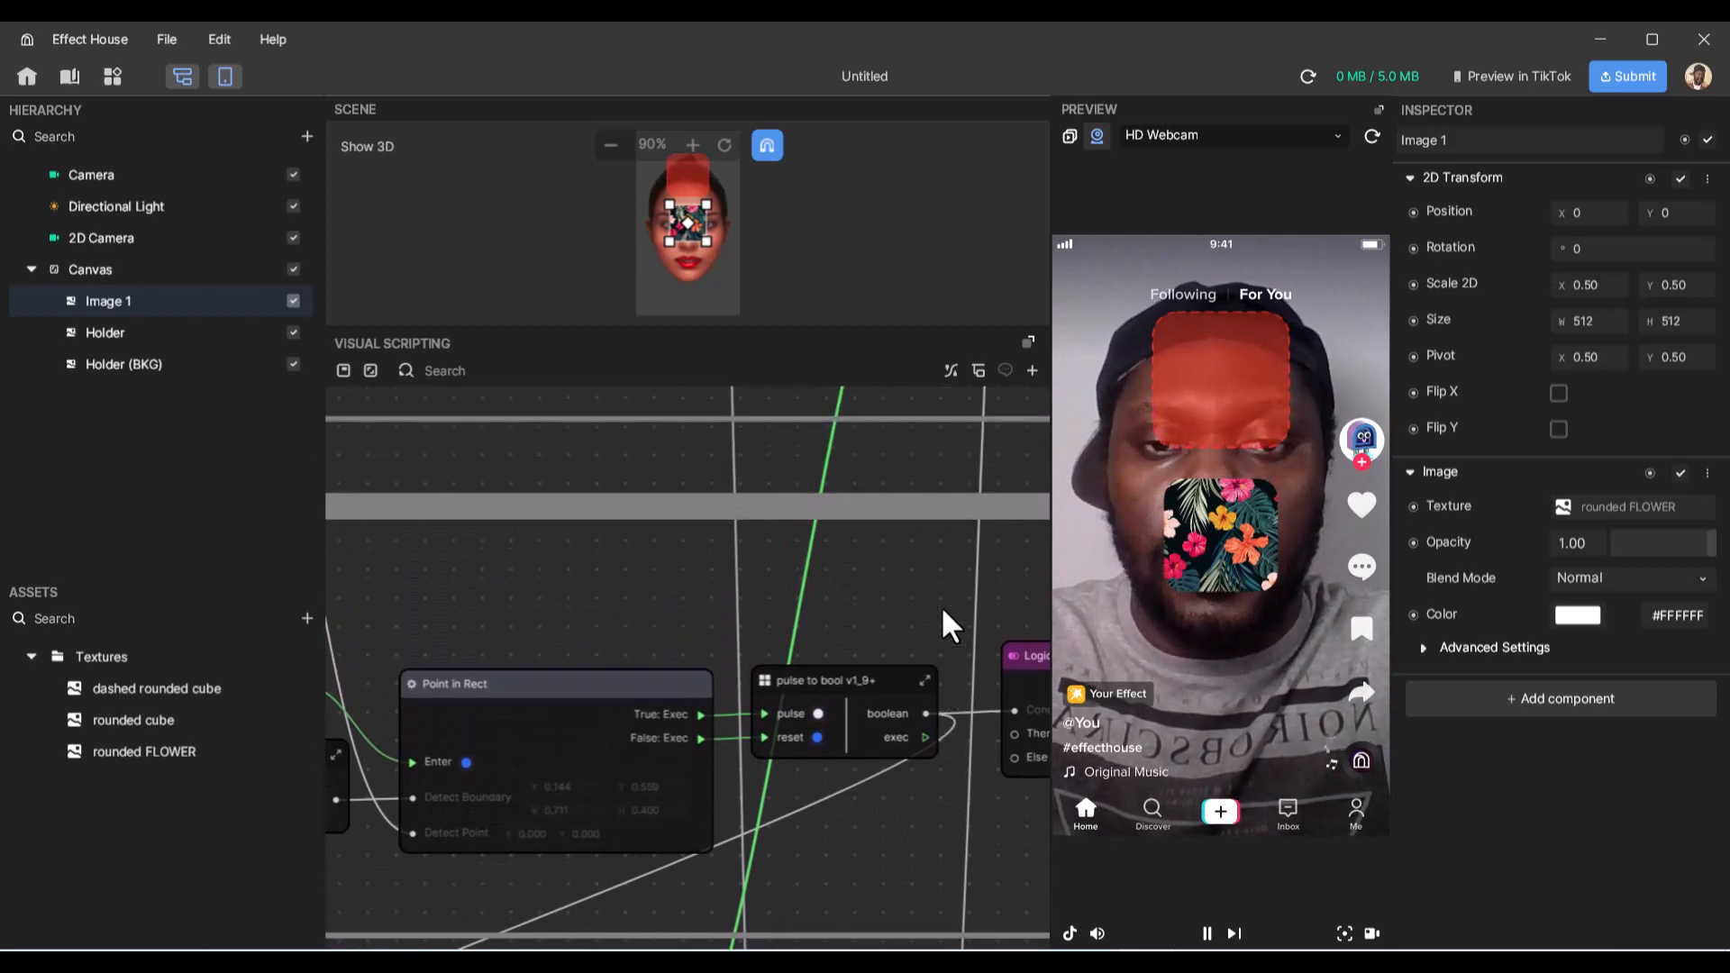
scroll(949, 622, up, 8)
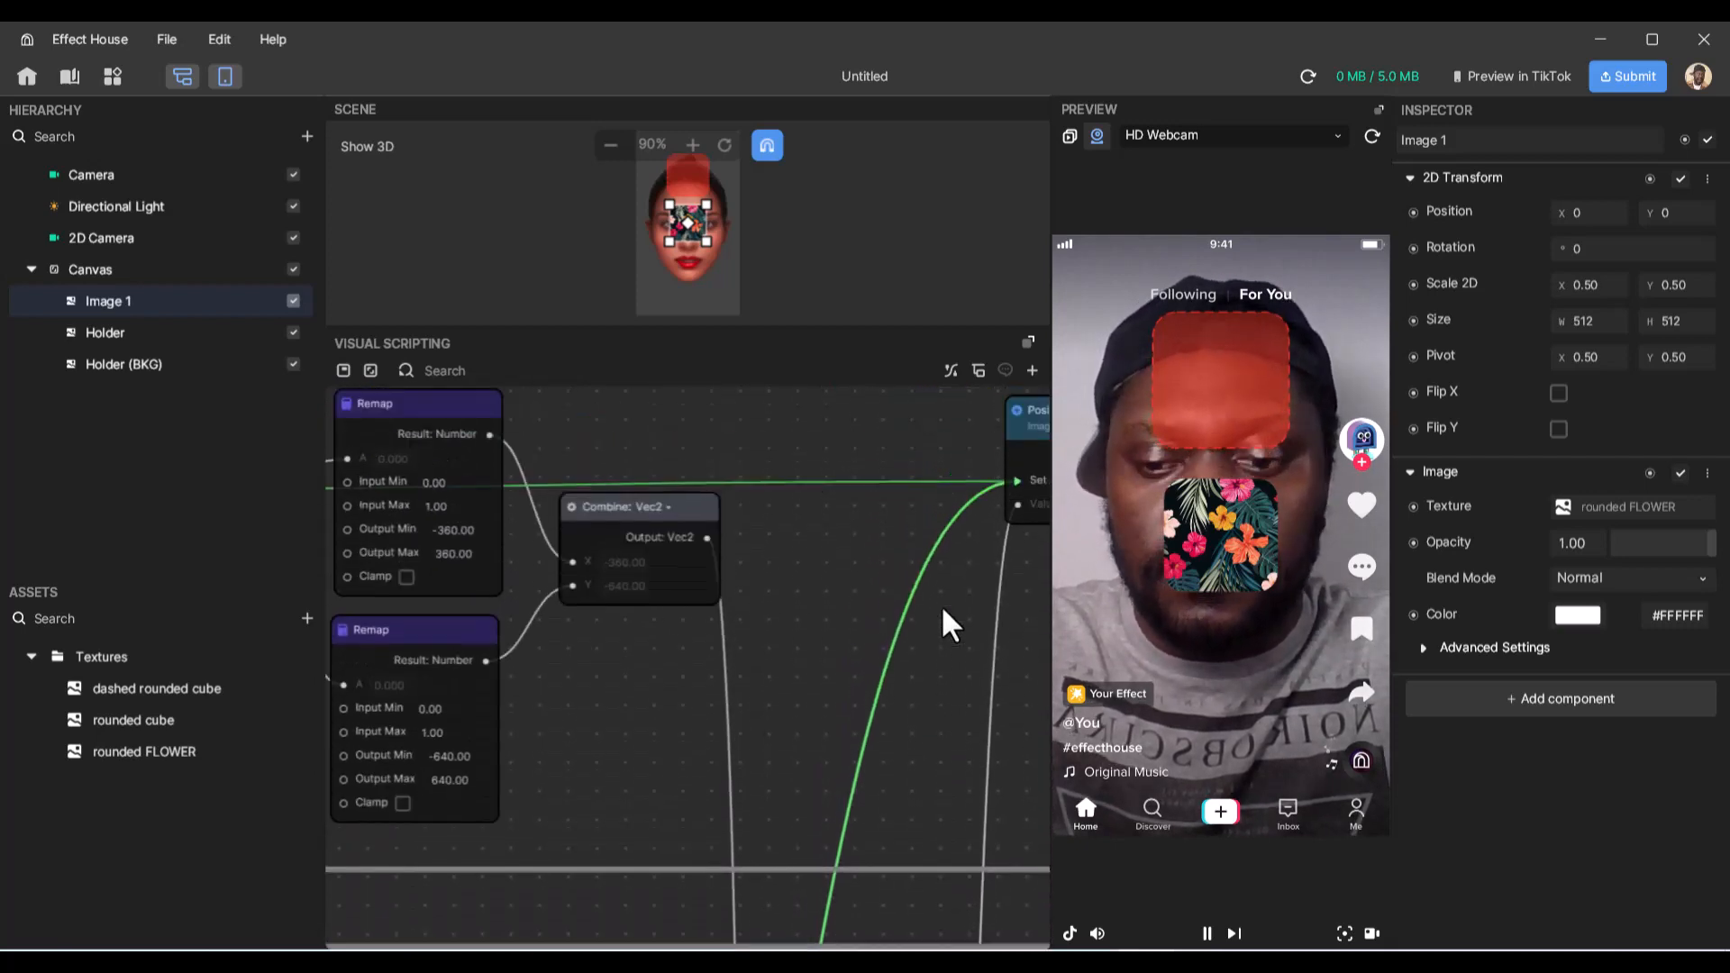
scroll(947, 620, right, 4)
scroll(946, 620, up, 1)
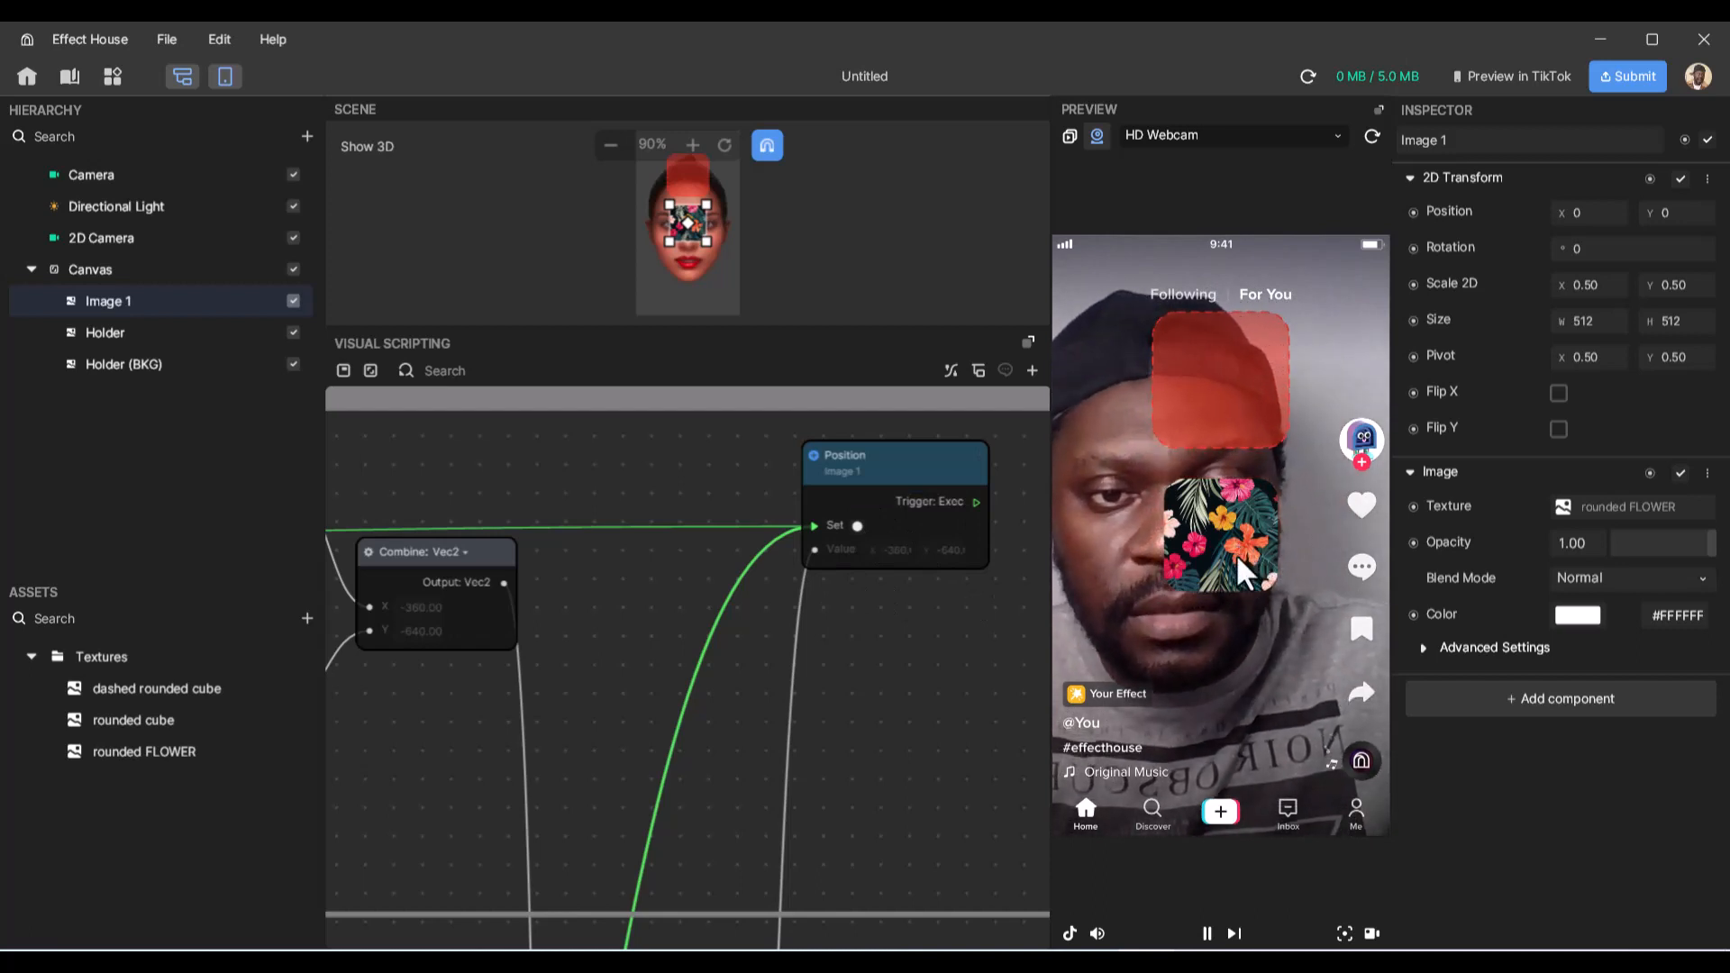
- Test dragging the flower image onto the holder in the preview, and restart the preview
drag(1237, 559, 1235, 467)
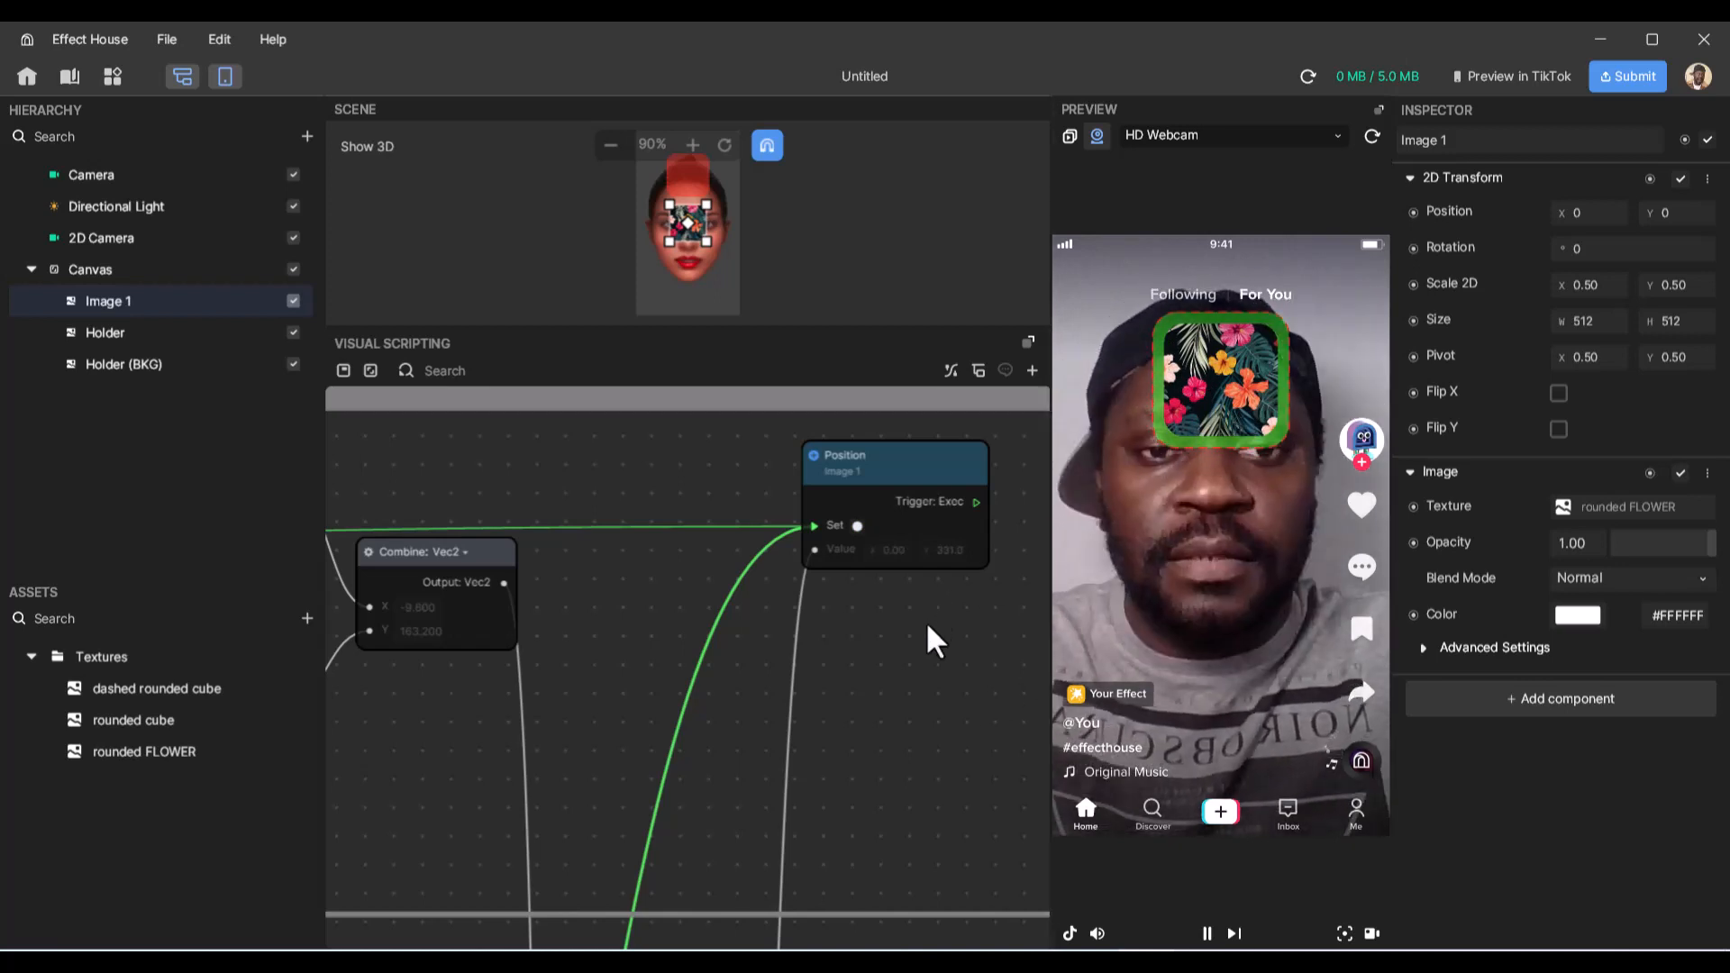
scroll(934, 641, down, 4)
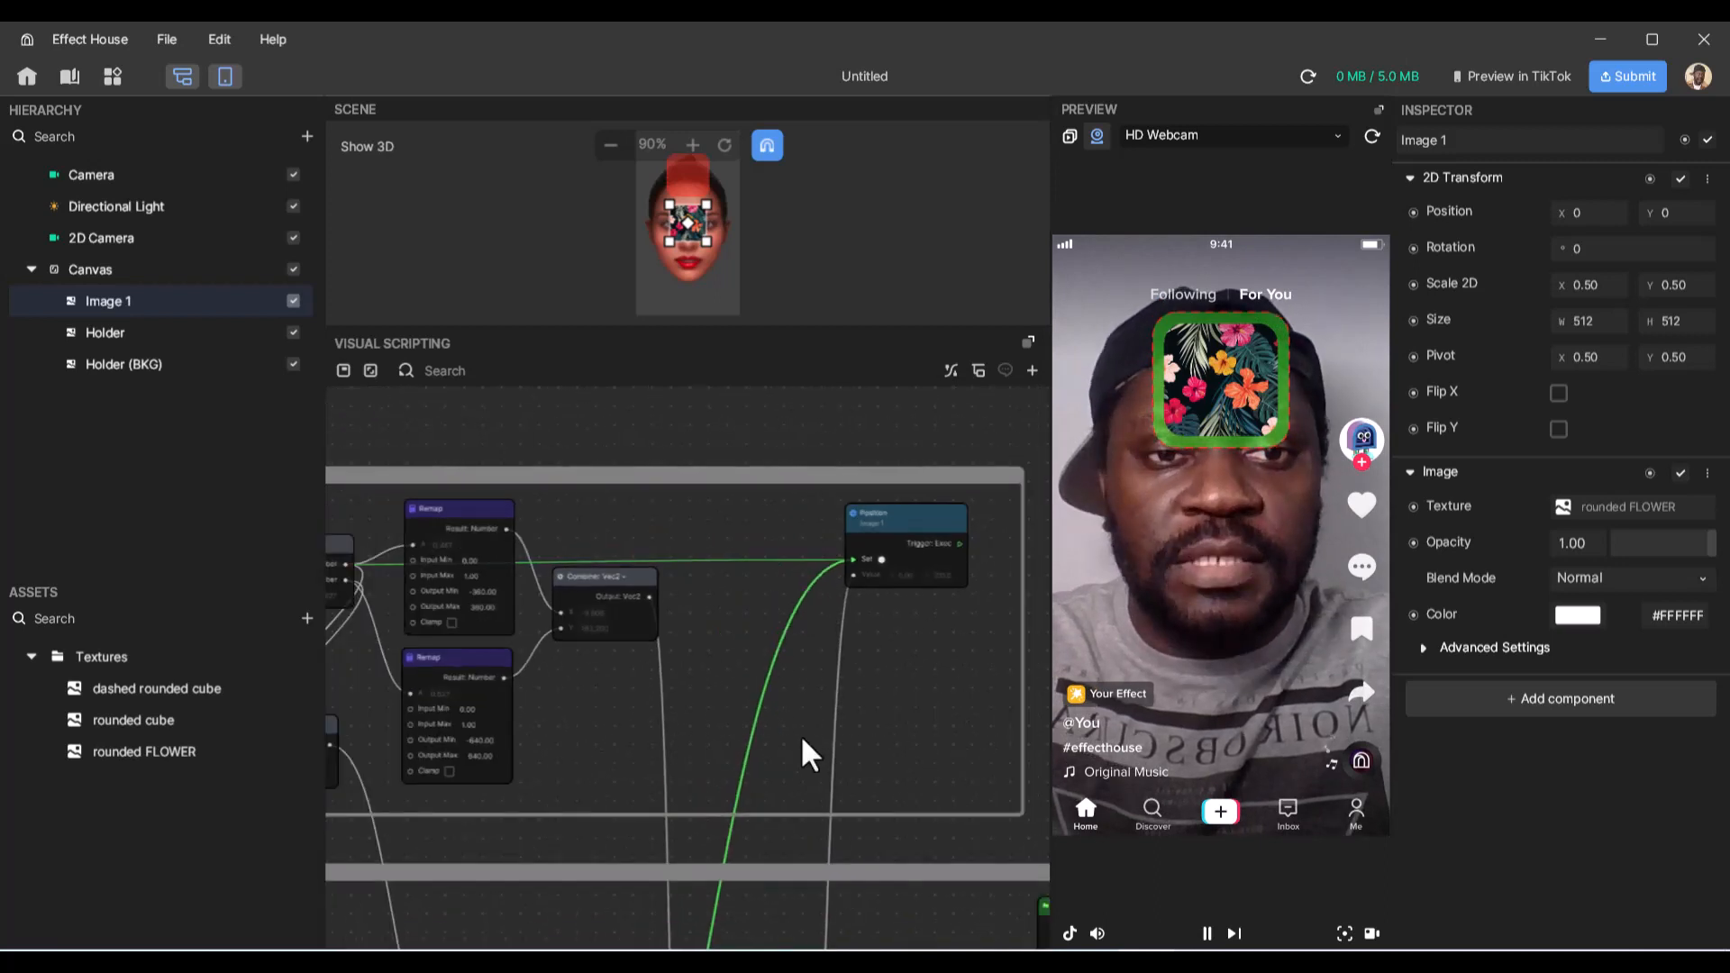
scroll(805, 753, down, 5)
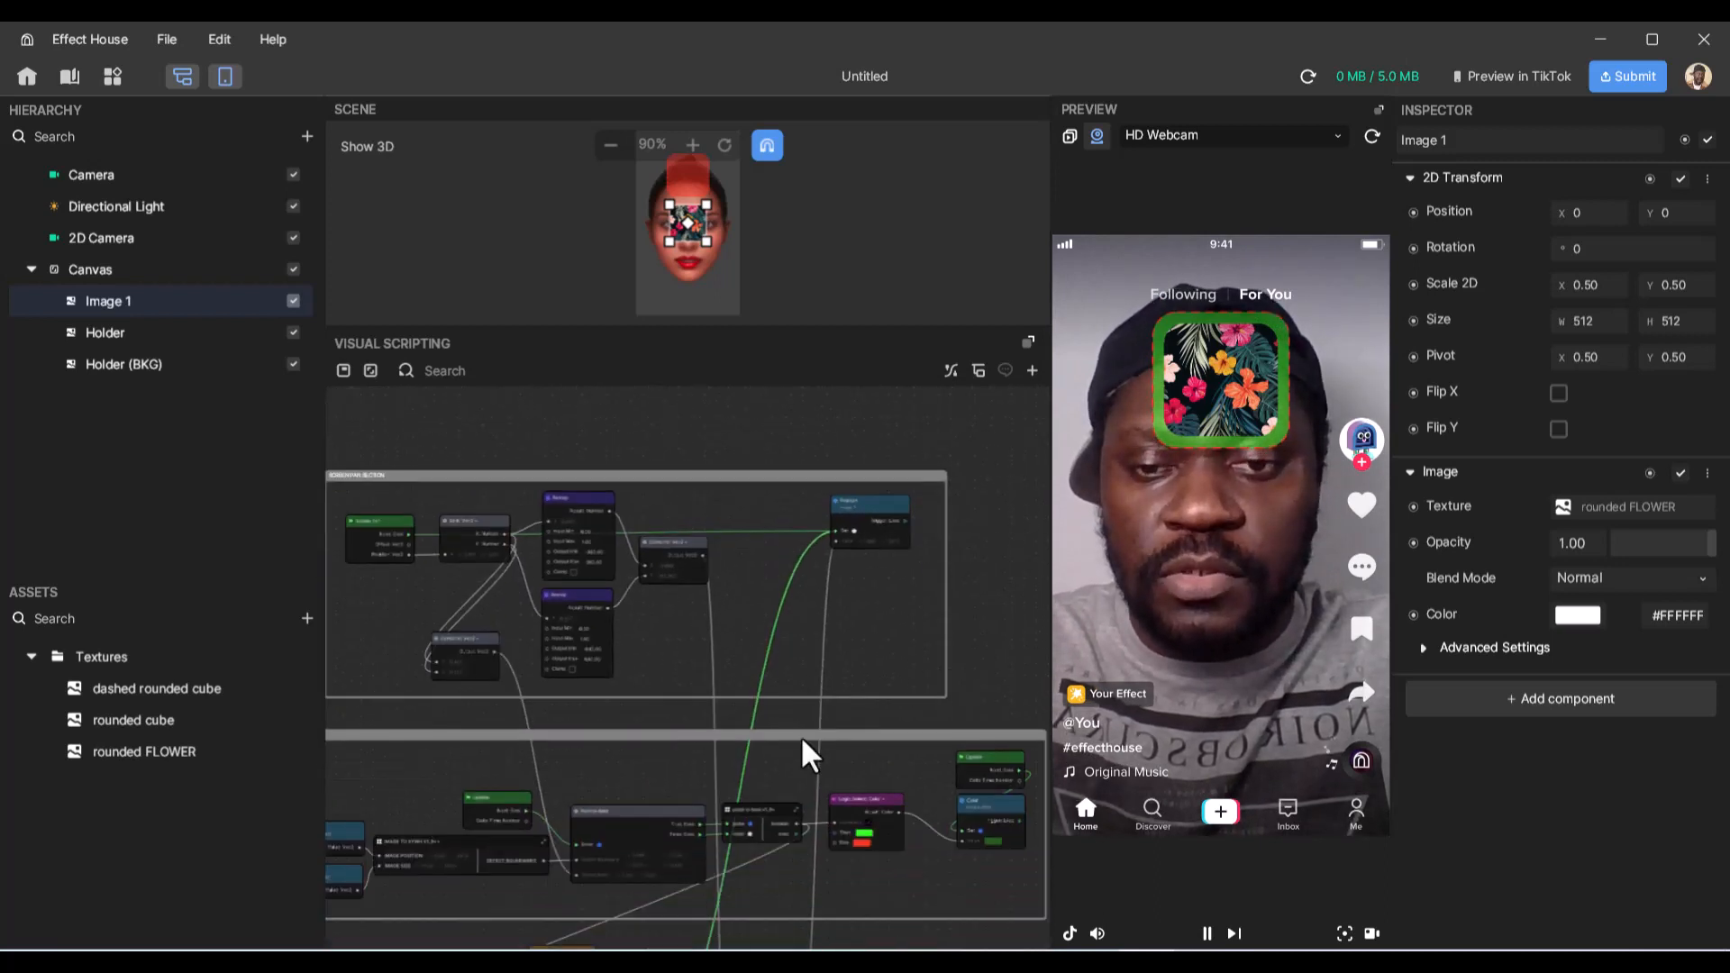
scroll(804, 754, down, 3)
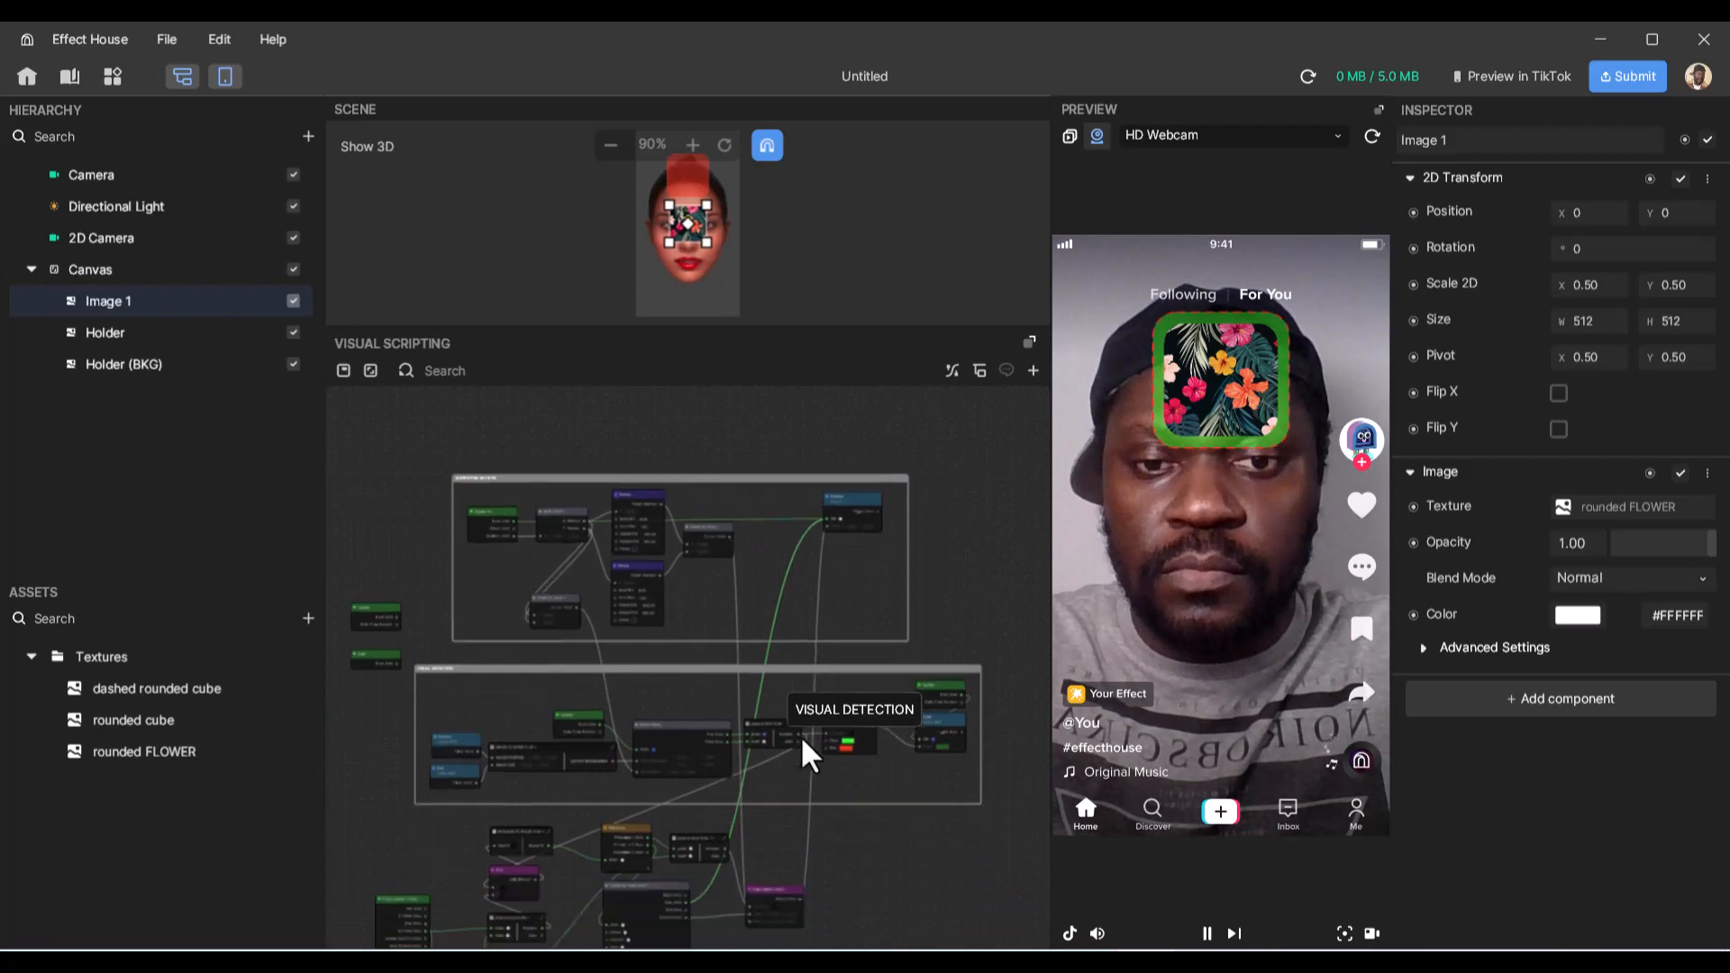
scroll(805, 753, down, 3)
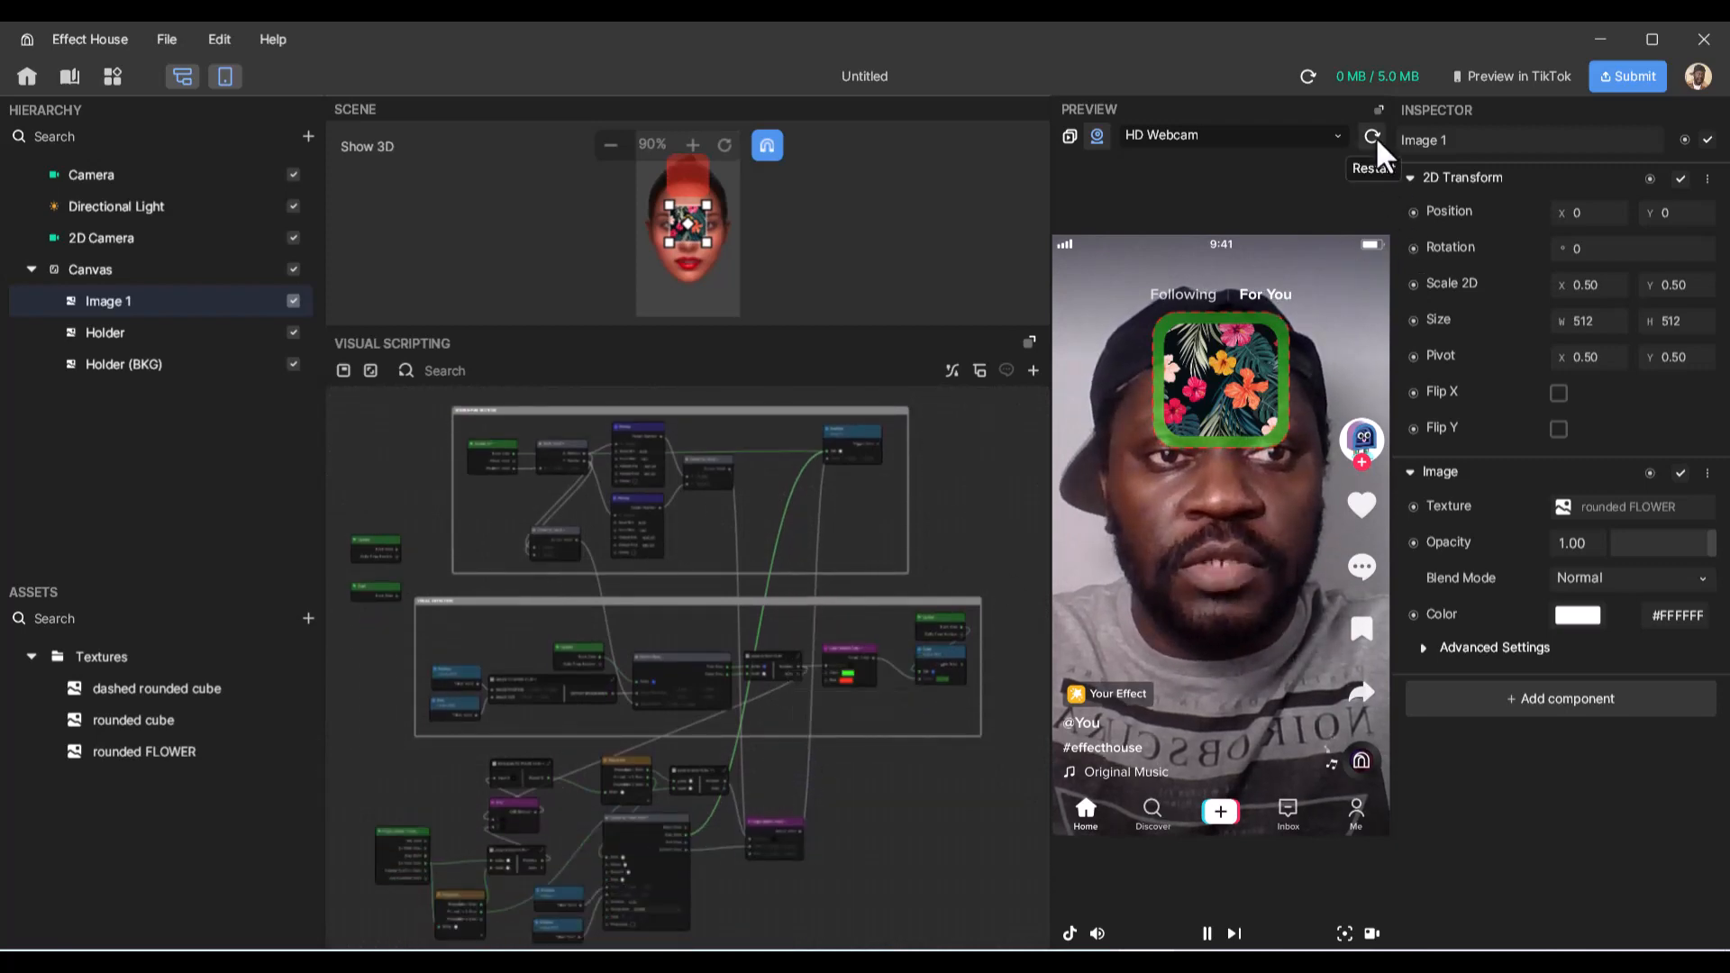
click(1373, 138)
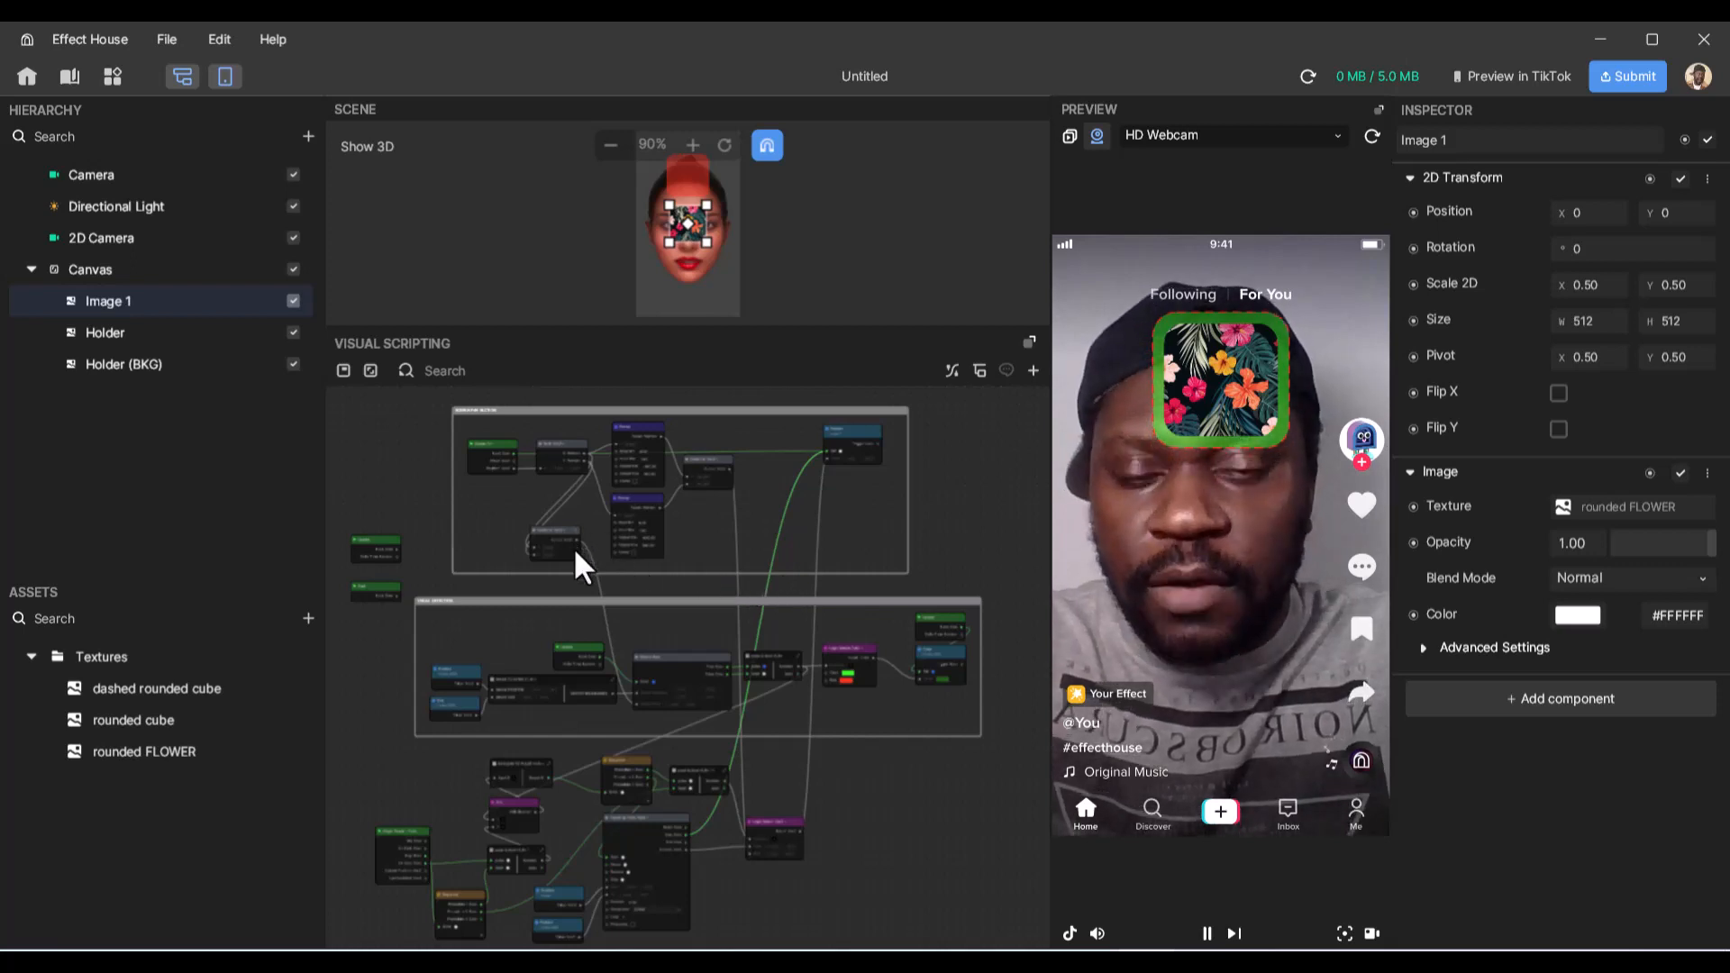
- Enlarge the visual scripting editor to full size and reset the graph view to show all nodes
scroll(591, 576, up, 5)
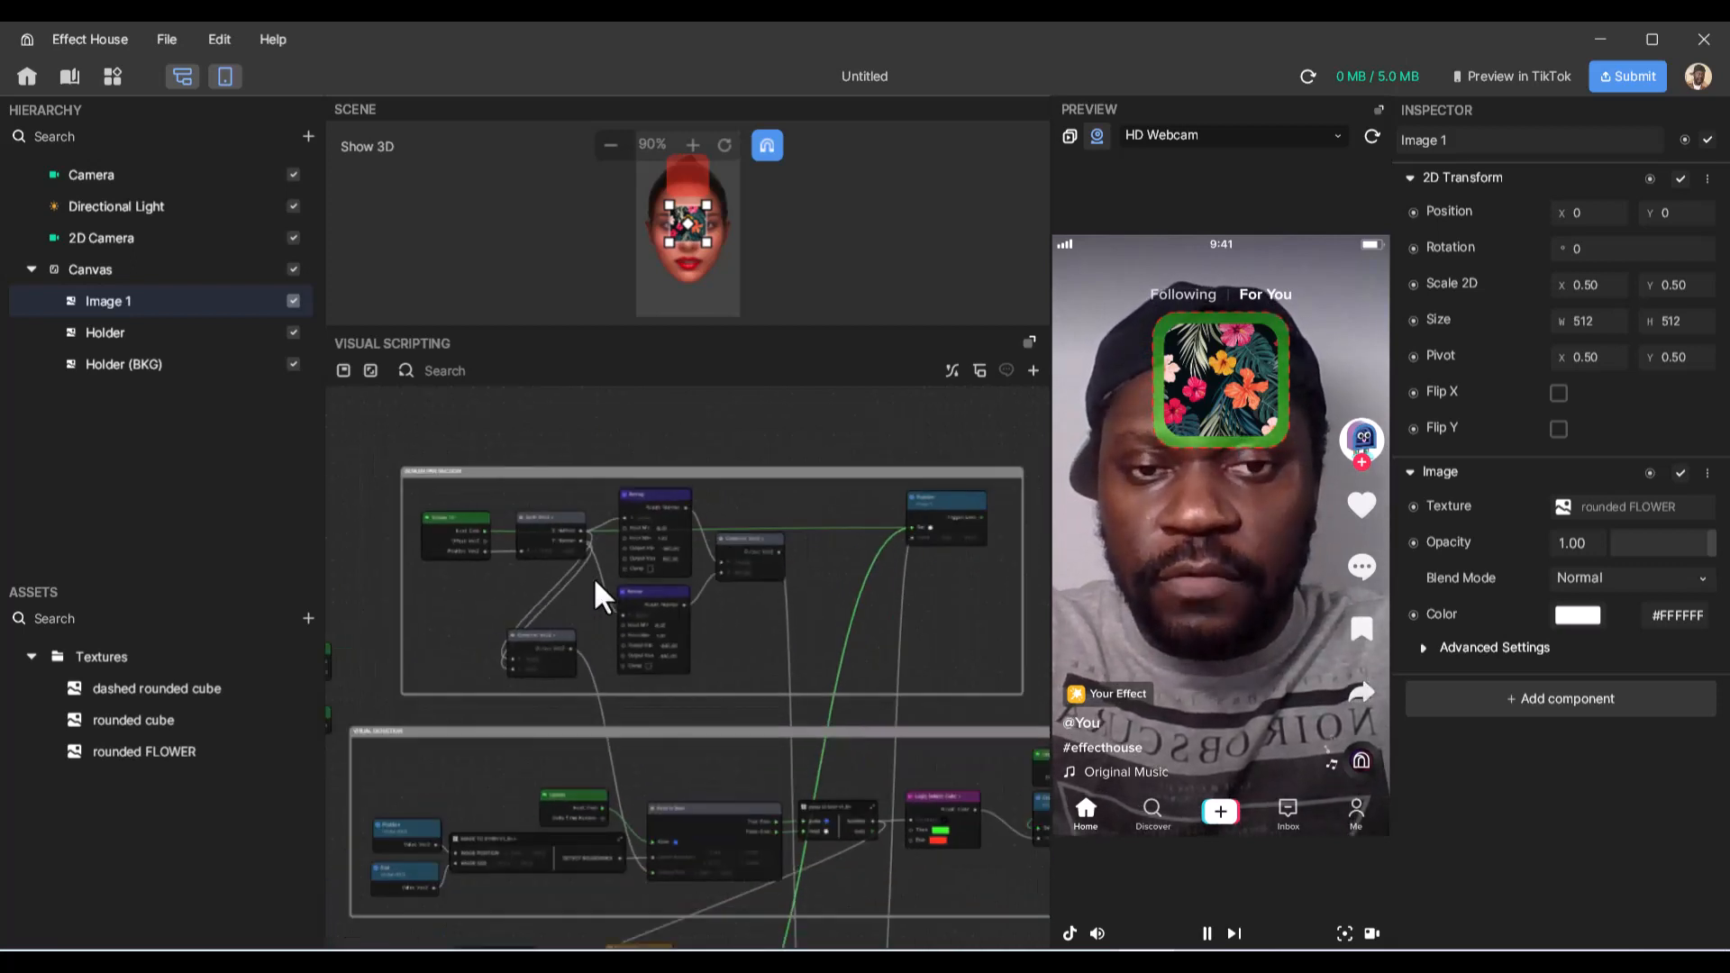
click(1032, 343)
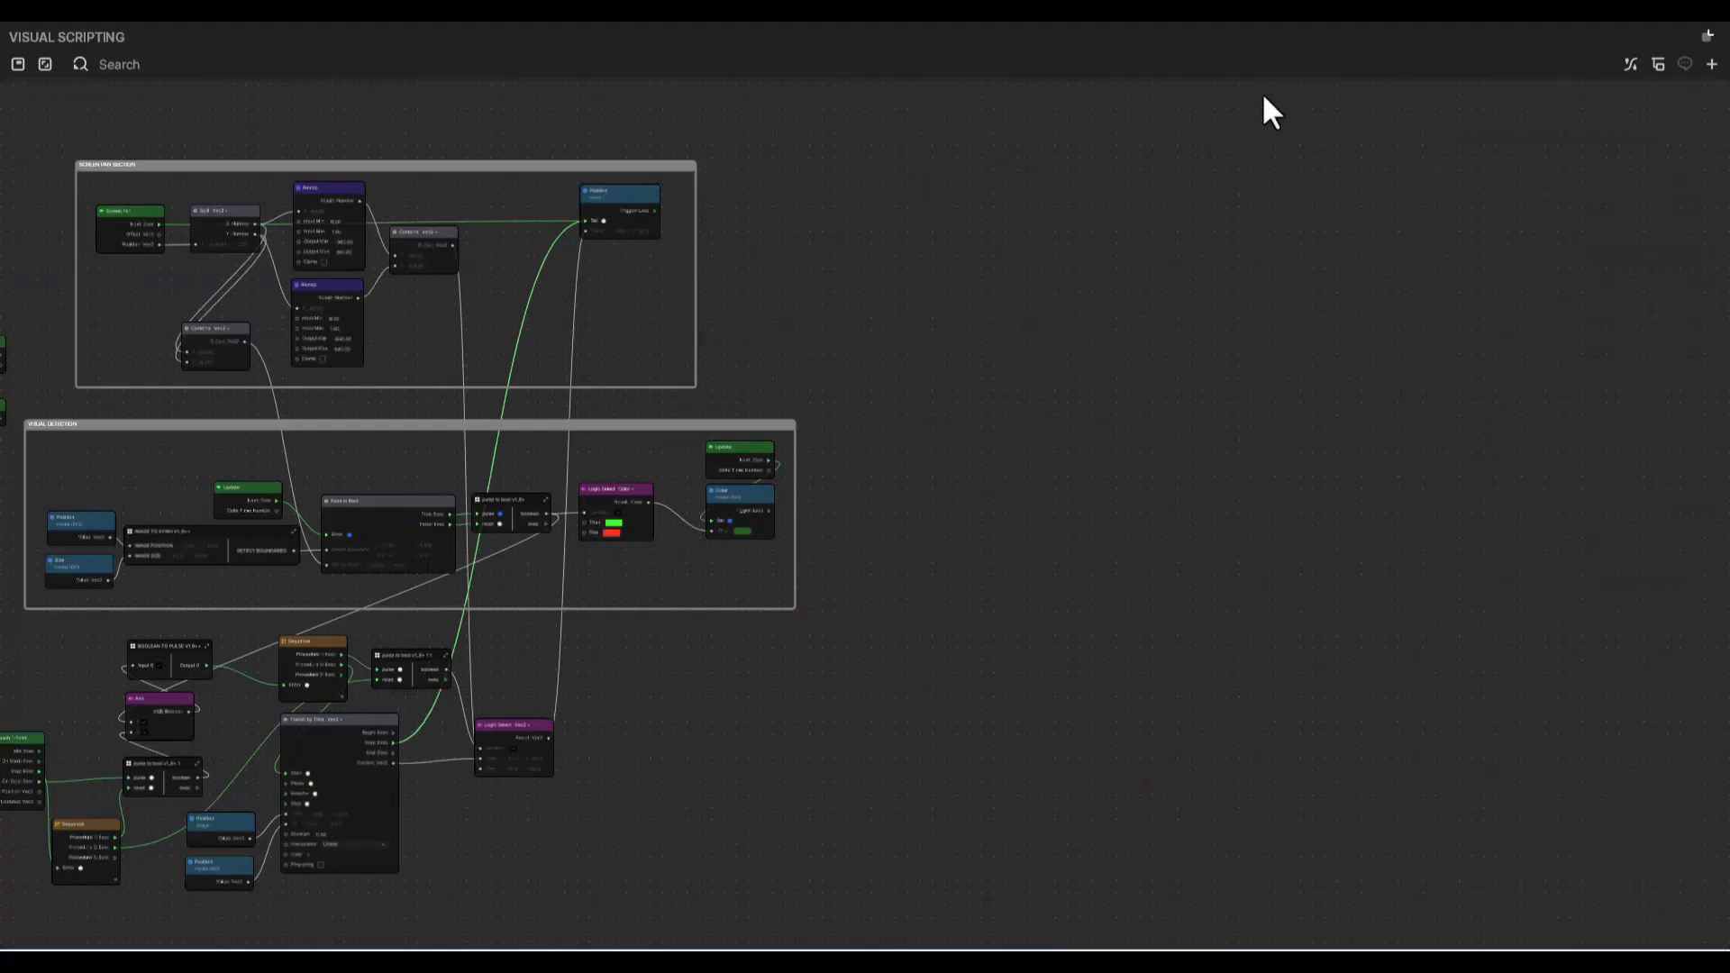
click(45, 63)
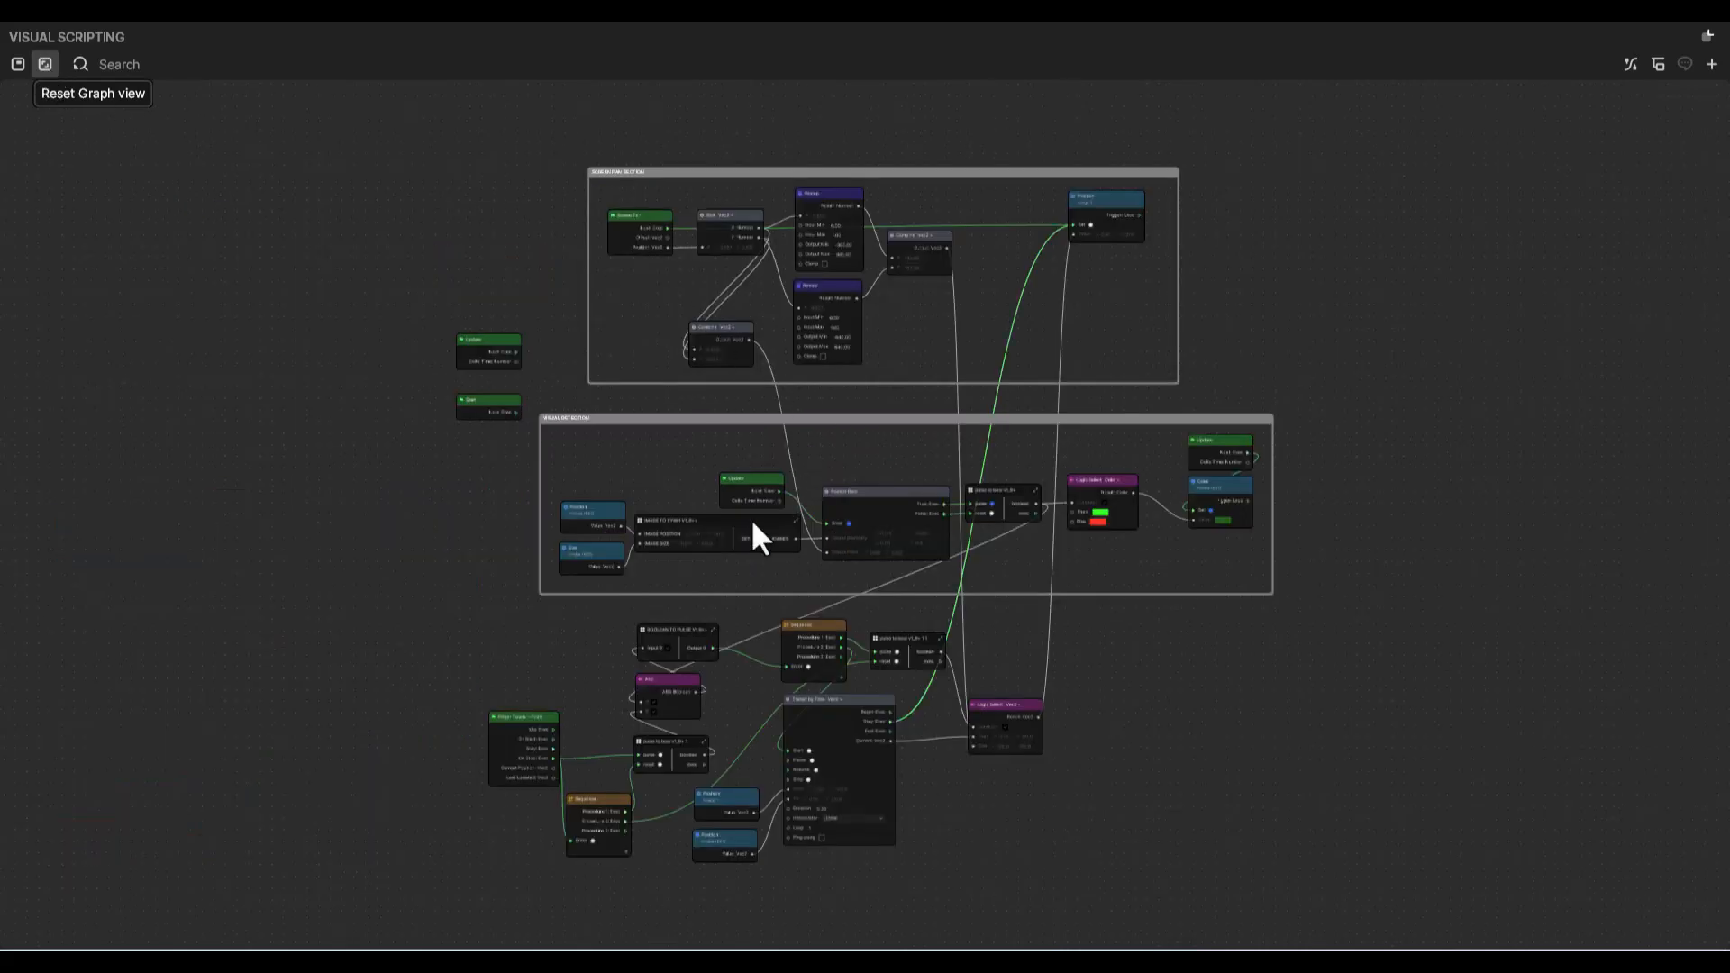
scroll(879, 352, up, 2)
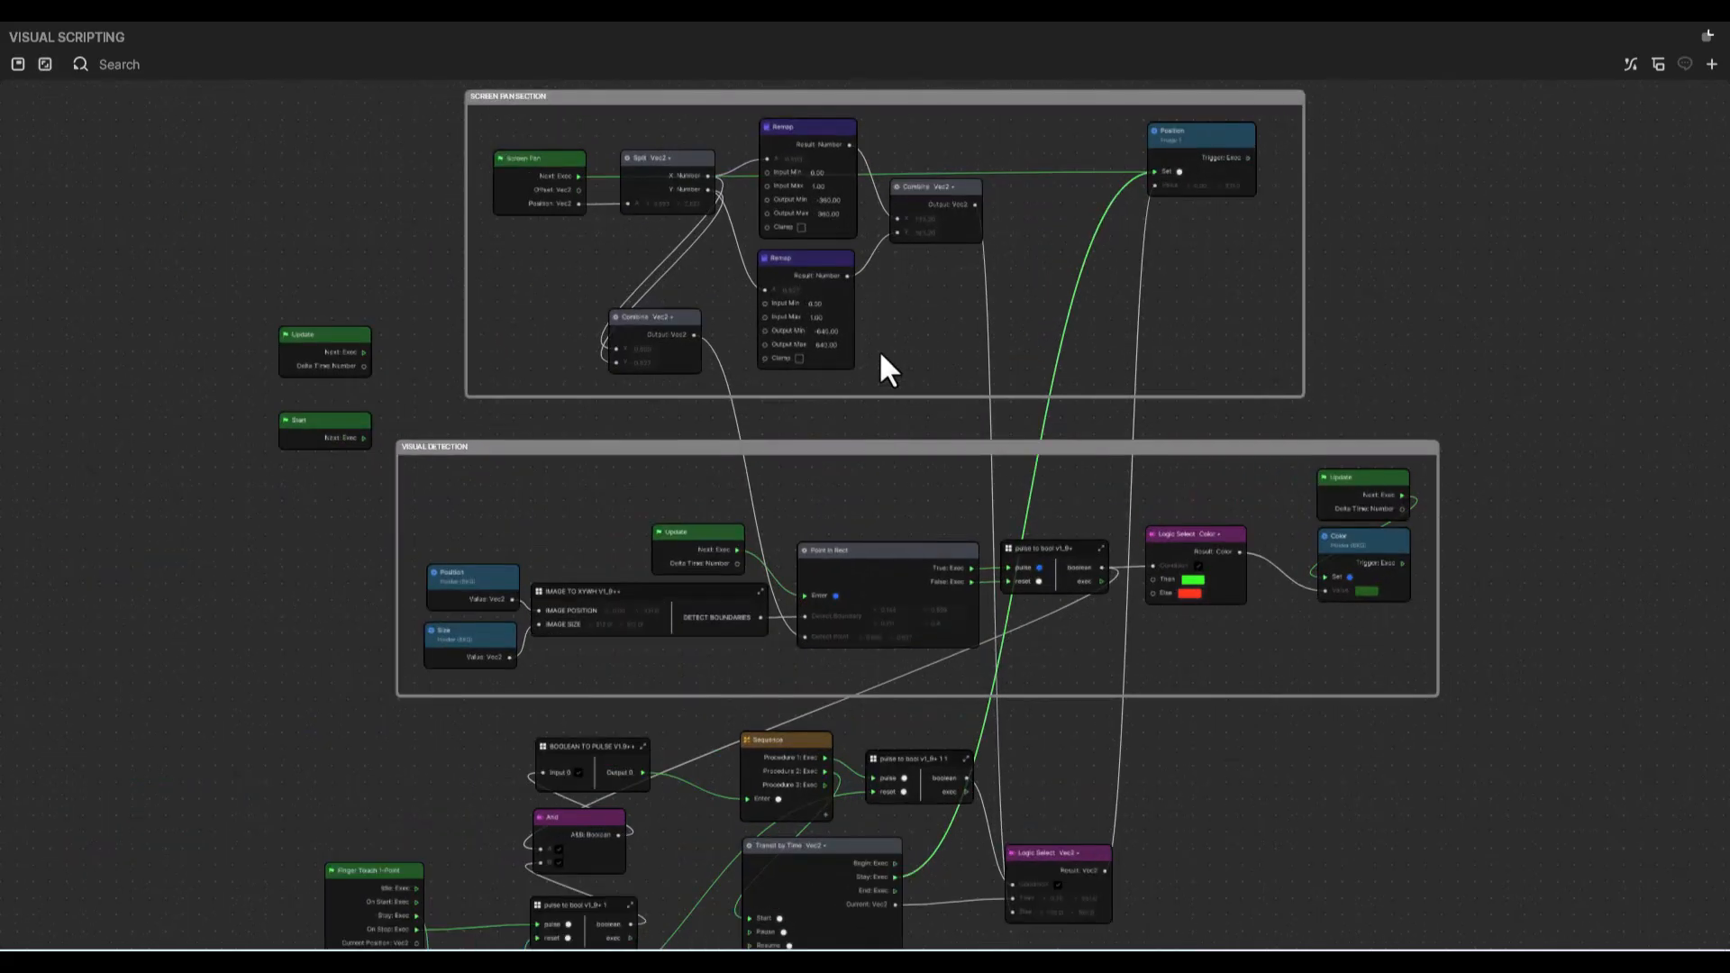
scroll(879, 352, down, 2)
scroll(867, 617, down, 3)
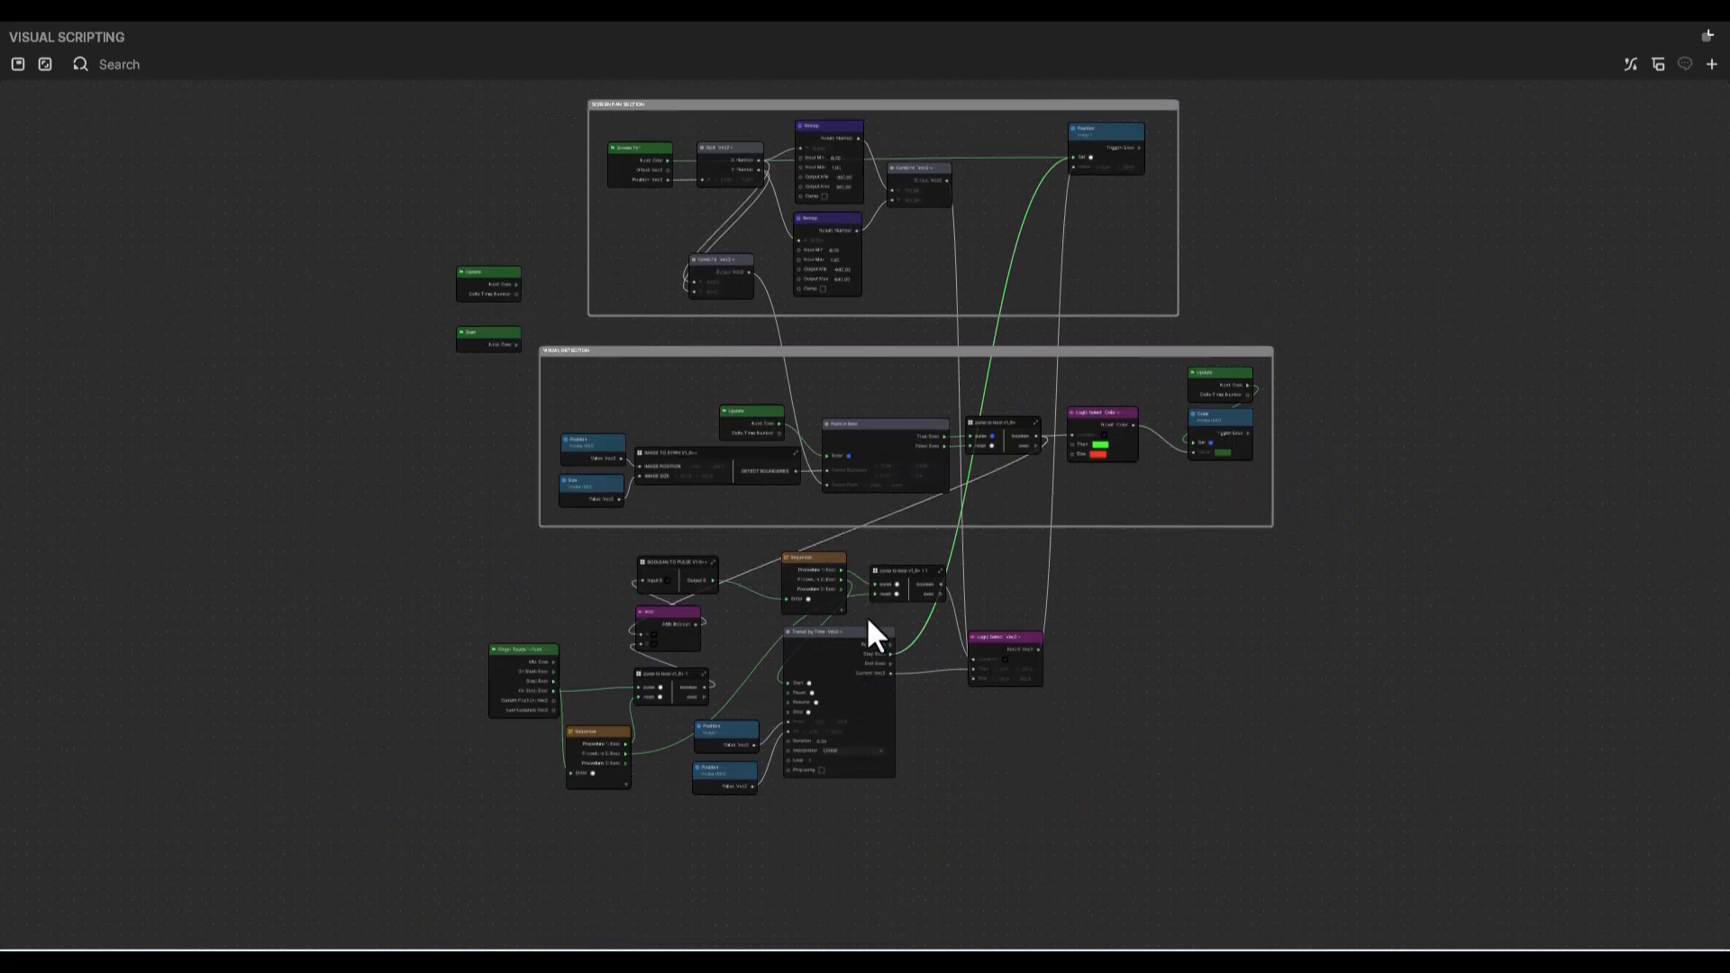
- Enclose all the touch and transition nodes below Visual Detection in a comment frame and align it under that frame
drag(1257, 784, 454, 497)
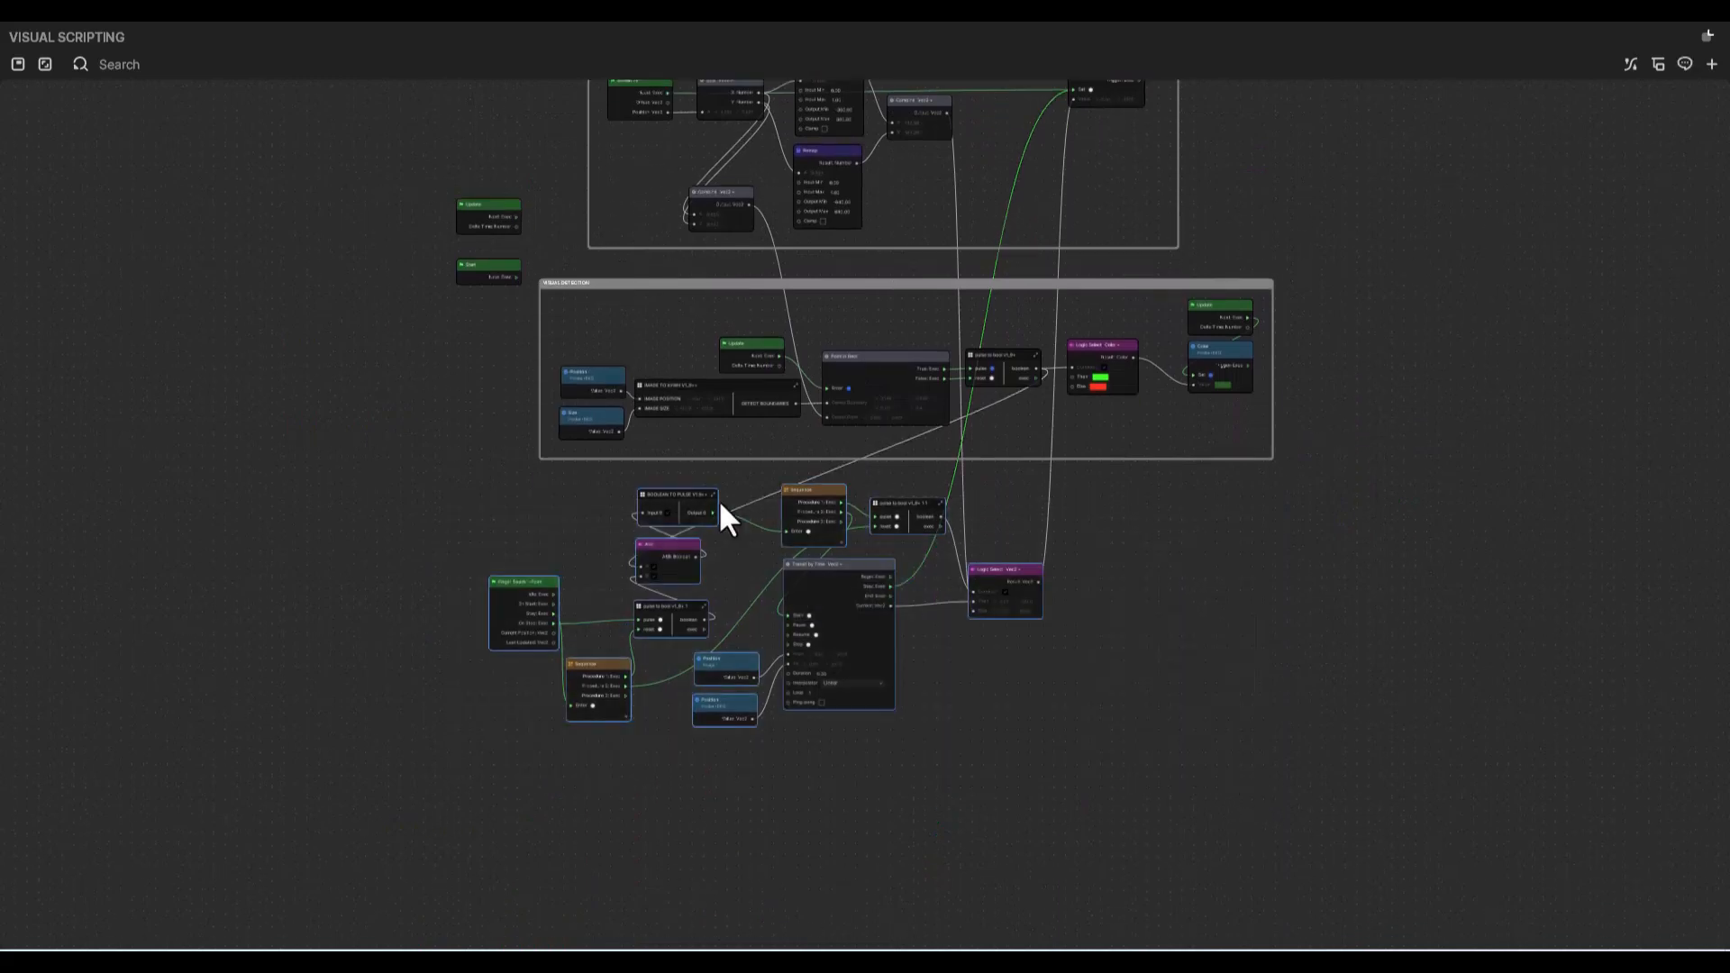
right_click(827, 490)
click(867, 512)
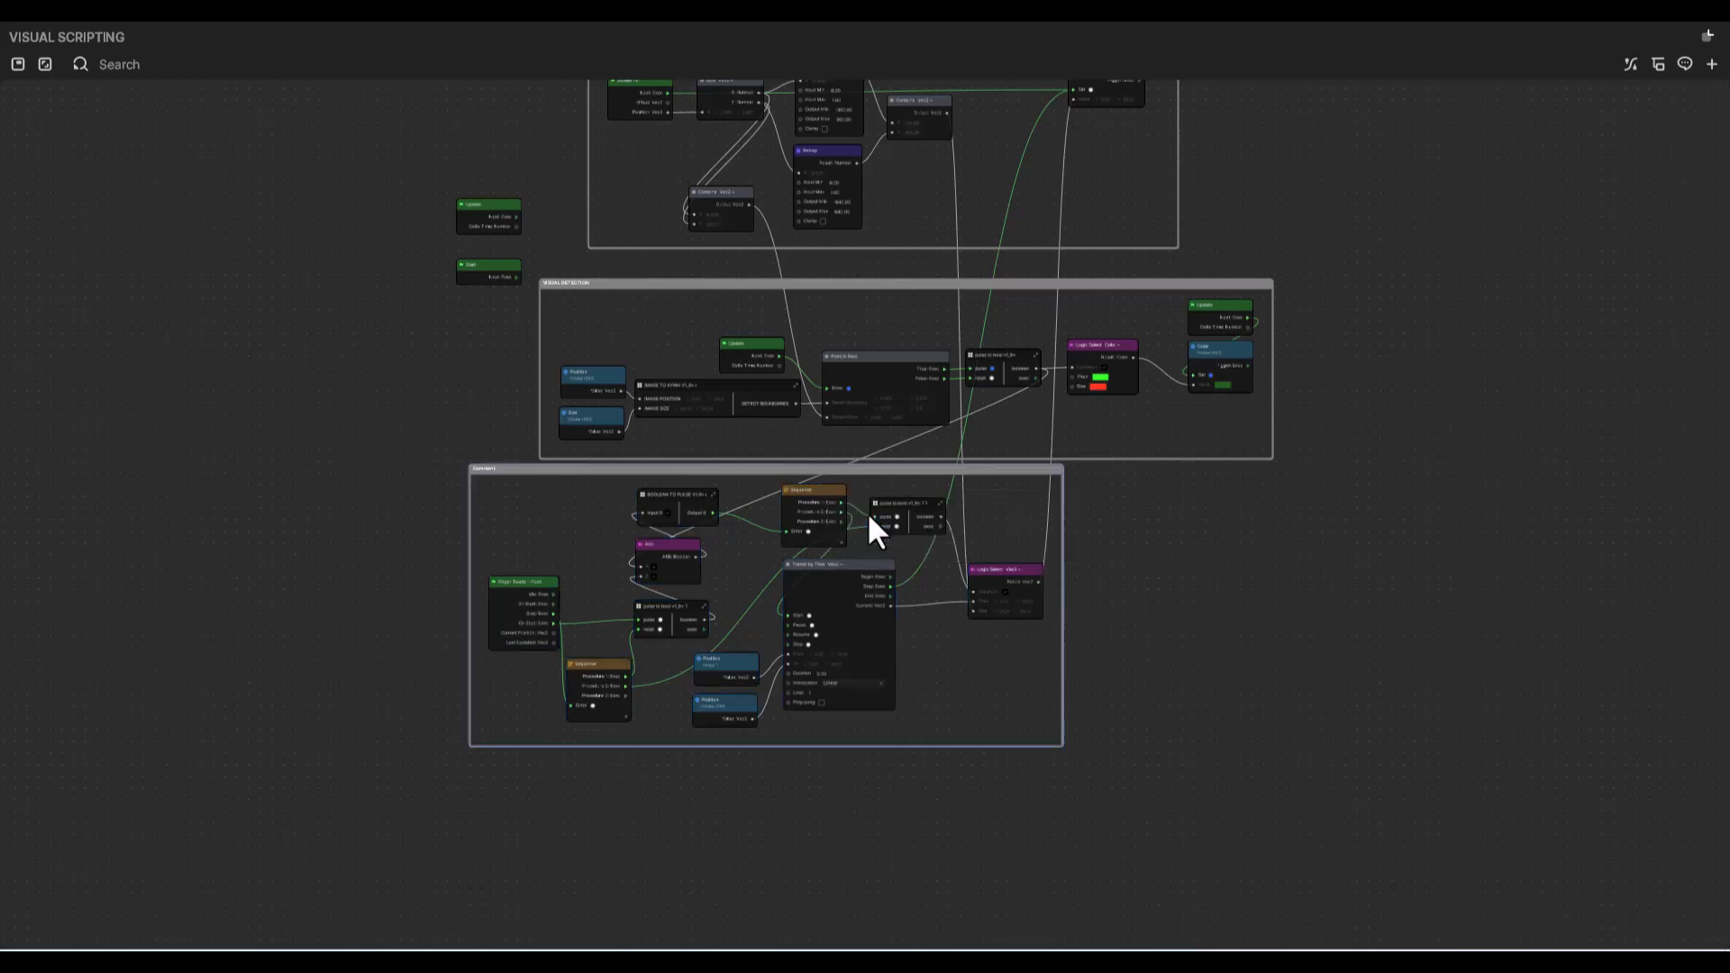
drag(812, 467, 923, 492)
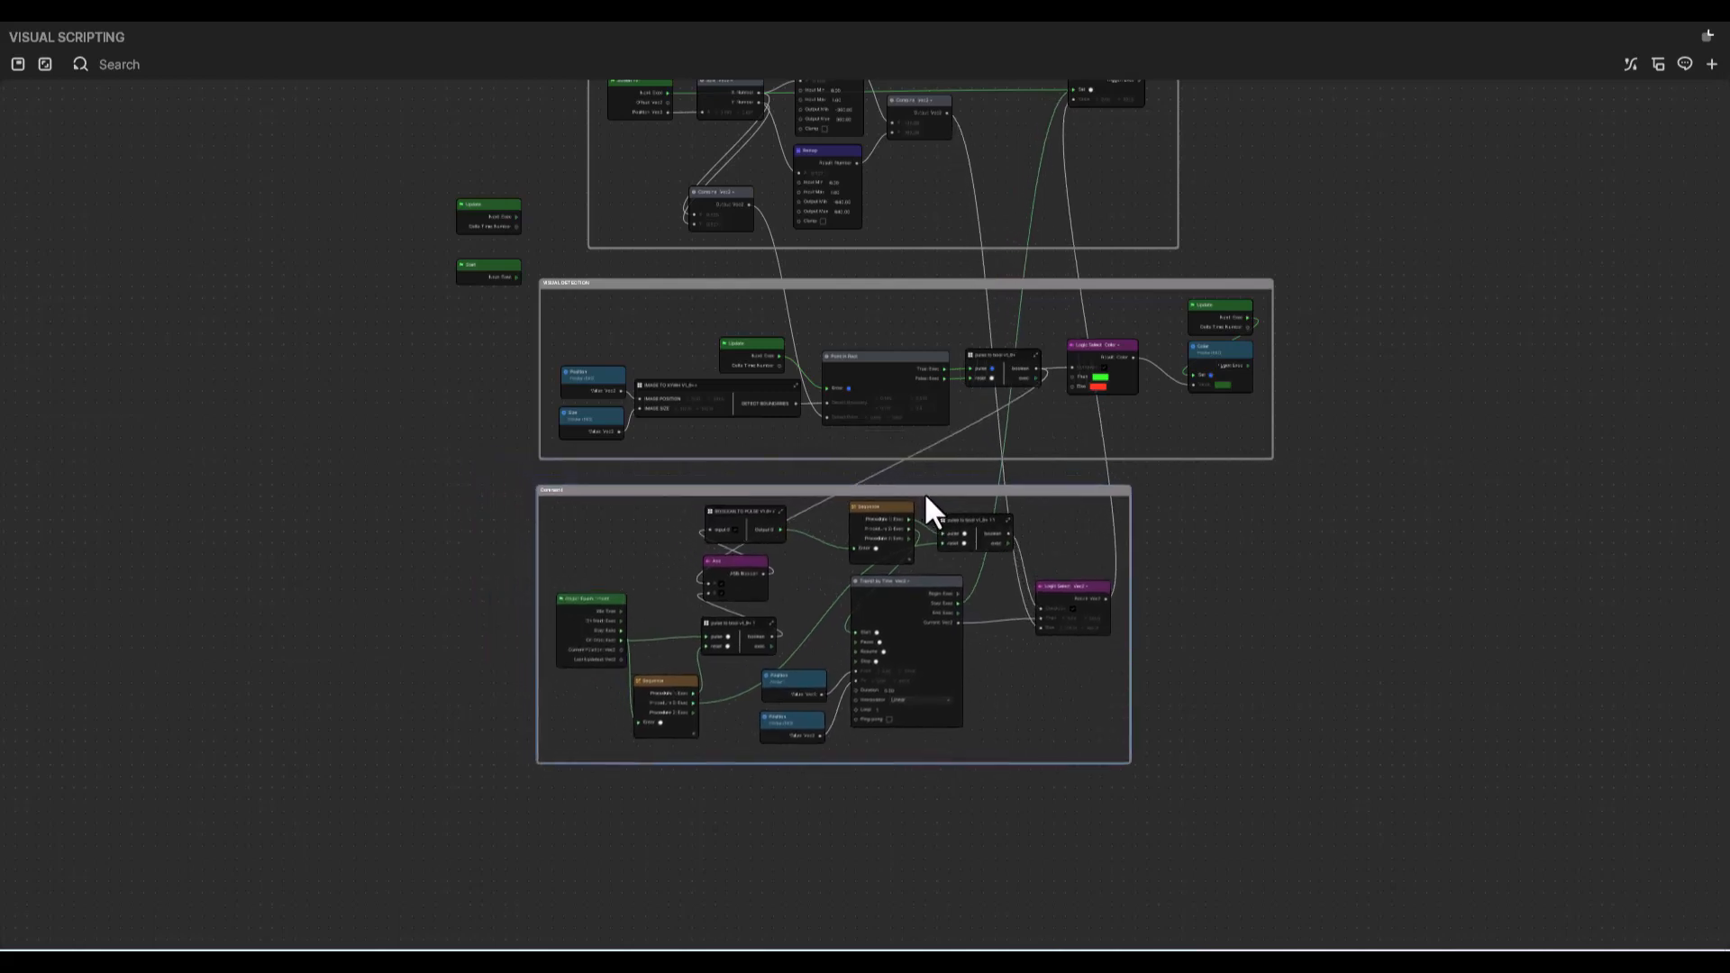
- Rename the new comment frame around the transition nodes as SNAP TO HOLDER
scroll(559, 482, up, 5)
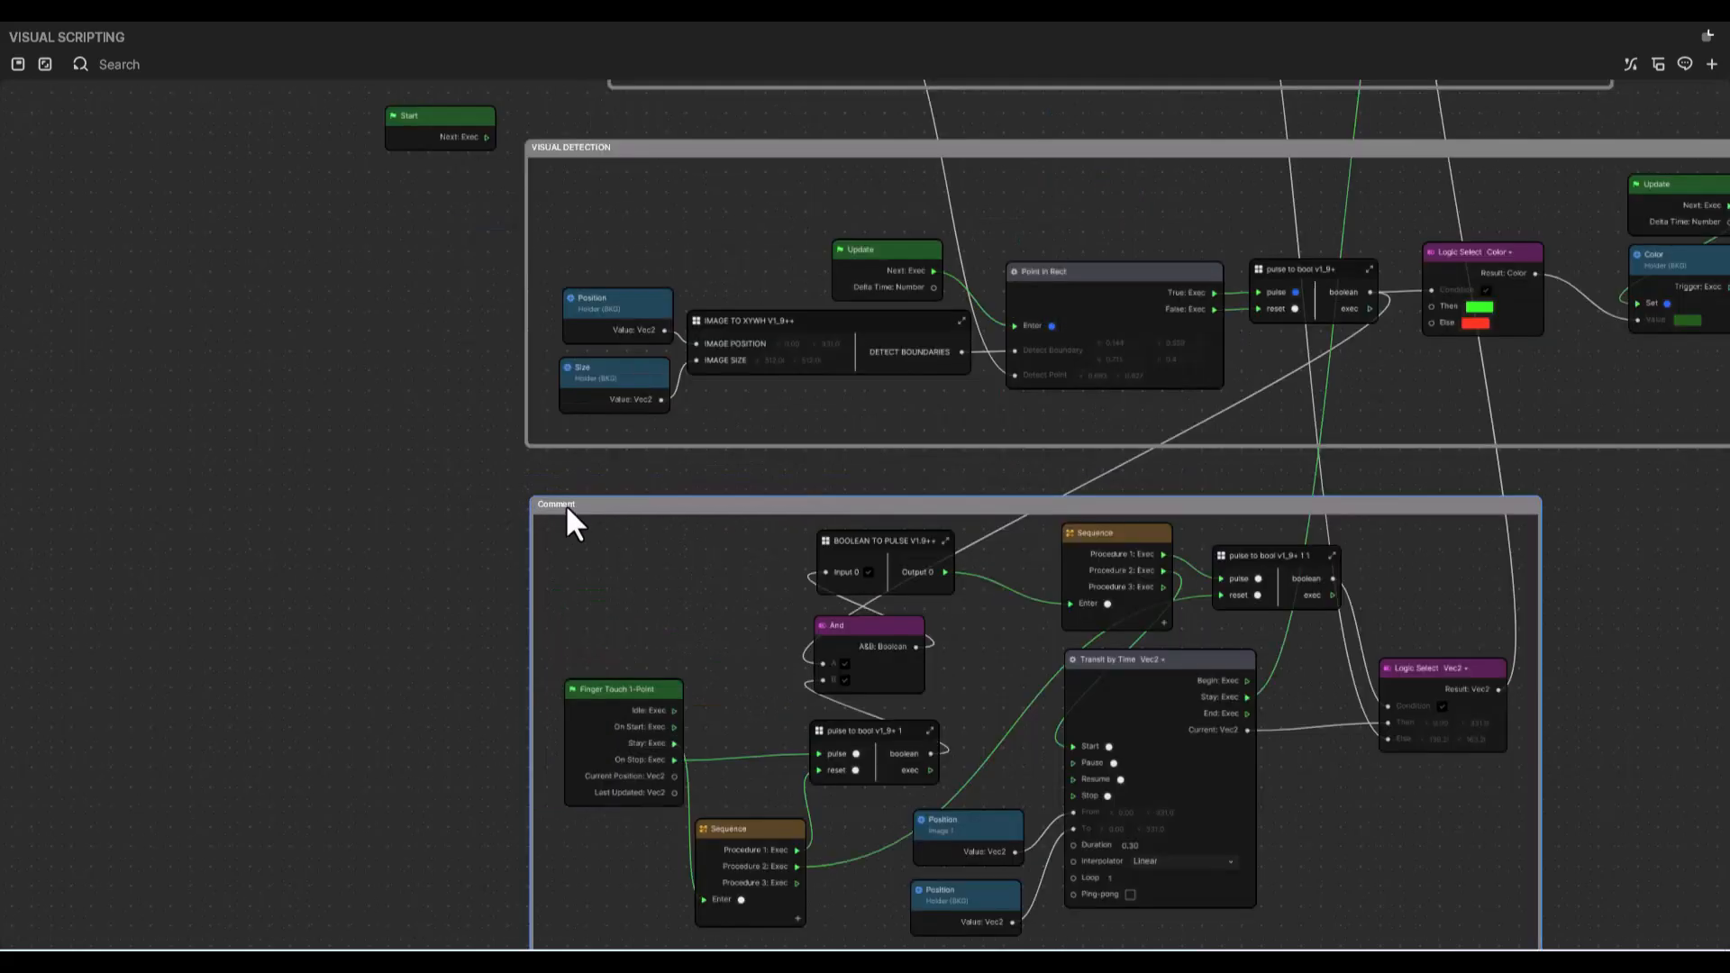
double_click(566, 506)
scroll(576, 511, up, 1)
scroll(578, 517, up, 3)
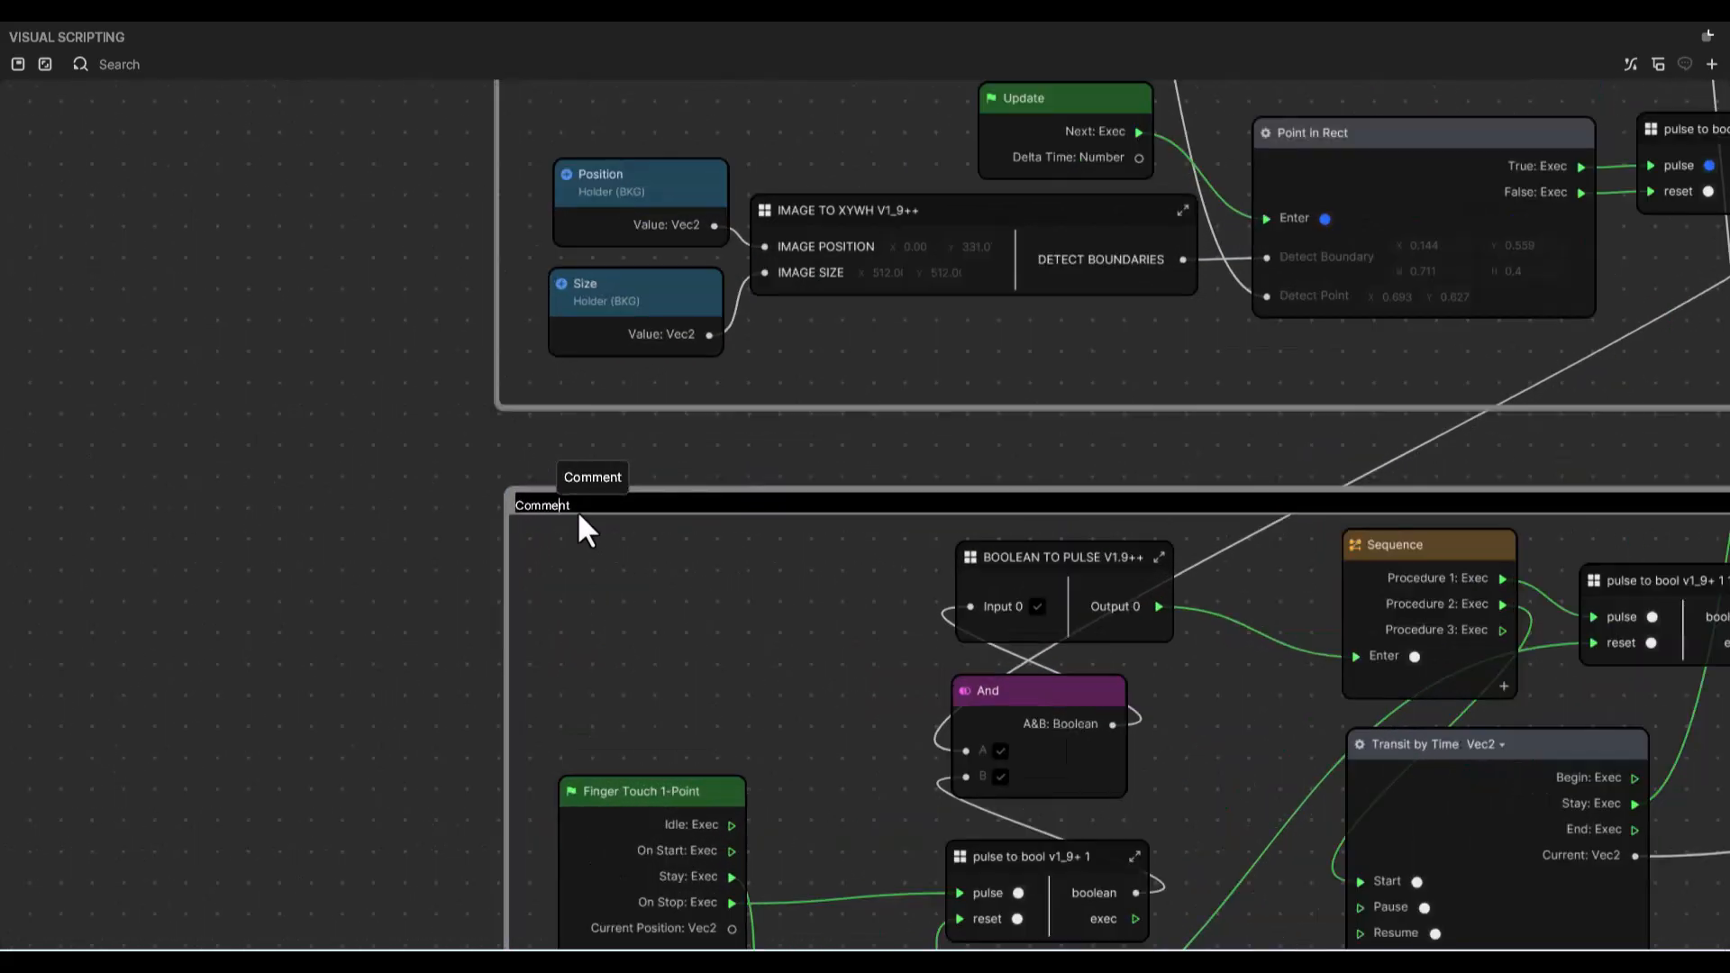
text(SNAP TO)
text(HOLDER)
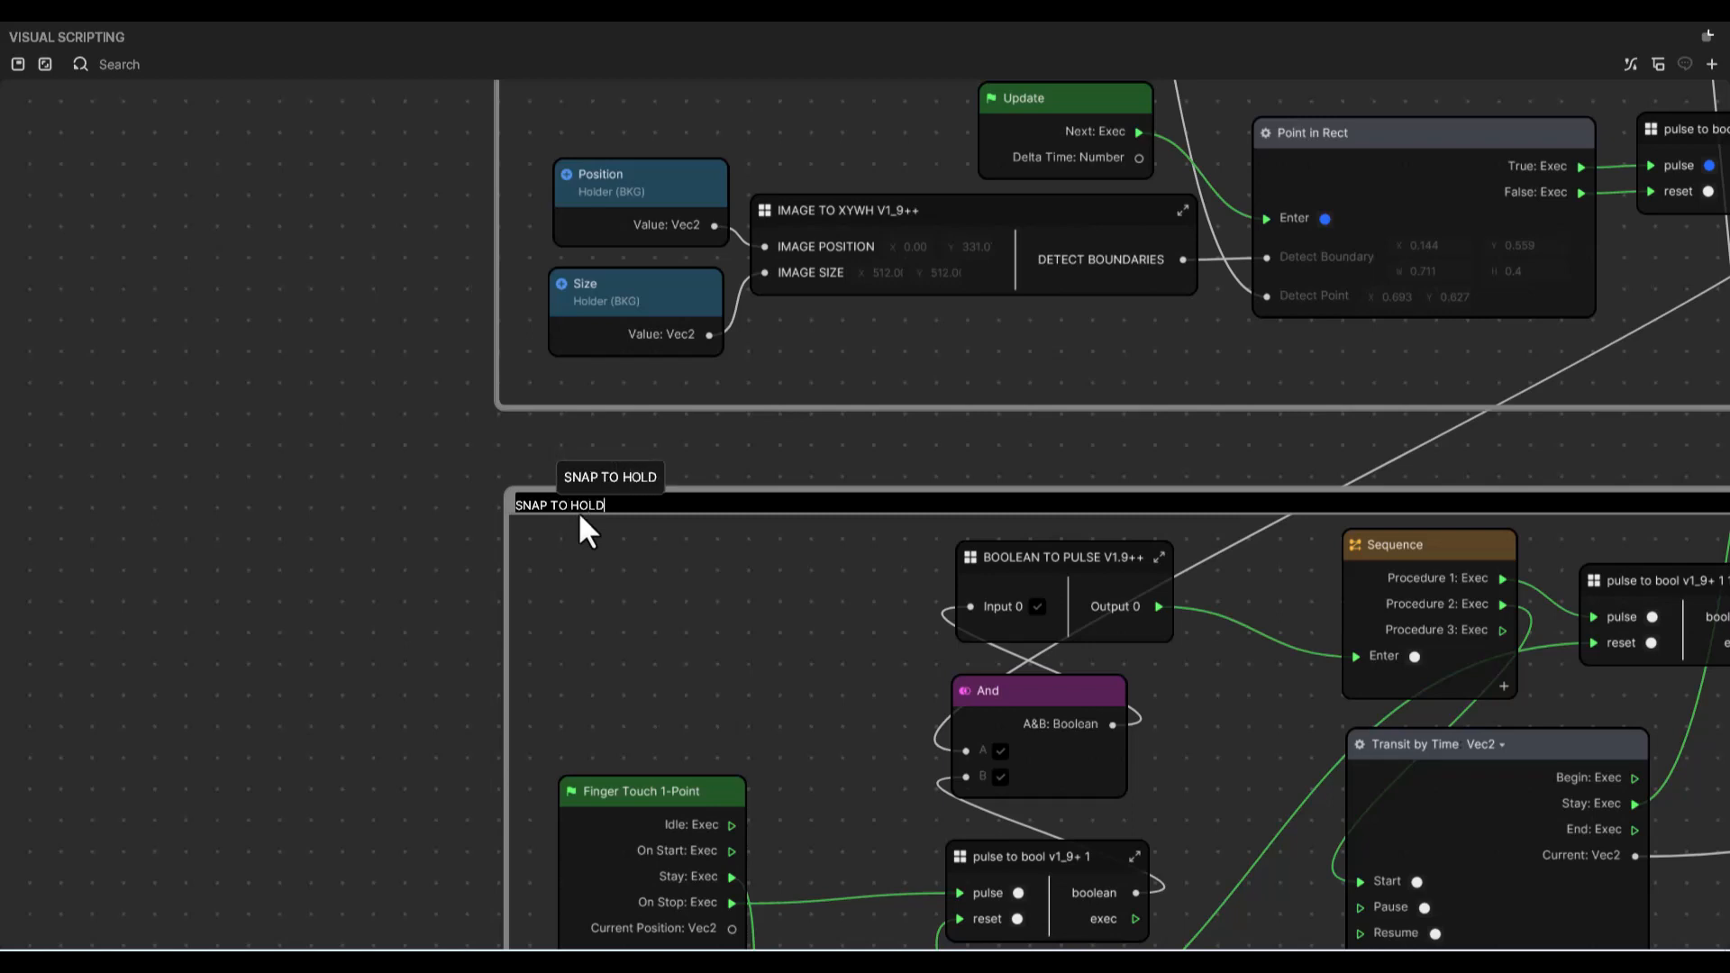
key(Return)
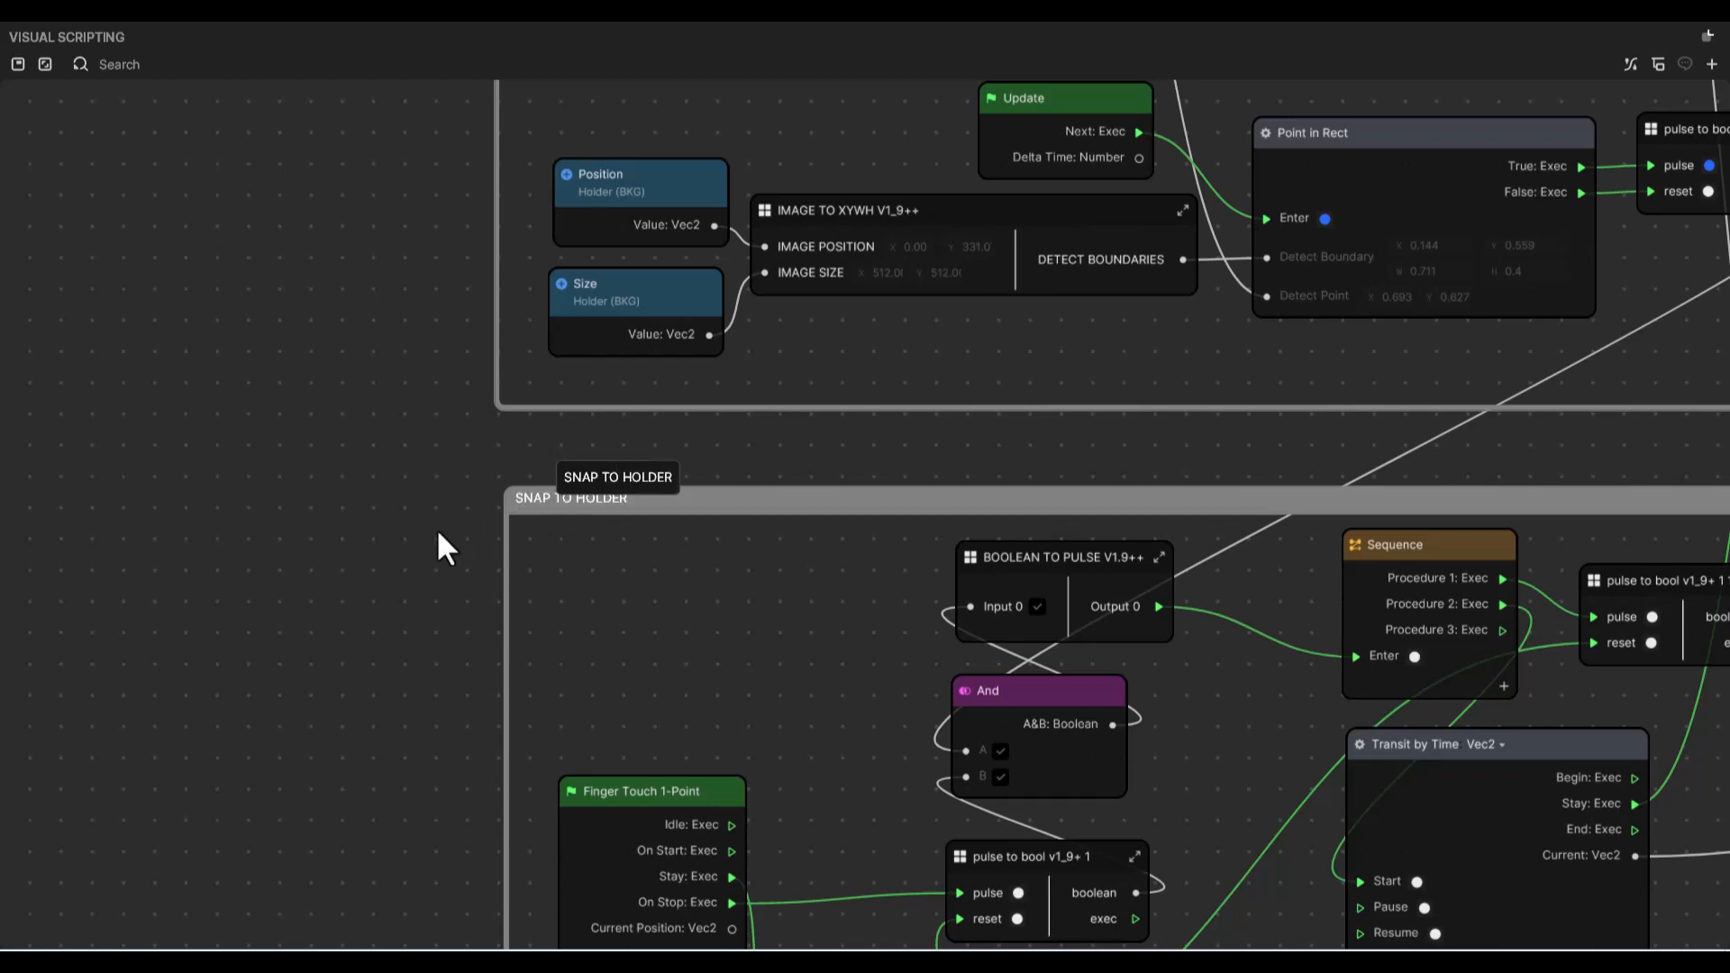
scroll(481, 560, down, 4)
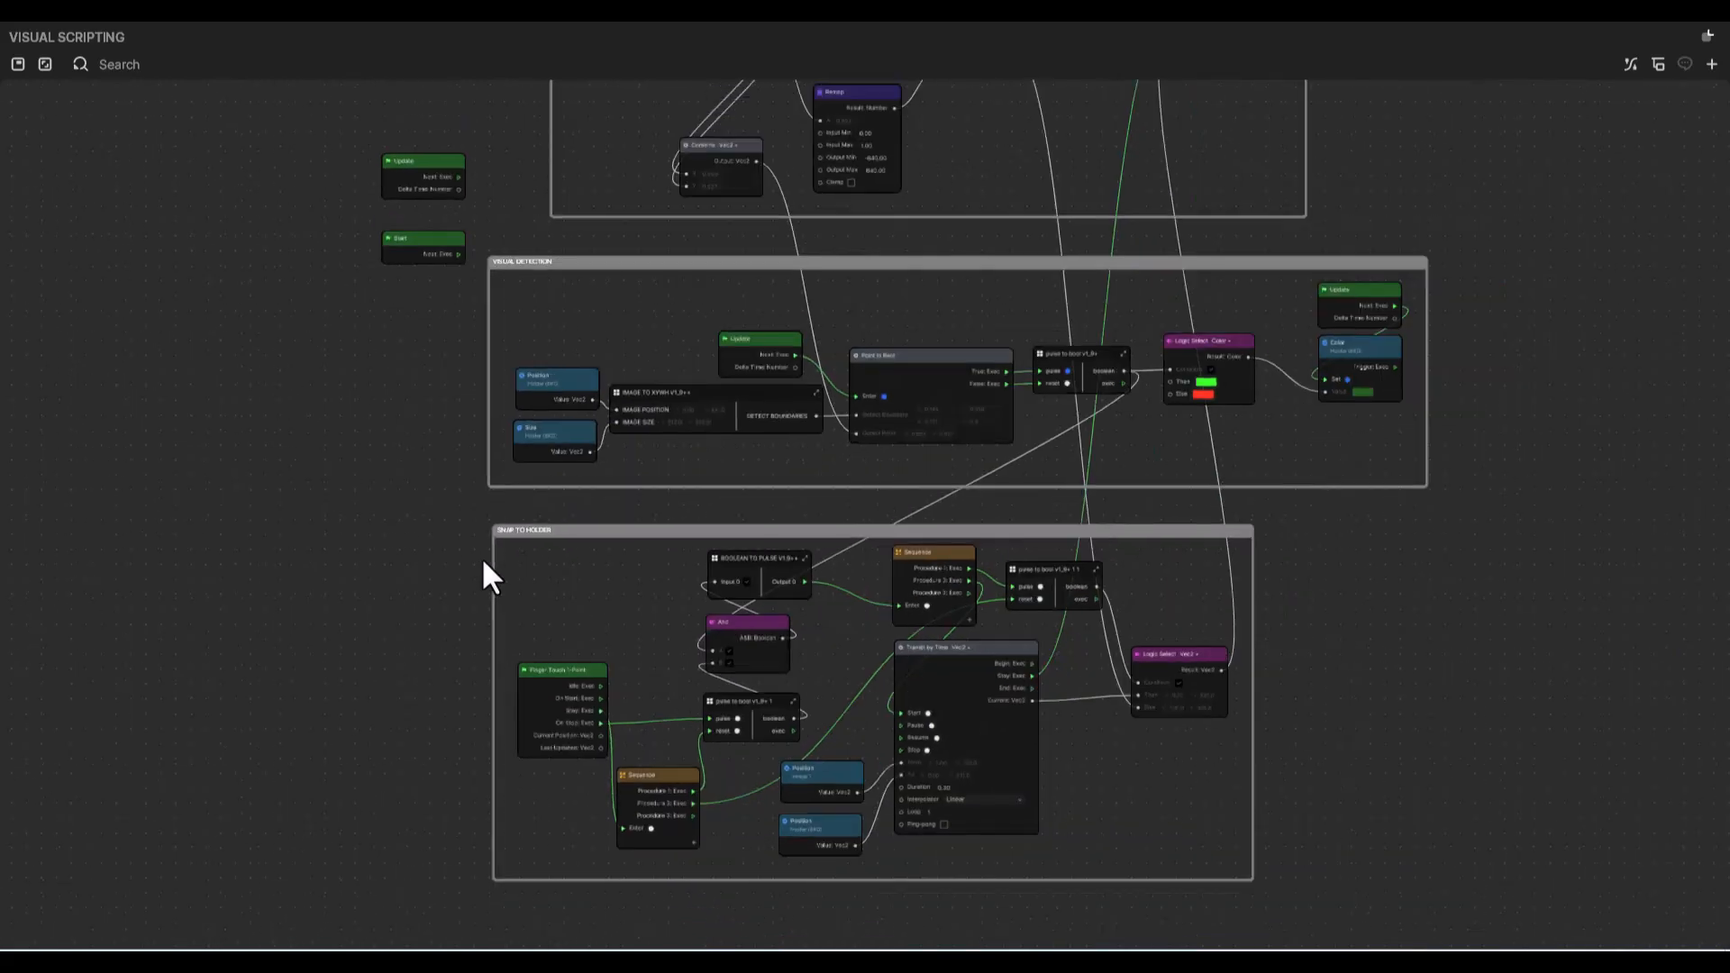
scroll(482, 557, down, 3)
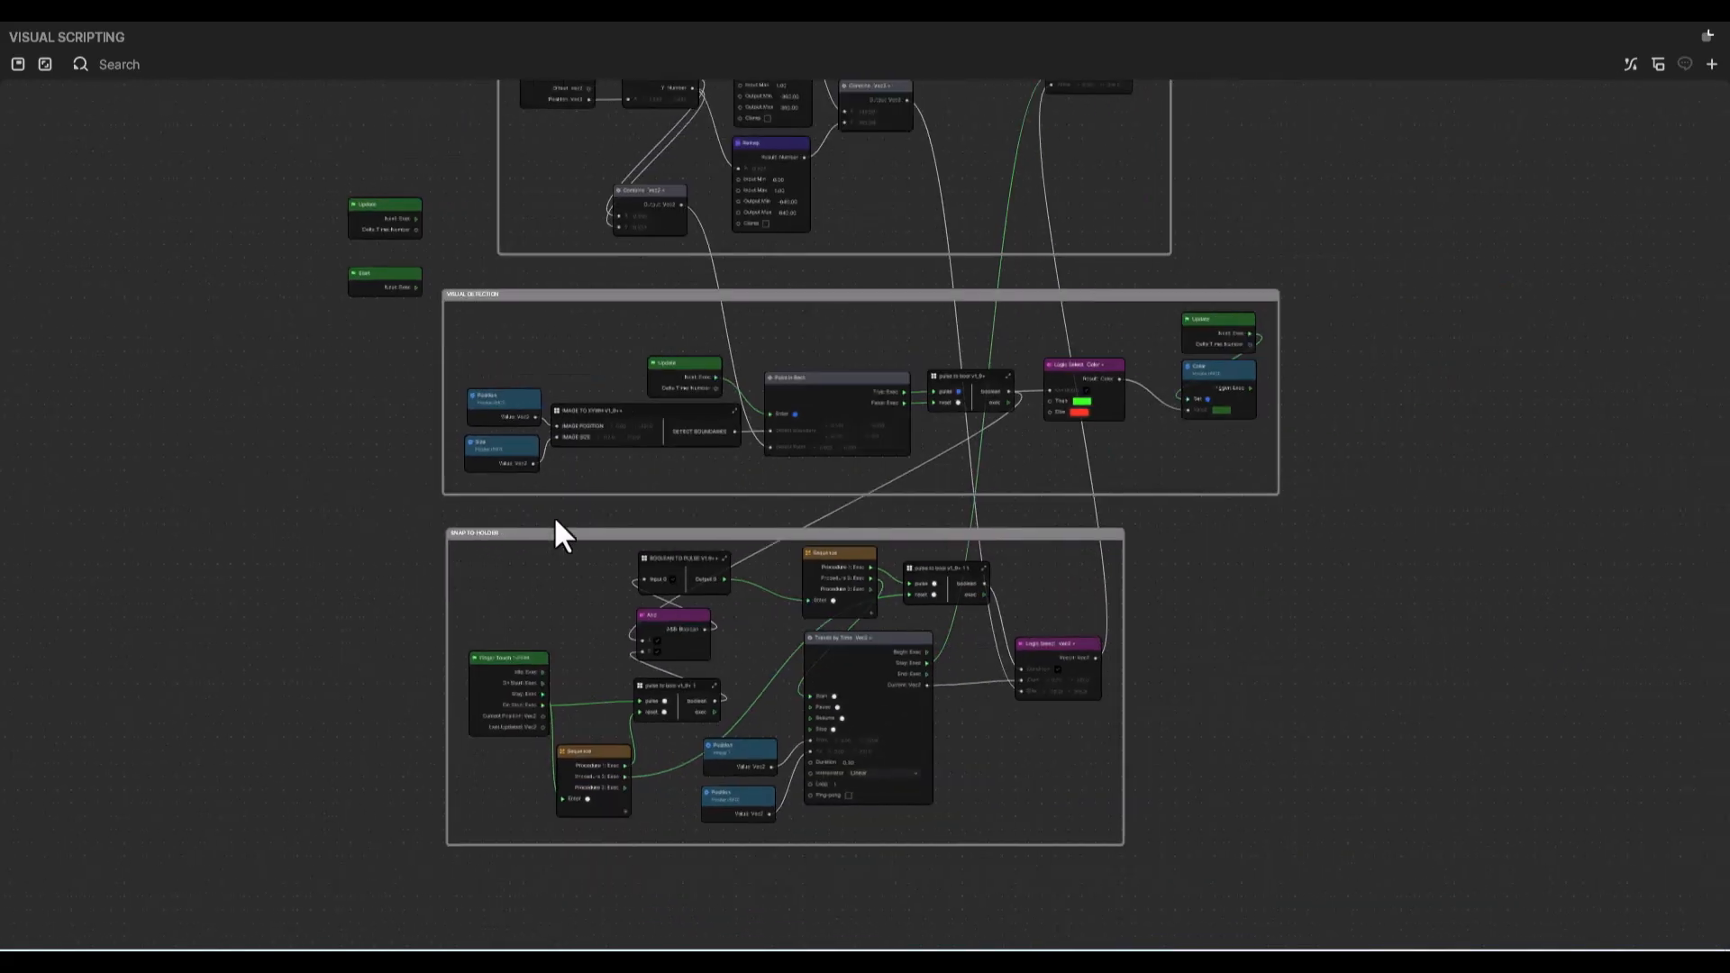
scroll(582, 509, up, 1)
scroll(582, 511, up, 2)
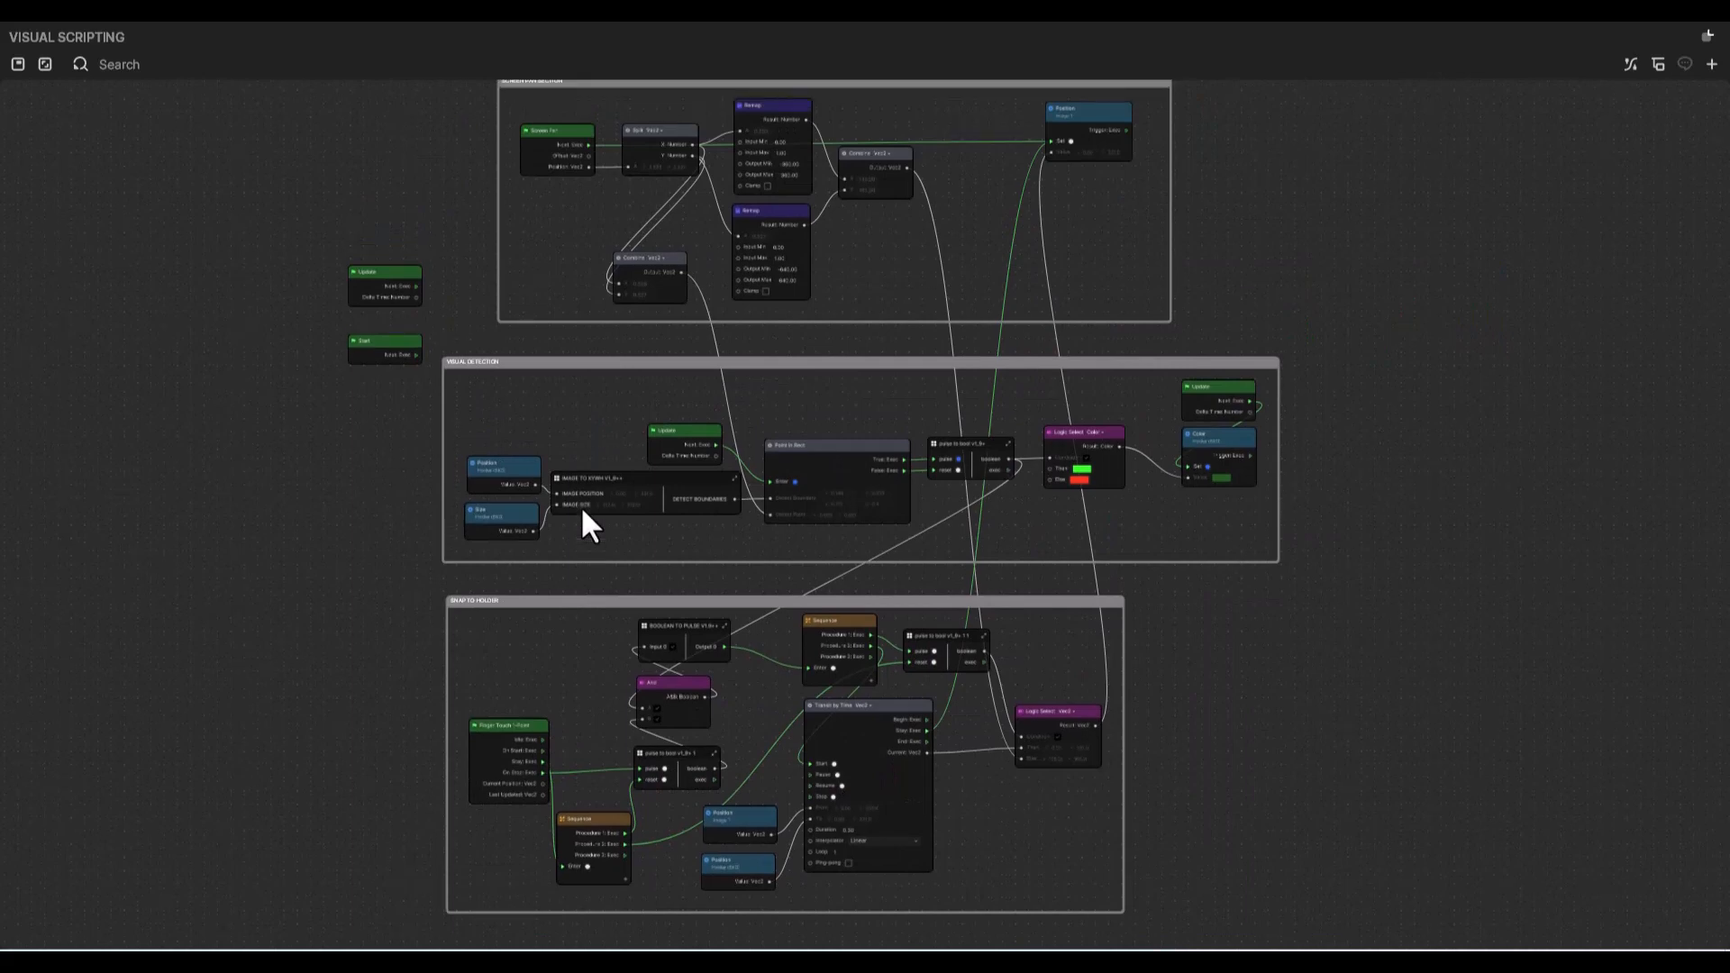
- Examine the SCREEN PAN SECTION nodes, including the Remap output ranges, and how their outputs feed the VISUAL DETECTION frame
scroll(679, 397, up, 1)
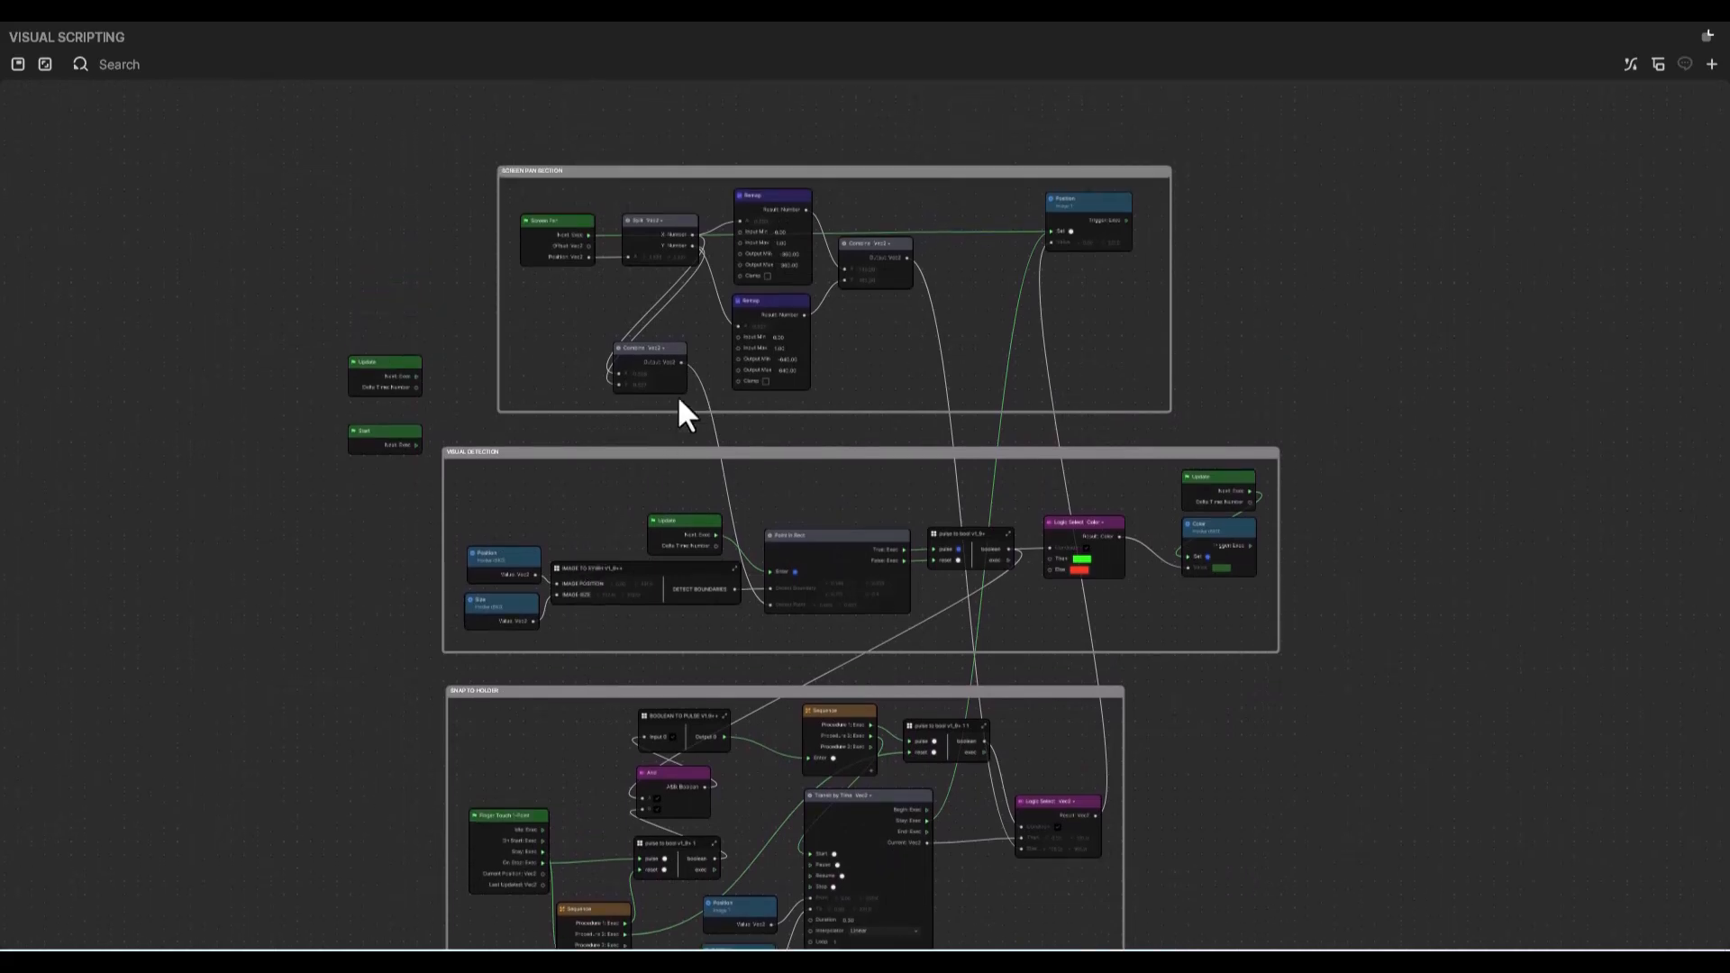
scroll(680, 396, up, 3)
scroll(678, 393, up, 2)
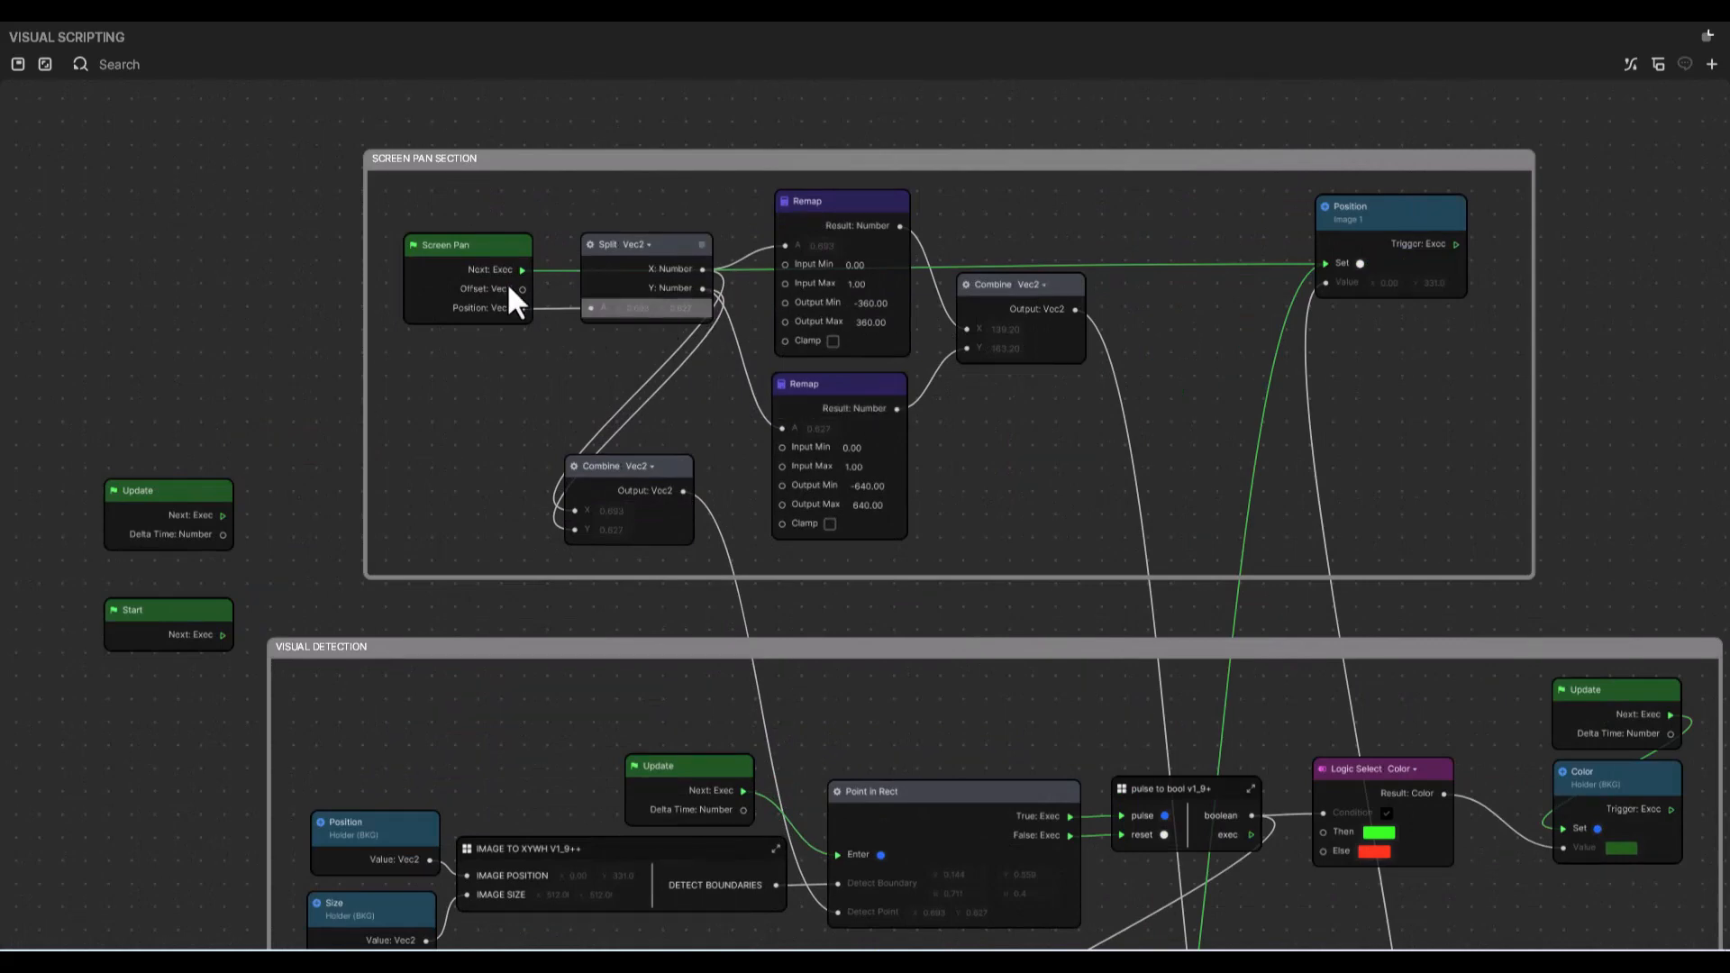
scroll(506, 430, down, 5)
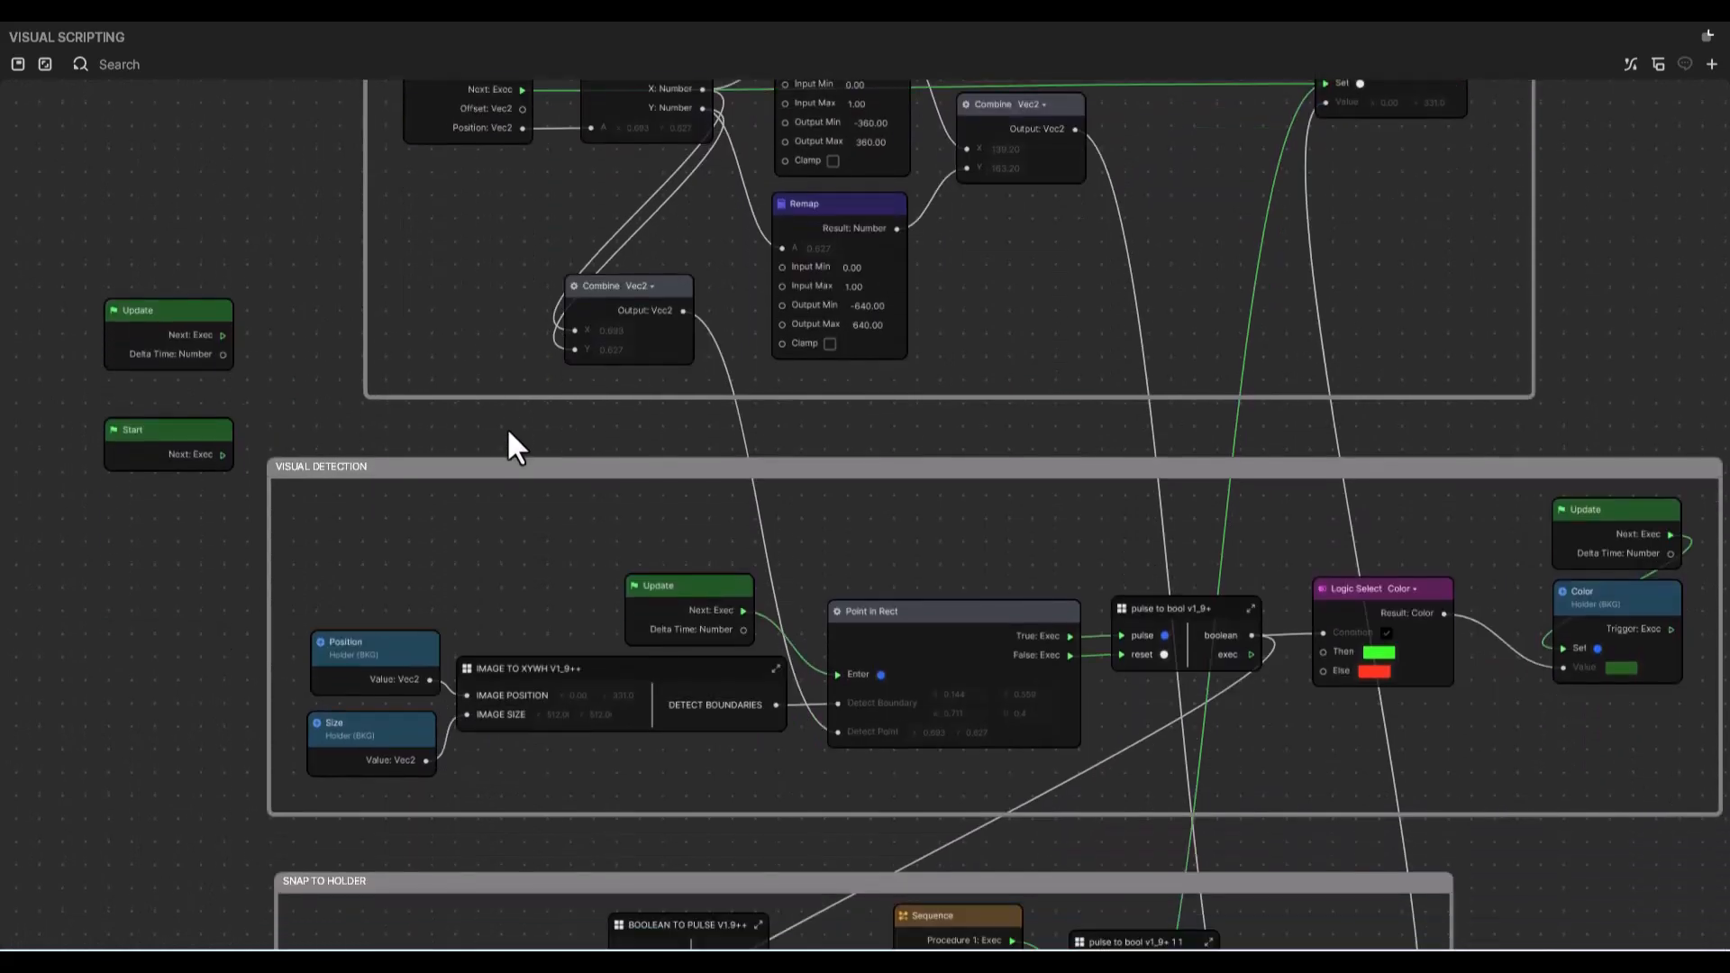
scroll(507, 429, down, 3)
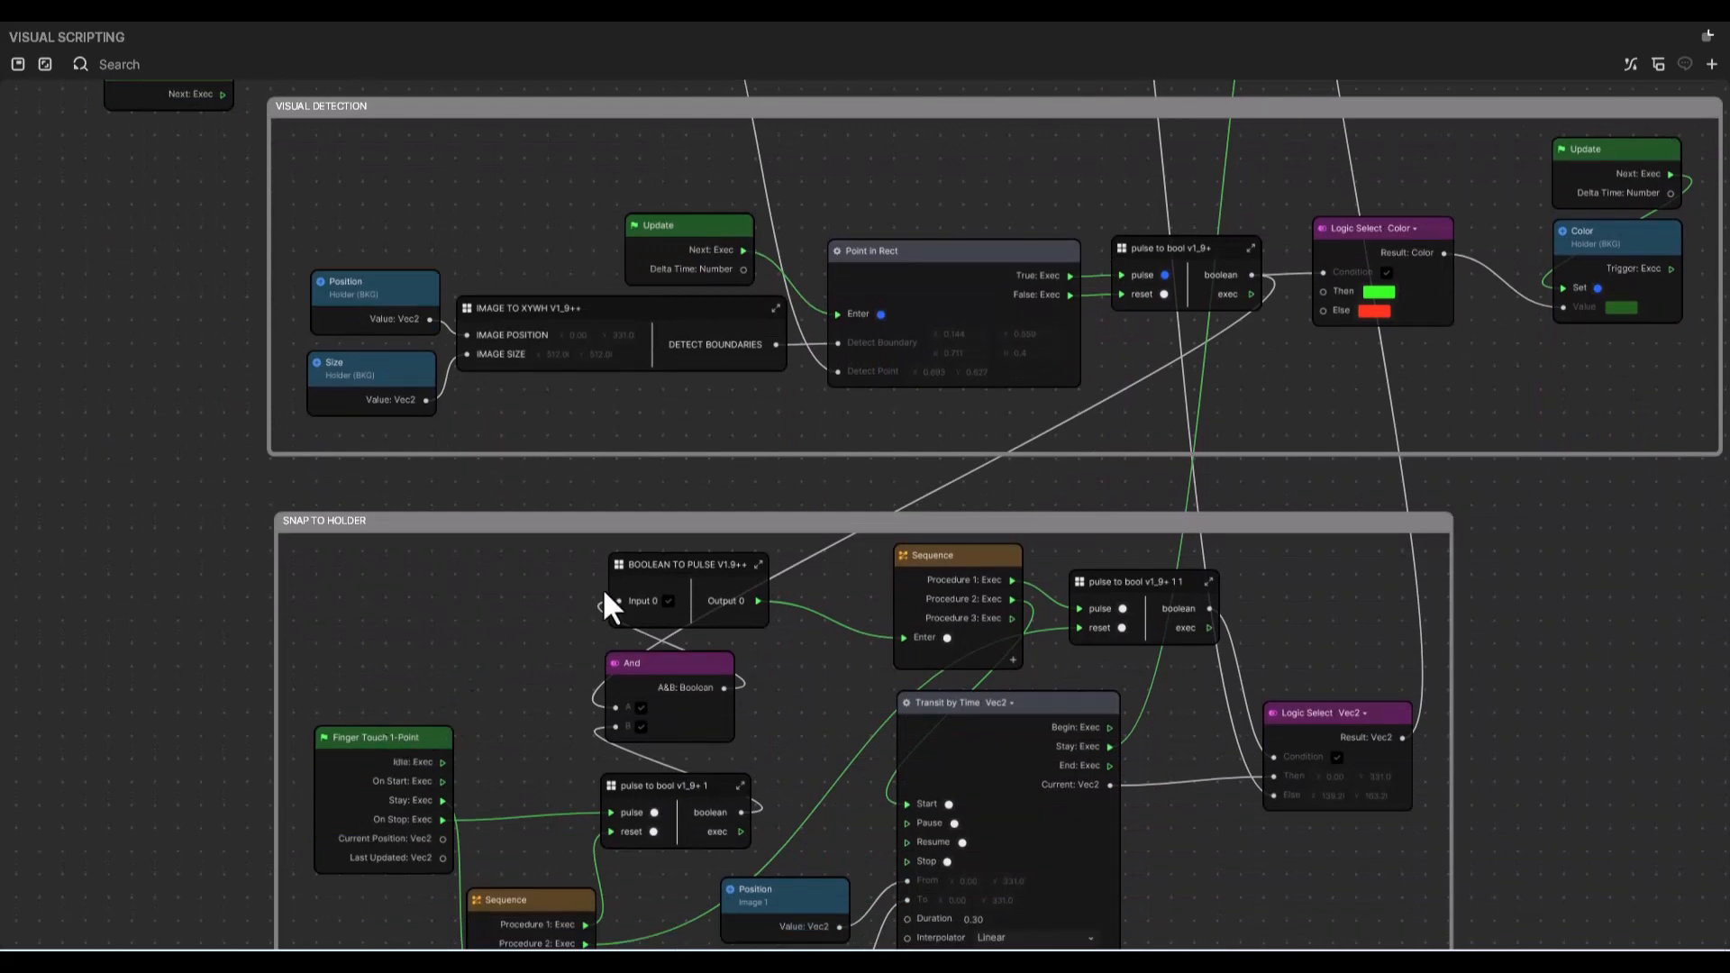
scroll(685, 590, up, 1)
ctrl+scroll(730, 578, down, 2)
scroll(730, 577, up, 3)
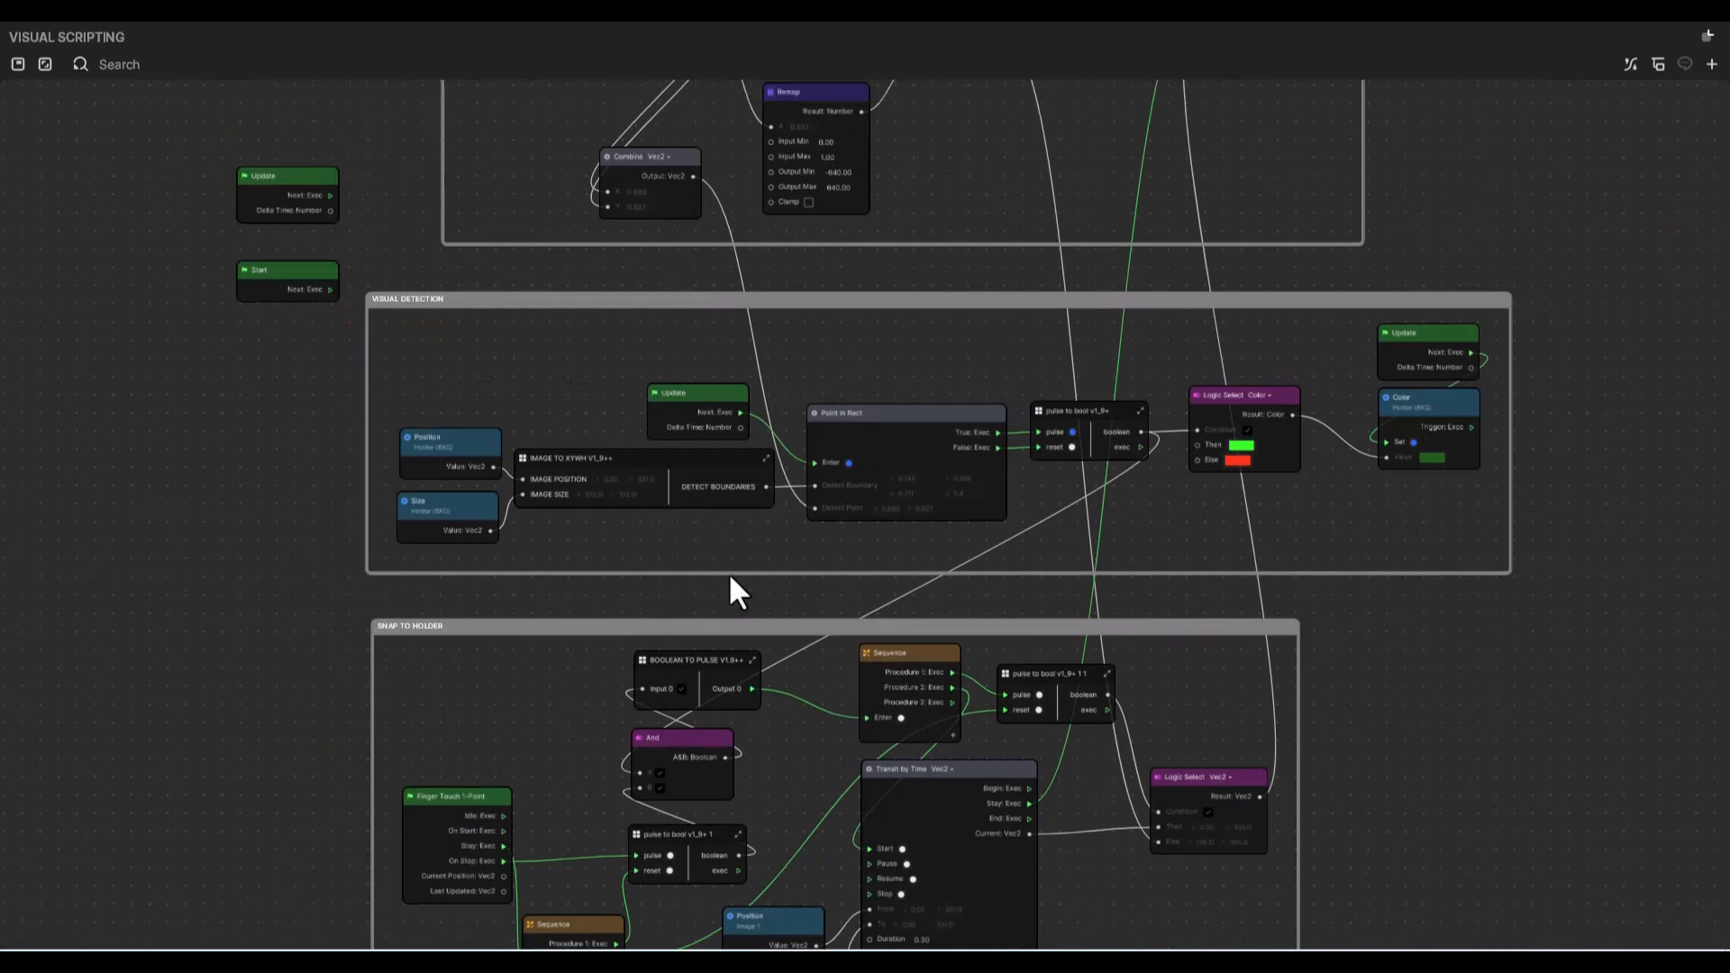
scroll(731, 578, up, 3)
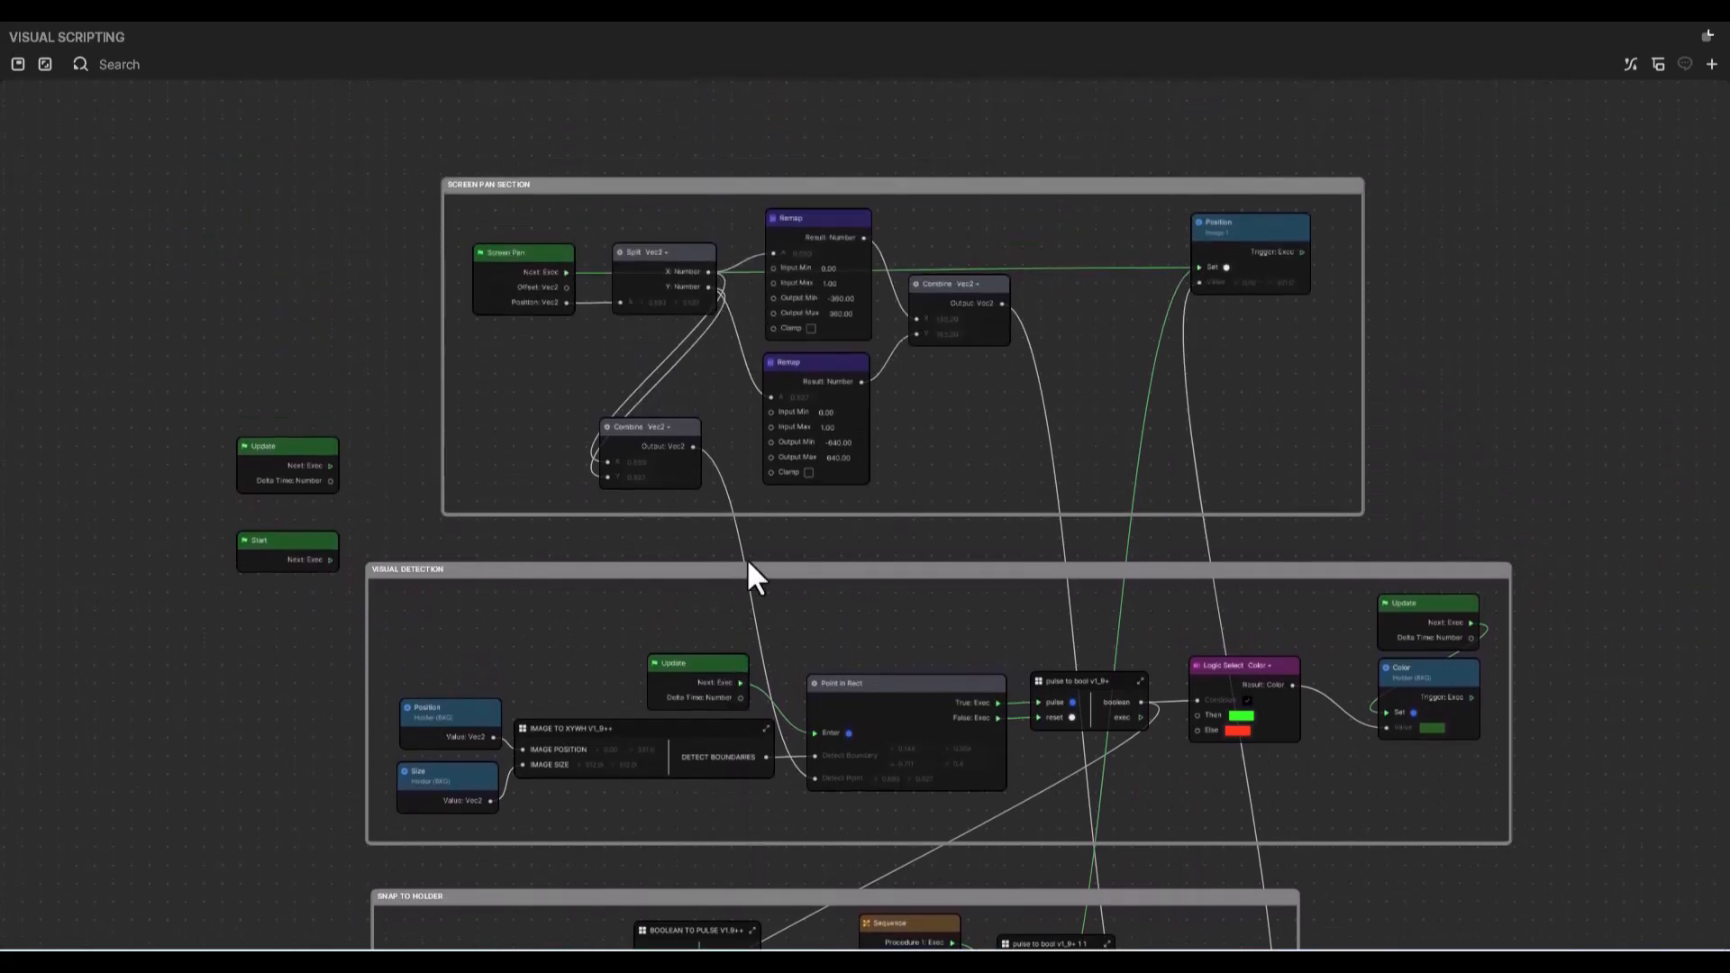
ctrl+scroll(907, 464, up, 1)
ctrl+scroll(907, 451, up, 1)
scroll(907, 451, up, 2)
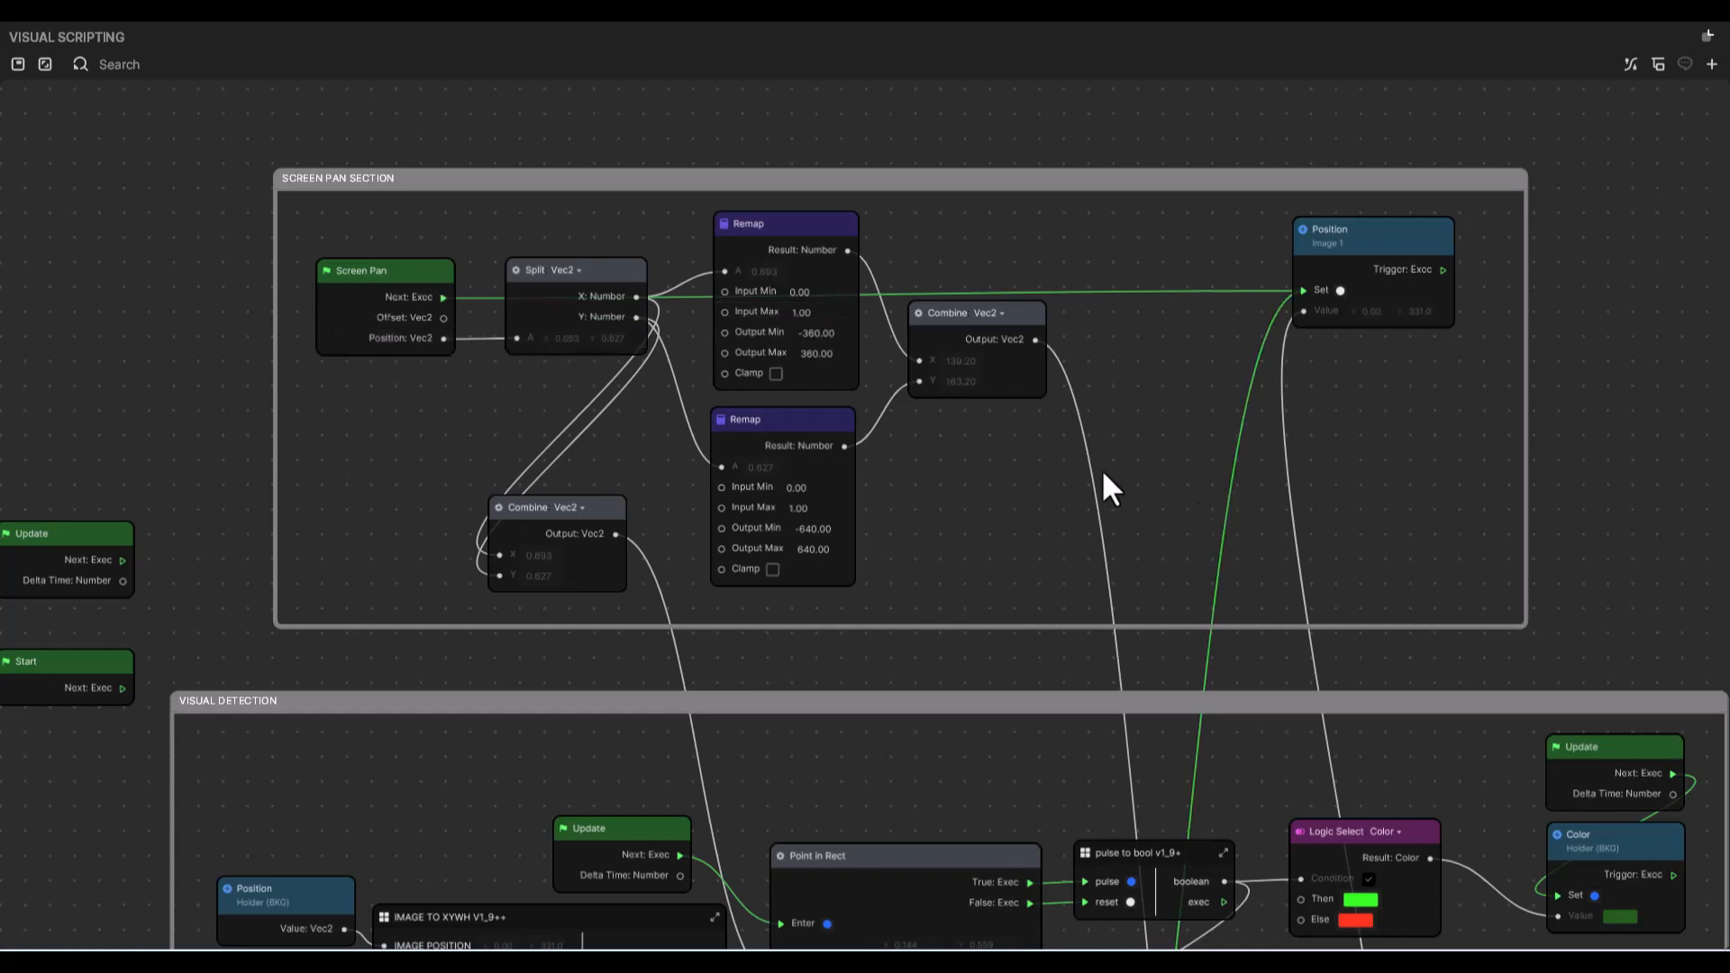
scroll(942, 486, down, 1)
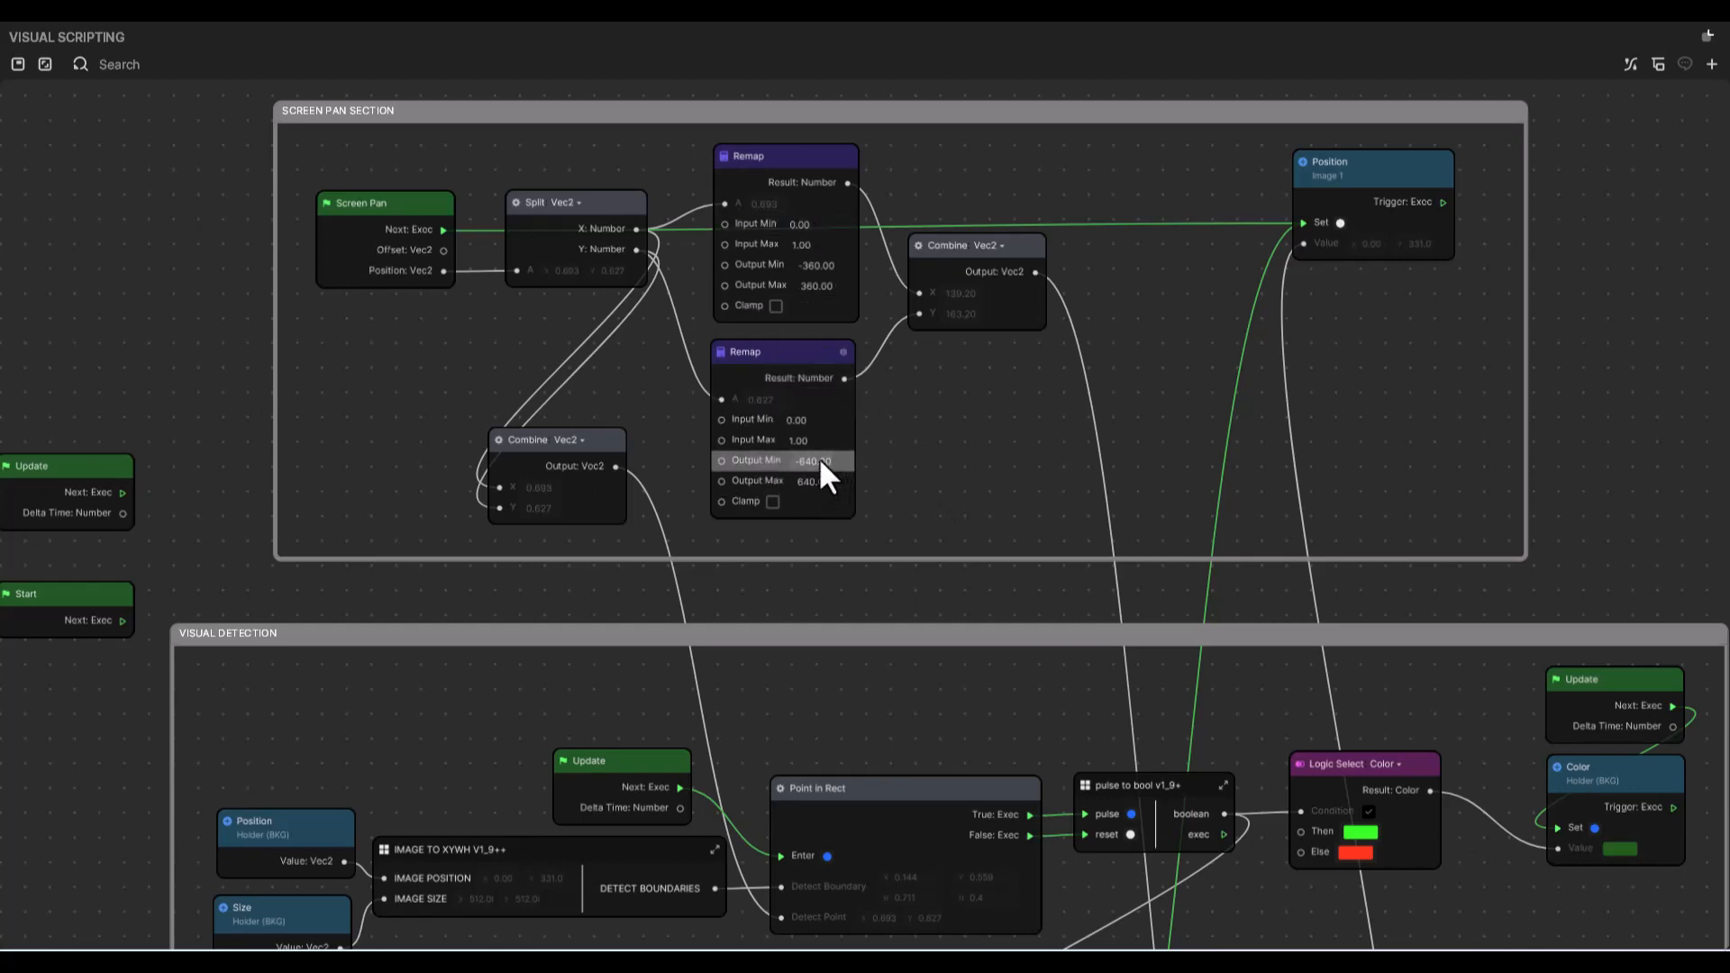
scroll(818, 457, down, 3)
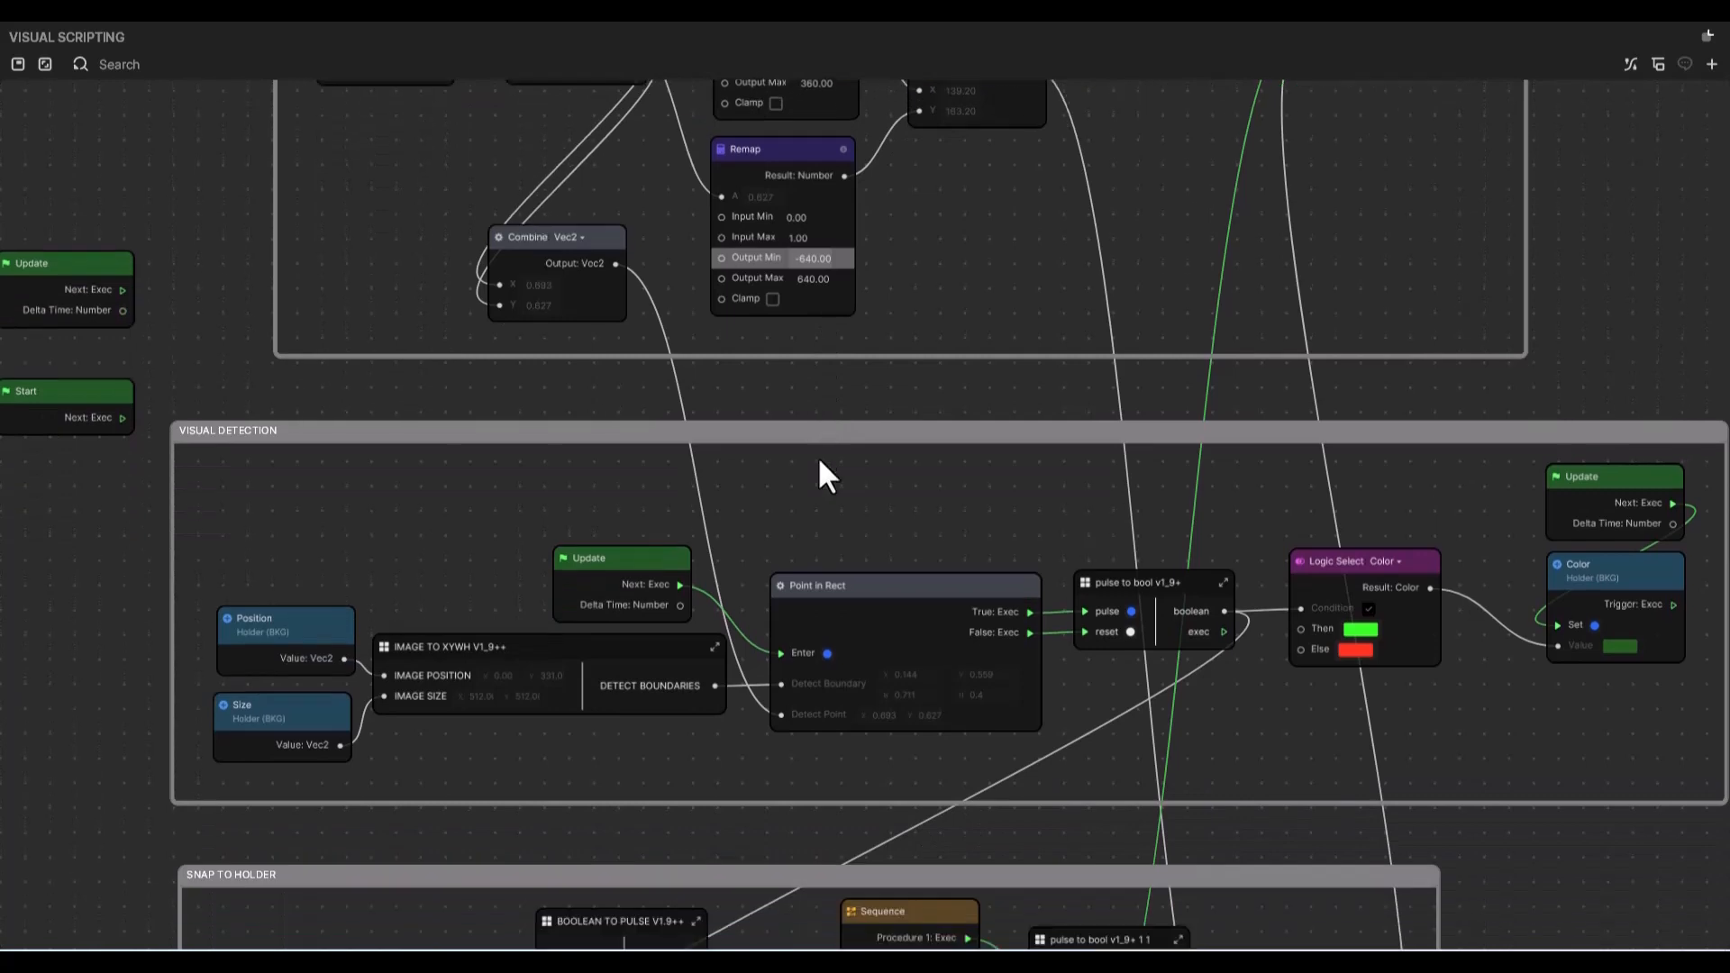
scroll(818, 460, down, 1)
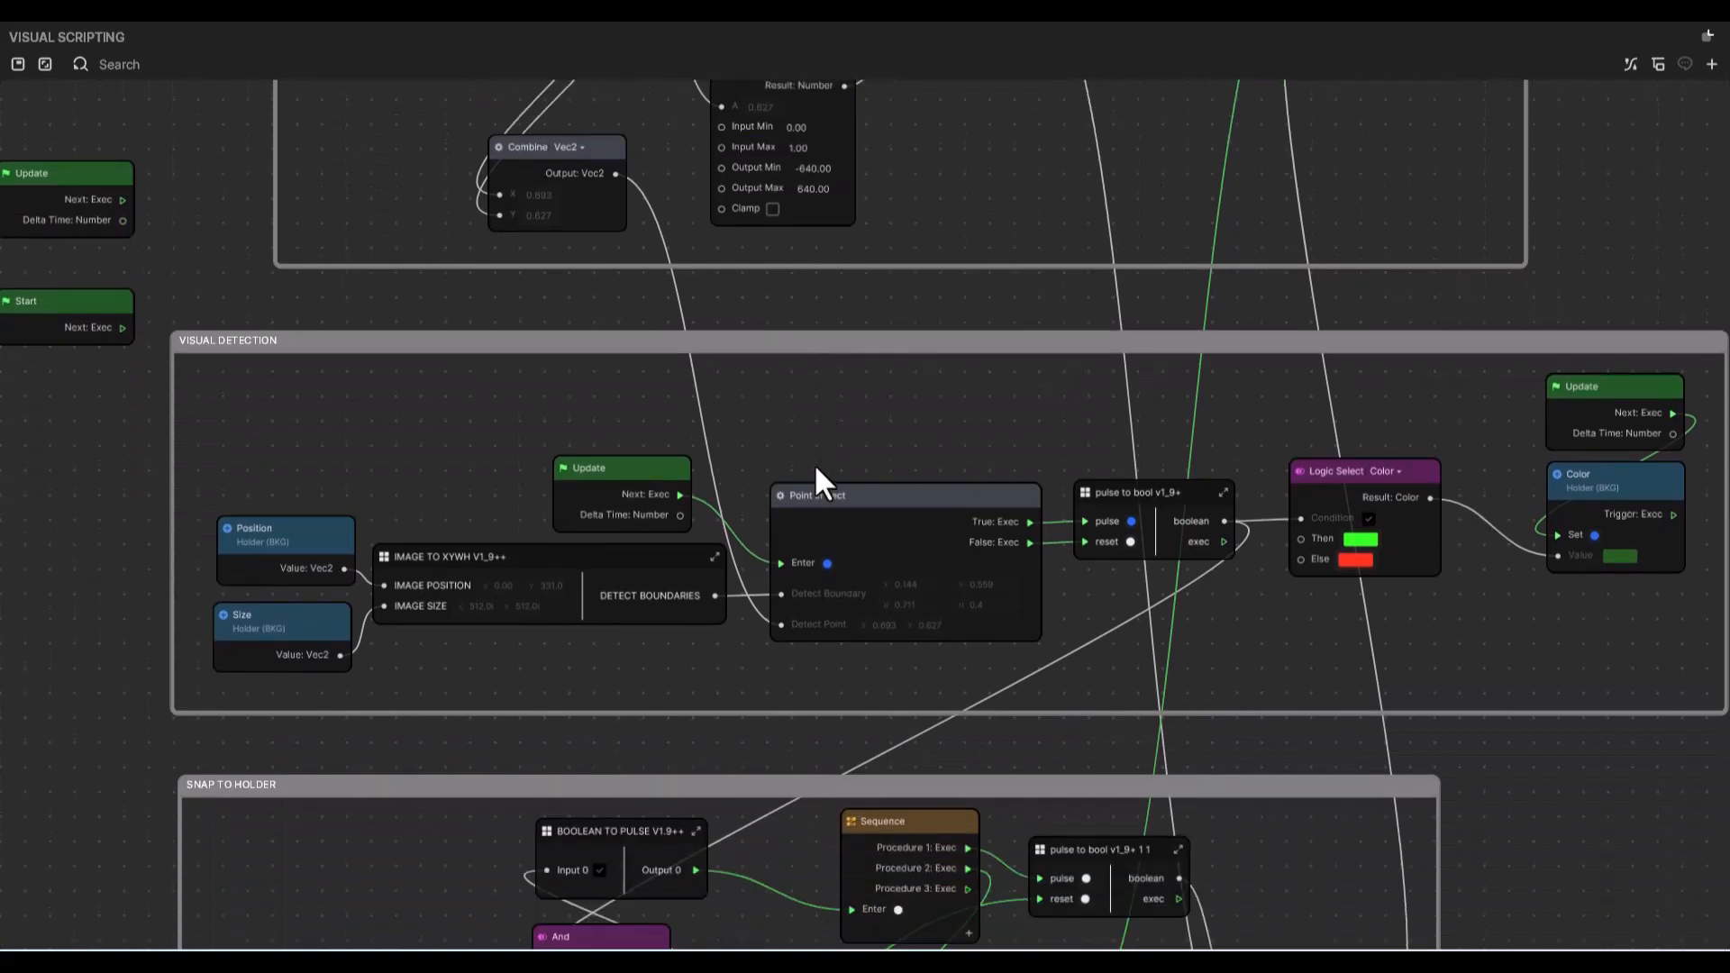
- Examine how the Point in Rect result in VISUAL DETECTION feeds the And and BOOLEAN TO PULSE nodes in SNAP TO HOLDER
scroll(813, 466, right, 1)
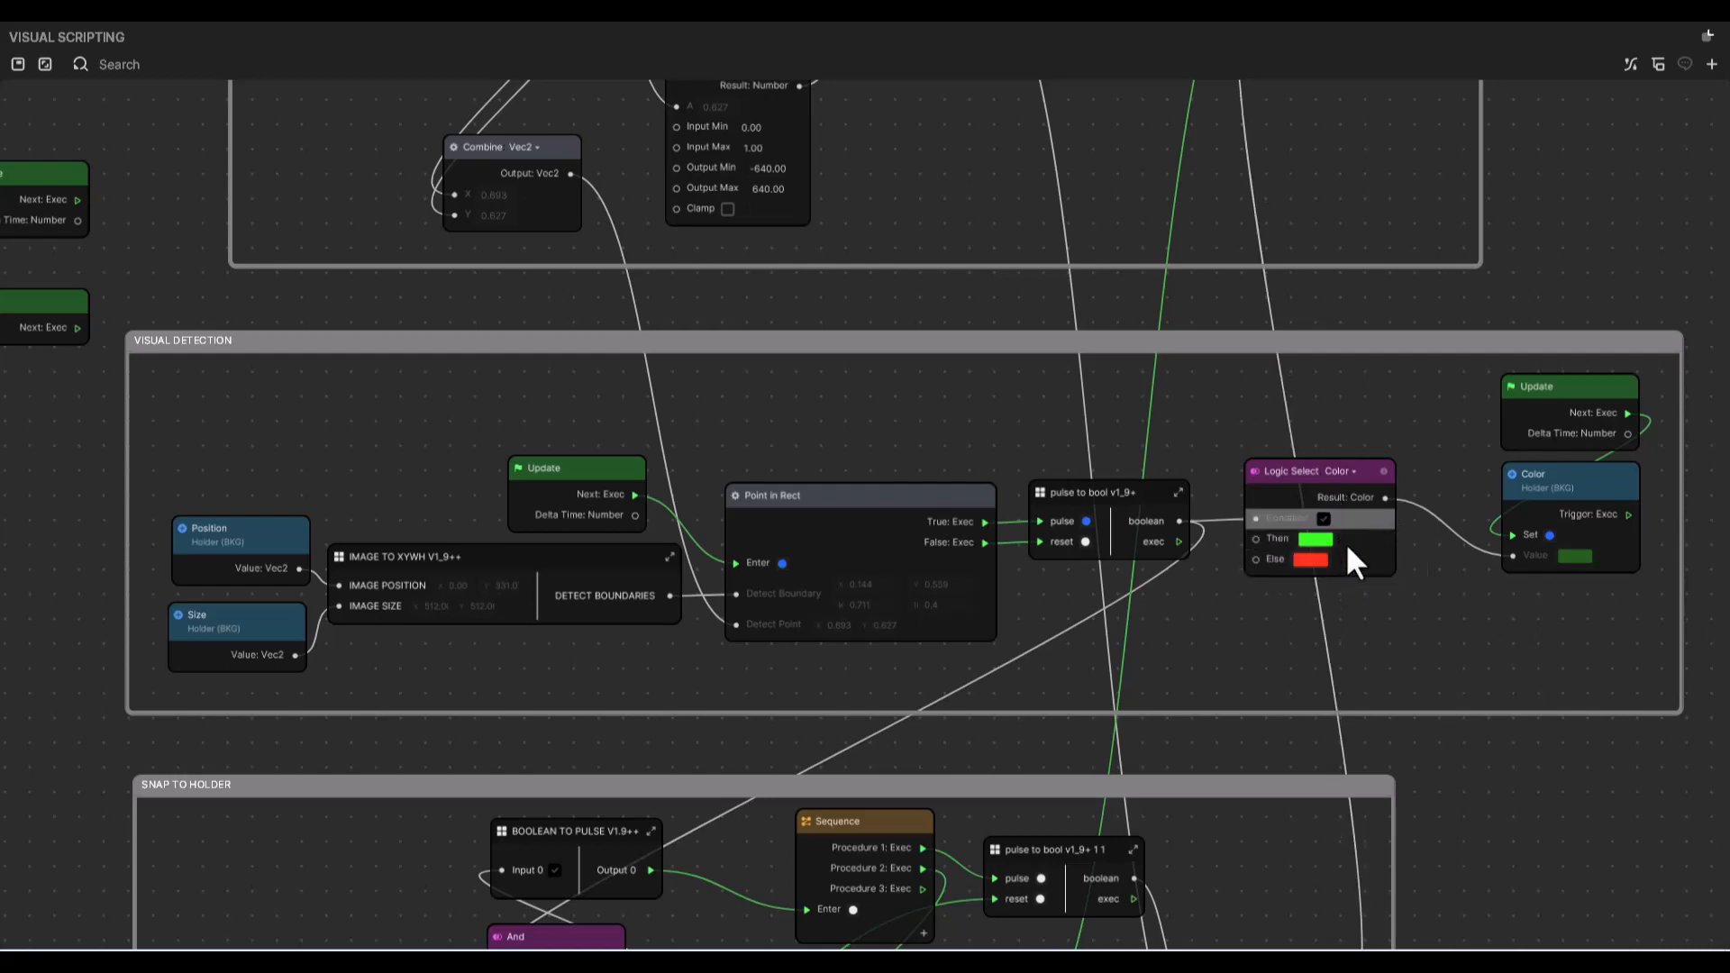
scroll(1100, 606, down, 3)
scroll(1094, 593, down, 5)
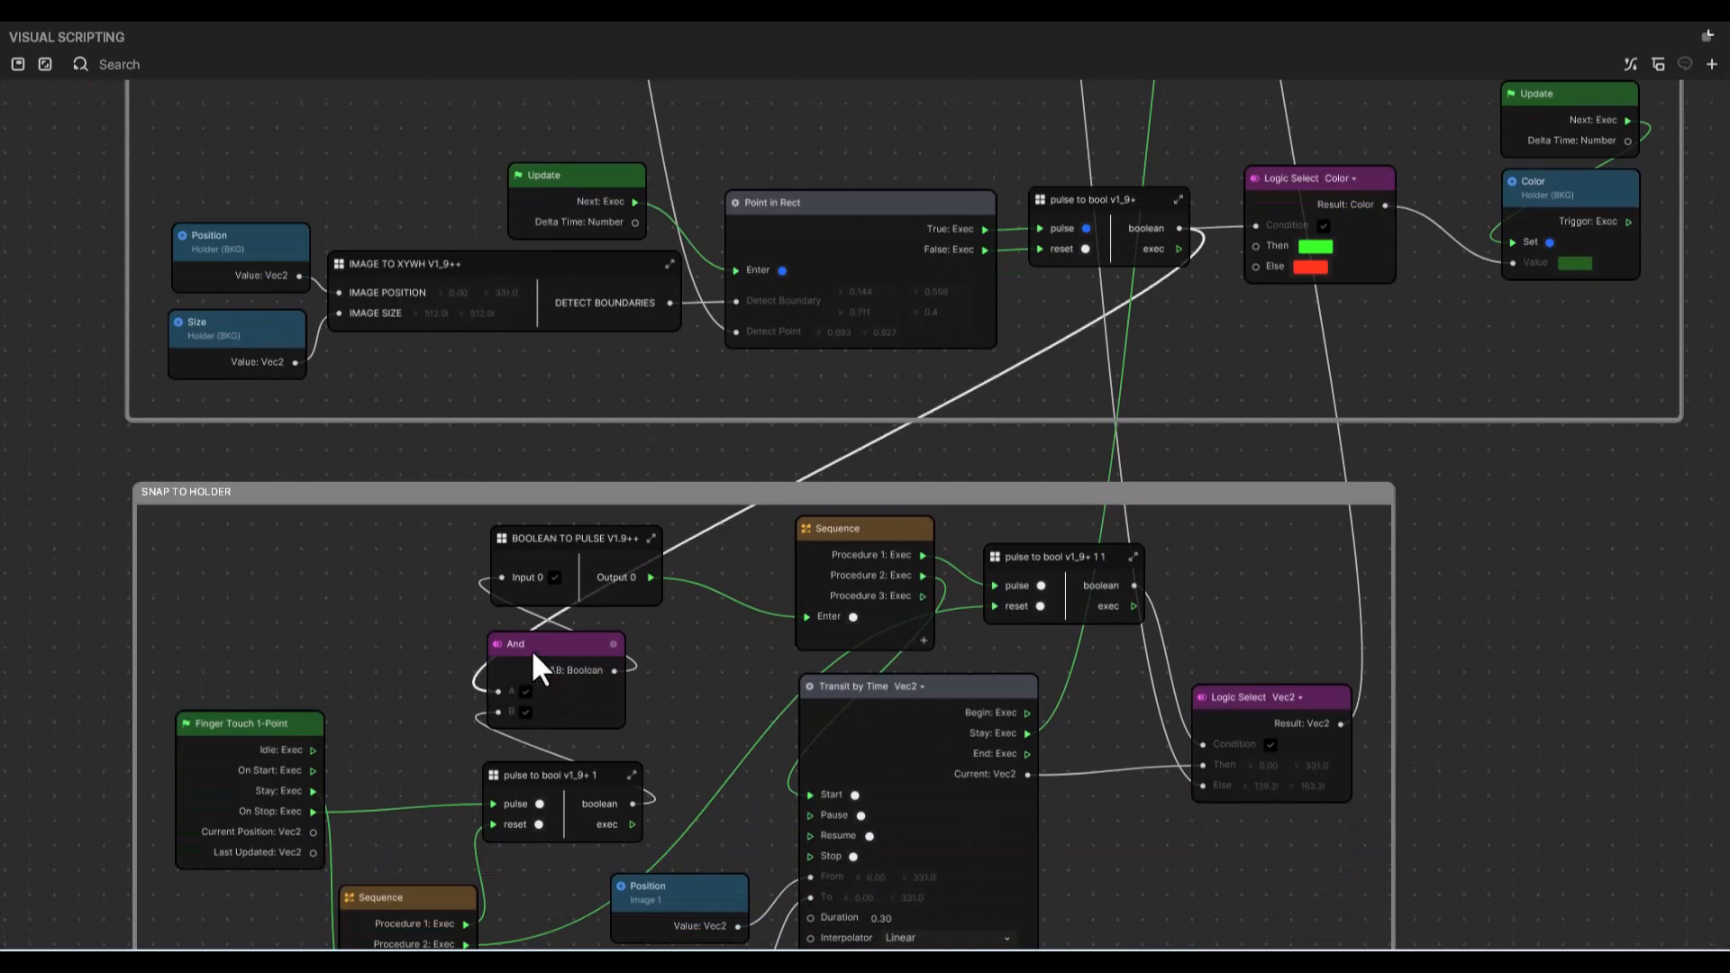
scroll(532, 647, down, 1)
scroll(572, 636, up, 2)
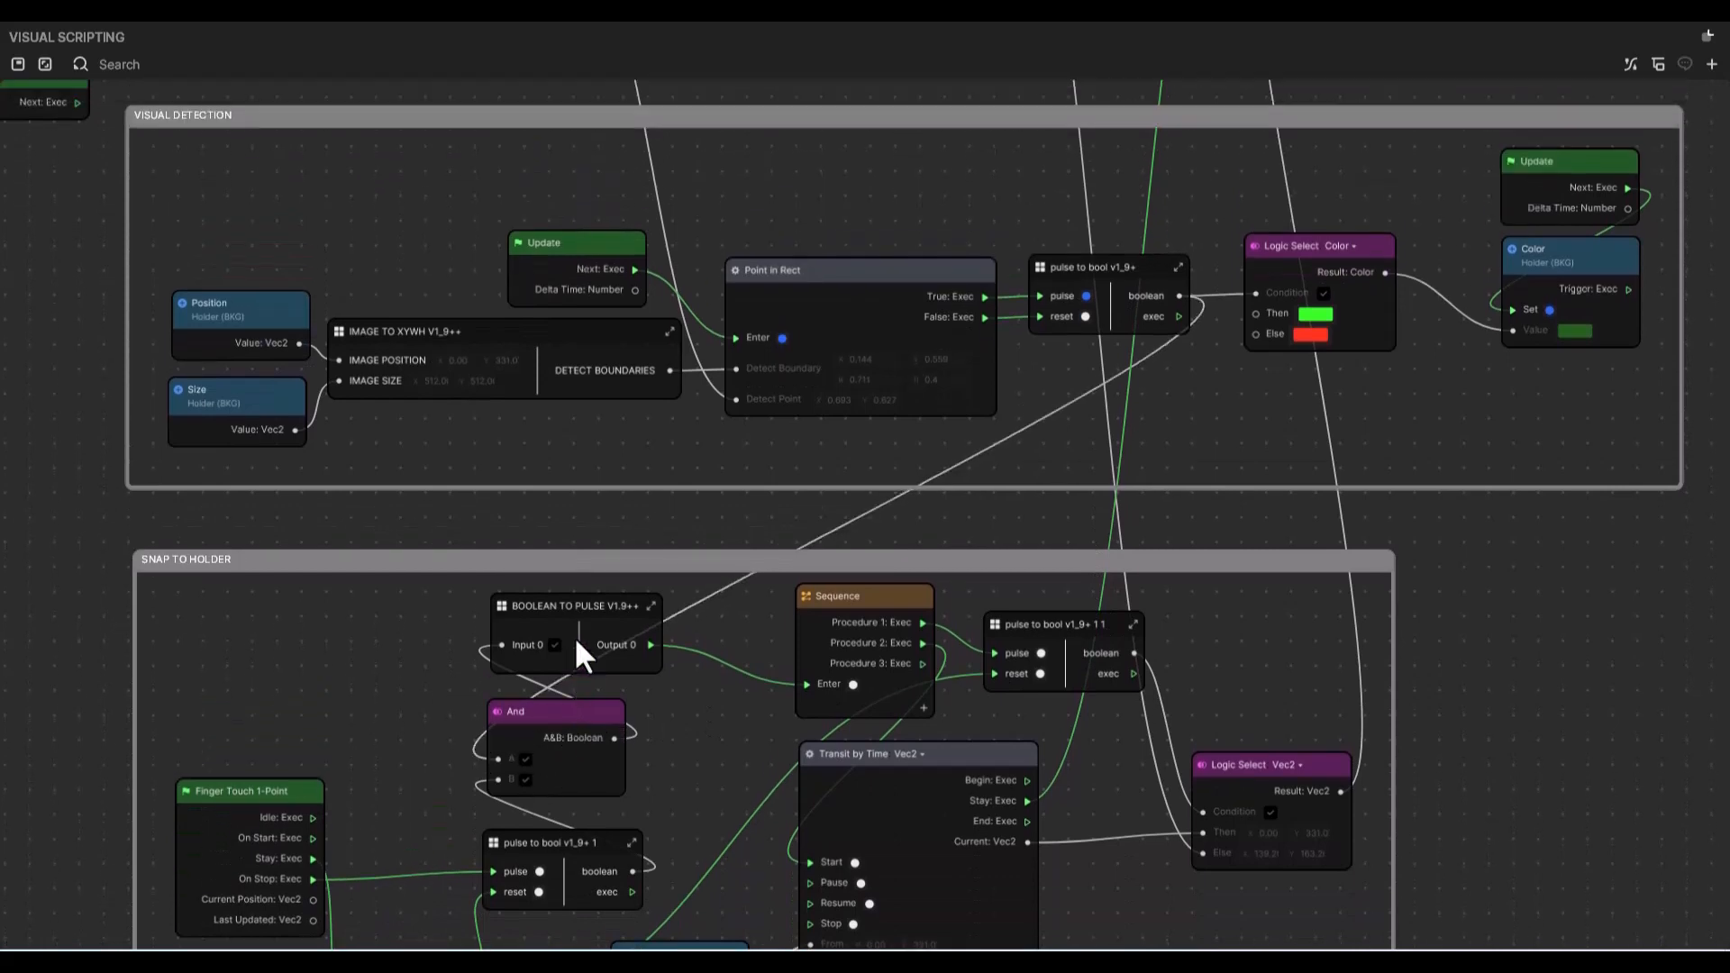
scroll(575, 636, down, 4)
scroll(576, 636, down, 2)
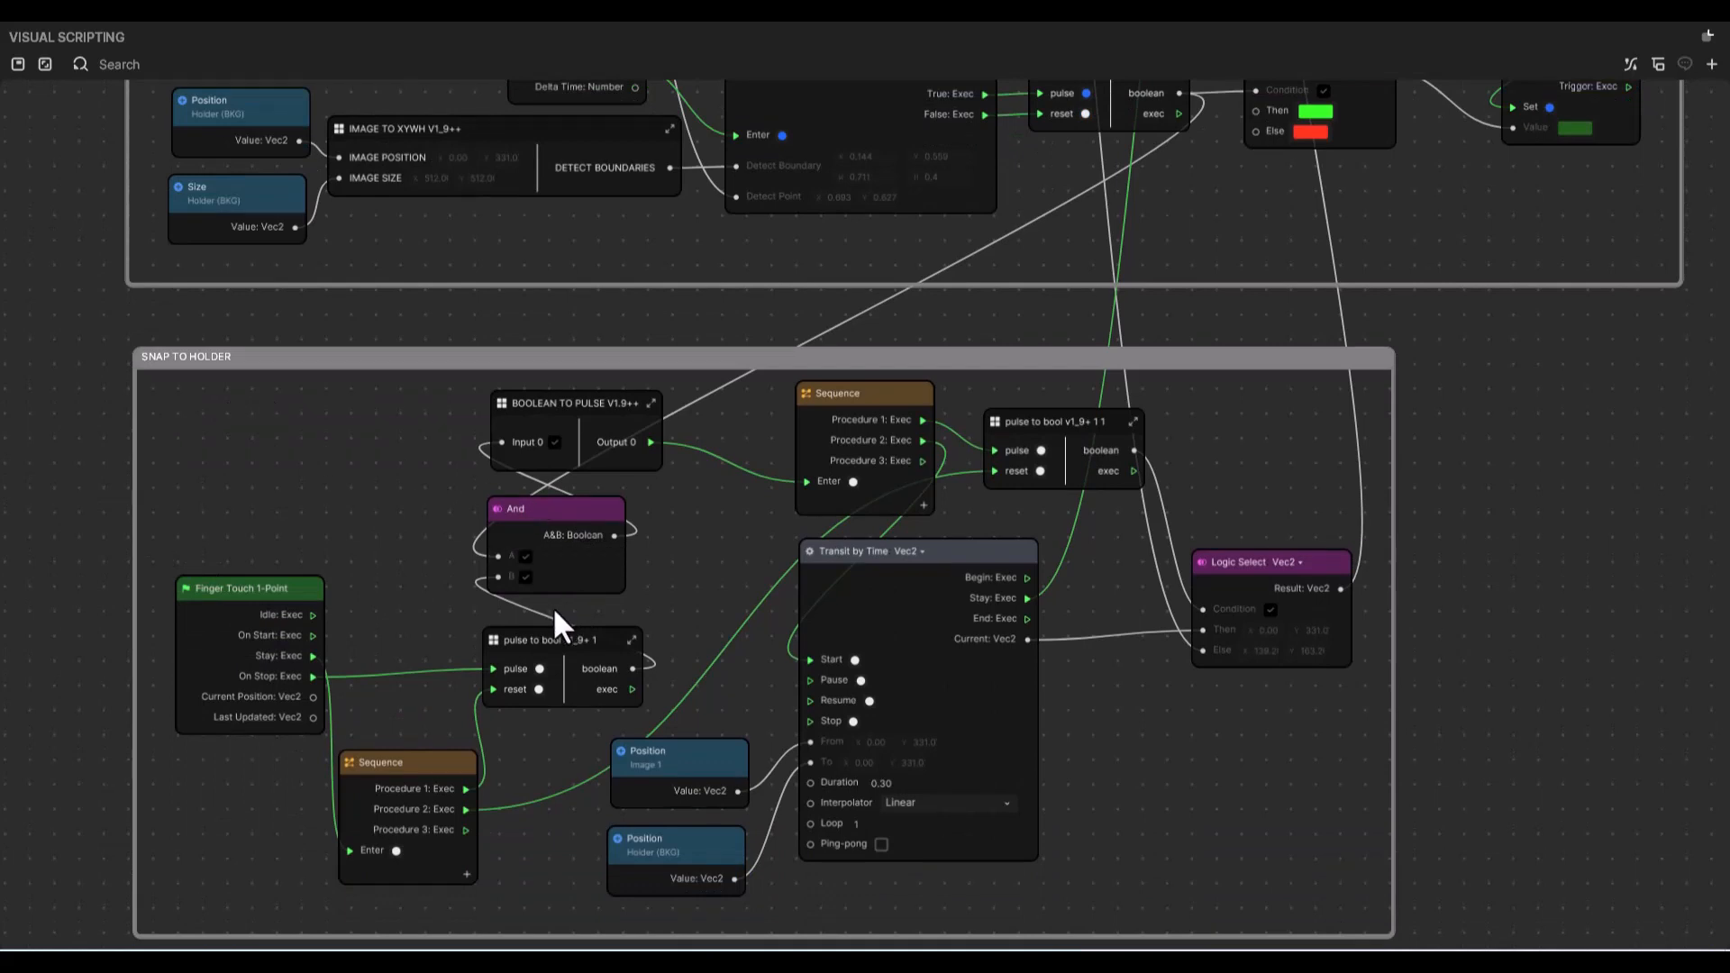
scroll(622, 613, up, 4)
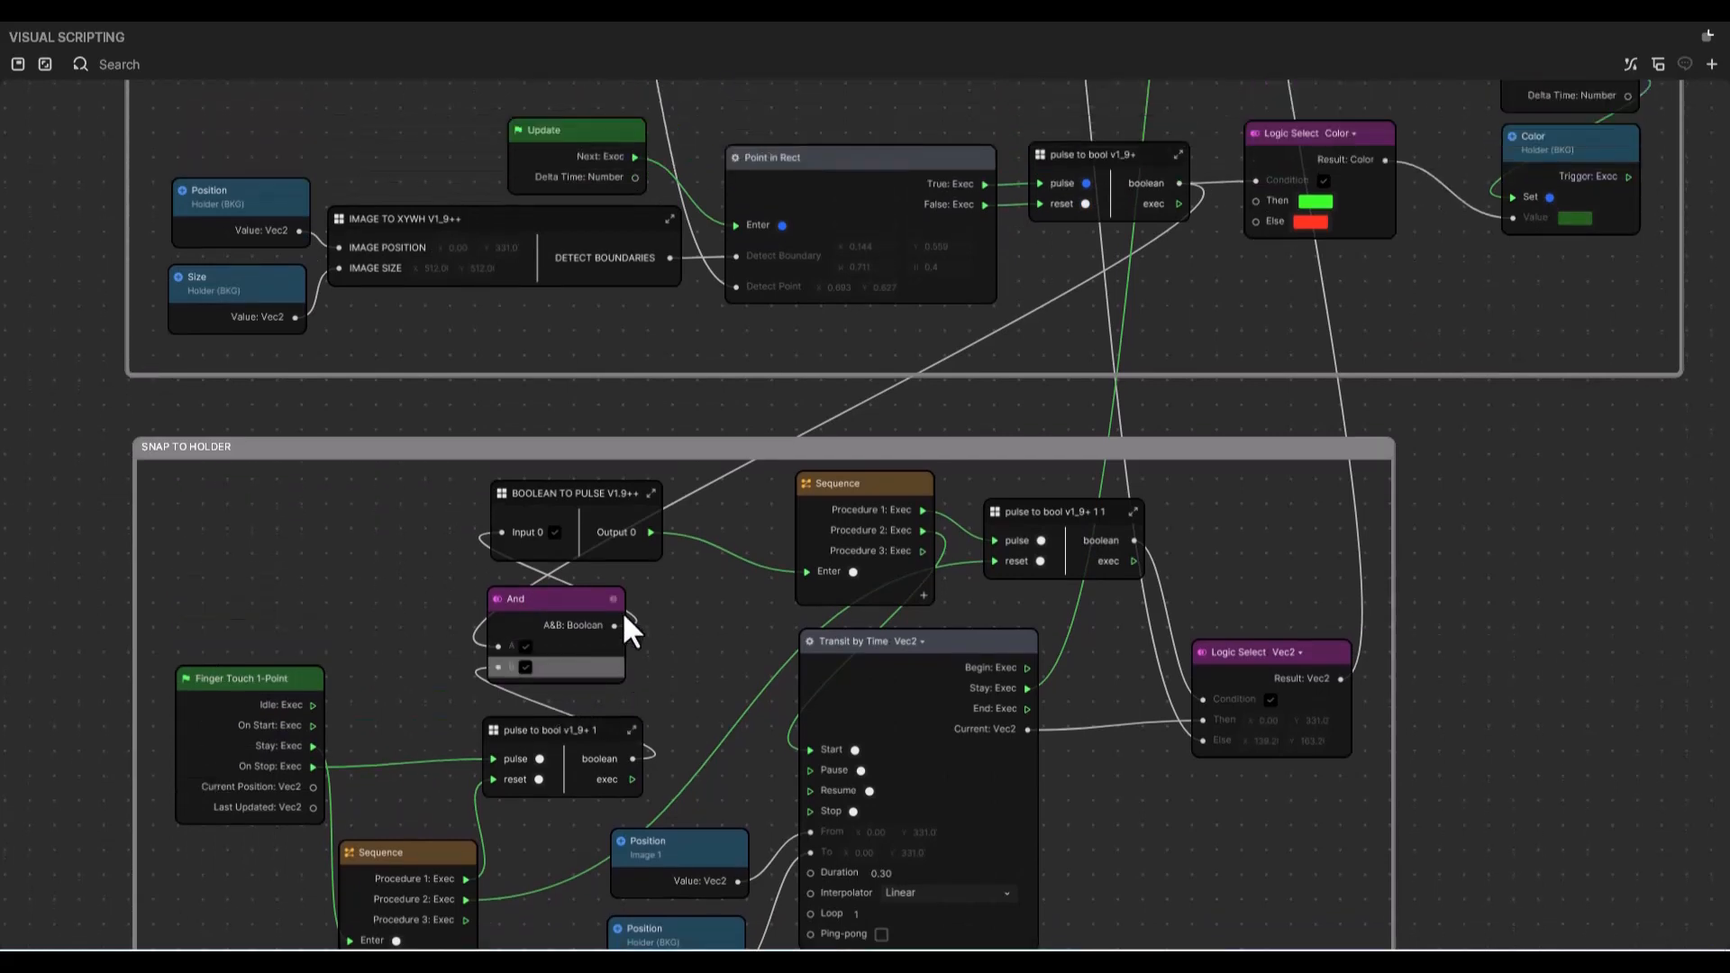
scroll(764, 602, up, 3)
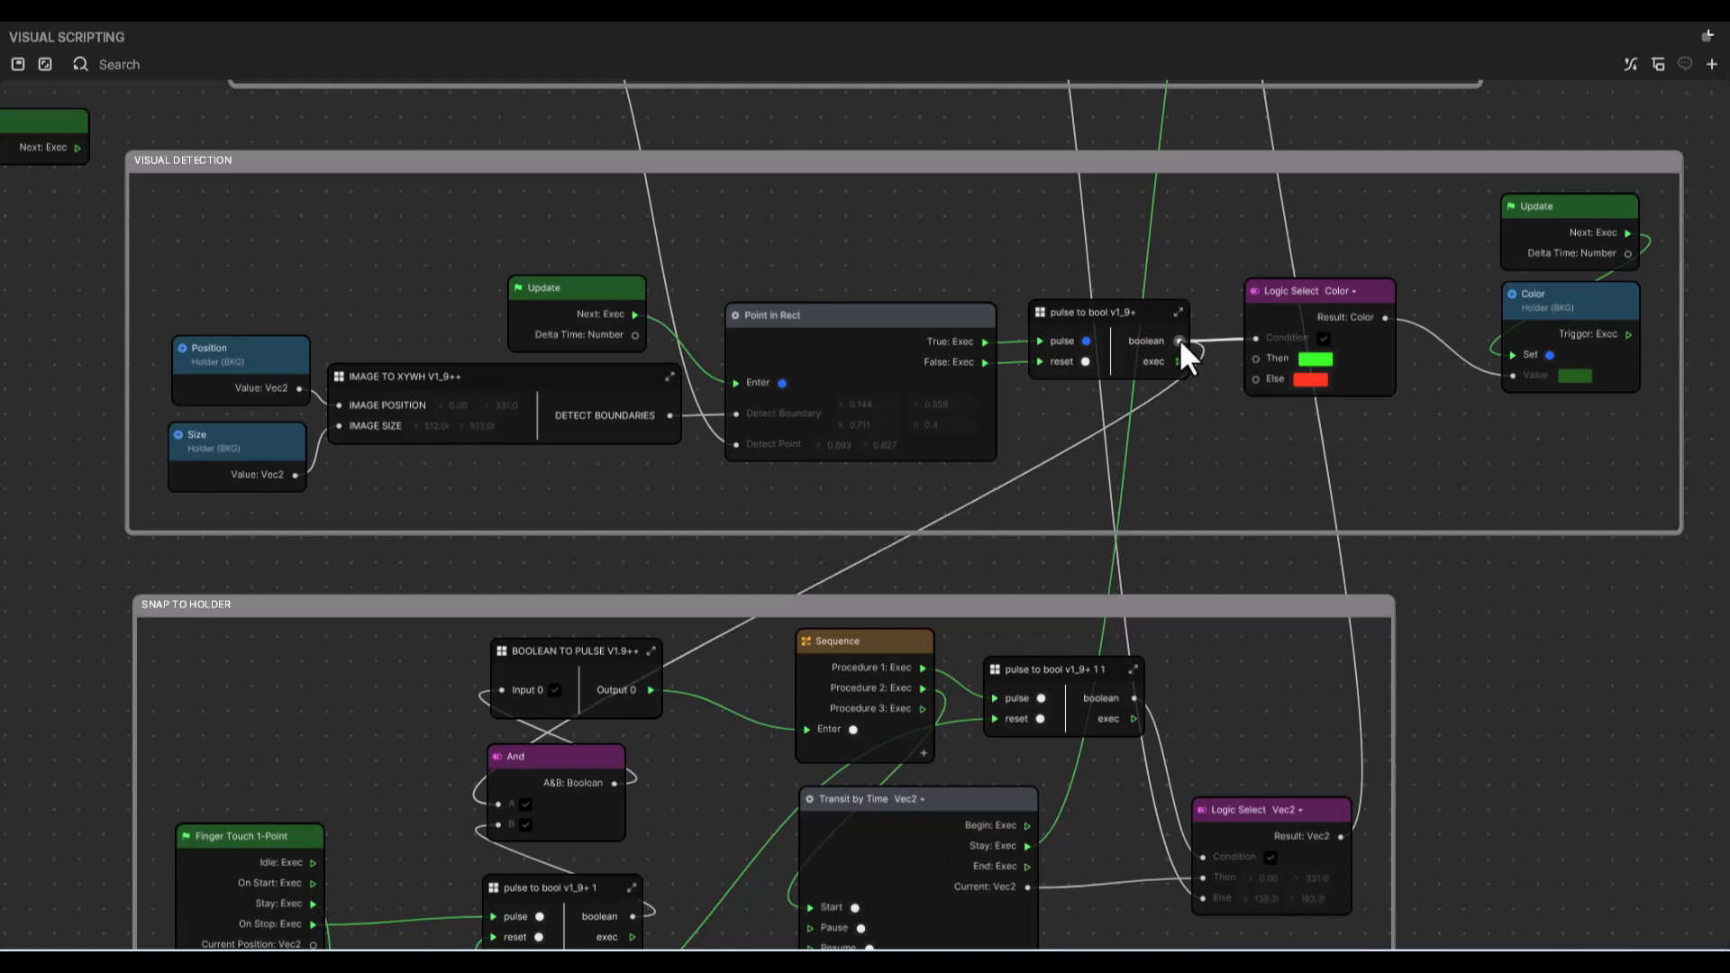
drag(1179, 341, 1406, 493)
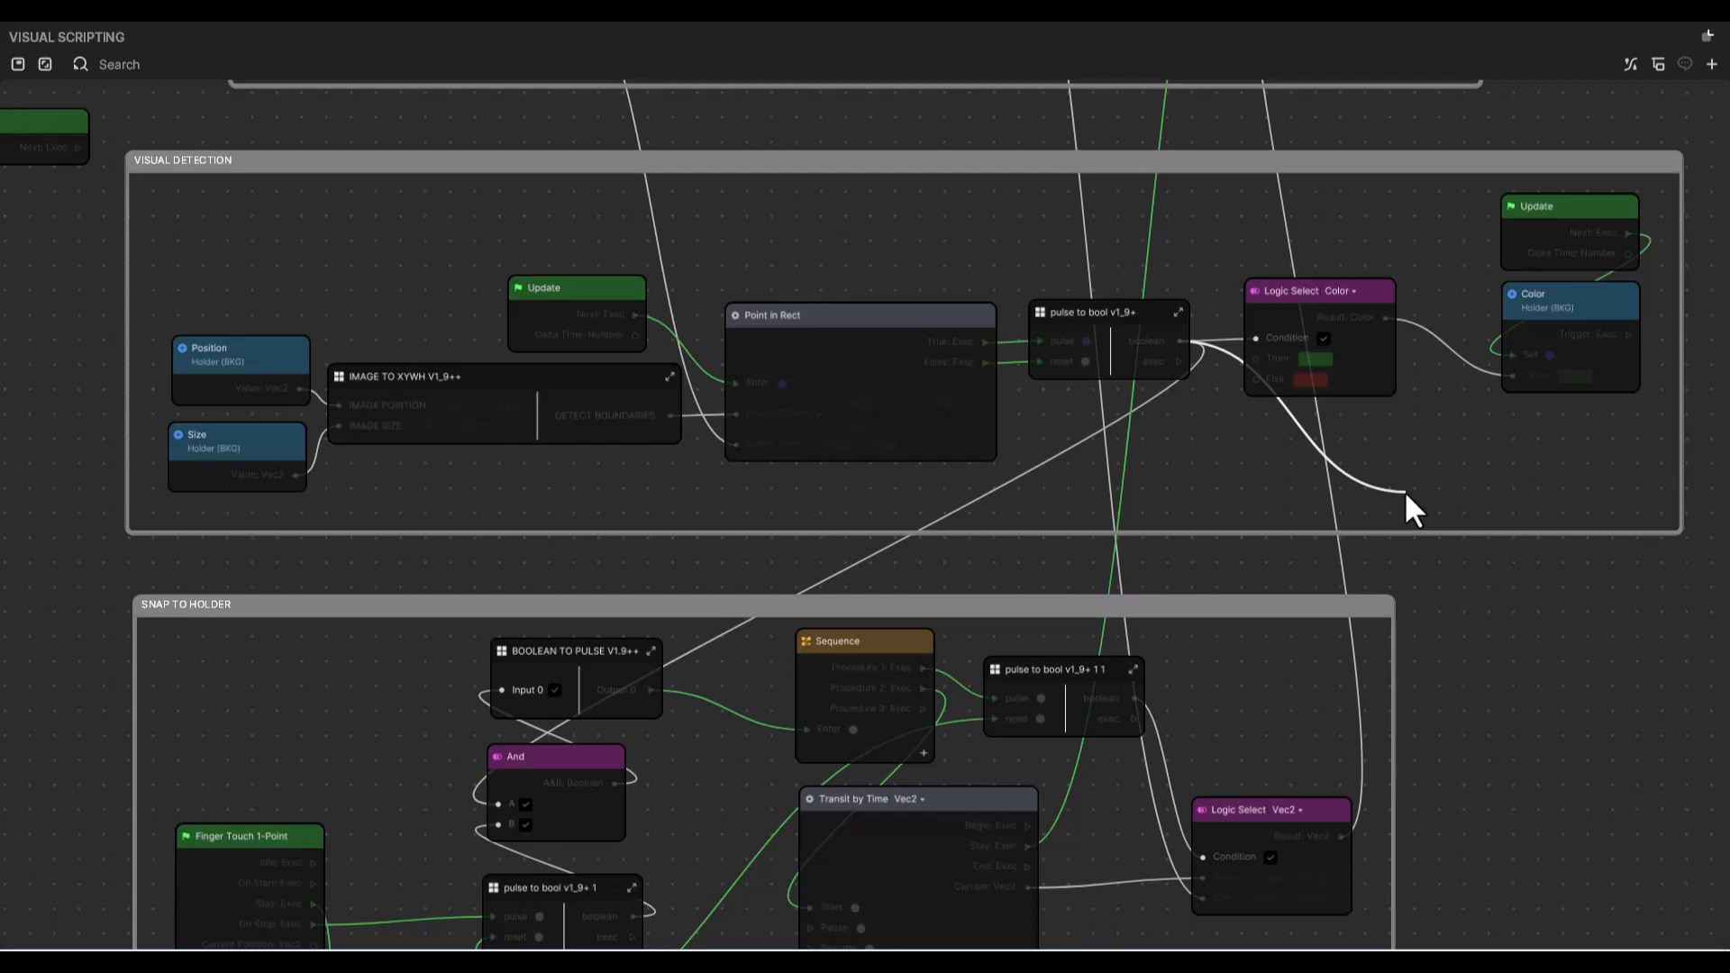
drag(1406, 491, 1381, 488)
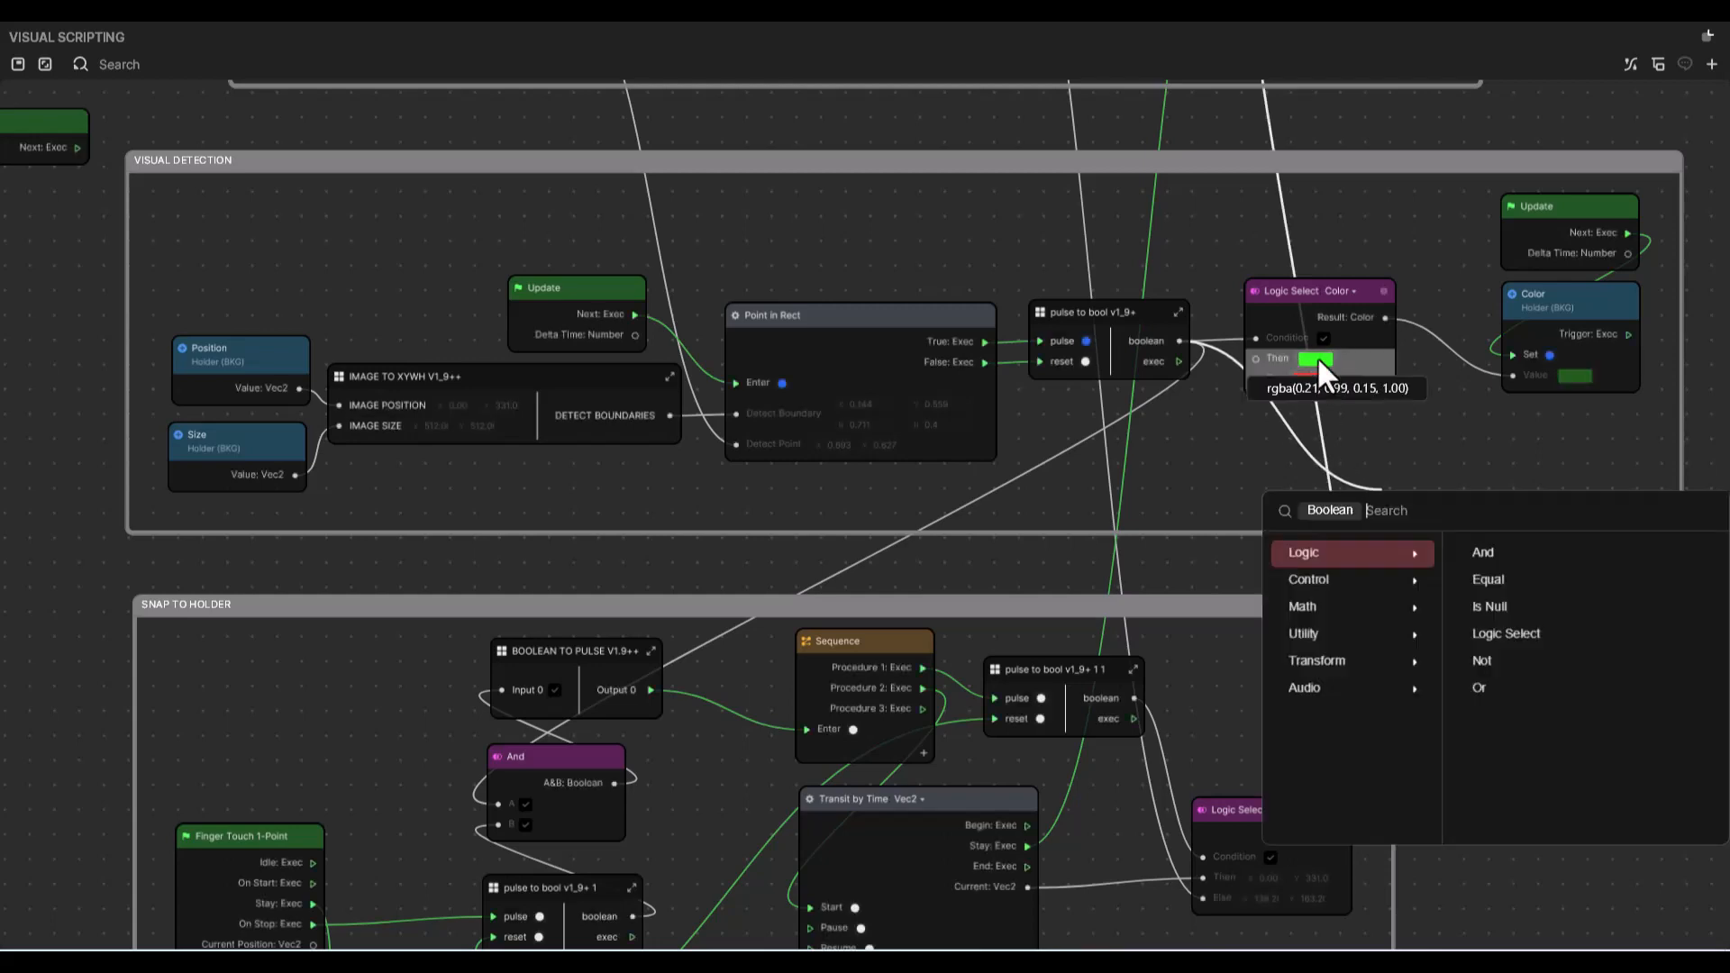
click(1224, 417)
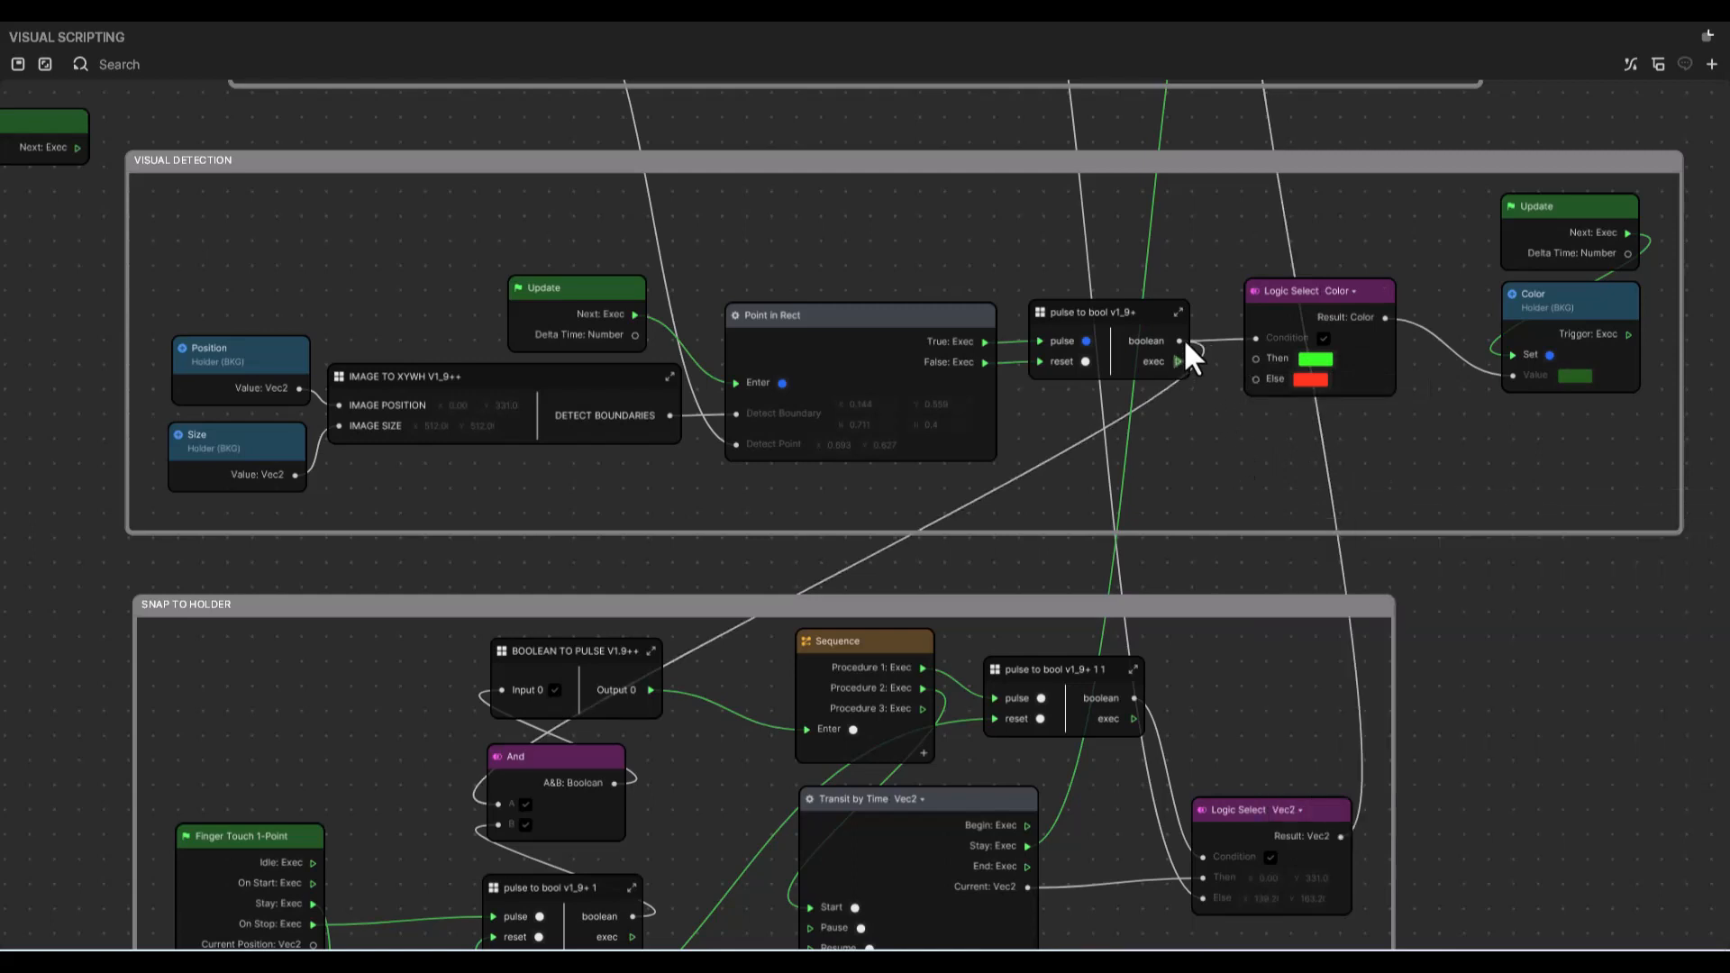
drag(1179, 340, 1253, 425)
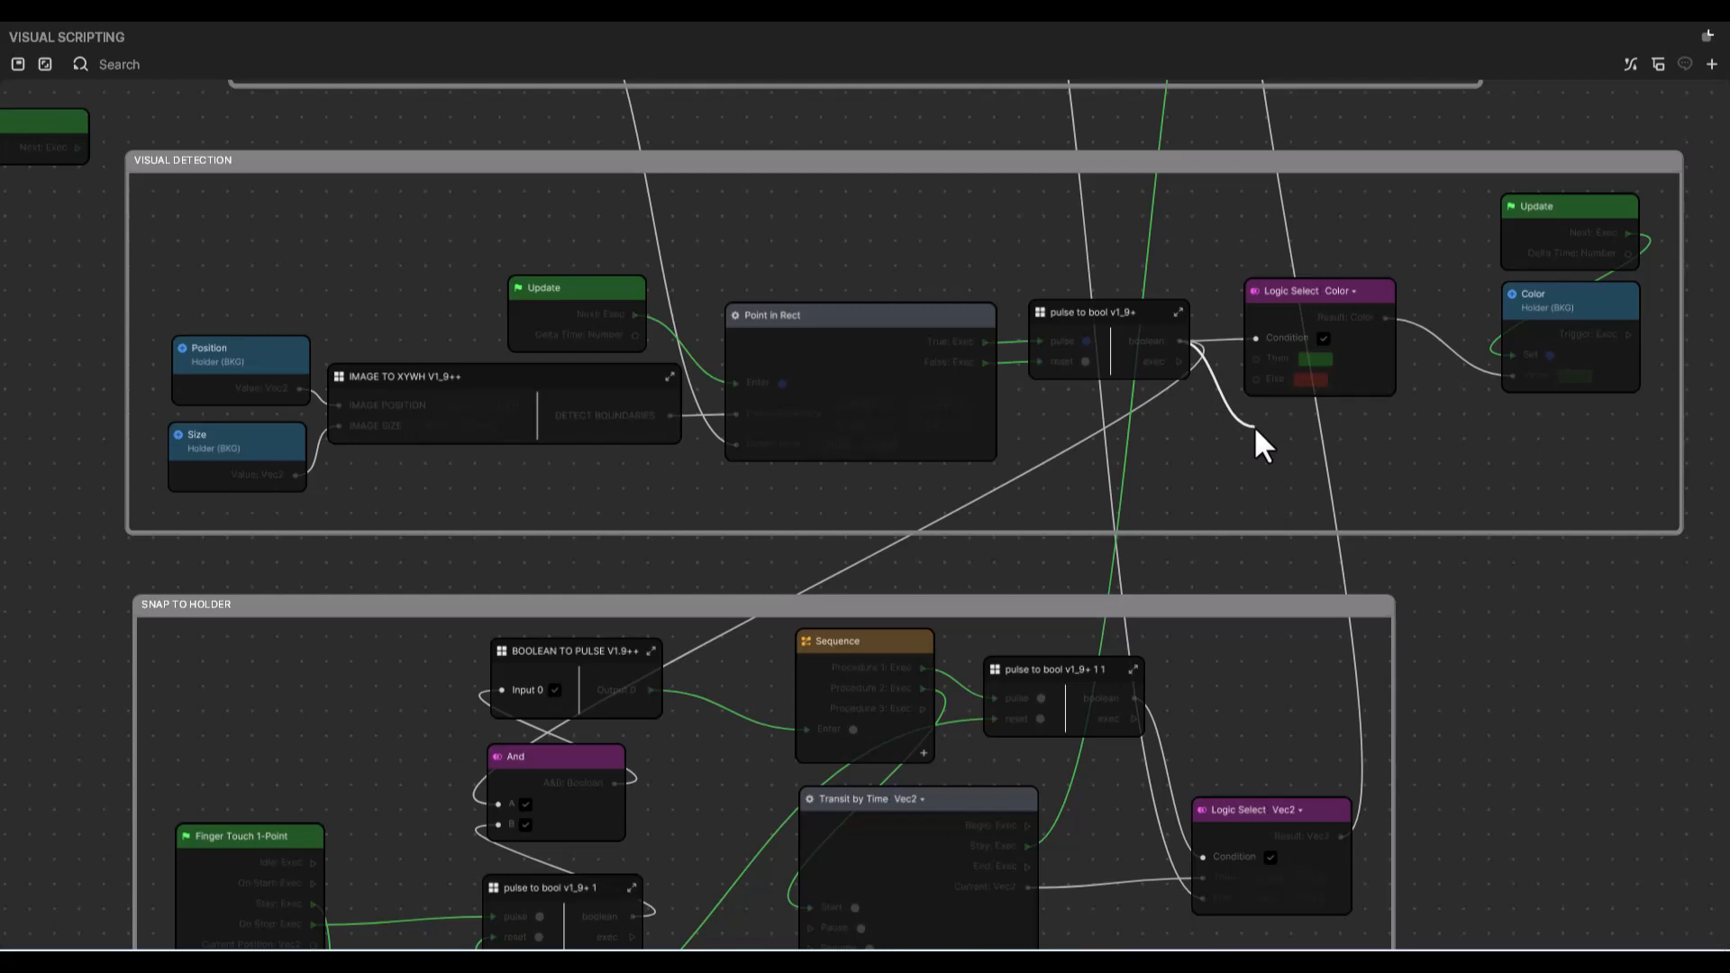
drag(1179, 362, 1193, 407)
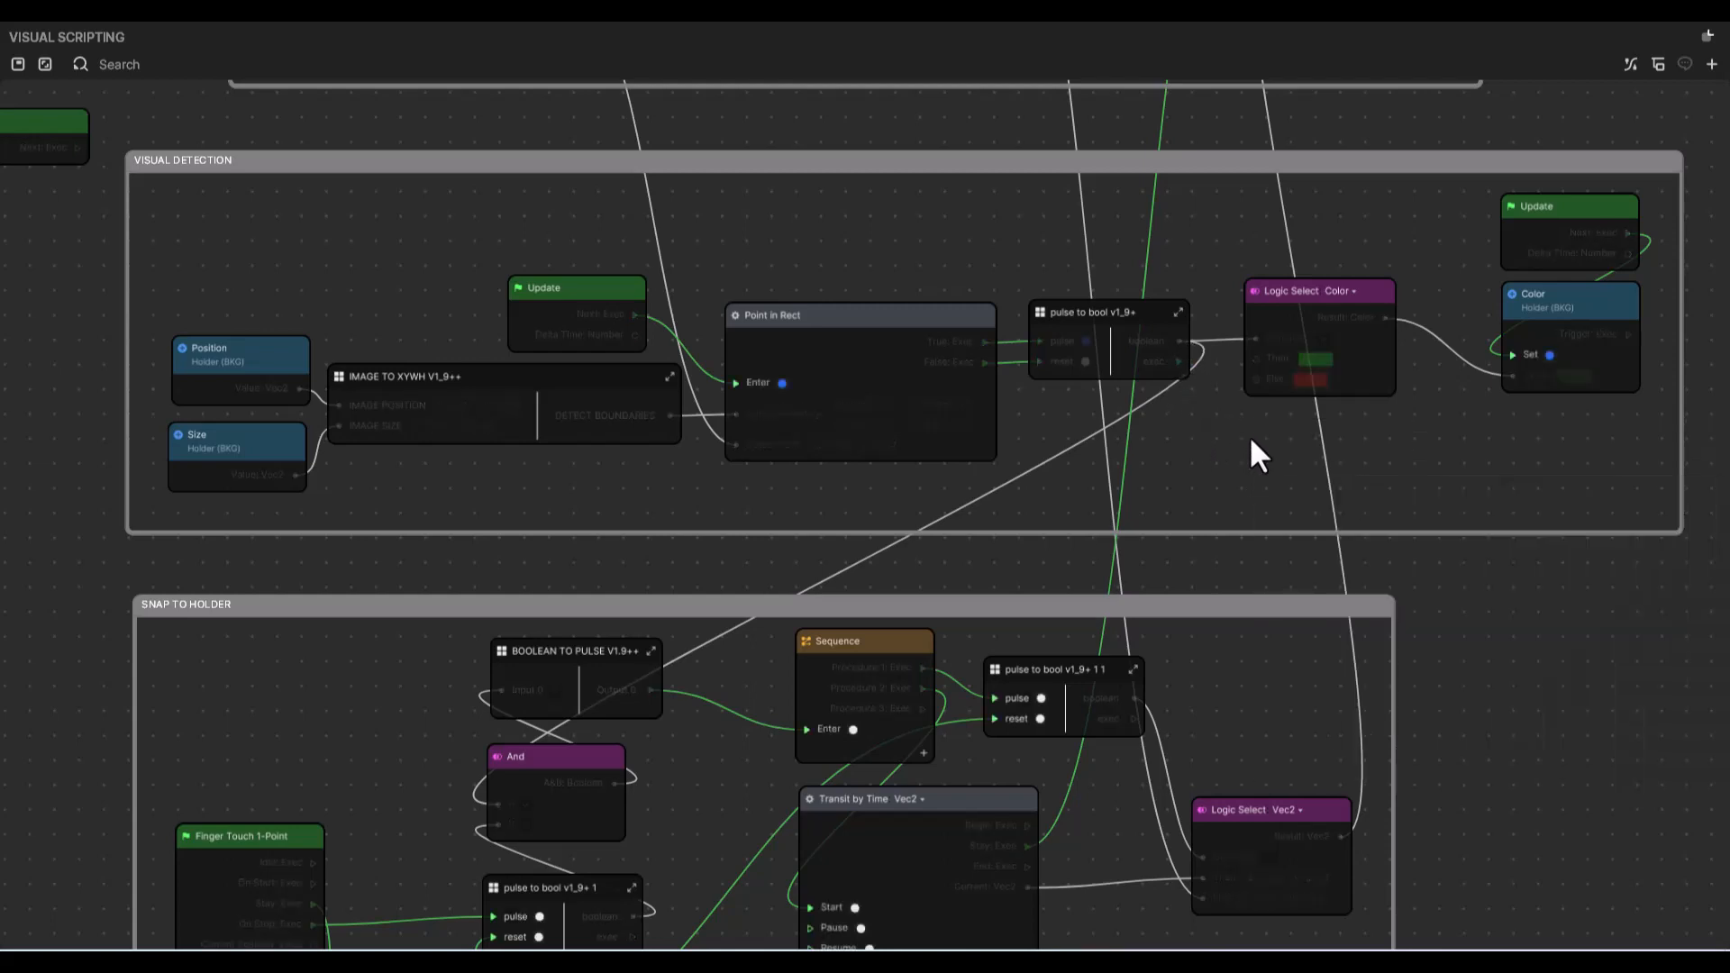
drag(1181, 364, 1242, 466)
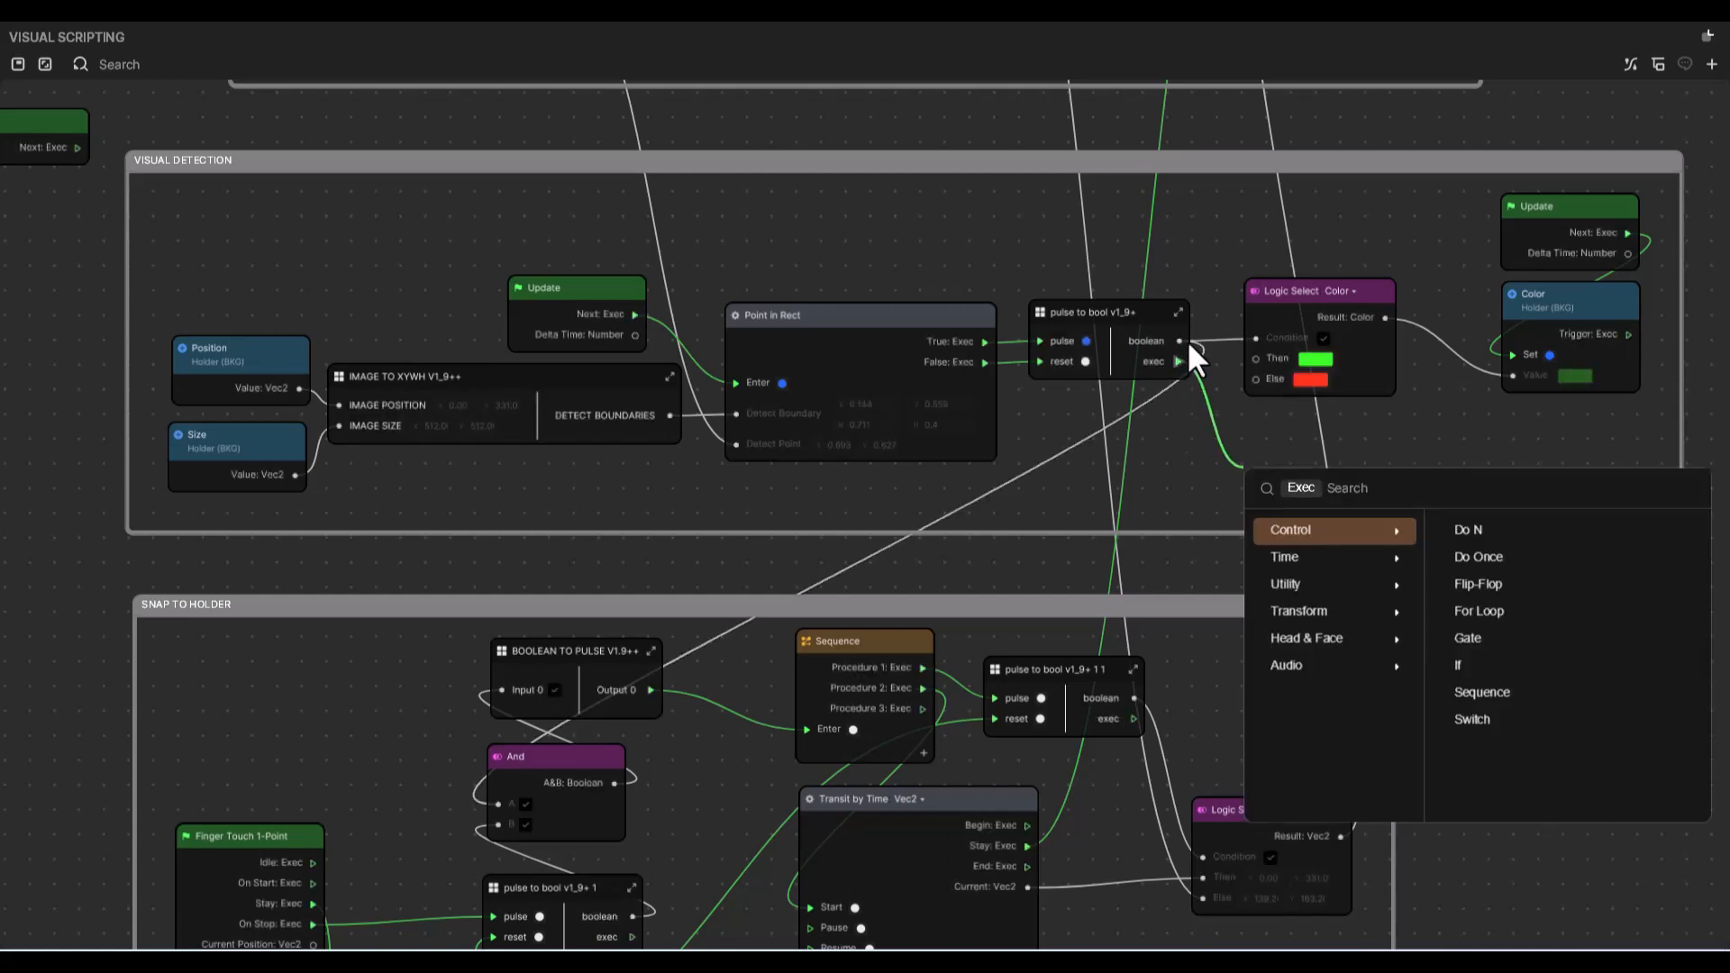
click(1471, 439)
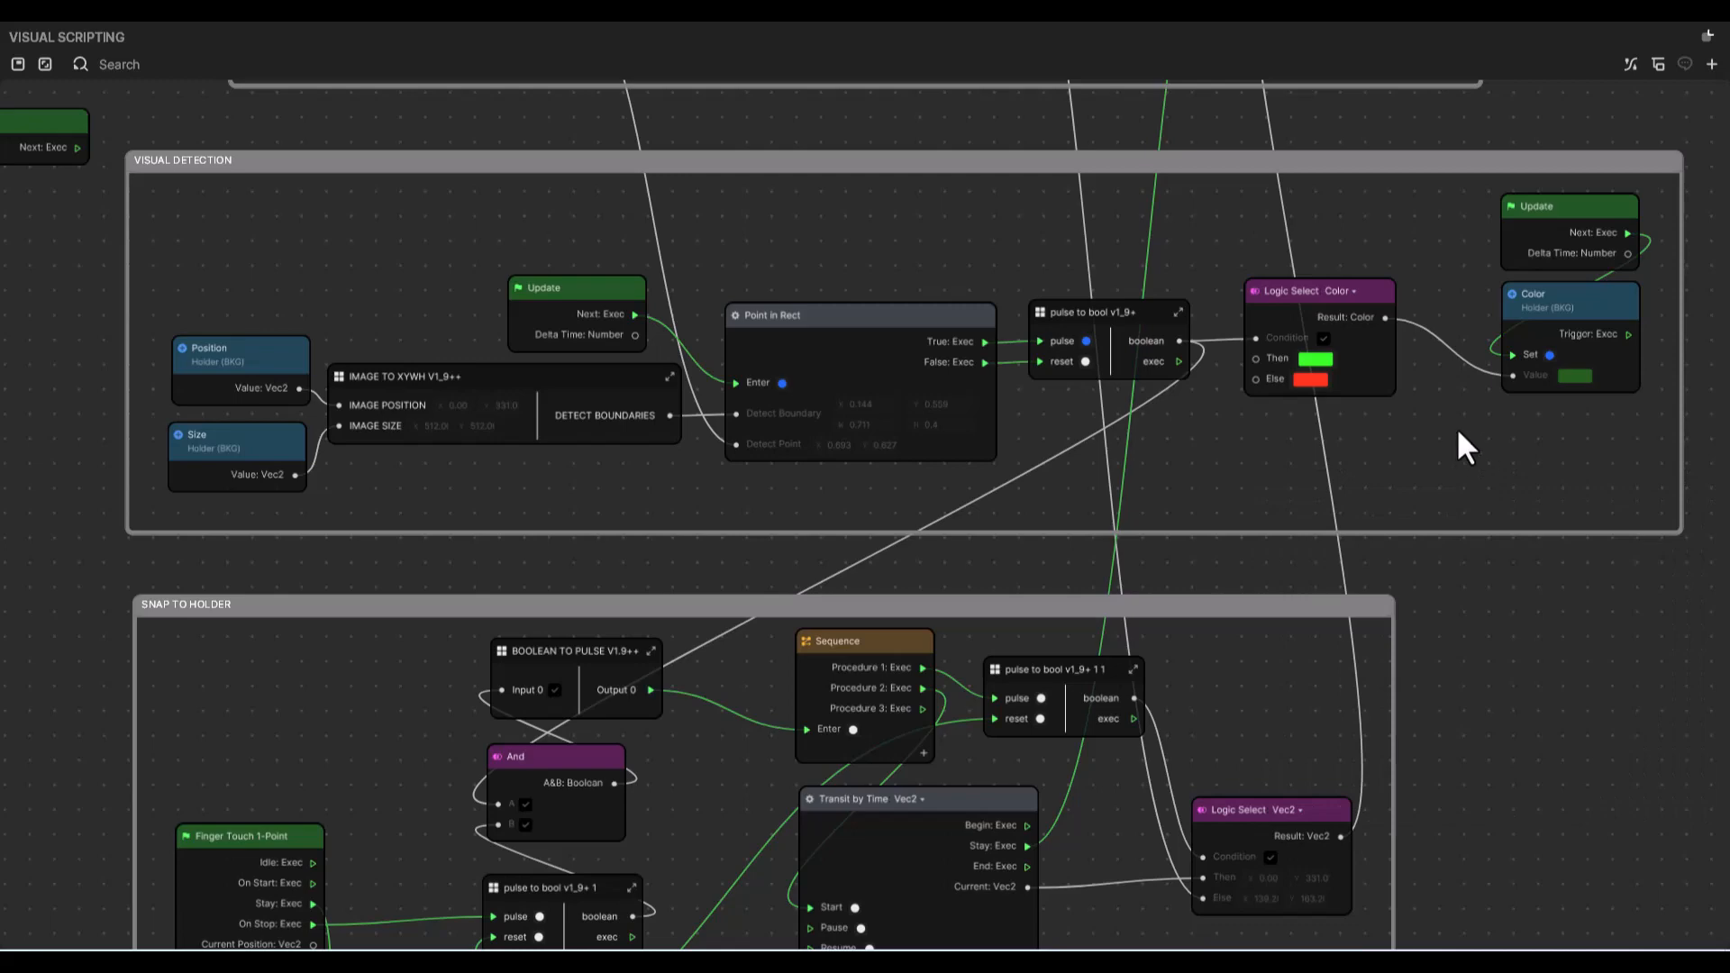
- Review the three comment frames in the whole graph and look closely at the touch and transition nodes in SNAP TO HOLDER
scroll(1457, 429, down, 6)
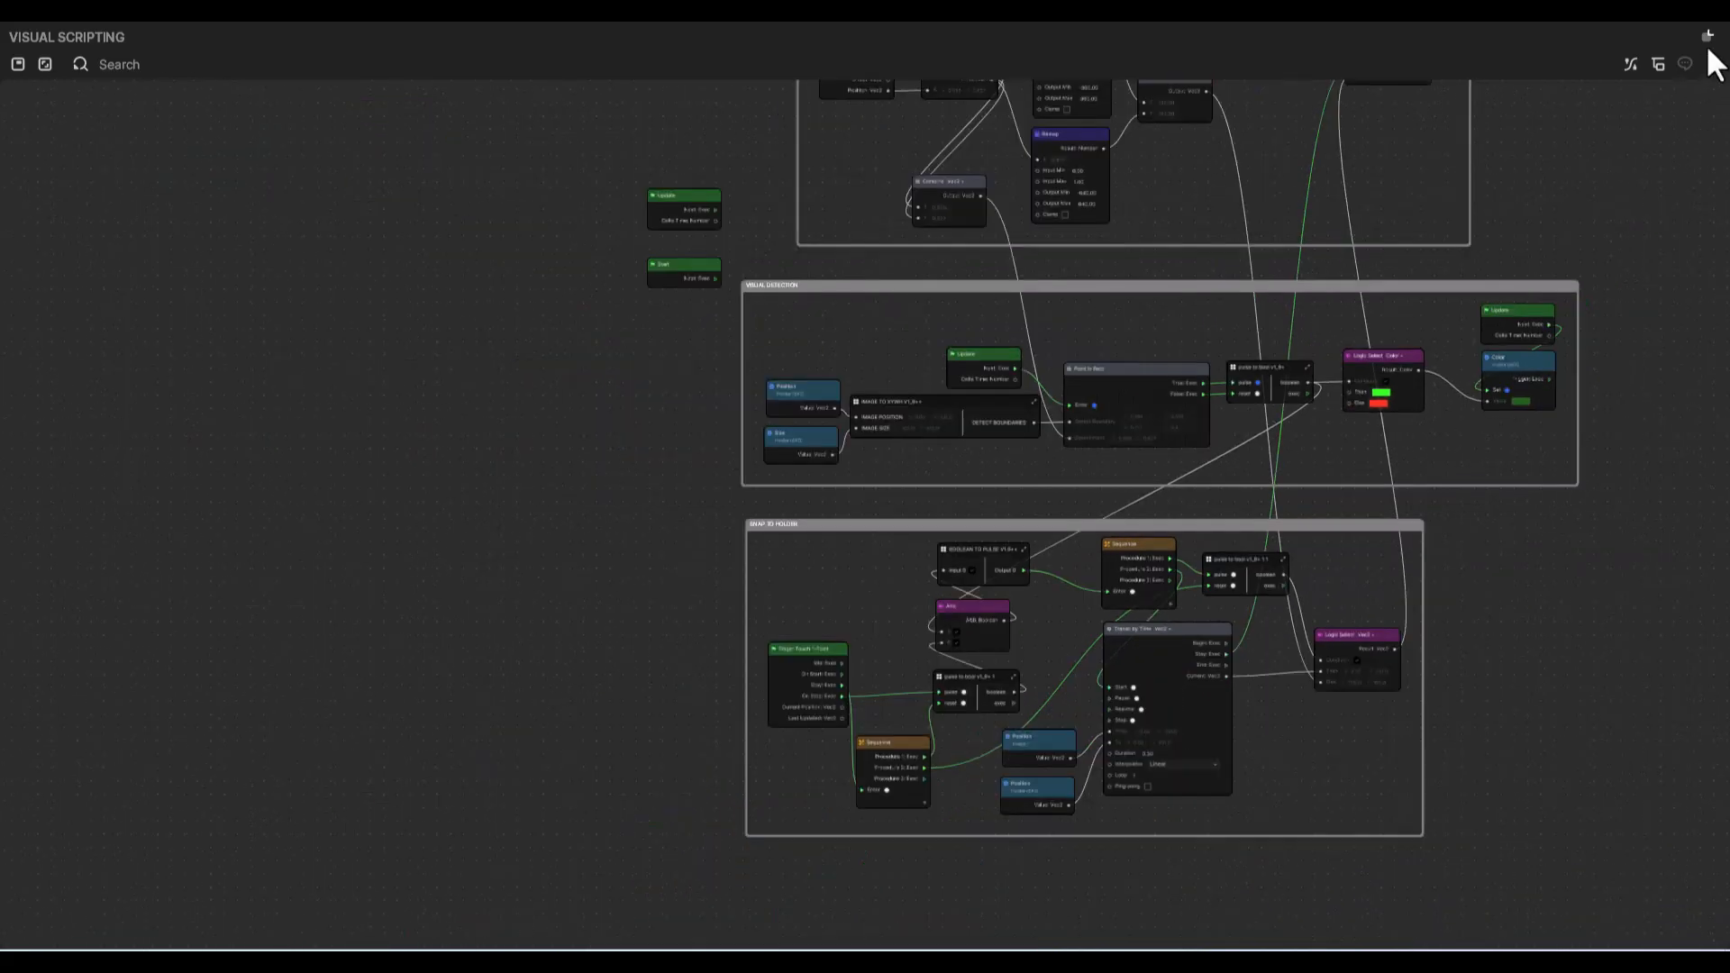
scroll(1462, 335, up, 1)
scroll(1460, 322, down, 3)
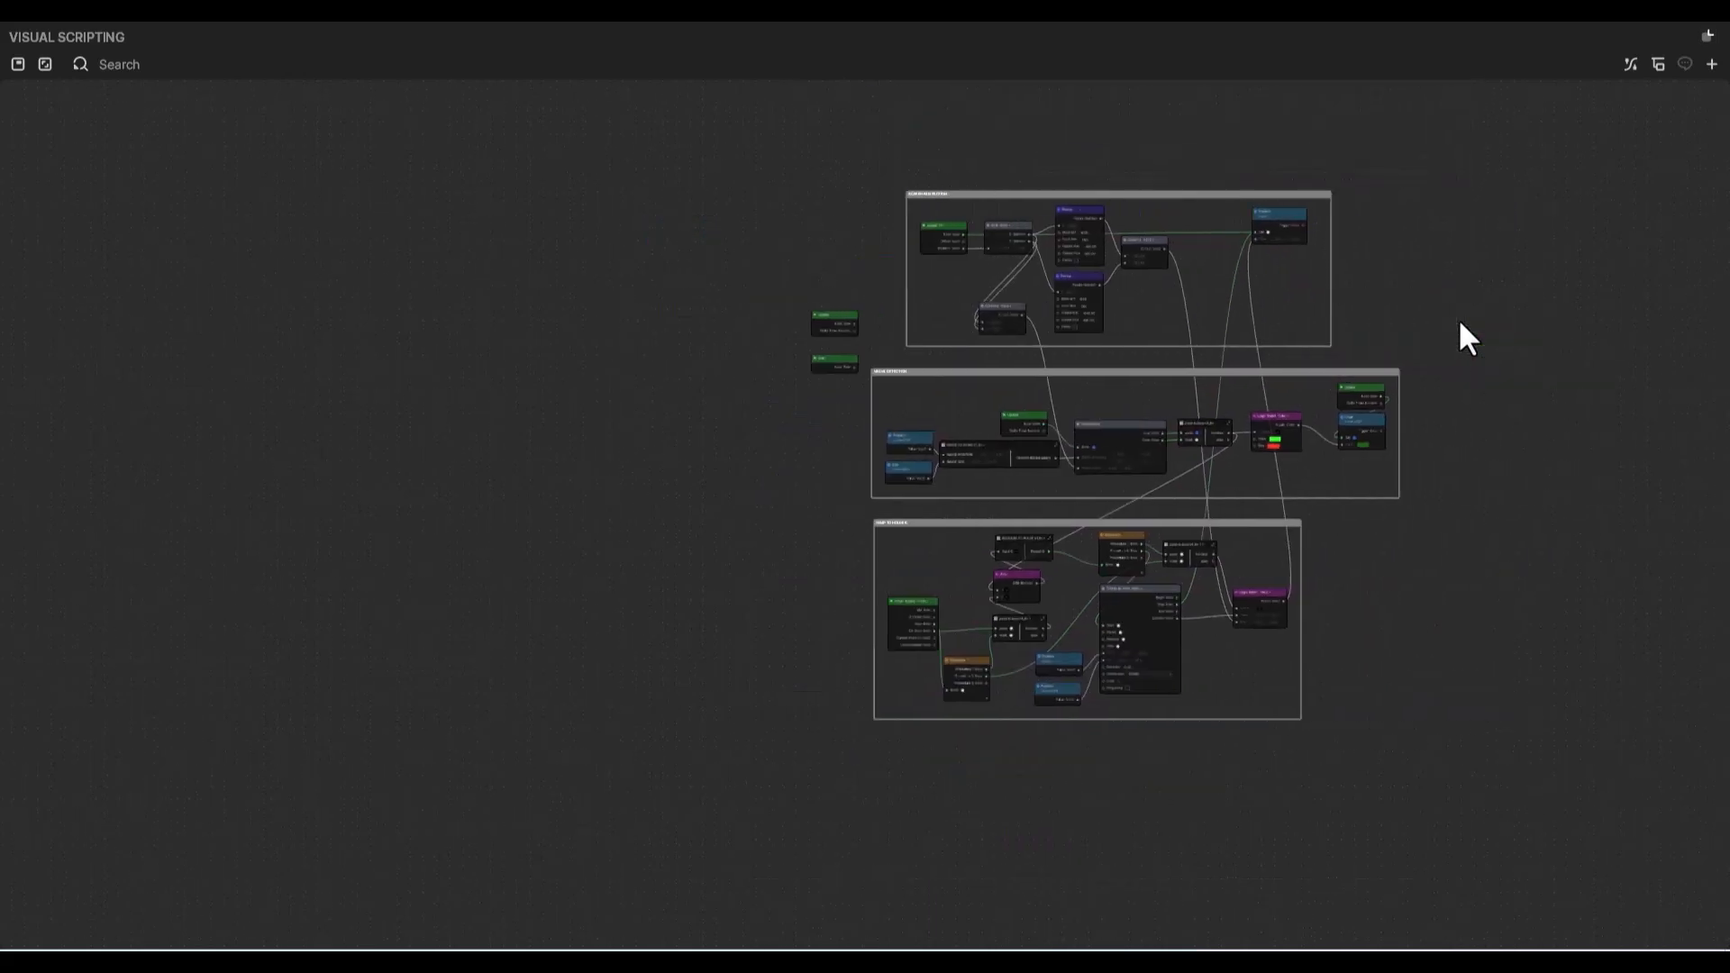
scroll(1345, 369, up, 3)
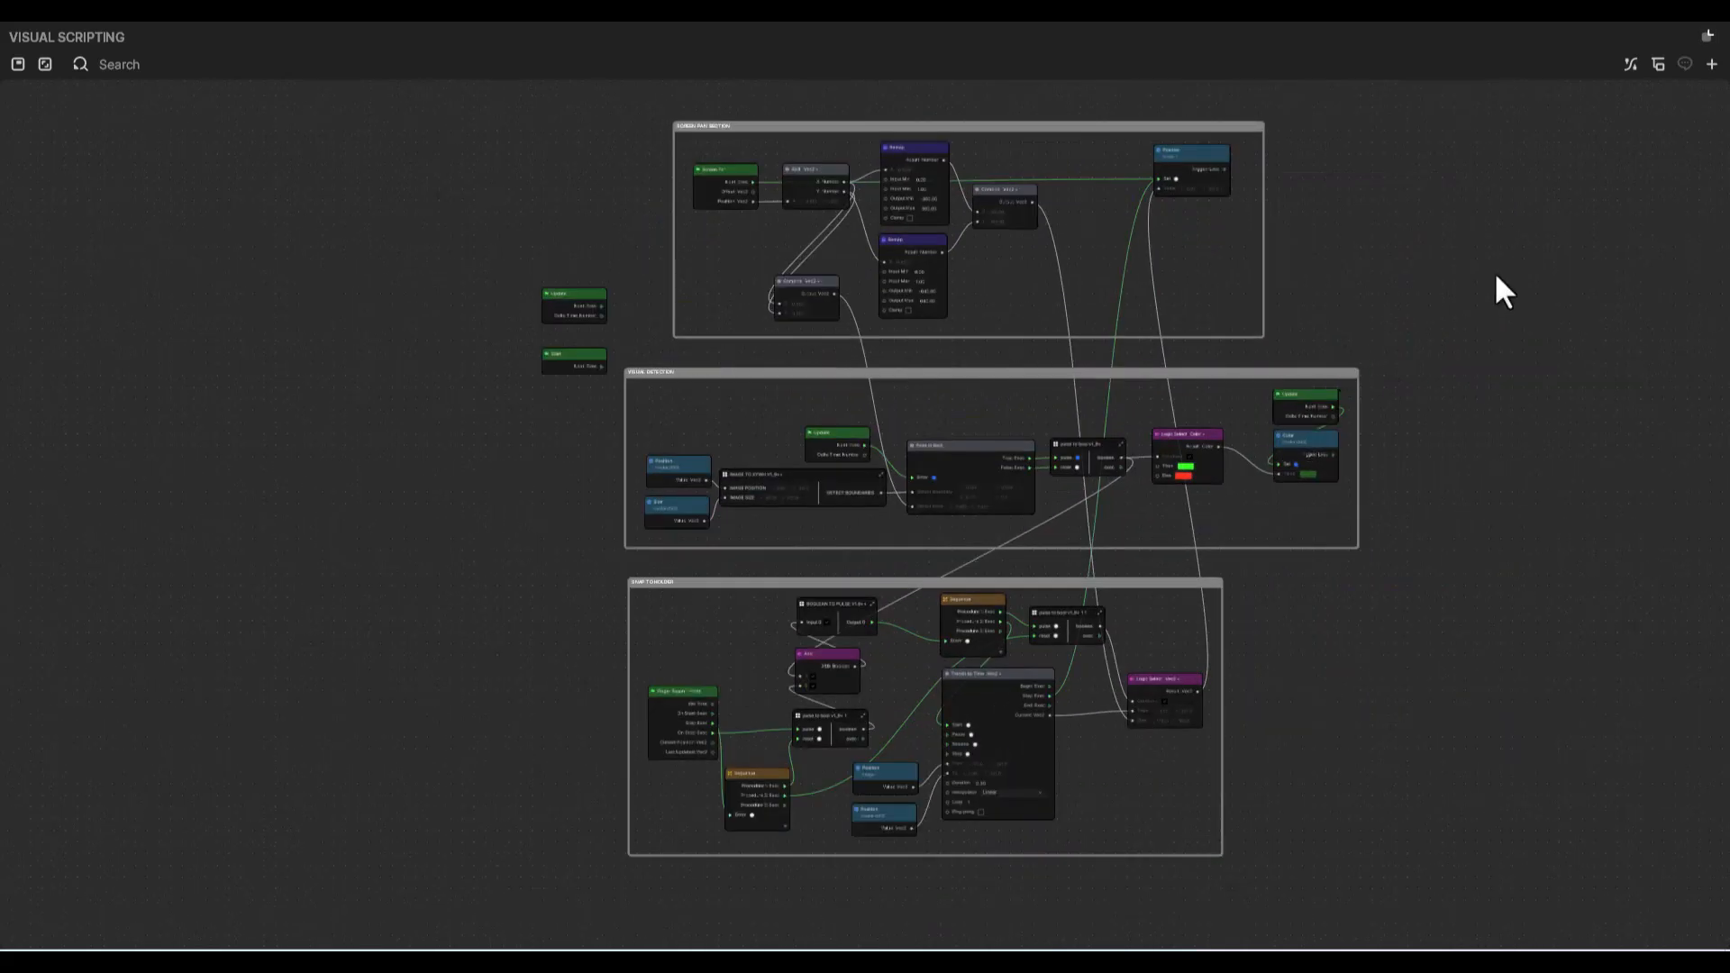
scroll(1151, 586, up, 1)
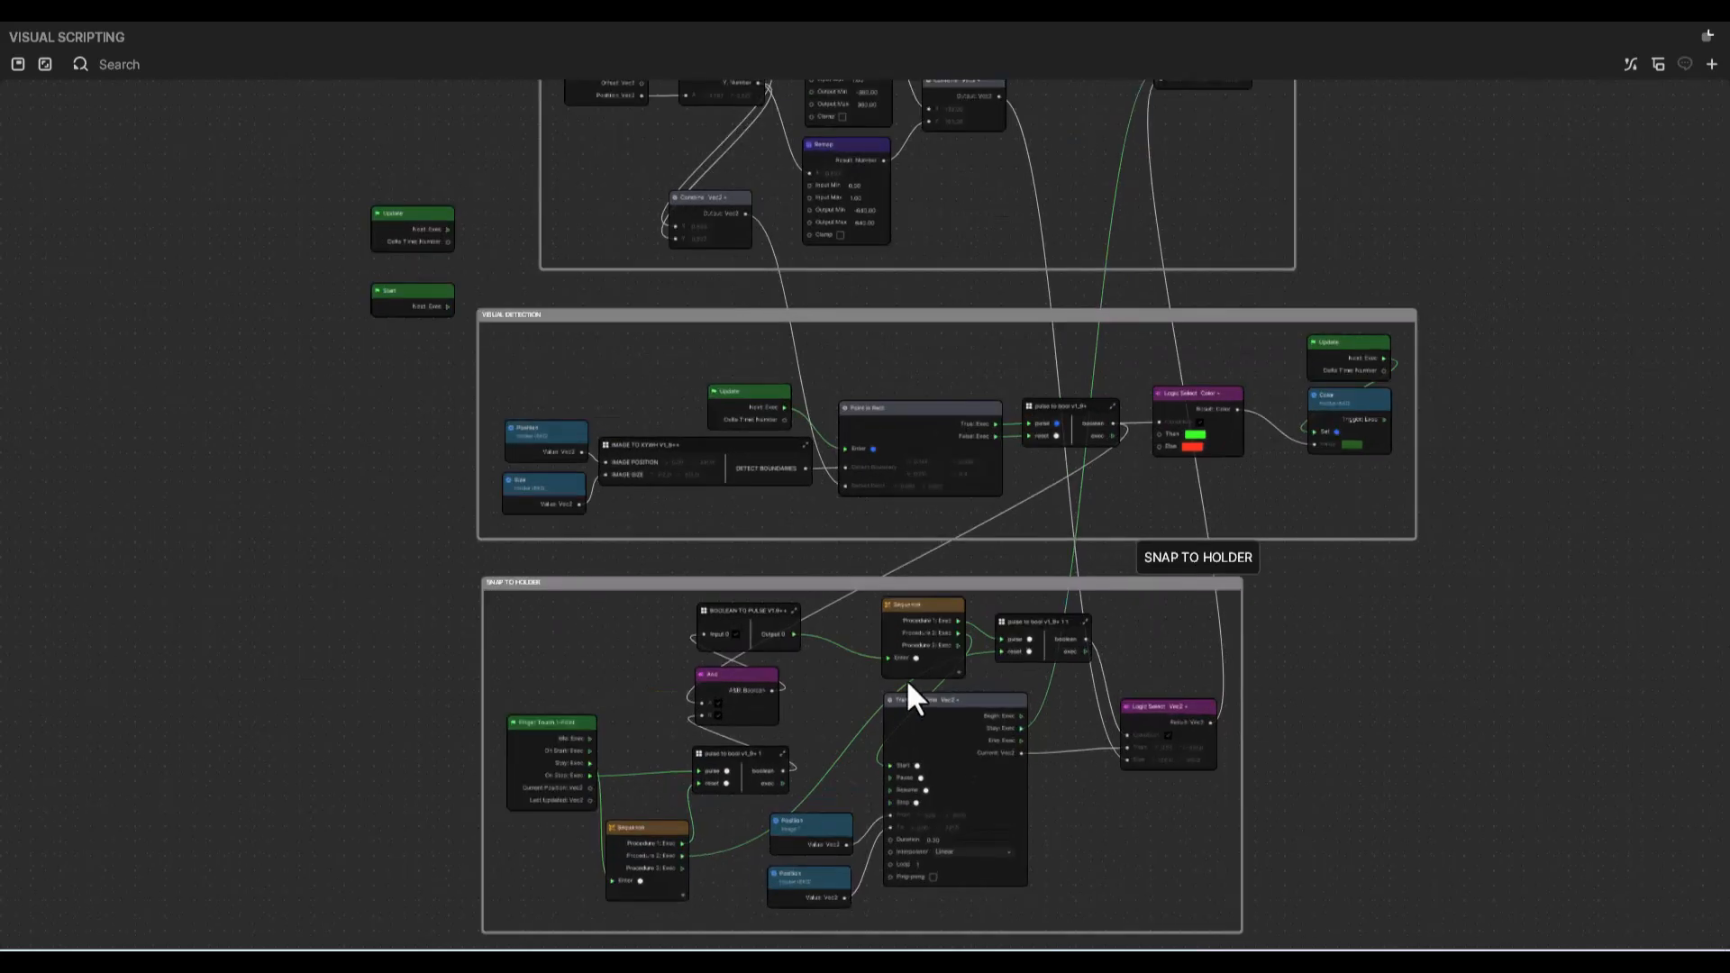
scroll(718, 776, up, 3)
scroll(718, 776, up, 1)
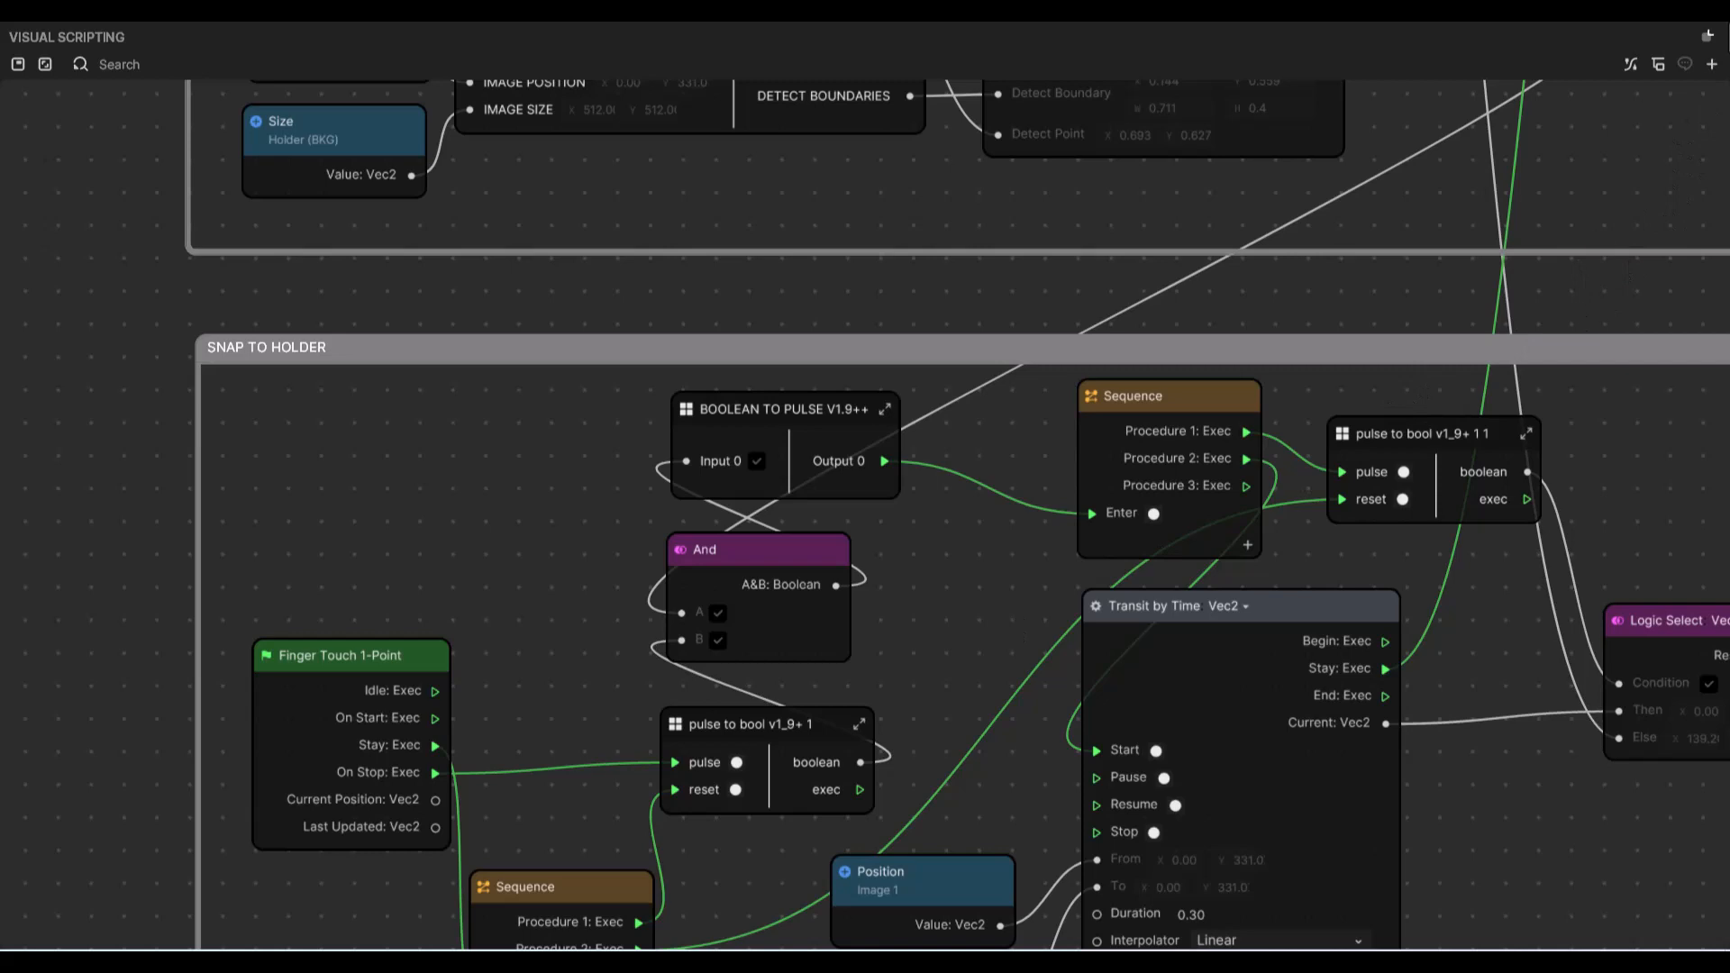
- Return the visual scripting editor to its docked size and restart the effect preview
click(1708, 37)
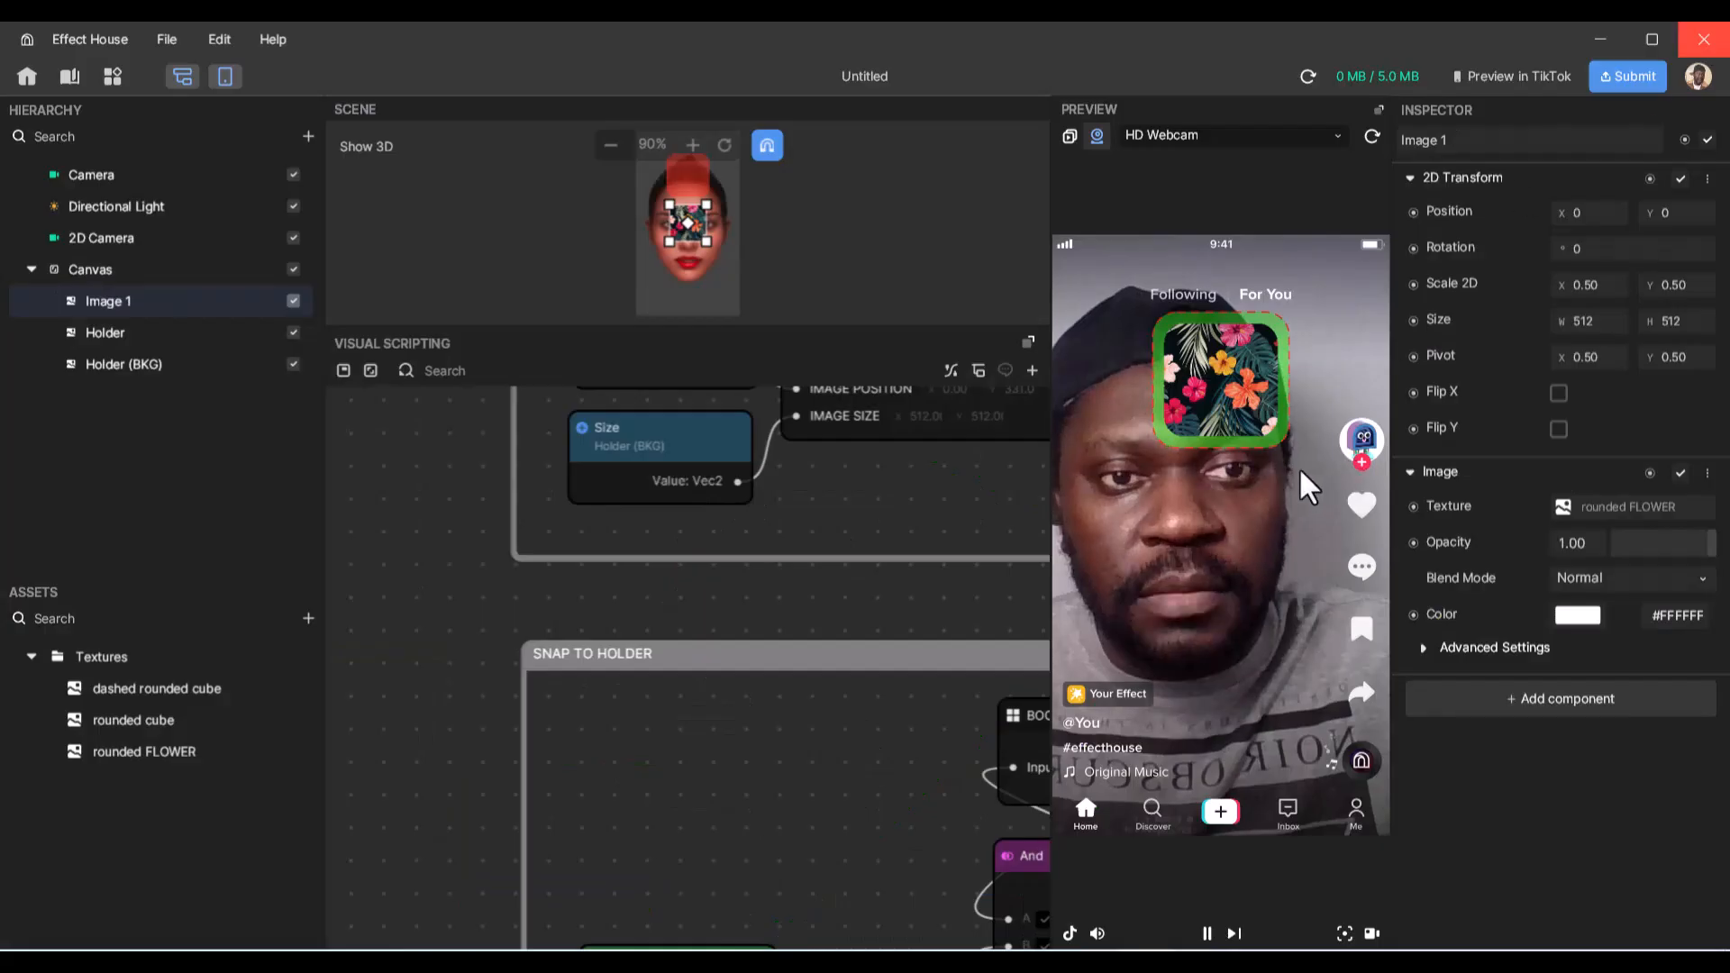
click(1371, 135)
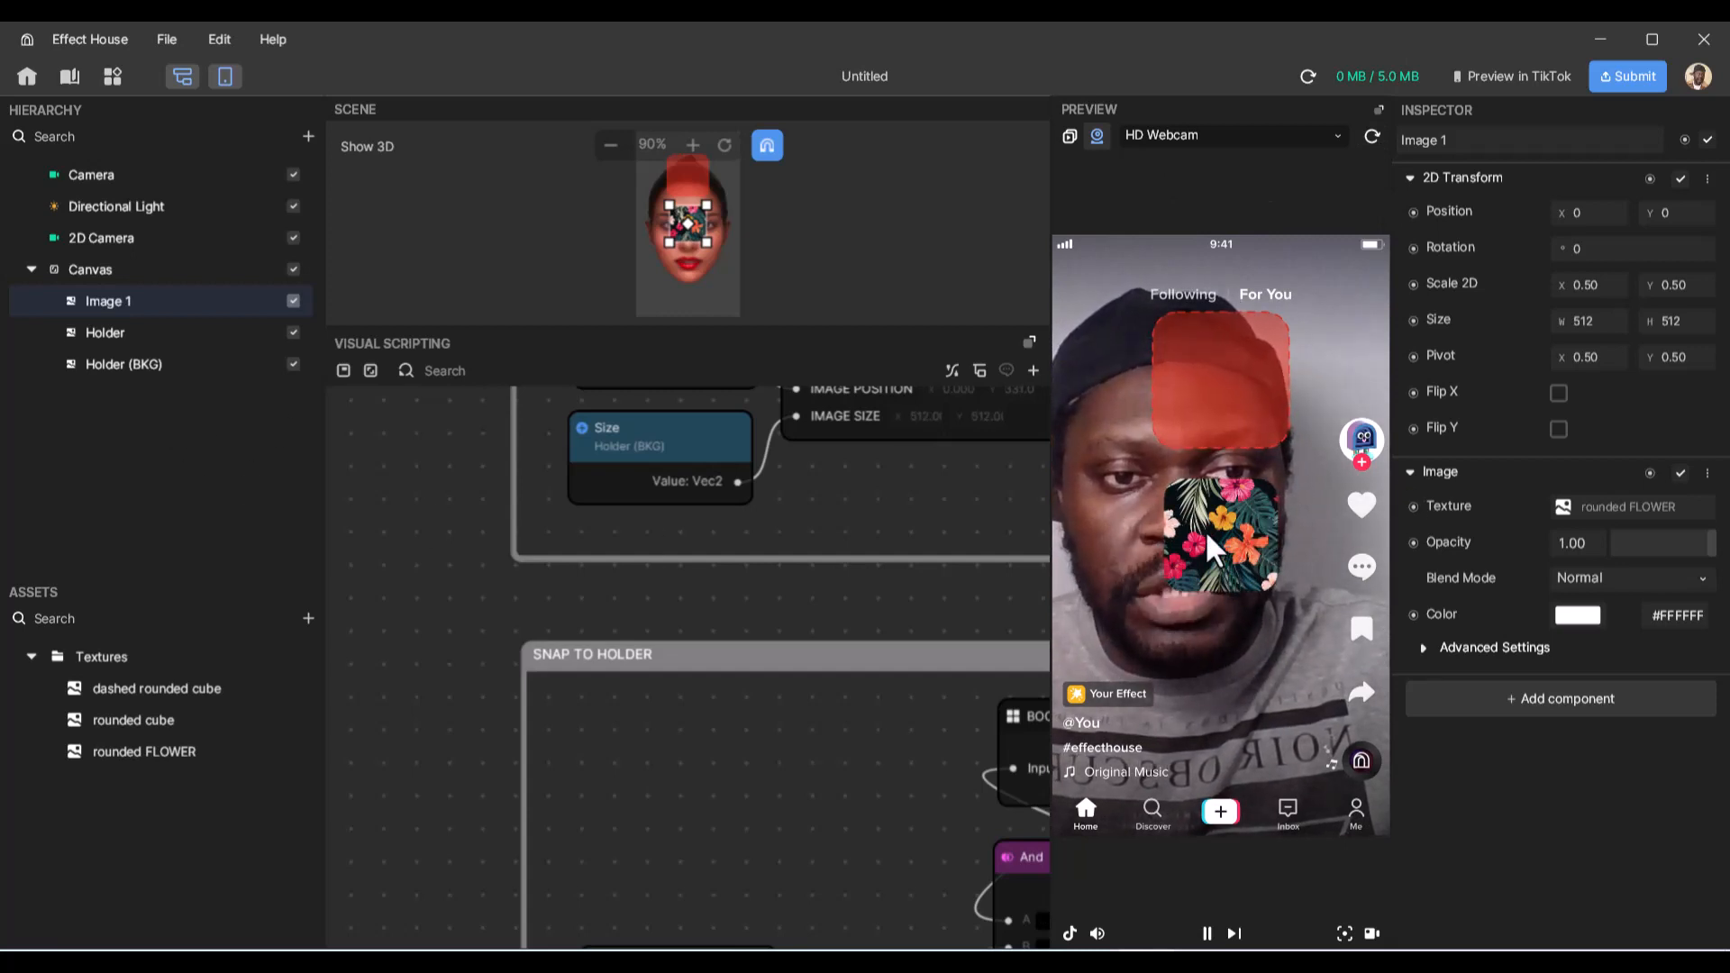
double_click(116, 304)
click(175, 303)
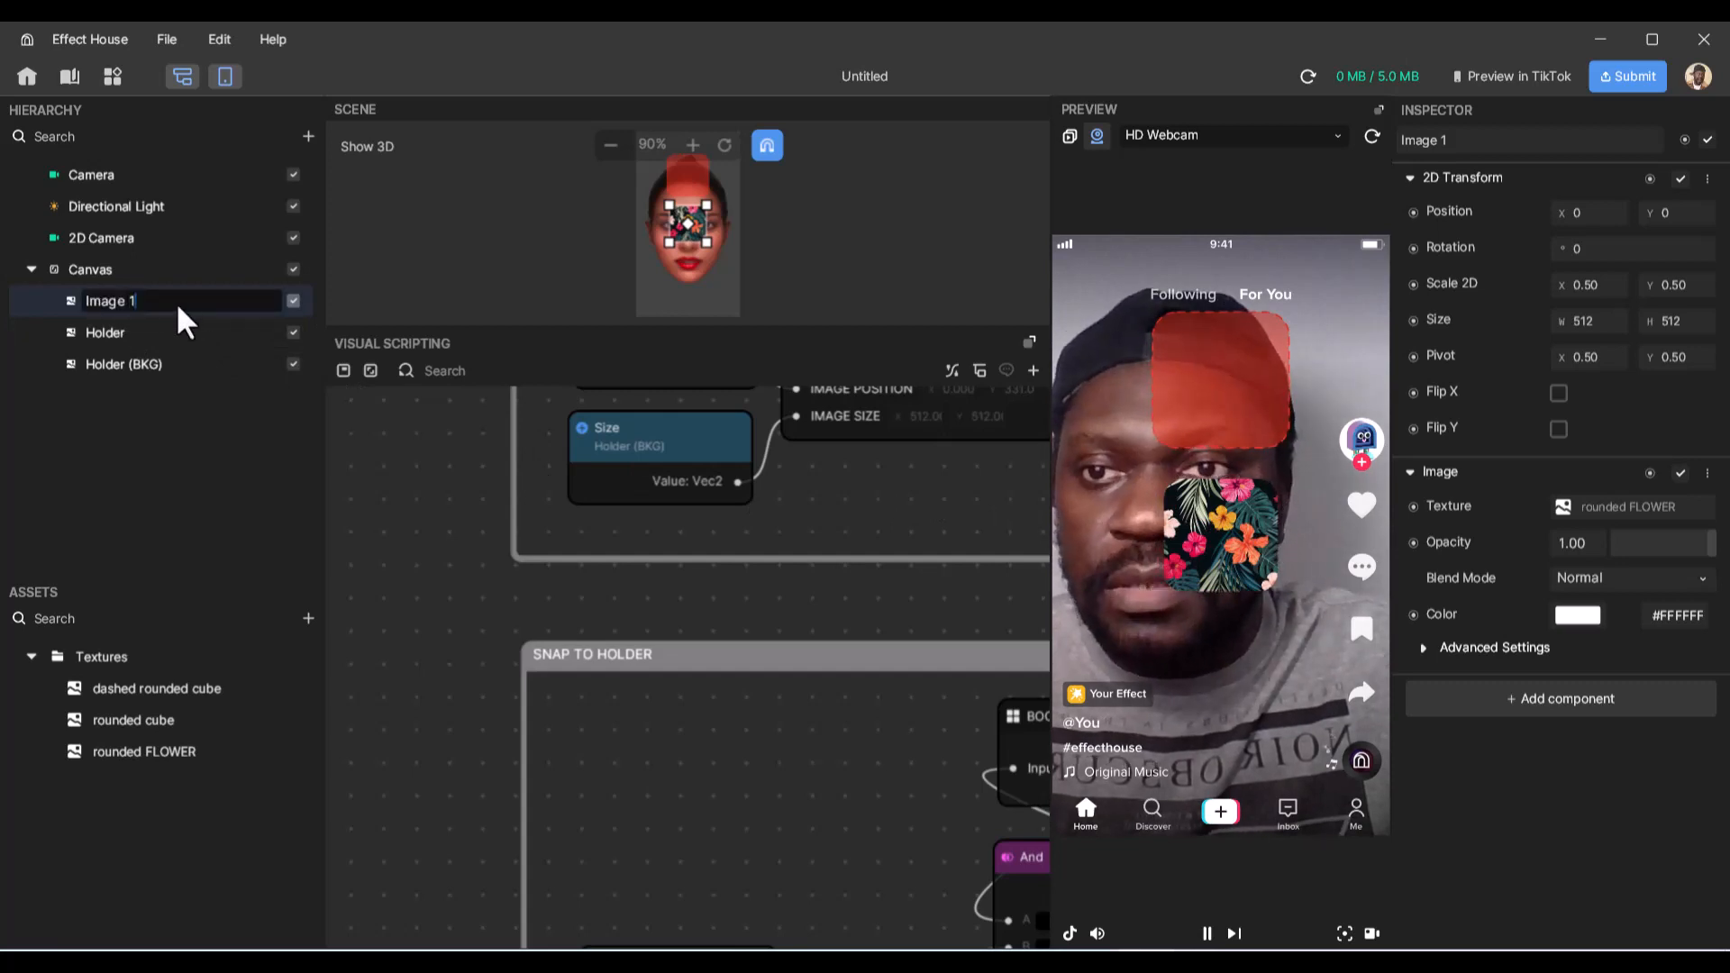
drag(176, 303, 84, 302)
click(81, 304)
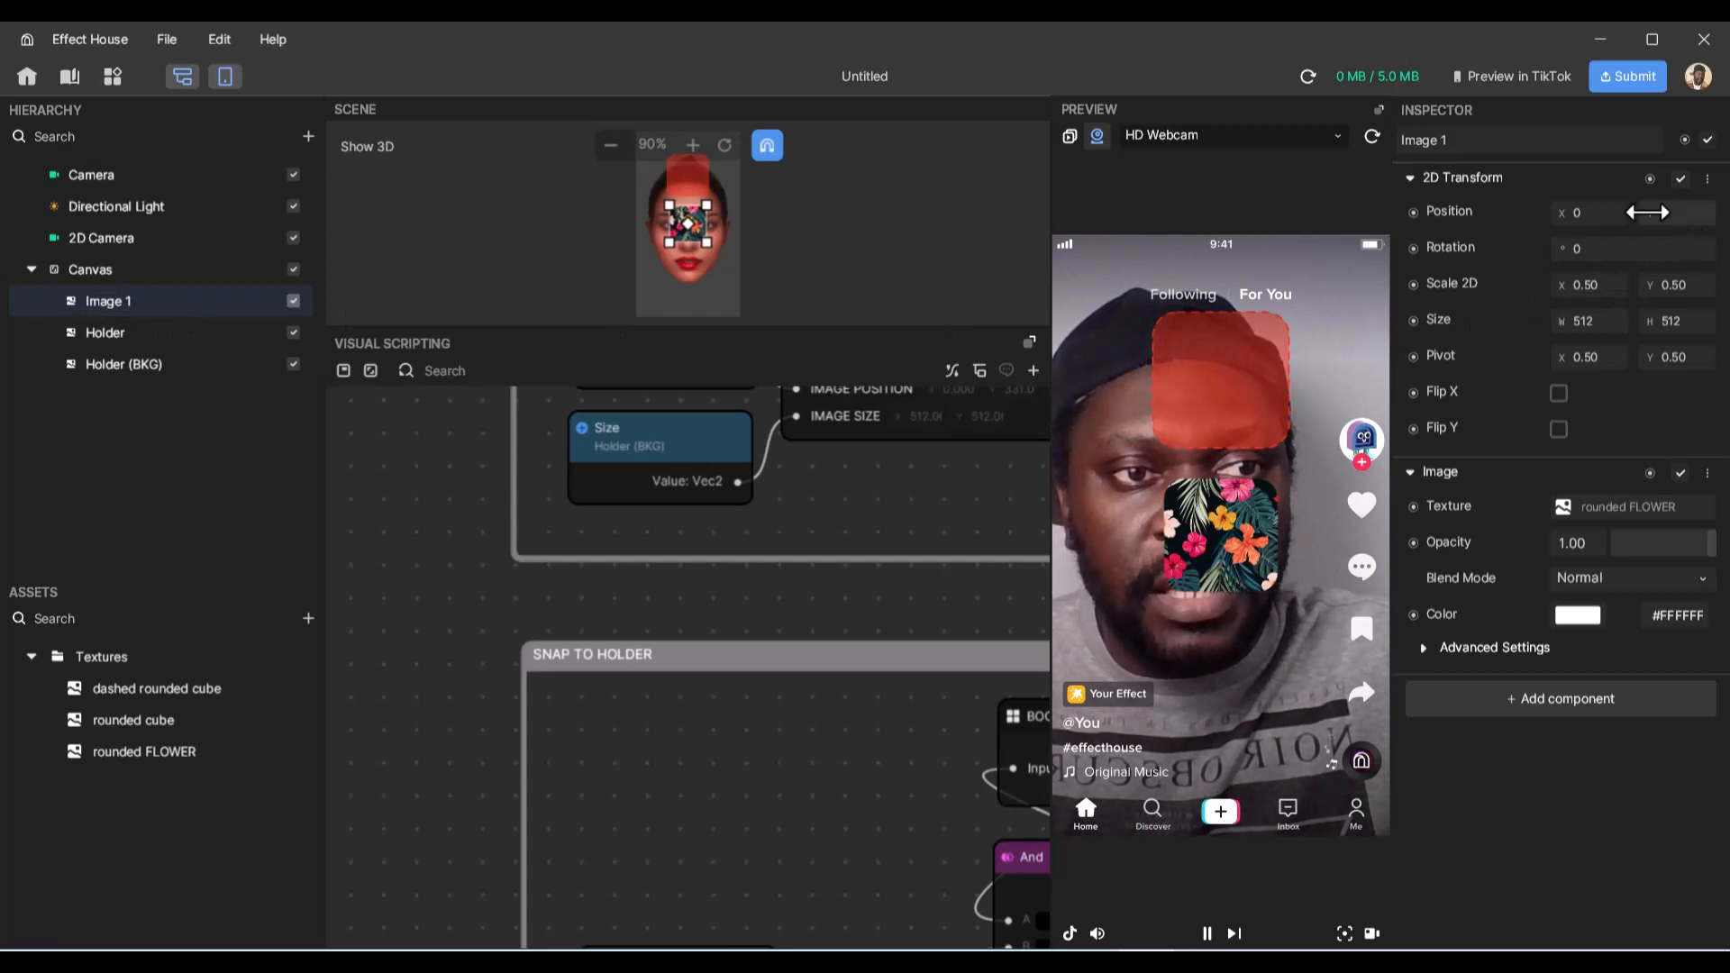
- Set Image 1's Y position to -212 and test dragging it onto the holder in the restarted preview
drag(1662, 212, 1374, 233)
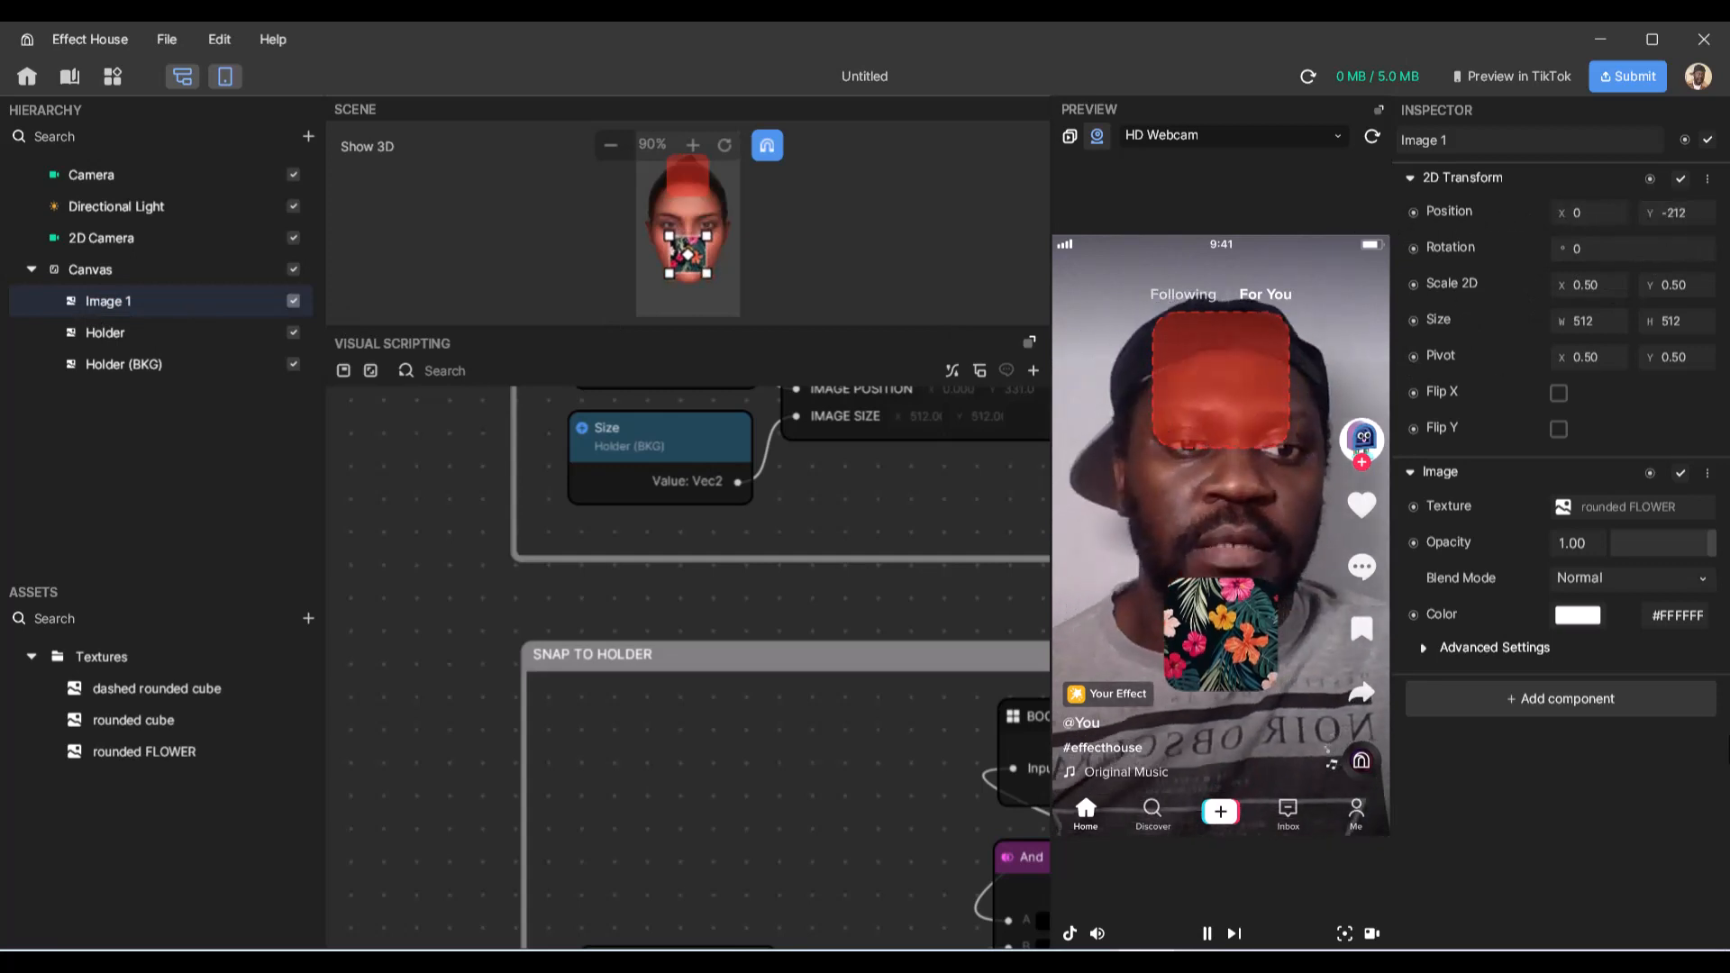
click(1374, 139)
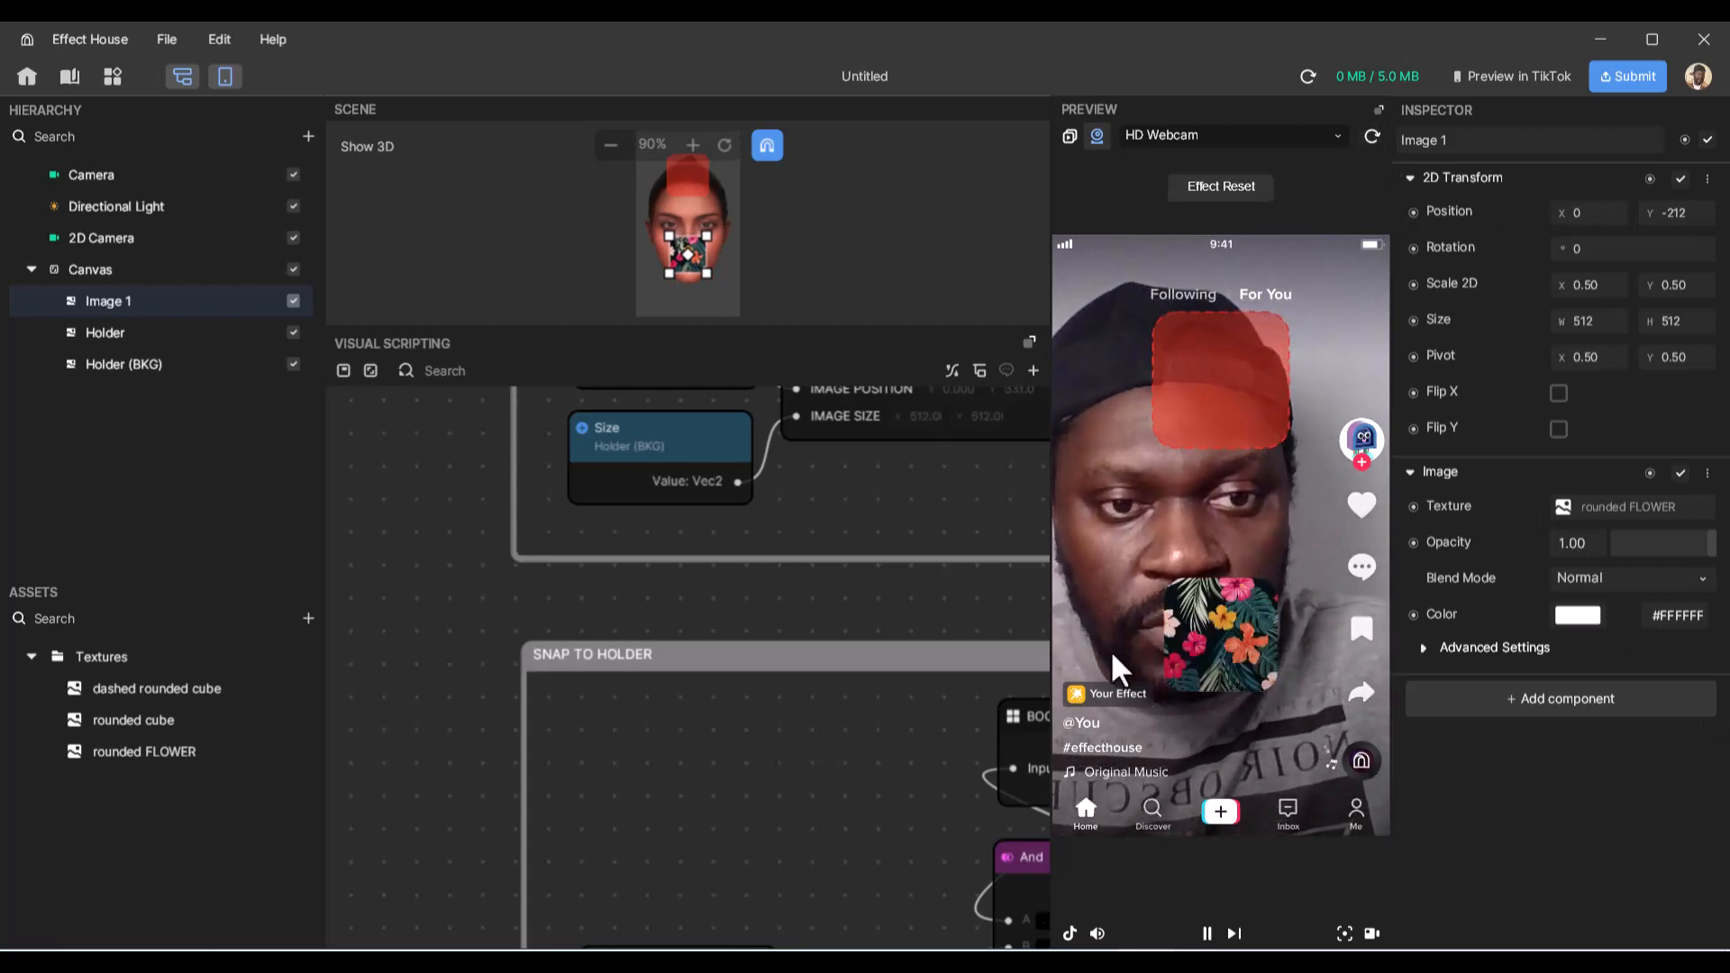
drag(1257, 577, 1258, 490)
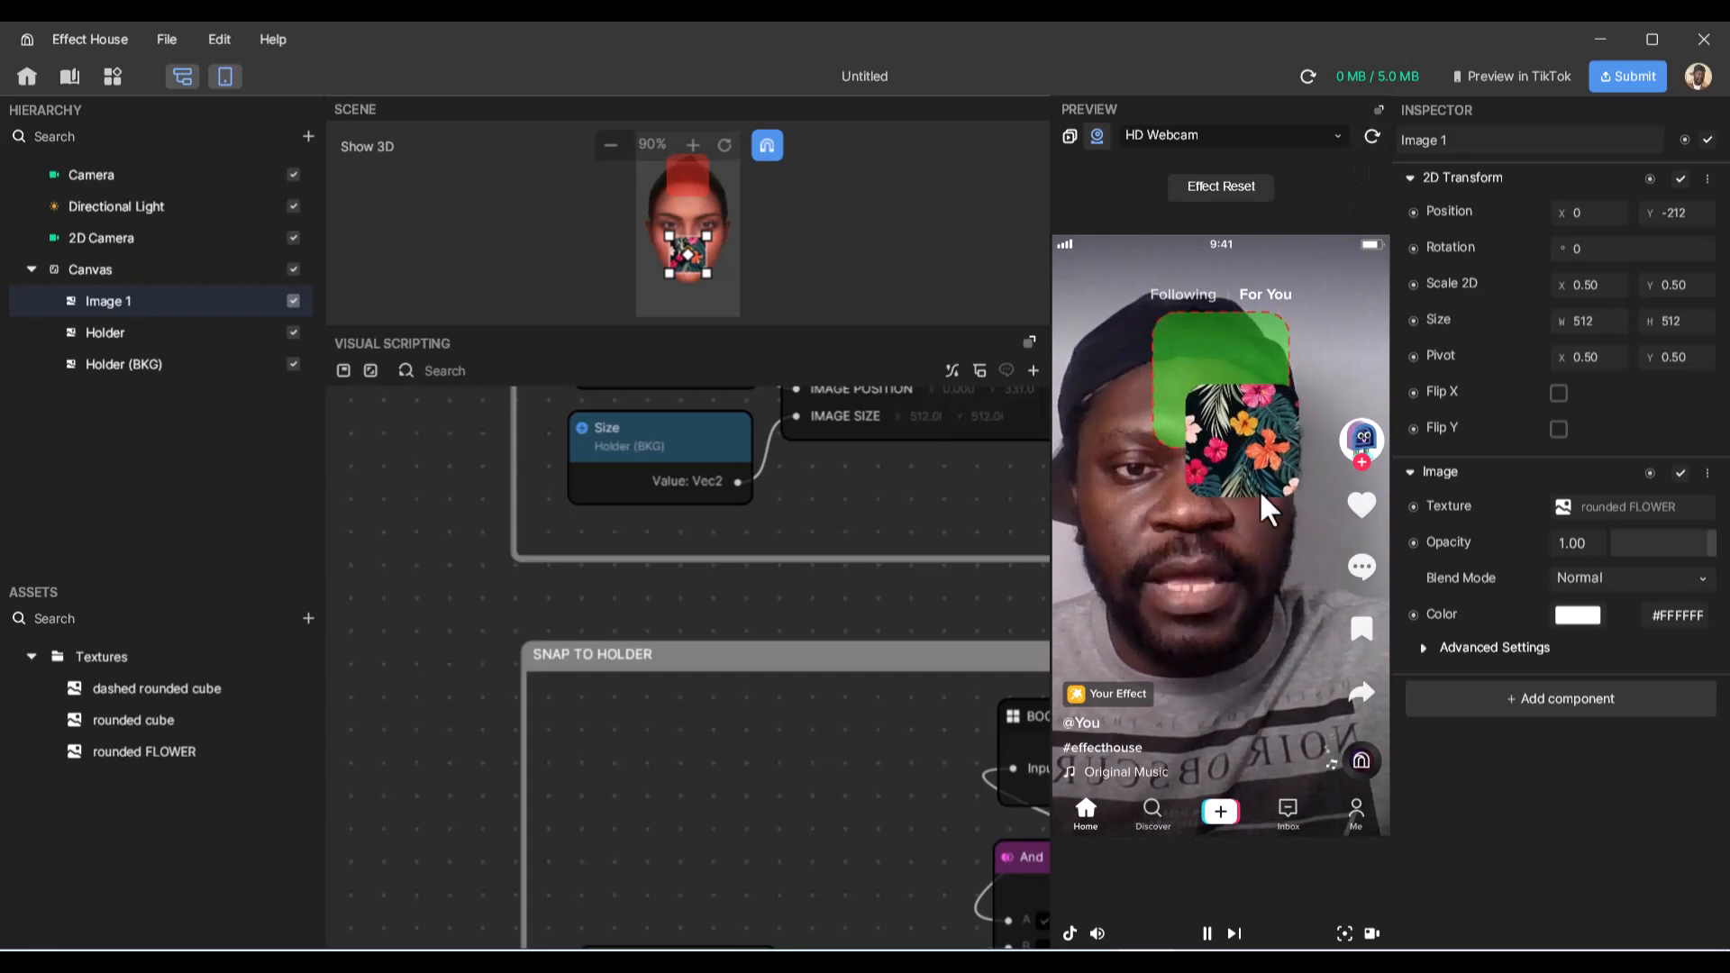